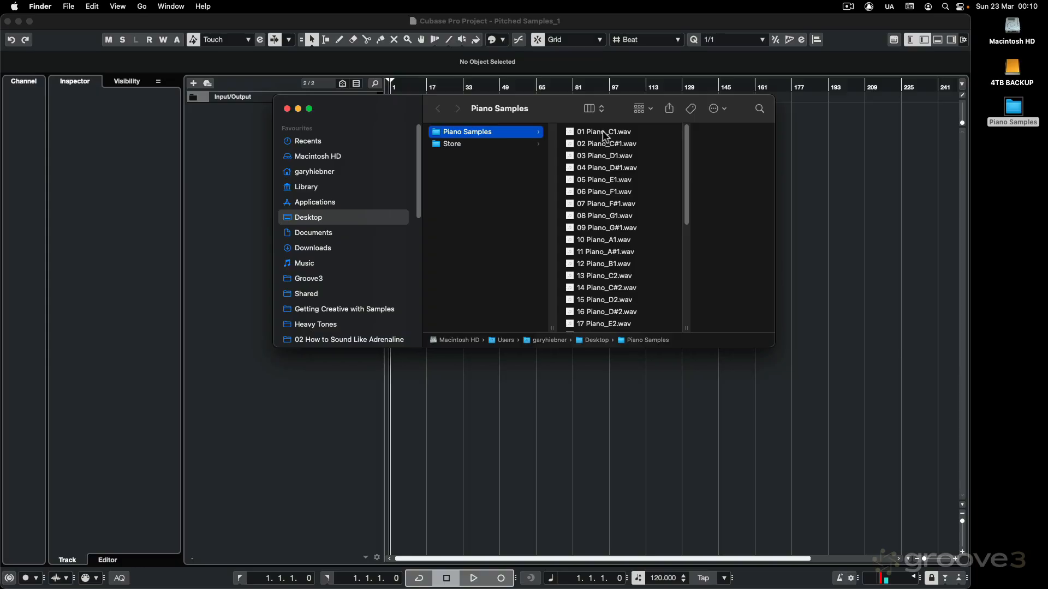
Preview the piano samples from 01 Piano_C1.wav to 03 Piano_D1.wav and browse the whole Piano Samples file list.
{"action": "left_click", "coordinate": [603, 133]}
{"action": "key", "text": "space"}
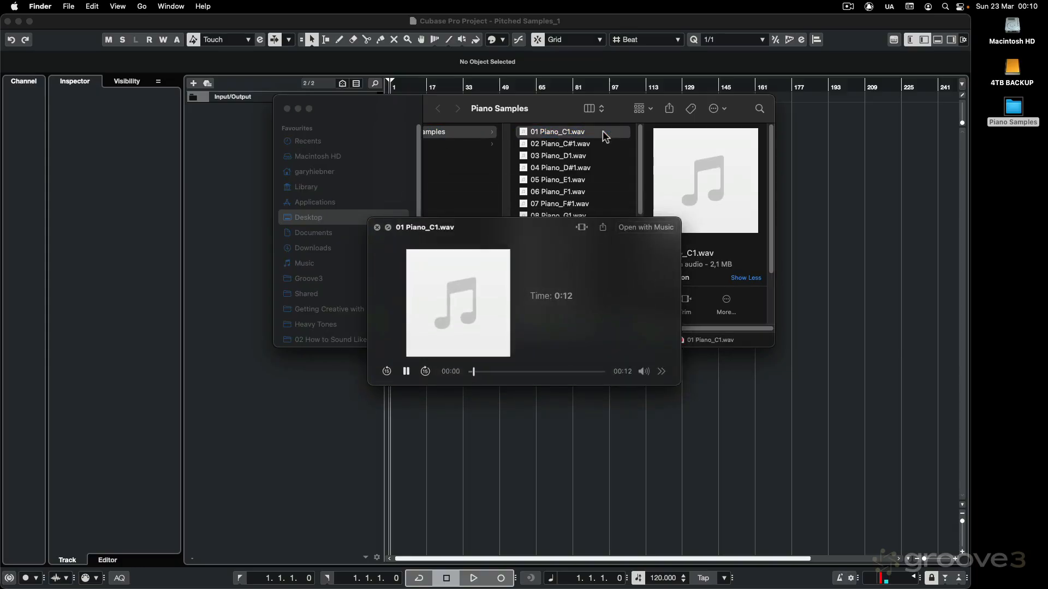
{"action": "key", "text": "Down"}
{"action": "key", "text": "Down"}
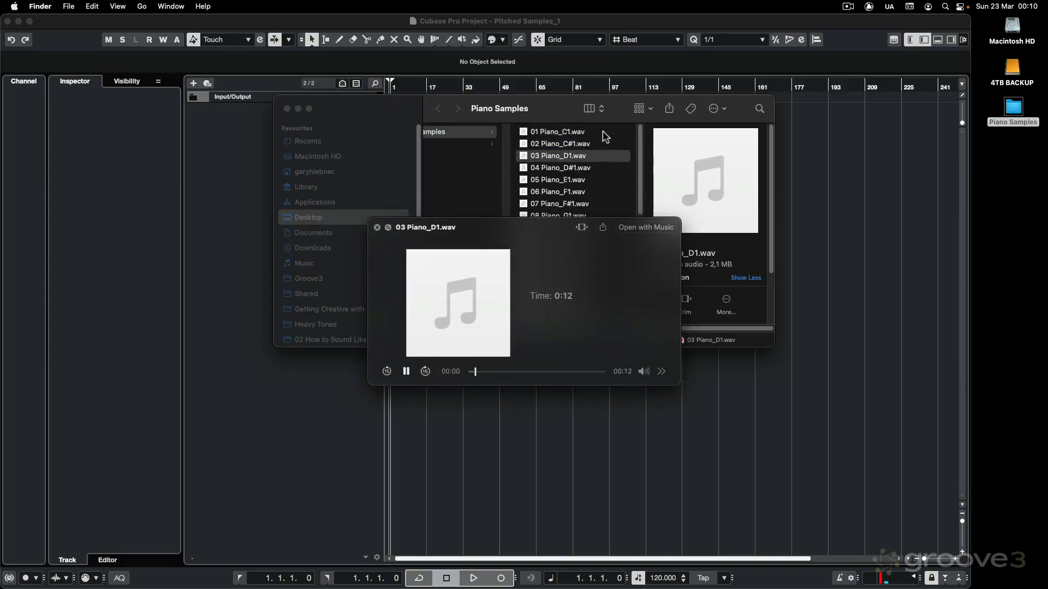
{"action": "key", "text": "space"}
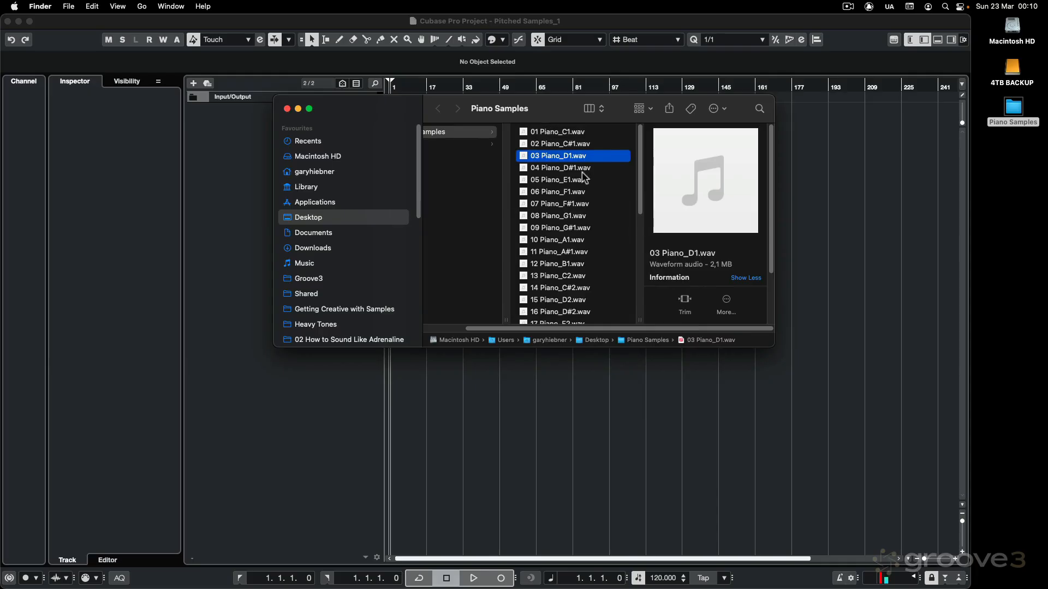
{"action": "scroll", "coordinate": [584, 177], "scroll_direction": "down", "scroll_amount": 5}
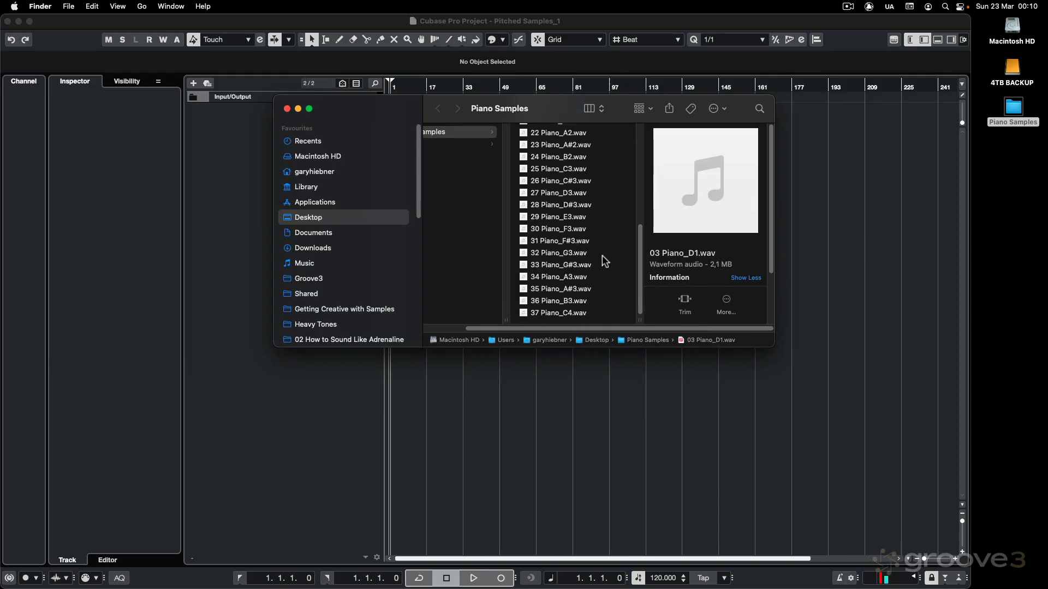
{"action": "scroll", "coordinate": [610, 207], "scroll_direction": "up", "scroll_amount": 5}
{"action": "scroll", "coordinate": [565, 140], "scroll_direction": "down", "scroll_amount": 5}
{"action": "scroll", "coordinate": [570, 308], "scroll_direction": "up", "scroll_amount": 5}
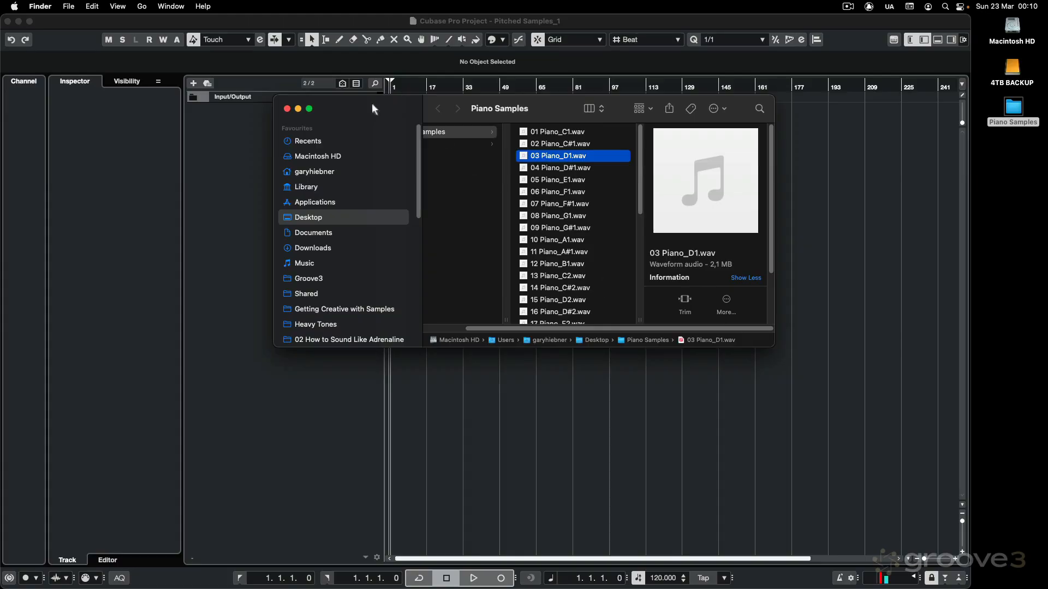
Close the sample folder and add a Groove Agent SE instrument track named Piano to the project.
{"action": "left_click_drag", "start_coordinate": [372, 103], "coordinate": [638, 206]}
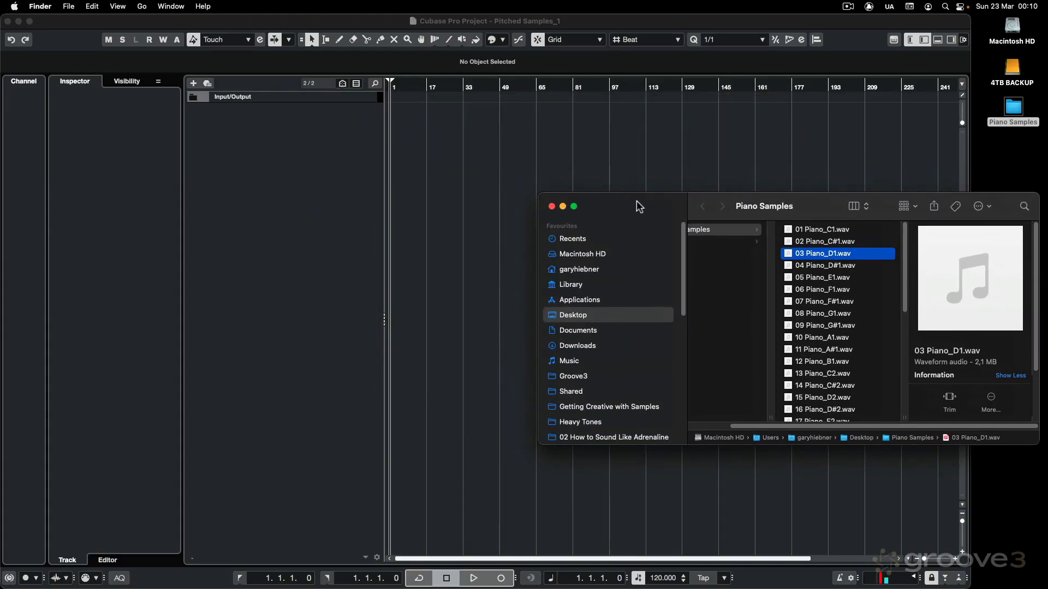
{"action": "left_click", "coordinate": [551, 206]}
{"action": "right_click", "coordinate": [319, 180]}
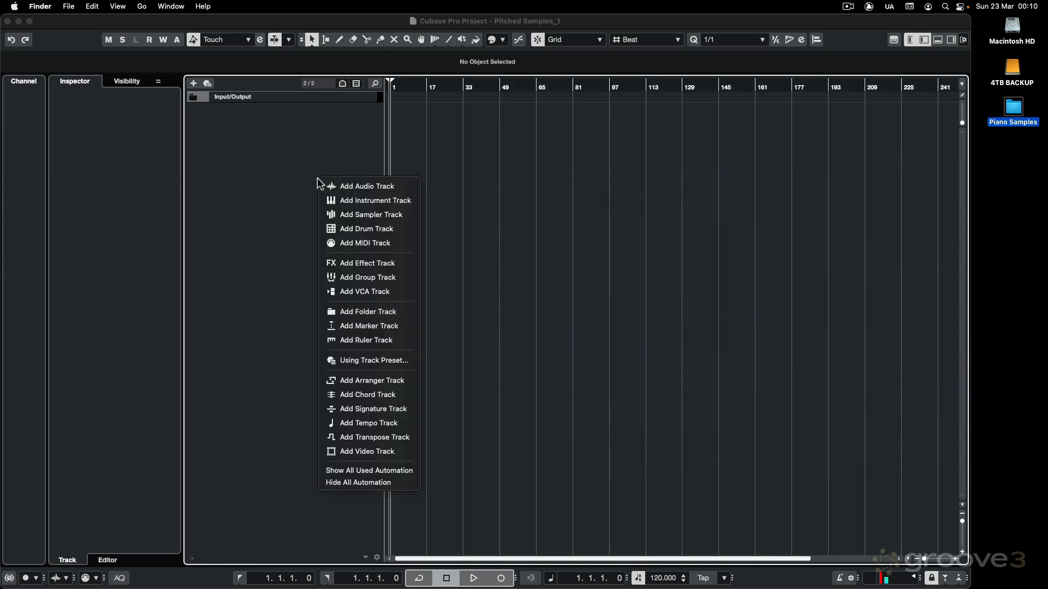
{"action": "left_click", "coordinate": [344, 200]}
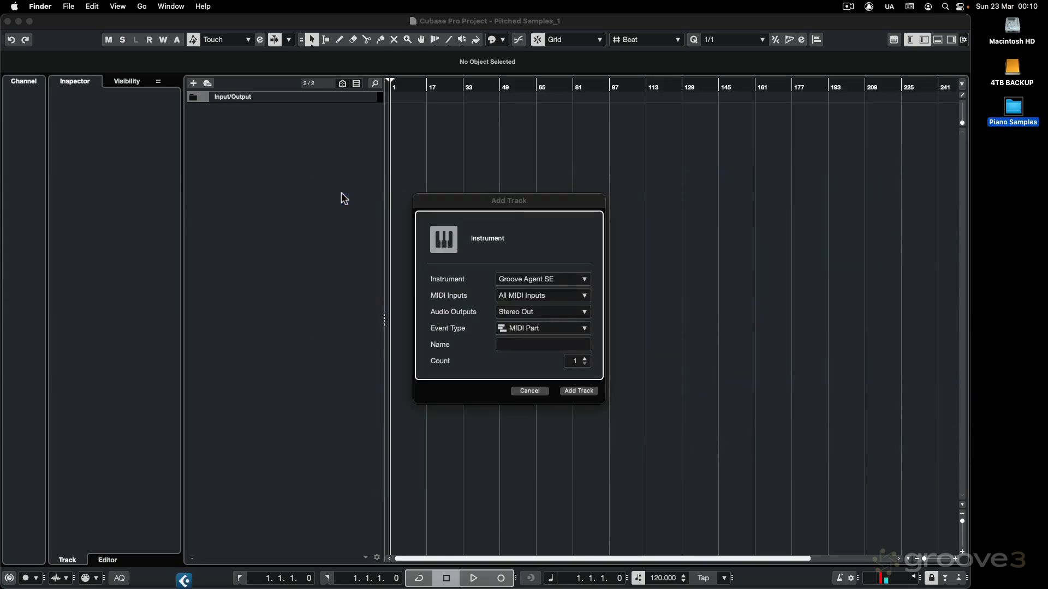
{"action": "left_click", "coordinate": [552, 345]}
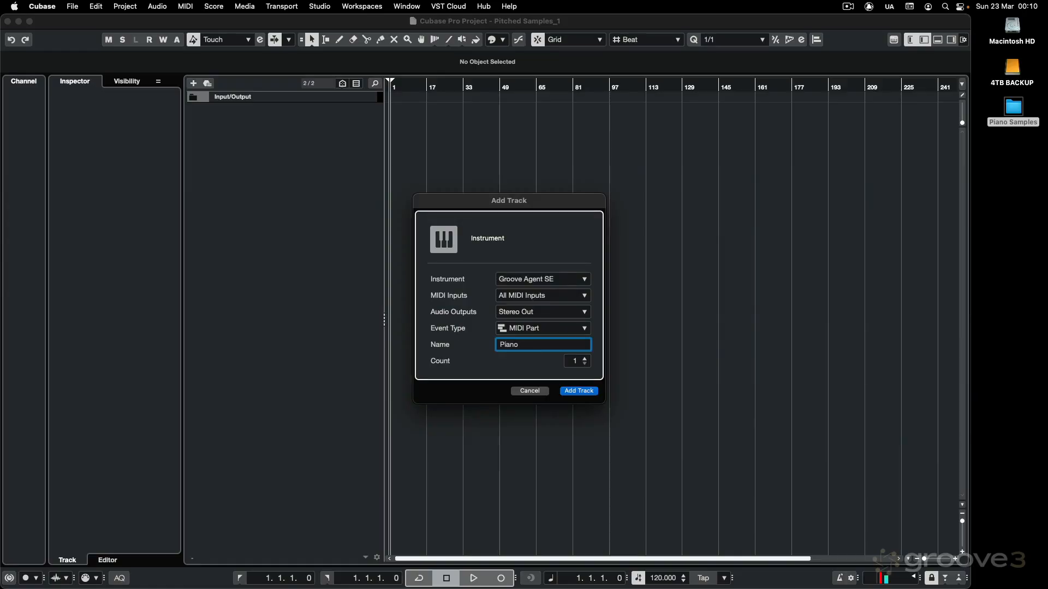
{"action": "left_click", "coordinate": [582, 391]}
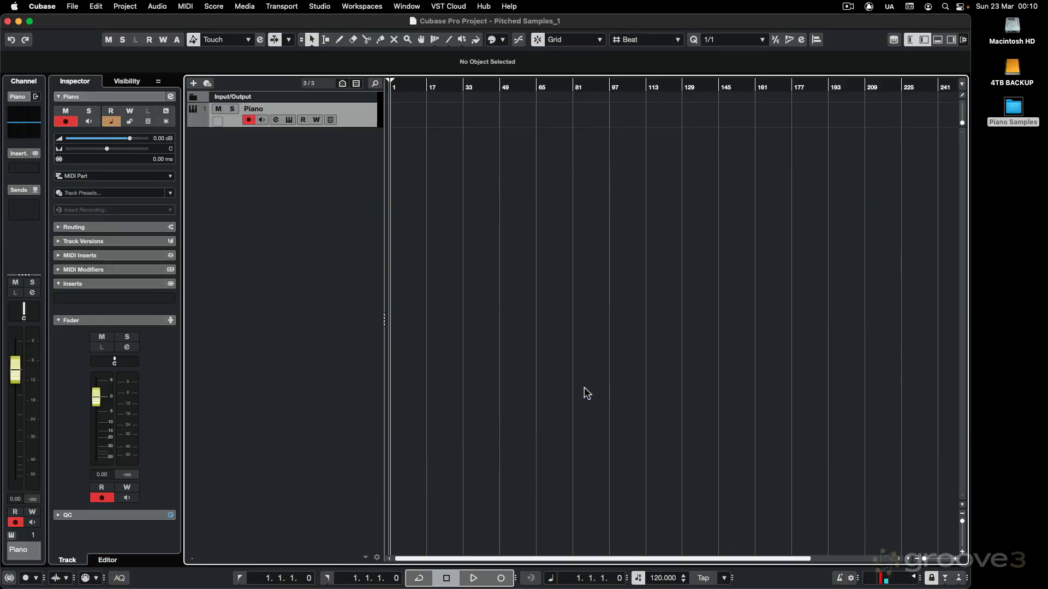
Load all samples from 01 Piano_C1.wav to 37 Piano_C4.wav onto the Piano track's Groove Agent SE pads, starting at pad C1.
{"action": "left_click", "coordinate": [290, 120]}
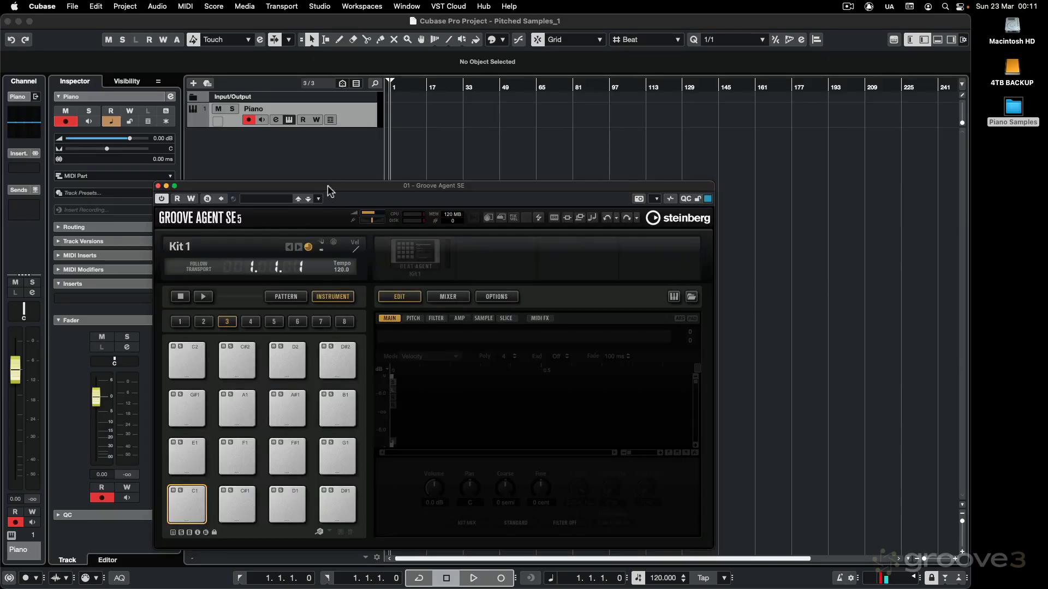
{"action": "left_click_drag", "start_coordinate": [327, 186], "coordinate": [373, 143]}
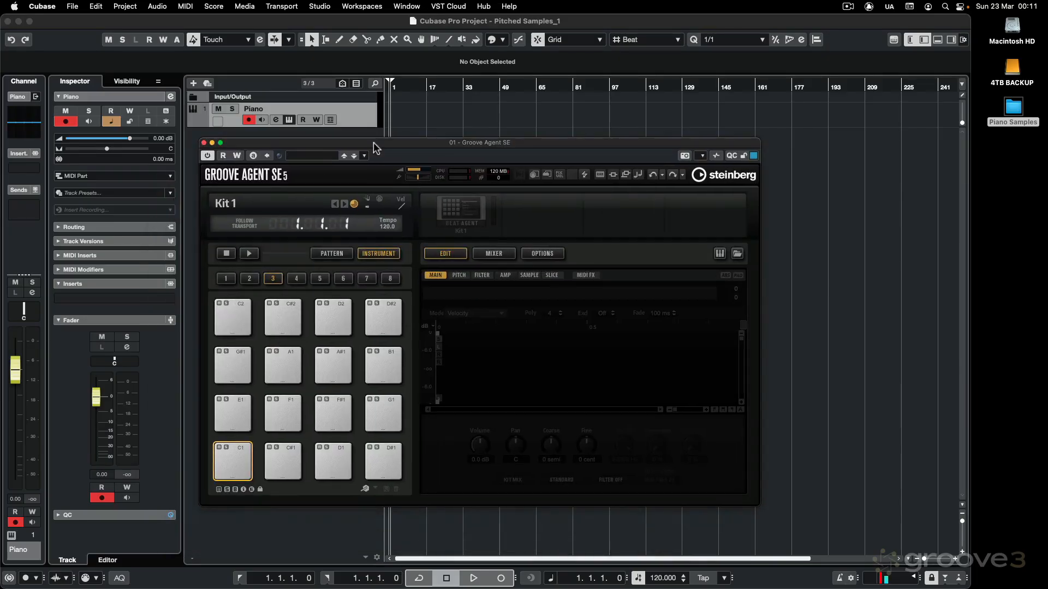
{"action": "double_click", "coordinate": [1014, 106]}
{"action": "left_click", "coordinate": [876, 229]}
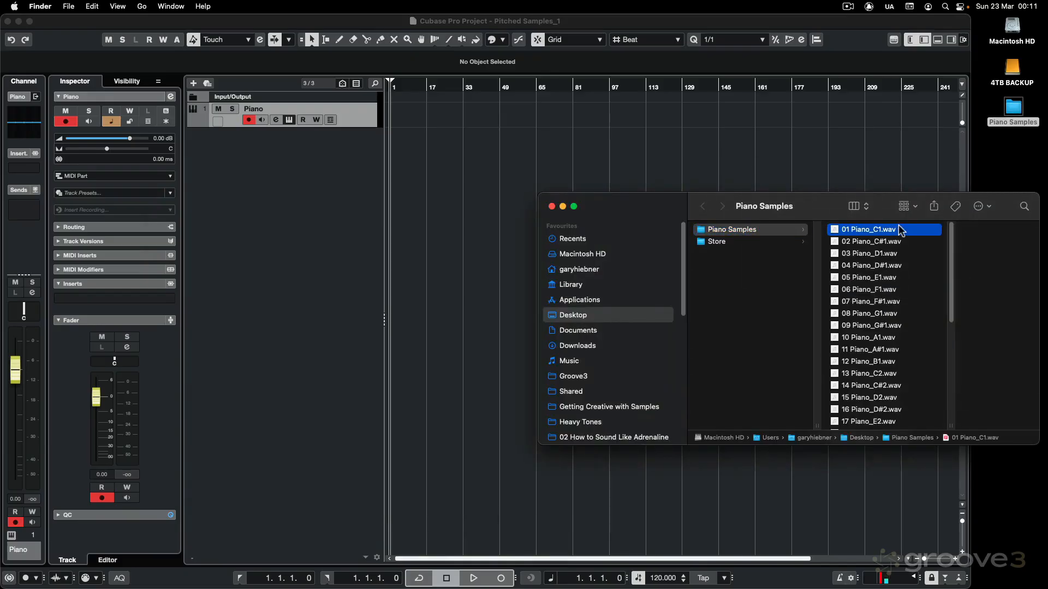
{"action": "scroll", "coordinate": [839, 344], "scroll_direction": "down", "scroll_amount": 10}
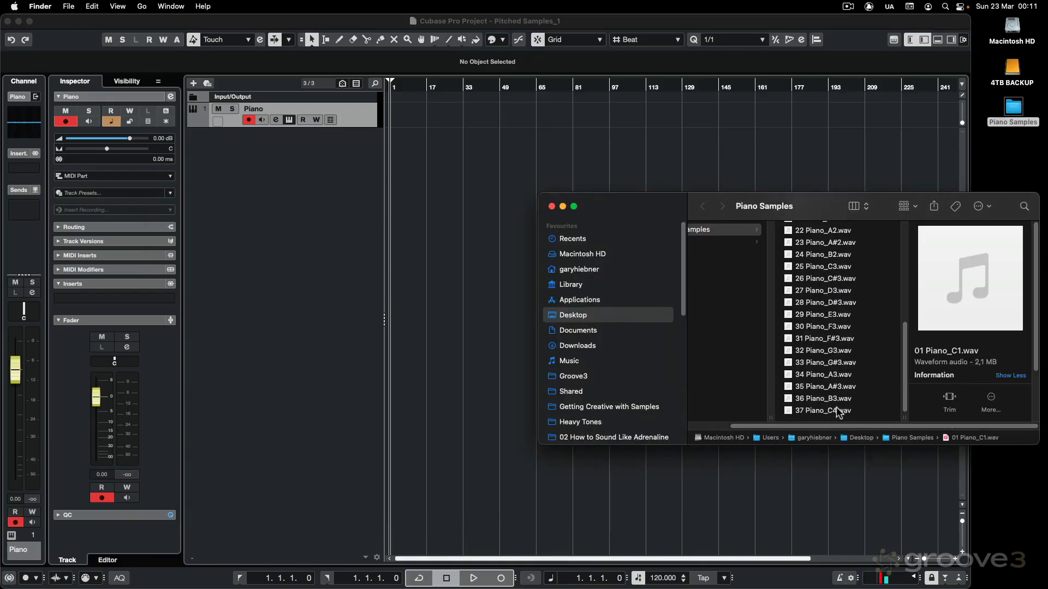
{"action": "left_click", "coordinate": [838, 411], "text": "shift"}
{"action": "left_click_drag", "start_coordinate": [644, 206], "coordinate": [842, 216]}
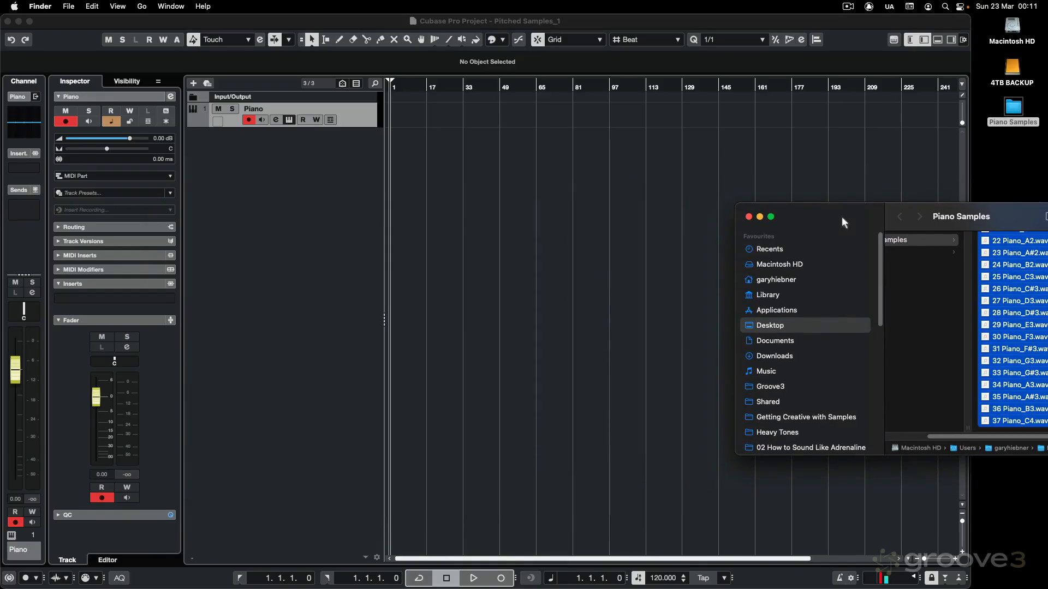
{"action": "left_click", "coordinate": [272, 215]}
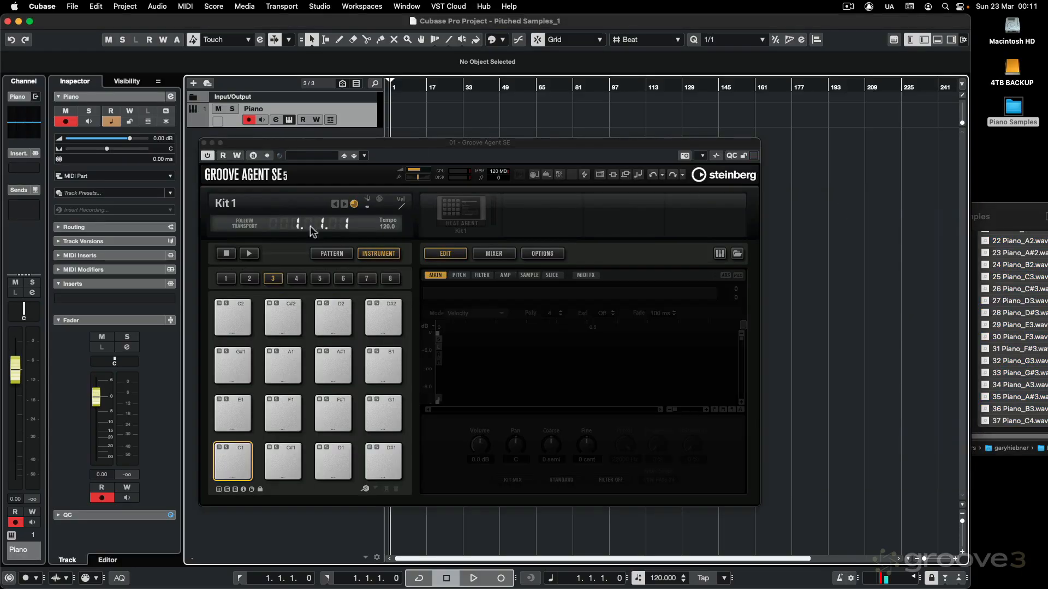
{"action": "scroll", "coordinate": [1010, 240], "scroll_direction": "up", "scroll_amount": 5}
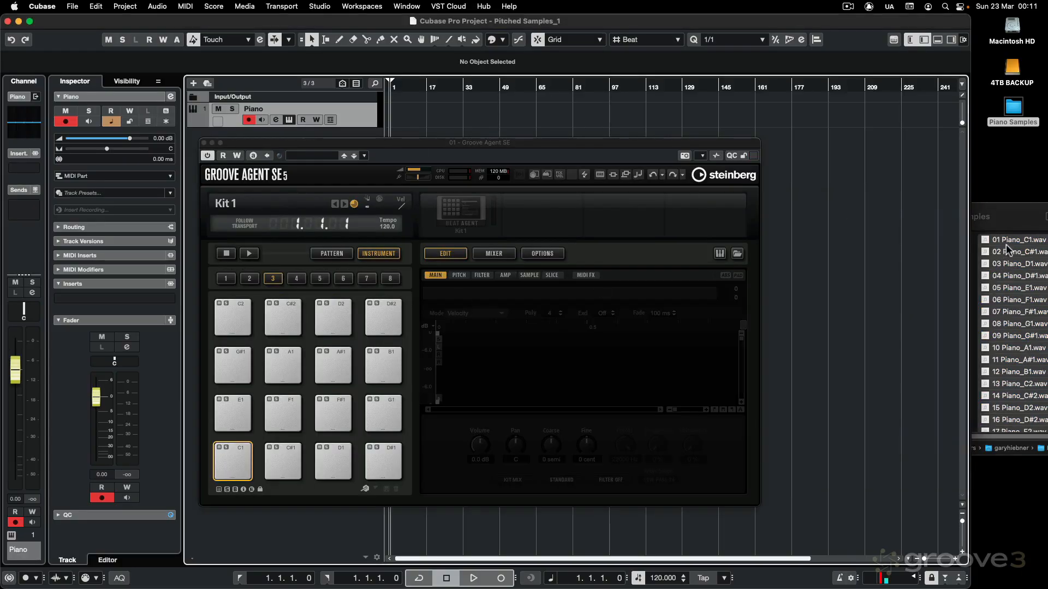
{"action": "left_click_drag", "start_coordinate": [1014, 243], "coordinate": [235, 477]}
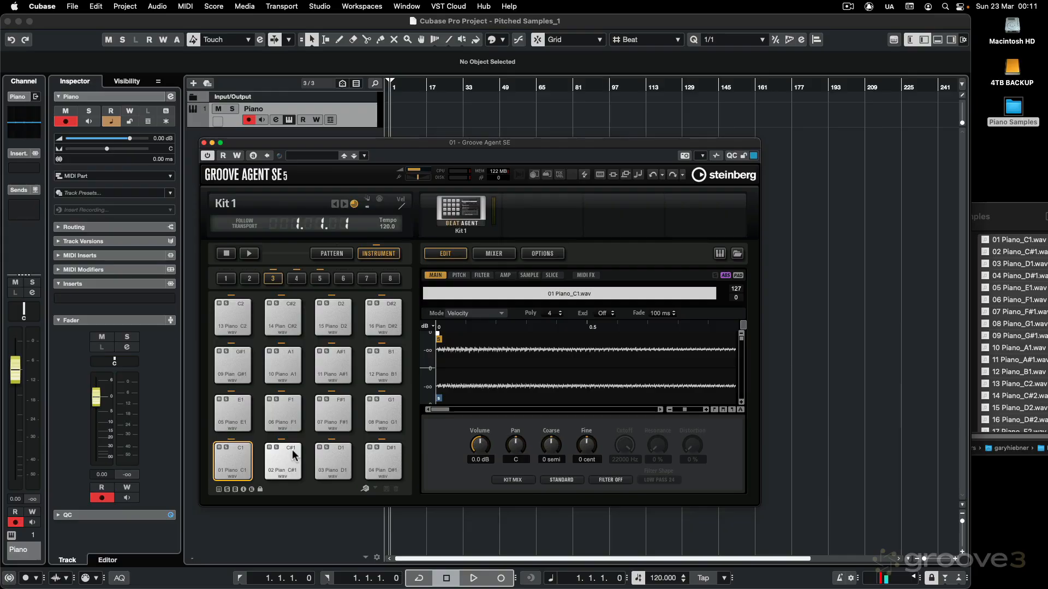
Check the sample assignments in Groove Agent pad groups 4 and 5, and return to group 3.
{"action": "left_click", "coordinate": [298, 278]}
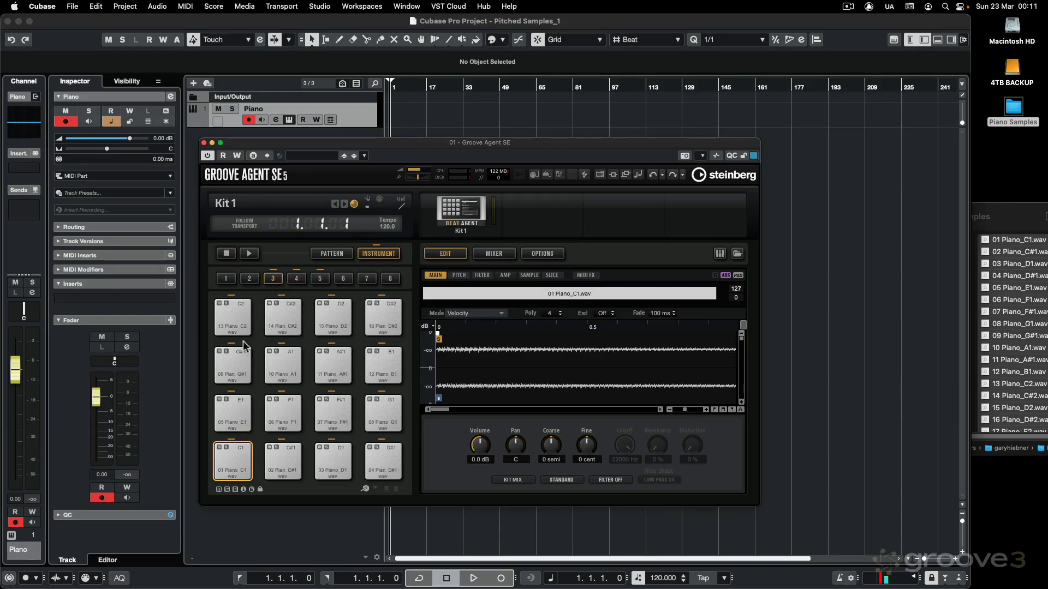
{"action": "left_click", "coordinate": [295, 279]}
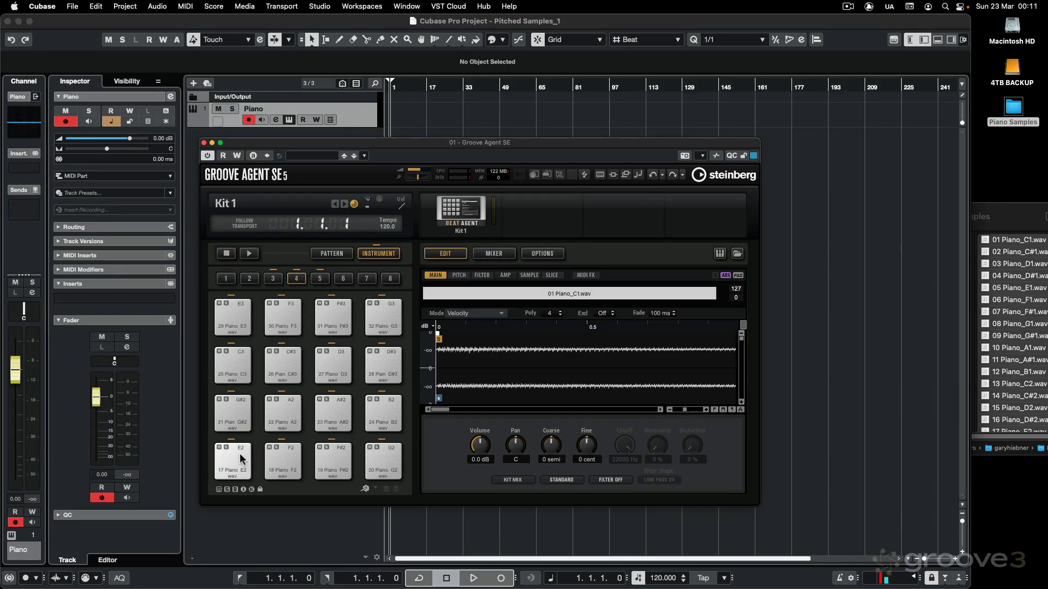
{"action": "left_click", "coordinate": [319, 279]}
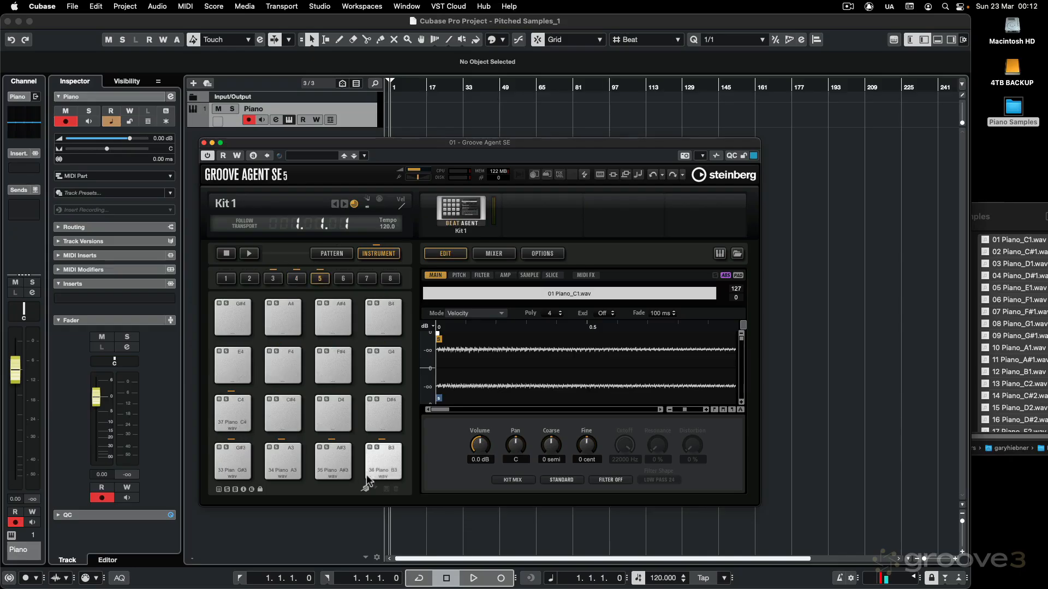
{"action": "left_click", "coordinate": [273, 279]}
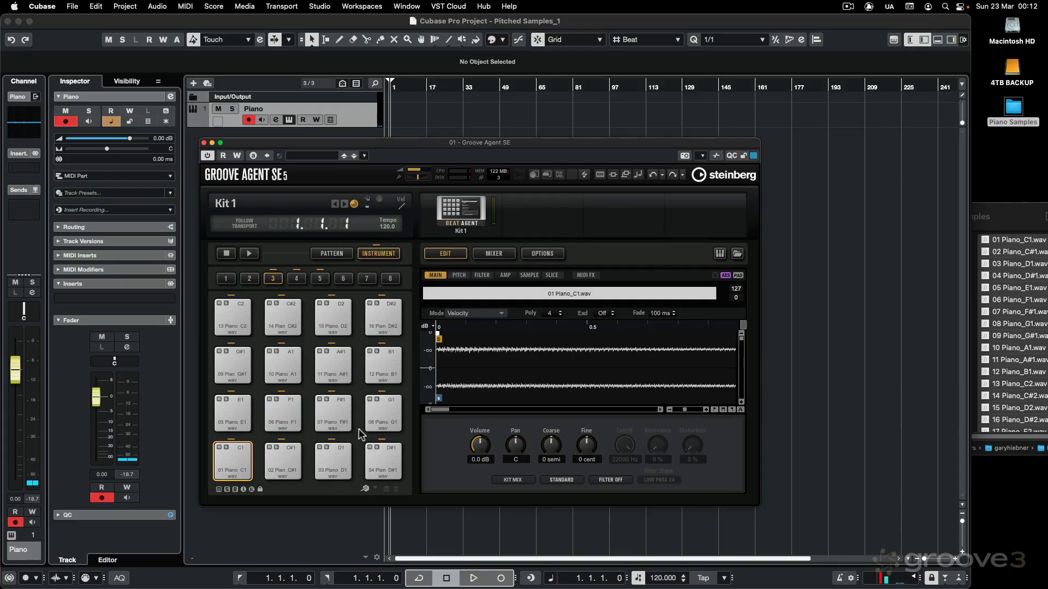
Insert PingPongDelay as the Piano track's first effect and close the Groove Agent window.
{"action": "left_click", "coordinate": [171, 301]}
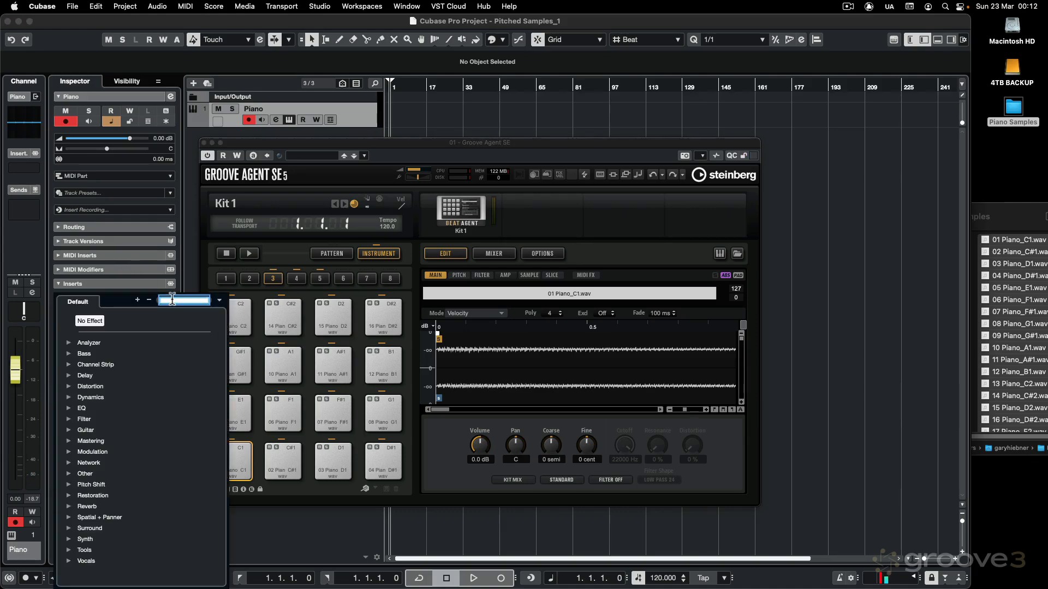
{"action": "type", "text": "ping de"}
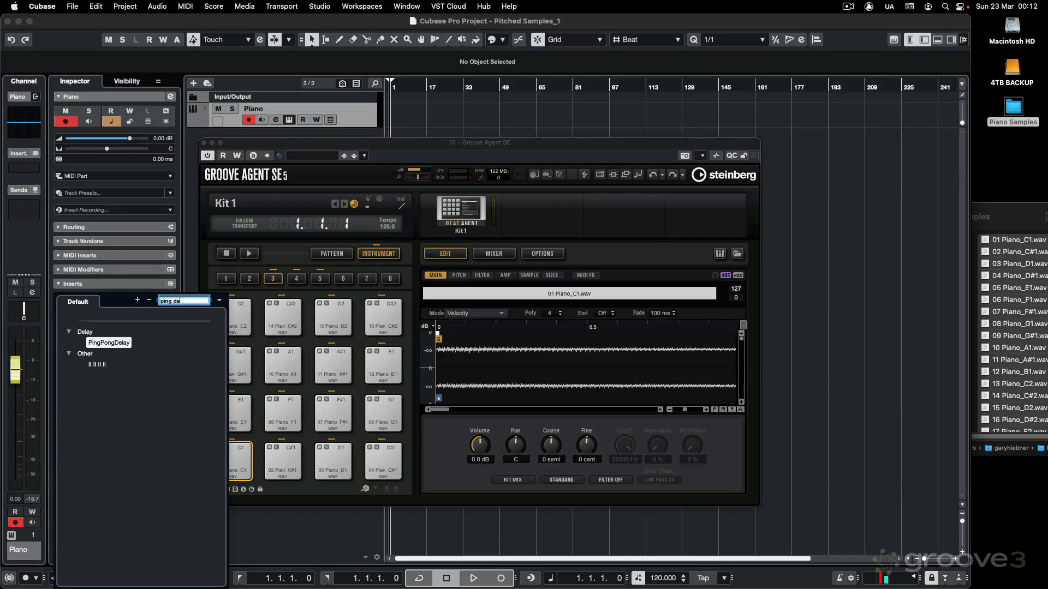
{"action": "left_click", "coordinate": [106, 342]}
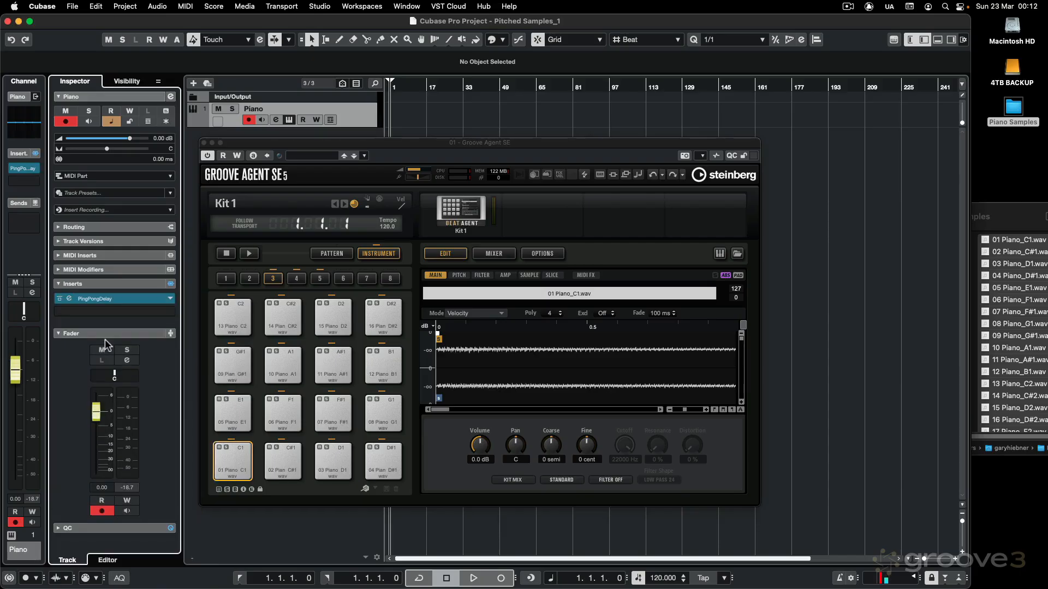
{"action": "left_click", "coordinate": [203, 143]}
Adjust the PingPongDelay's delay time, hi filter, feedback, spatial and mix controls, and close the effect.
{"action": "left_click", "coordinate": [71, 299]}
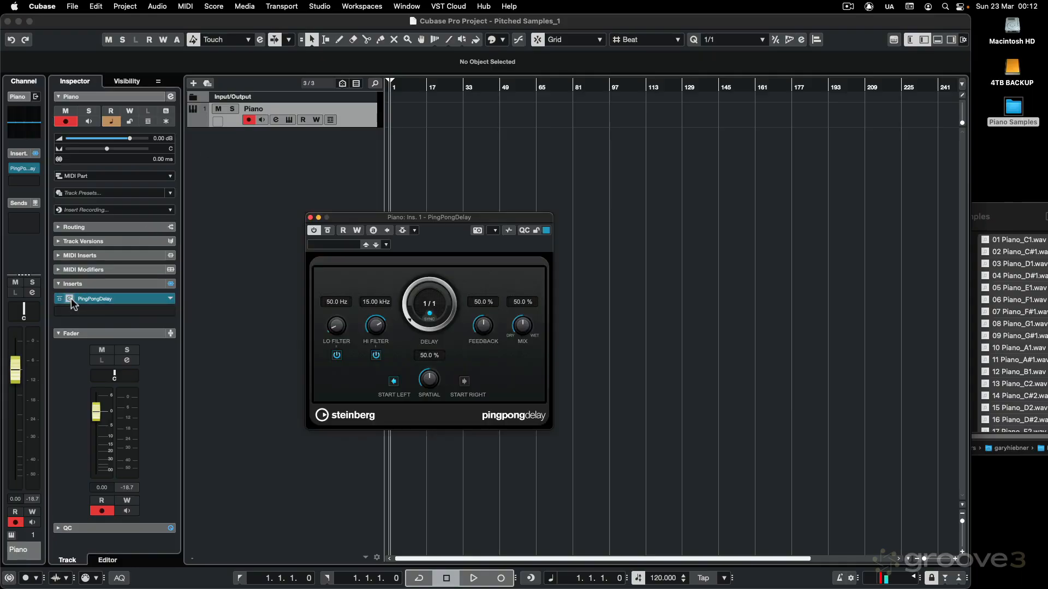
{"action": "left_click_drag", "start_coordinate": [404, 329], "coordinate": [408, 293]}
{"action": "left_click_drag", "start_coordinate": [376, 321], "coordinate": [375, 320]}
{"action": "left_click_drag", "start_coordinate": [487, 299], "coordinate": [487, 299]}
{"action": "left_click_drag", "start_coordinate": [431, 376], "coordinate": [431, 349]}
{"action": "left_click_drag", "start_coordinate": [524, 330], "coordinate": [523, 331]}
{"action": "left_click", "coordinate": [310, 217]}
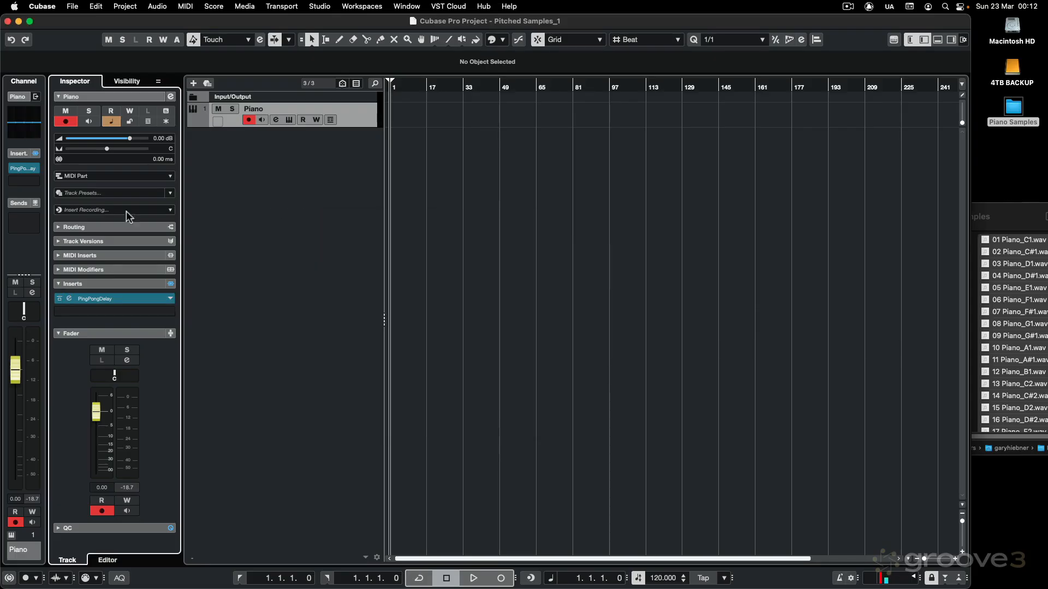
Insert the RoomWorks reverb after the delay on the Piano track and set its mix to 63 %.
{"action": "left_click", "coordinate": [169, 313]}
{"action": "type", "text": "room"}
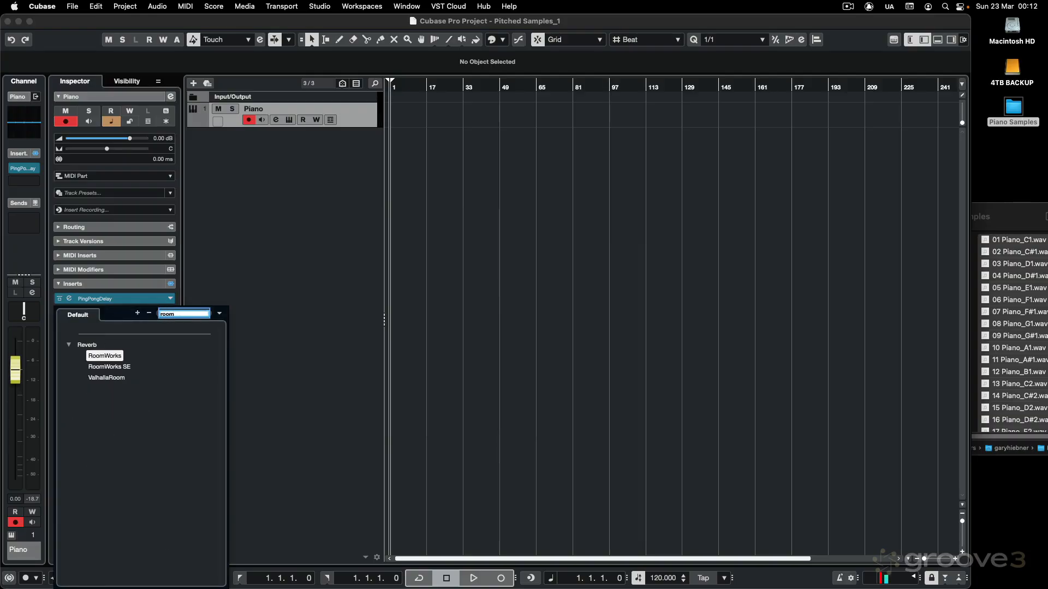
{"action": "left_click", "coordinate": [103, 355]}
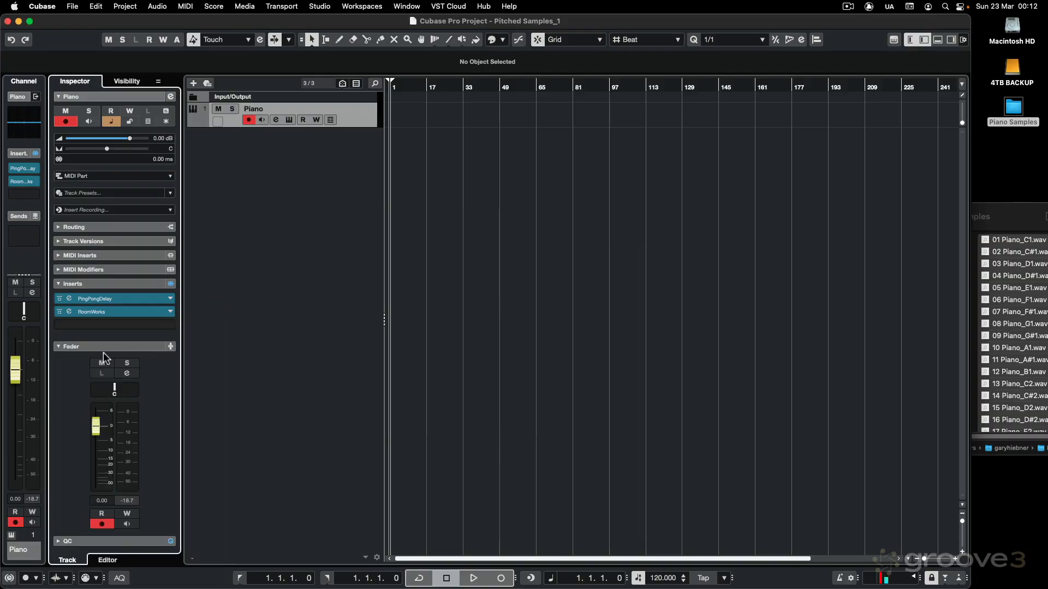
{"action": "left_click", "coordinate": [69, 311]}
{"action": "left_click_drag", "start_coordinate": [727, 205], "coordinate": [734, 185]}
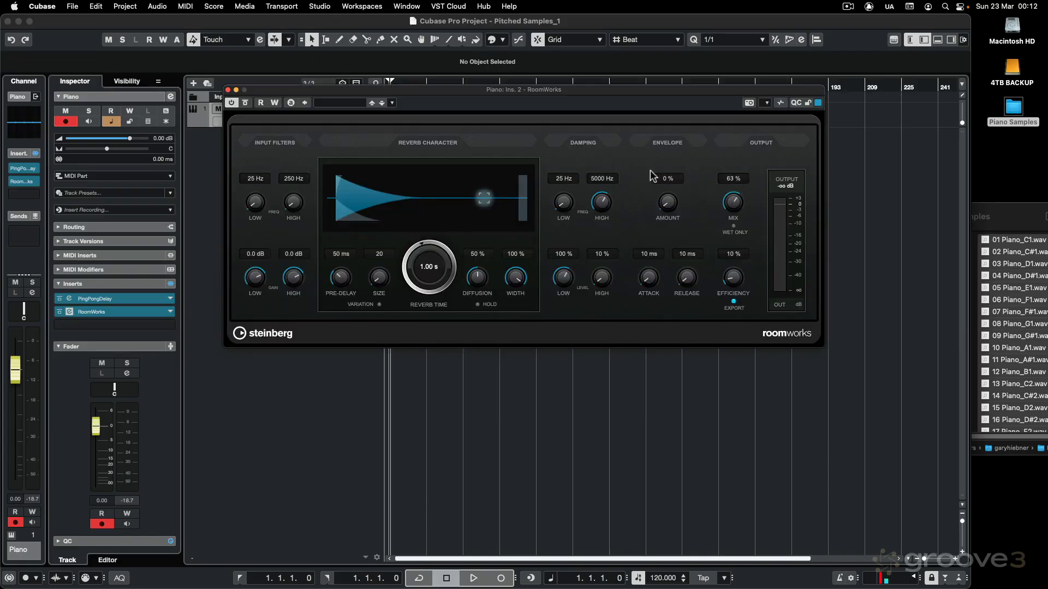
{"action": "left_click", "coordinate": [227, 90]}
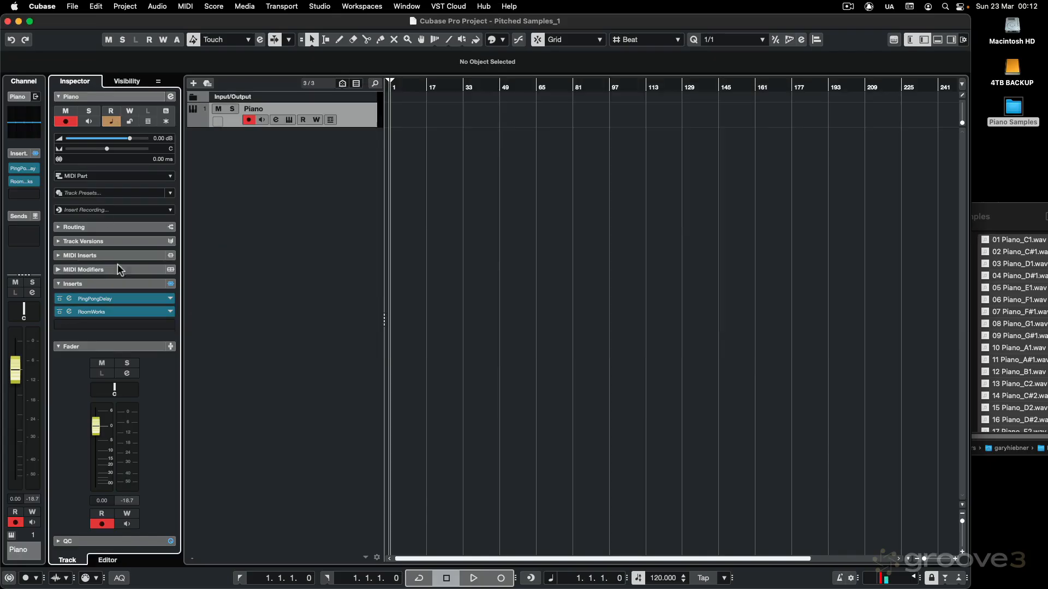
Insert the Chorus effect after RoomWorks on the Piano track and turn off tempo sync for its rate.
{"action": "left_click", "coordinate": [170, 311]}
{"action": "type", "text": "chorus"}
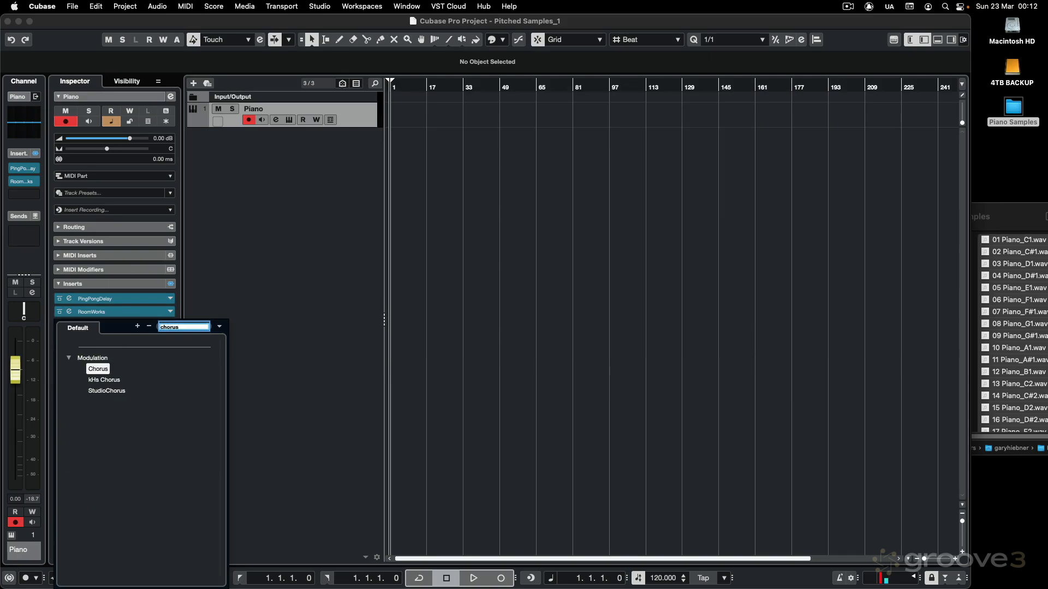
{"action": "key", "text": "Return"}
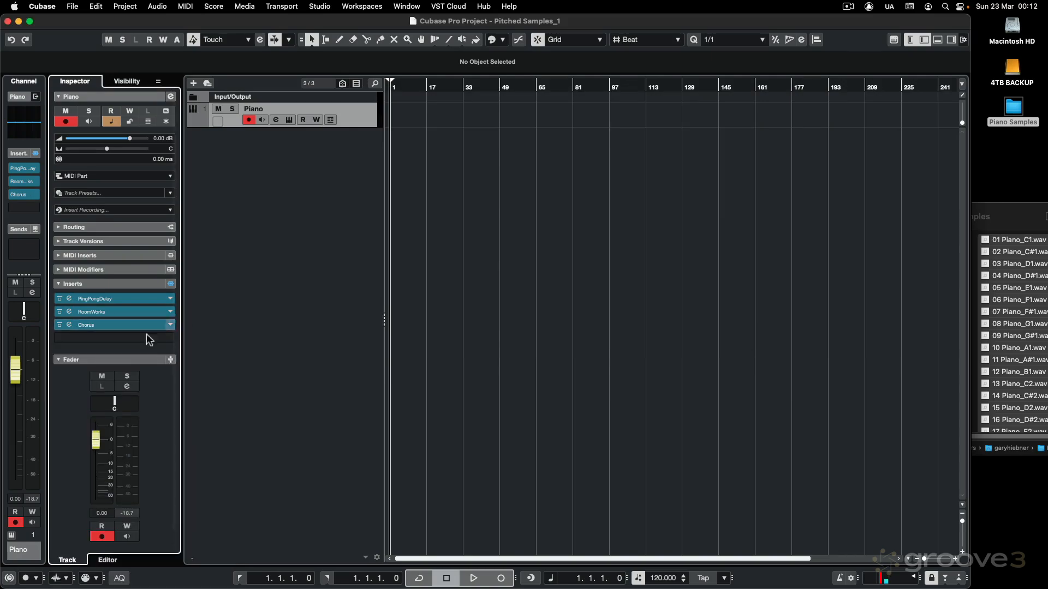
{"action": "left_click", "coordinate": [69, 325]}
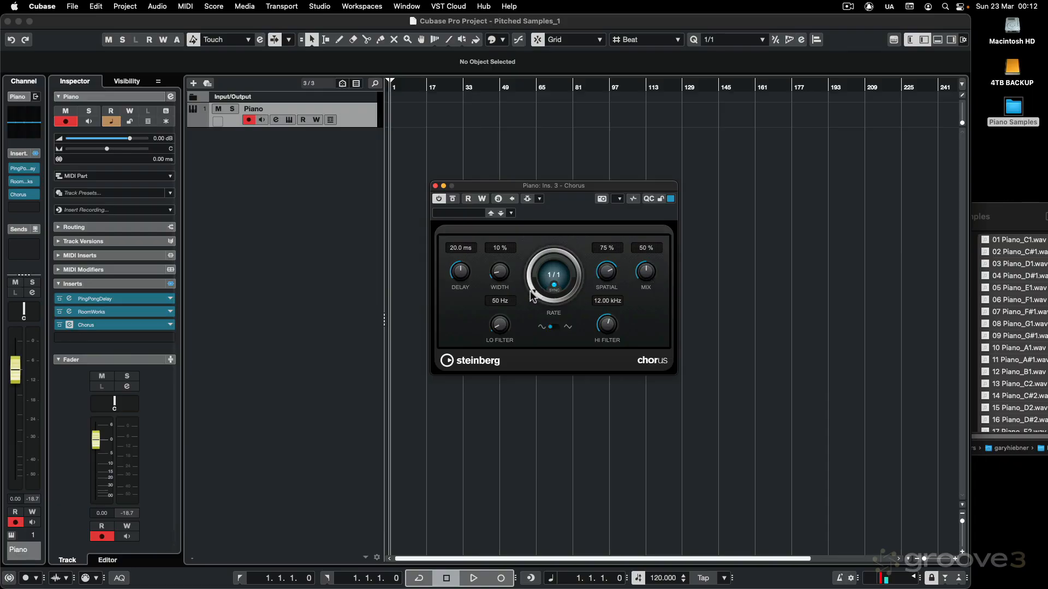
{"action": "left_click", "coordinate": [554, 285]}
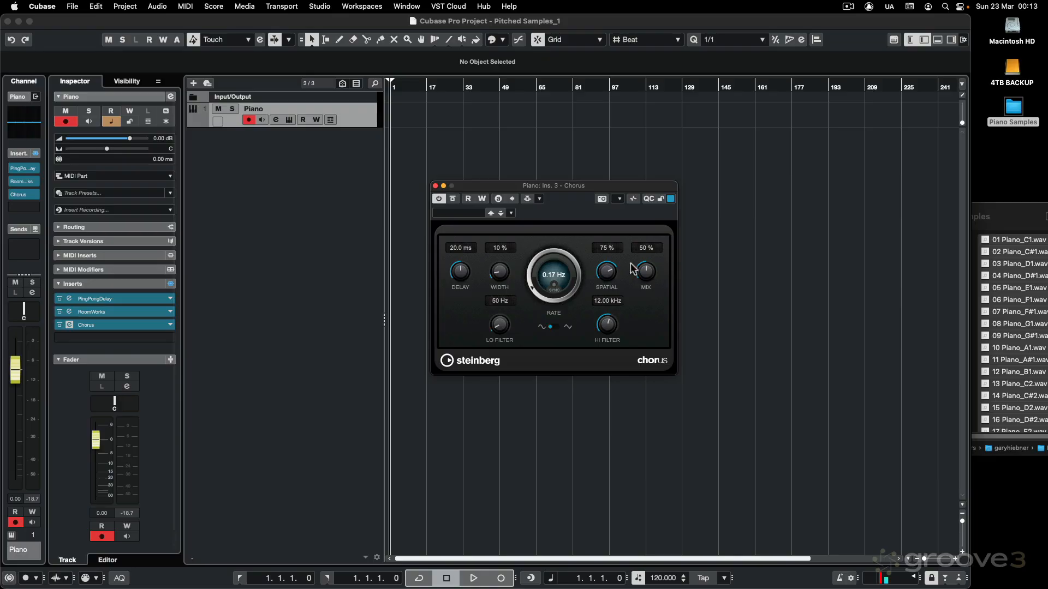
Adjust the Chorus effect's mix on the Piano track and close the effect.
{"action": "left_click_drag", "start_coordinate": [634, 268], "coordinate": [644, 286]}
{"action": "left_click", "coordinate": [435, 185]}
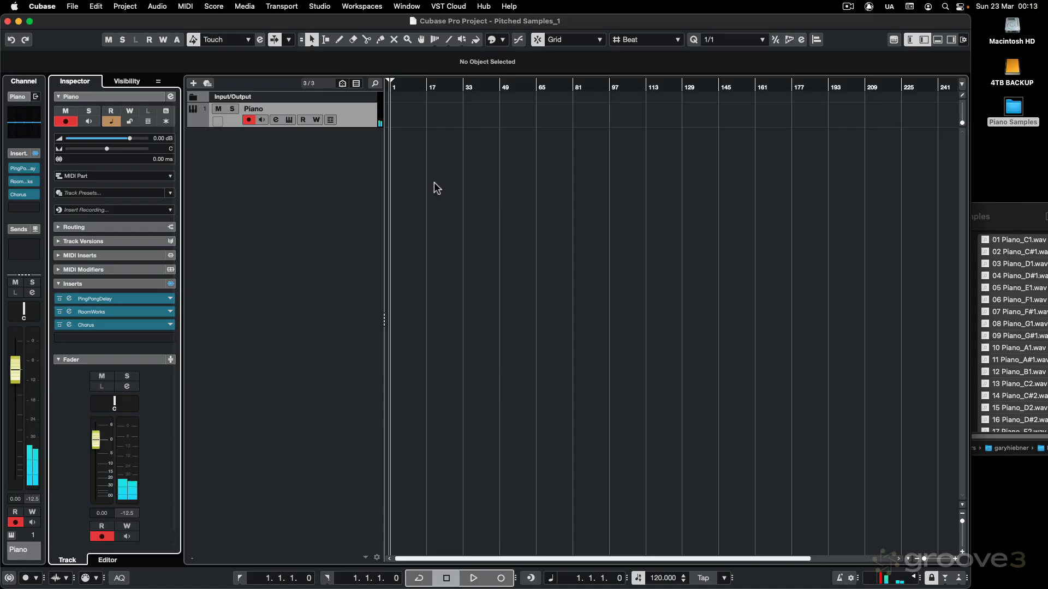
Reopen Groove Agent SE on the Piano track and review its pads against all the sample files in the Piano Samples folder.
{"action": "left_click", "coordinate": [289, 120]}
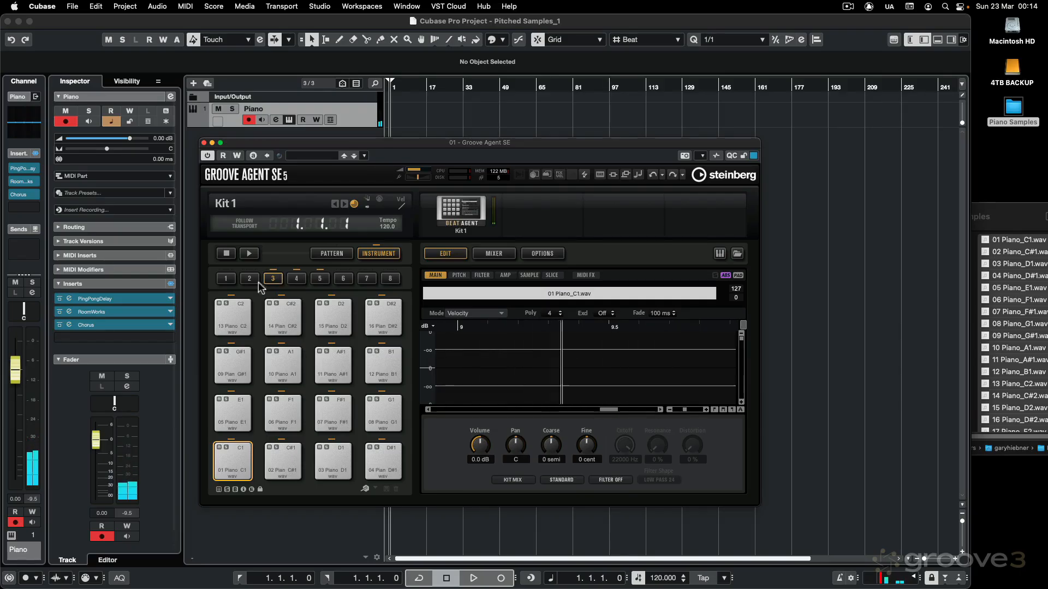
{"action": "left_click", "coordinate": [1018, 218]}
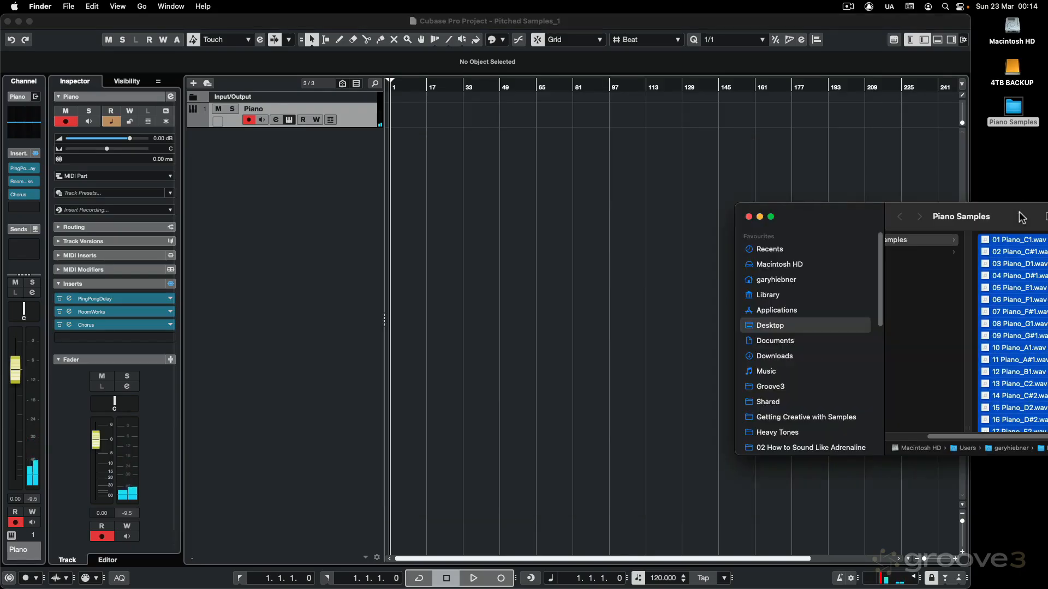
{"action": "left_click_drag", "start_coordinate": [1018, 216], "coordinate": [993, 220]}
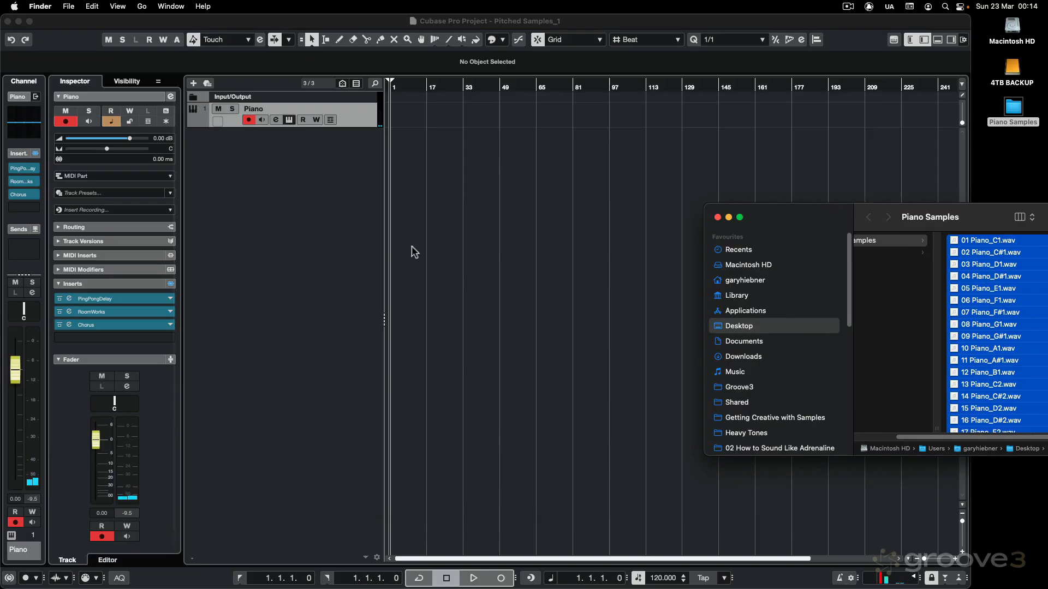
{"action": "left_click", "coordinate": [248, 212]}
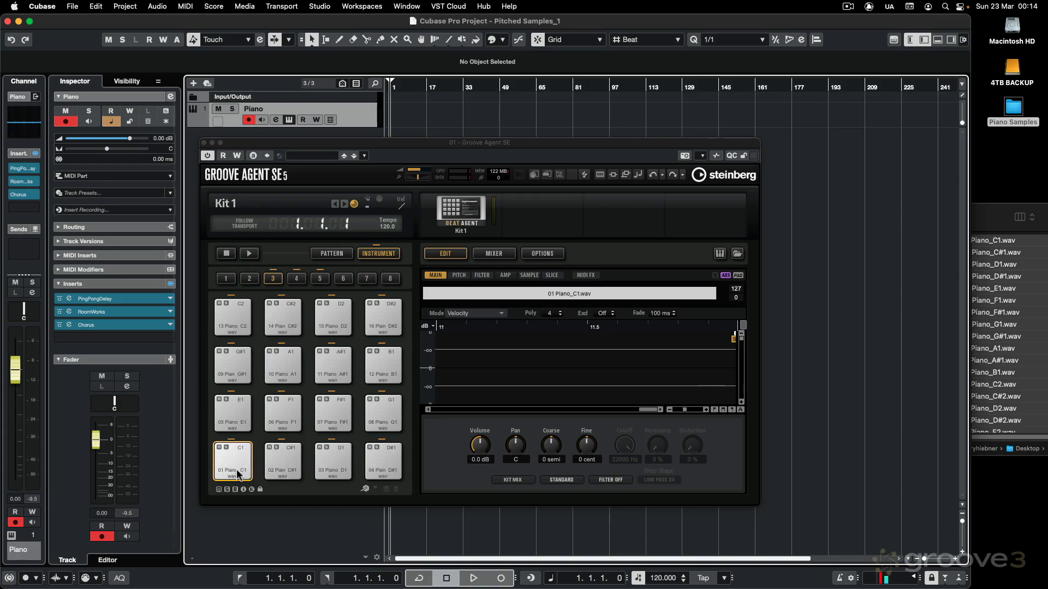
{"action": "left_click", "coordinate": [986, 212]}
{"action": "key", "text": "super+a"}
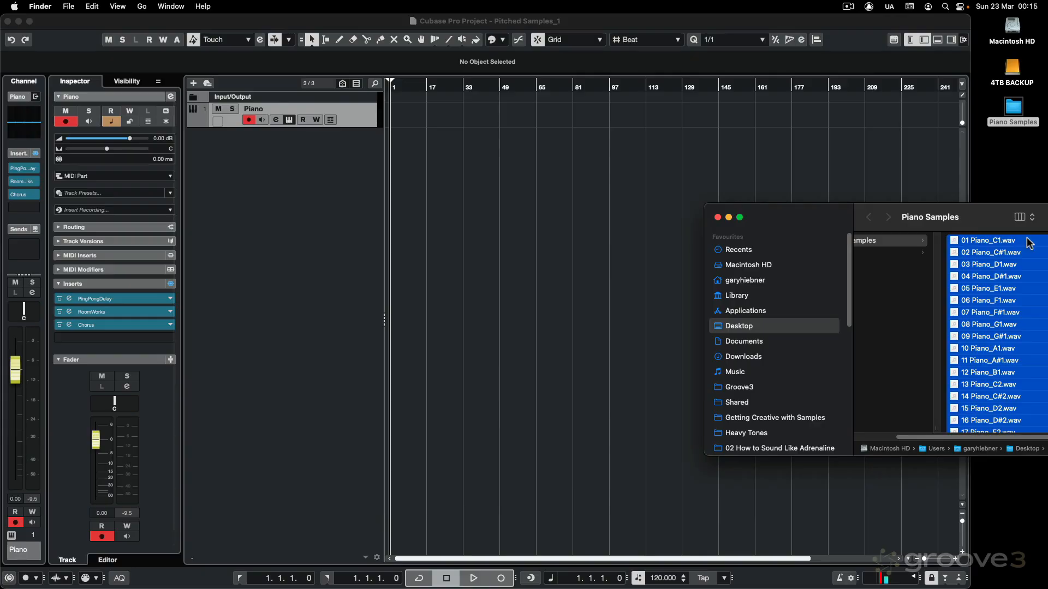
{"action": "left_click", "coordinate": [332, 338]}
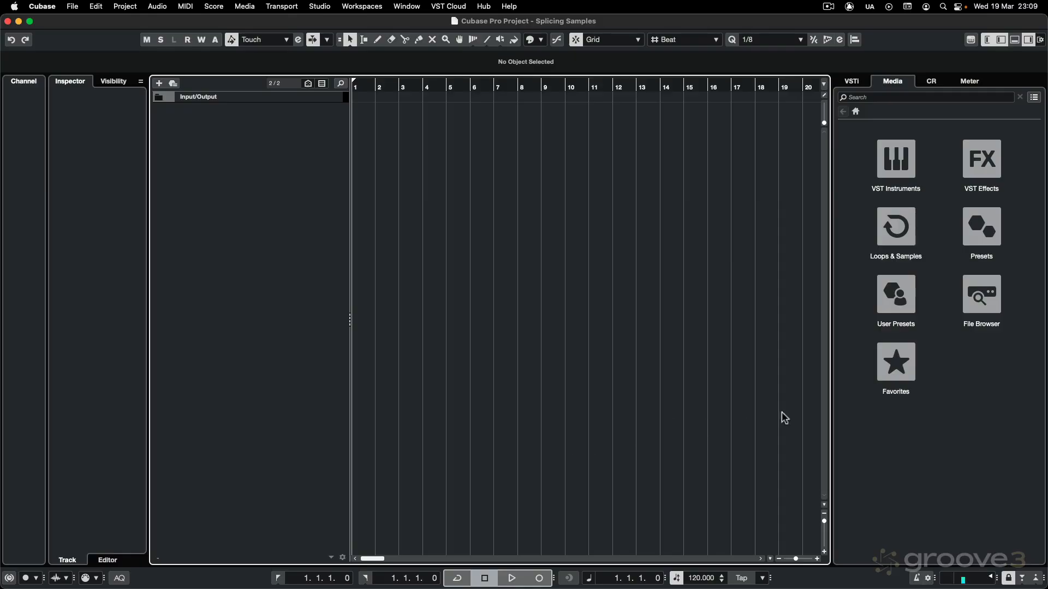
Find West Coast - Drum Loop 26_85bpm among the Beats of the Soul Assembly loop library and audition it.
{"action": "left_click", "coordinate": [897, 257]}
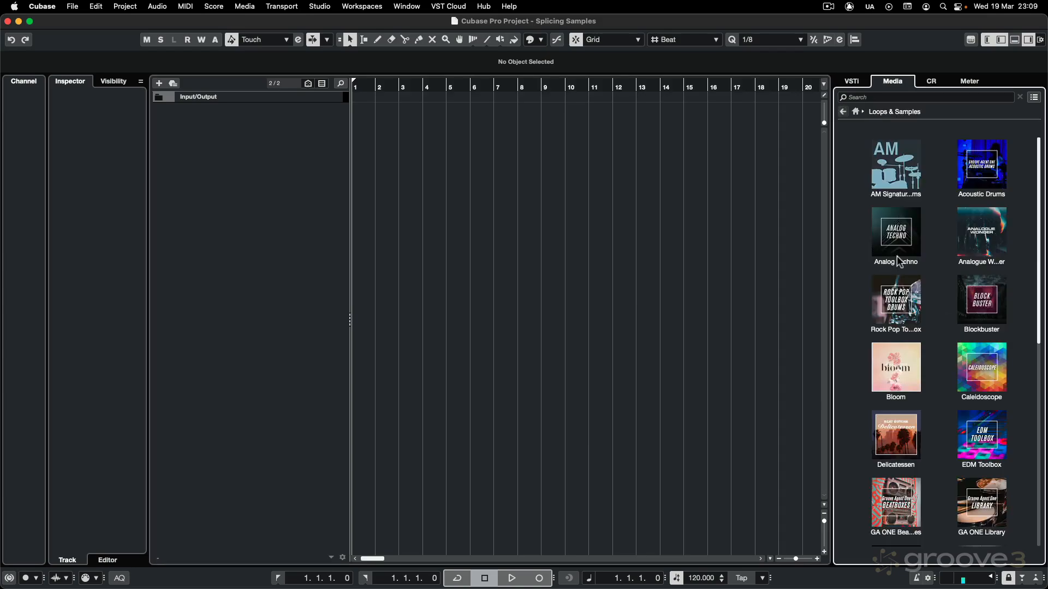
{"action": "scroll", "coordinate": [896, 240], "scroll_direction": "down", "scroll_amount": 10}
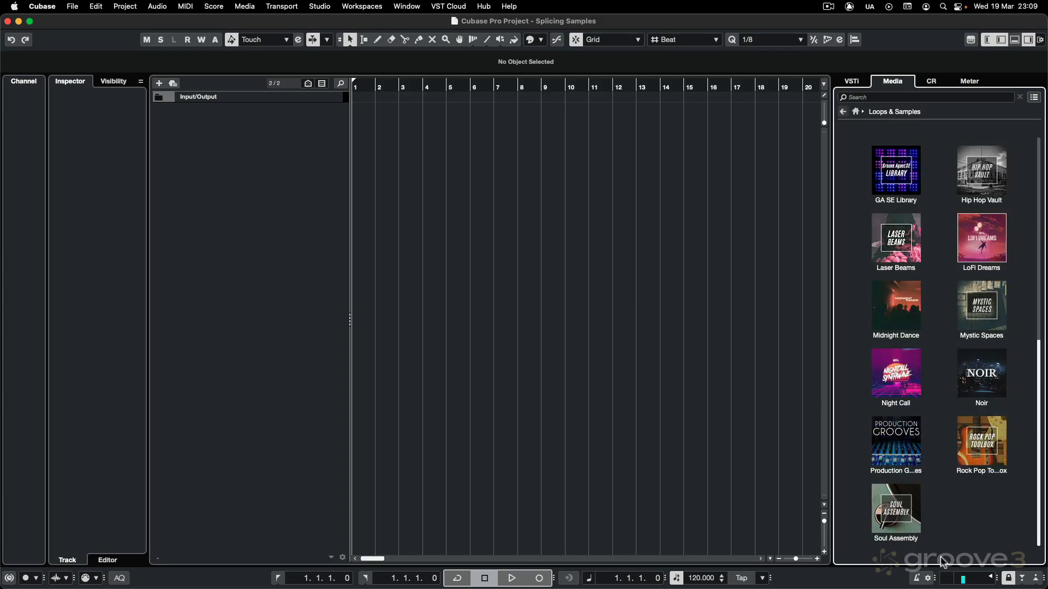
{"action": "left_click", "coordinate": [895, 515]}
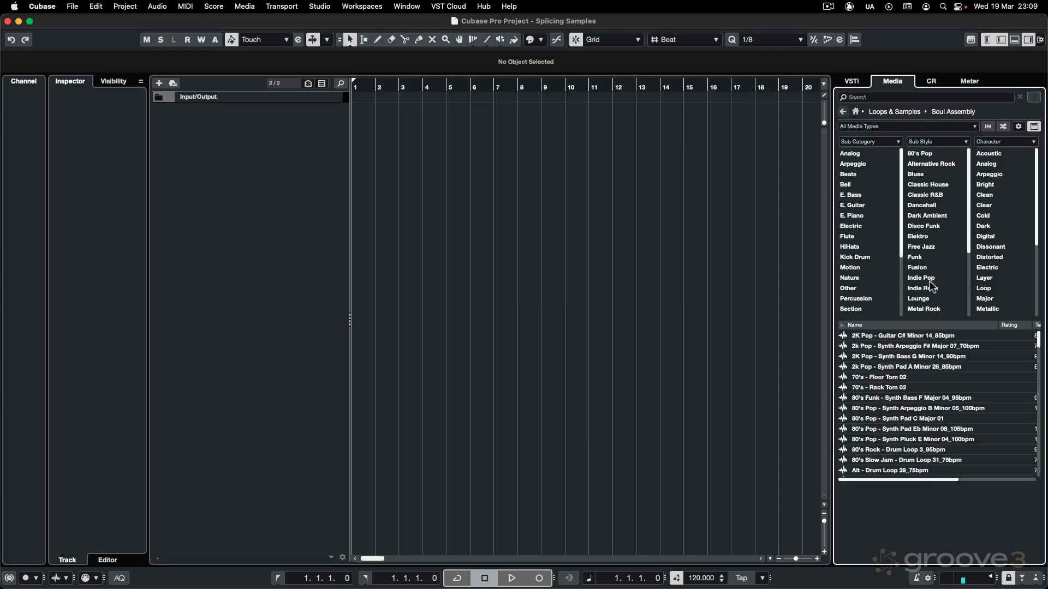
{"action": "left_click", "coordinate": [846, 174]}
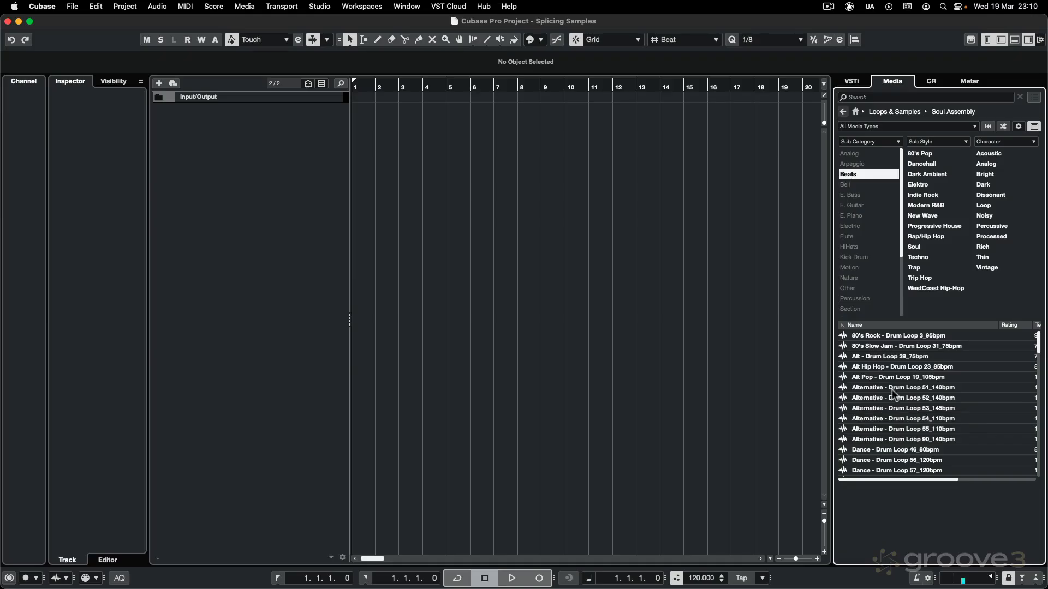
{"action": "scroll", "coordinate": [892, 388], "scroll_direction": "down", "scroll_amount": 20}
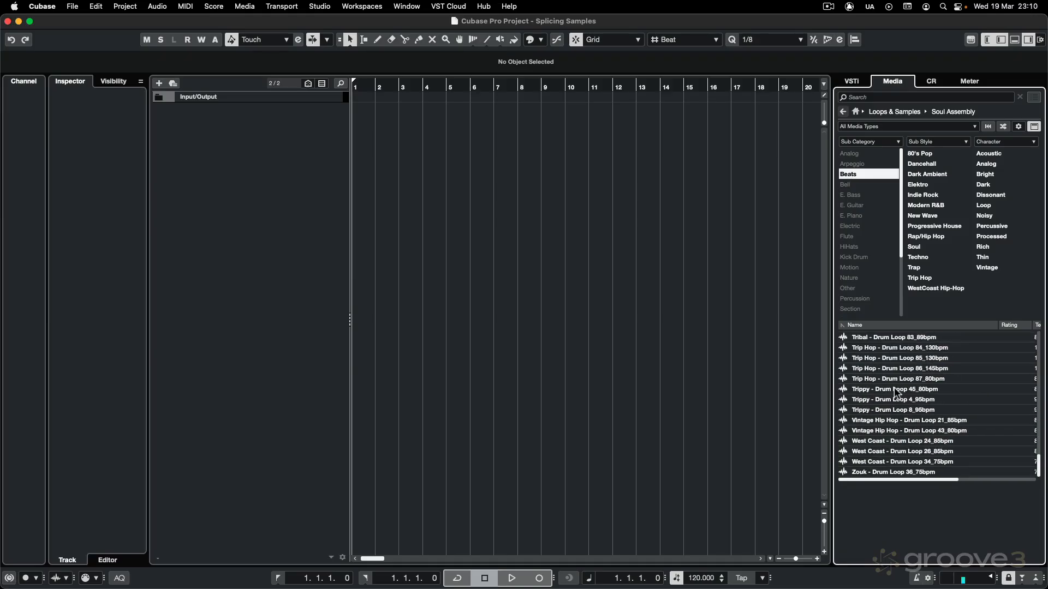
{"action": "left_click", "coordinate": [906, 452]}
{"action": "left_click", "coordinate": [846, 535]}
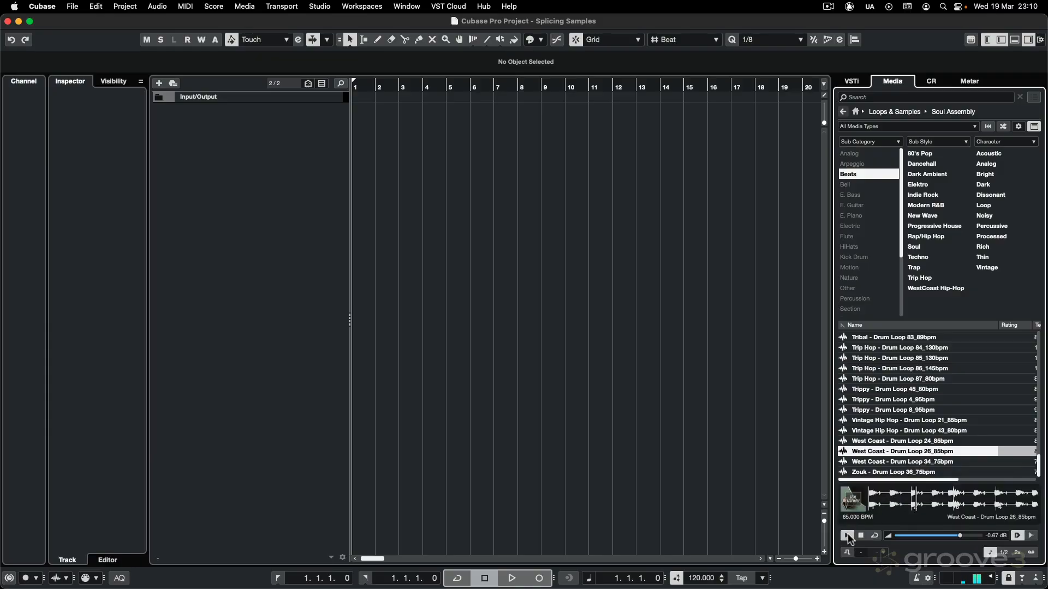
Place the West Coast drum loop on a new audio track at bar 2 and create a sampler track from the same loop.
{"action": "mouse_move", "coordinate": [906, 451]}
{"action": "left_mouse_down"}
{"action": "mouse_move", "coordinate": [371, 150]}
{"action": "mouse_move", "coordinate": [376, 121]}
{"action": "left_mouse_up"}
{"action": "right_click", "coordinate": [920, 452]}
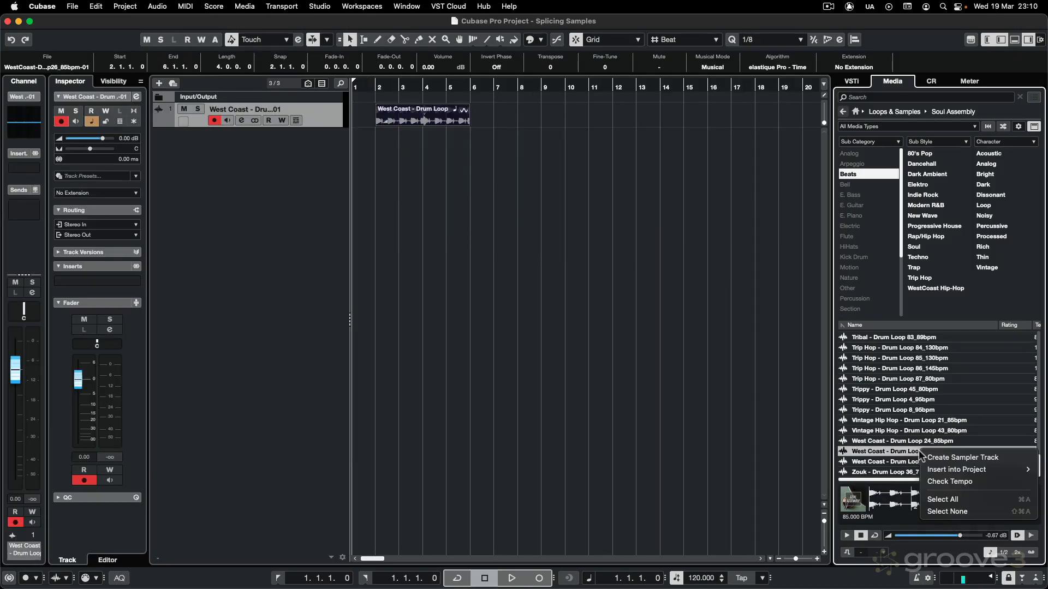
{"action": "left_click", "coordinate": [930, 459]}
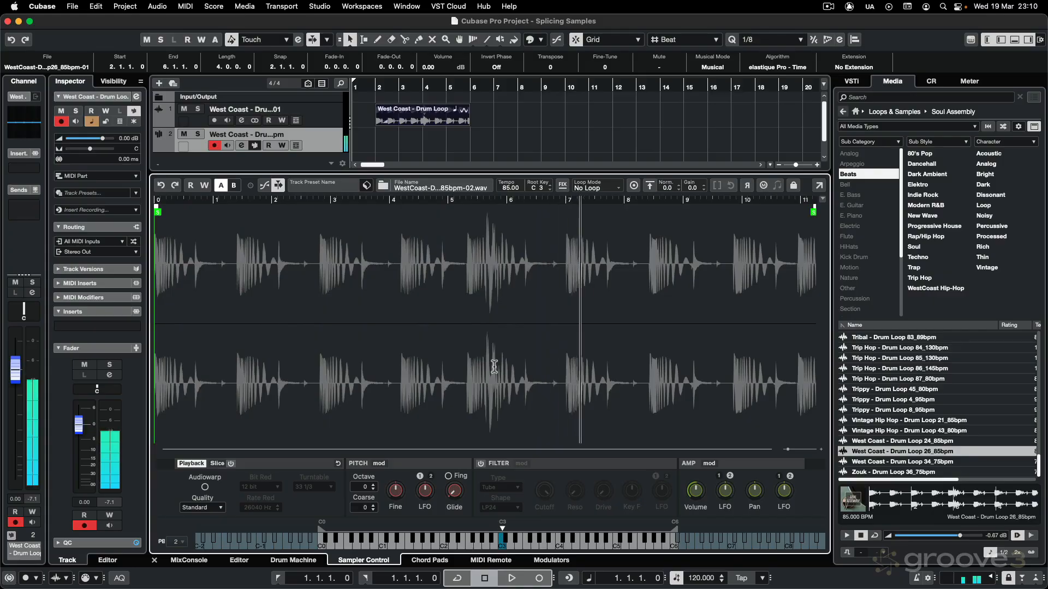
Turn on slice playback for the sampled drum loop and keep the slice mode at Transient.
{"action": "left_click", "coordinate": [216, 464]}
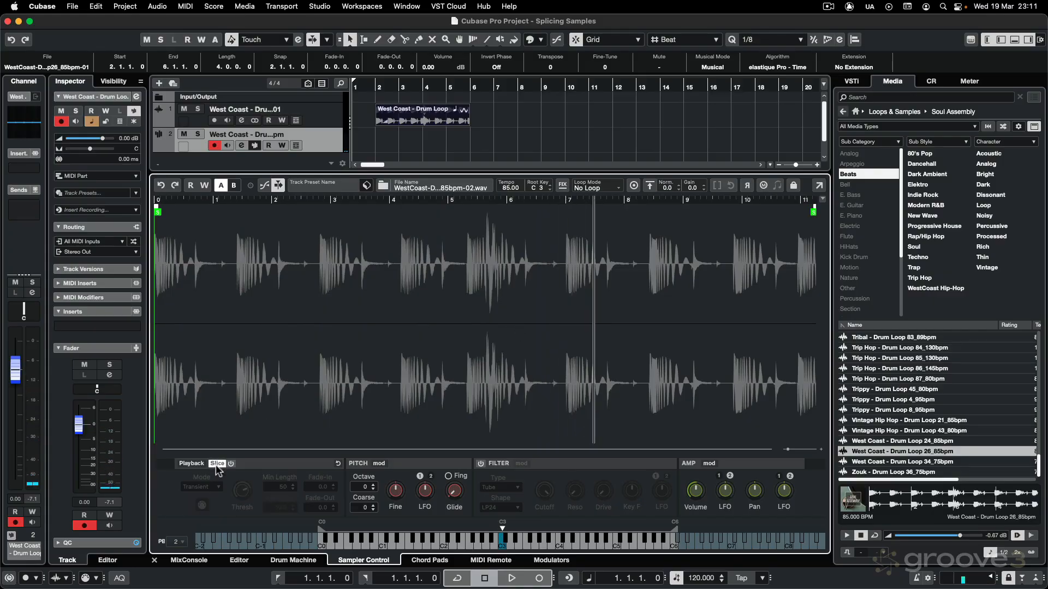
{"action": "left_click", "coordinate": [230, 464]}
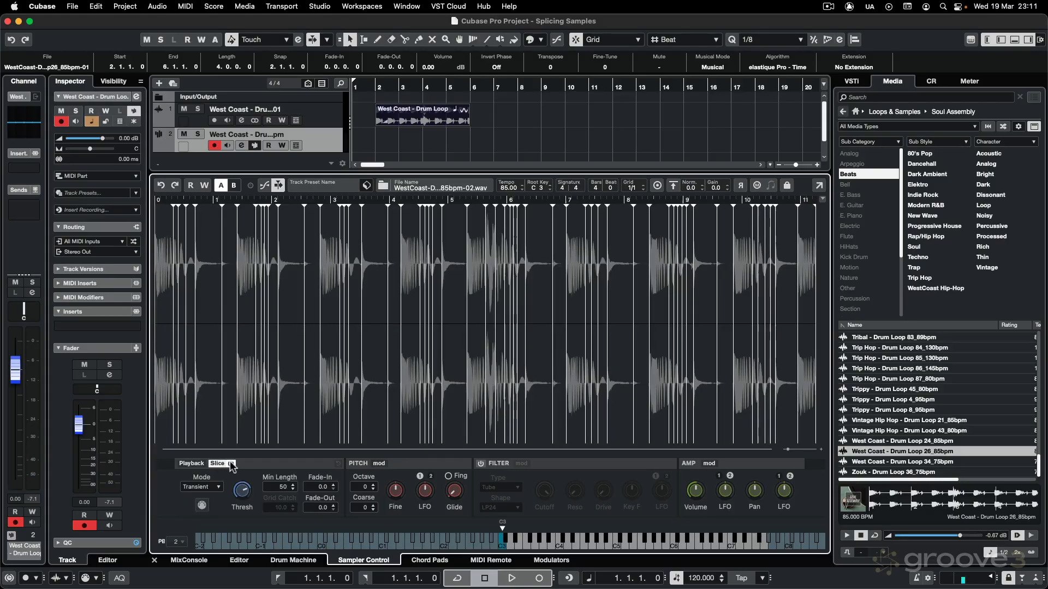
{"action": "left_click", "coordinate": [217, 488]}
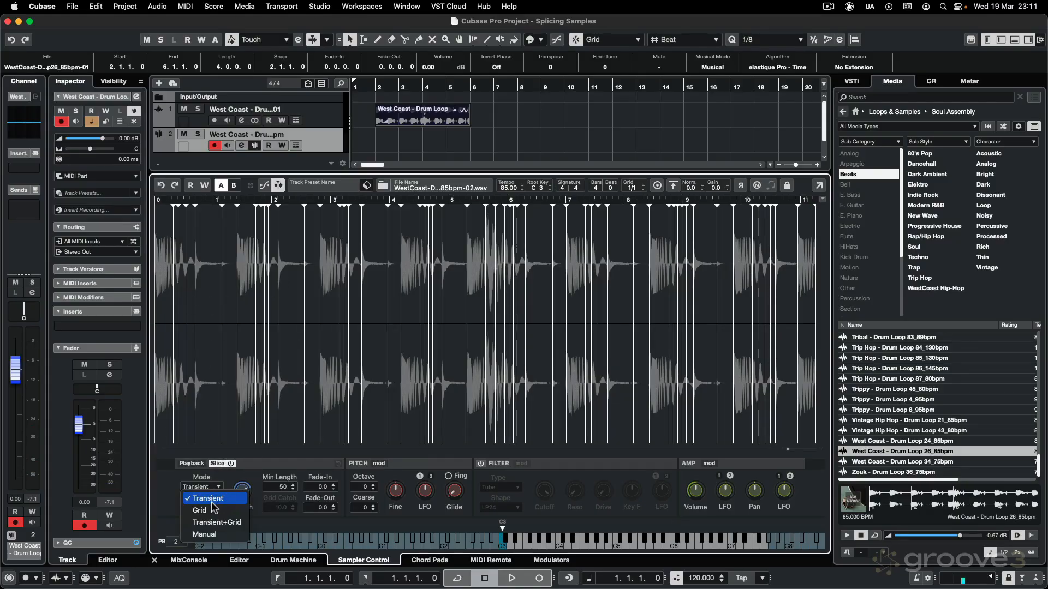
{"action": "left_click", "coordinate": [255, 469]}
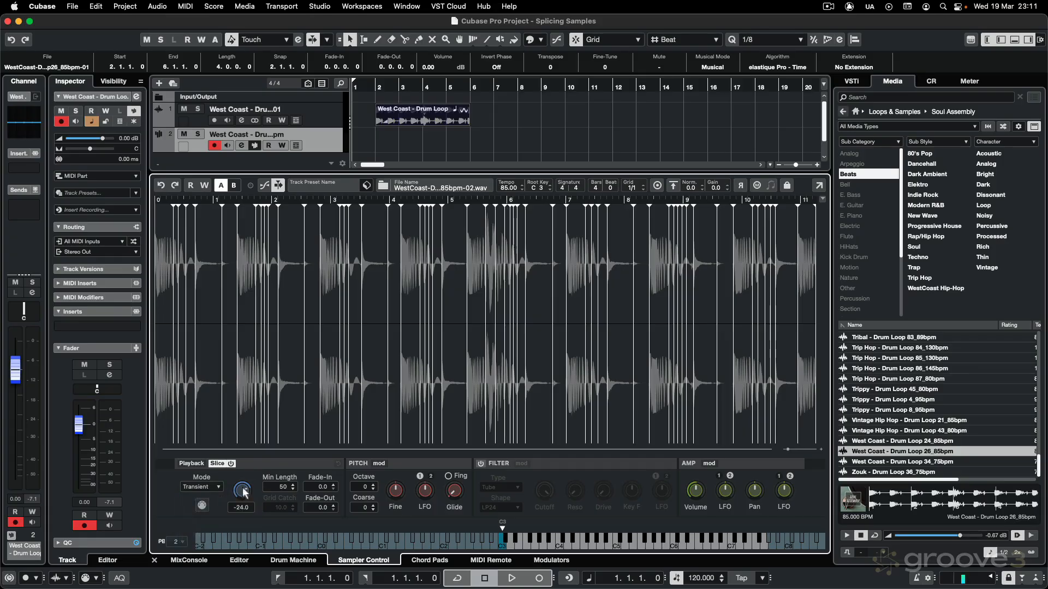
Try different slice thresholds for the drum loop and settle on -8.2.
{"action": "left_click_drag", "start_coordinate": [242, 490], "coordinate": [239, 468]}
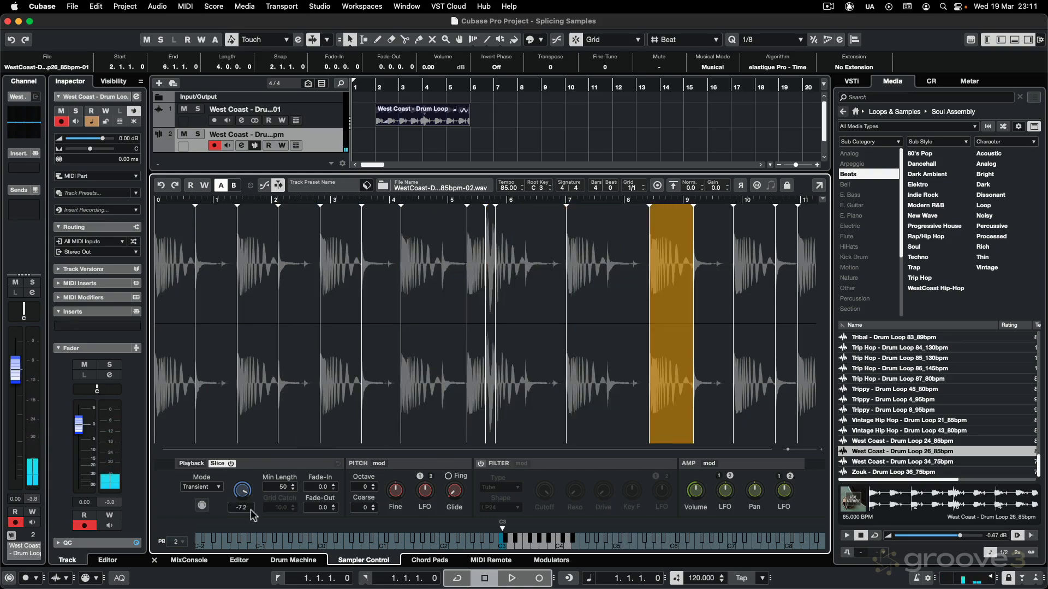
{"action": "mouse_move", "coordinate": [237, 487]}
{"action": "left_click_drag", "start_coordinate": [240, 490], "coordinate": [240, 498]}
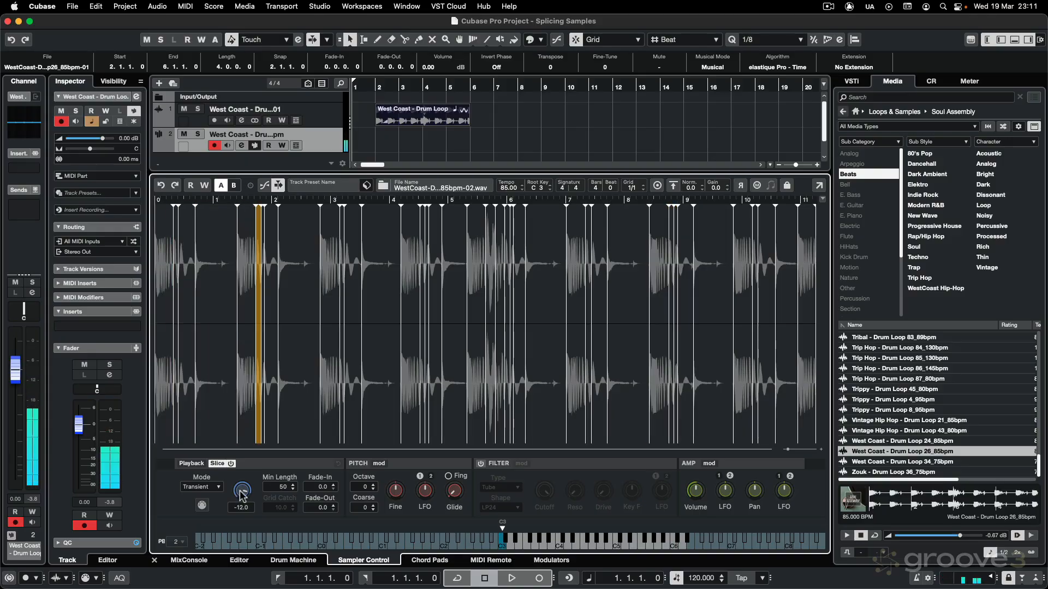
{"action": "left_click_drag", "start_coordinate": [240, 490], "coordinate": [243, 494]}
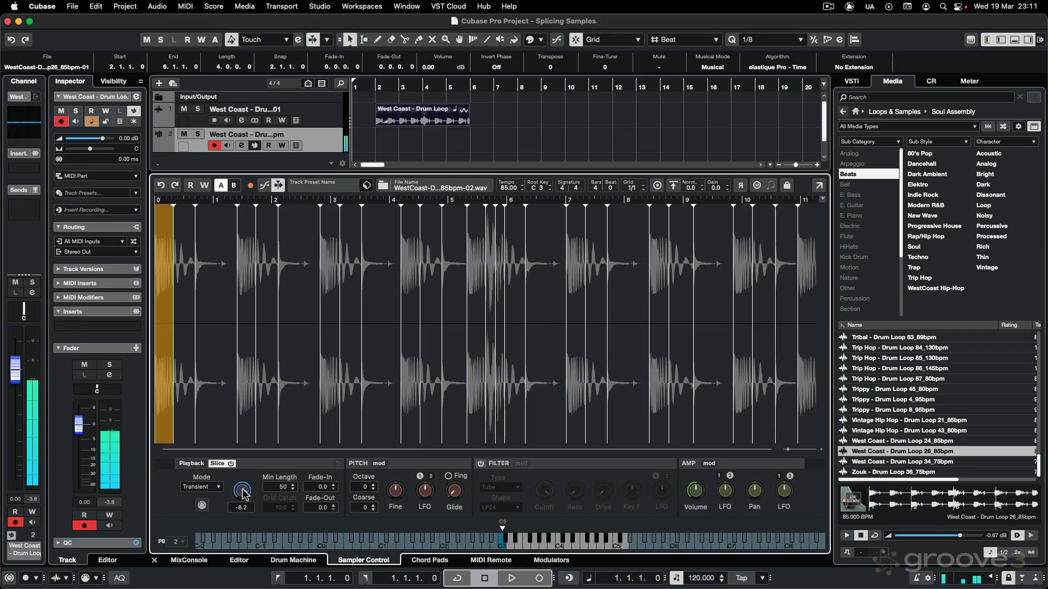
Set the slices' fade-in to 1.0 and fade-out to 4.0.
{"action": "left_click", "coordinate": [335, 484]}
{"action": "left_click", "coordinate": [334, 490]}
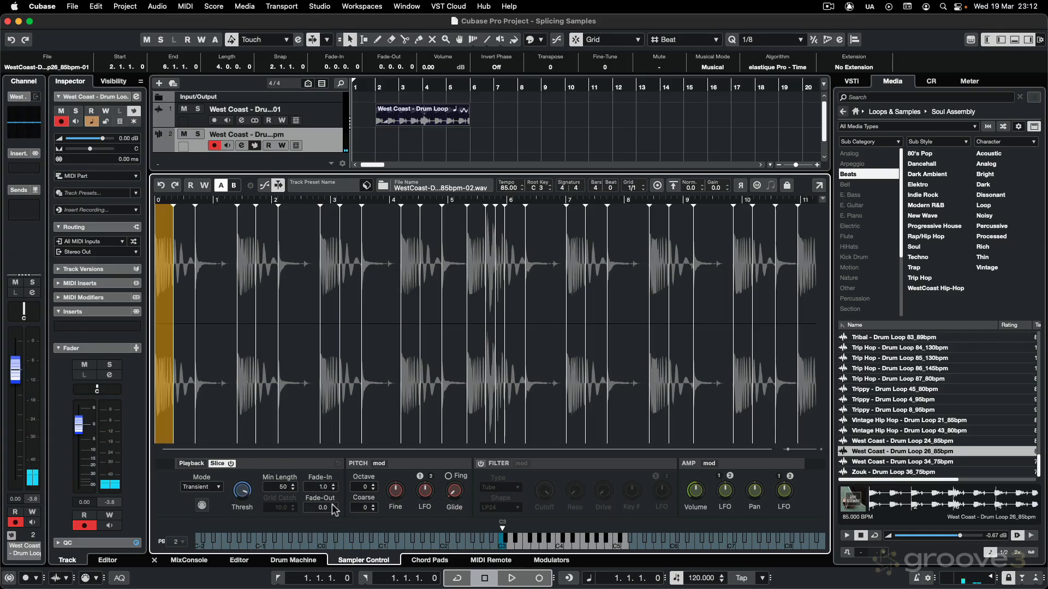
{"action": "scroll", "coordinate": [333, 508], "scroll_direction": "up", "scroll_amount": 4}
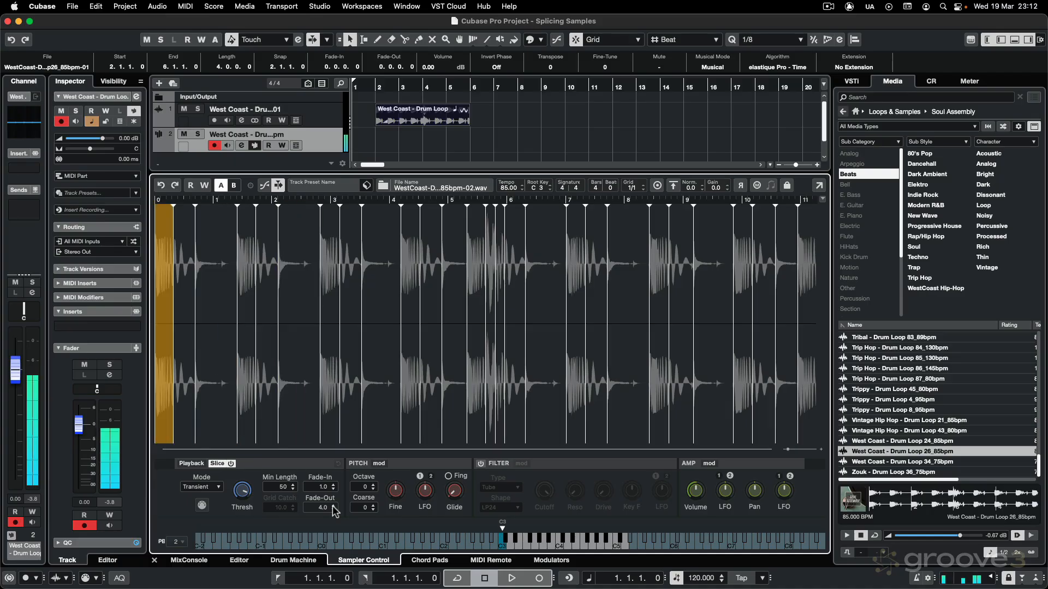
Record a MIDI performance of the drum slices on the sampler track, starting the transport from bar 7.
{"action": "left_click", "coordinate": [493, 85]}
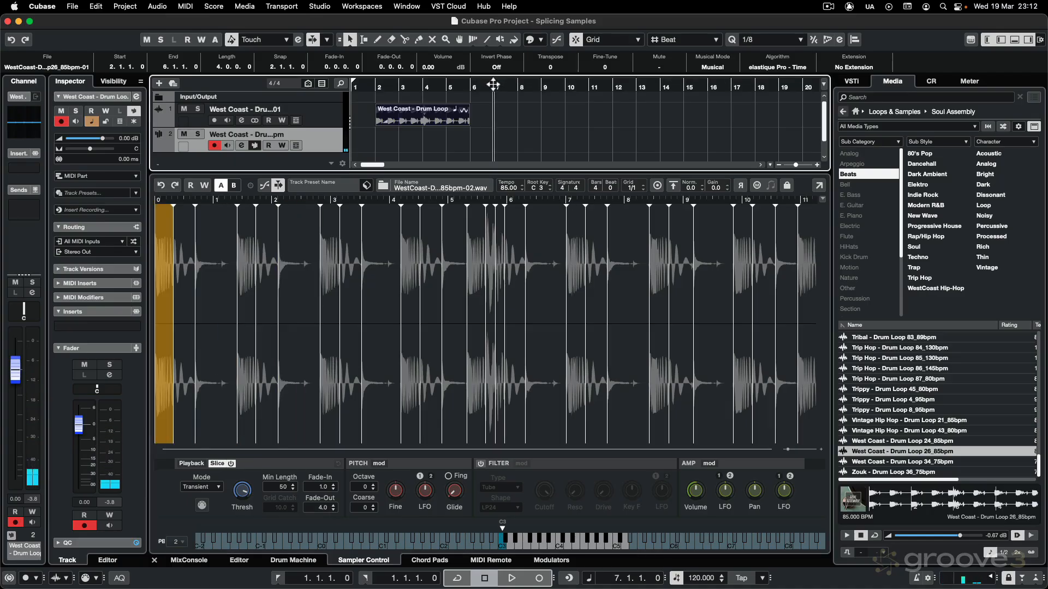
{"action": "key", "text": "KP_Multiply"}
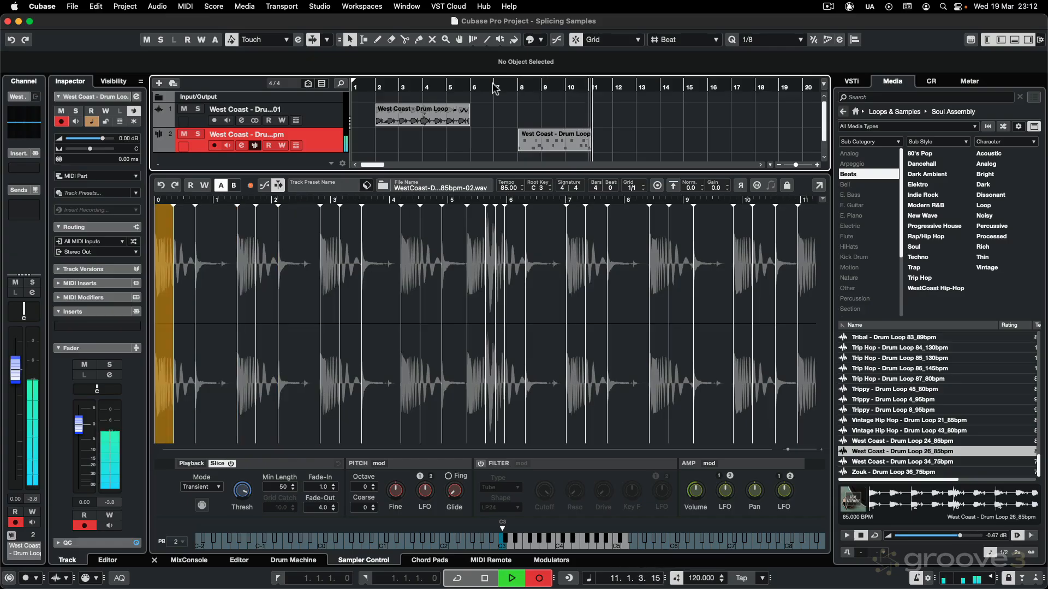
{"action": "key", "text": "space"}
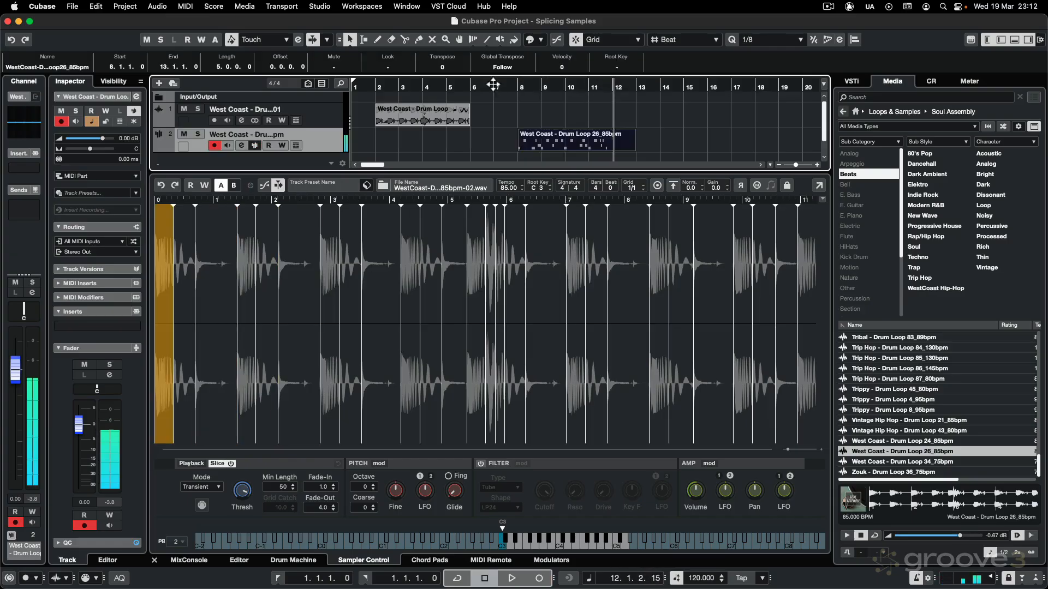
Quantize the recorded drum part's notes to 1/8 and return the project cursor to bar 8.
{"action": "double_click", "coordinate": [556, 135]}
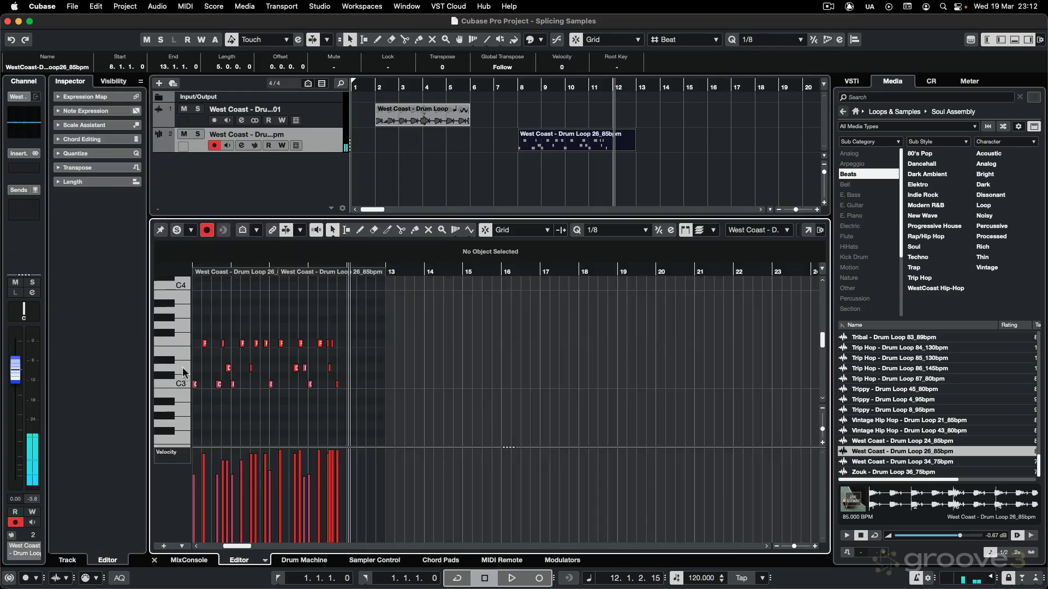
{"action": "key", "text": "q"}
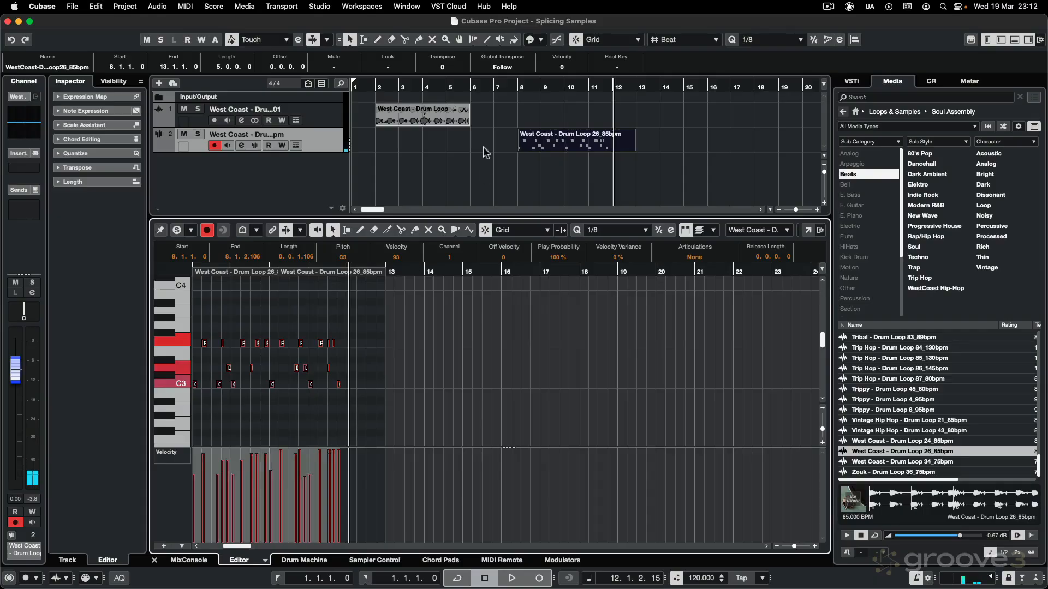
{"action": "left_click", "coordinate": [516, 87]}
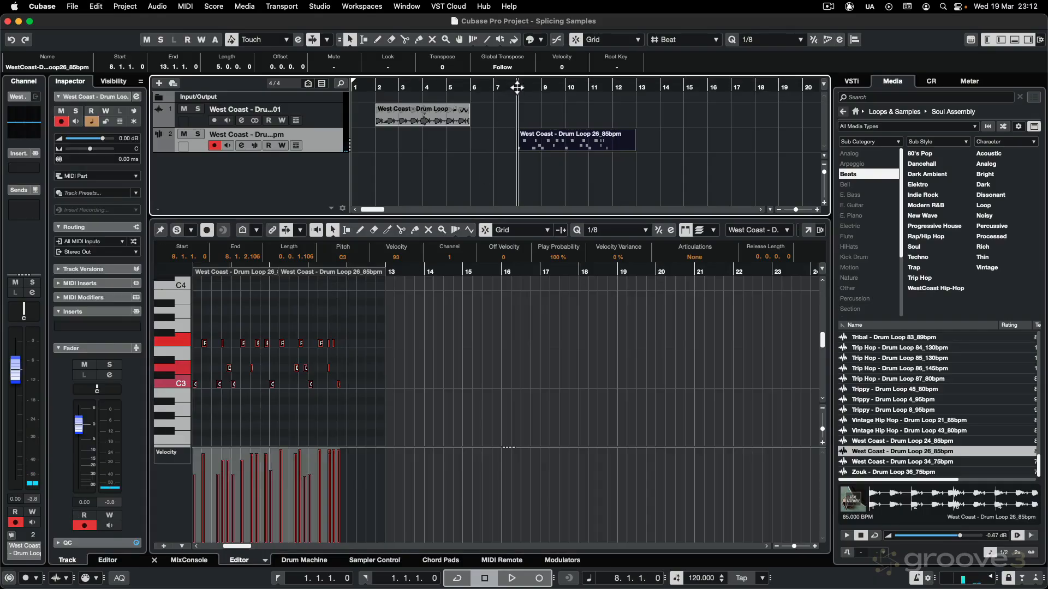
Return to the drum loop's sampler controls and change the slice mode to Transient+Grid.
{"action": "left_click", "coordinate": [256, 146]}
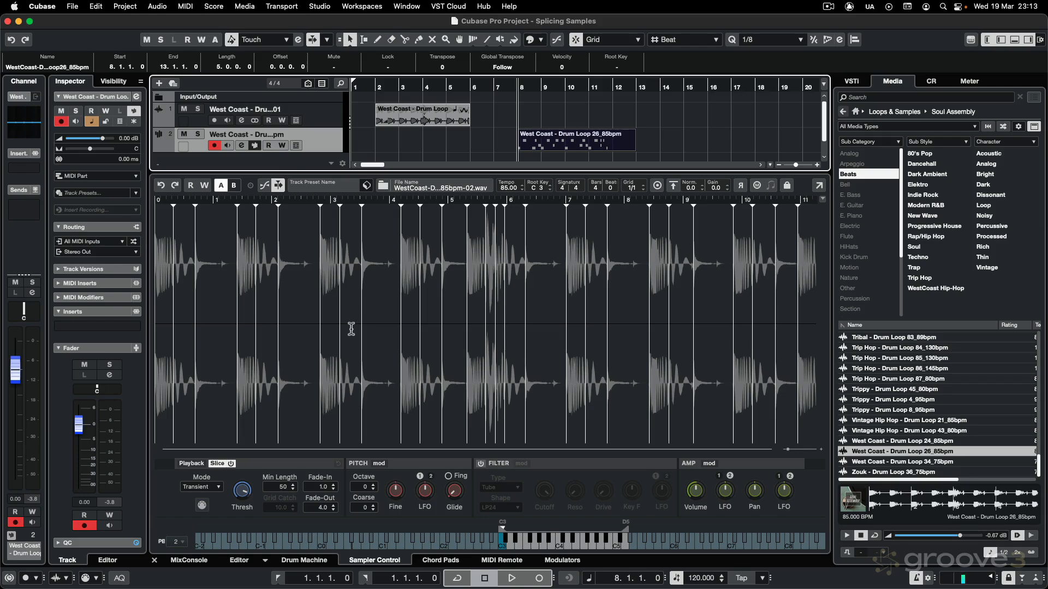
{"action": "left_click", "coordinate": [209, 485]}
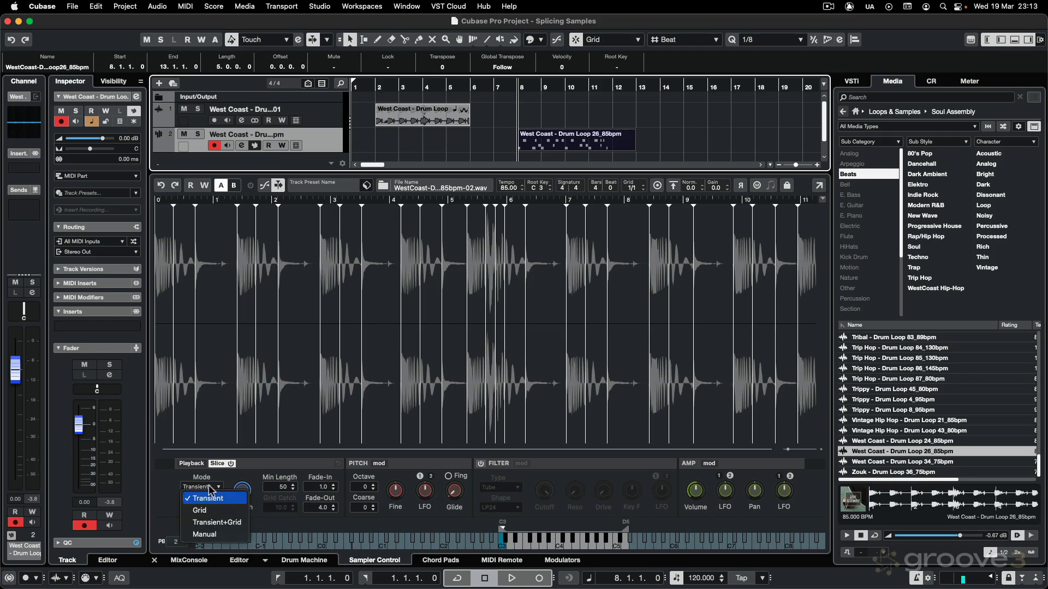
{"action": "left_click", "coordinate": [217, 523]}
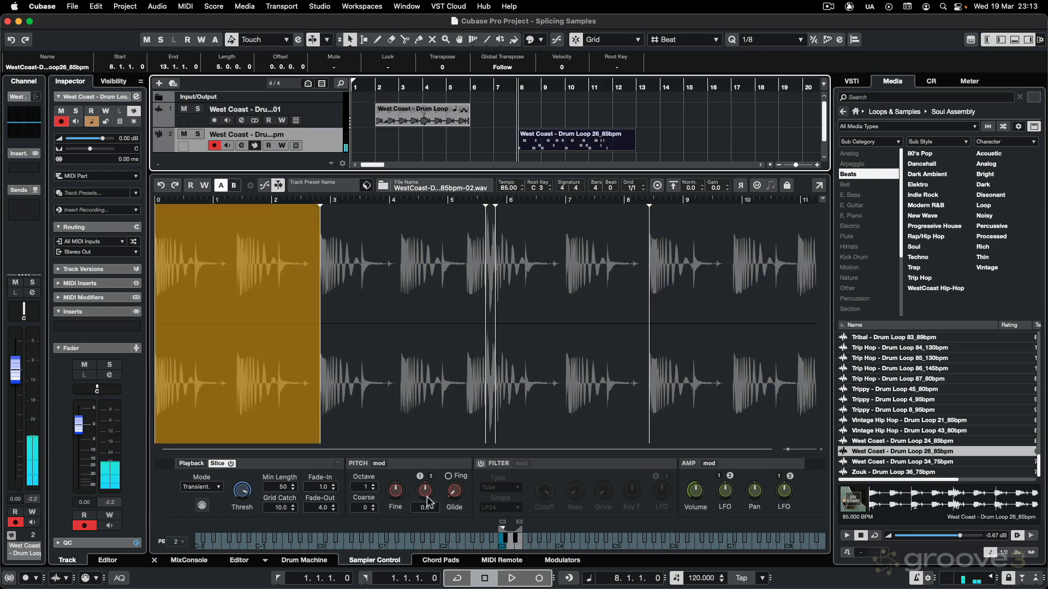
Set the sampler's pitch octave to 0 and open the pitch envelope and LFO settings.
{"action": "left_click", "coordinate": [373, 489]}
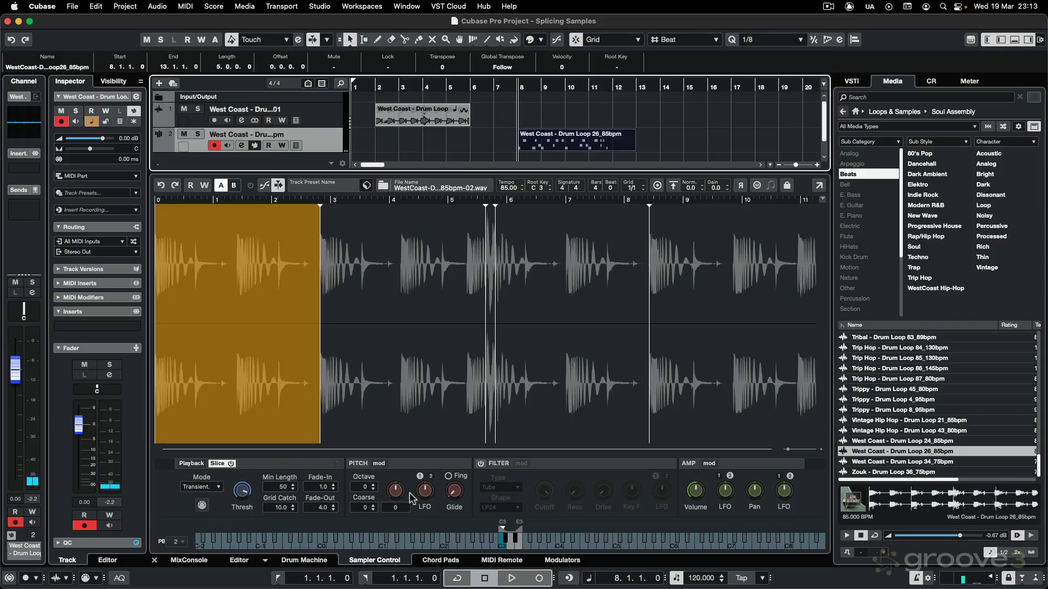
{"action": "mouse_move", "coordinate": [426, 490]}
{"action": "left_click", "coordinate": [379, 463]}
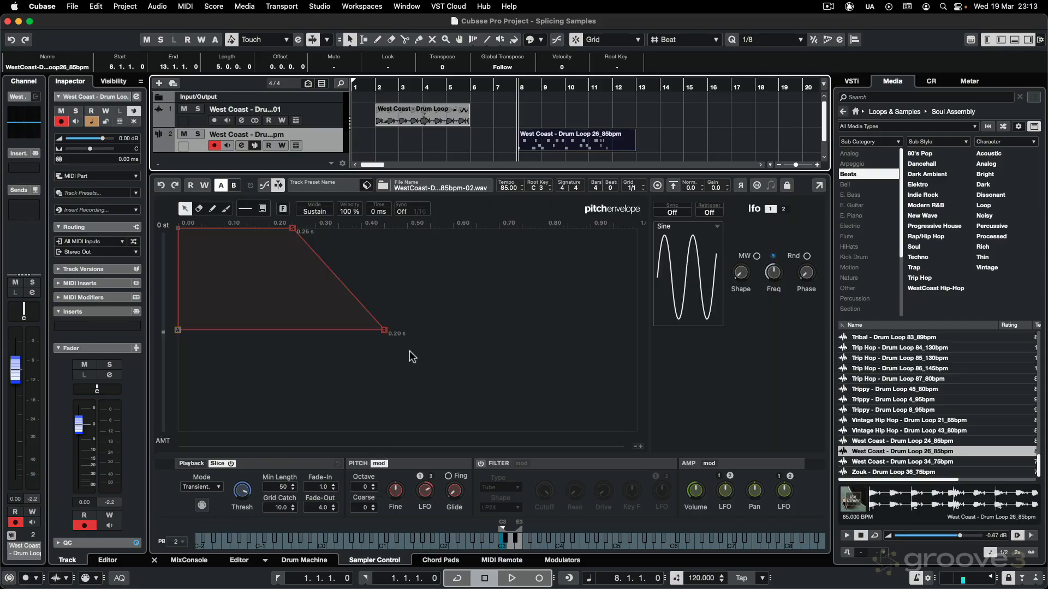
Hide the pitch envelope and LFO settings of the drum loop sampler and close the lower editor zone.
{"action": "left_click", "coordinate": [376, 464]}
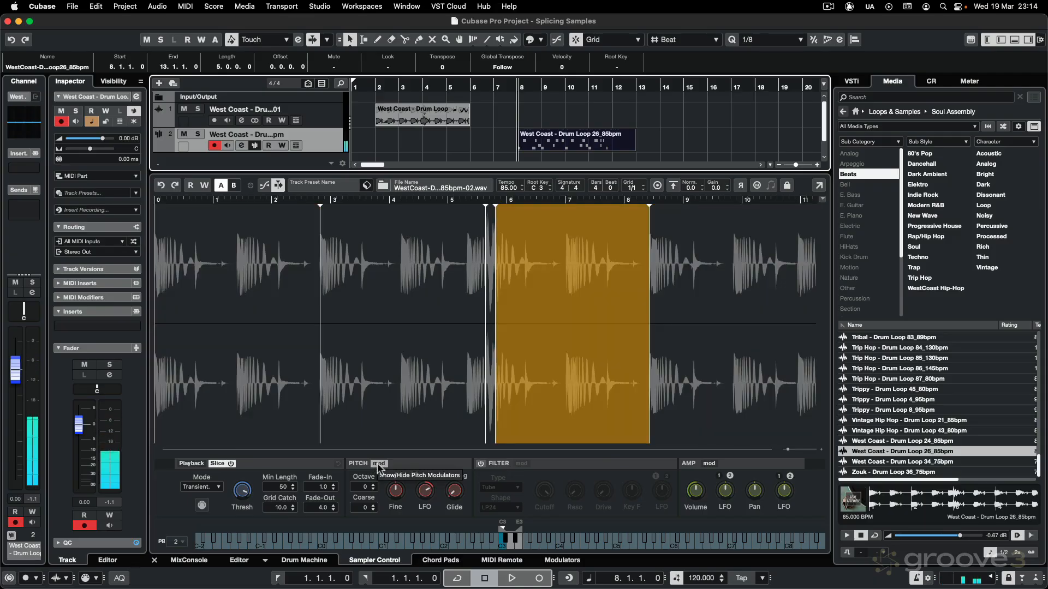
{"action": "left_click", "coordinate": [378, 464]}
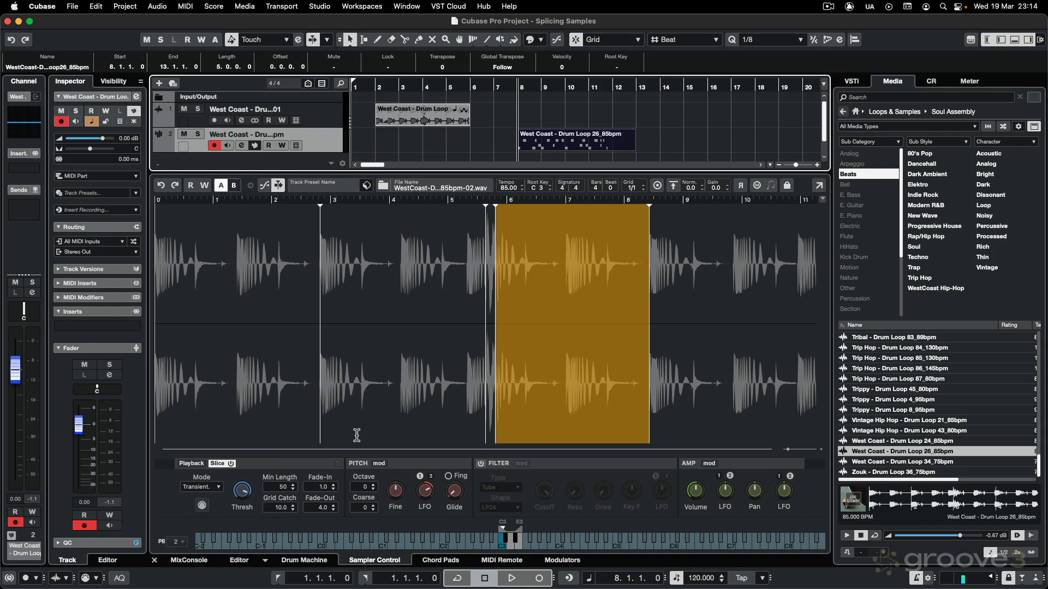
{"action": "key", "text": "super+alt+e"}
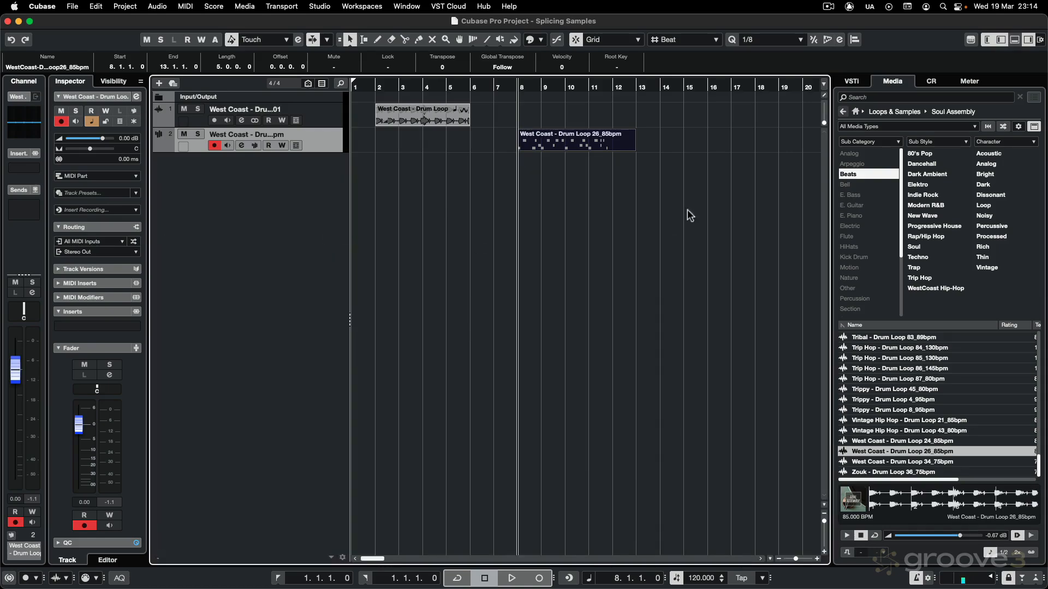
Browse Loops & Samples to the Bloom library, clear the old filters and filter its content to Lead Vocal.
{"action": "left_click", "coordinate": [915, 115]}
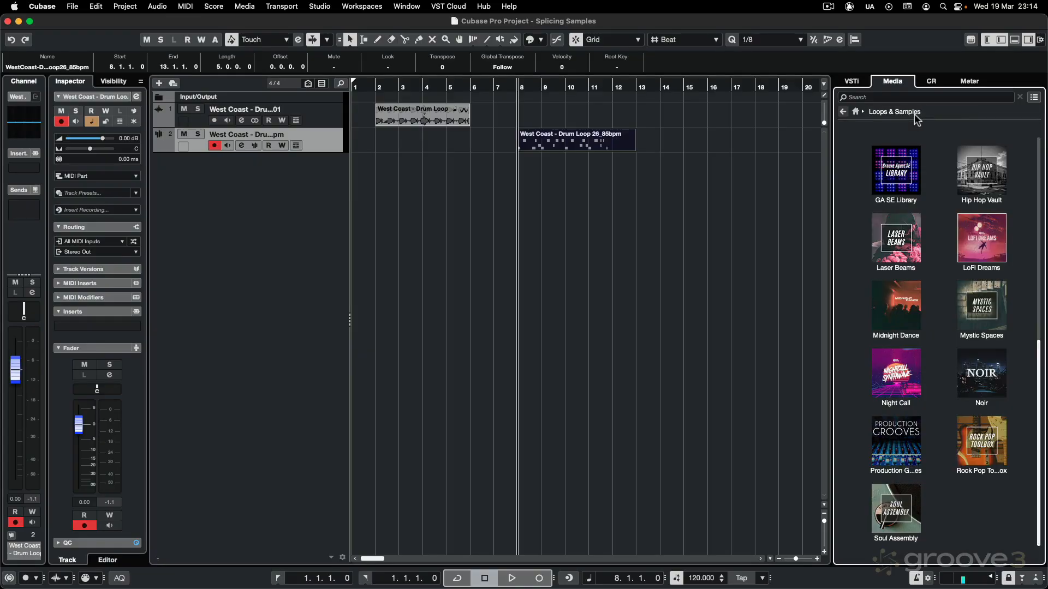
{"action": "scroll", "coordinate": [911, 218], "scroll_direction": "up", "scroll_amount": 10}
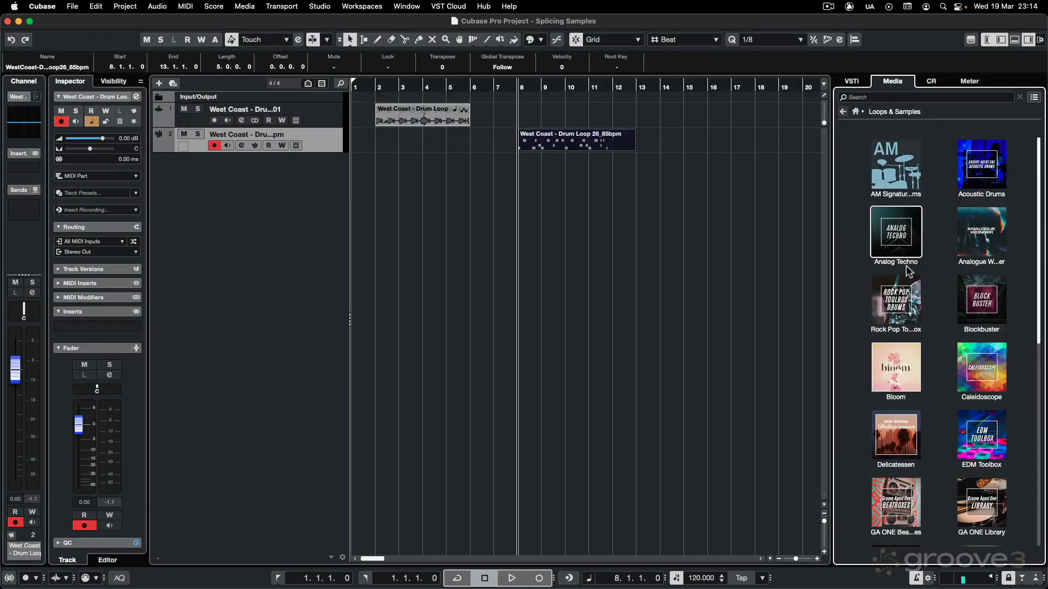
{"action": "left_click", "coordinate": [896, 367]}
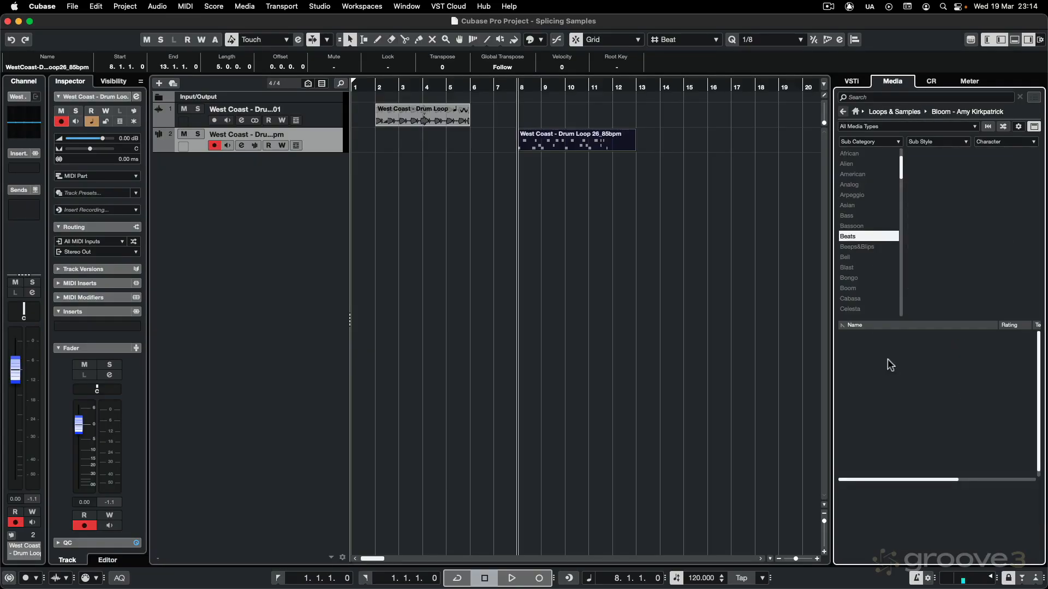
{"action": "left_click", "coordinate": [988, 127]}
{"action": "left_click", "coordinate": [872, 165]}
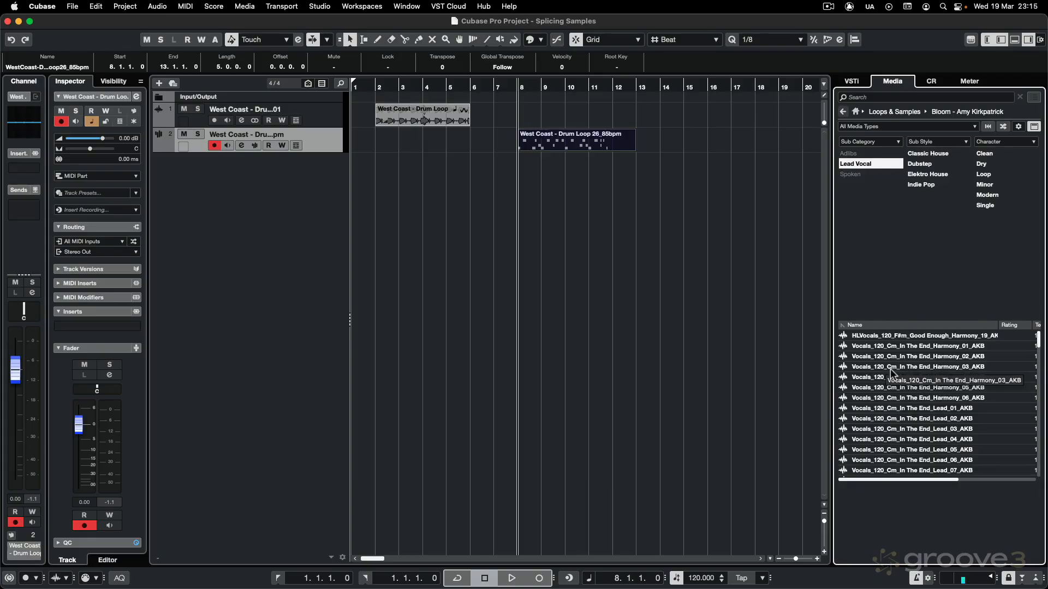
Place Vocals_120_Cm_In The End_Harmony_03_AKB on a new audio track at bar 15 and create a sampler track from the same sample.
{"action": "left_click", "coordinate": [959, 367]}
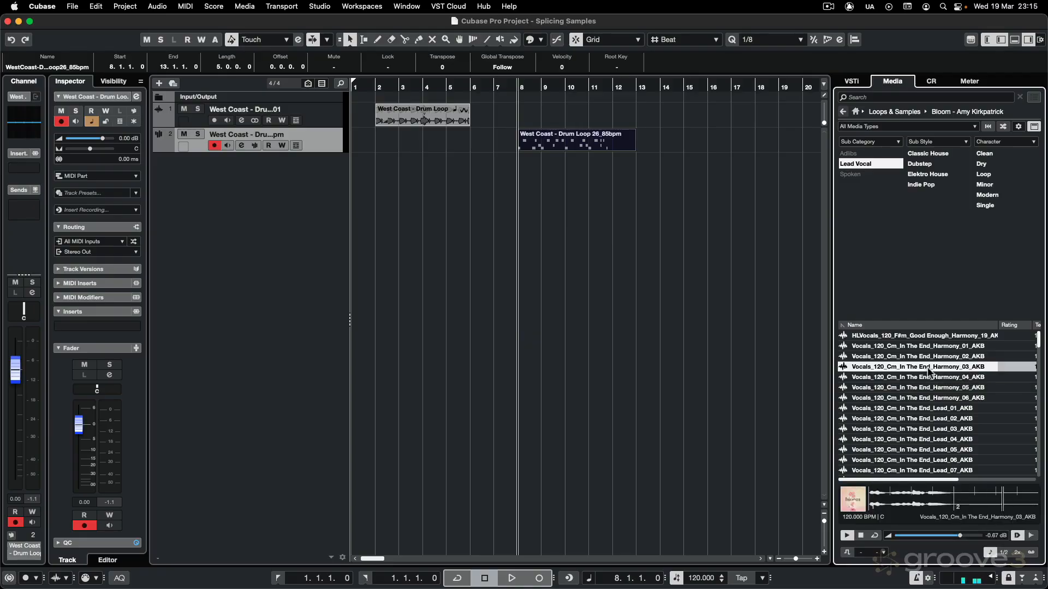
{"action": "left_click_drag", "start_coordinate": [931, 369], "coordinate": [670, 183]}
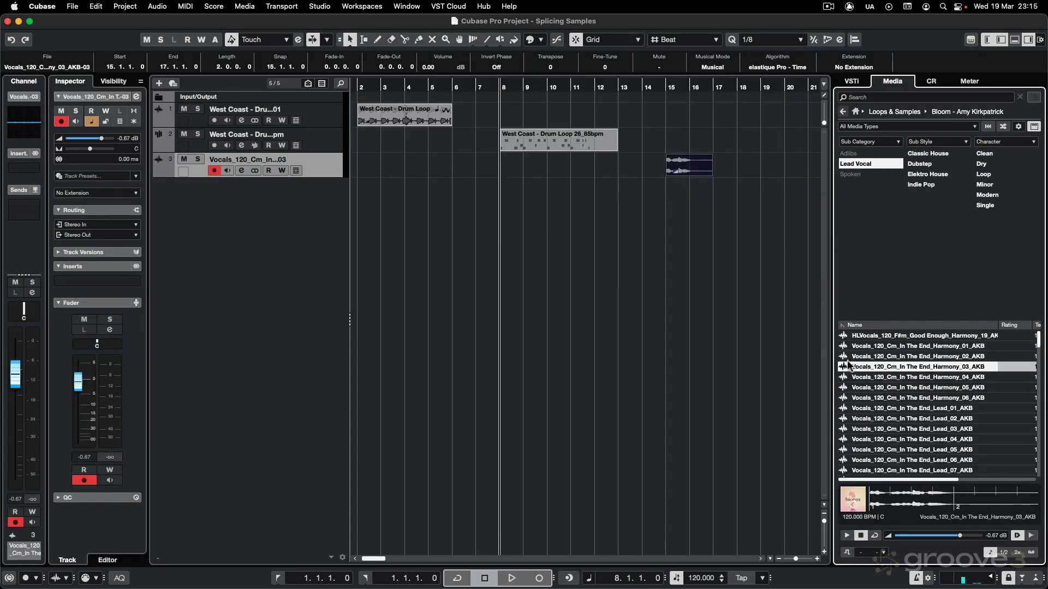
{"action": "right_click", "coordinate": [893, 369]}
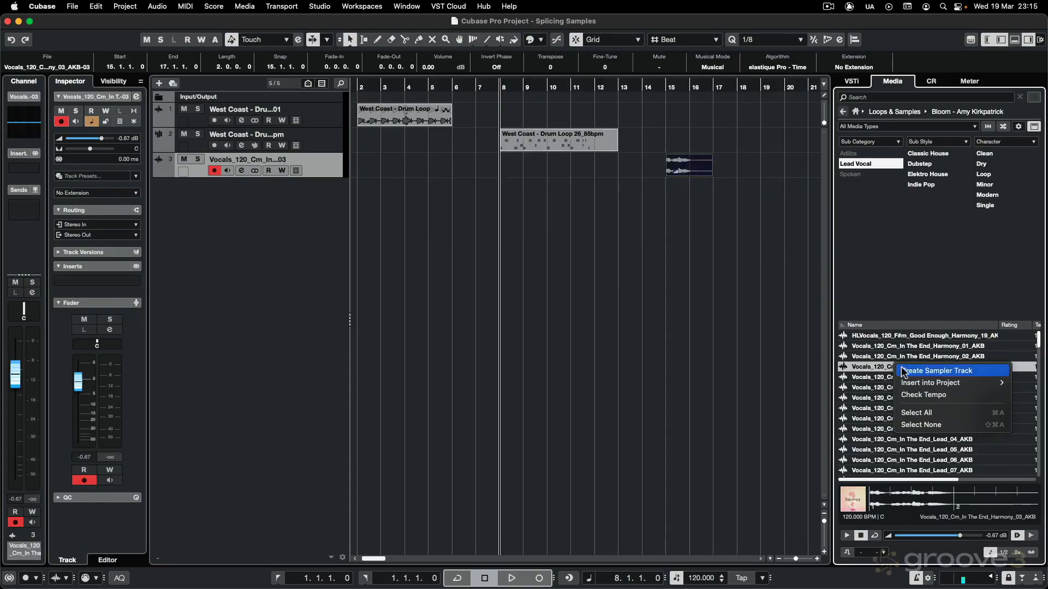
{"action": "left_click", "coordinate": [902, 371]}
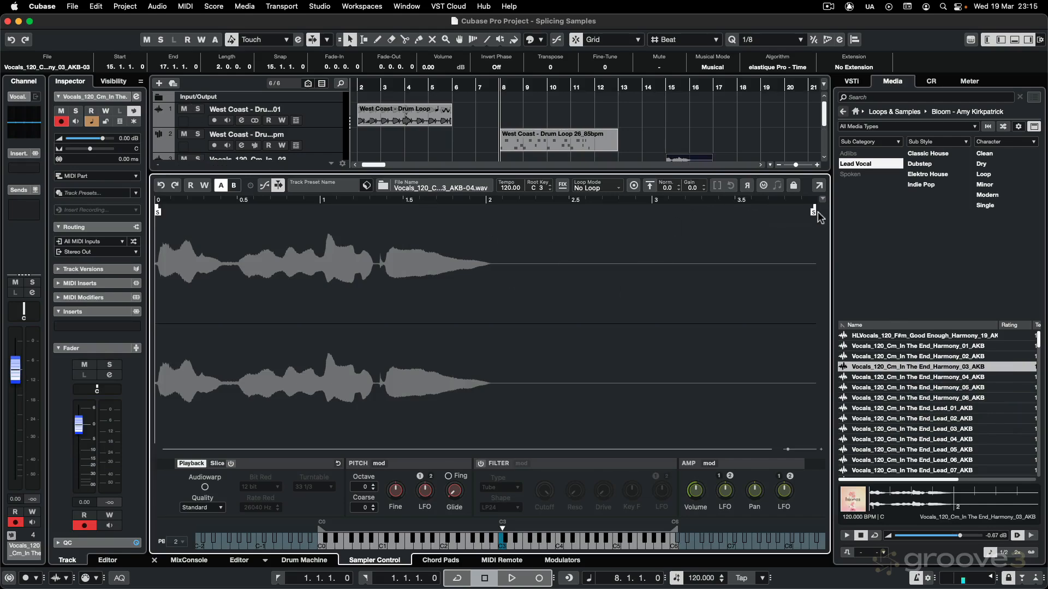
Trim the vocal sample's end to about 2 s, where the audible vocal stops, and enable Slice mode with its settings shown.
{"action": "left_click_drag", "start_coordinate": [812, 213], "coordinate": [488, 214]}
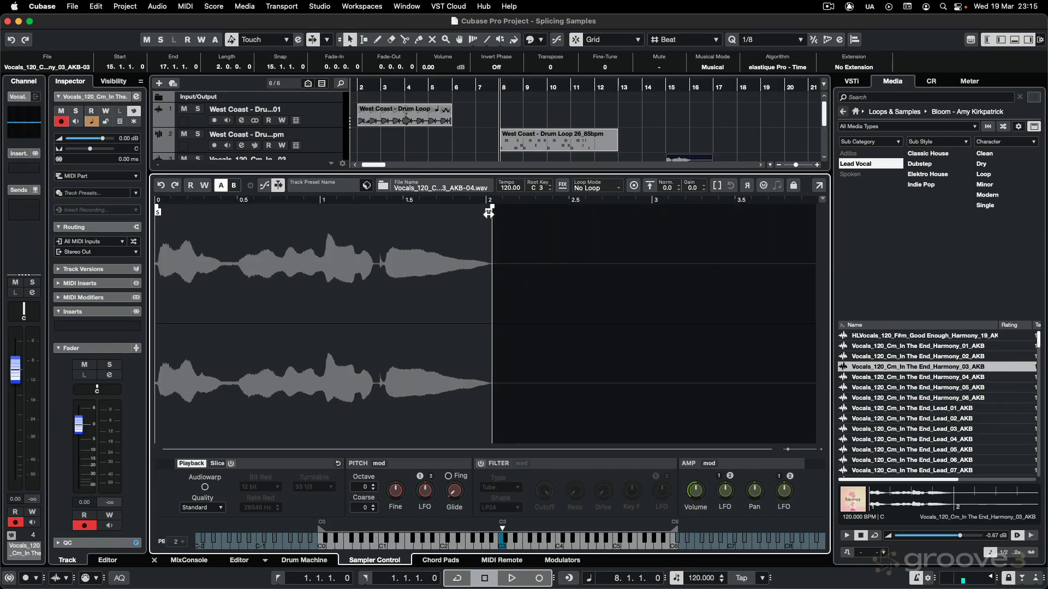
{"action": "left_click", "coordinate": [230, 464]}
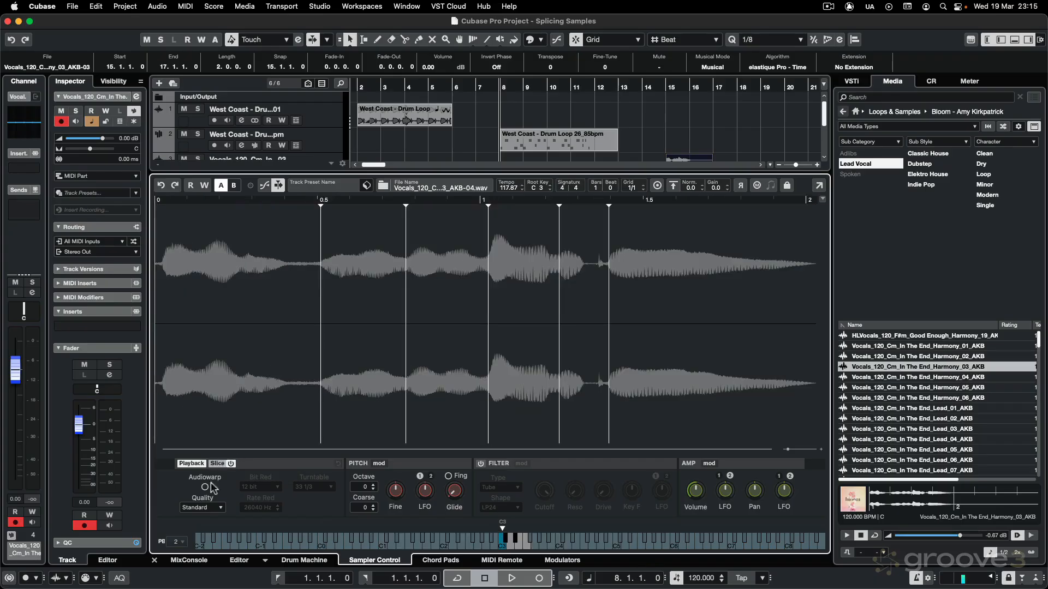
{"action": "left_click", "coordinate": [217, 463]}
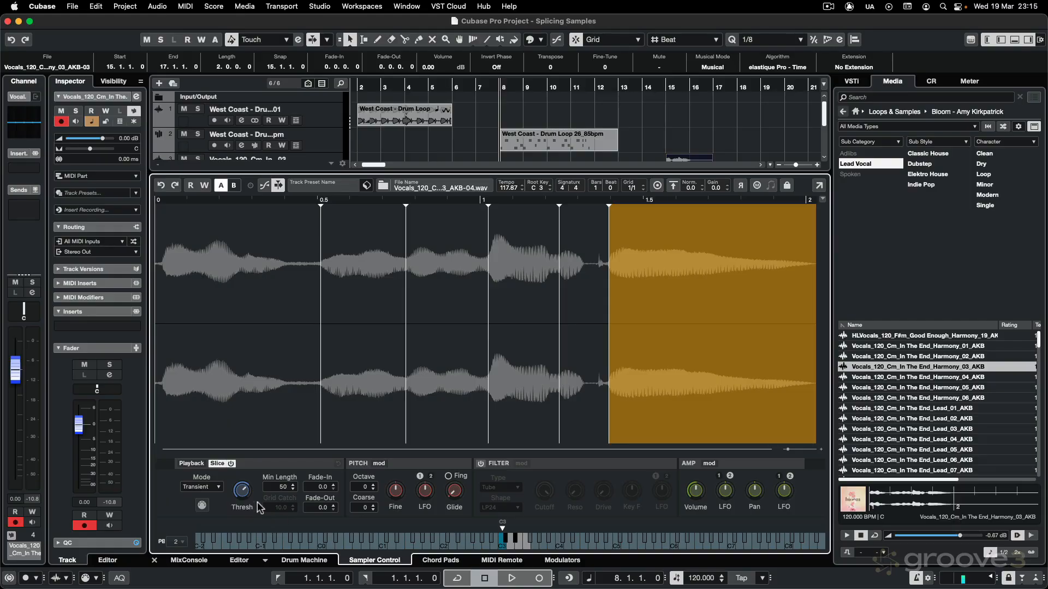
Set the vocal slices' fade-in to 1.0 and fade-out to 3.0.
{"action": "left_click", "coordinate": [334, 484]}
{"action": "left_click", "coordinate": [333, 505]}
{"action": "left_click", "coordinate": [334, 506]}
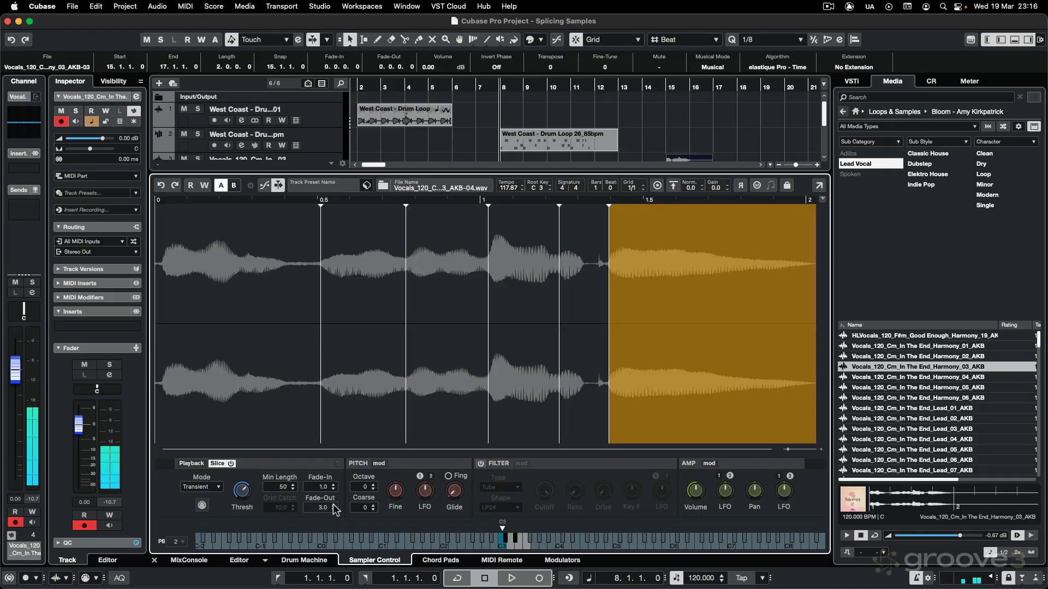
Insert PingPongDelay on the vocal sampler track and close the plug-in window.
{"action": "left_click", "coordinate": [137, 329]}
{"action": "left_click", "coordinate": [136, 327]}
{"action": "type", "text": "ping"}
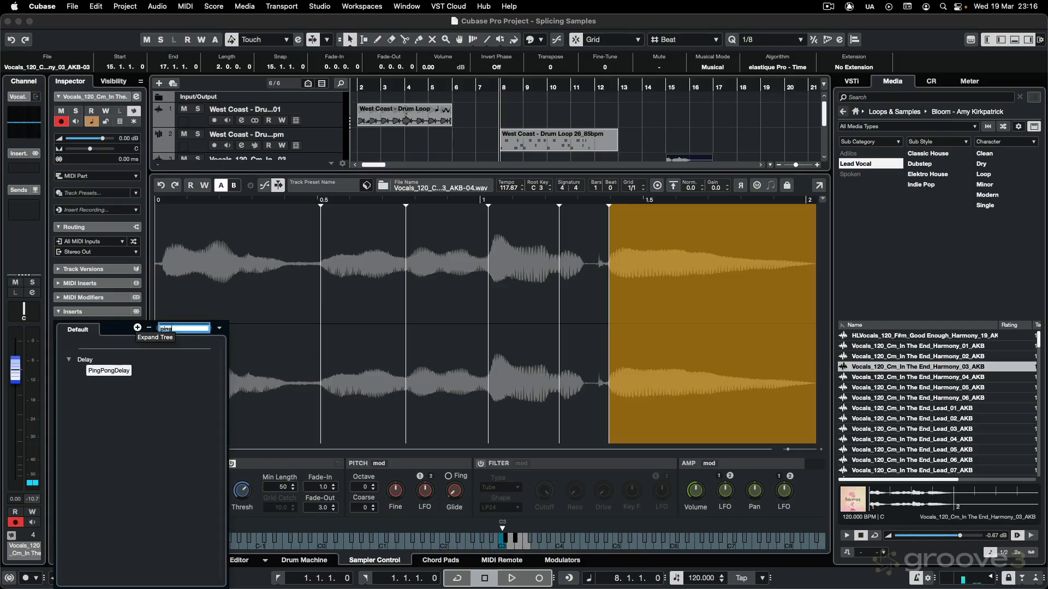
{"action": "left_click", "coordinate": [108, 370]}
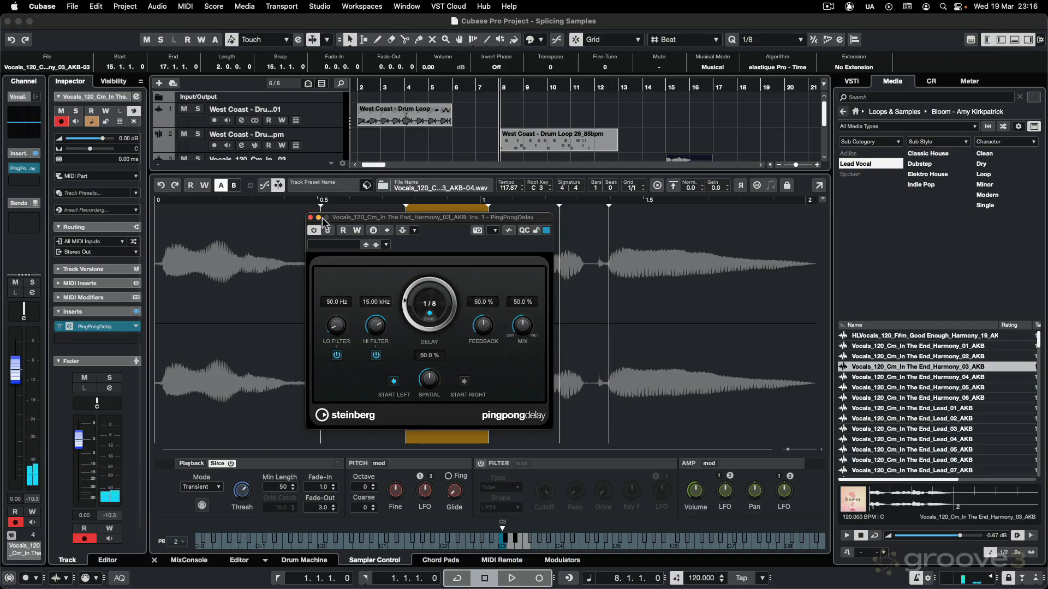
{"action": "left_click", "coordinate": [309, 218]}
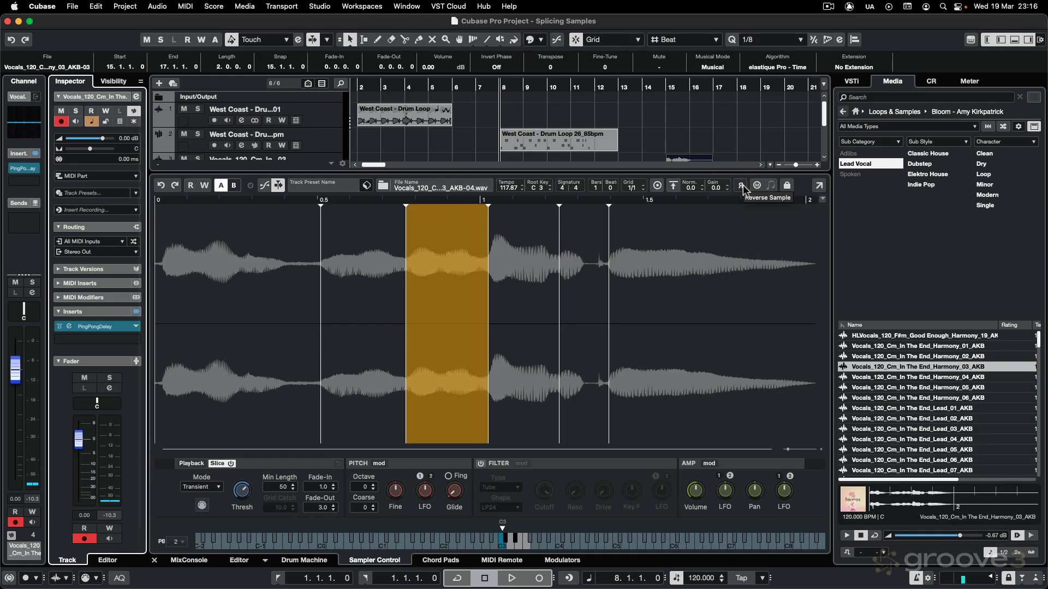
Create a second sampler track from the Vocals_120_Cm_In The End_Harmony_03_AKB sample.
{"action": "key", "text": "alt+super+b"}
{"action": "right_click", "coordinate": [944, 366]}
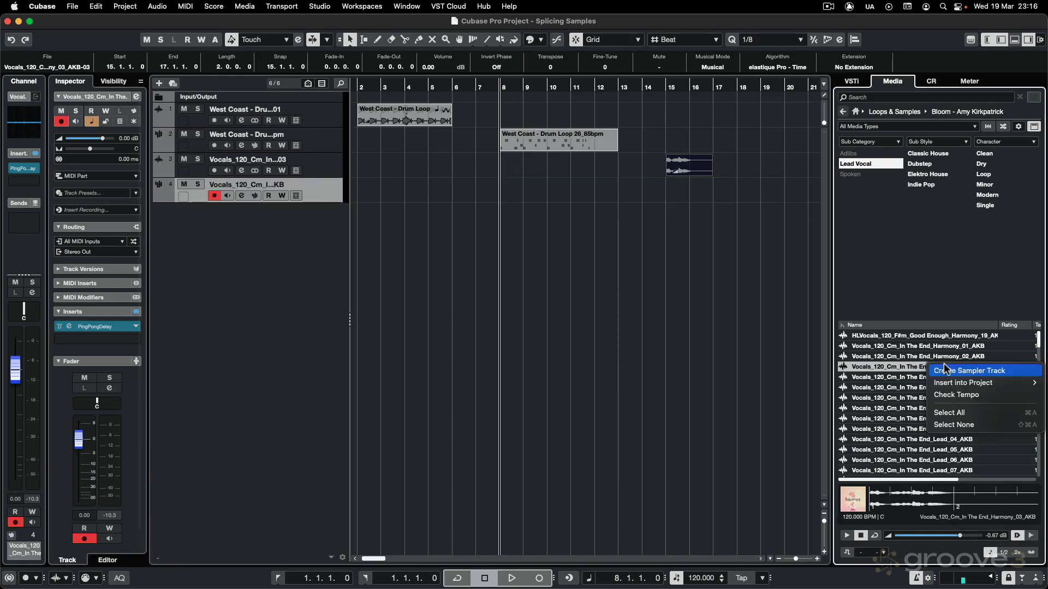
{"action": "left_click", "coordinate": [947, 371]}
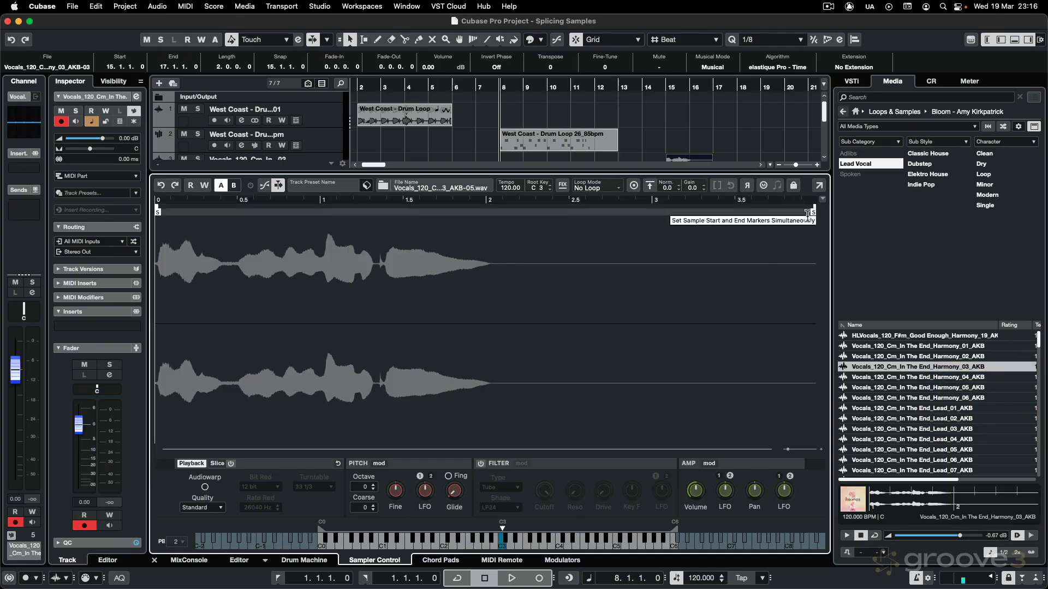
Trim the new sampler track's sample end to about 2 s and reverse the sample in Slice mode.
{"action": "left_click_drag", "start_coordinate": [813, 211], "coordinate": [488, 216]}
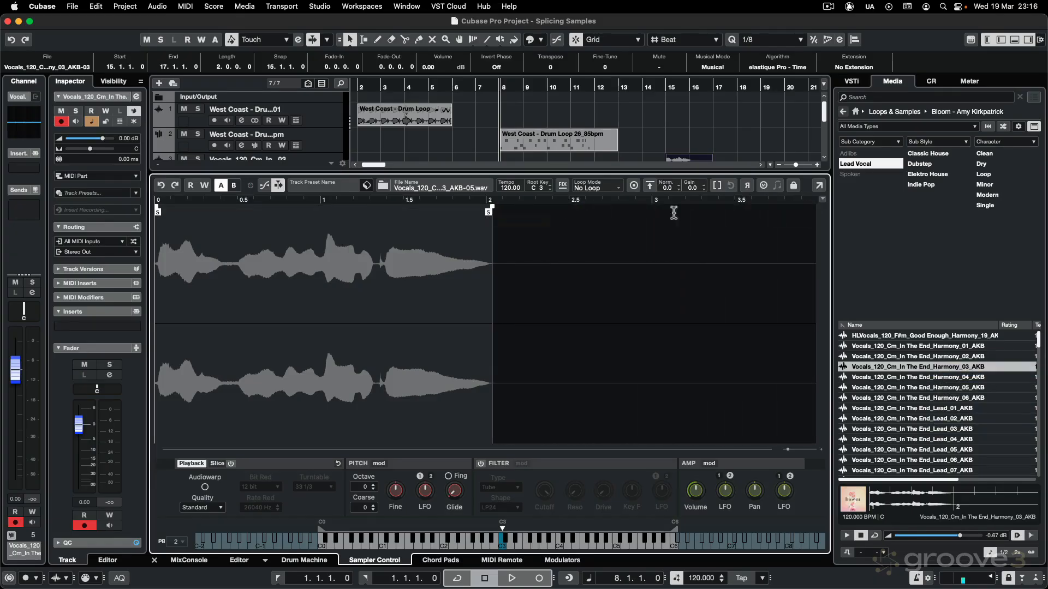
{"action": "left_click", "coordinate": [746, 186]}
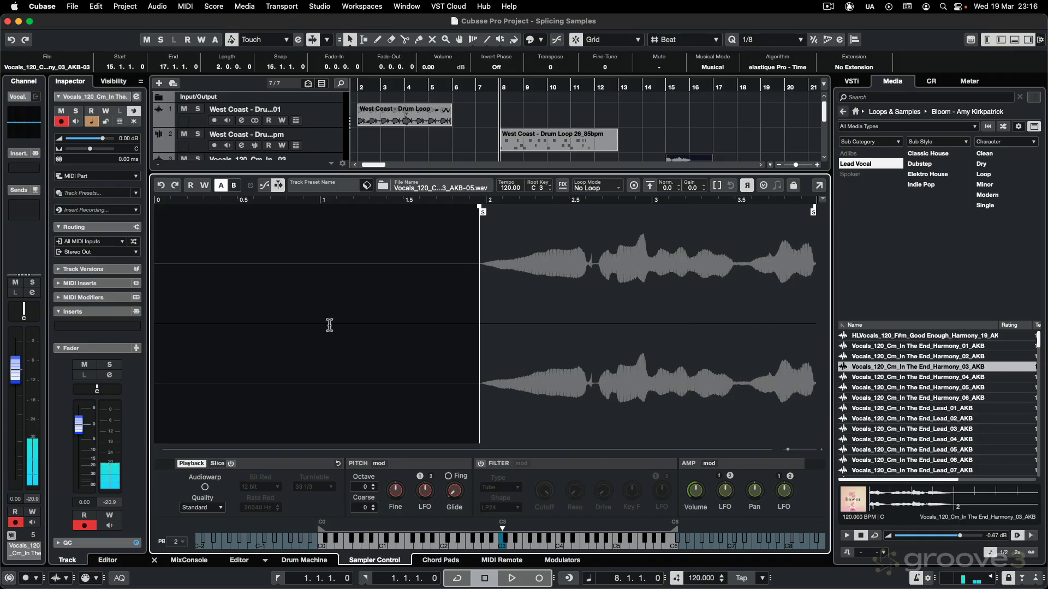
{"action": "left_click", "coordinate": [217, 463]}
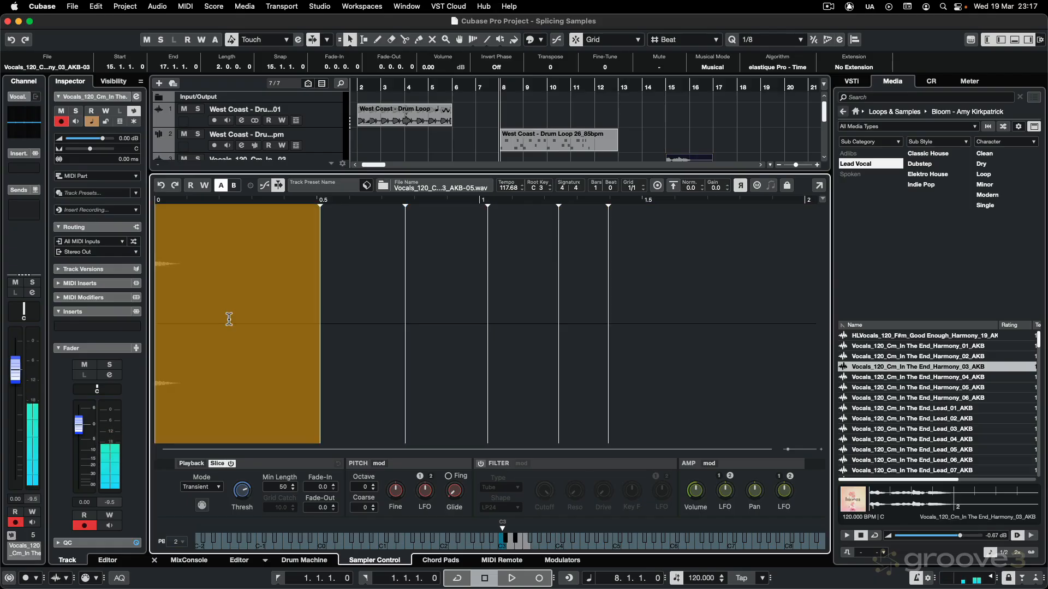
Insert PingPongDelay on the reversed vocal sampler track.
{"action": "left_click", "coordinate": [136, 328]}
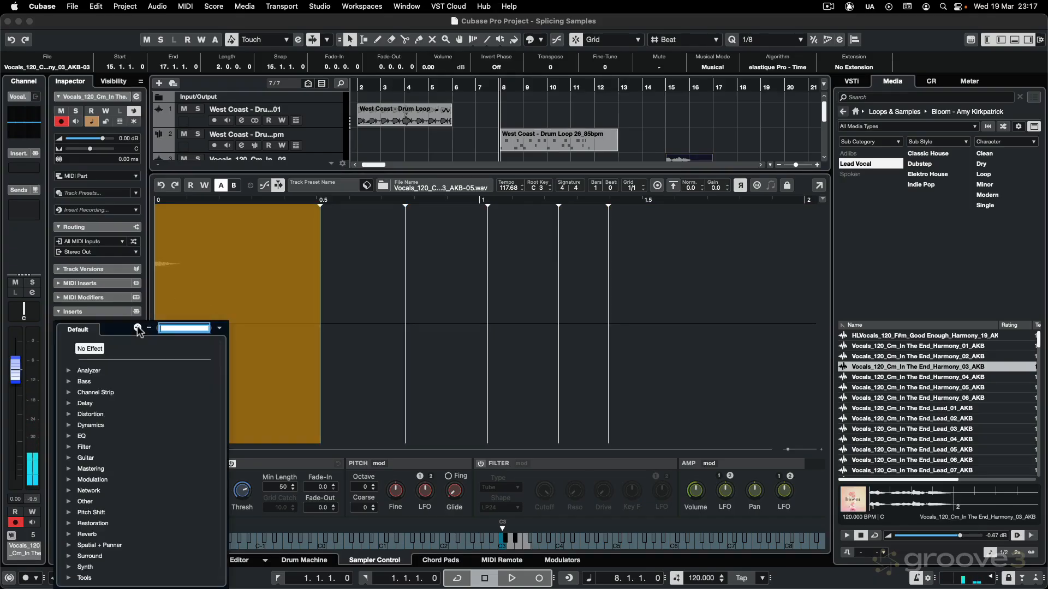
{"action": "type", "text": "ping"}
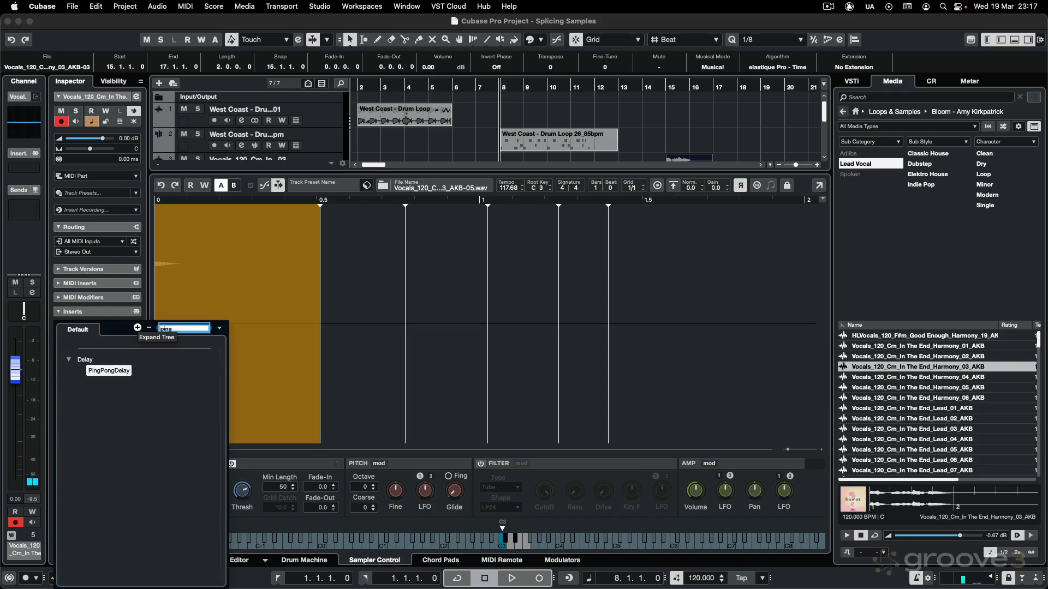
{"action": "left_click", "coordinate": [116, 371]}
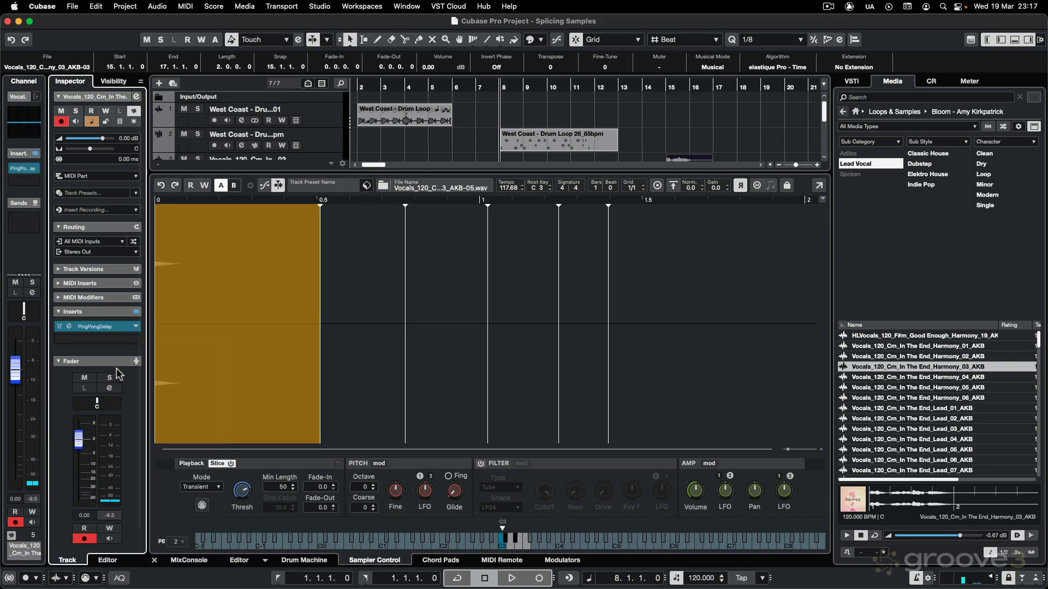
Set the reversed vocal's PingPongDelay to 87% spatial, 58% mix, a low filter of about 184 Hz and a high filter of about 10.7 kHz.
{"action": "left_click", "coordinate": [80, 326]}
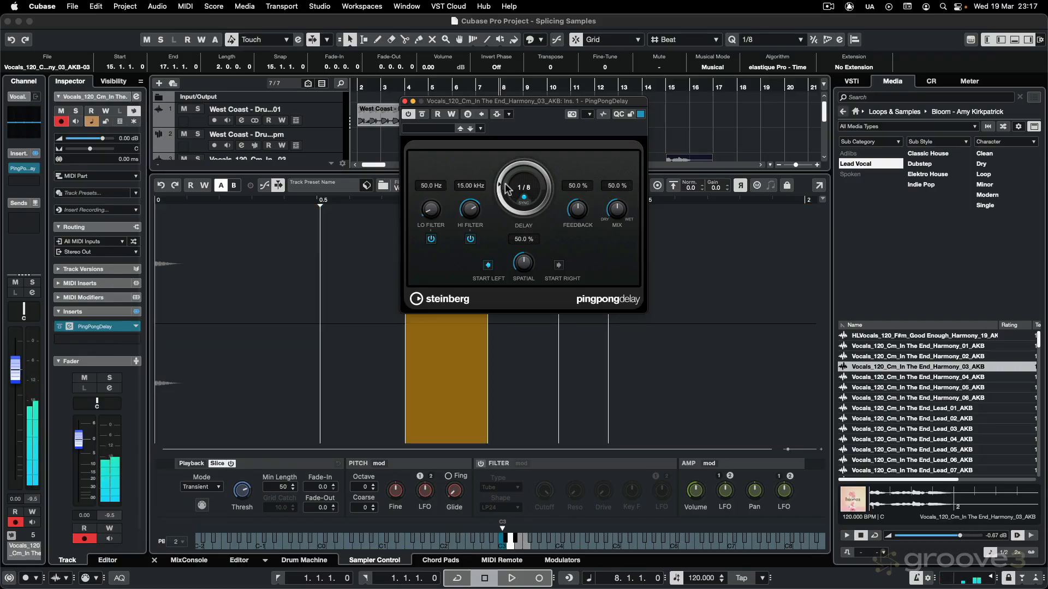
{"action": "left_click_drag", "start_coordinate": [520, 258], "coordinate": [520, 221]}
{"action": "left_click_drag", "start_coordinate": [617, 210], "coordinate": [617, 203]}
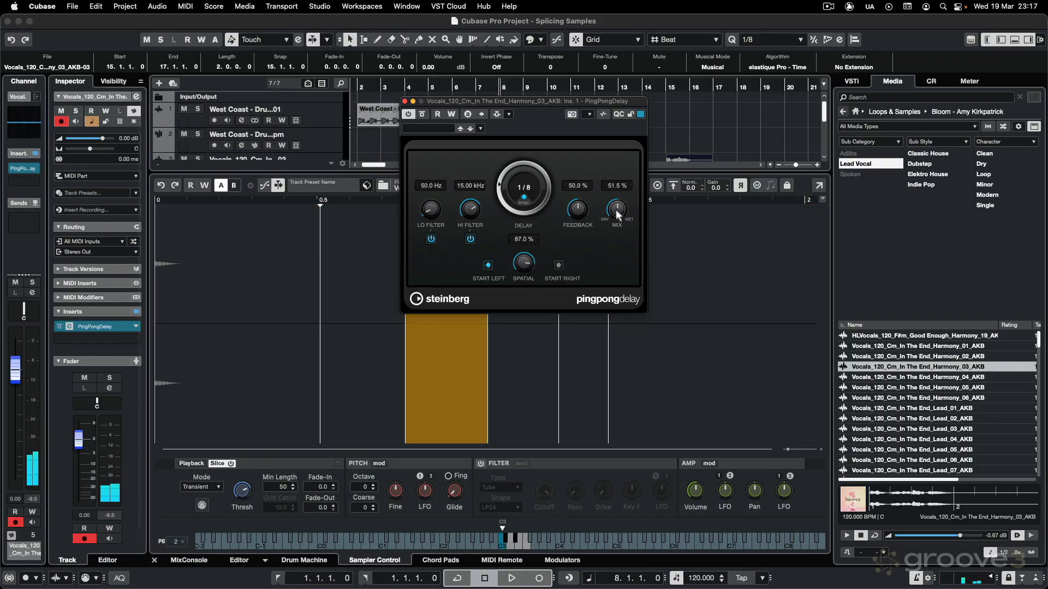
{"action": "left_click_drag", "start_coordinate": [436, 214], "coordinate": [437, 189]}
{"action": "left_click_drag", "start_coordinate": [464, 206], "coordinate": [463, 209]}
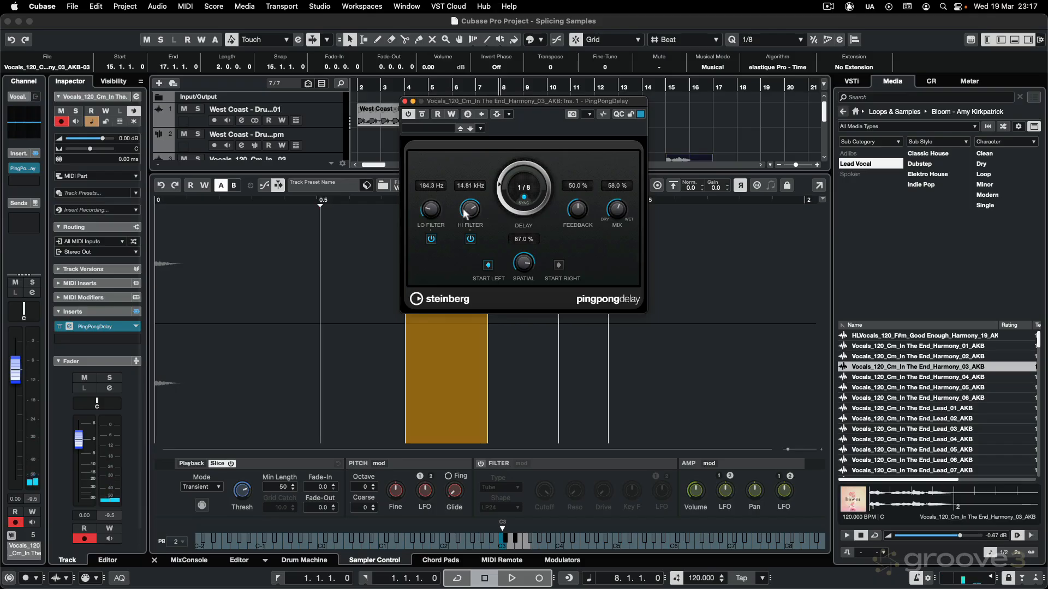
{"action": "left_click", "coordinate": [470, 239]}
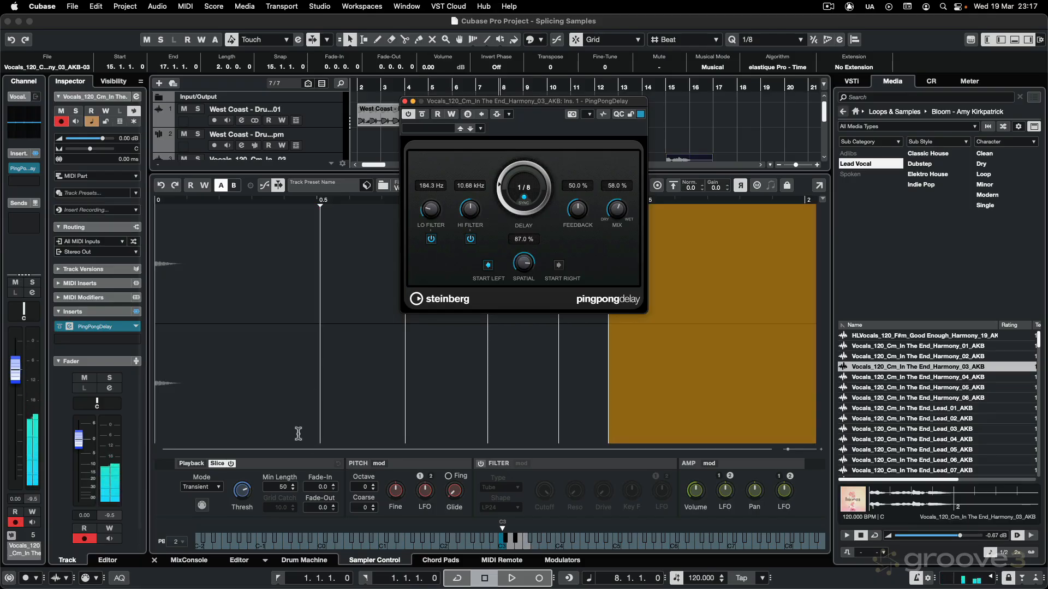
Set the reversed vocal slices' fade-out to 2.0 and fade-in to 1.0.
{"action": "left_click", "coordinate": [333, 505]}
{"action": "left_click", "coordinate": [334, 506]}
{"action": "left_click", "coordinate": [334, 484]}
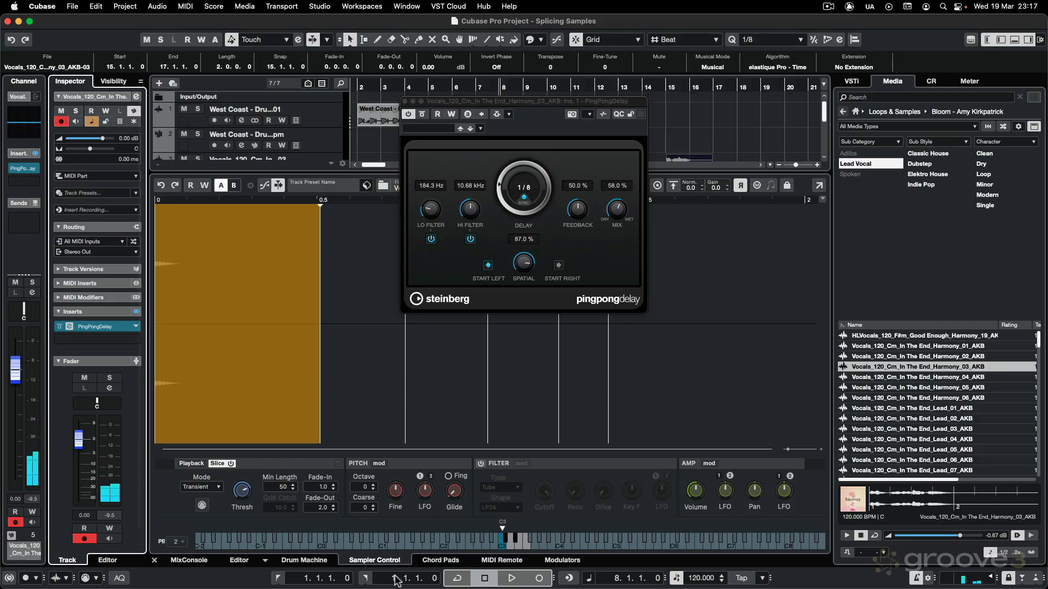
Close the delay window, adjust the reversed vocal's pitch LFO amount and raise LFO 1's phase in the pitch modulators.
{"action": "mouse_move", "coordinate": [427, 498]}
{"action": "left_click_drag", "start_coordinate": [425, 495], "coordinate": [425, 490]}
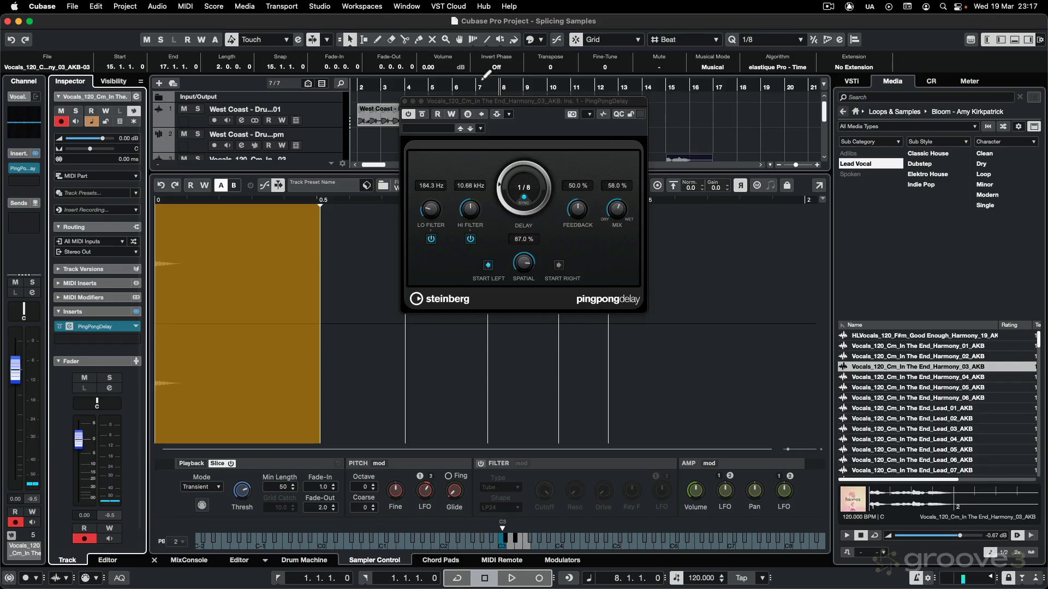
{"action": "left_click", "coordinate": [404, 102]}
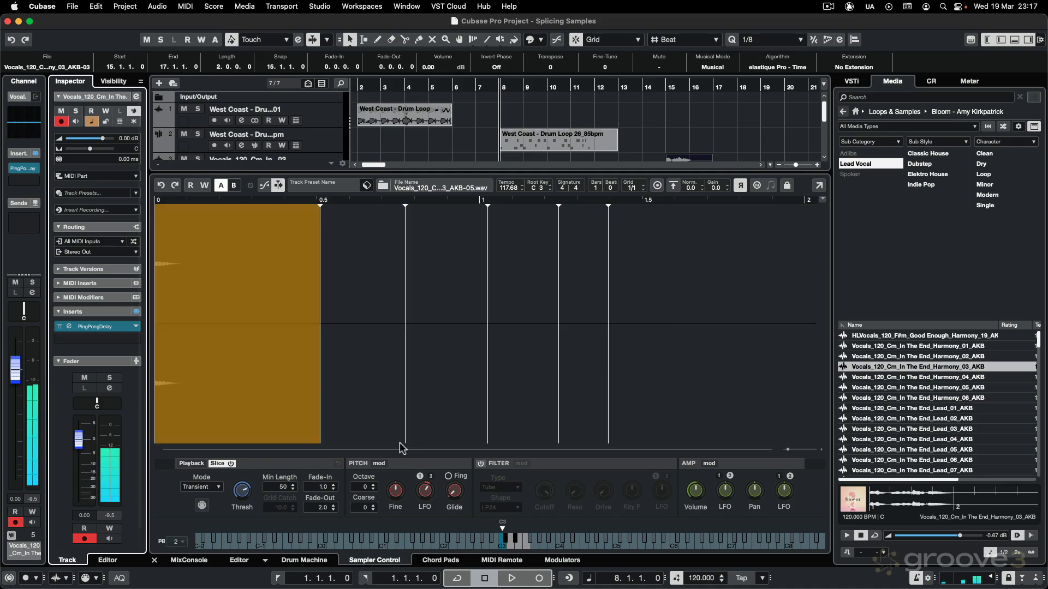
{"action": "left_click", "coordinate": [379, 463]}
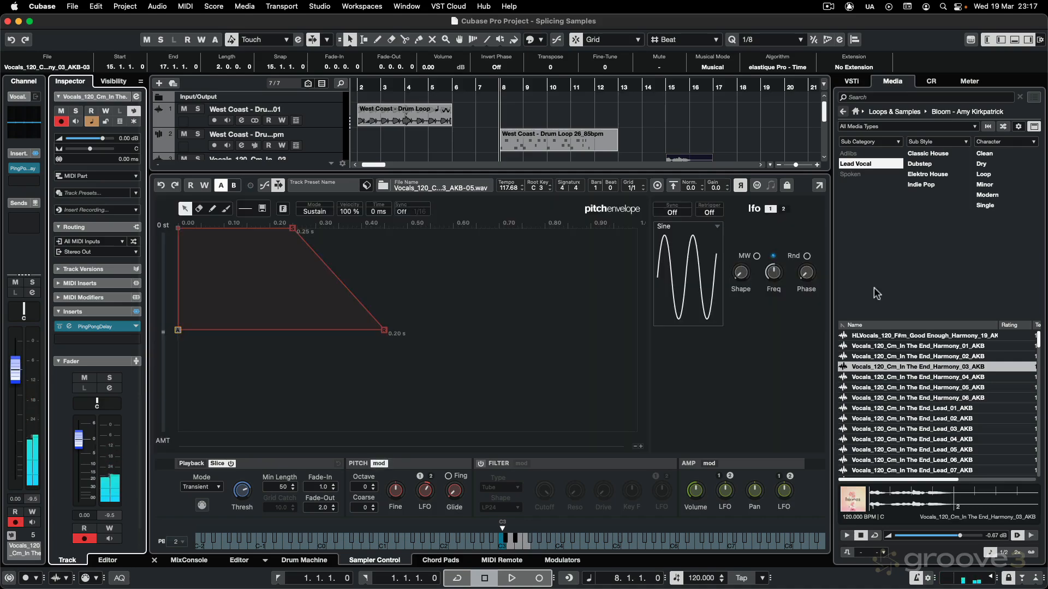
{"action": "left_click_drag", "start_coordinate": [811, 275], "coordinate": [812, 255]}
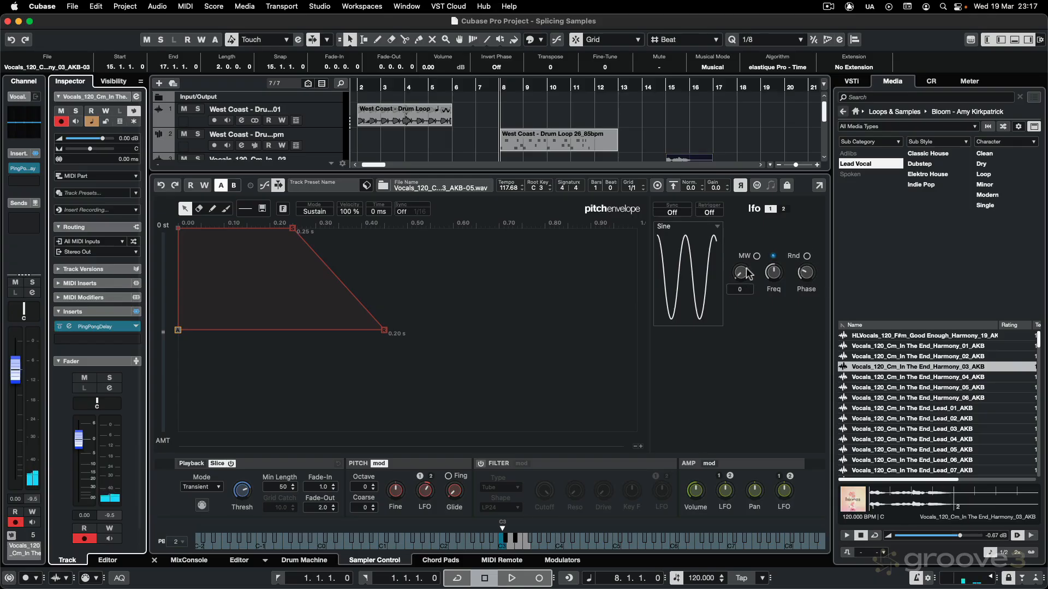
Set pitch LFO 1's phase to 72 and frequency to 0.07, raise its shape, and hide the sampler controls.
{"action": "left_click_drag", "start_coordinate": [746, 268], "coordinate": [808, 283]}
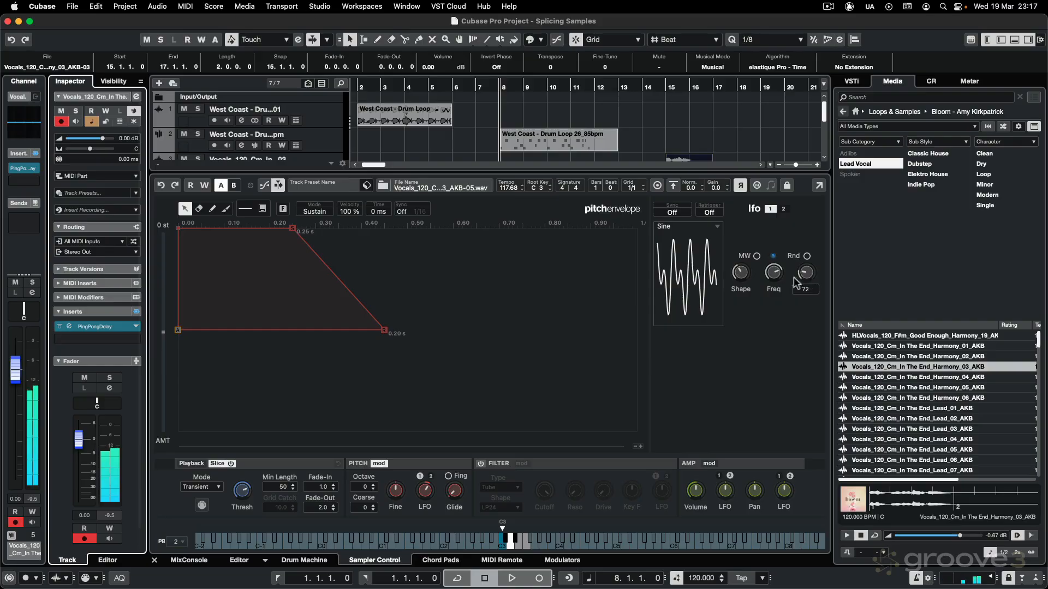
{"action": "left_click_drag", "start_coordinate": [774, 274], "coordinate": [784, 349]}
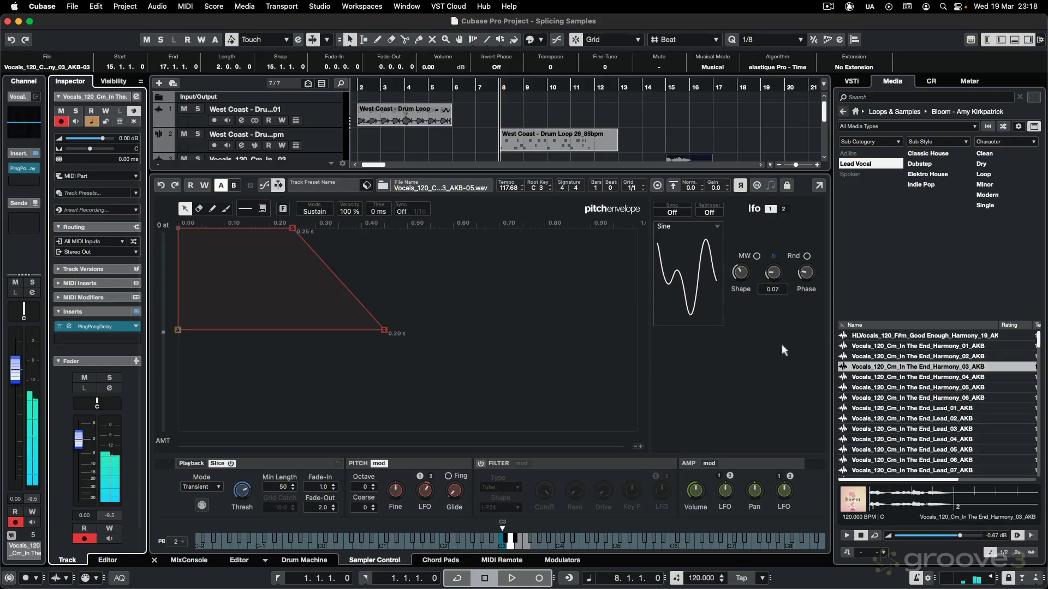
{"action": "left_click_drag", "start_coordinate": [739, 273], "coordinate": [736, 250]}
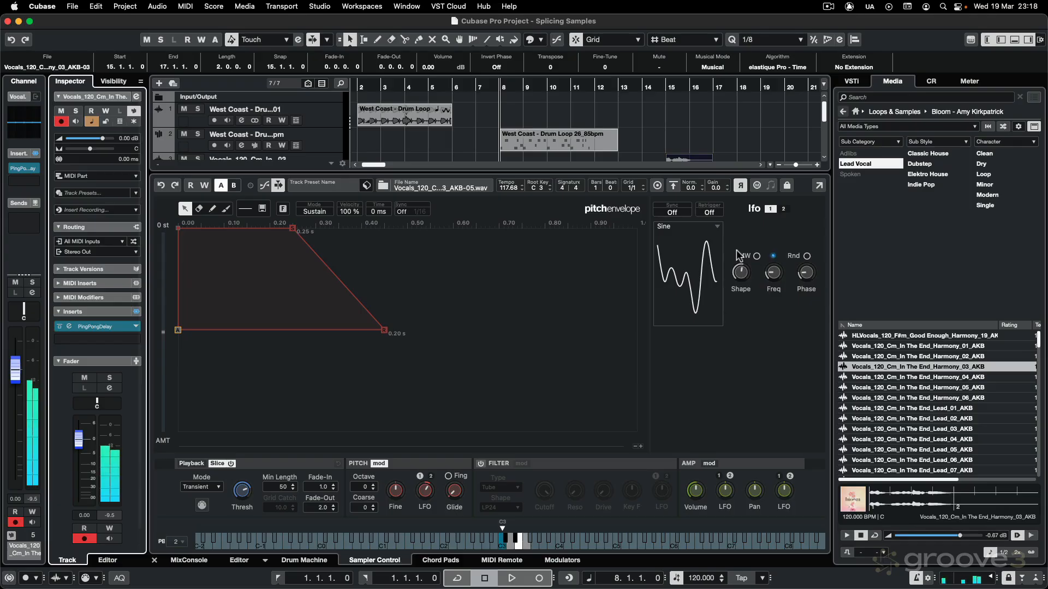
{"action": "key", "text": "super+alt+e"}
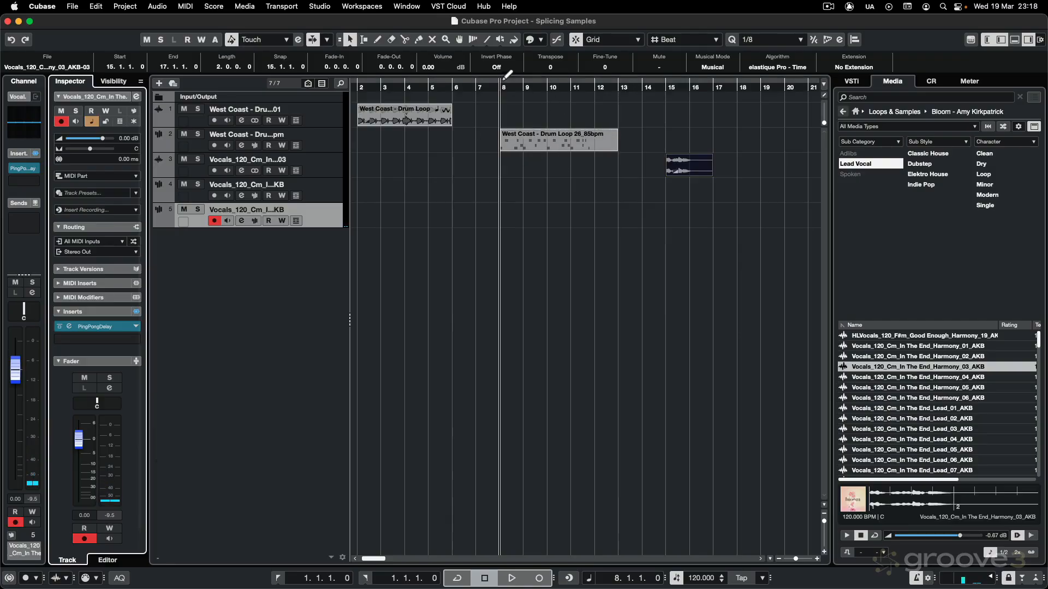
Set the locators from bar 8 to bar 13 and record a MIDI part there on the reversed vocal track.
{"action": "left_click_drag", "start_coordinate": [501, 76], "coordinate": [619, 75]}
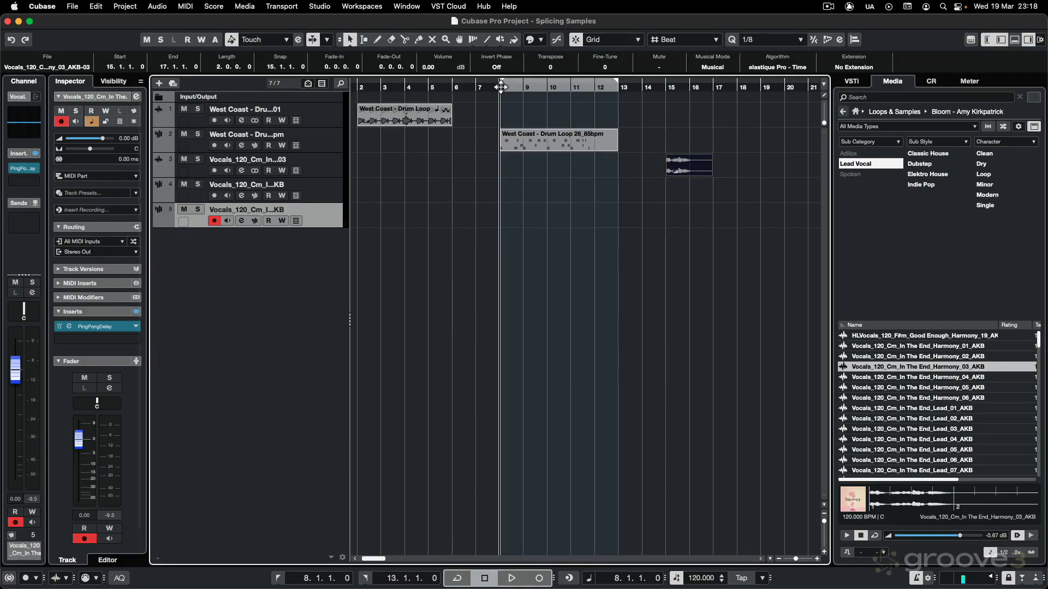
{"action": "key", "text": "KP_Multiply"}
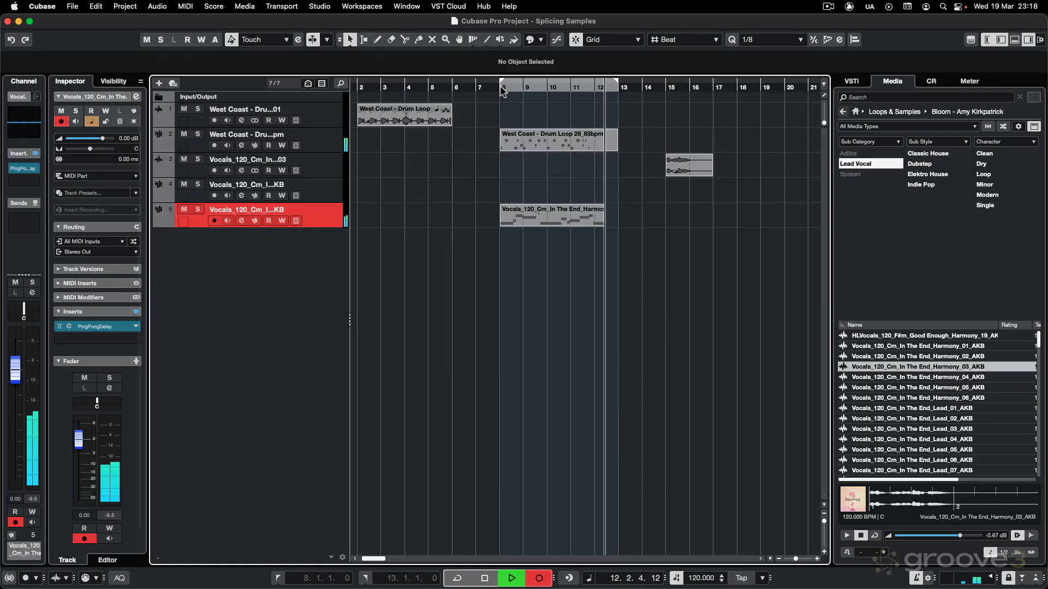
{"action": "key", "text": "space"}
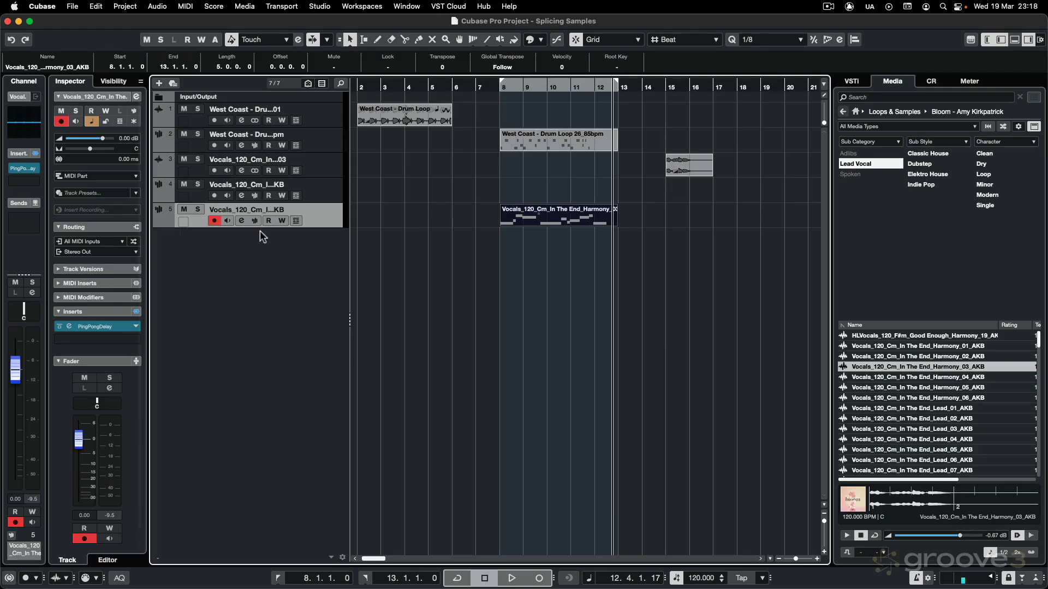
Select the normal vocal sampler track and open its sampler controls.
{"action": "left_click", "coordinate": [327, 190]}
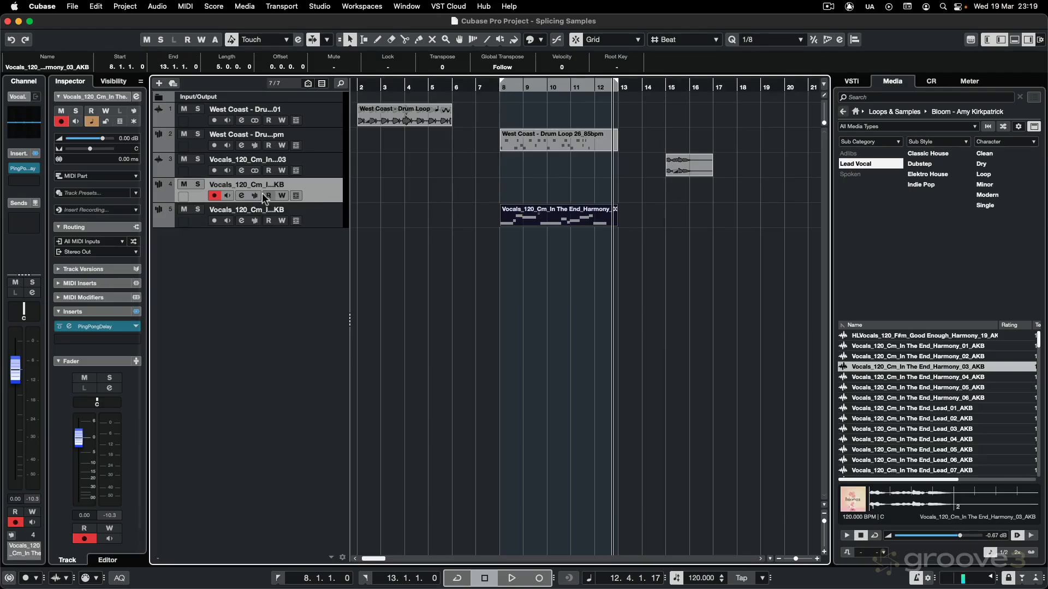
{"action": "left_click", "coordinate": [255, 195]}
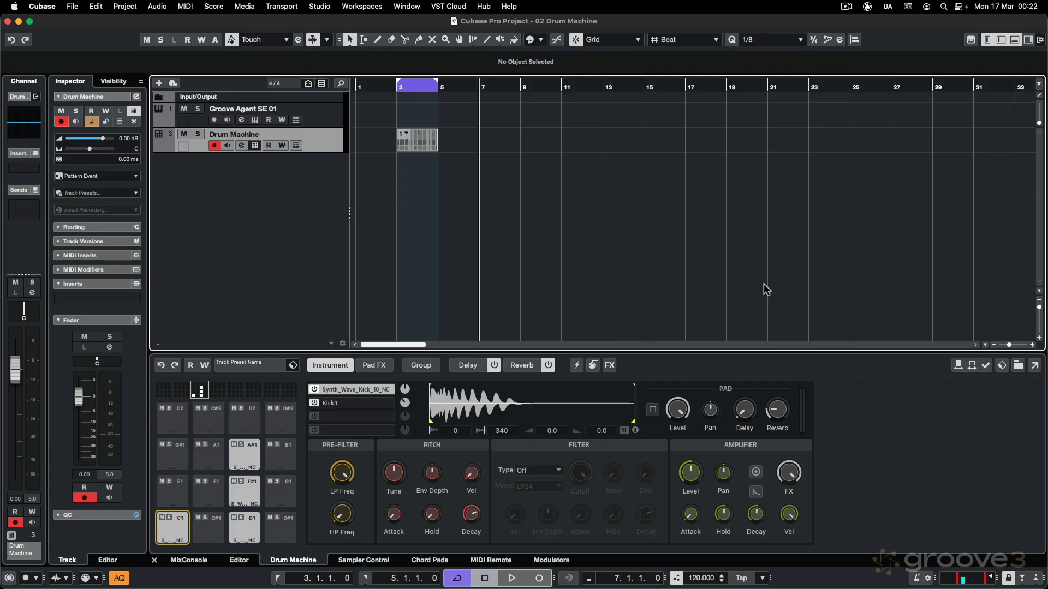
Browse the Night Call Synthwave loops and samples for an Analog pluck and audition Synth_Wave_Pluck_Shot_A_03_NC.
{"action": "left_click", "coordinate": [1028, 40]}
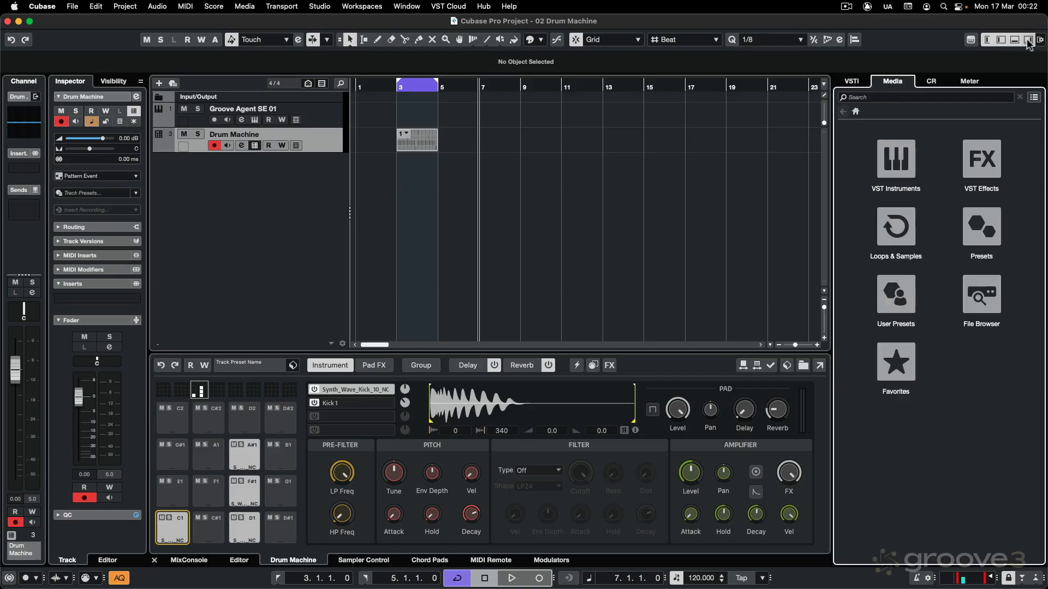
{"action": "left_click", "coordinate": [903, 257]}
{"action": "scroll", "coordinate": [901, 248], "scroll_direction": "down", "scroll_amount": 5}
{"action": "scroll", "coordinate": [901, 248], "scroll_direction": "down", "scroll_amount": 5}
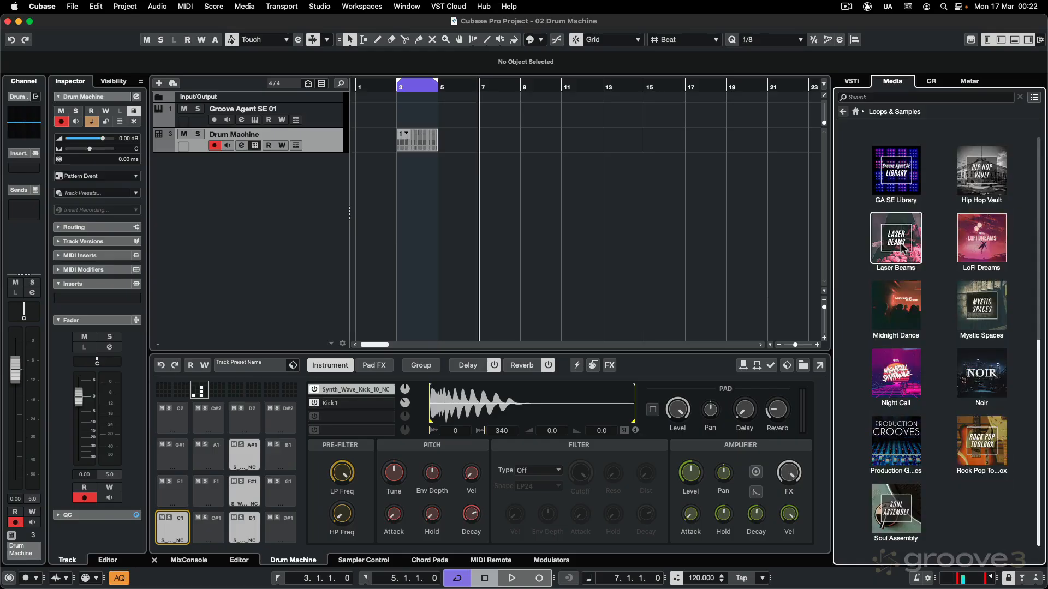
{"action": "left_click", "coordinate": [898, 388]}
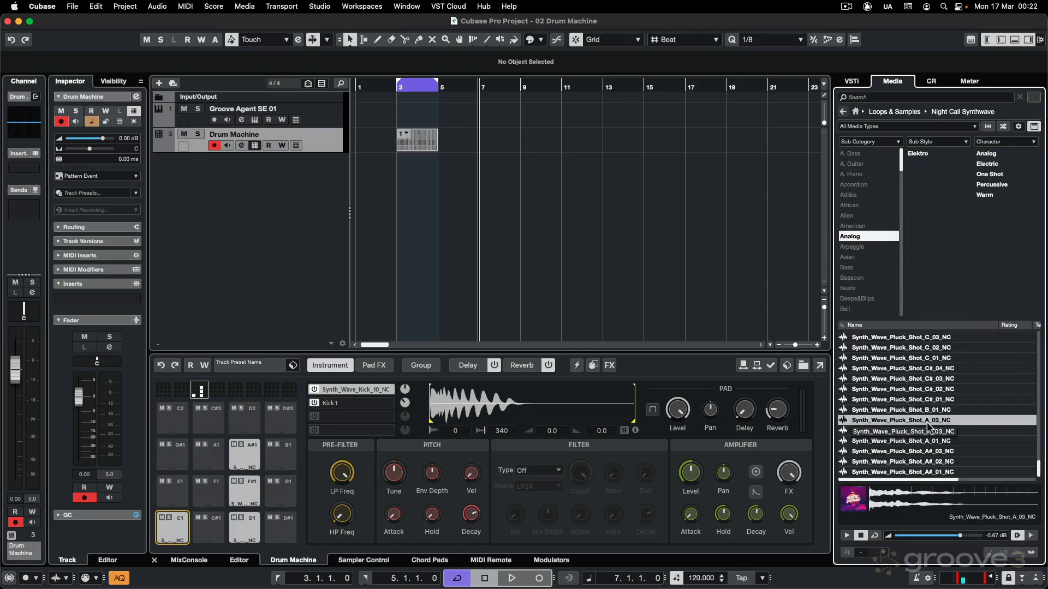
{"action": "left_click", "coordinate": [847, 536]}
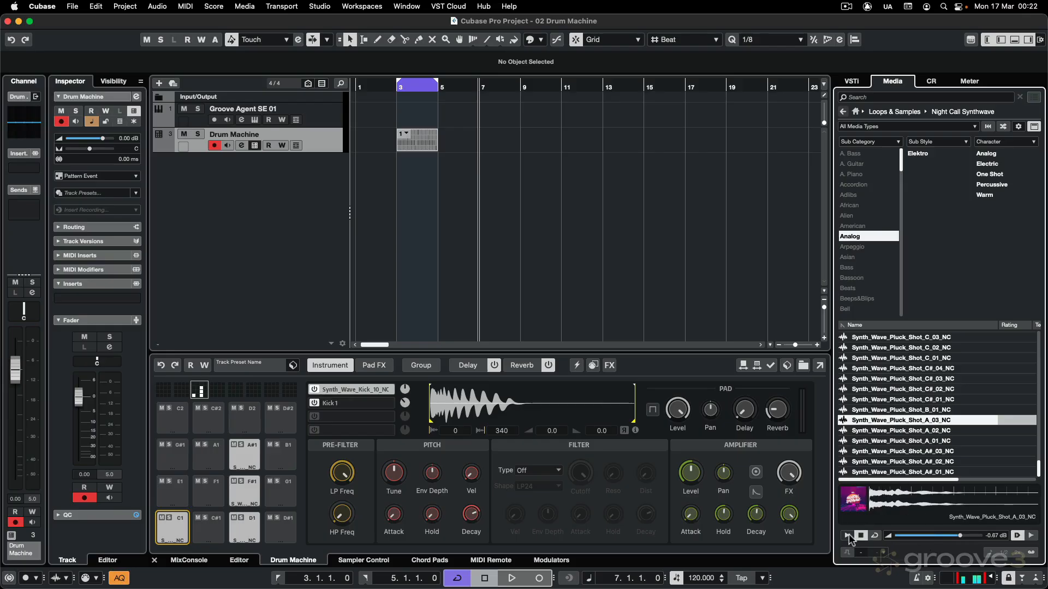
{"action": "left_click", "coordinate": [847, 536]}
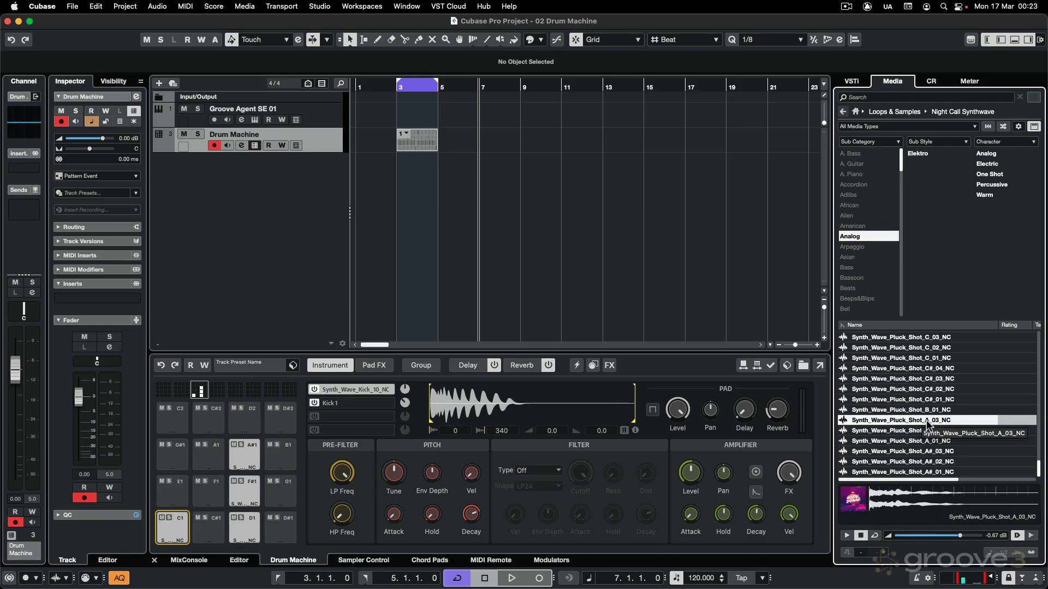
Place Synth_Wave_Pluck_Shot_A_03_NC on a new audio track at bar 7 and create a sampler track from the same sample.
{"action": "left_click_drag", "start_coordinate": [928, 425], "coordinate": [479, 173]}
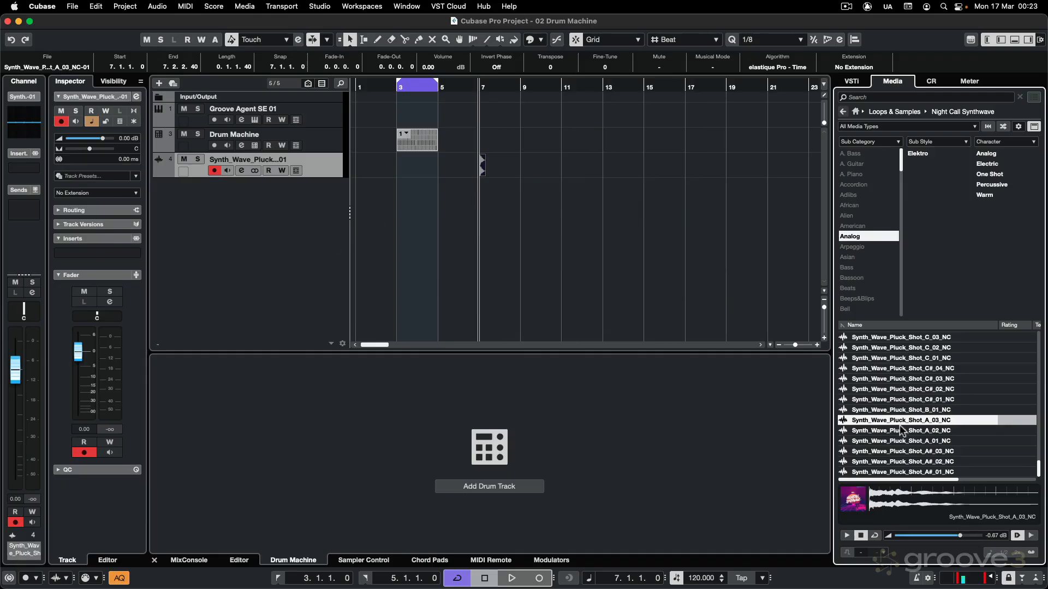
{"action": "right_click", "coordinate": [903, 424]}
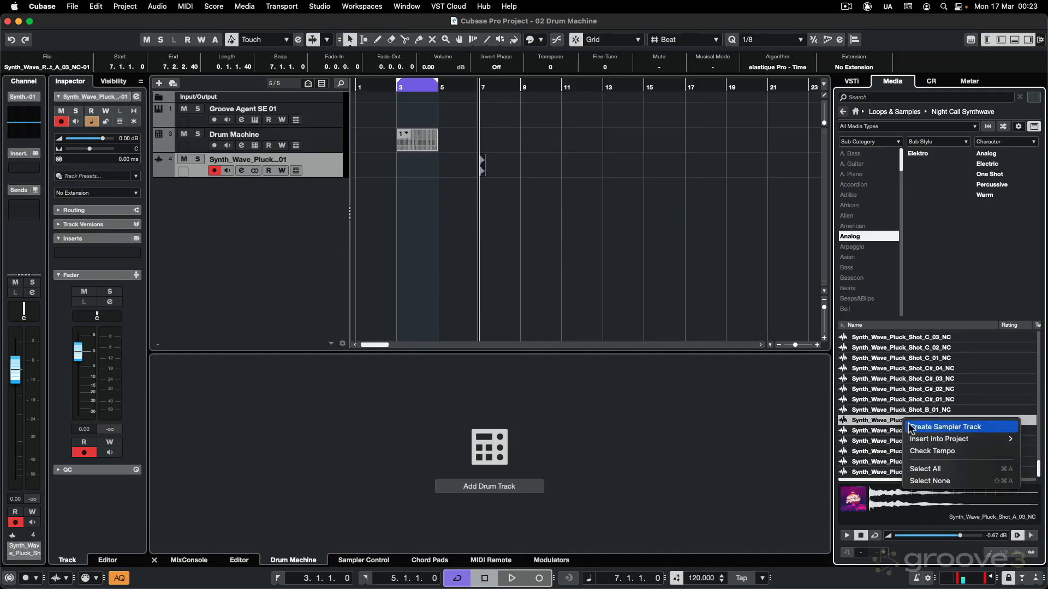
{"action": "left_click", "coordinate": [910, 429]}
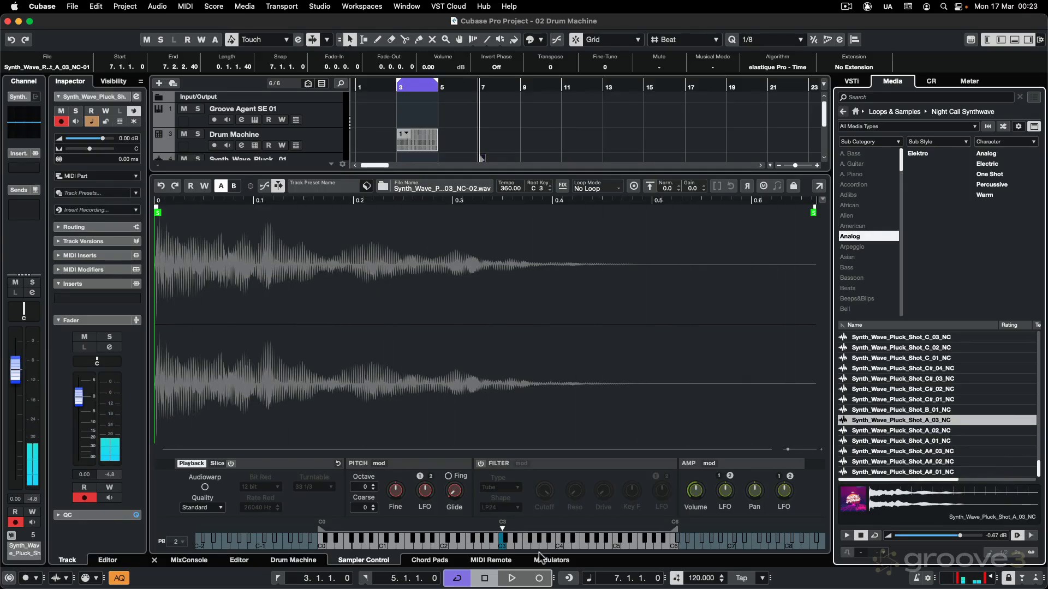
Insert StudioEQ on the pluck sampler track and show its spectrum beside the sample.
{"action": "left_click", "coordinate": [136, 298]}
{"action": "type", "text": "studi"}
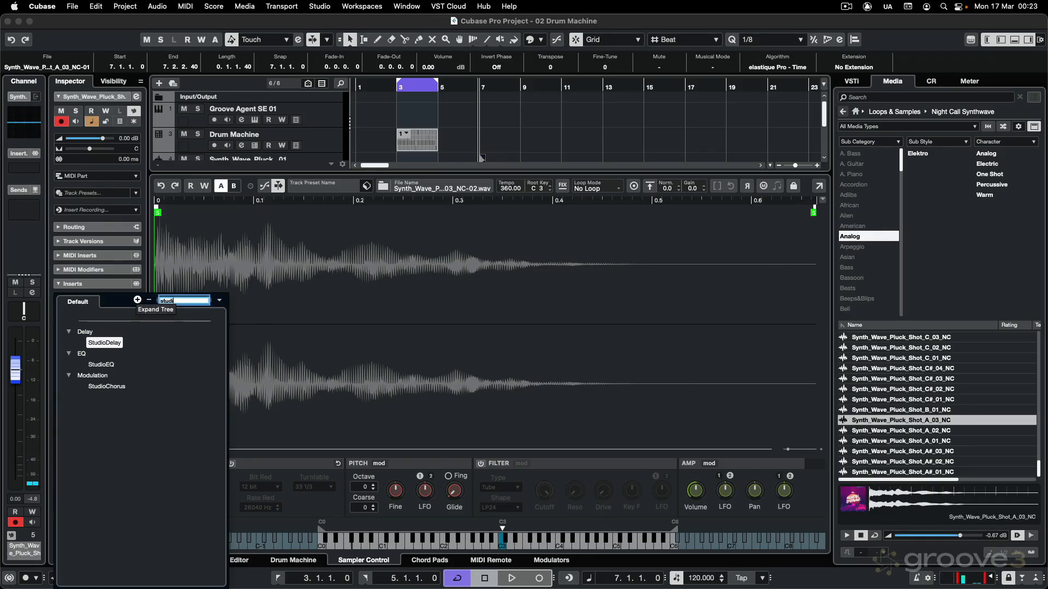
{"action": "type", "text": "o eq"}
{"action": "left_click", "coordinate": [102, 364]}
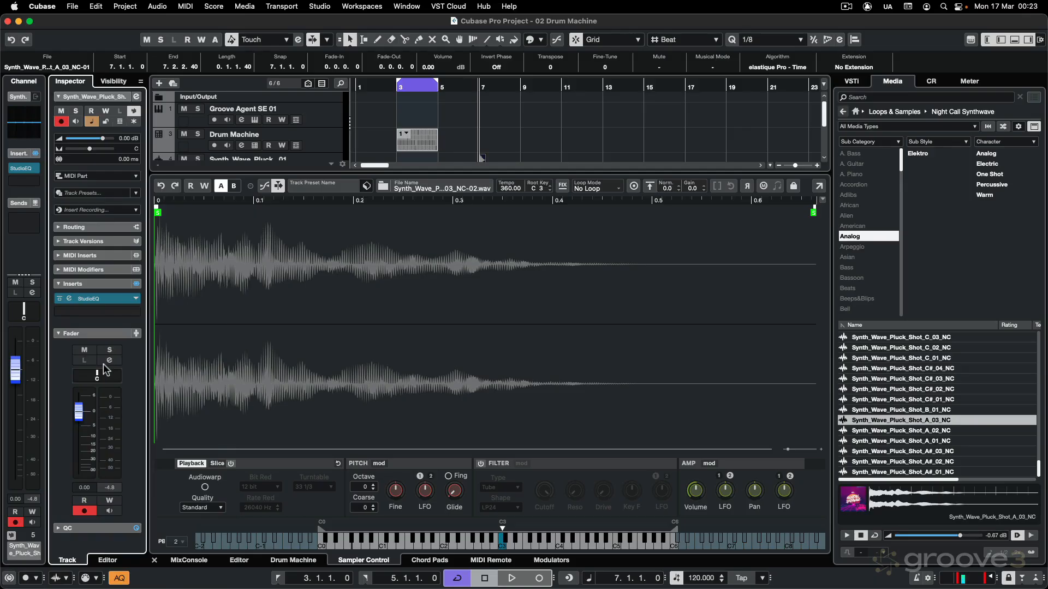
{"action": "left_click", "coordinate": [107, 298]}
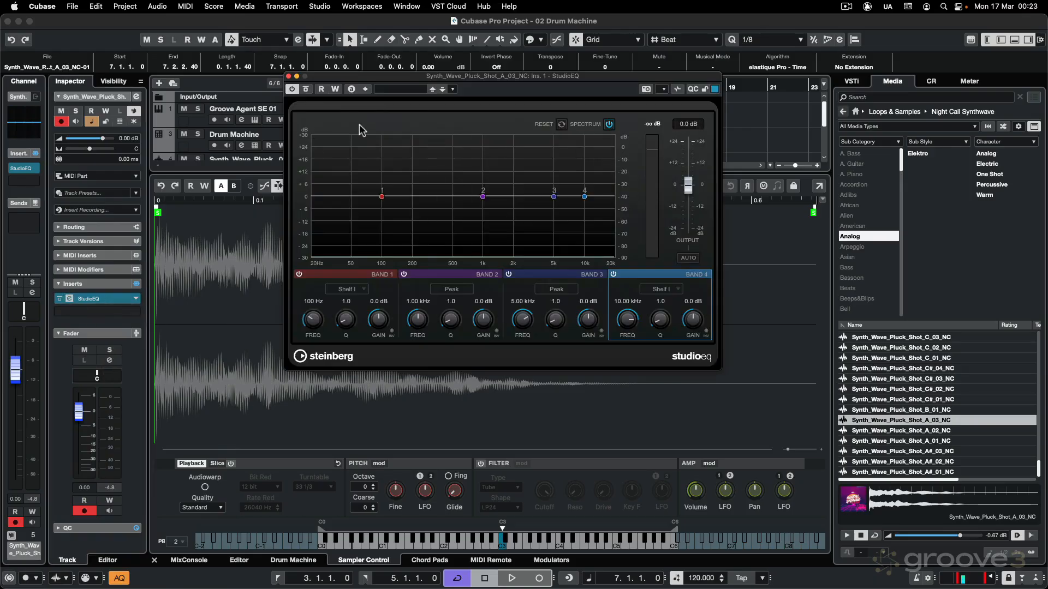
{"action": "left_click_drag", "start_coordinate": [370, 80], "coordinate": [673, 126]}
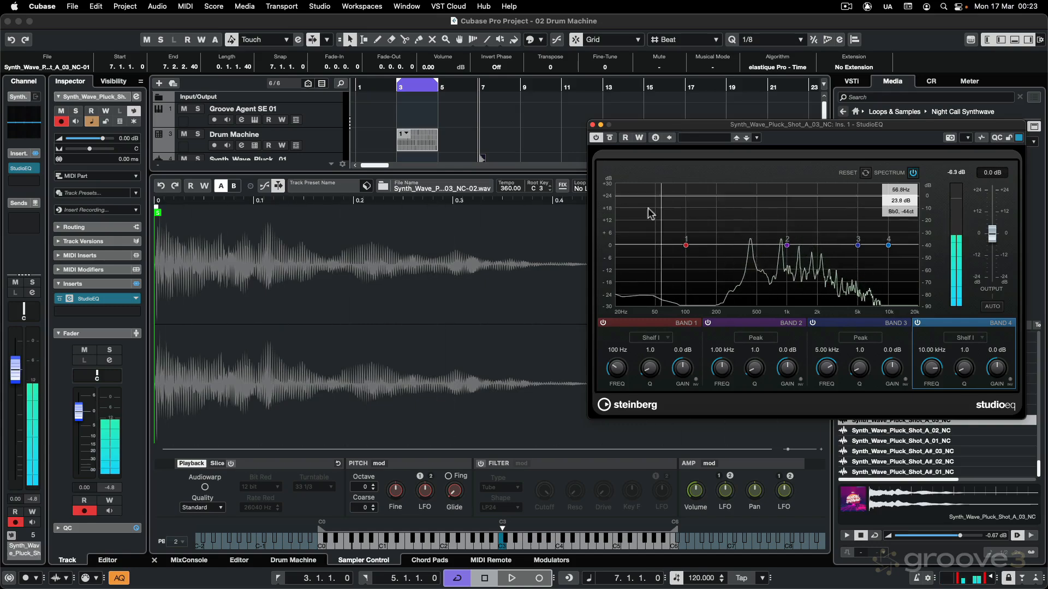
Set the pluck sample's root key to A3 and close the StudioEQ window.
{"action": "left_click", "coordinate": [500, 528]}
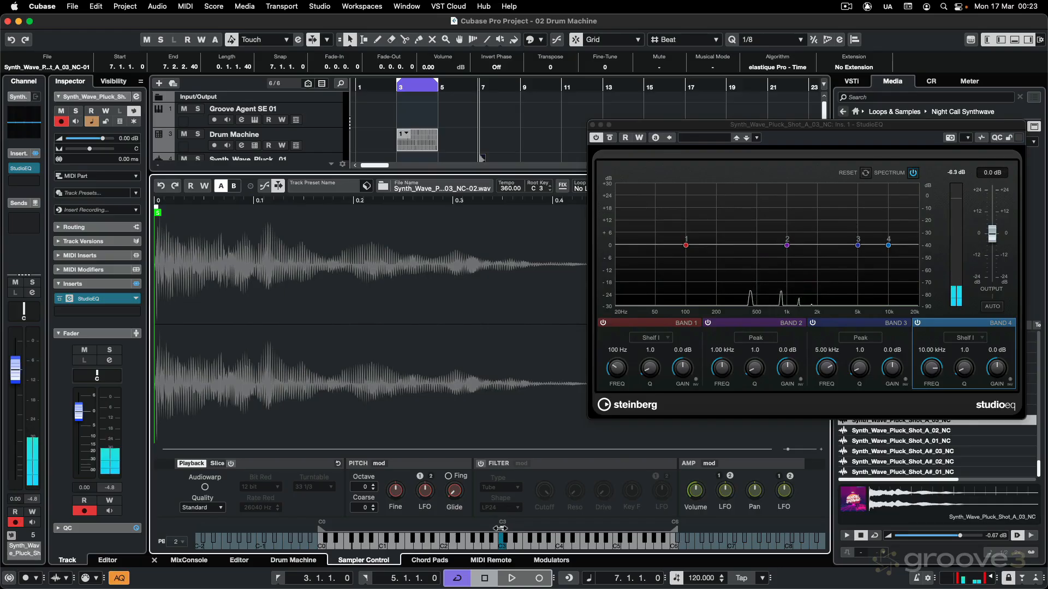
{"action": "left_click_drag", "start_coordinate": [500, 528], "coordinate": [542, 528]}
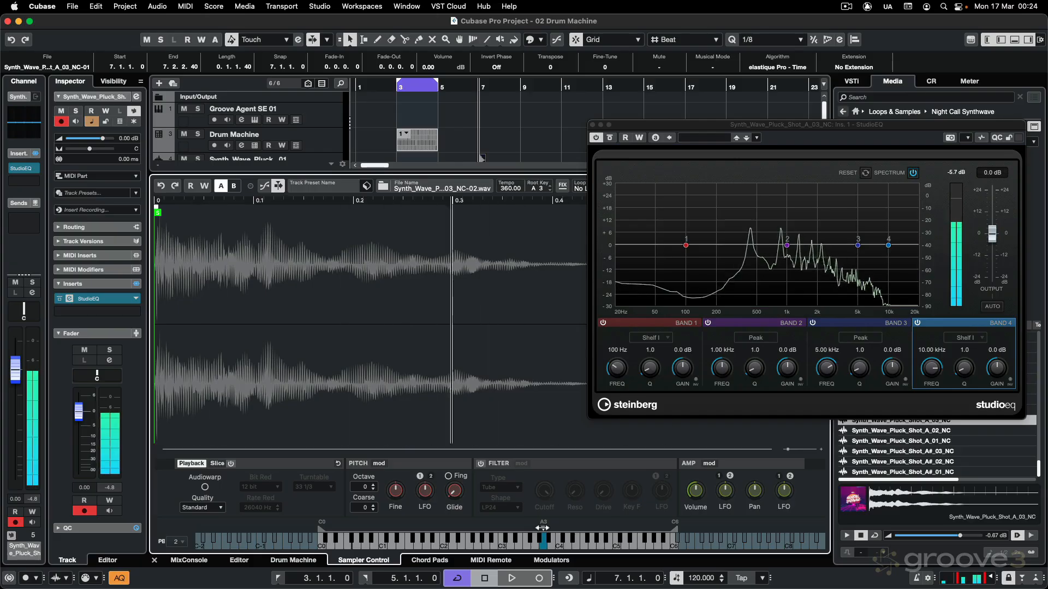
{"action": "left_click", "coordinate": [592, 126]}
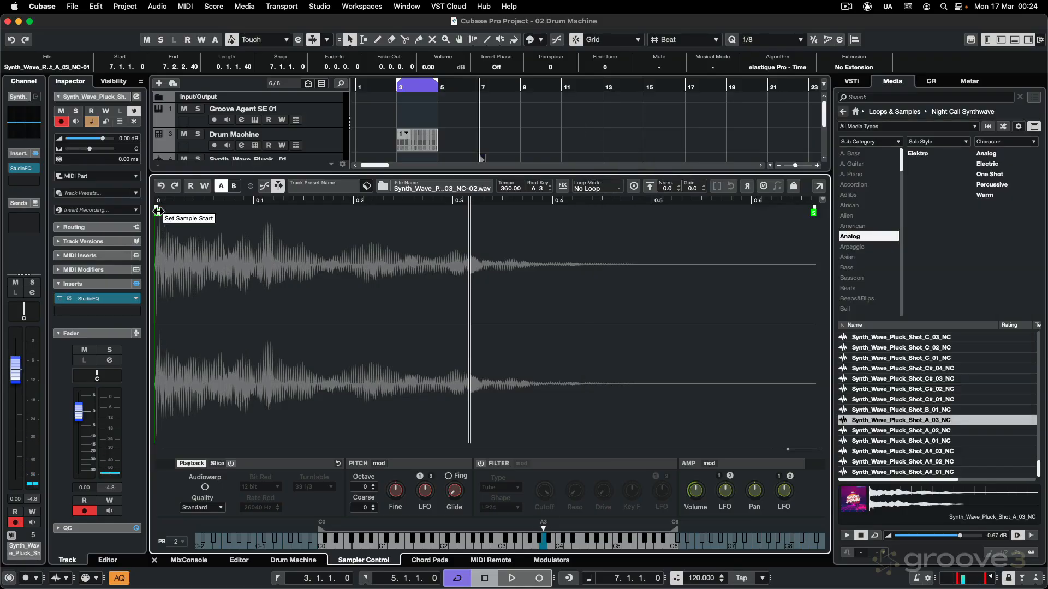
Trim the pluck sample to about 0.10–0.22 s and add a fade-out starting at about 0.17 s.
{"action": "mouse_move", "coordinate": [164, 216]}
{"action": "left_mouse_down"}
{"action": "mouse_move", "coordinate": [447, 236]}
{"action": "mouse_move", "coordinate": [211, 240]}
{"action": "mouse_move", "coordinate": [271, 238]}
{"action": "left_mouse_up"}
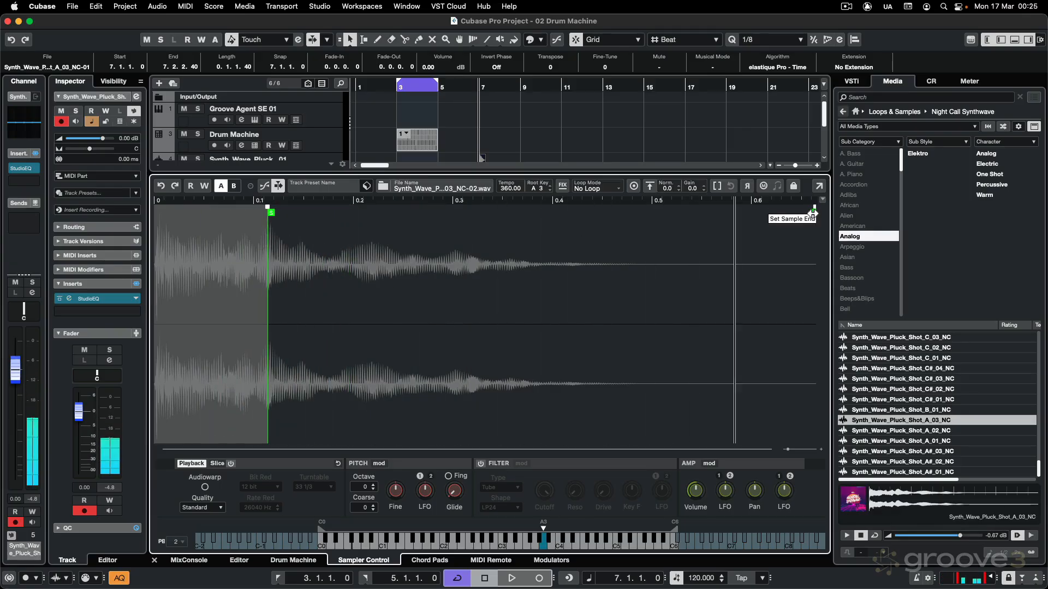
{"action": "mouse_move", "coordinate": [811, 208]}
{"action": "left_mouse_down"}
{"action": "mouse_move", "coordinate": [320, 216]}
{"action": "mouse_move", "coordinate": [386, 214]}
{"action": "mouse_move", "coordinate": [370, 213]}
{"action": "left_mouse_up"}
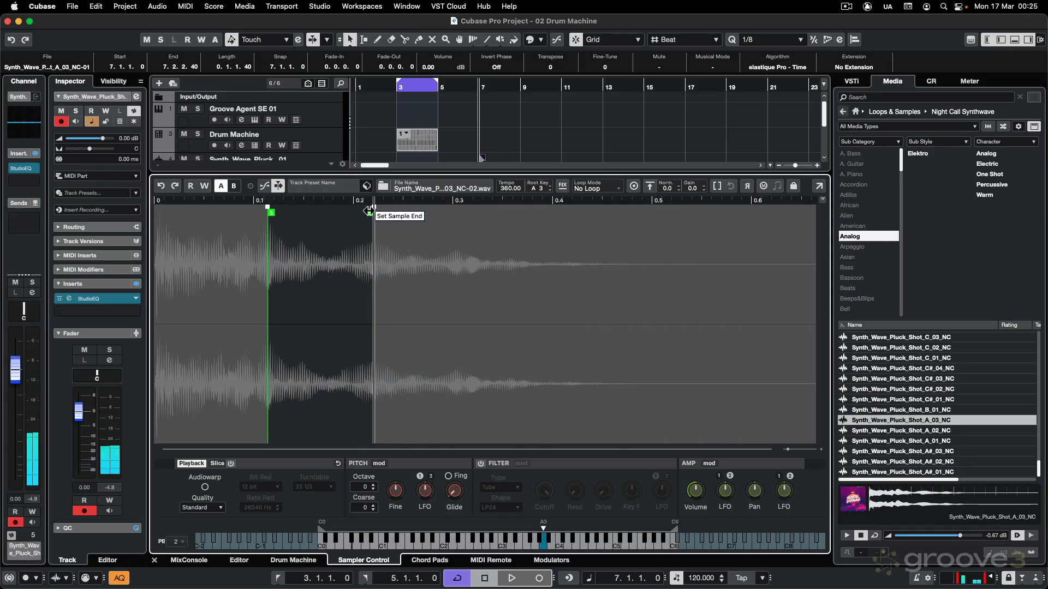
{"action": "left_click_drag", "start_coordinate": [374, 206], "coordinate": [327, 208]}
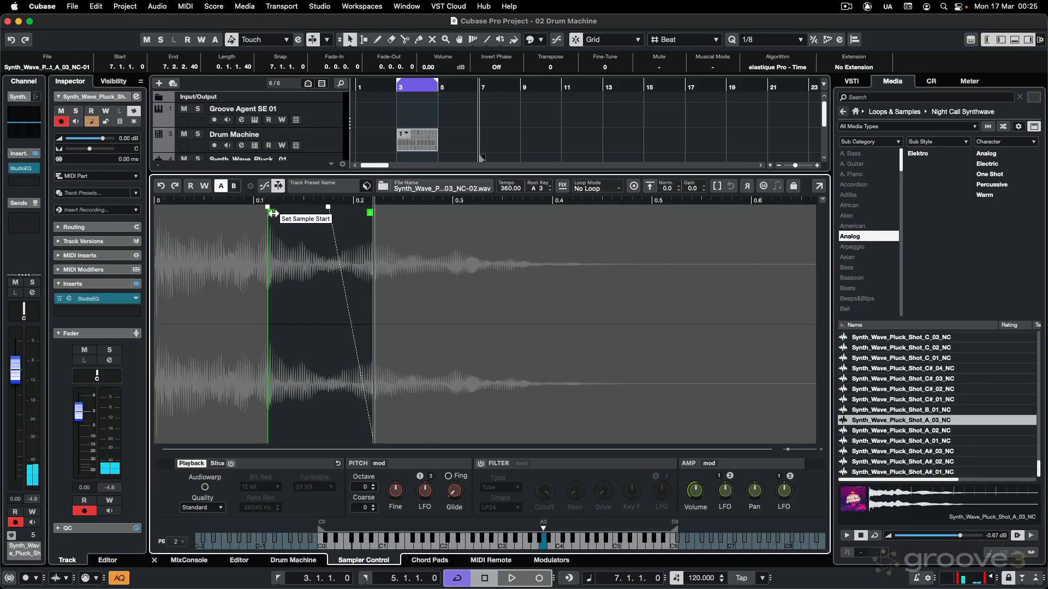
{"action": "mouse_move", "coordinate": [271, 213]}
{"action": "left_mouse_down"}
{"action": "mouse_move", "coordinate": [239, 215]}
{"action": "mouse_move", "coordinate": [263, 218]}
{"action": "left_mouse_up"}
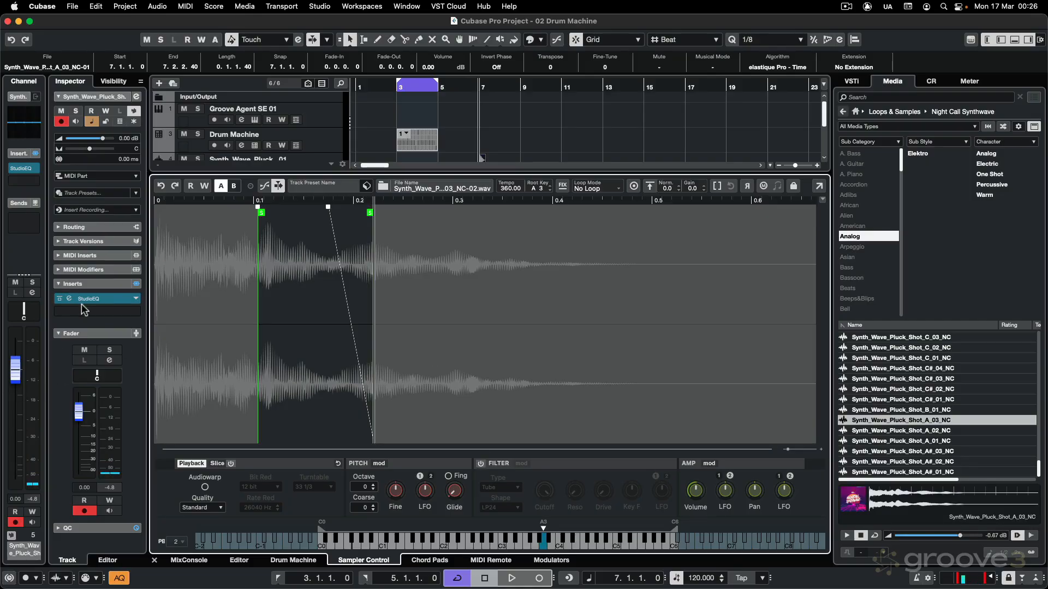
Insert PingPongDelay after StudioEQ on the pluck sampler track.
{"action": "left_click", "coordinate": [137, 311]}
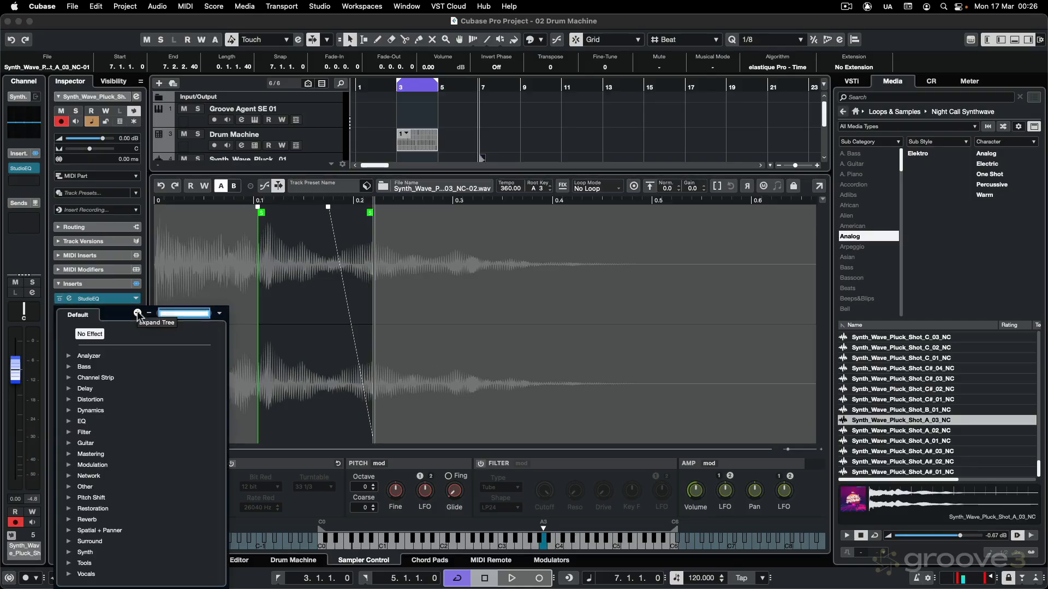
{"action": "type", "text": "pingpong"}
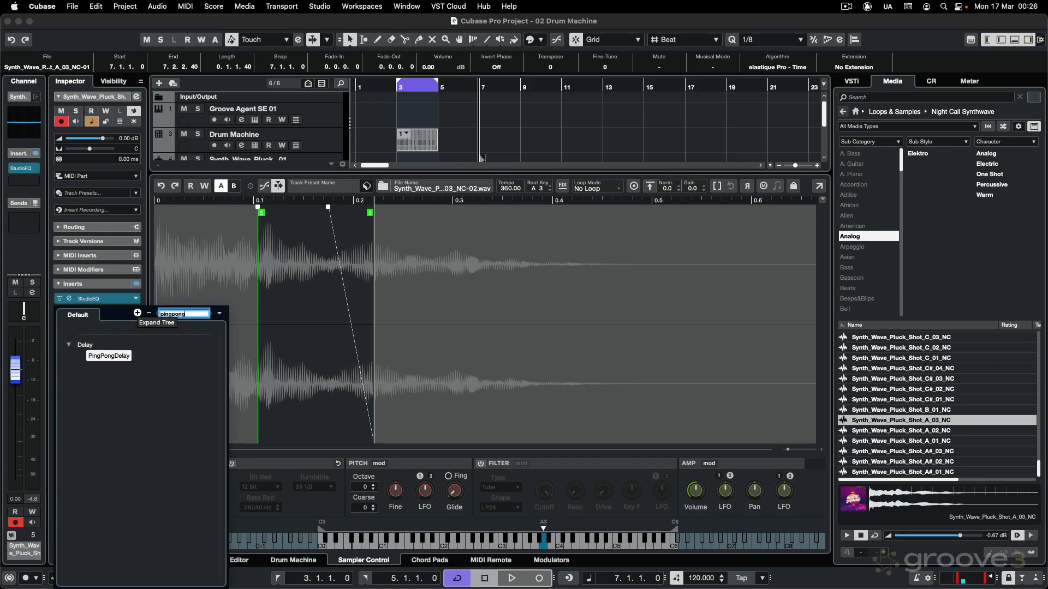
{"action": "left_click", "coordinate": [125, 356]}
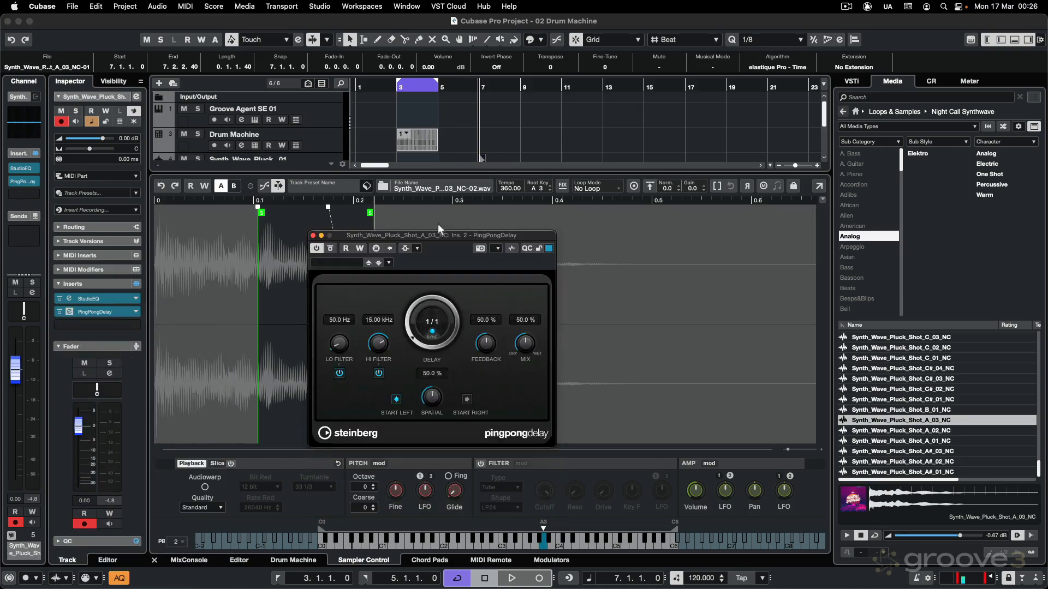
Set the pluck's PingPongDelay to 1/8 delay, 306.8 Hz low filter, 15.66 kHz high filter, 38% mix and 81% spatial.
{"action": "left_click_drag", "start_coordinate": [409, 319], "coordinate": [406, 300]}
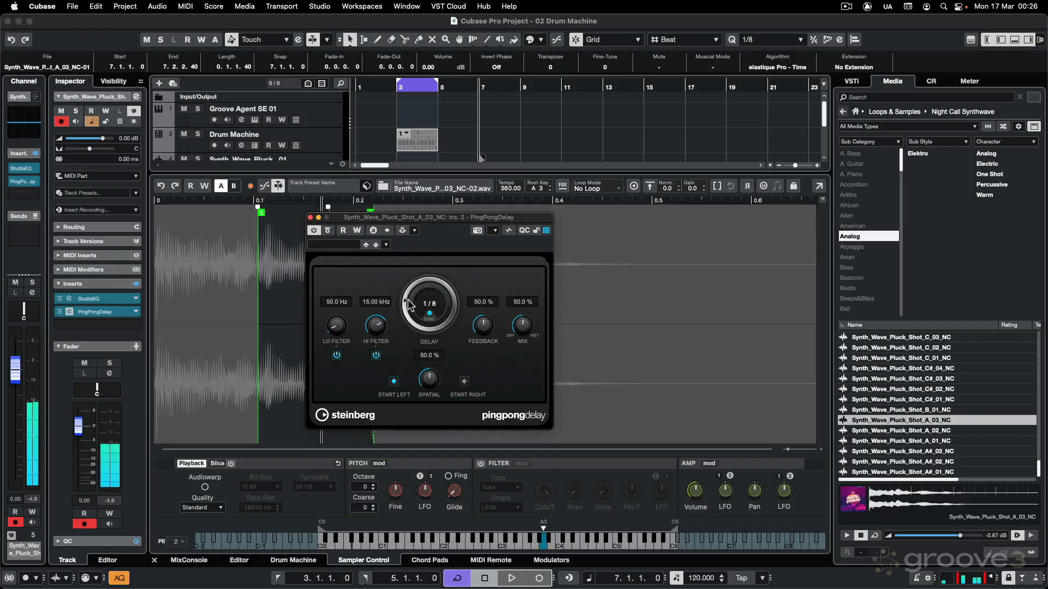
{"action": "left_click_drag", "start_coordinate": [344, 333], "coordinate": [336, 299]}
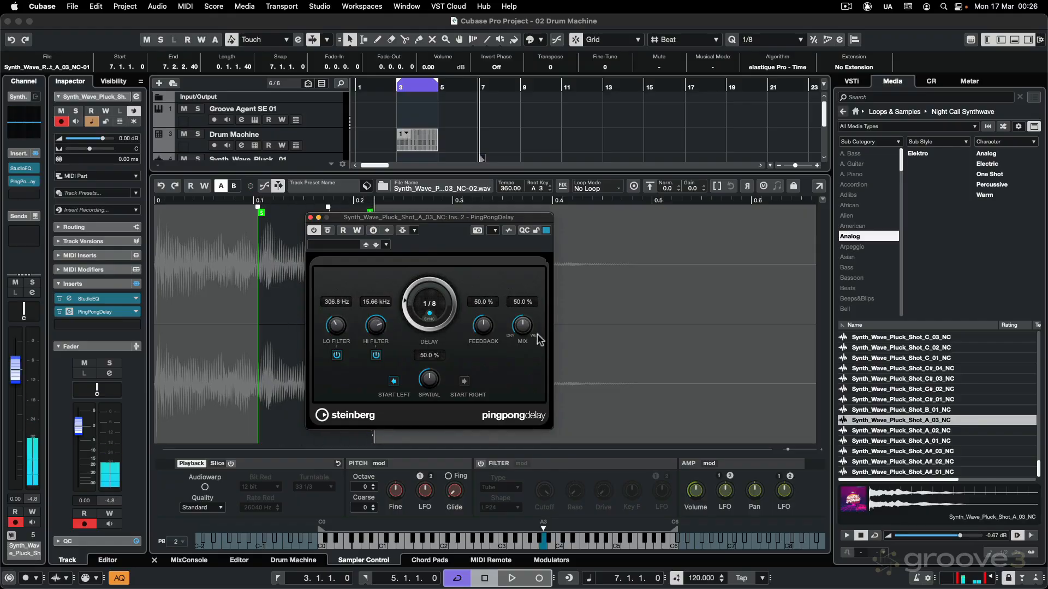
{"action": "mouse_move", "coordinate": [532, 332]}
{"action": "left_mouse_down"}
{"action": "mouse_move", "coordinate": [530, 343]}
{"action": "mouse_move", "coordinate": [526, 334]}
{"action": "left_mouse_up"}
{"action": "left_click_drag", "start_coordinate": [432, 383], "coordinate": [432, 404]}
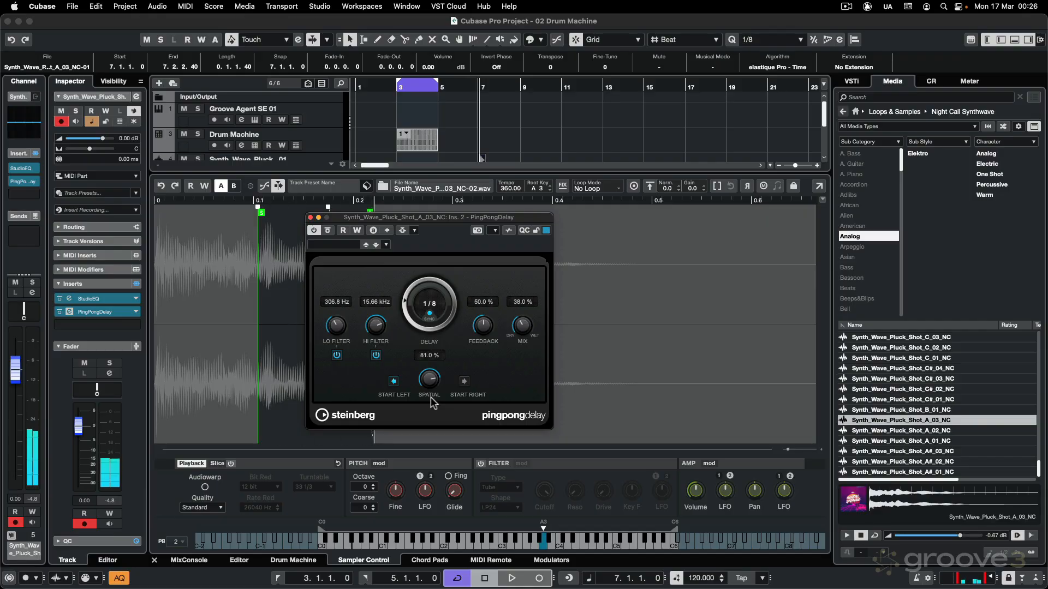
Insert RoomWorks after PingPongDelay on the pluck sampler track.
{"action": "left_click", "coordinate": [136, 327]}
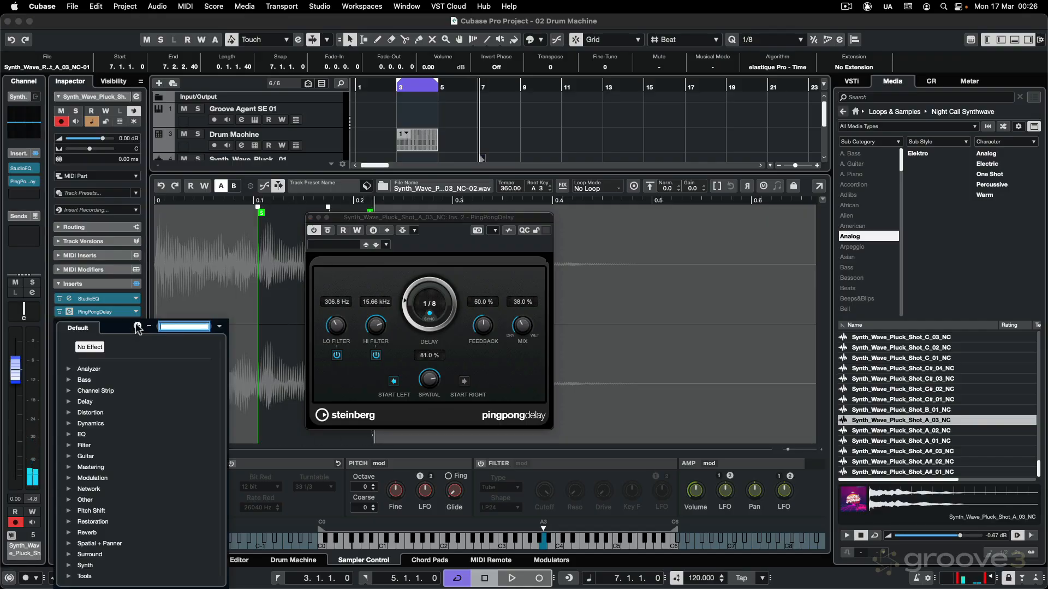
{"action": "type", "text": "rev"}
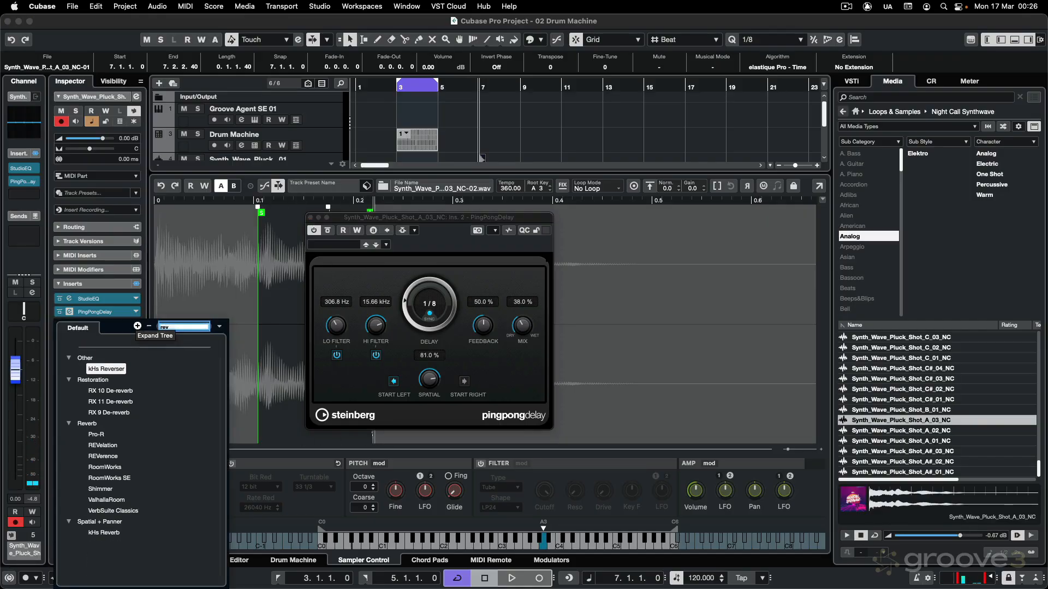
{"action": "key", "text": "BackSpace"}
{"action": "key", "text": "BackSpace"}
{"action": "key", "text": "BackSpace"}
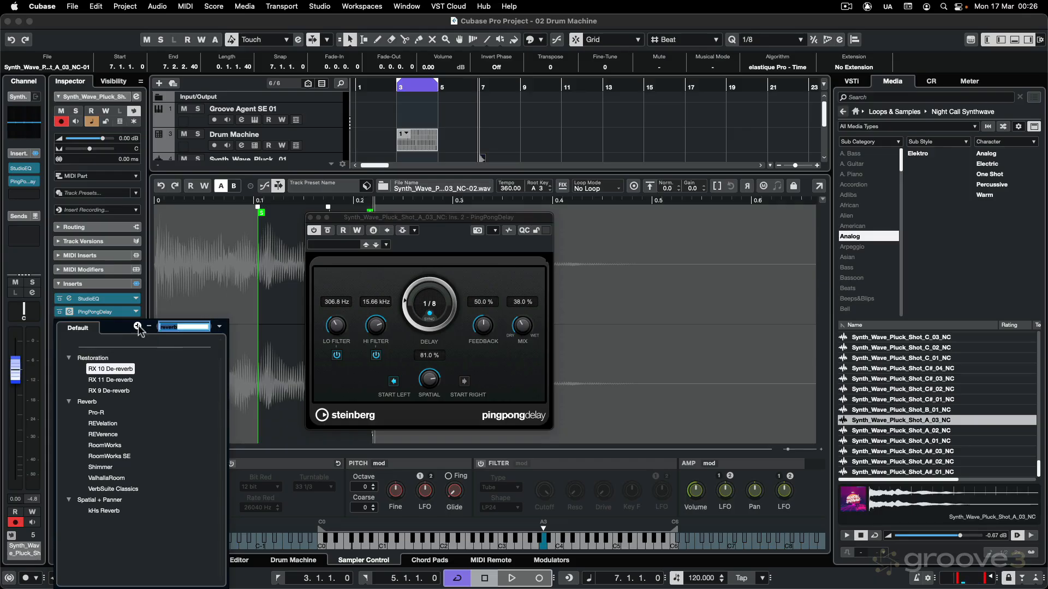
{"action": "type", "text": "room"}
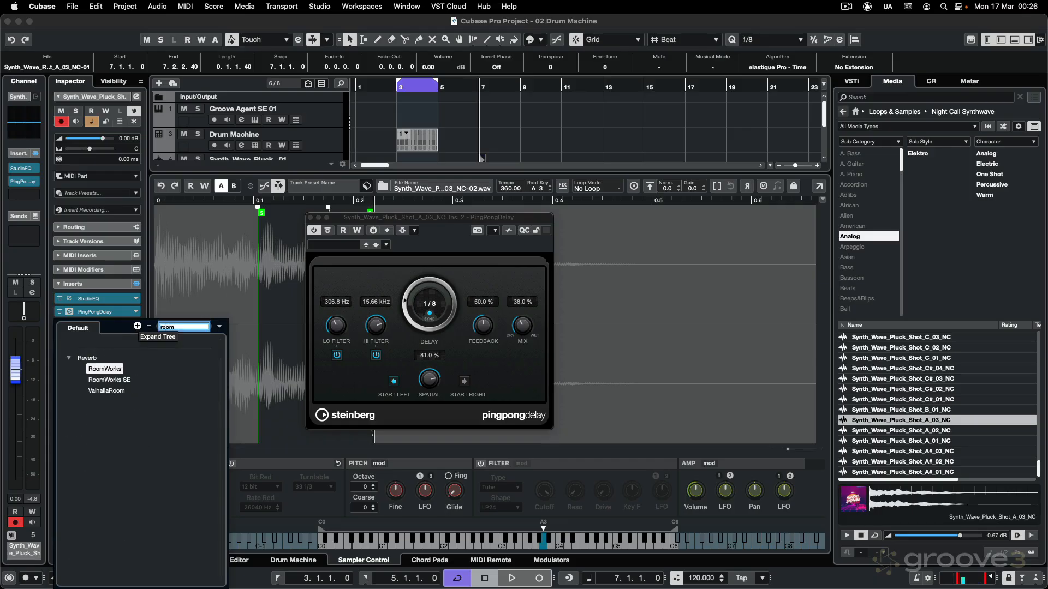
{"action": "key", "text": "Return"}
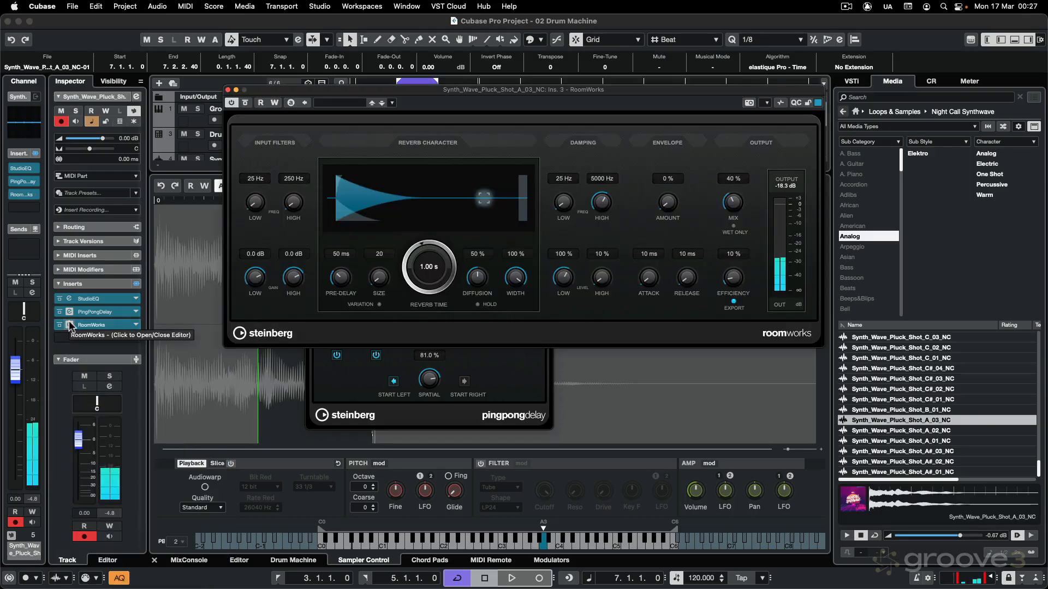
Set RoomWorks to a 0.35 s reverb time and 33% mix, and close both effect windows.
{"action": "left_click_drag", "start_coordinate": [426, 267], "coordinate": [414, 363]}
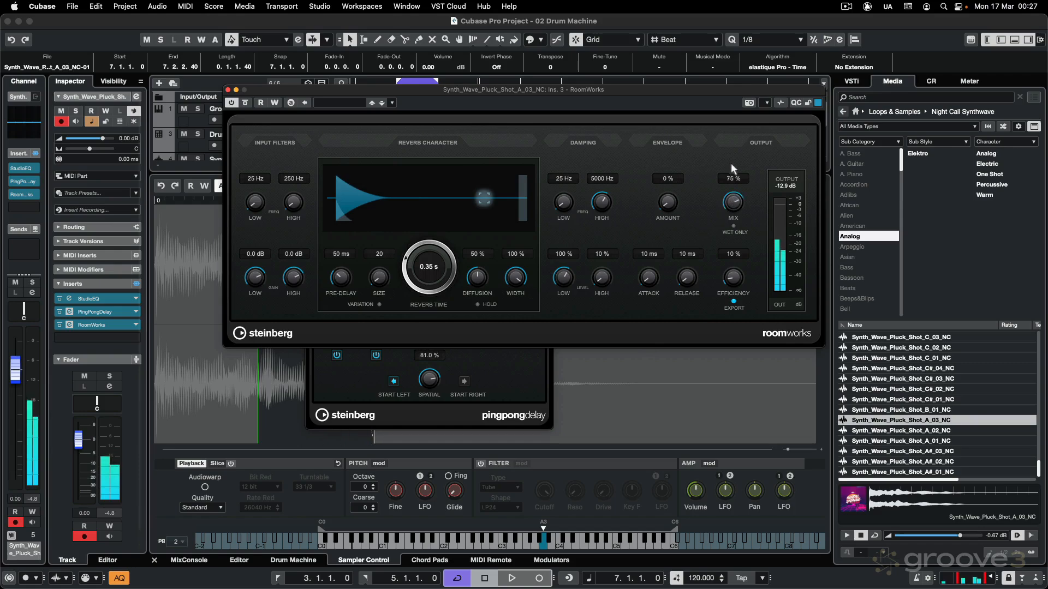
{"action": "left_click_drag", "start_coordinate": [735, 213], "coordinate": [731, 211]}
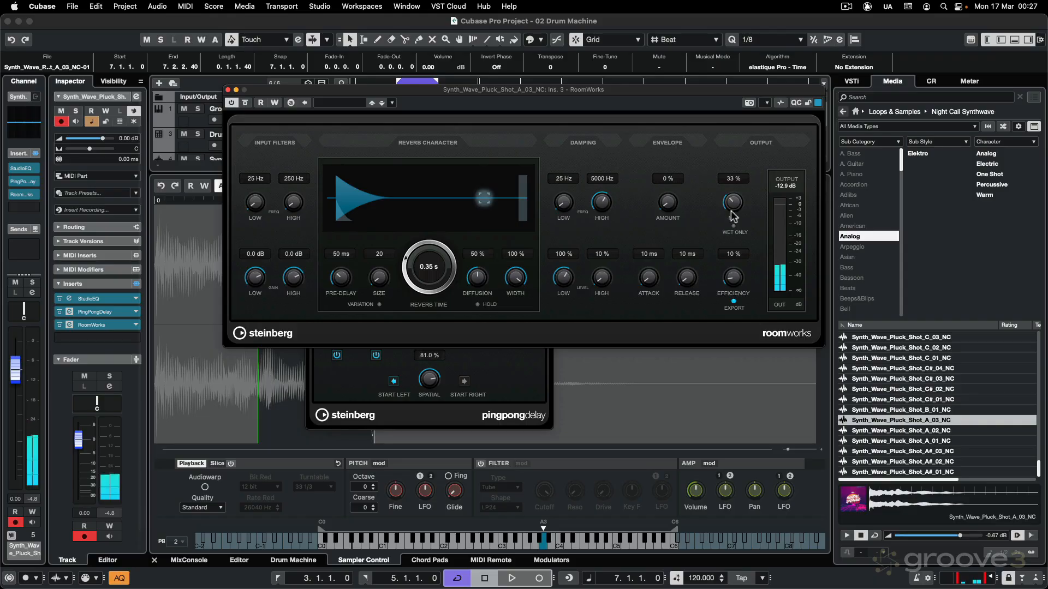
{"action": "left_click", "coordinate": [227, 90]}
{"action": "left_click", "coordinate": [310, 218]}
Insert a second StudioEQ after RoomWorks on the pluck track and open its editor.
{"action": "left_click", "coordinate": [95, 338]}
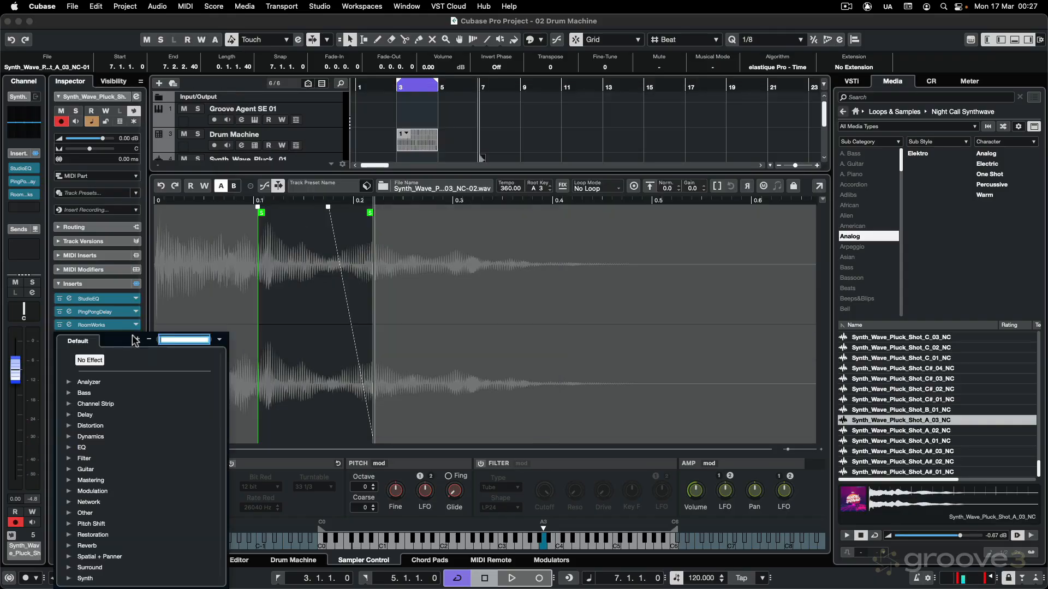
{"action": "type", "text": "studio"}
{"action": "left_click", "coordinate": [101, 404]}
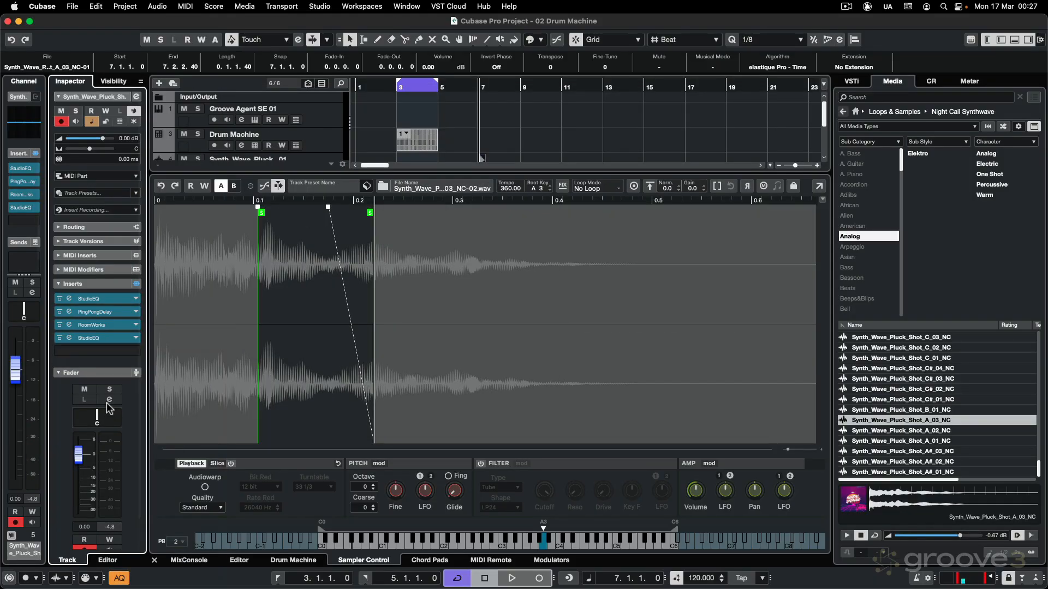
{"action": "left_click", "coordinate": [69, 339]}
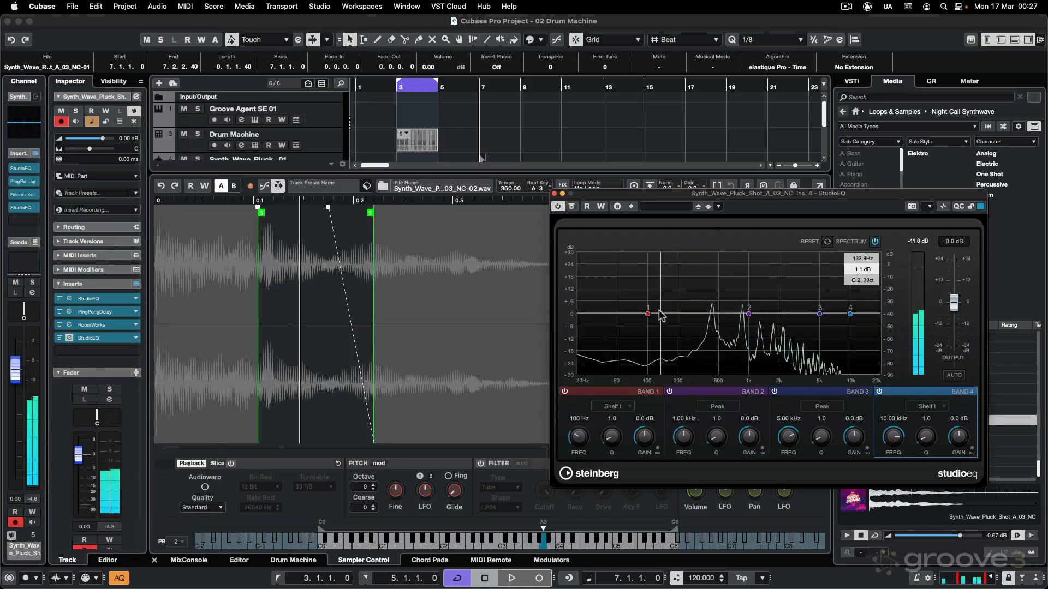
Set StudioEQ's four bands to 300 Hz −24 dB, 1.15 kHz +7.5 dB with Q 0.8, 4.85 kHz −5.1 dB and 10.10 kHz −4 dB.
{"action": "left_click_drag", "start_coordinate": [647, 316], "coordinate": [697, 381]}
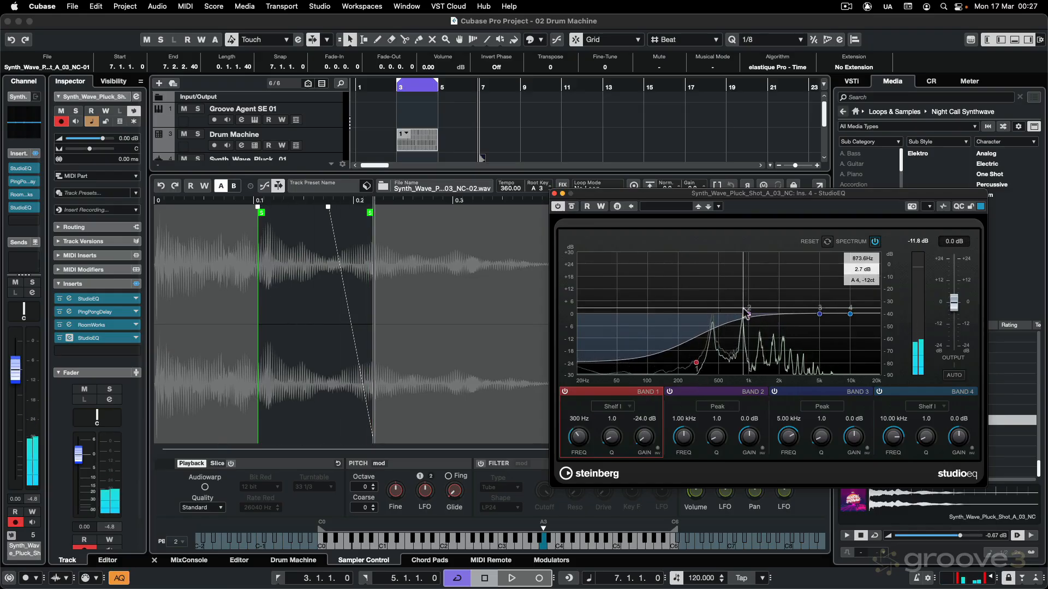
{"action": "mouse_move", "coordinate": [746, 315]}
{"action": "left_mouse_down"}
{"action": "mouse_move", "coordinate": [754, 275]}
{"action": "mouse_move", "coordinate": [756, 297]}
{"action": "left_mouse_up"}
{"action": "scroll", "coordinate": [755, 299], "scroll_direction": "down", "scroll_amount": 5}
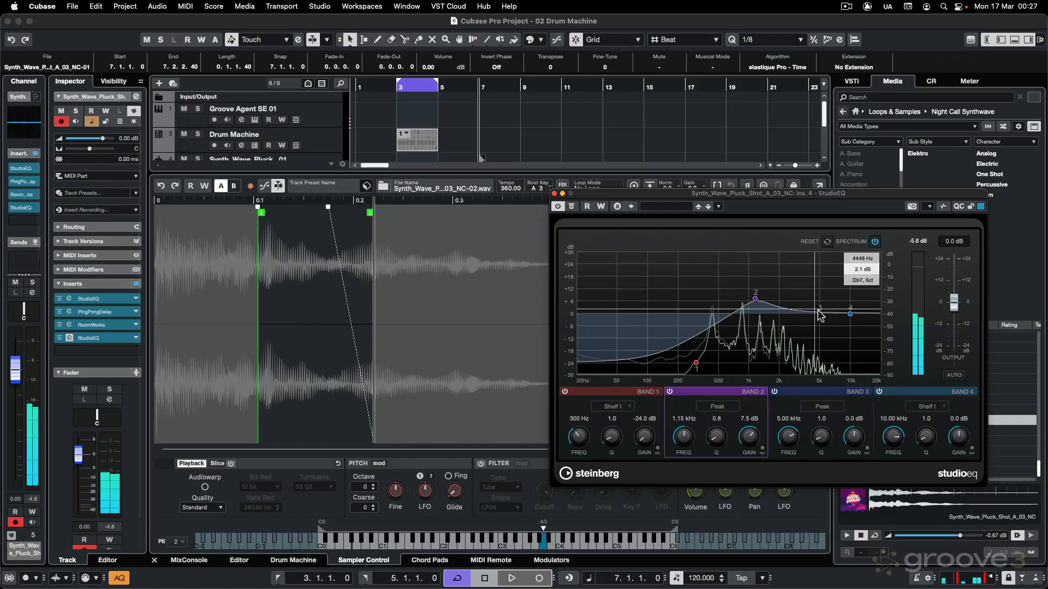
{"action": "left_click_drag", "start_coordinate": [819, 315], "coordinate": [850, 323]}
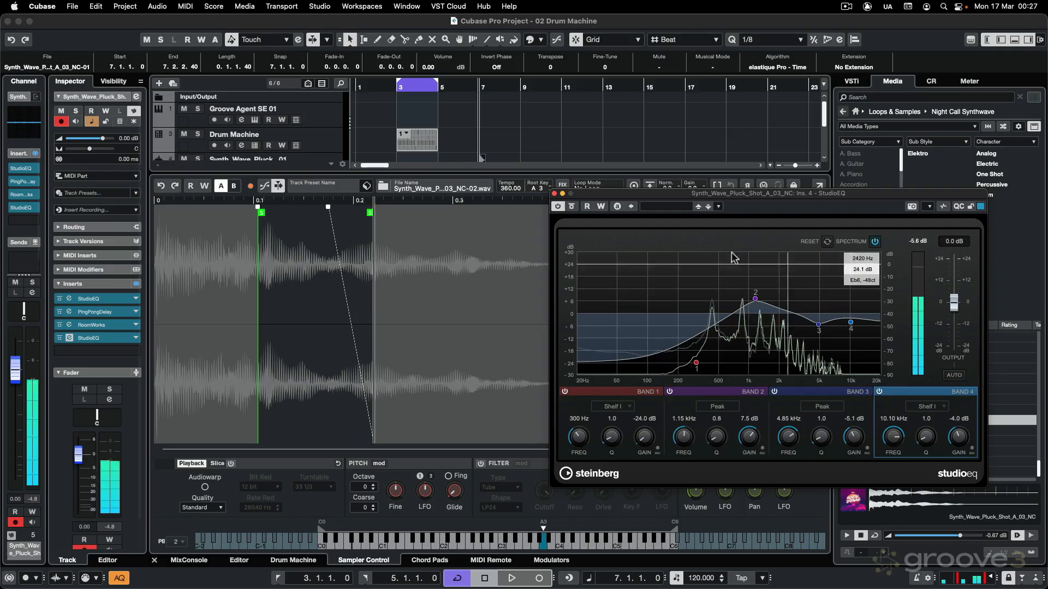
{"action": "left_click", "coordinate": [554, 194]}
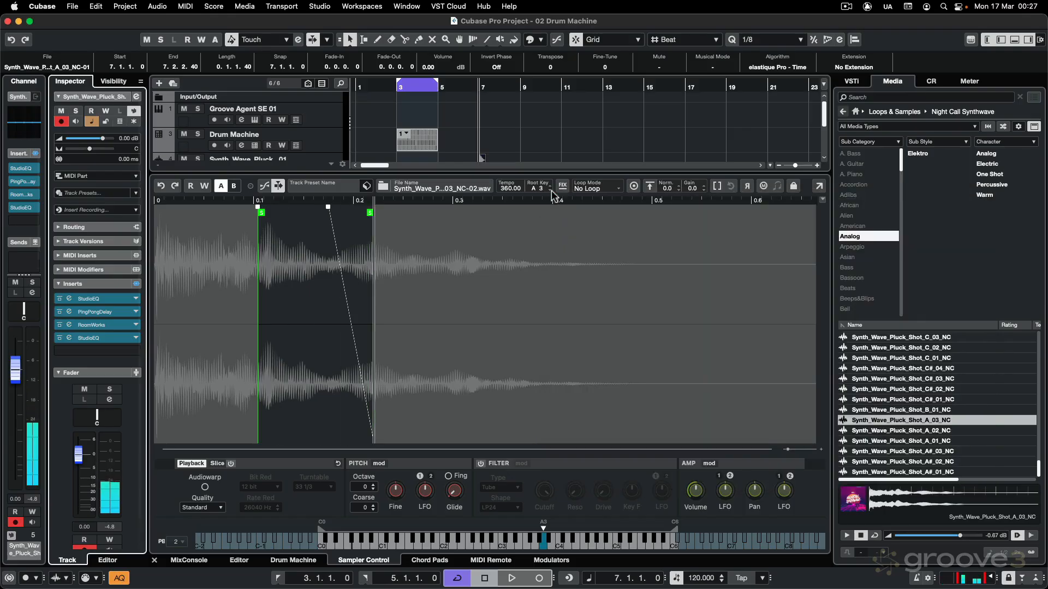
Hide the sampler editor and play the original pluck audio event at bar 7 with cycle off for comparison.
{"action": "key", "text": "super+alt+e"}
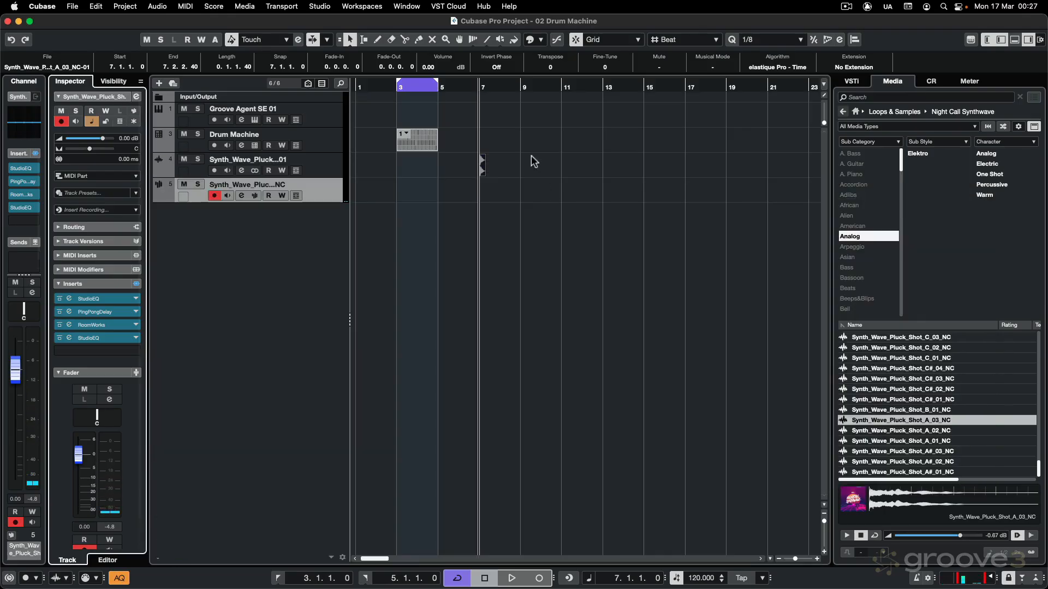
{"action": "key", "text": "h"}
{"action": "key", "text": "h"}
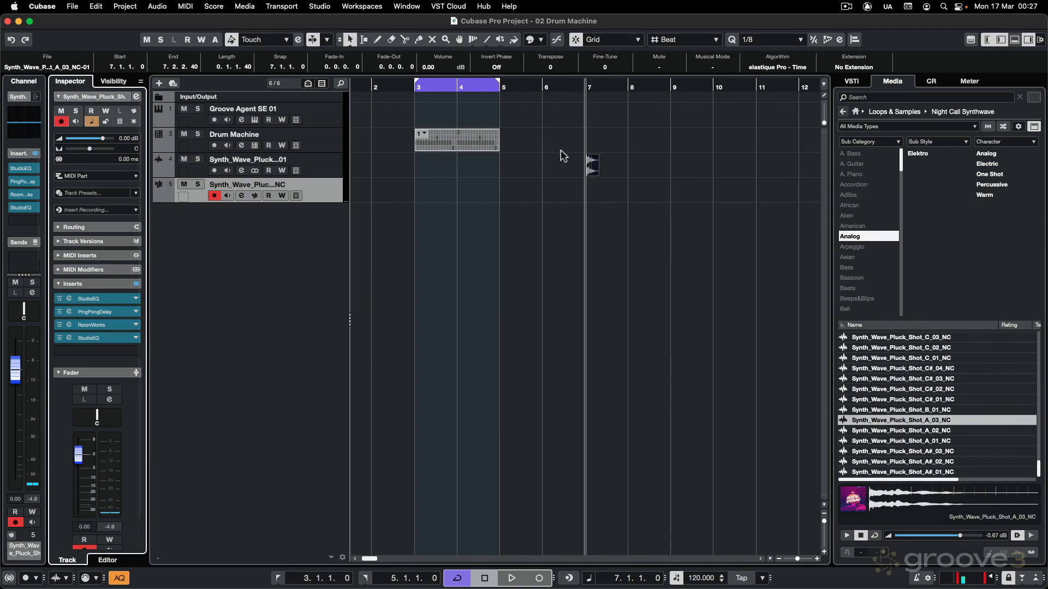
{"action": "key", "text": "KP_Divide"}
{"action": "key", "text": "space"}
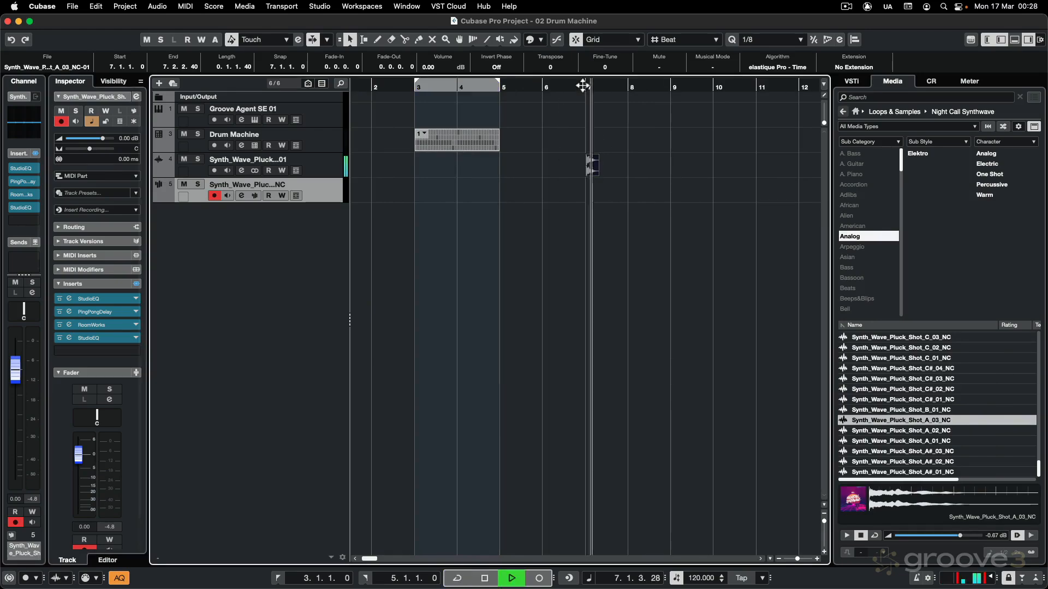
{"action": "key", "text": "space"}
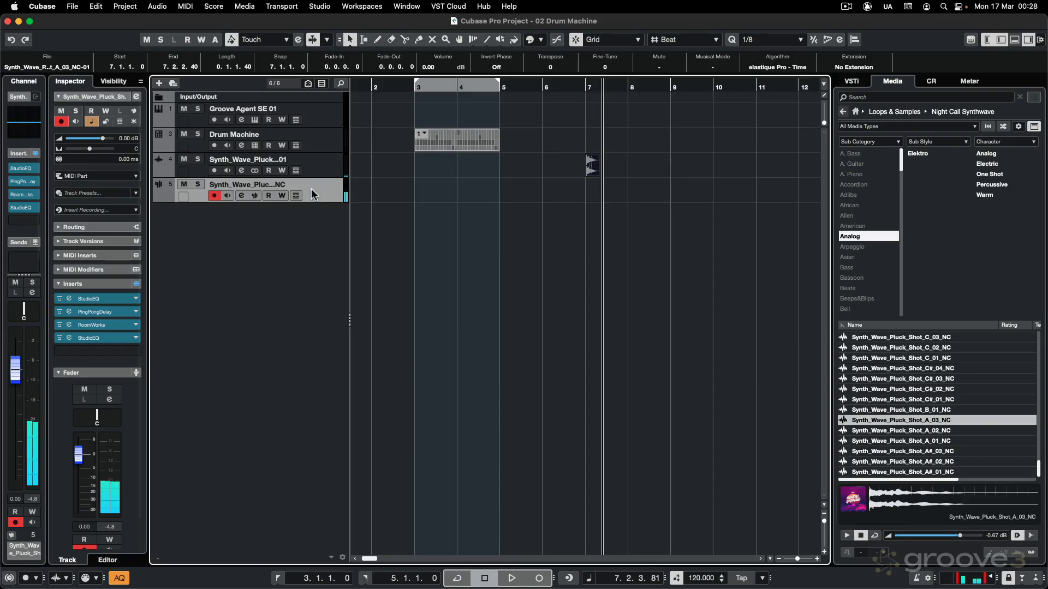
Duplicate the Drum Machine part and record a pluck melody on the sampler track with the cycle spanning bars 3 to 7.
{"action": "key", "text": "super+d"}
{"action": "key", "text": "p"}
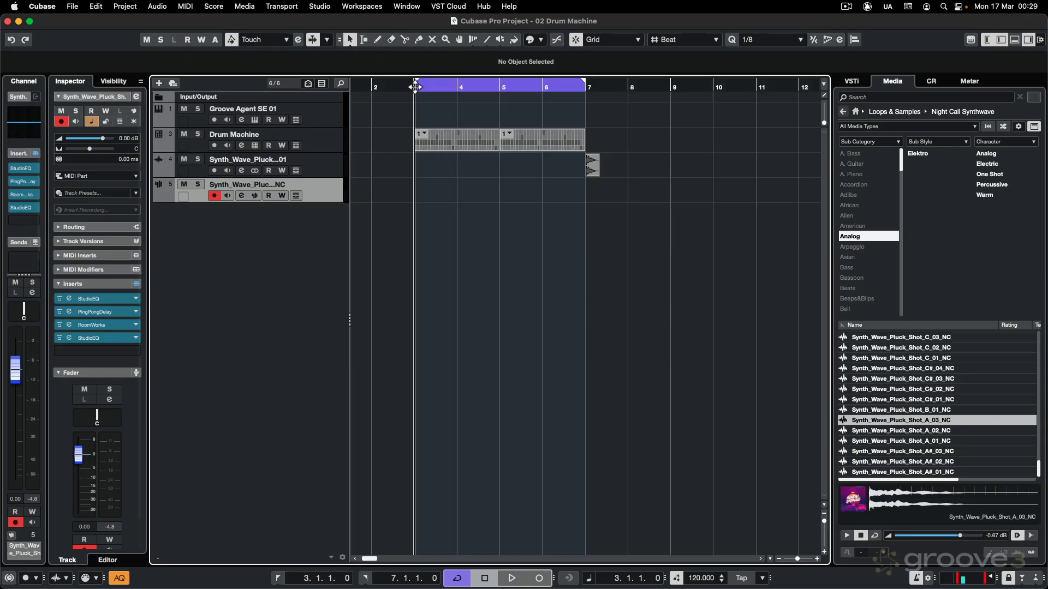
{"action": "key", "text": "KP_Multiply"}
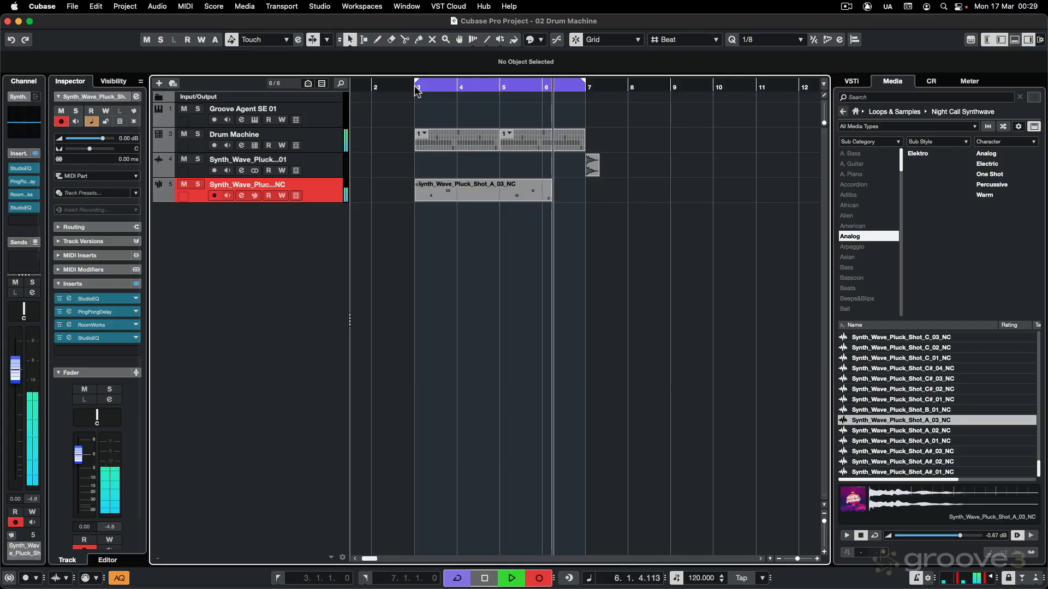
{"action": "key", "text": "space"}
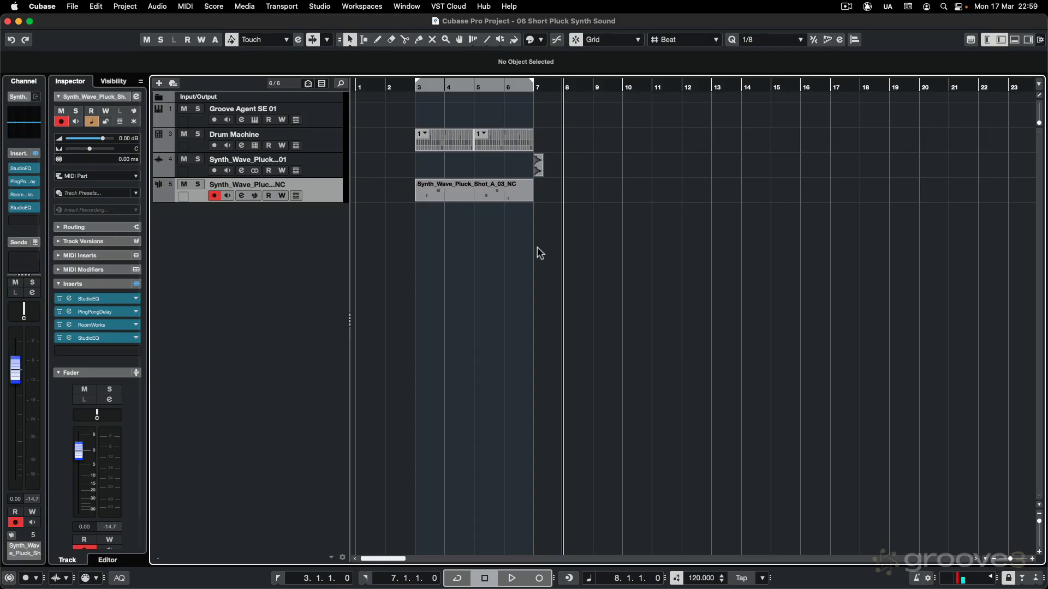
Browse Loops & Samples to the Night Call Synthwave library and audition Synth_Wave_Synth_Shot_C#_03_NC.
{"action": "left_click", "coordinate": [1027, 40]}
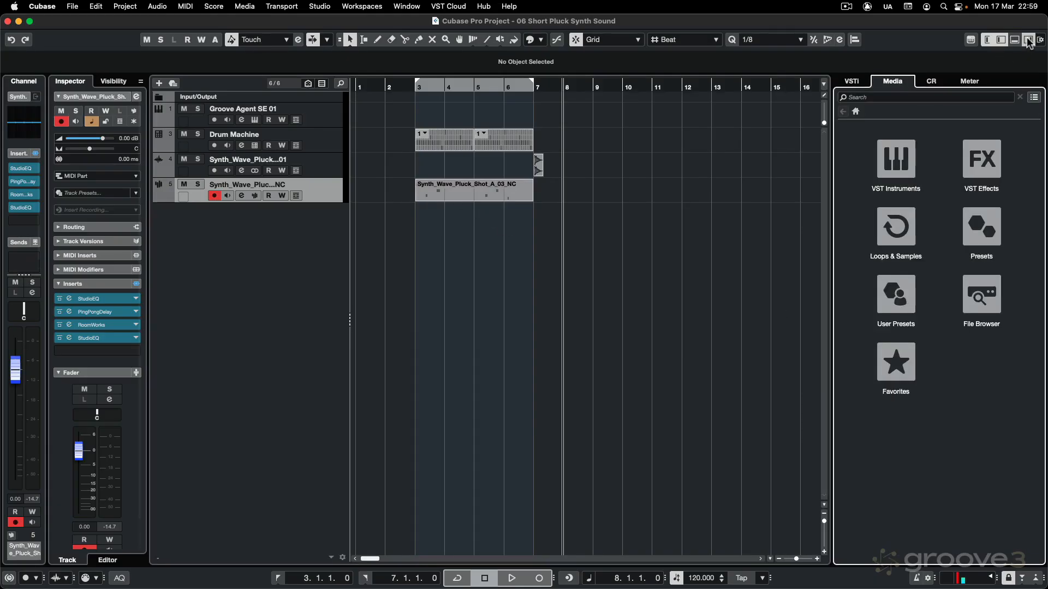
{"action": "left_click", "coordinate": [887, 262]}
{"action": "scroll", "coordinate": [879, 257], "scroll_direction": "down", "scroll_amount": 10}
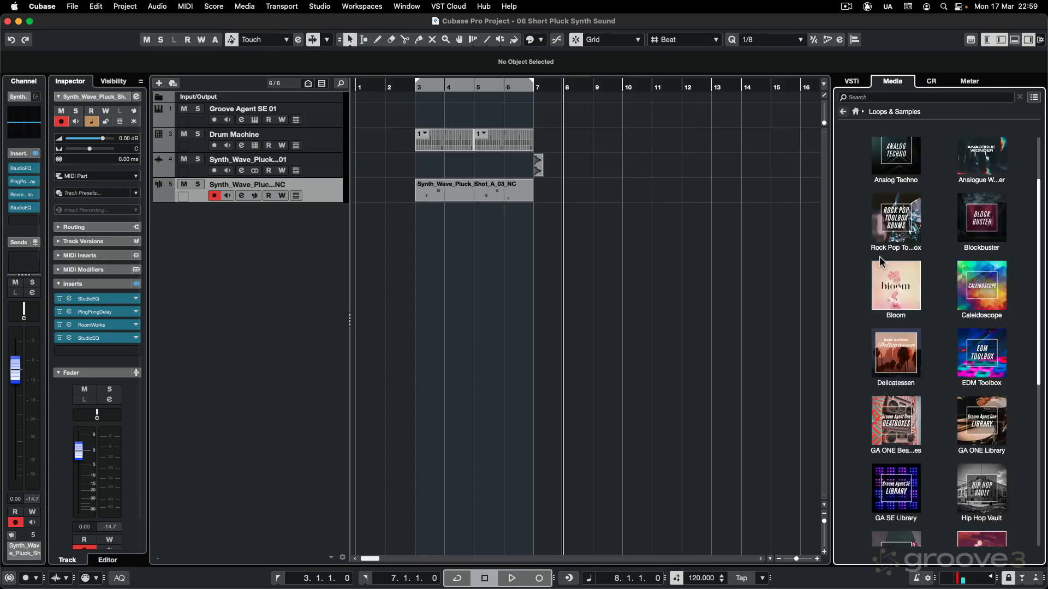
{"action": "left_click", "coordinate": [895, 374]}
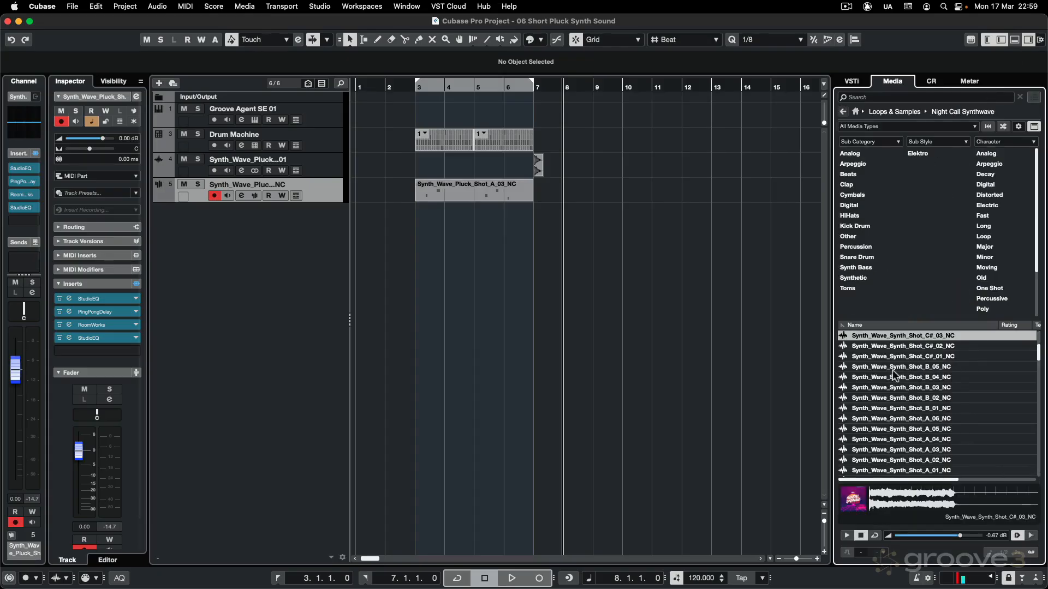
{"action": "scroll", "coordinate": [908, 387], "scroll_direction": "up", "scroll_amount": 3}
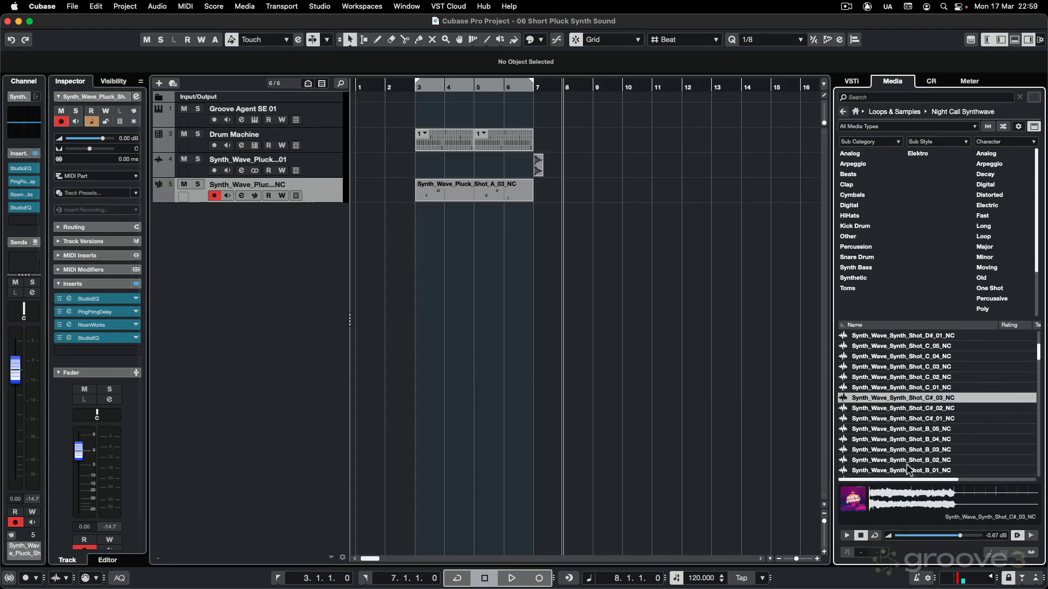
{"action": "left_click", "coordinate": [847, 536]}
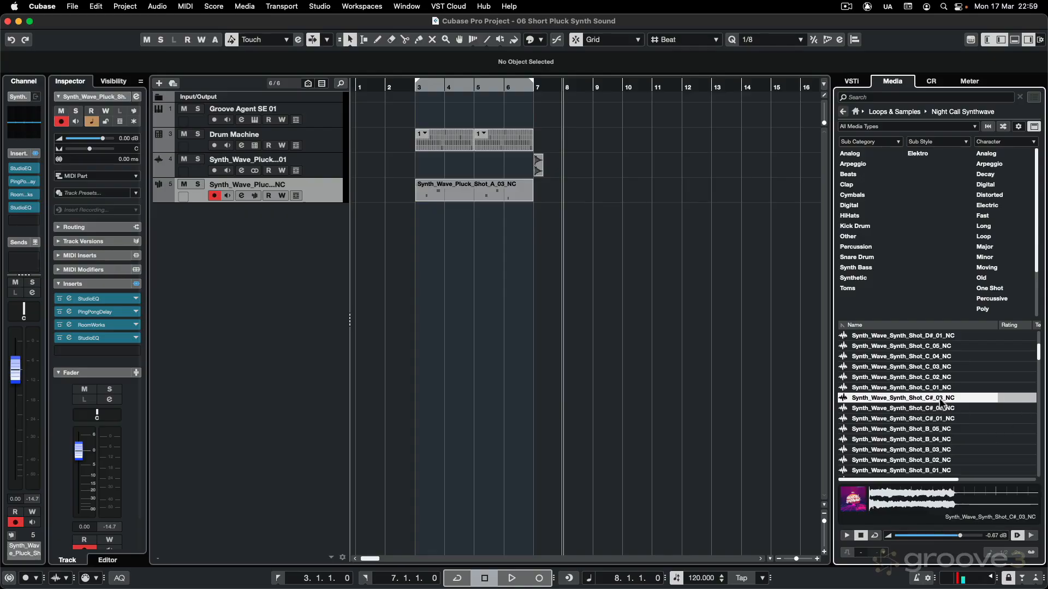
Place Synth_Wave_Synth_Shot_C#_03_NC on a new audio track at bar 8 and create a sampler track from the same sample.
{"action": "mouse_move", "coordinate": [940, 402]}
{"action": "left_mouse_down"}
{"action": "mouse_move", "coordinate": [726, 316]}
{"action": "mouse_move", "coordinate": [576, 239]}
{"action": "mouse_move", "coordinate": [563, 221]}
{"action": "left_mouse_up"}
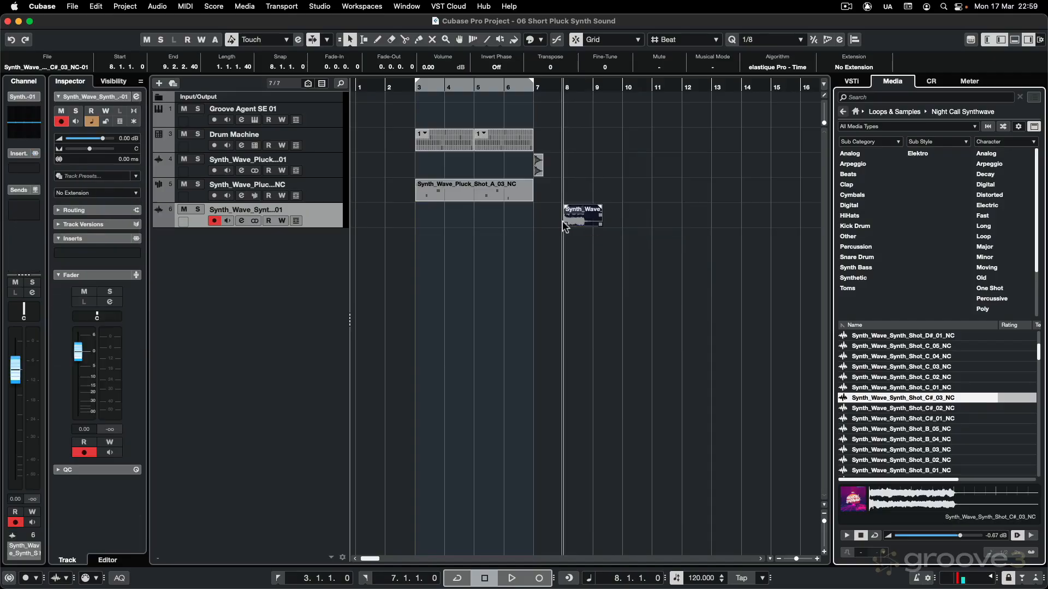
{"action": "right_click", "coordinate": [897, 400]}
{"action": "left_click", "coordinate": [927, 406]}
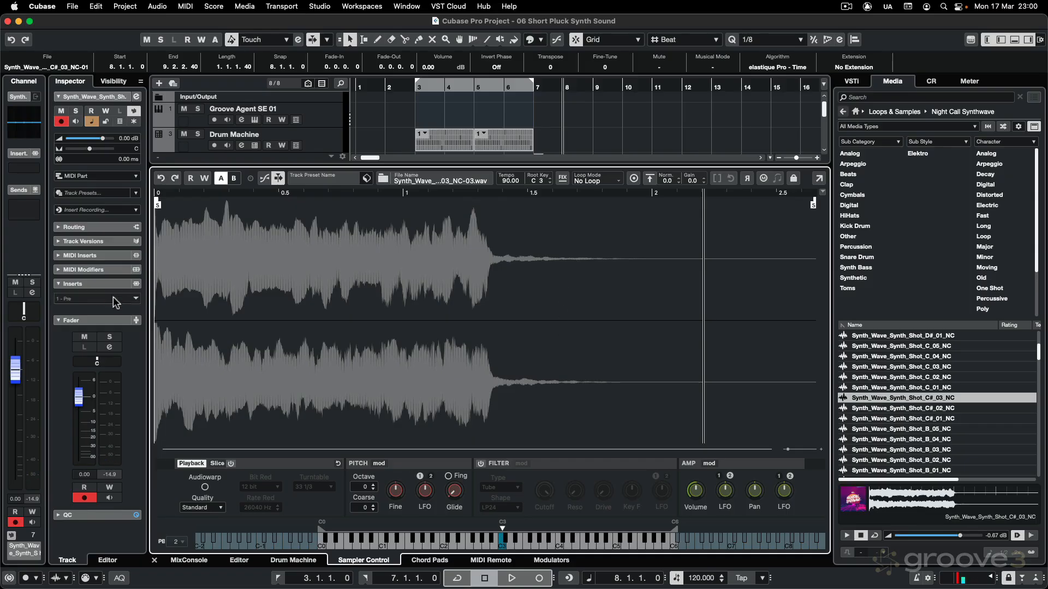
Insert StudioEQ in the first insert slot of the new synth sampler track.
{"action": "left_click", "coordinate": [137, 299]}
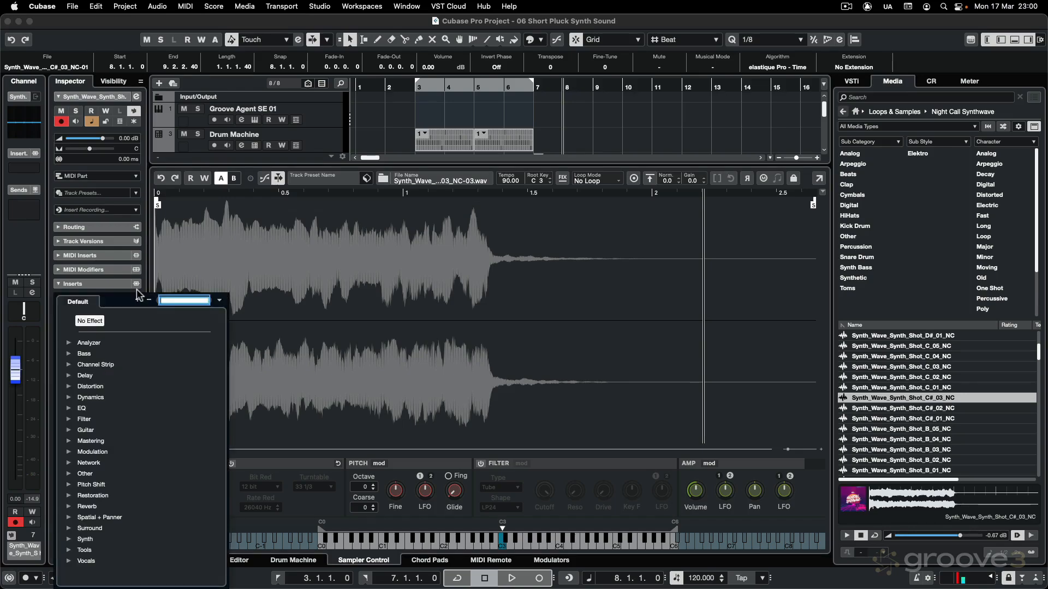
{"action": "type", "text": "studio"}
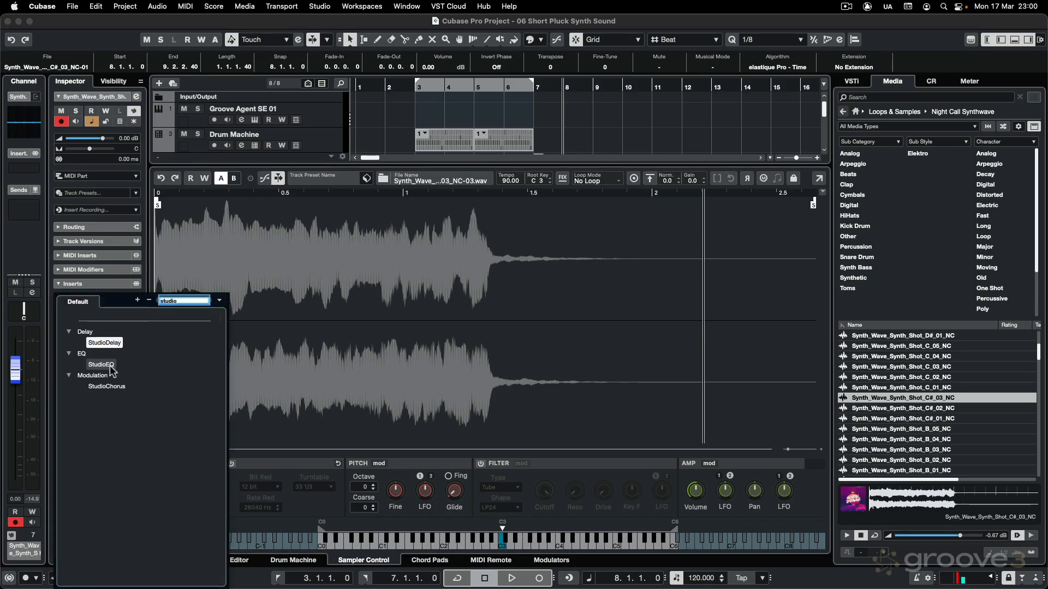
{"action": "left_click", "coordinate": [101, 365]}
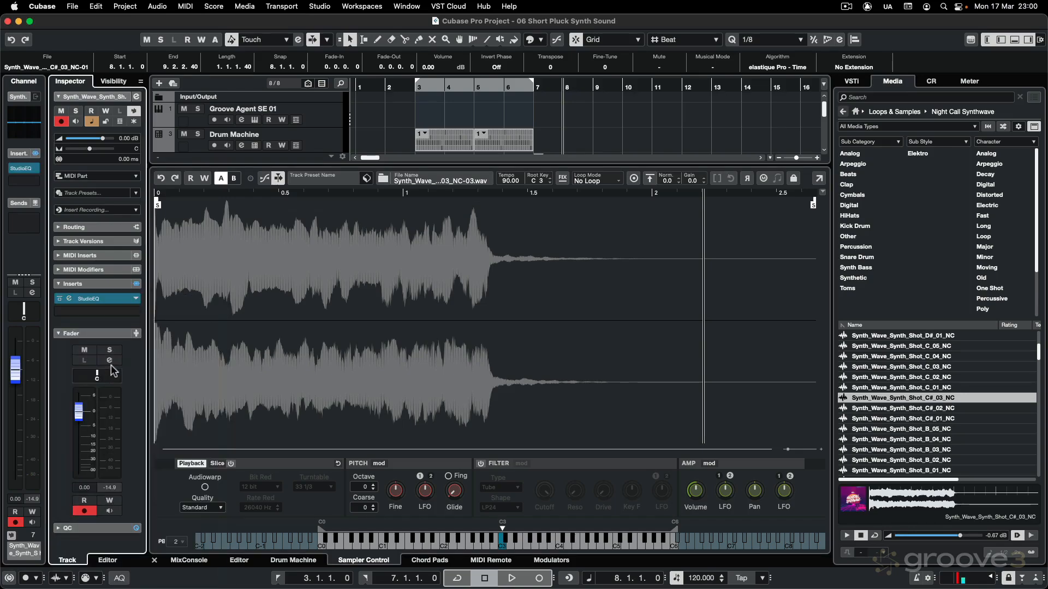
Check the synth sample's pitch in the StudioEQ spectrum, set its root key to C#3 and reopen StudioEQ.
{"action": "left_click", "coordinate": [70, 298]}
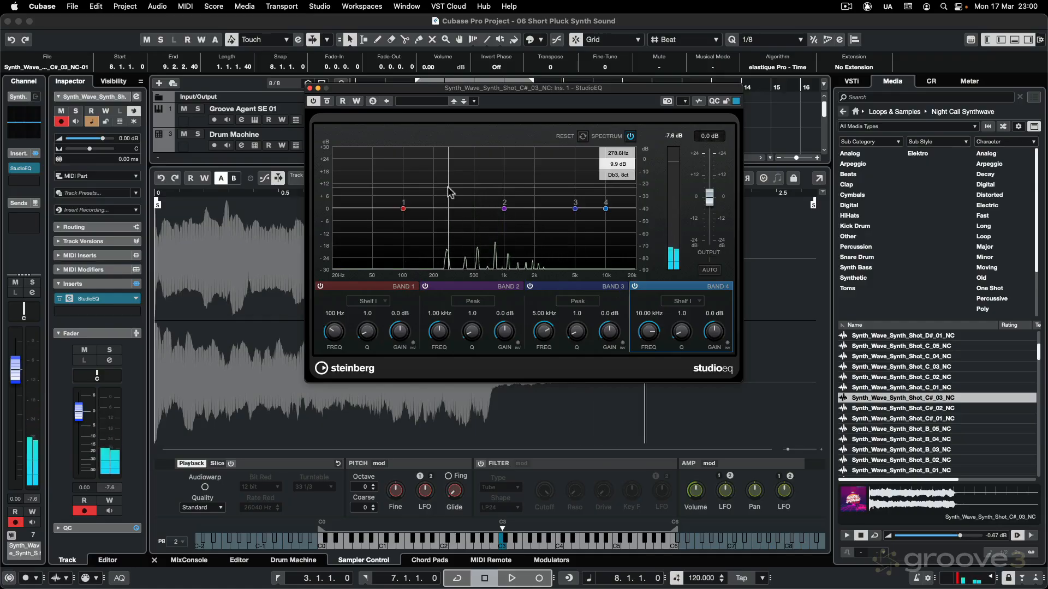
{"action": "left_click", "coordinate": [309, 87]}
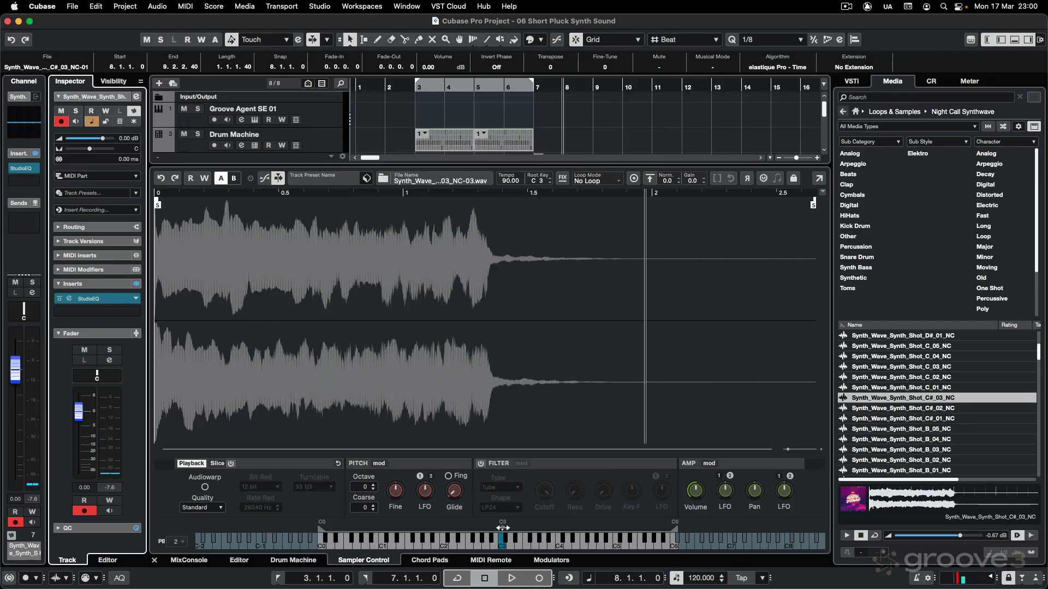
{"action": "left_click_drag", "start_coordinate": [502, 527], "coordinate": [505, 527]}
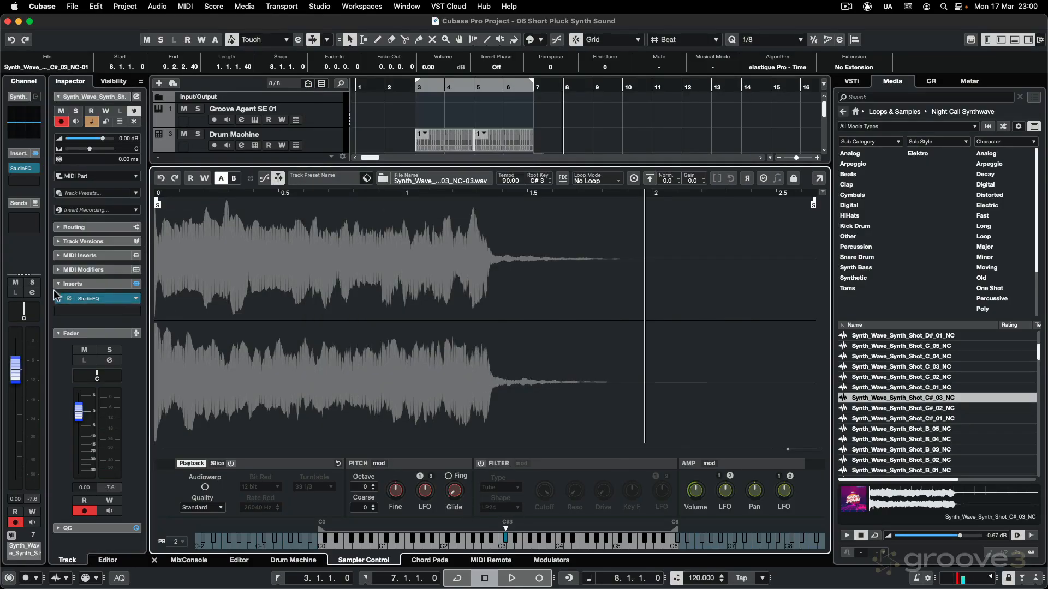
{"action": "left_click", "coordinate": [68, 299]}
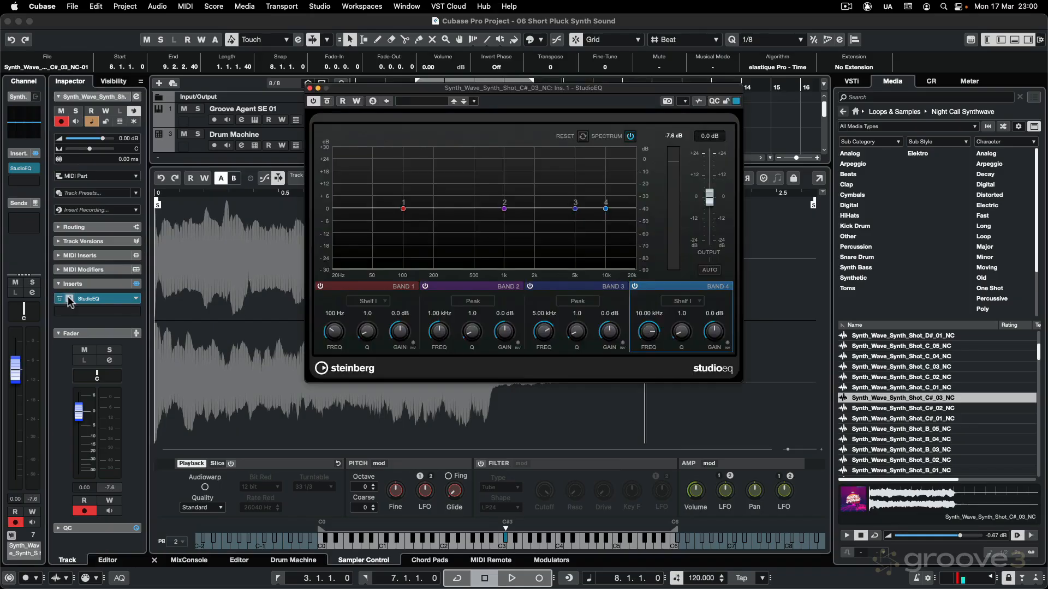
Set the synth sampler's loop mode to Alternate and place the sustain loop from about 0.3 s to 0.8 s.
{"action": "left_click", "coordinate": [309, 88]}
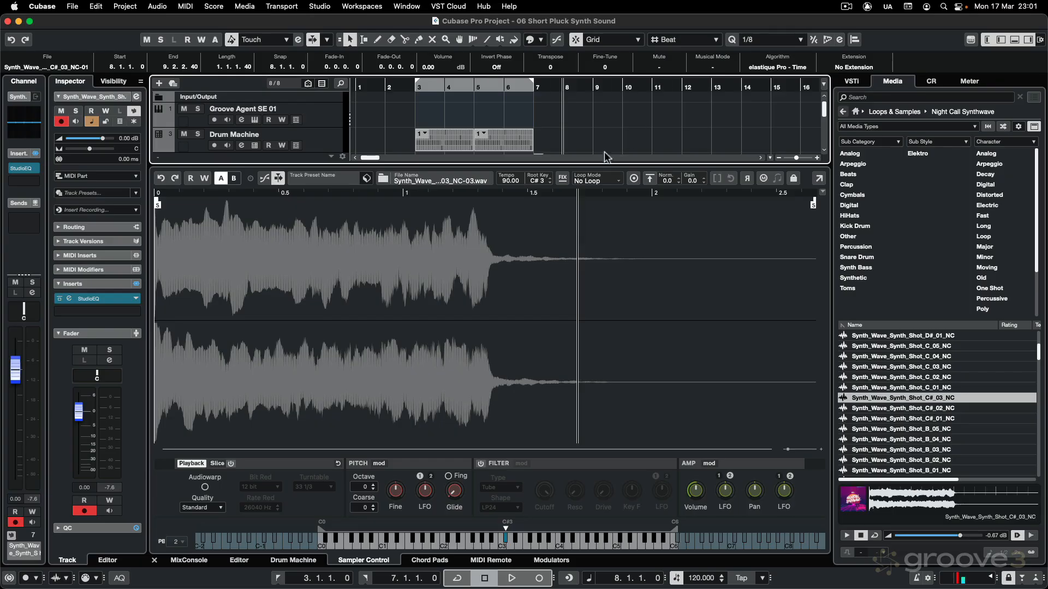
{"action": "left_click", "coordinate": [617, 179]}
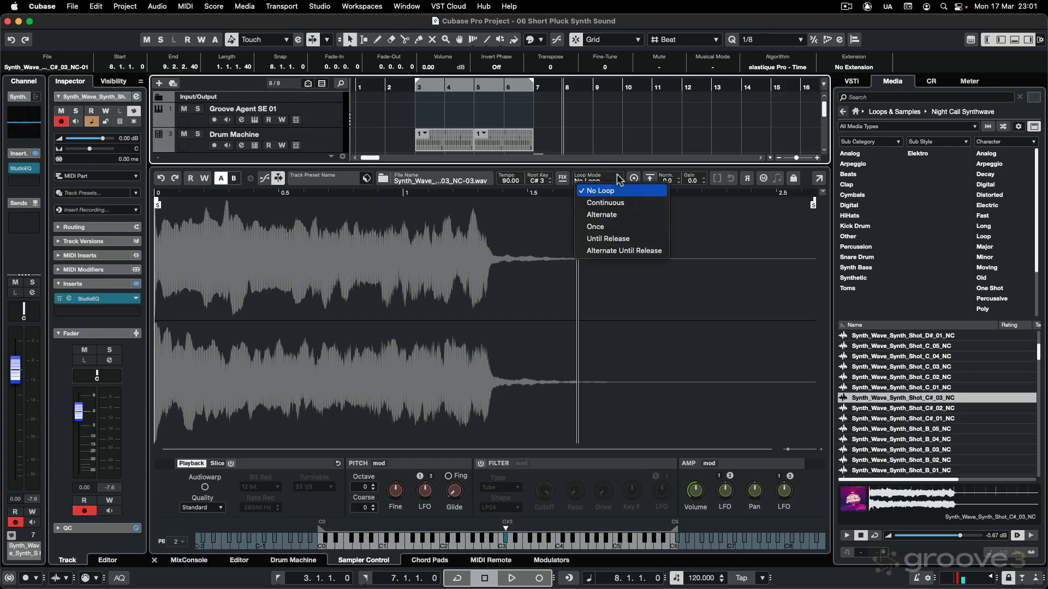
{"action": "left_click", "coordinate": [601, 217]}
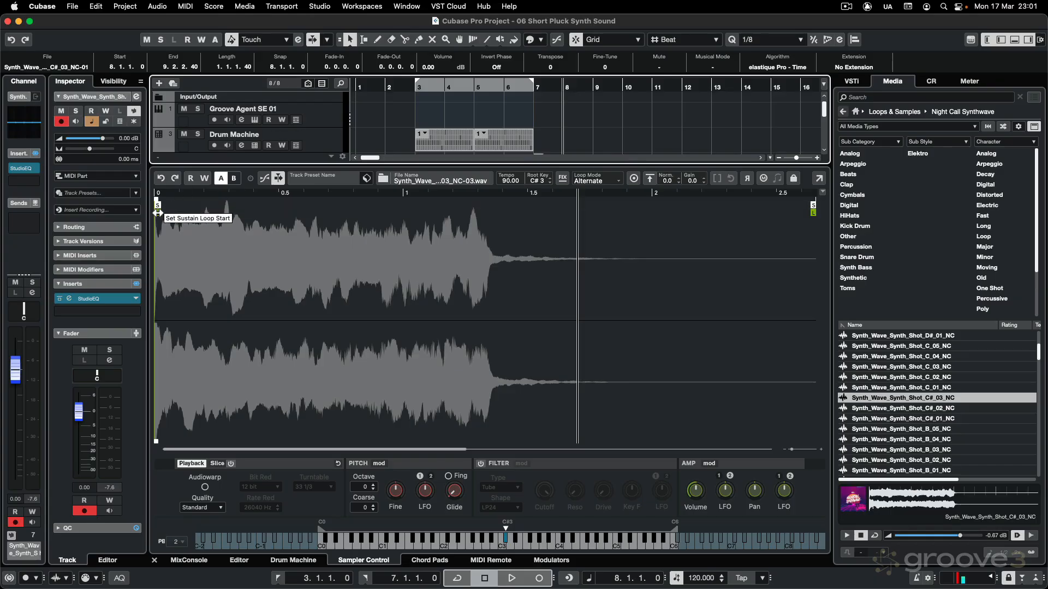
{"action": "left_click_drag", "start_coordinate": [158, 213], "coordinate": [232, 215]}
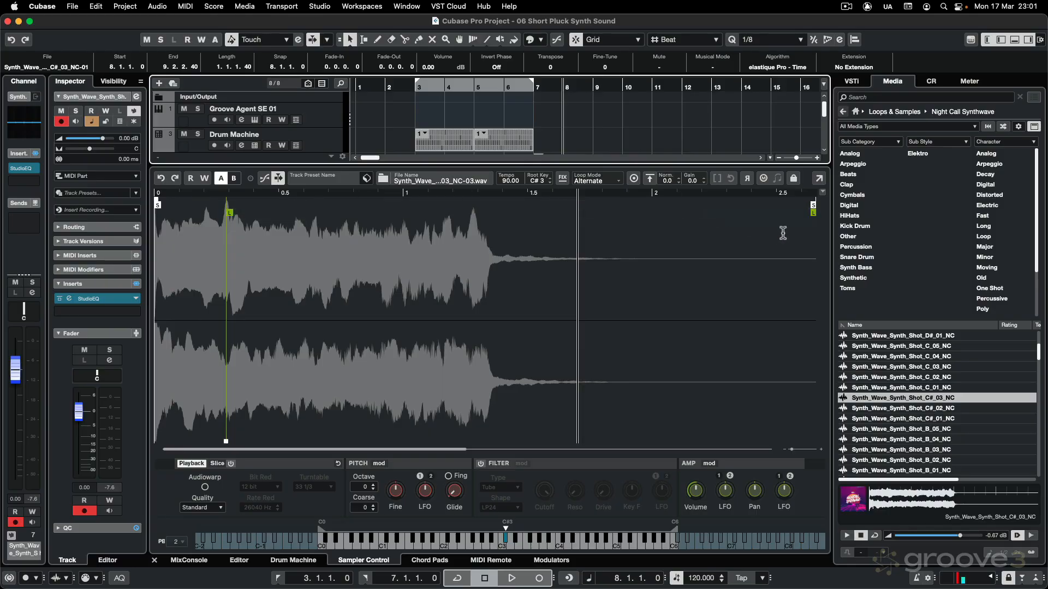
{"action": "left_click_drag", "start_coordinate": [814, 213], "coordinate": [345, 215]}
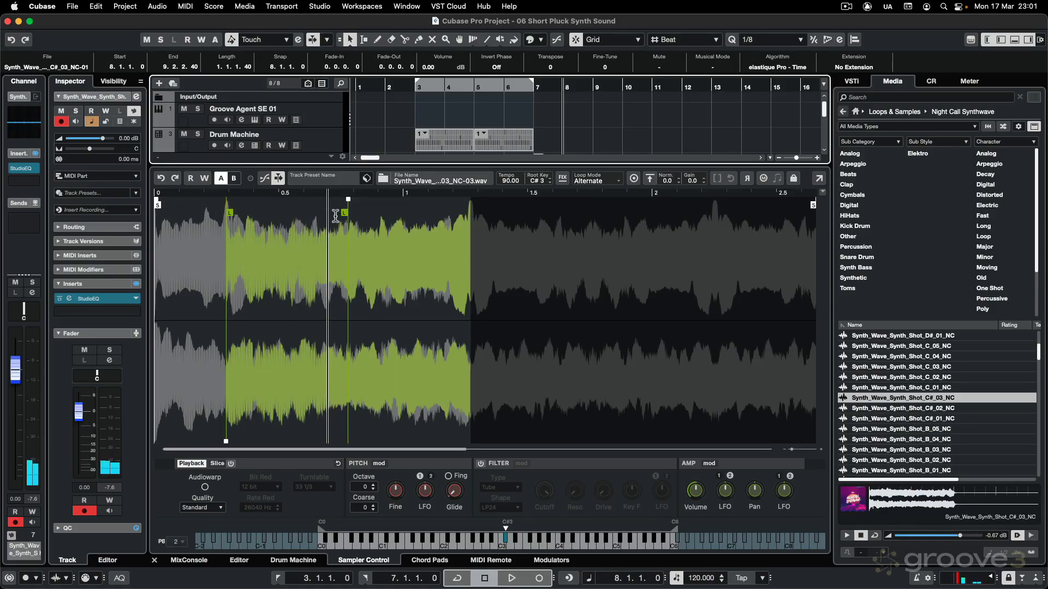
Add a short crossfade to the sustain loop, try longer loop ends, and settle the loop end at about 0.8 s.
{"action": "left_click_drag", "start_coordinate": [348, 200], "coordinate": [334, 201]}
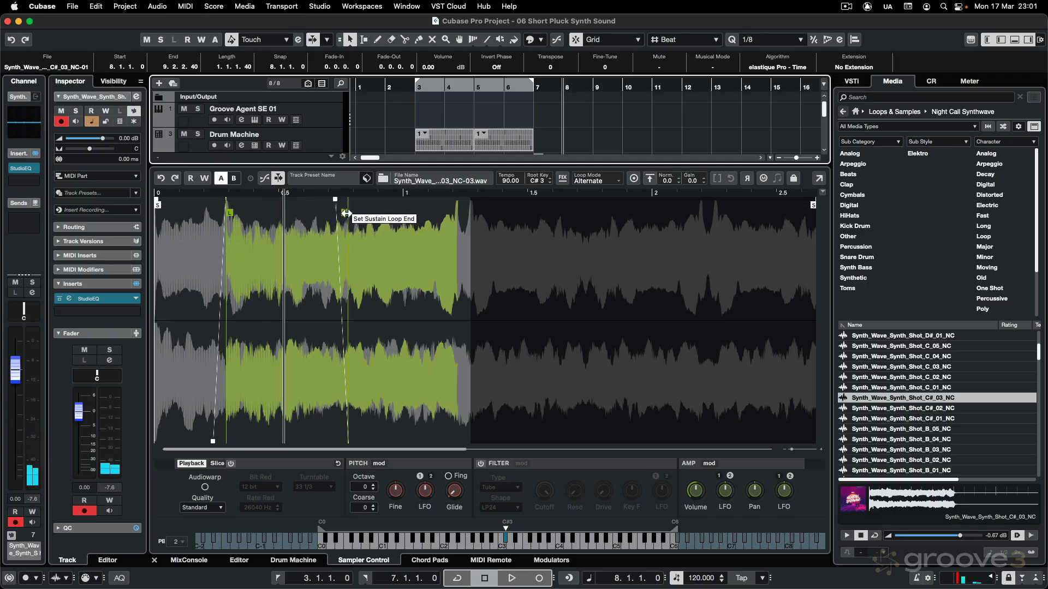
{"action": "left_click_drag", "start_coordinate": [342, 217], "coordinate": [430, 222]}
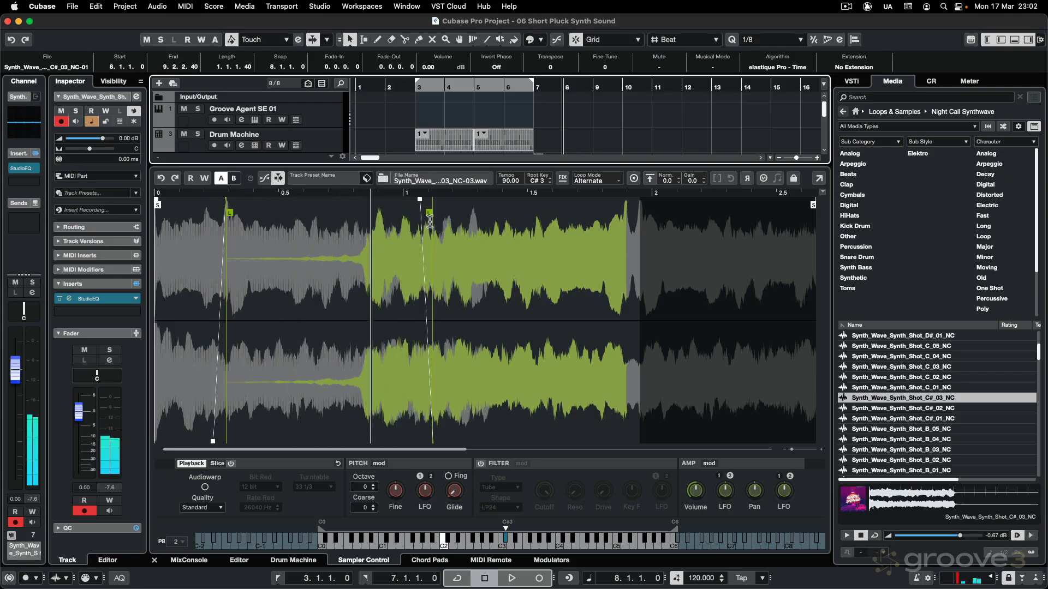
{"action": "mouse_move", "coordinate": [430, 215]}
{"action": "left_mouse_down"}
{"action": "mouse_move", "coordinate": [533, 219]}
{"action": "mouse_move", "coordinate": [483, 218]}
{"action": "left_mouse_up"}
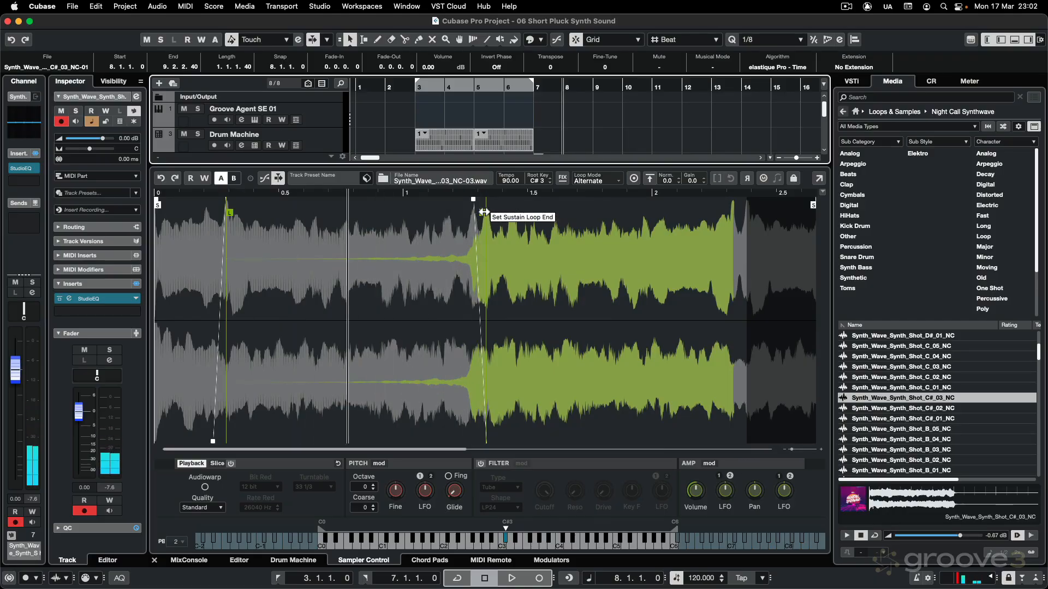
{"action": "left_click_drag", "start_coordinate": [483, 213], "coordinate": [356, 213]}
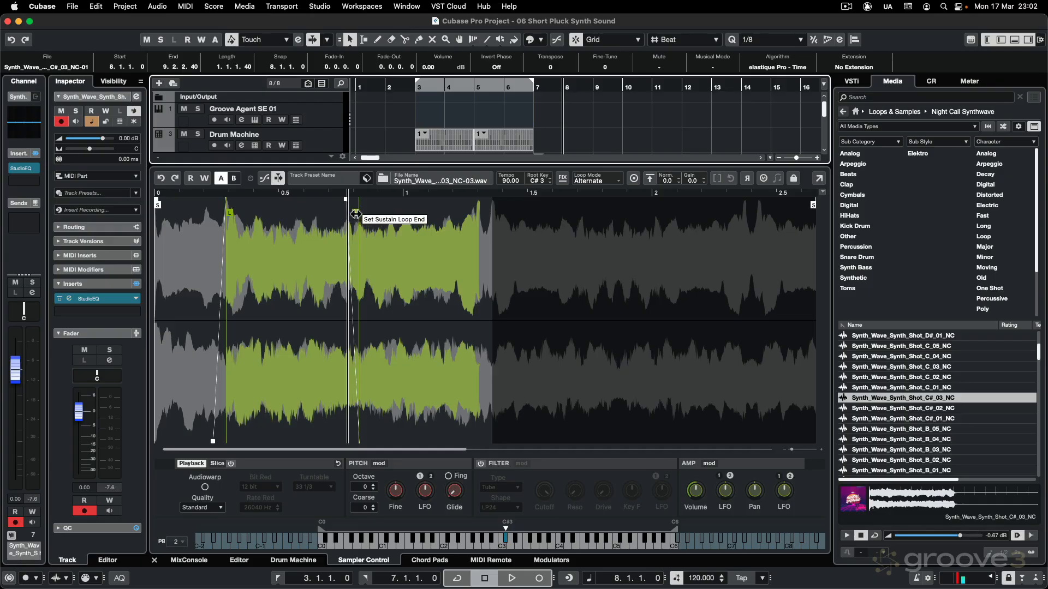
{"action": "left_click_drag", "start_coordinate": [357, 213], "coordinate": [360, 214]}
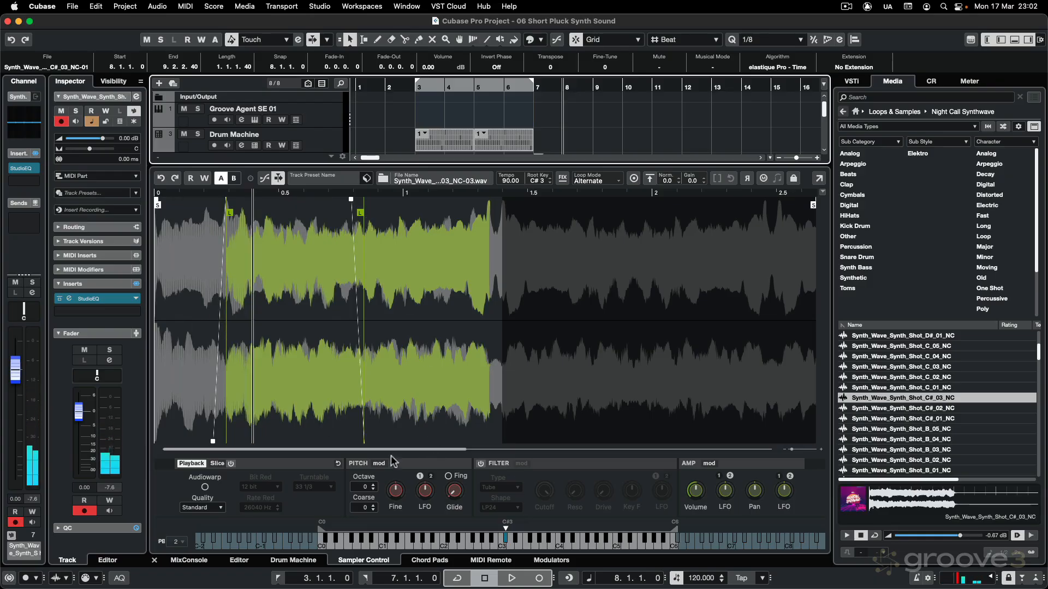
Try different pitch Glide amounts on the synth sampler and set Glide to 26.
{"action": "mouse_move", "coordinate": [461, 493]}
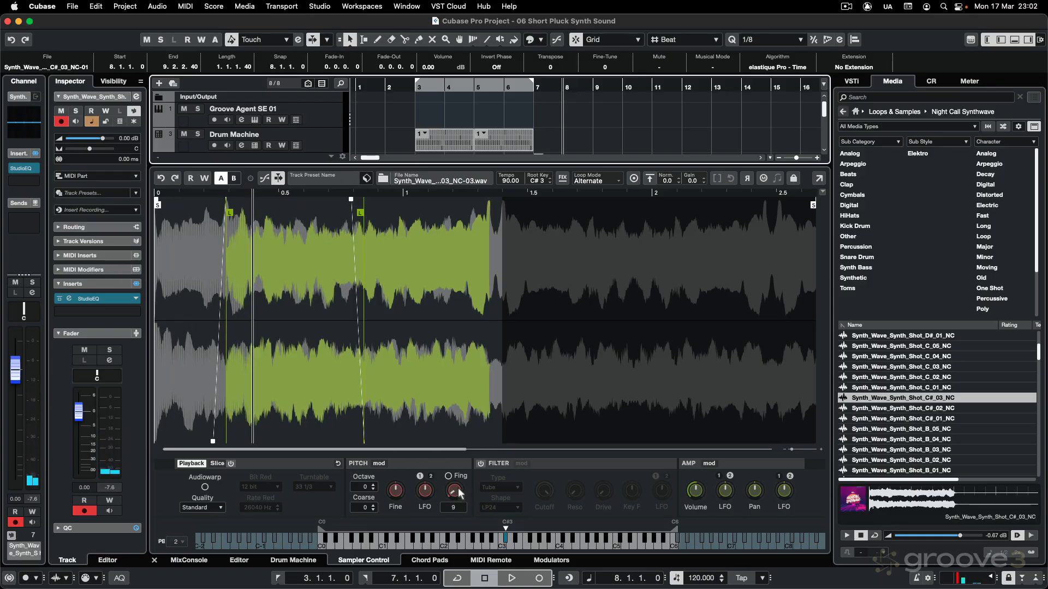
{"action": "left_click_drag", "start_coordinate": [458, 491], "coordinate": [459, 490]}
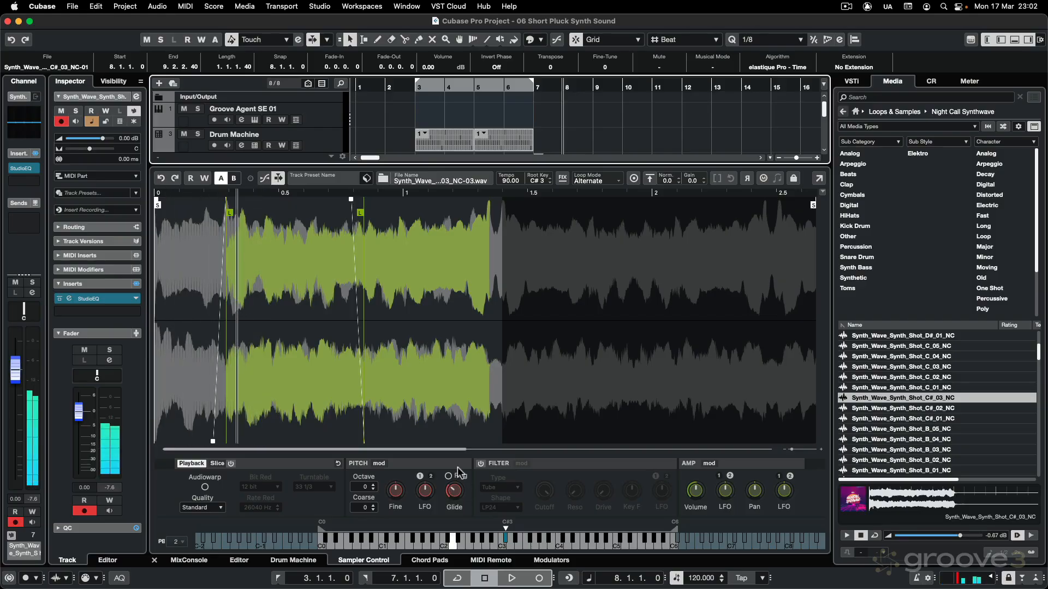
{"action": "left_click_drag", "start_coordinate": [451, 488], "coordinate": [451, 513]}
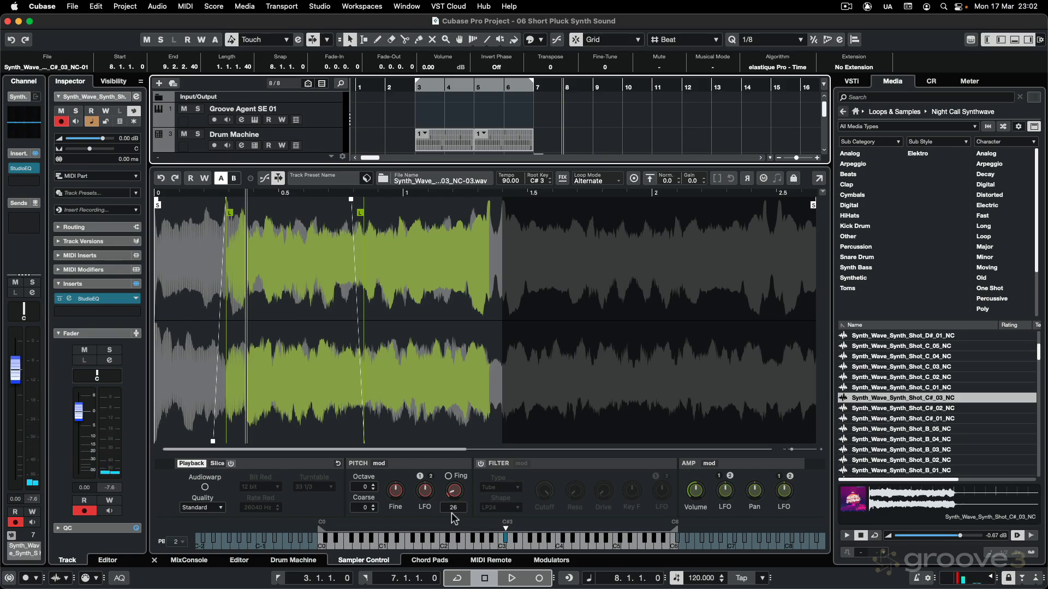
Enable the sampler's filter with the BP12 shape, setting cutoff to 2650 and drive to 31.5 with some added resonance.
{"action": "left_click", "coordinate": [478, 463]}
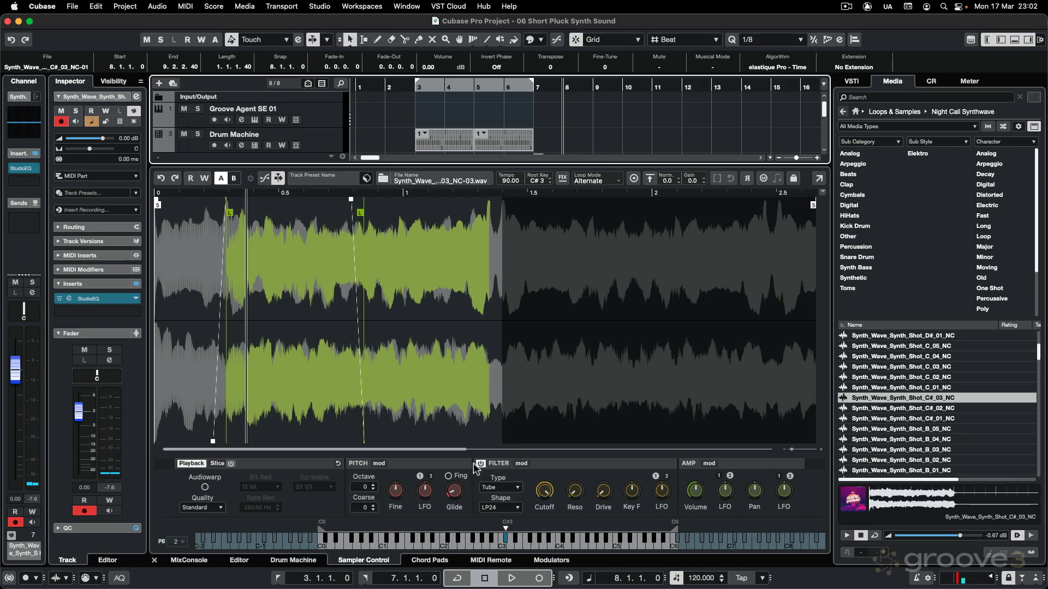
{"action": "left_click", "coordinate": [507, 508]}
{"action": "left_click", "coordinate": [513, 566]}
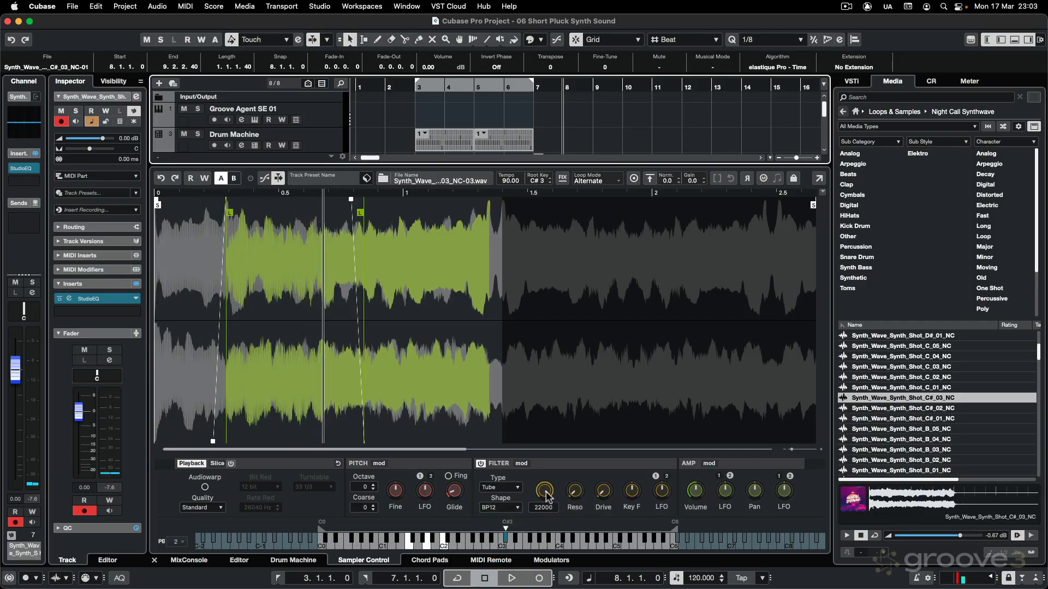
{"action": "left_click_drag", "start_coordinate": [545, 491], "coordinate": [538, 512]}
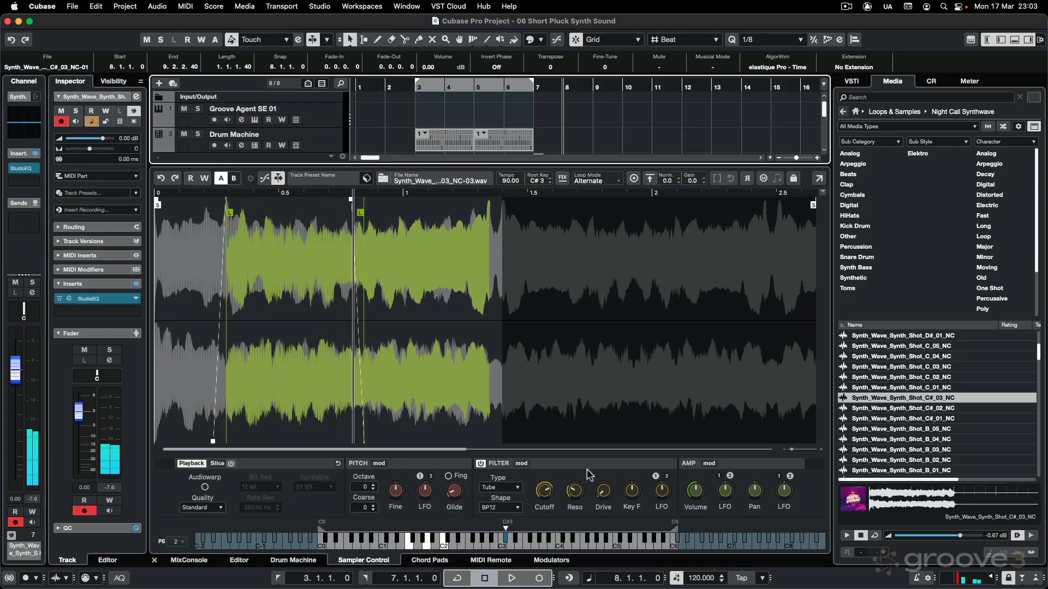
{"action": "mouse_move", "coordinate": [601, 476]}
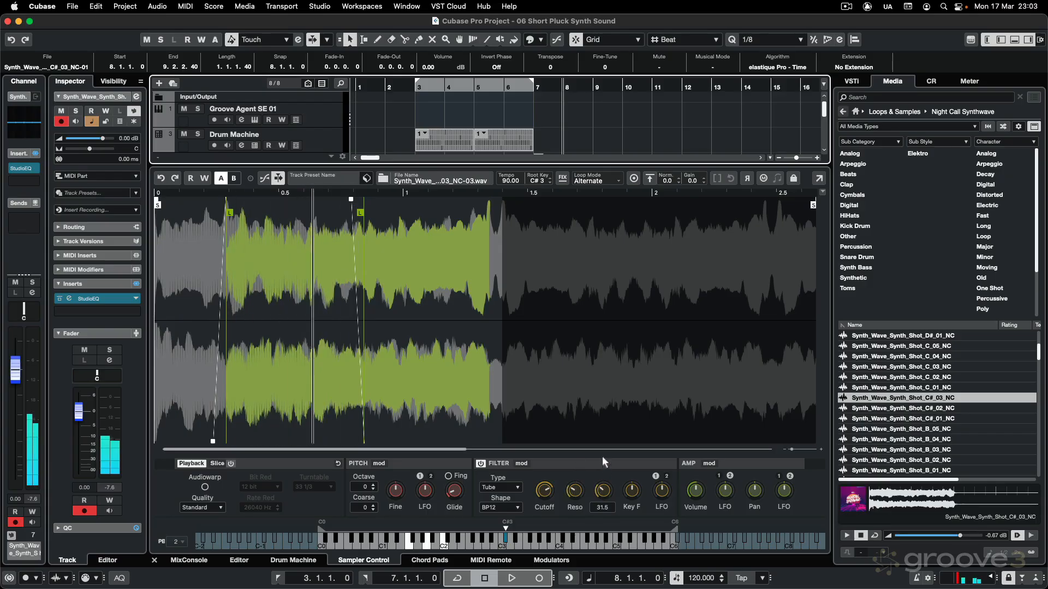
{"action": "mouse_move", "coordinate": [577, 494]}
{"action": "scroll", "coordinate": [576, 494], "scroll_direction": "down", "scroll_amount": 1}
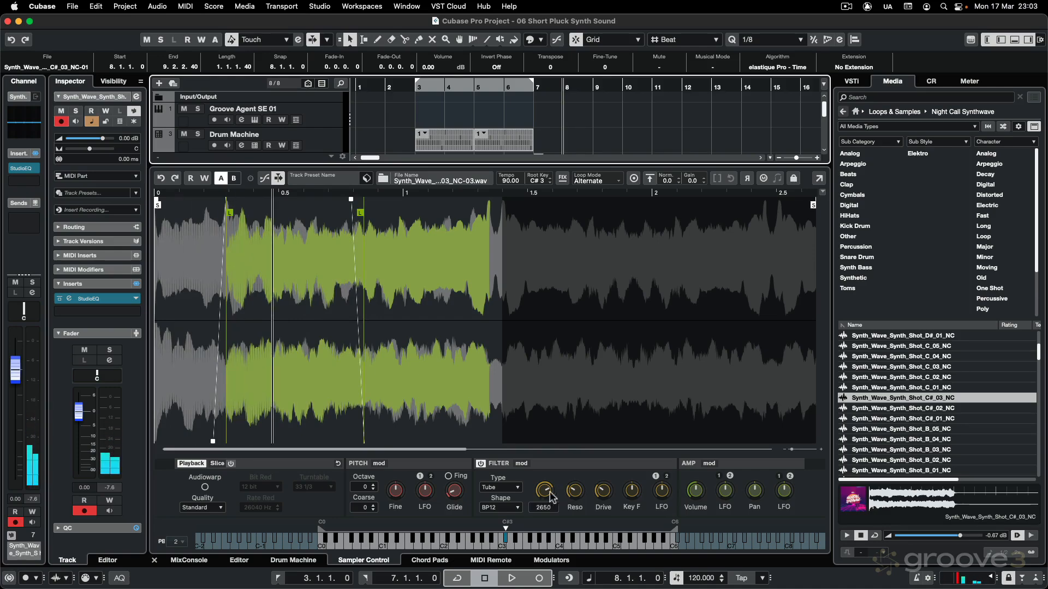
Shape the amp envelope with the sustain node at 334 ms and a release of about 0.78 s.
{"action": "left_click", "coordinate": [707, 463]}
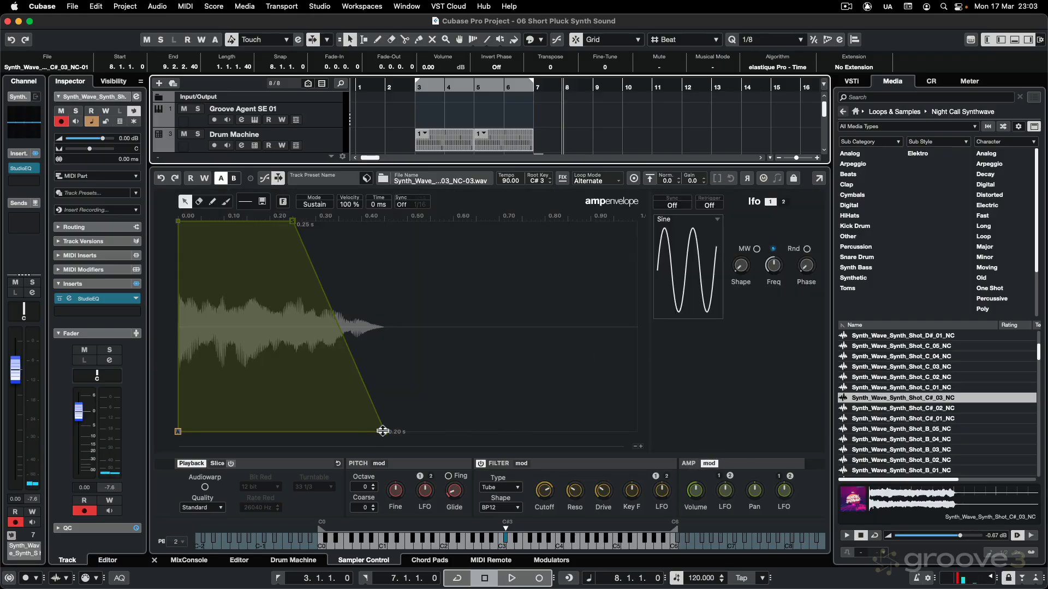
{"action": "left_click_drag", "start_coordinate": [383, 431], "coordinate": [644, 422]}
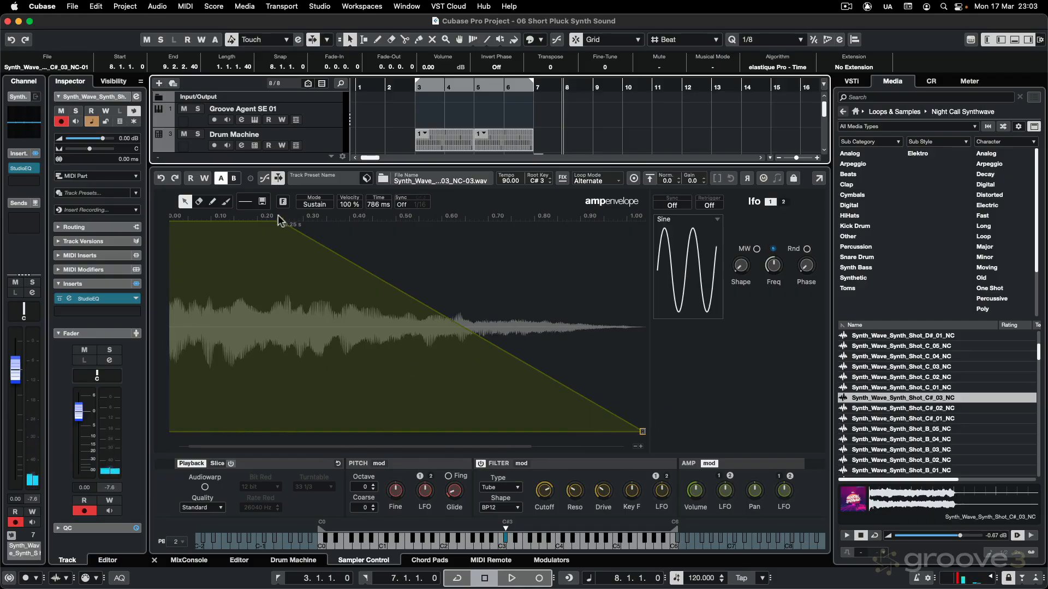
{"action": "left_click_drag", "start_coordinate": [278, 217], "coordinate": [318, 221]}
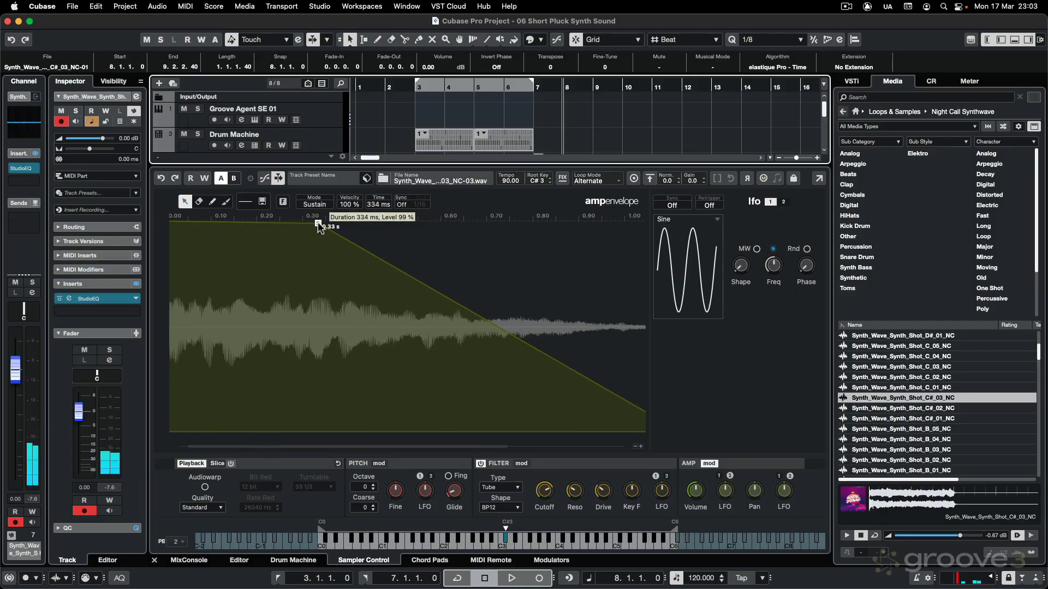
{"action": "left_click", "coordinate": [634, 447]}
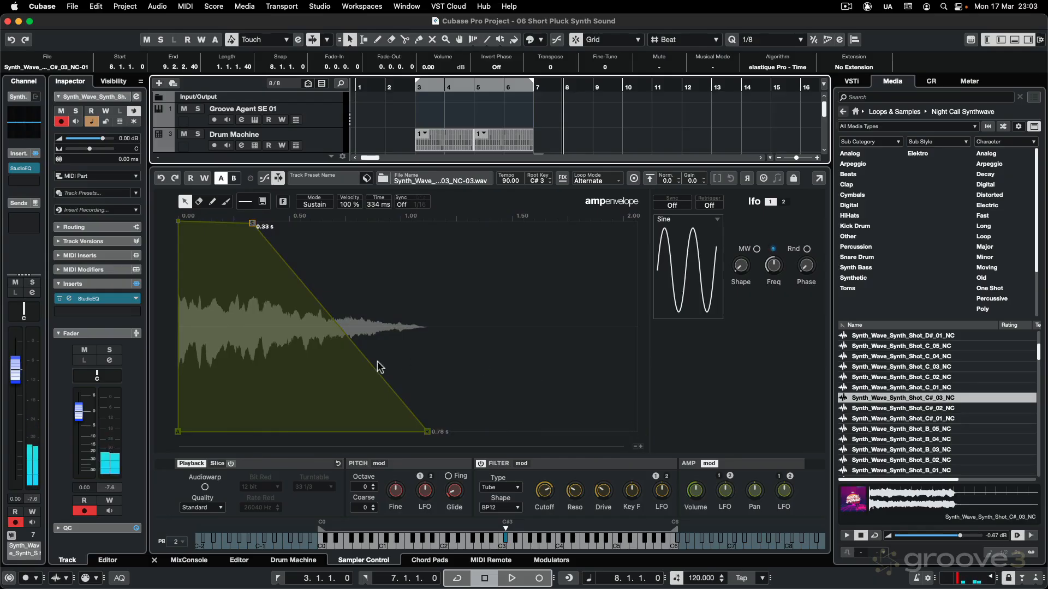
Insert PingPongDelay in the synth sampler track's second insert slot and open its settings.
{"action": "left_click", "coordinate": [126, 311]}
{"action": "type", "text": "ping"}
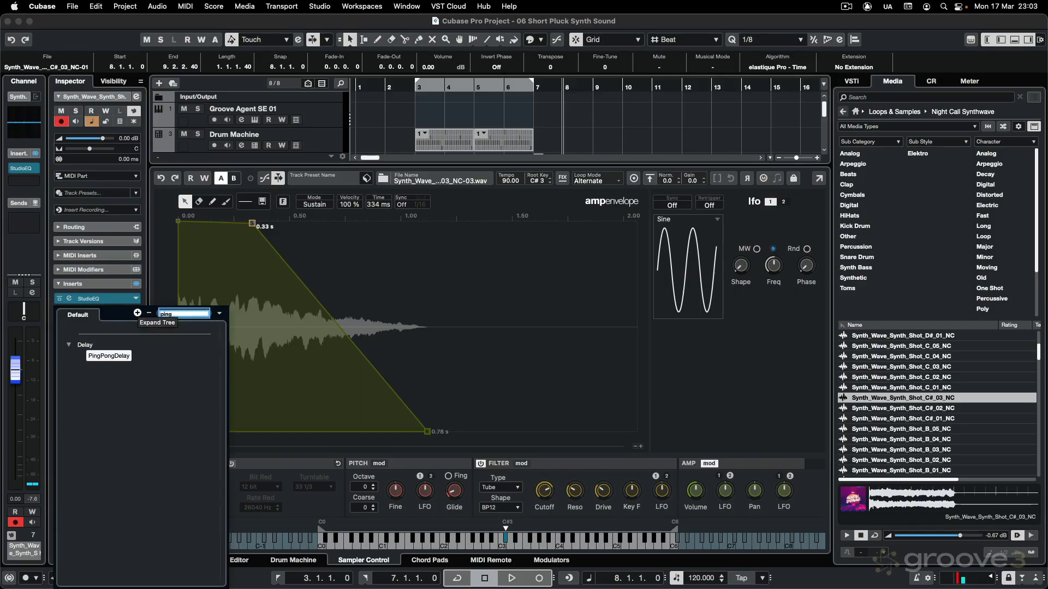
{"action": "left_click", "coordinate": [130, 355]}
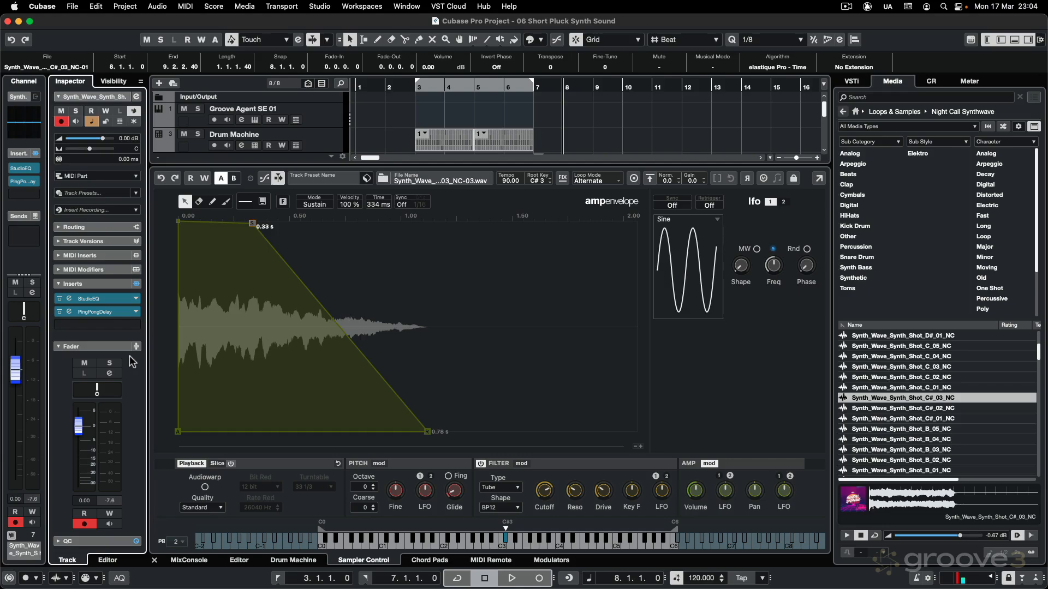
{"action": "left_click", "coordinate": [68, 313]}
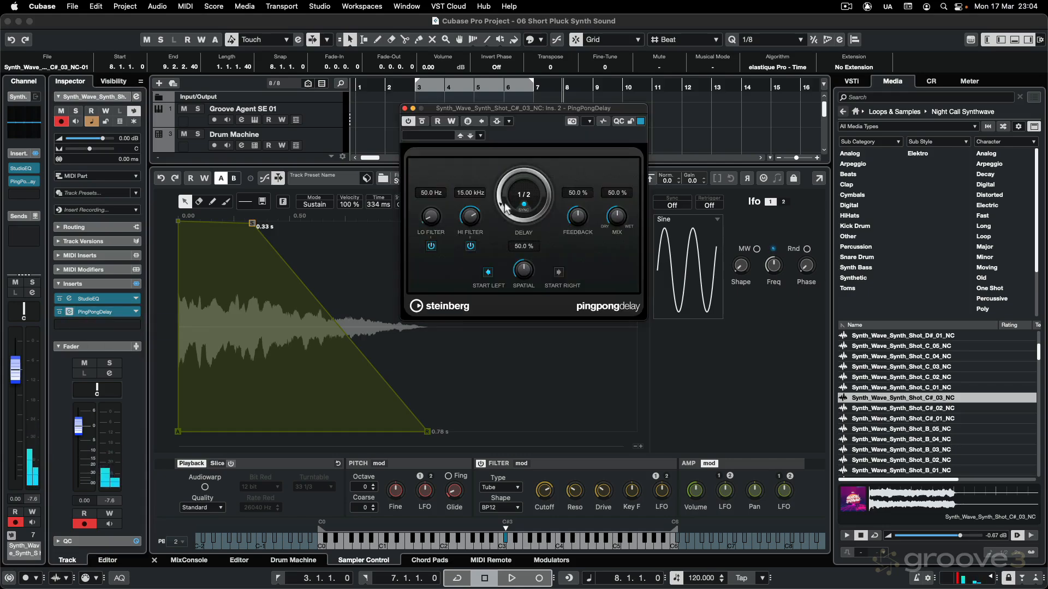
Set PingPongDelay to 1/8 delay, 302.8 Hz low filter, 16.60 kHz high filter, 64.5% mix and 75% spatial, and close it.
{"action": "left_click_drag", "start_coordinate": [506, 209], "coordinate": [508, 192]}
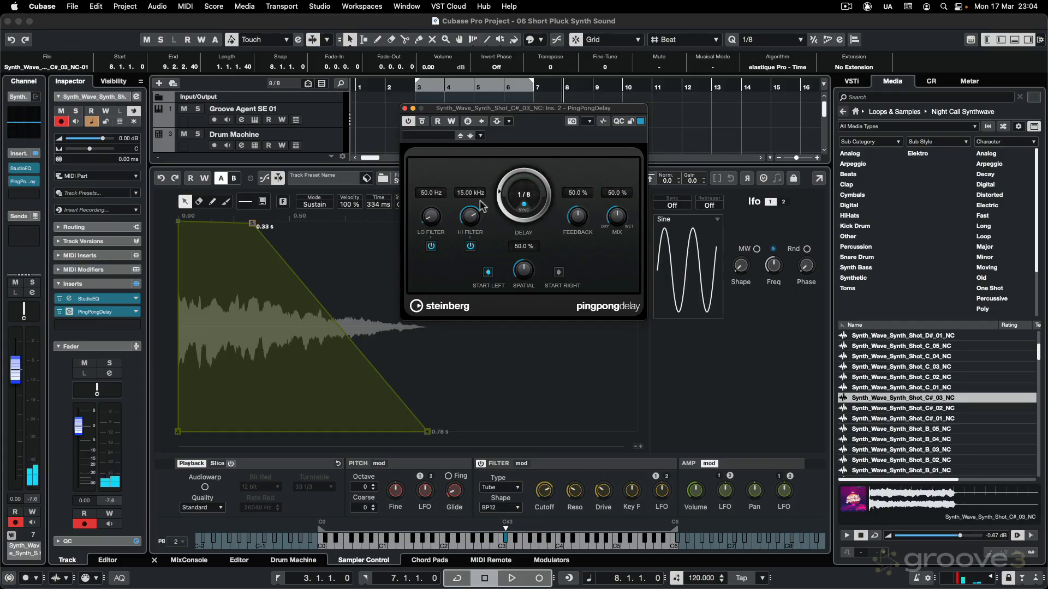
{"action": "left_click_drag", "start_coordinate": [431, 217], "coordinate": [472, 217]}
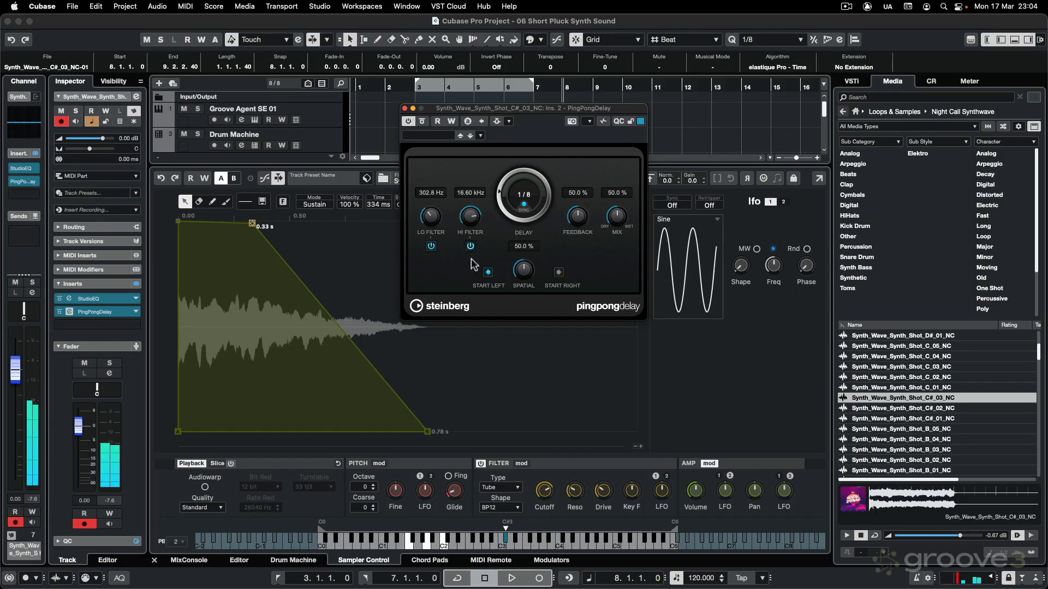
{"action": "left_click", "coordinate": [487, 274]}
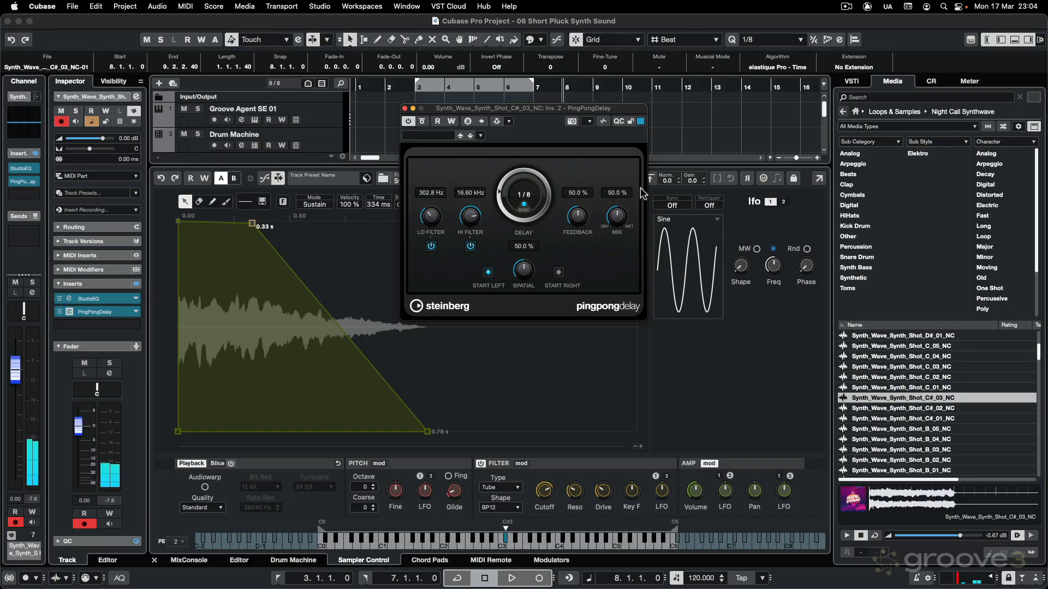
{"action": "left_click_drag", "start_coordinate": [621, 222], "coordinate": [622, 206]}
{"action": "left_click_drag", "start_coordinate": [522, 272], "coordinate": [526, 252]}
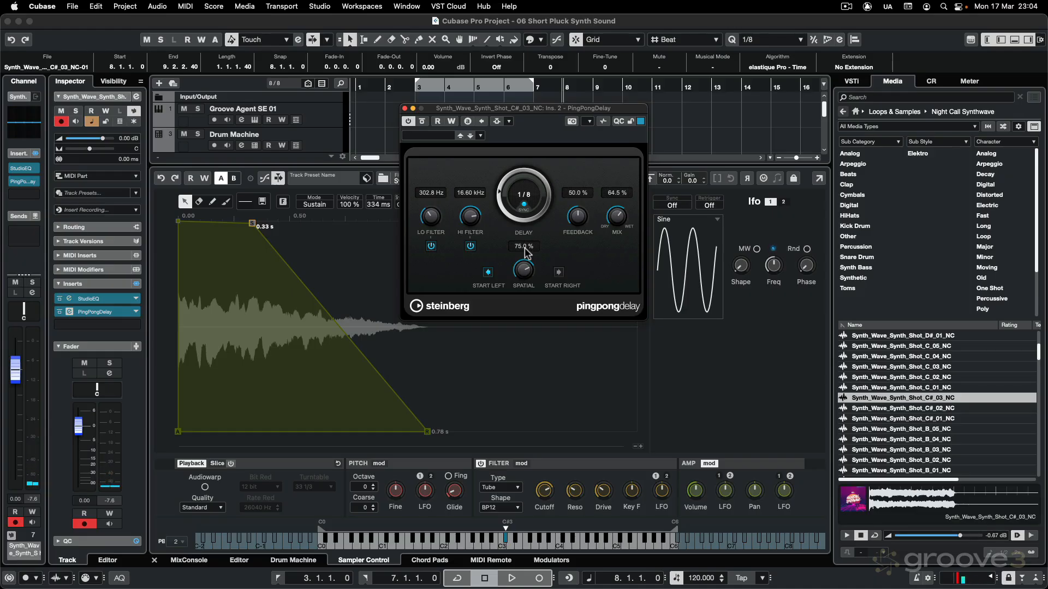
{"action": "left_click", "coordinate": [405, 108]}
Hide the sampler controls and record a MIDI chord part on the synth sampler track from bar 10 to about bar 18.
{"action": "key", "text": "alt+super+e"}
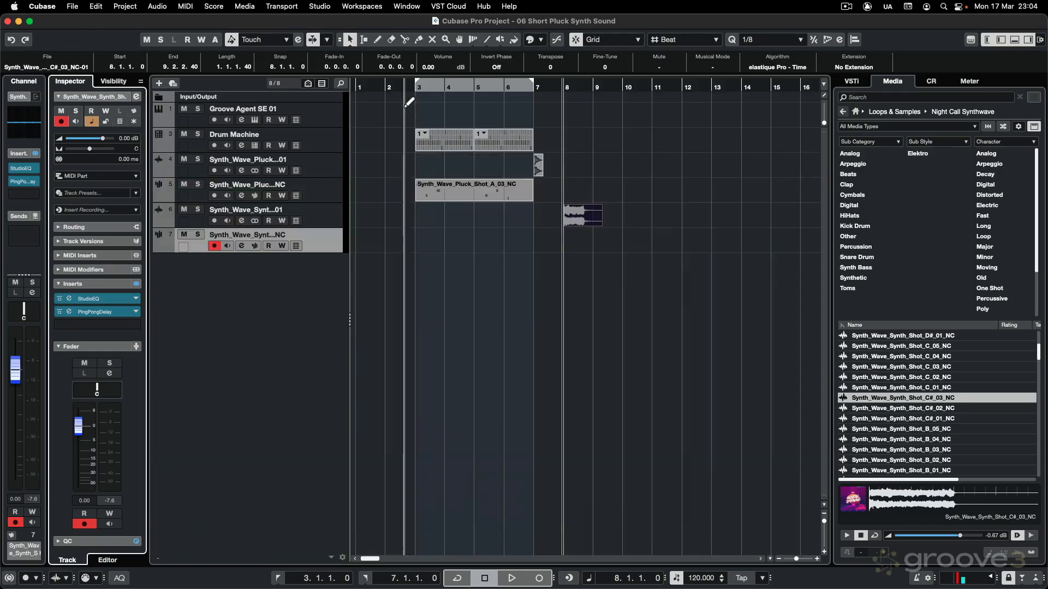
{"action": "left_click", "coordinate": [621, 86]}
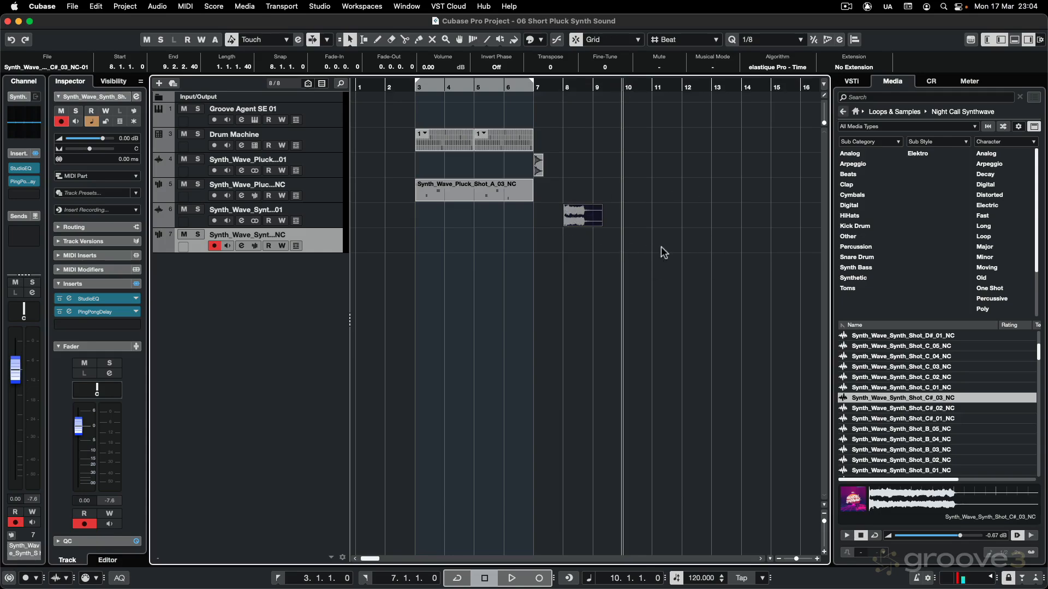
{"action": "key", "text": "KP_Multiply"}
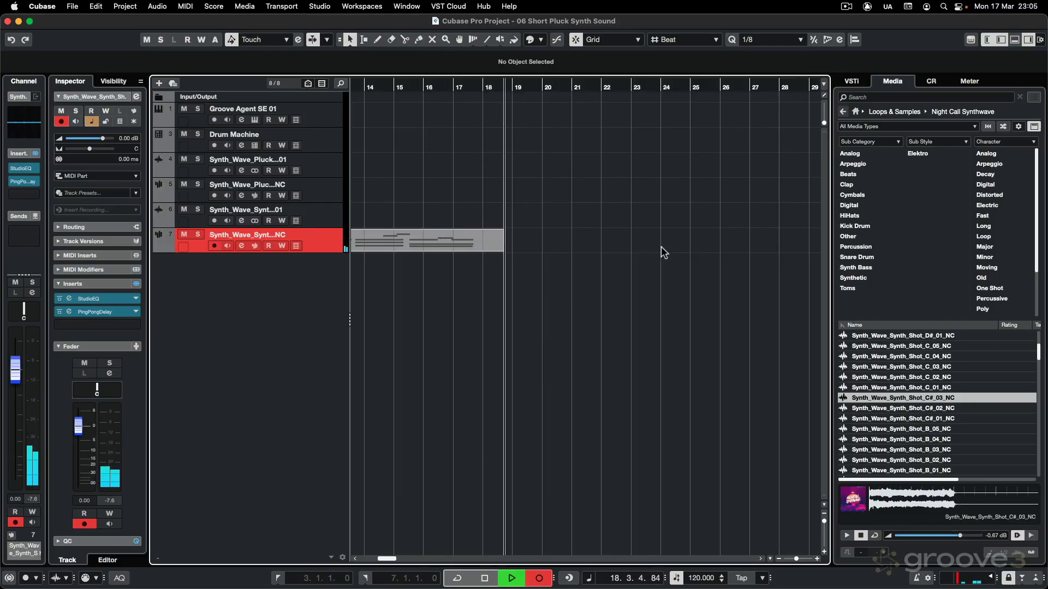
{"action": "key", "text": "space"}
Return the playhead to the start of the recorded synth part at bar 10 and reopen the track's sampler controls.
{"action": "scroll", "coordinate": [567, 292], "scroll_direction": "left", "scroll_amount": 6}
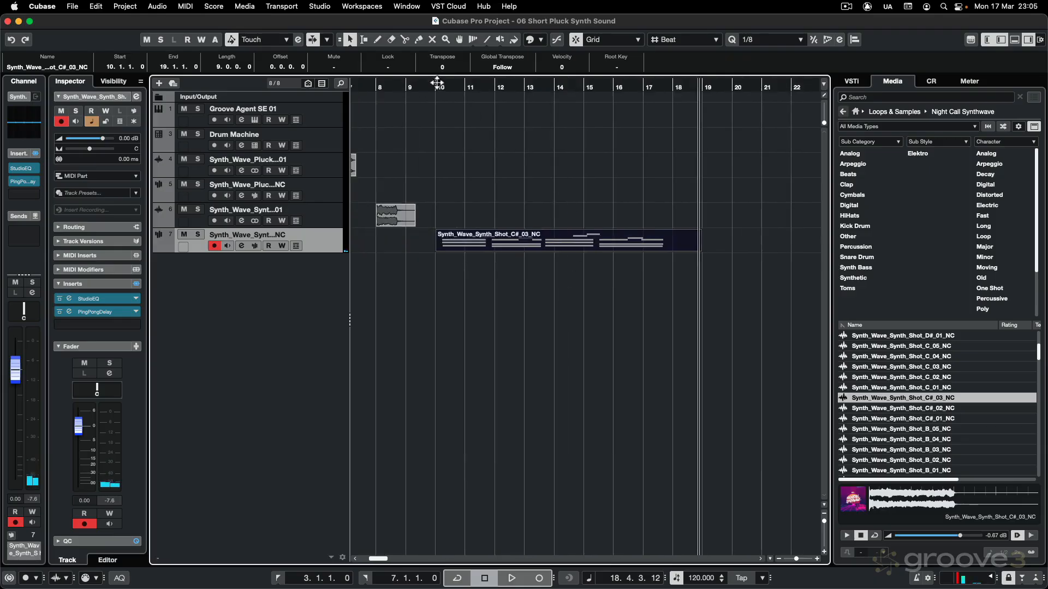
{"action": "left_click", "coordinate": [442, 86]}
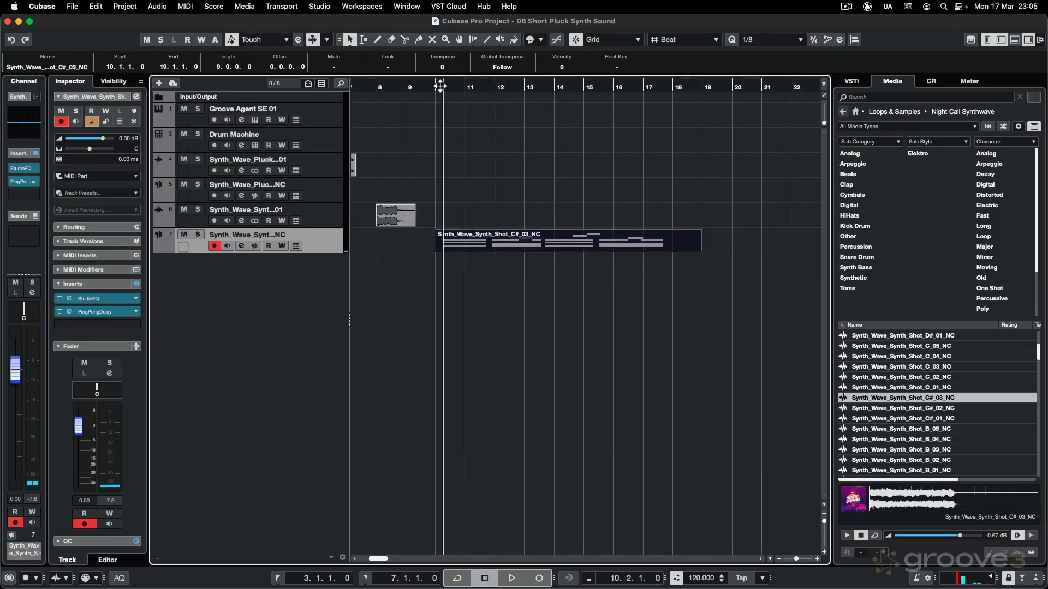
{"action": "left_click", "coordinate": [254, 246]}
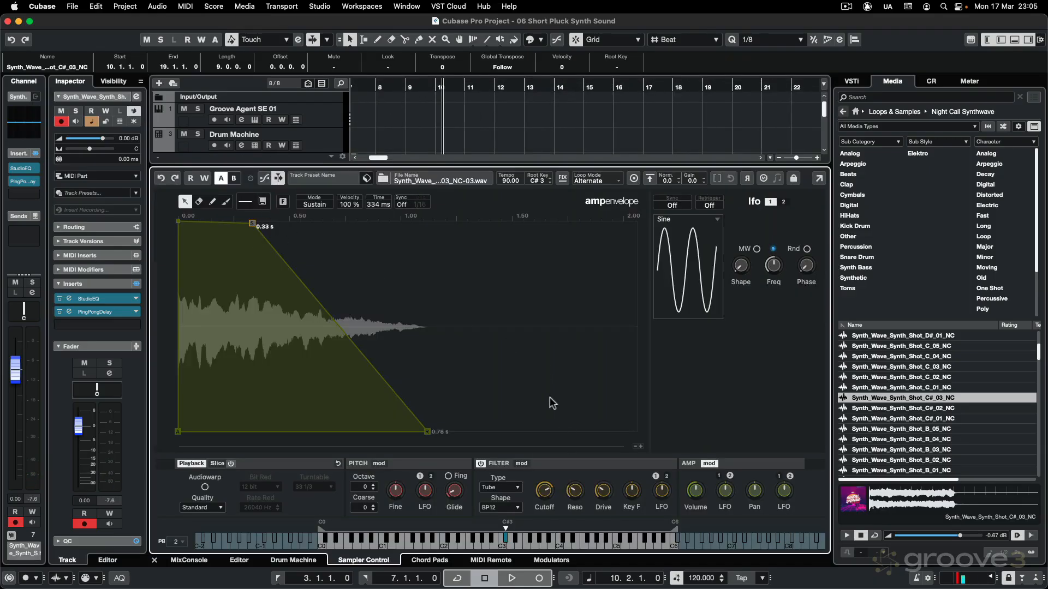
Play back the recorded synth part and lengthen the final segment of its amp envelope to 908 ms.
{"action": "key", "text": "space"}
{"action": "mouse_move", "coordinate": [545, 502]}
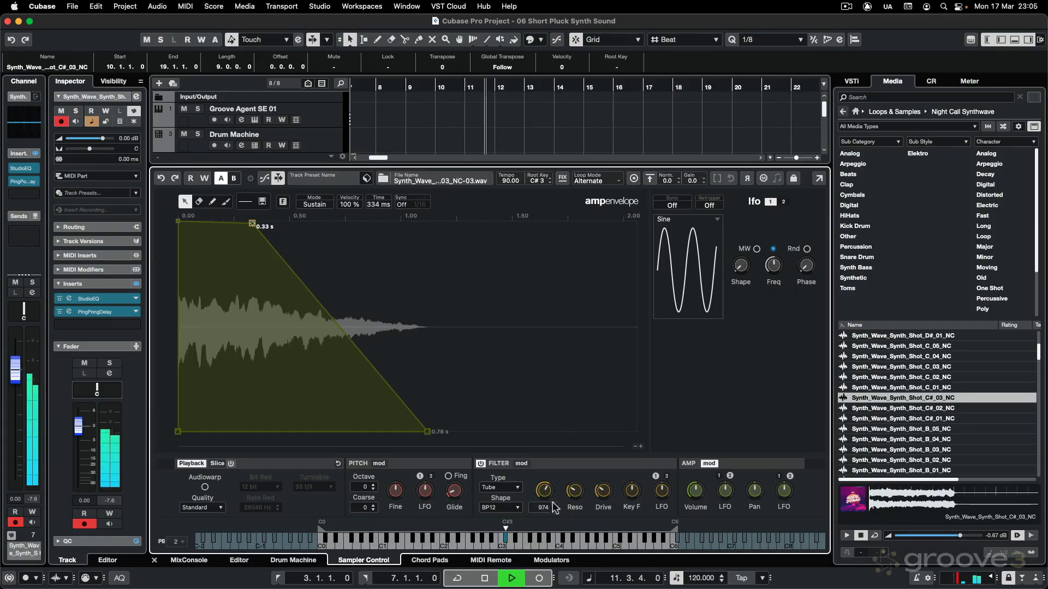
{"action": "mouse_move", "coordinate": [574, 494]}
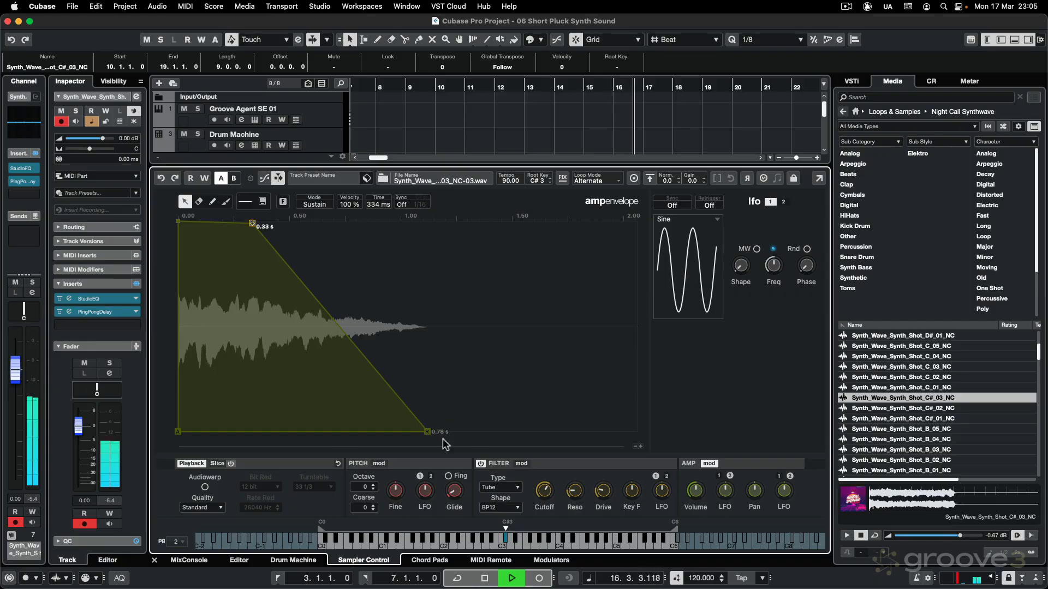
{"action": "left_click_drag", "start_coordinate": [427, 431], "coordinate": [454, 431]}
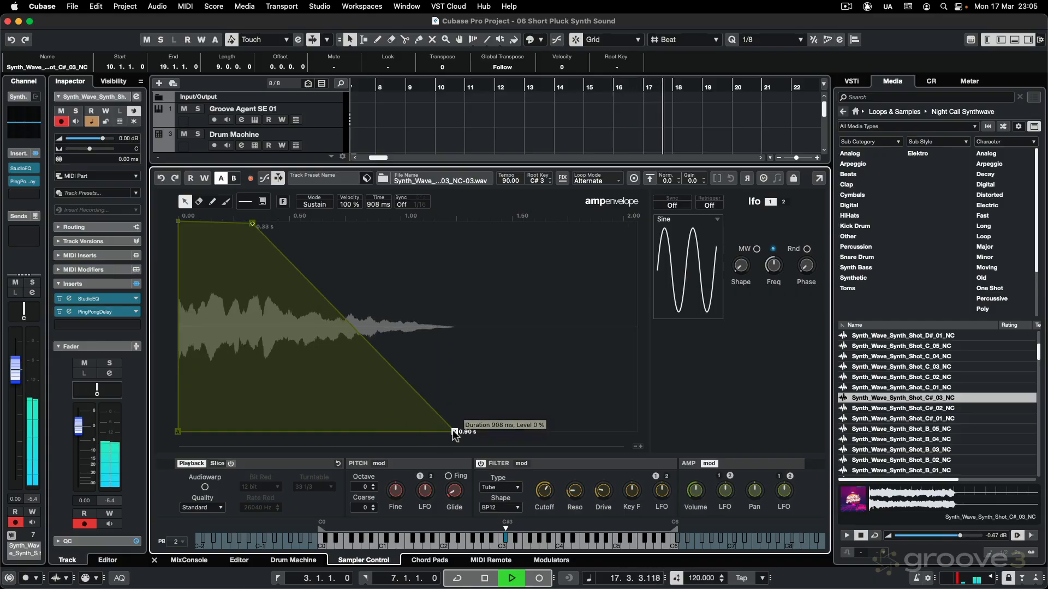
{"action": "key", "text": "space"}
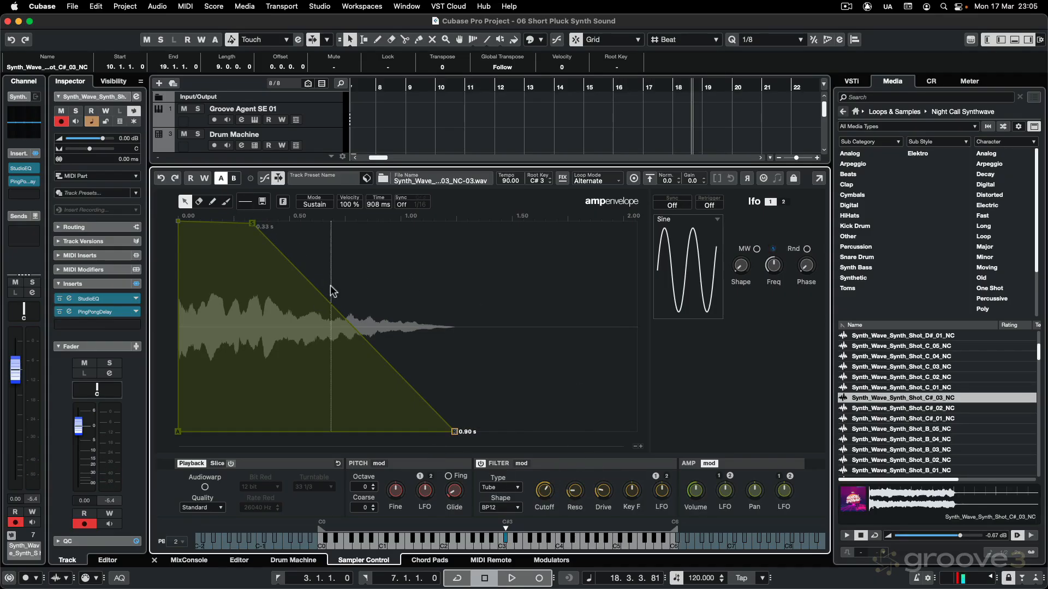
Play the original synth sample at bar 8 and the recorded part from bar 10 for comparison, and reopen the sampler controls.
{"action": "key", "text": "super+alt+e"}
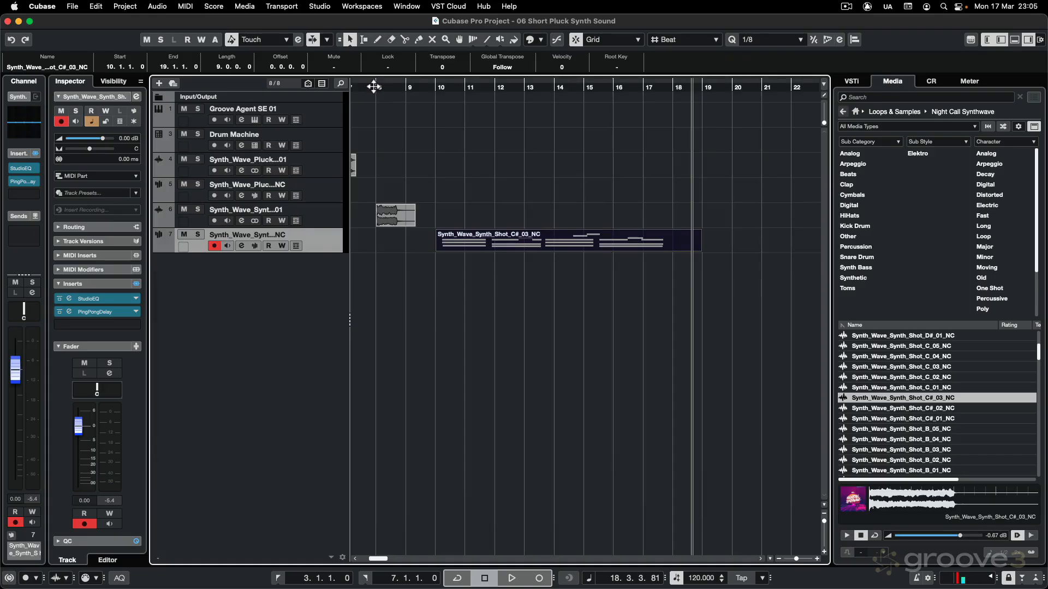
{"action": "left_click", "coordinate": [374, 87]}
{"action": "key", "text": "space"}
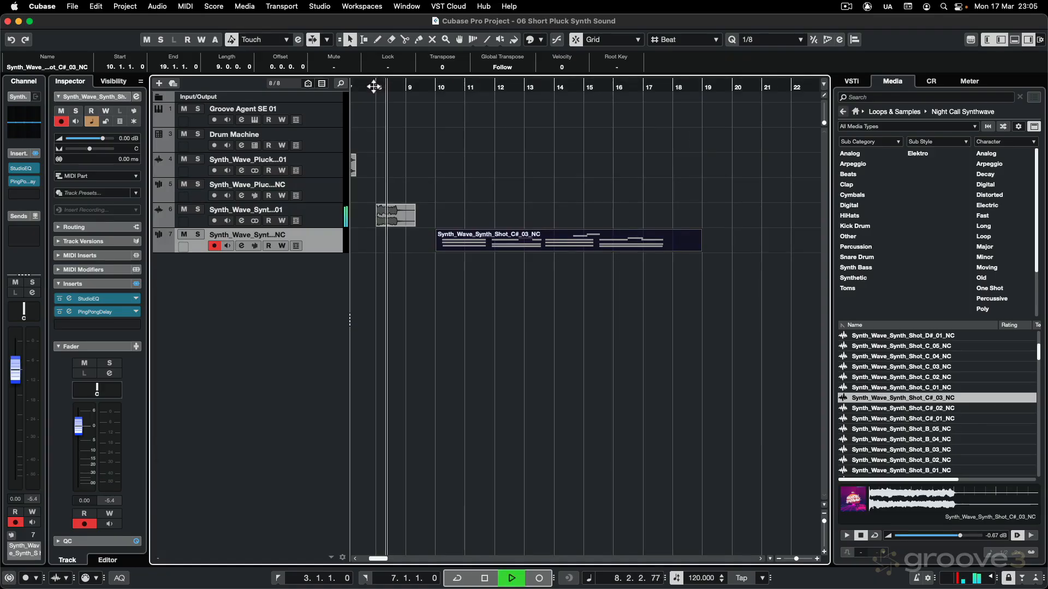
{"action": "key", "text": "space"}
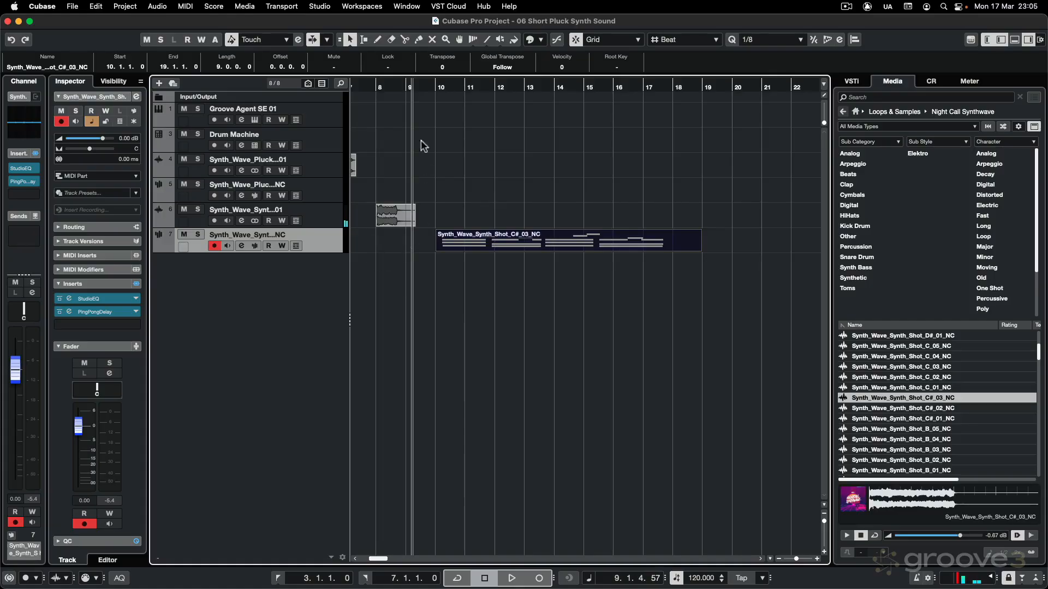
{"action": "left_click", "coordinate": [436, 87]}
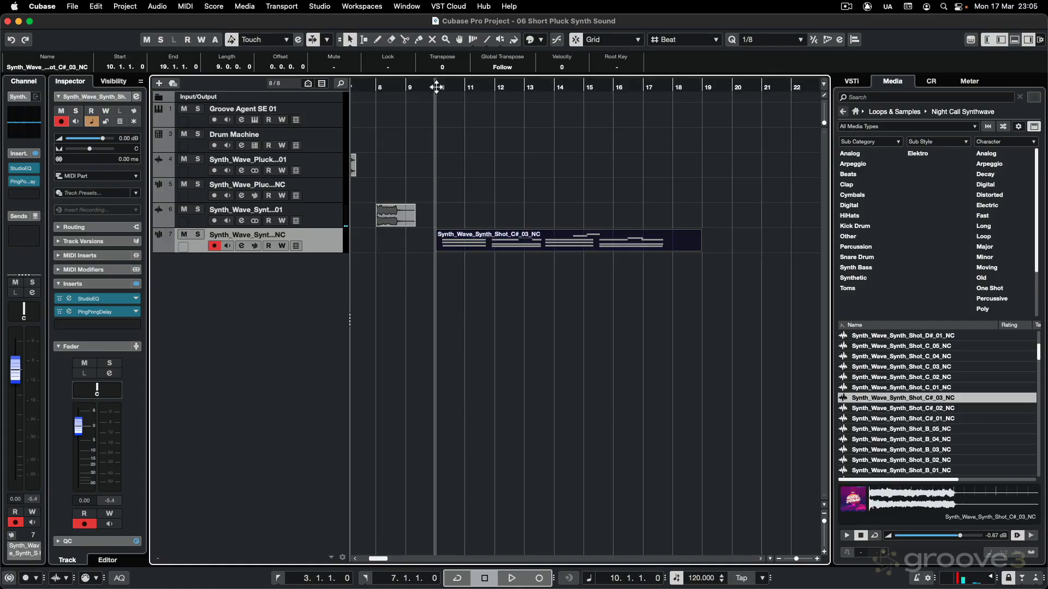
{"action": "key", "text": "space"}
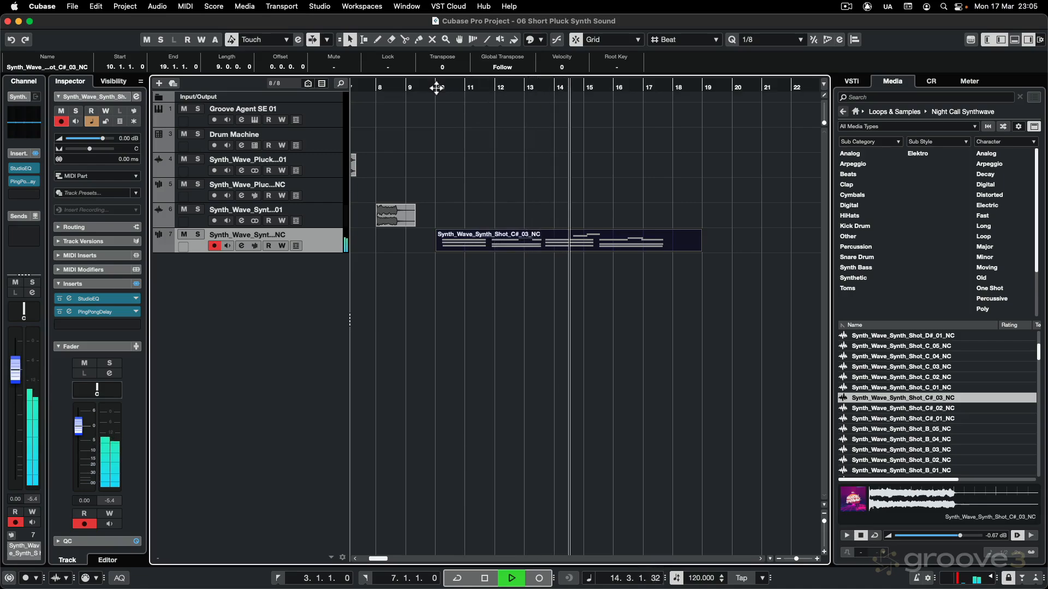
{"action": "key", "text": "space"}
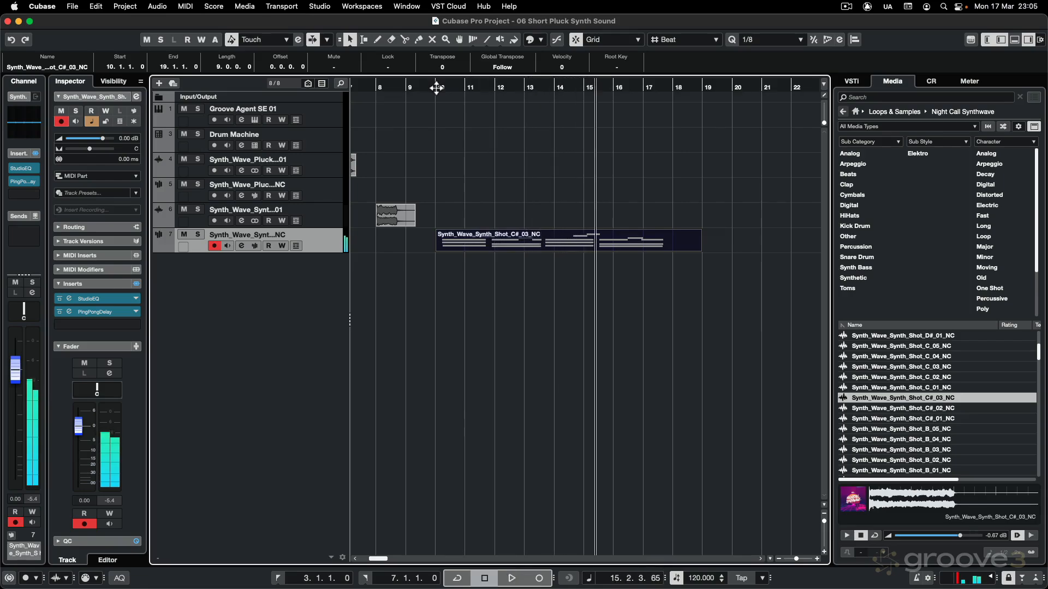
{"action": "left_click", "coordinate": [258, 243]}
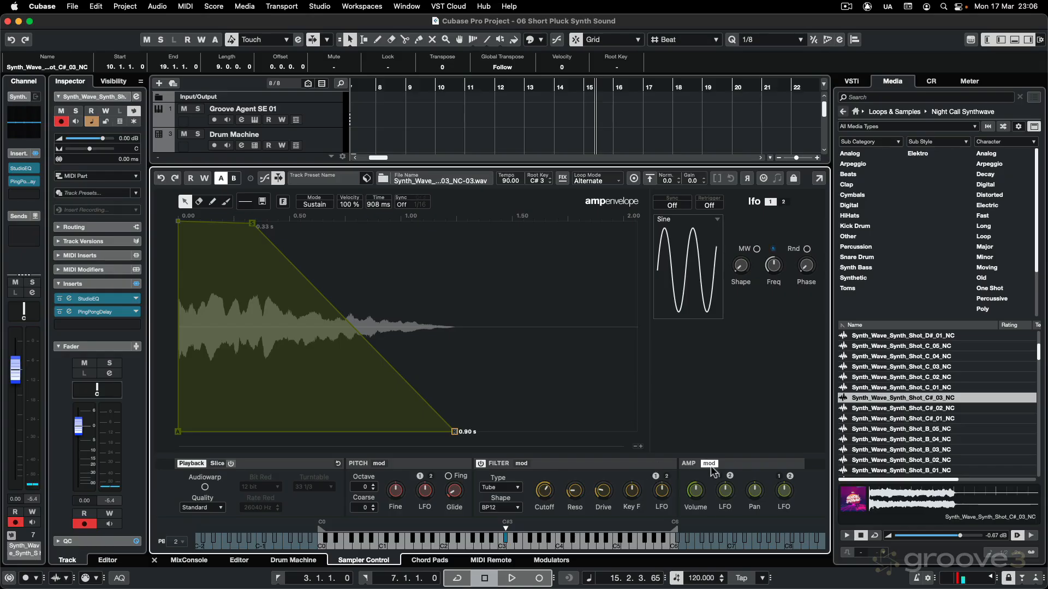
{"action": "left_click", "coordinate": [204, 464]}
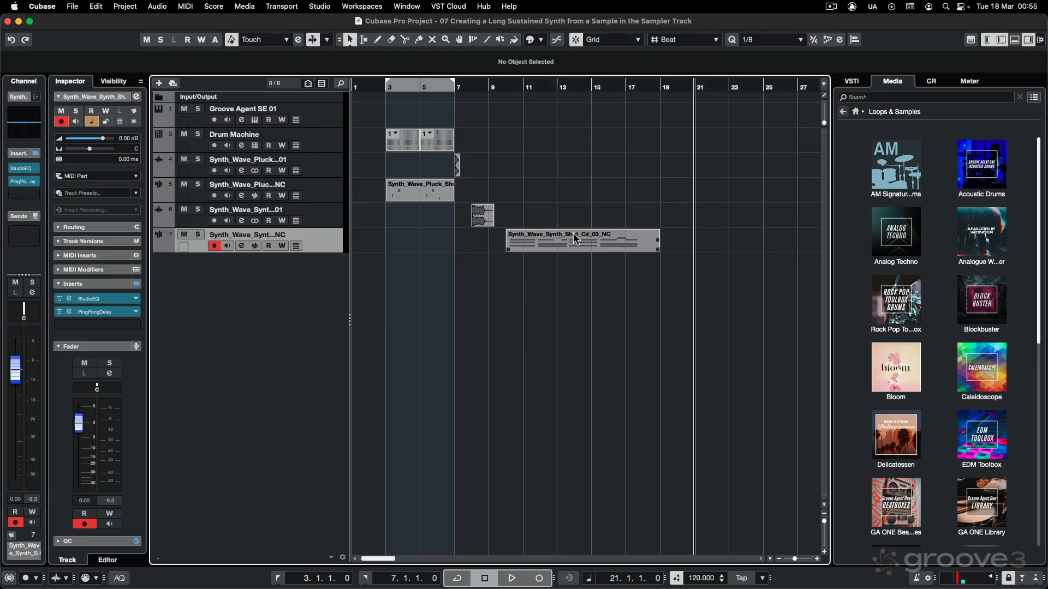
Open the Bloom sample library, clear the Adlibs filter and preview Vocals_108_G#m_Adlibs_03_AKB.
{"action": "left_click", "coordinate": [895, 376]}
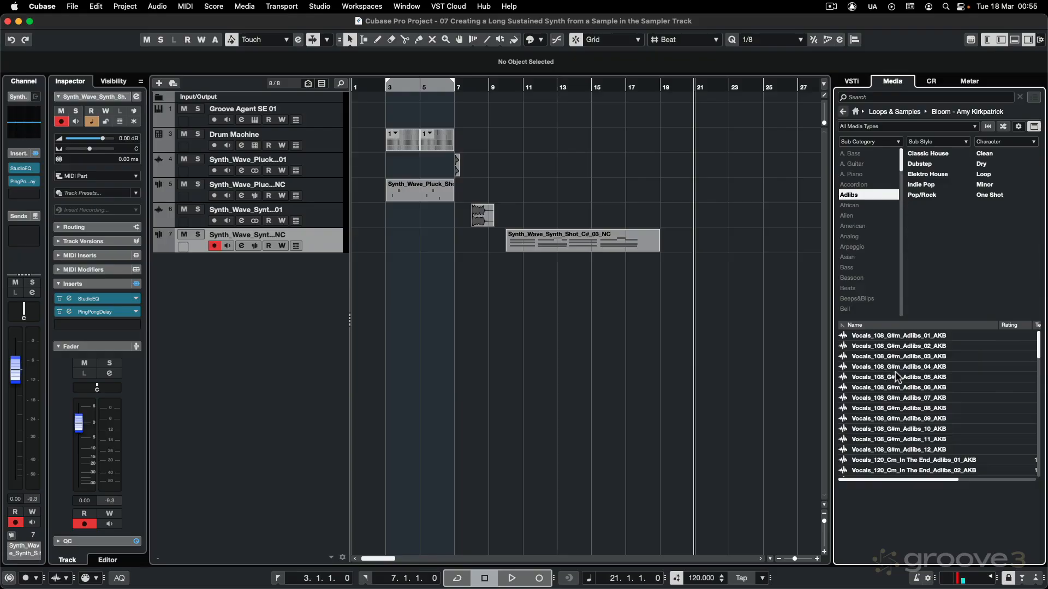
{"action": "left_click", "coordinate": [871, 196]}
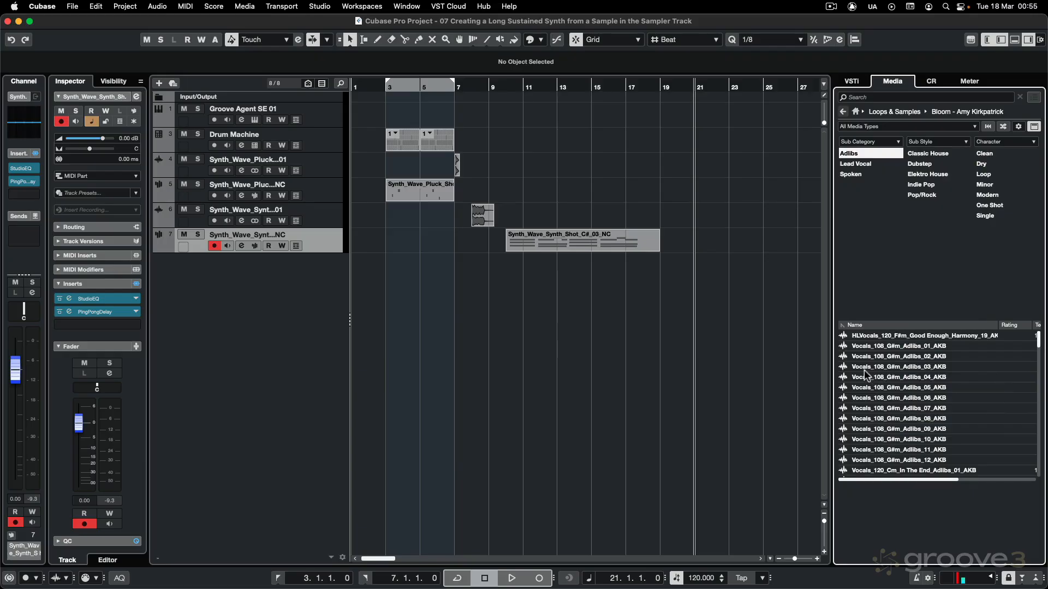
{"action": "left_click", "coordinate": [905, 365]}
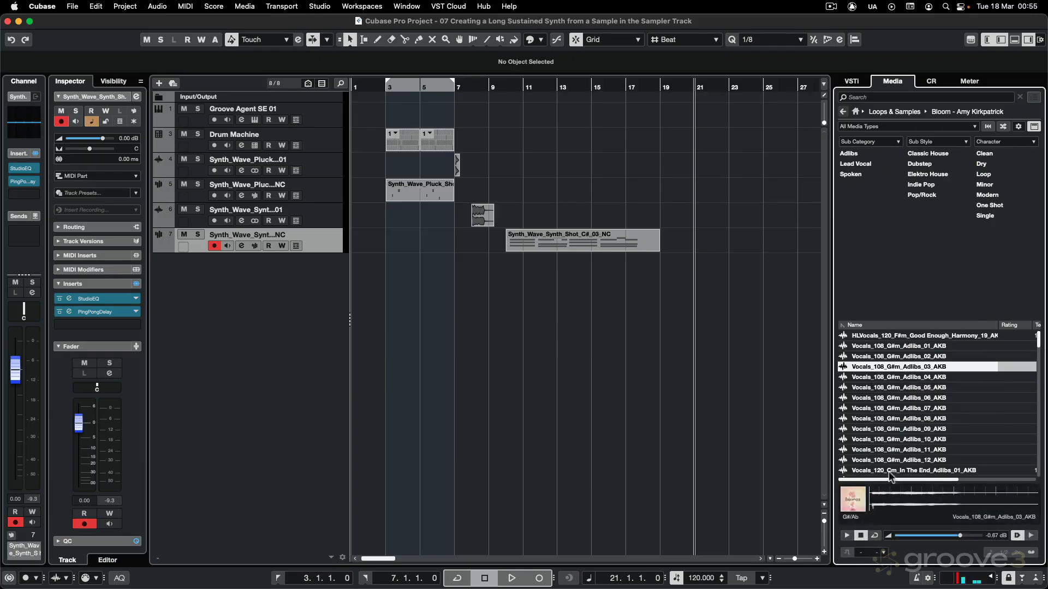
{"action": "left_click", "coordinate": [848, 536]}
Add Vocals_108_G#m_Adlibs_03_AKB to a new audio track at bar 21 and create a sampler track from the same sample.
{"action": "left_click_drag", "start_coordinate": [876, 367], "coordinate": [694, 275]}
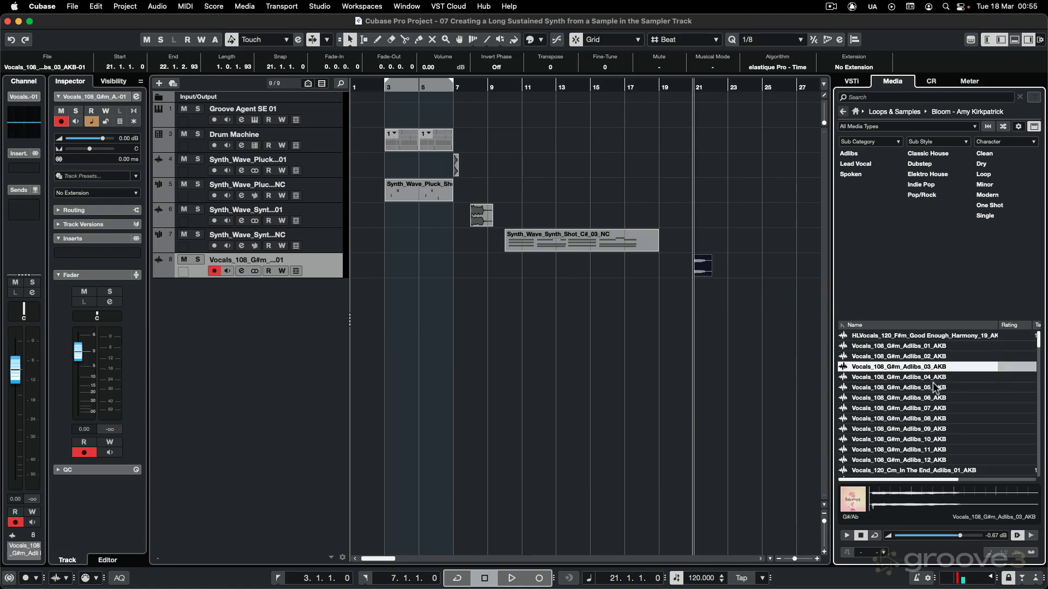
{"action": "right_click", "coordinate": [904, 367]}
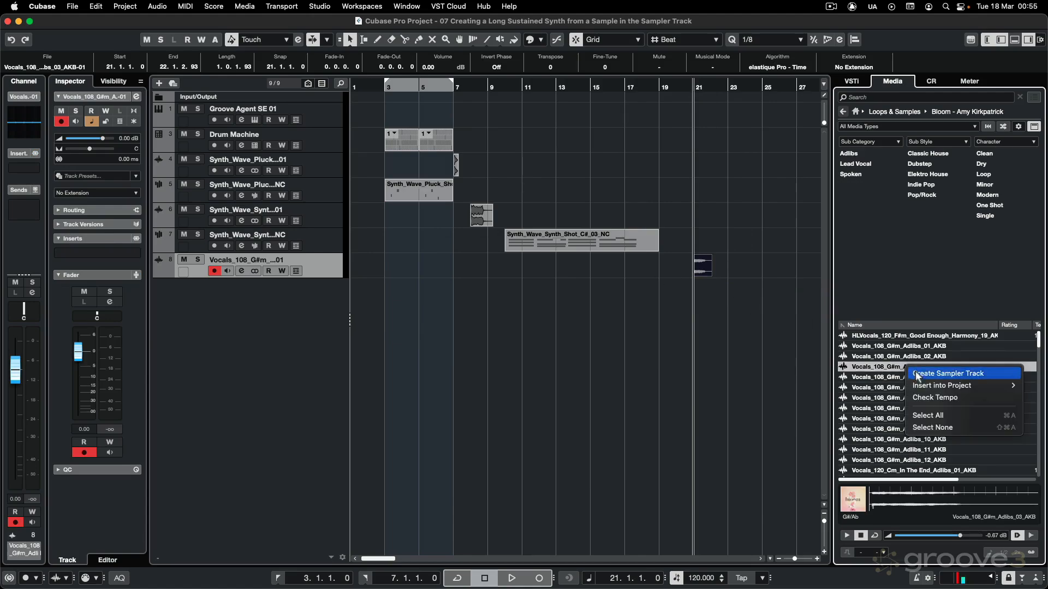
{"action": "left_click", "coordinate": [917, 375]}
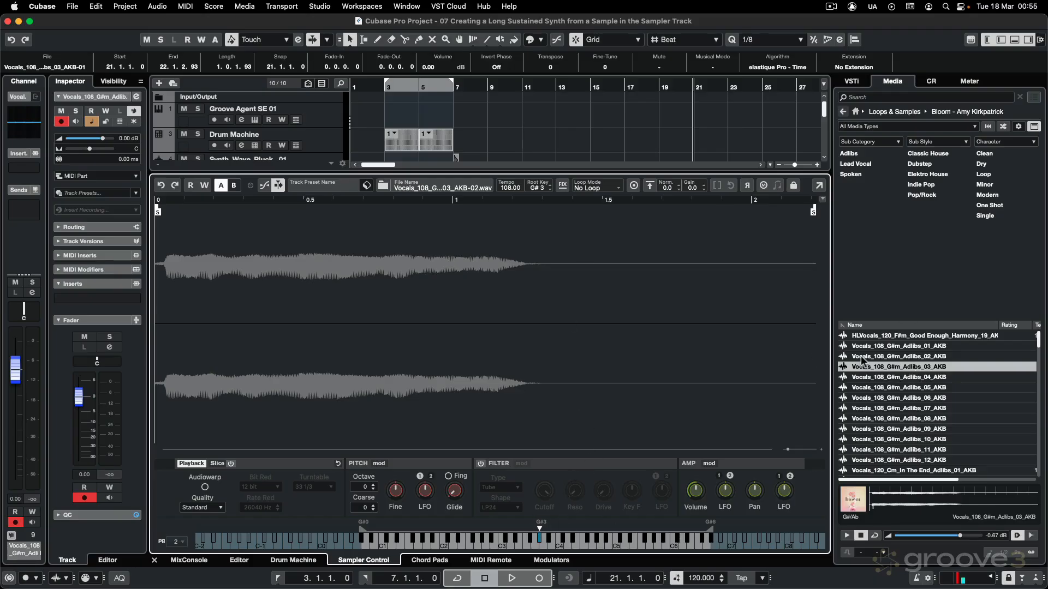
{"action": "left_click_drag", "start_coordinate": [861, 361], "coordinate": [861, 361]}
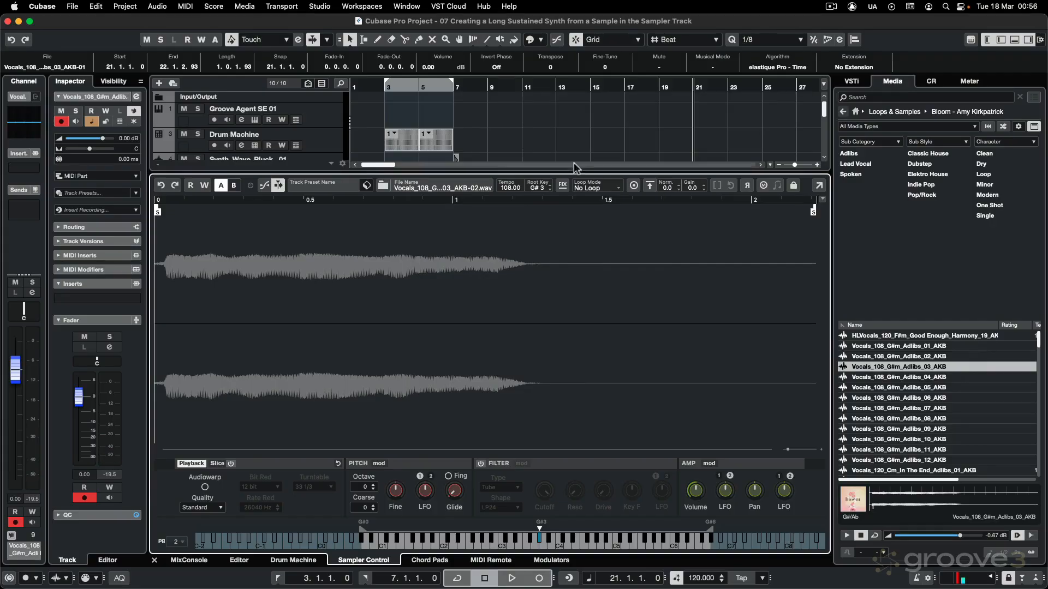
Set the vocal sample's loop mode to Alternate and its crossfaded sustain loop from about 0.18 s to about 0.92 s.
{"action": "left_click", "coordinate": [592, 185]}
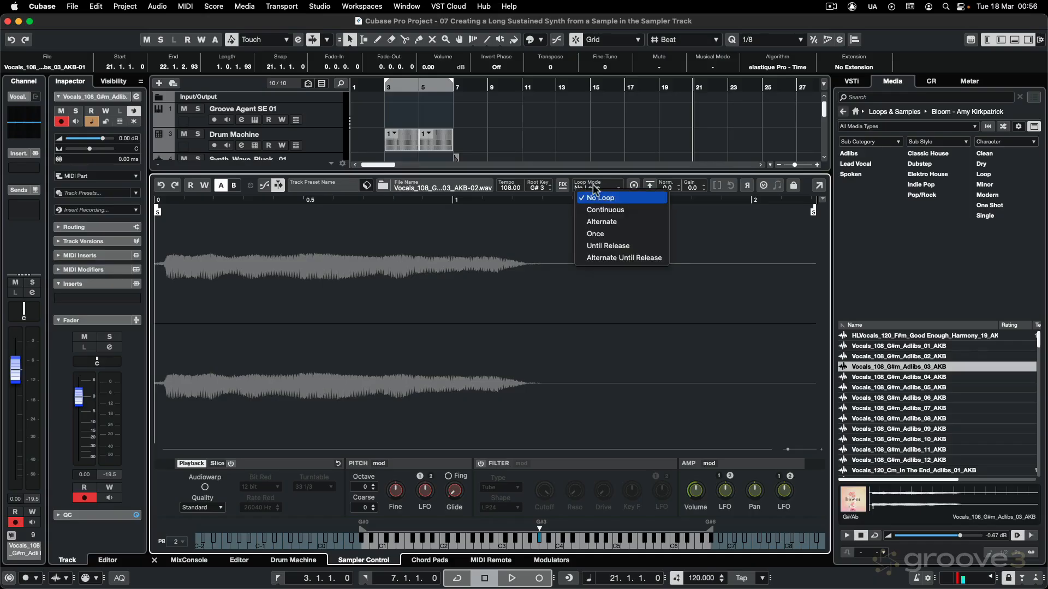
{"action": "left_click", "coordinate": [605, 220]}
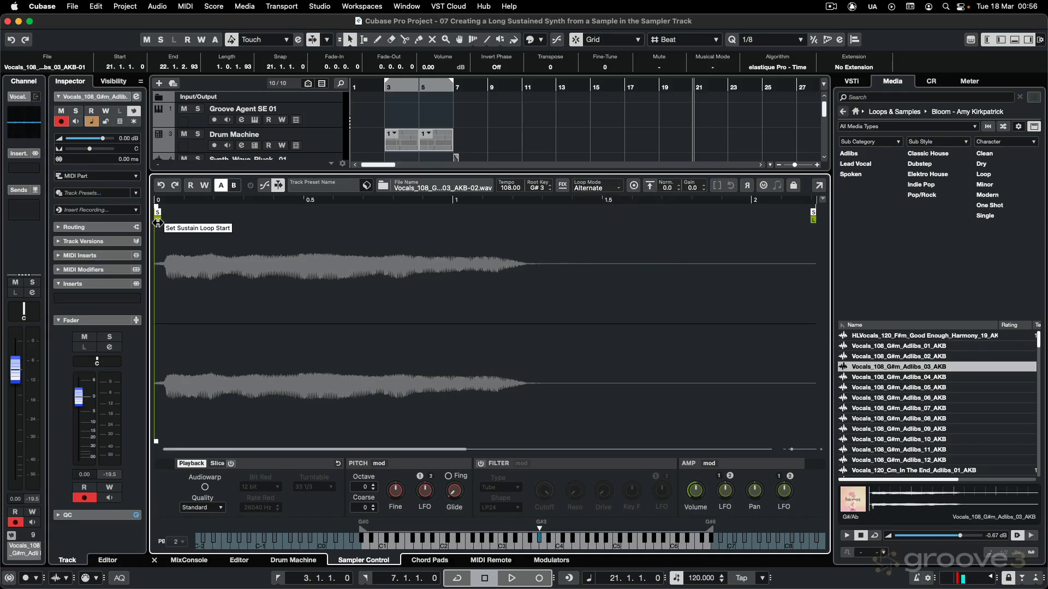
{"action": "left_click_drag", "start_coordinate": [157, 222], "coordinate": [214, 221]}
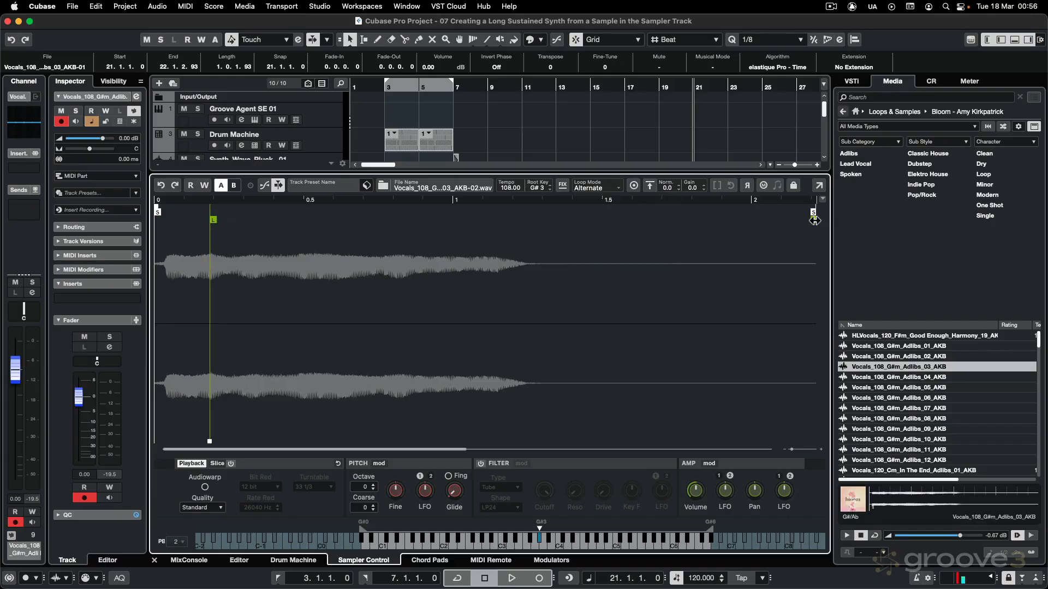
{"action": "left_click_drag", "start_coordinate": [814, 220], "coordinate": [306, 209]}
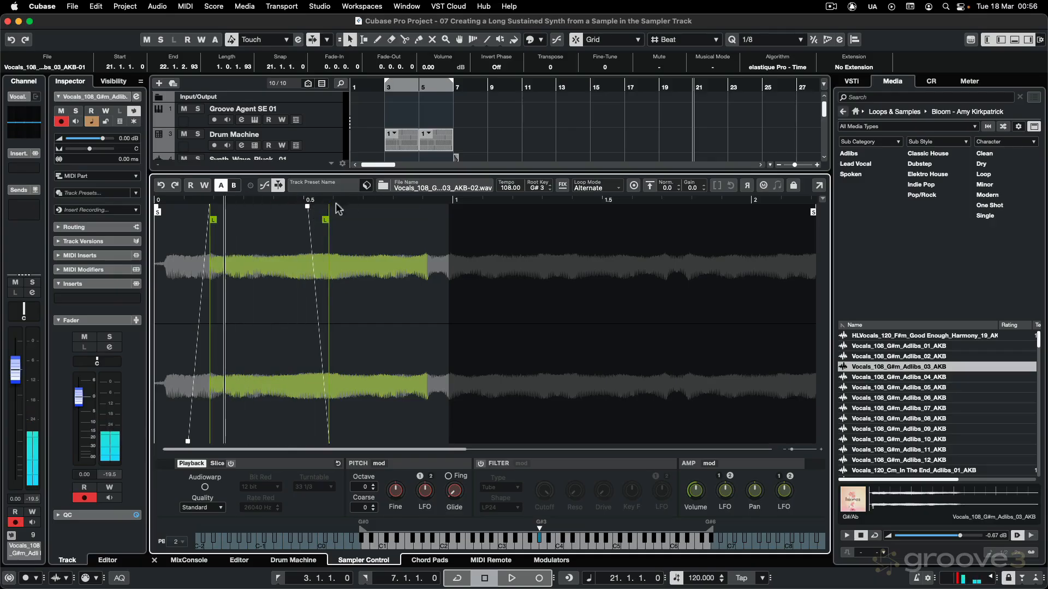
{"action": "left_click_drag", "start_coordinate": [330, 220], "coordinate": [437, 223]}
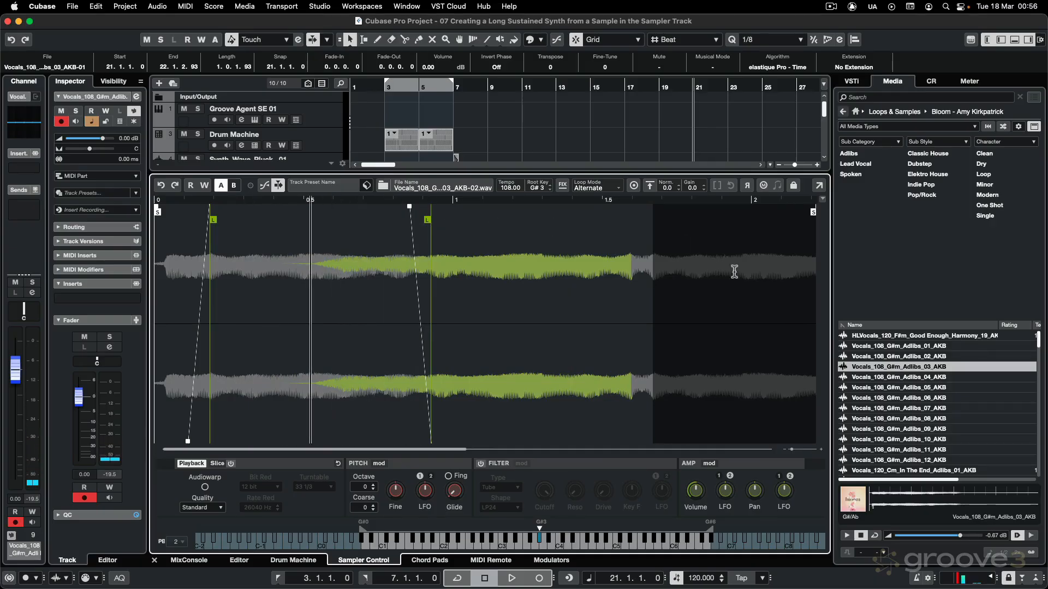
Lengthen the release segment of the vocal sampler's amp envelope to 714 ms and raise the pitch Glide.
{"action": "left_click", "coordinate": [708, 464]}
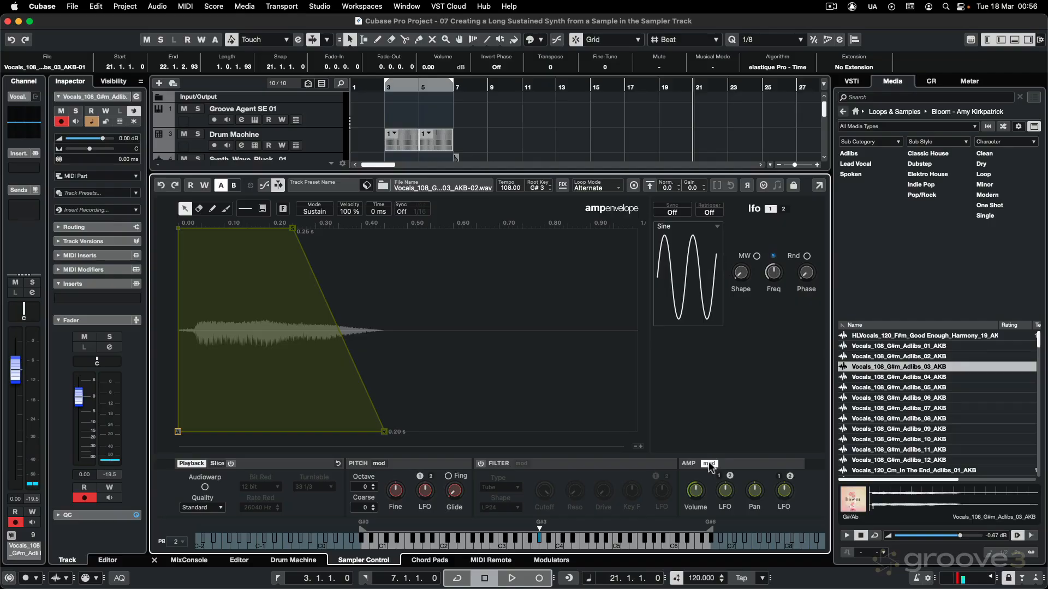
{"action": "left_click_drag", "start_coordinate": [383, 431], "coordinate": [625, 425]}
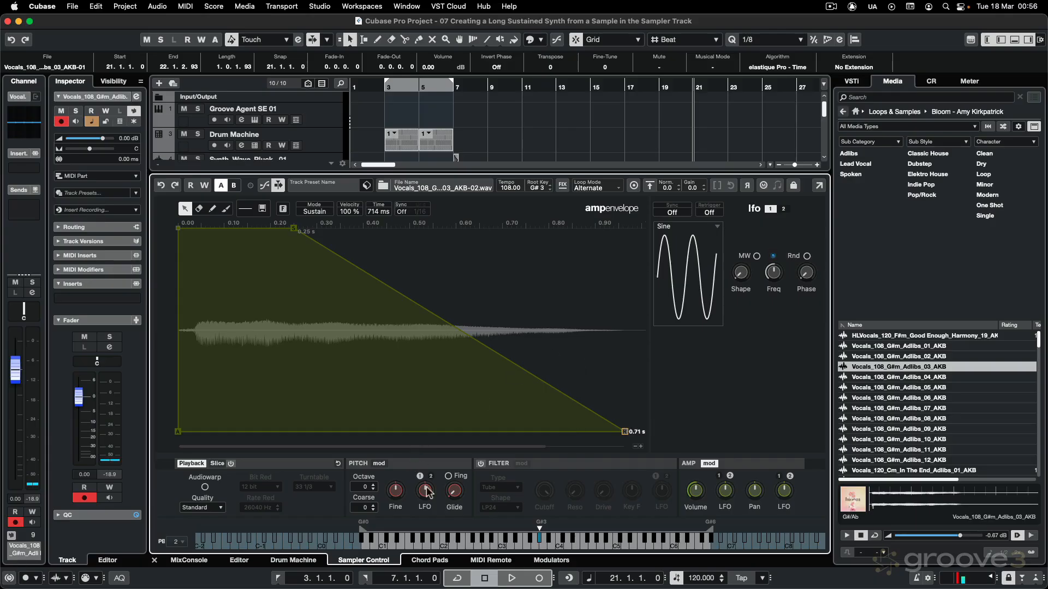
{"action": "left_click_drag", "start_coordinate": [453, 491], "coordinate": [456, 461]}
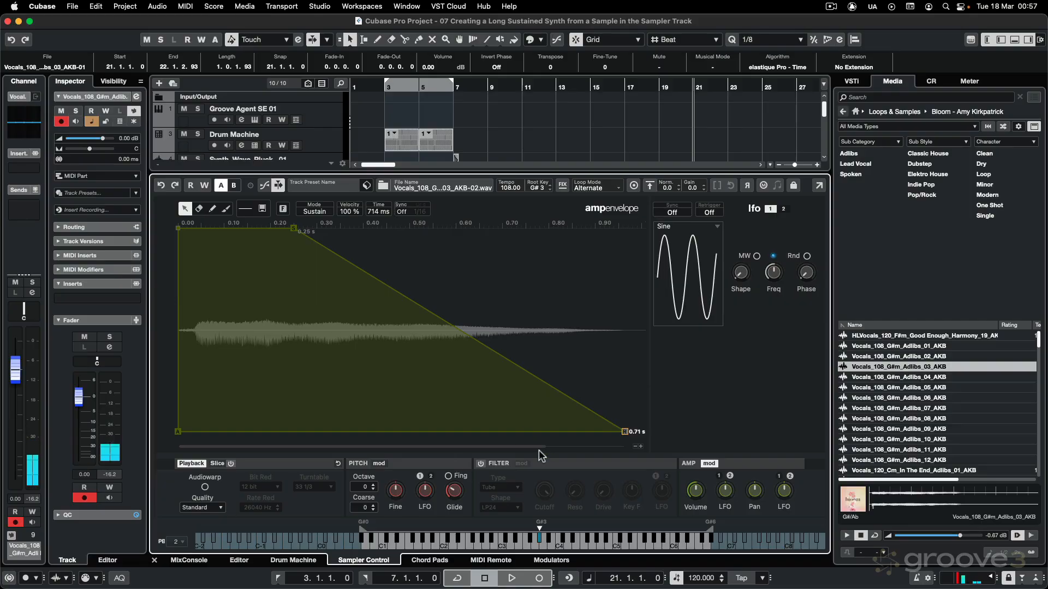
Enable the vocal sampler's Tube LP24 filter, lower its cutoff, add some resonance and increase the drive.
{"action": "left_click", "coordinate": [481, 463]}
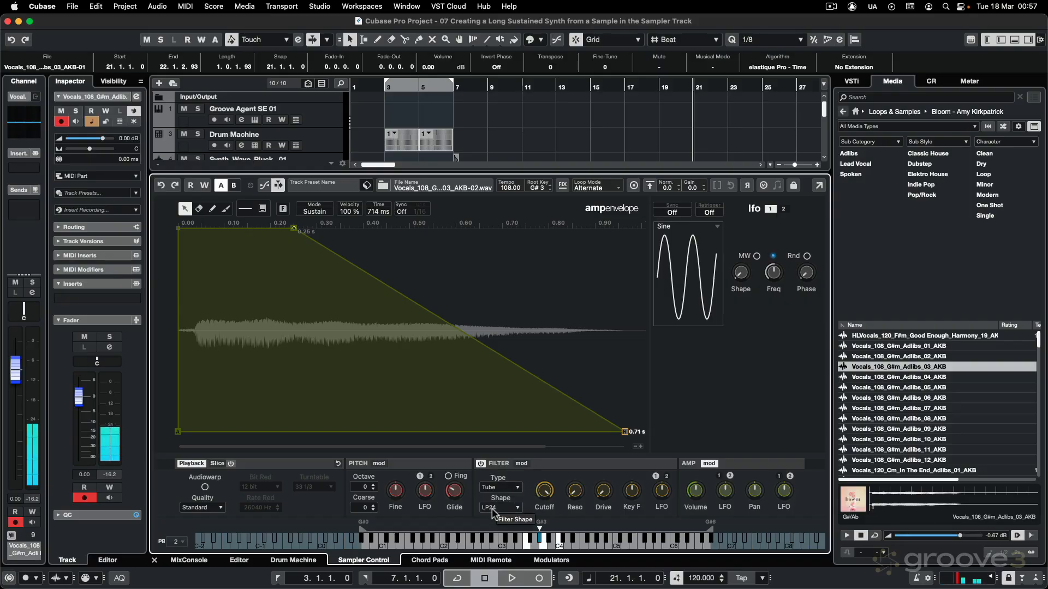
{"action": "mouse_move", "coordinate": [543, 494]}
{"action": "left_click_drag", "start_coordinate": [540, 498], "coordinate": [540, 517]}
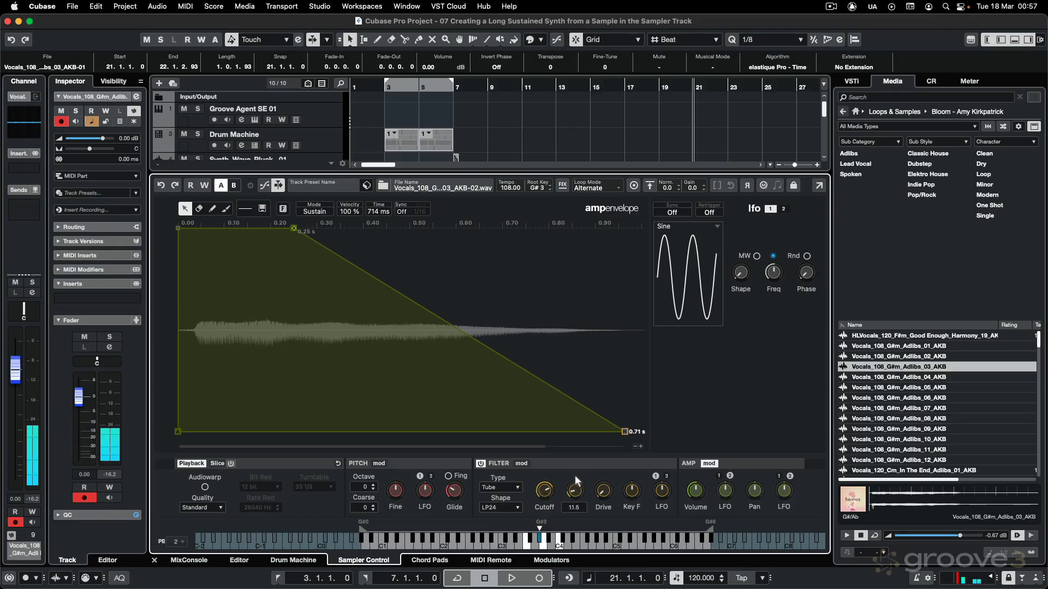
{"action": "left_click_drag", "start_coordinate": [603, 490], "coordinate": [600, 428]}
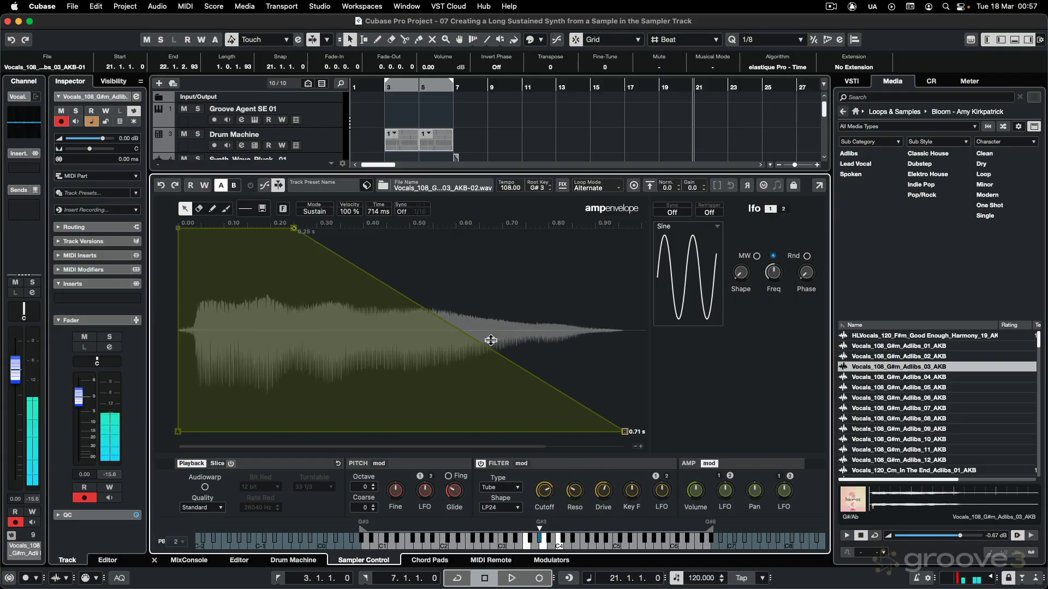
{"action": "left_click_drag", "start_coordinate": [603, 490], "coordinate": [606, 494]}
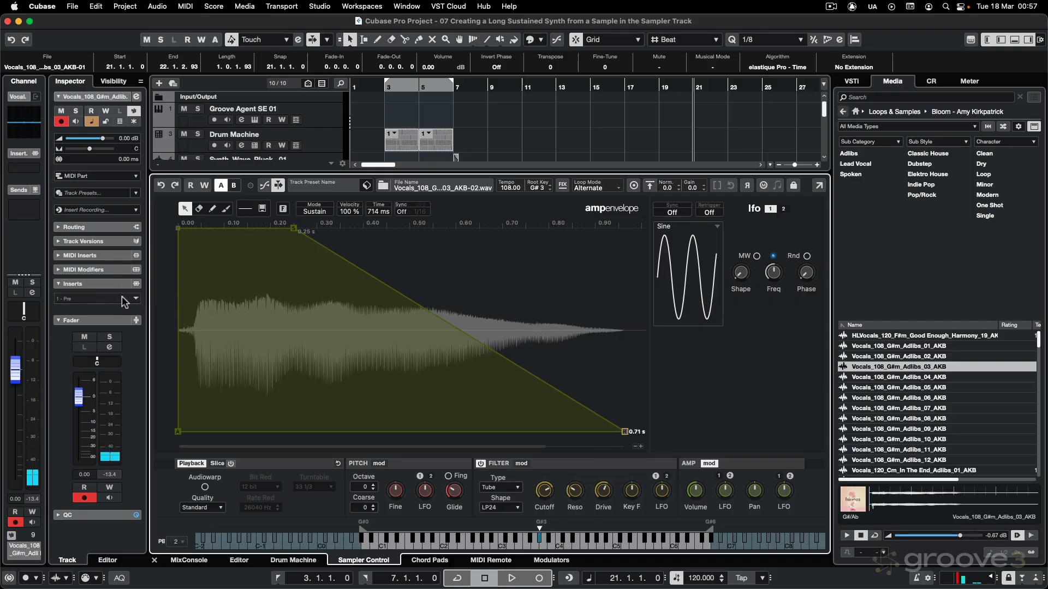
Insert the REVelation reverb in the vocal sampler track's first insert slot and open its settings.
{"action": "left_click", "coordinate": [137, 298]}
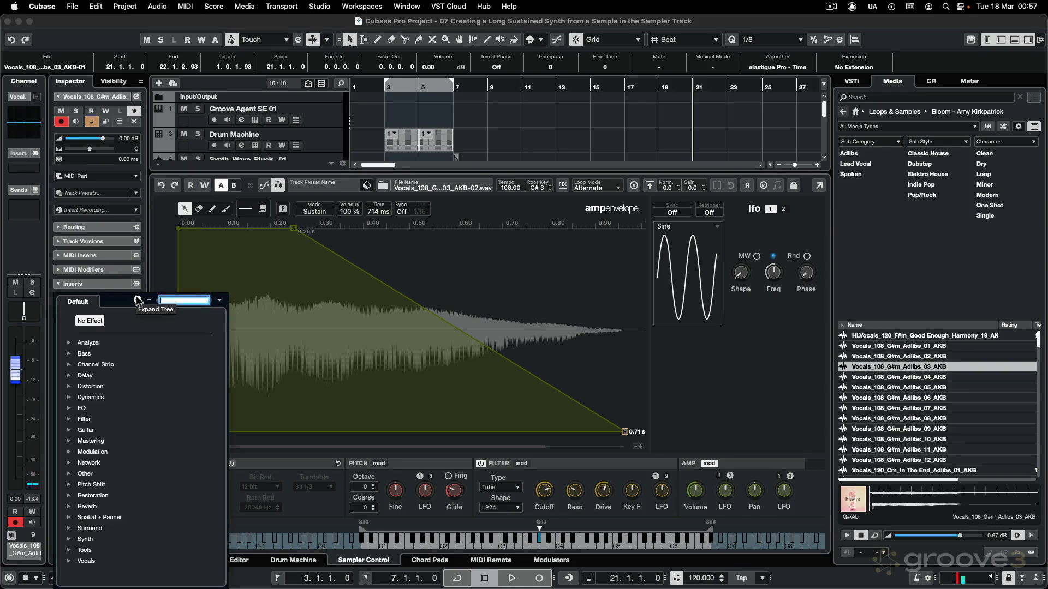
{"action": "type", "text": "rev"}
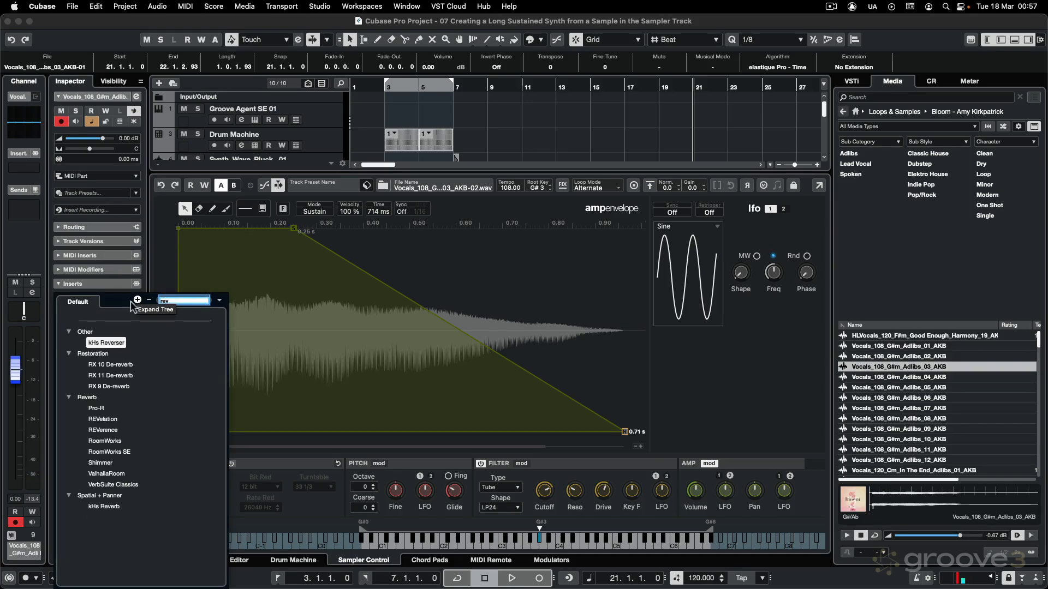
{"action": "left_click", "coordinate": [117, 419]}
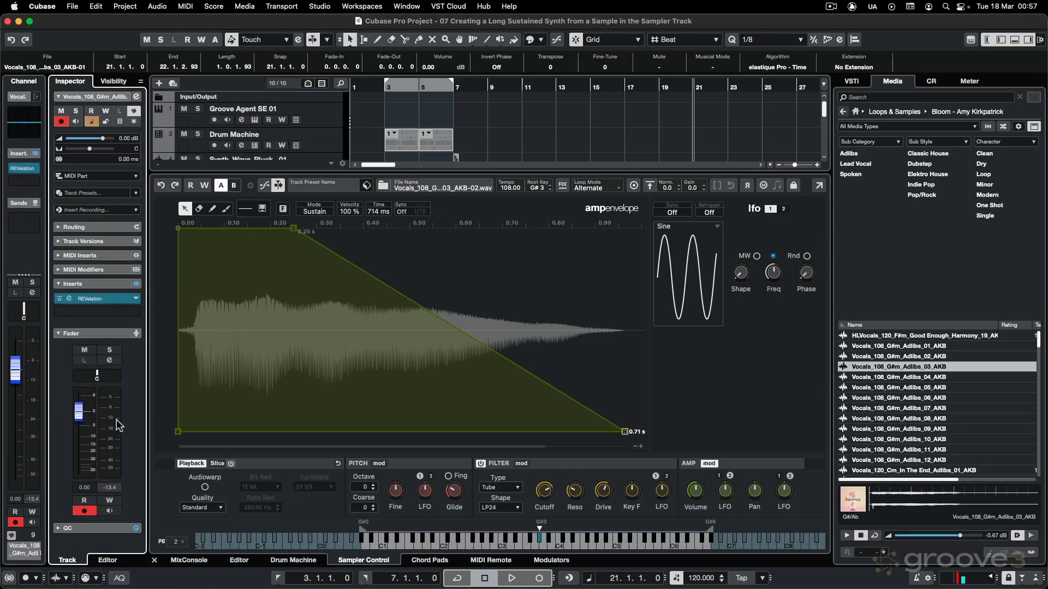
{"action": "left_click", "coordinate": [69, 299]}
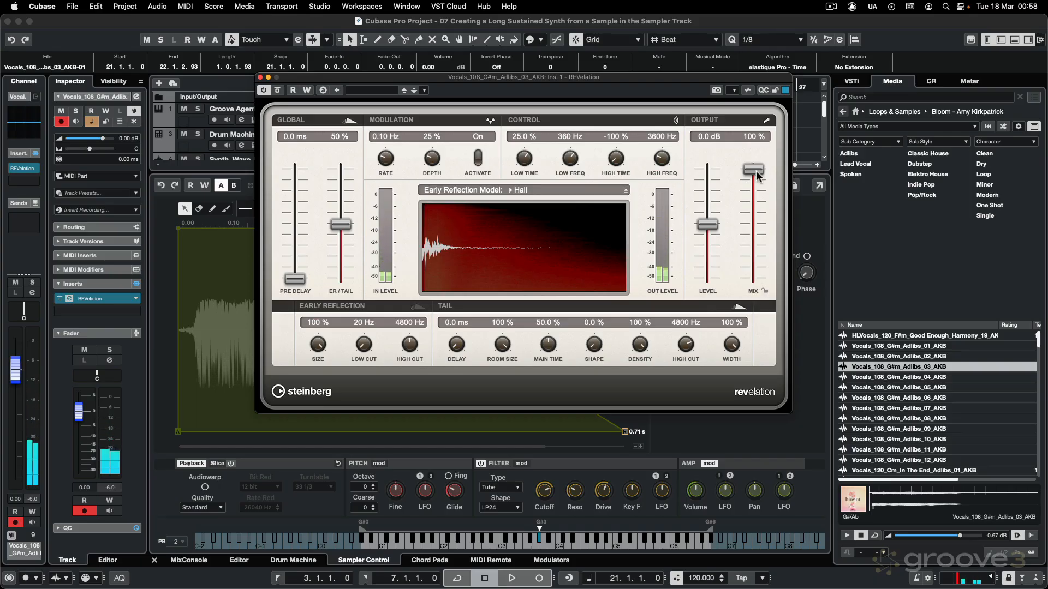
Set the REVelation mix to 75 % and insert PingPongDelay in the vocal sampler track's second insert slot.
{"action": "left_click_drag", "start_coordinate": [756, 173], "coordinate": [759, 200]}
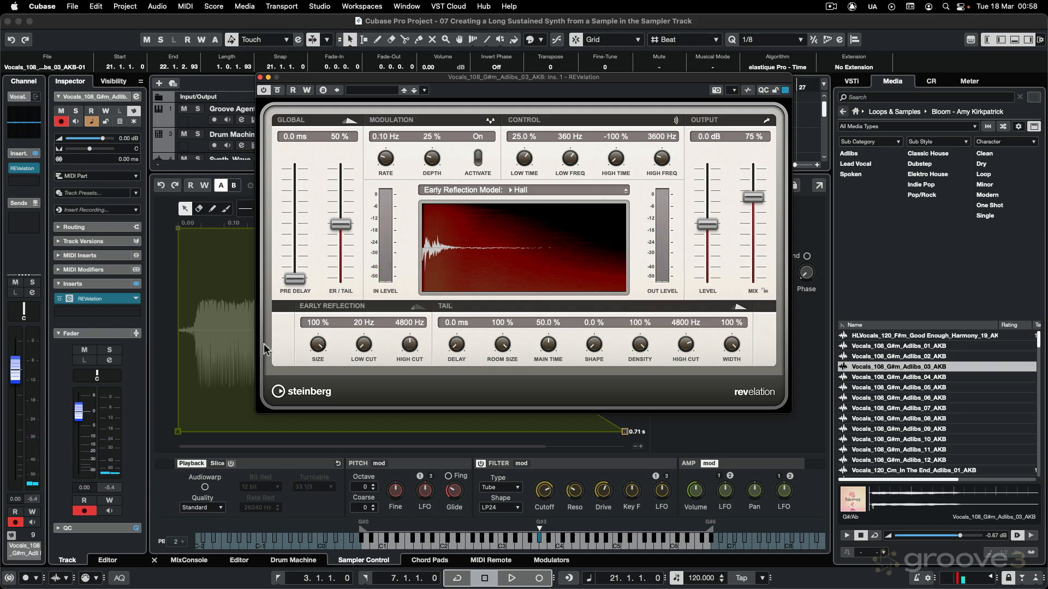
{"action": "left_click", "coordinate": [134, 311]}
{"action": "type", "text": "ping"}
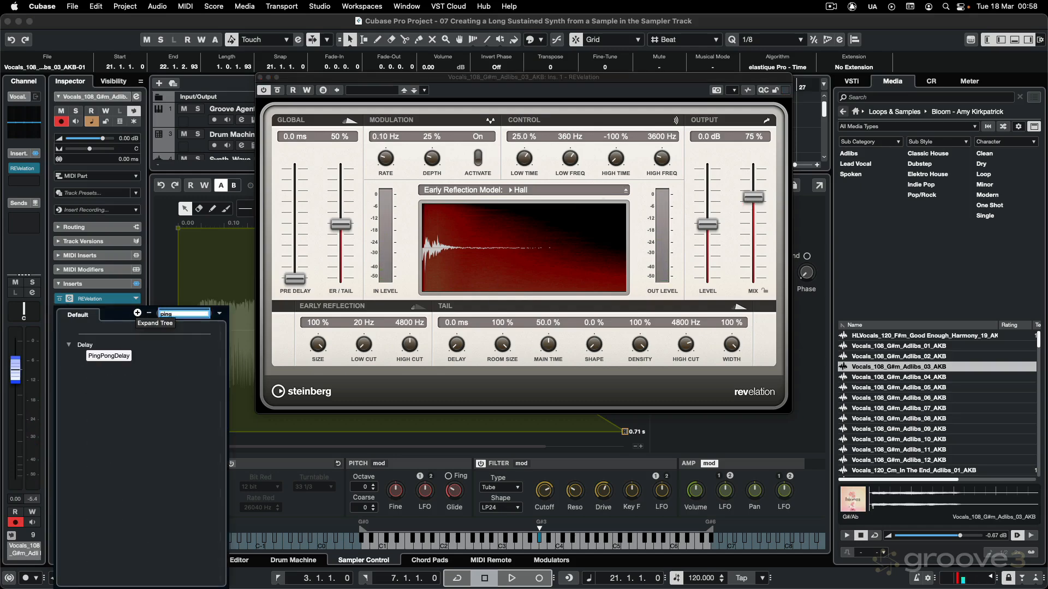
{"action": "key", "text": "Return"}
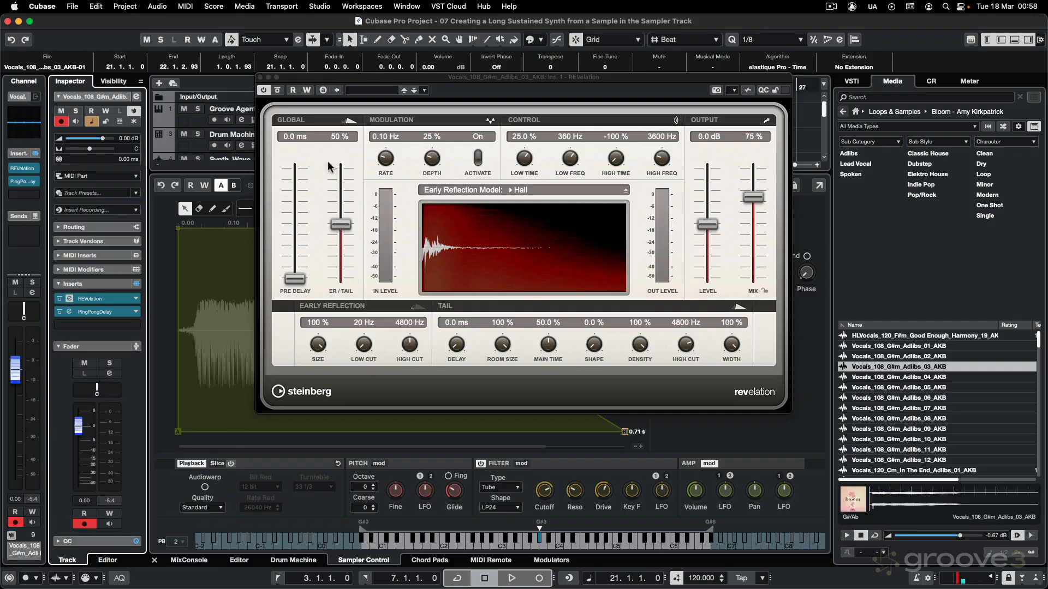
{"action": "left_click", "coordinate": [260, 77]}
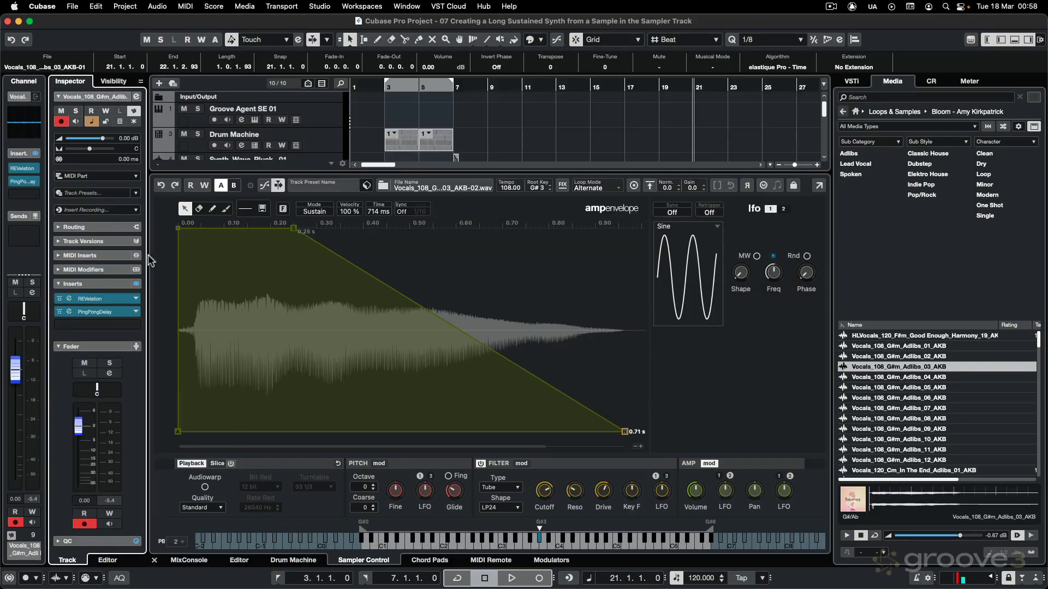
Set the PingPongDelay's Lo Filter to 354.2 Hz, Hi Filter to 16.88 kHz and Spatial to 100 %, and raise its Mix.
{"action": "left_click", "coordinate": [69, 312]}
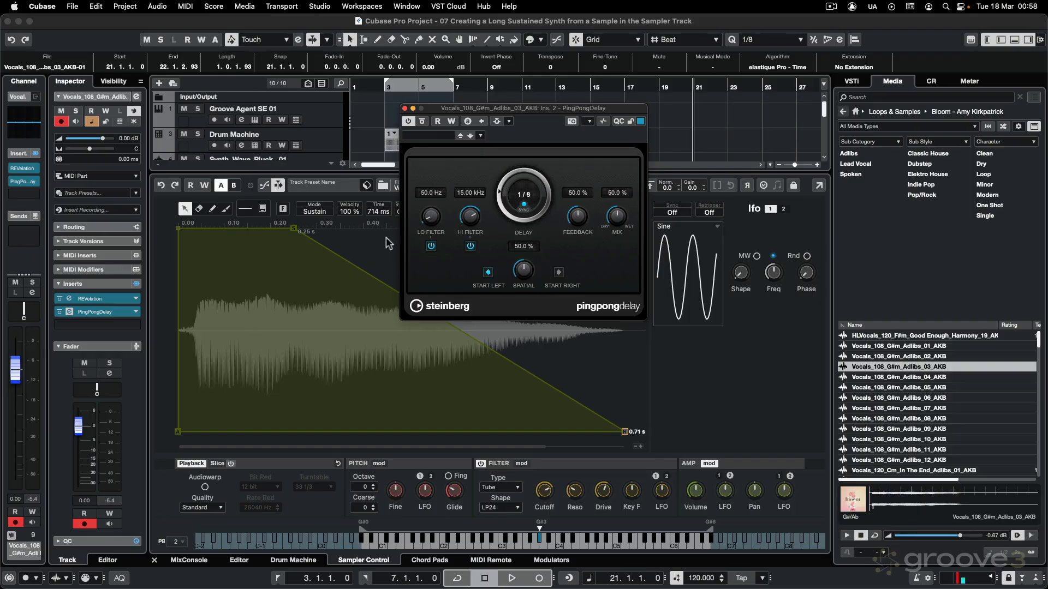
{"action": "left_click_drag", "start_coordinate": [431, 215], "coordinate": [431, 178]}
{"action": "left_click_drag", "start_coordinate": [468, 215], "coordinate": [431, 221]}
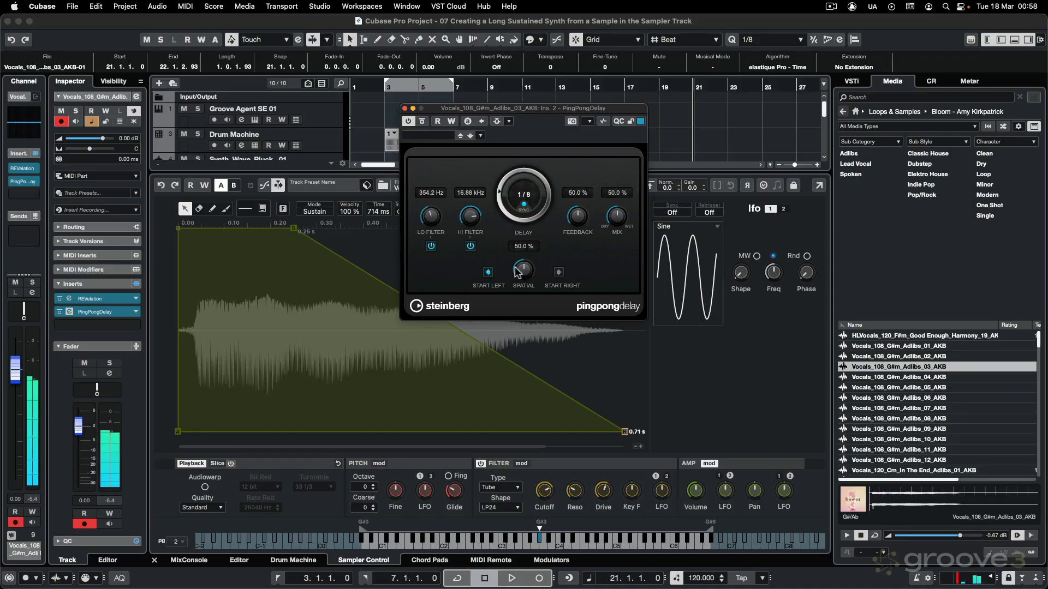
{"action": "left_click_drag", "start_coordinate": [522, 274], "coordinate": [522, 192]}
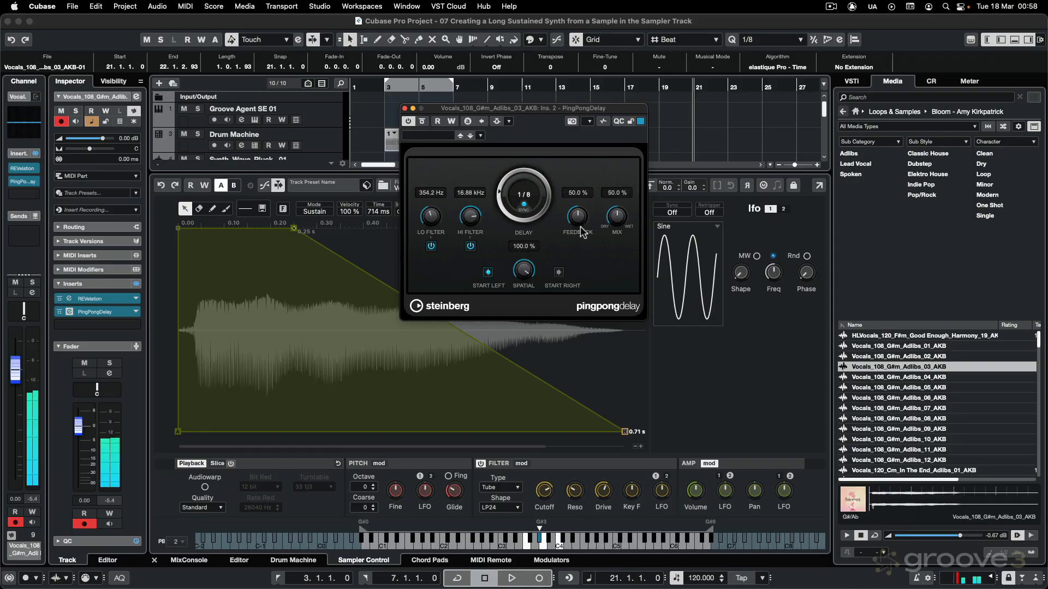
{"action": "left_click_drag", "start_coordinate": [610, 224], "coordinate": [615, 199]}
{"action": "left_click", "coordinate": [405, 108]}
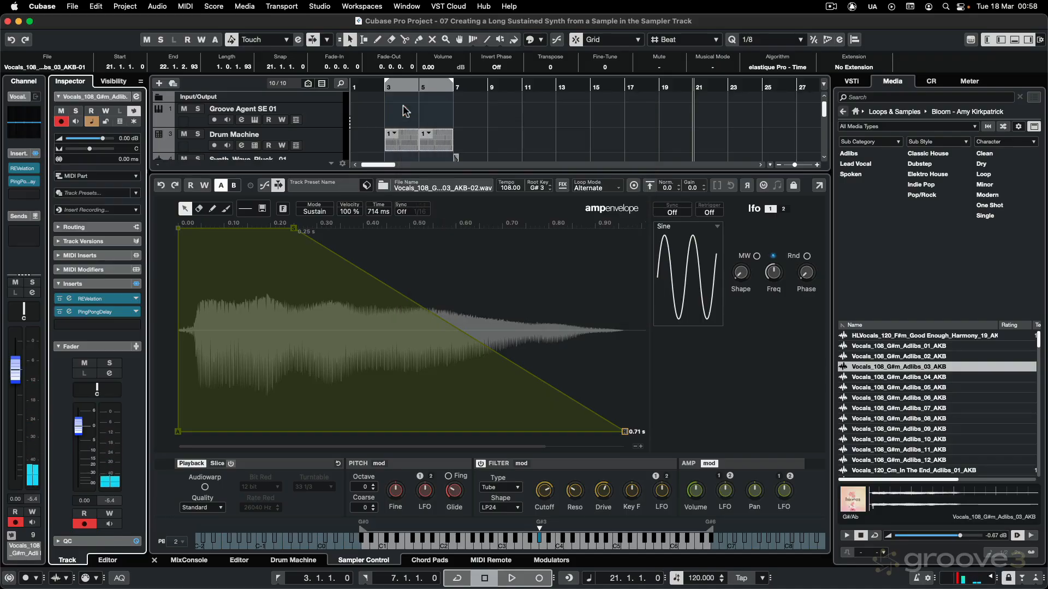
Record a MIDI performance on the vocal sampler track from bar 23 to about bar 30 in the full arrangement view.
{"action": "key", "text": "alt+super+b"}
{"action": "scroll", "coordinate": [501, 314], "scroll_direction": "right", "scroll_amount": 5}
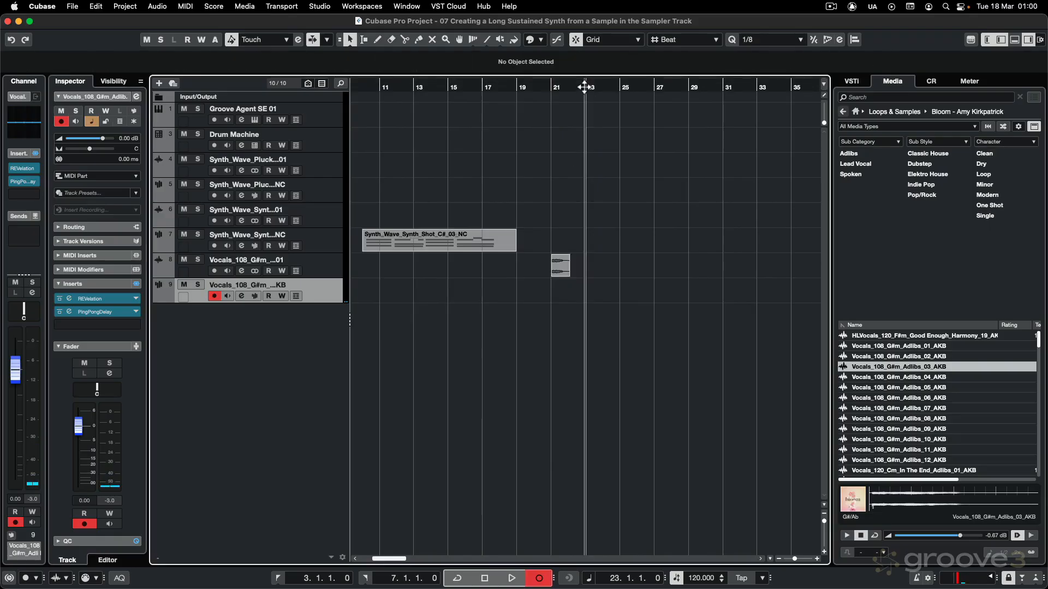
{"action": "key", "text": "KP_Multiply"}
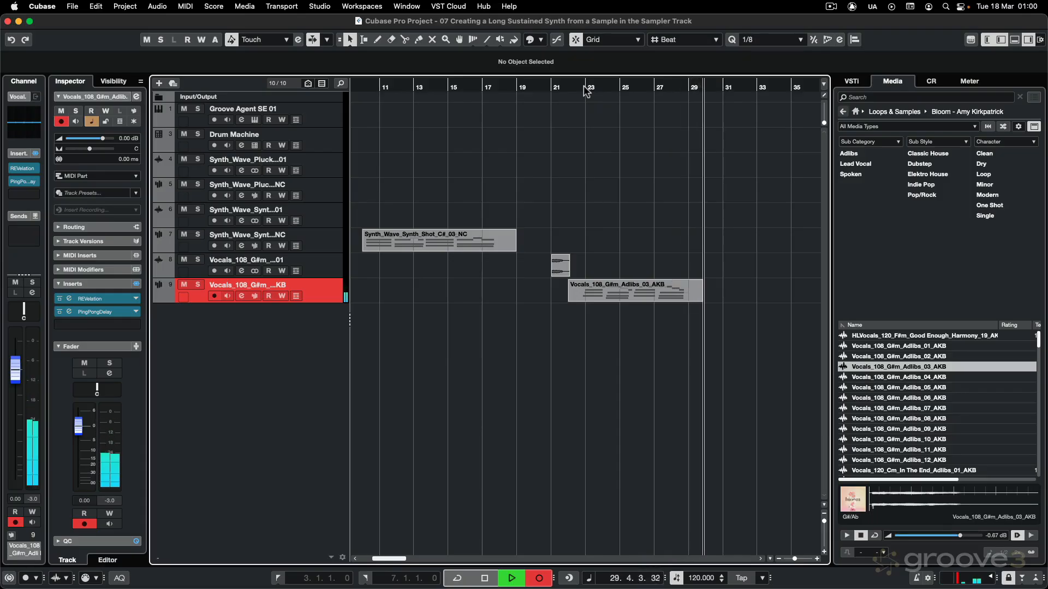
{"action": "key", "text": "space"}
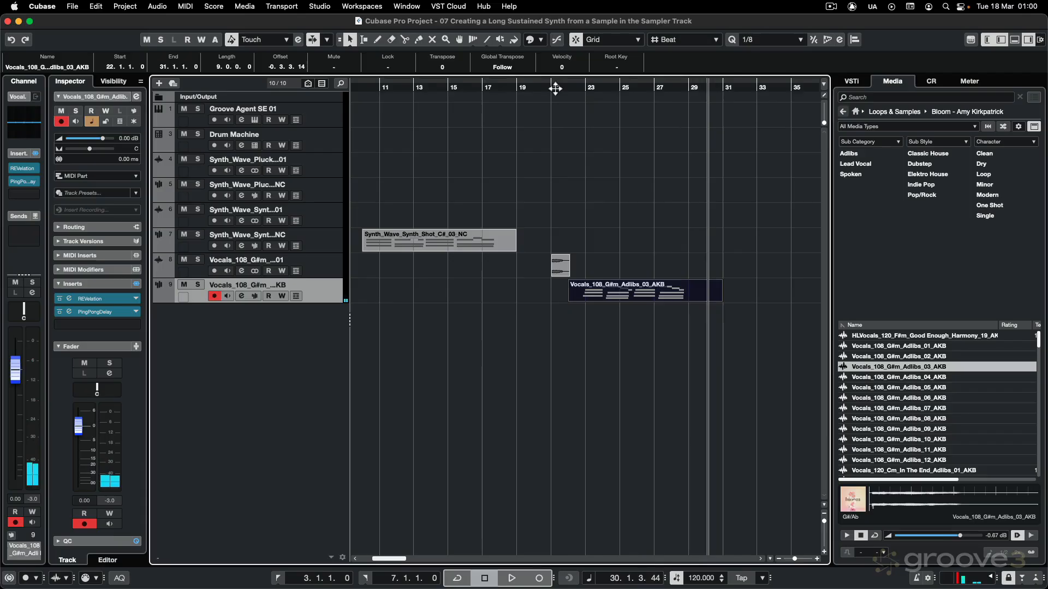
Play back the original vocal adlib clip from bar 21.
{"action": "left_click", "coordinate": [550, 87]}
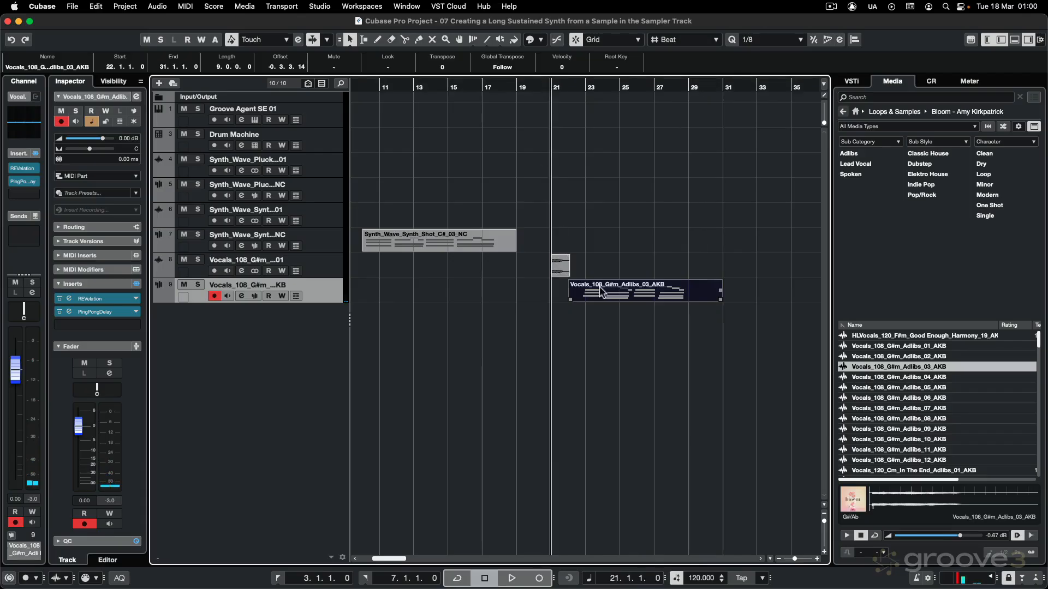
{"action": "key", "text": "space"}
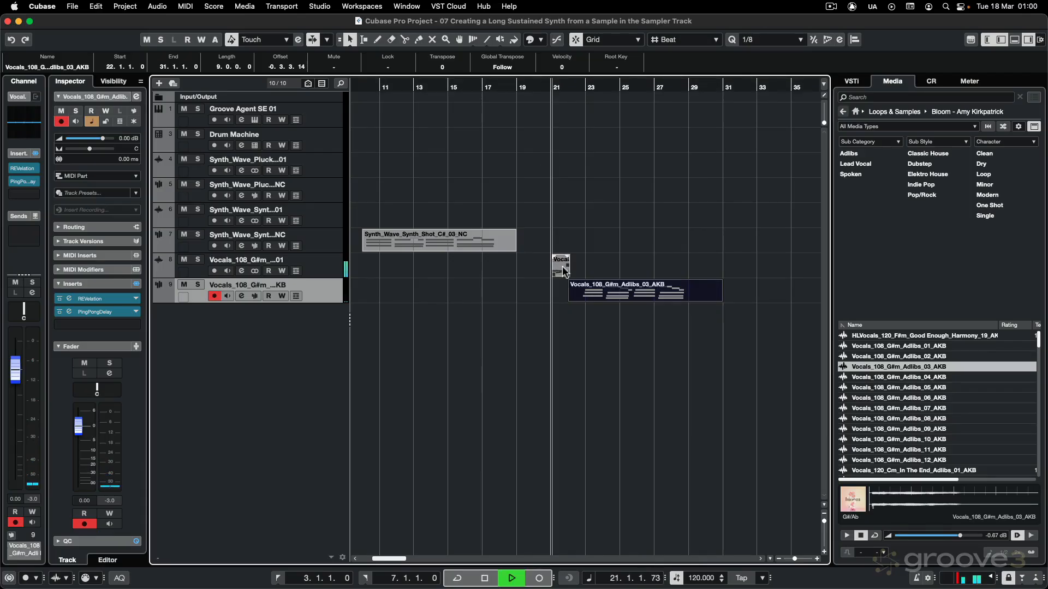
{"action": "key", "text": "space"}
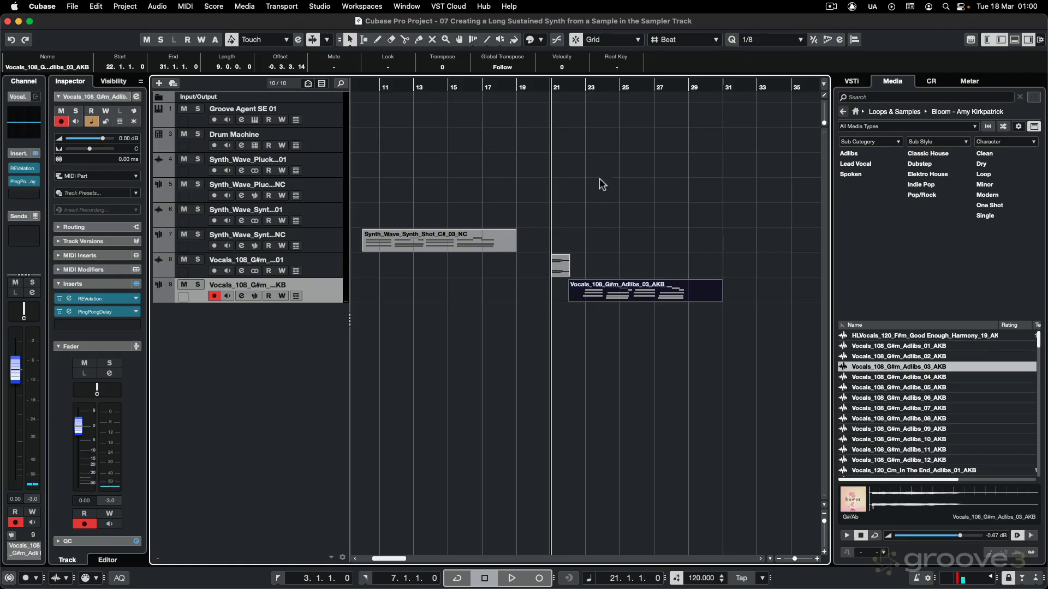
Play back the recorded vocal synth part from bar 22.3 with the track's Sampler Control displayed.
{"action": "left_click", "coordinate": [576, 86]}
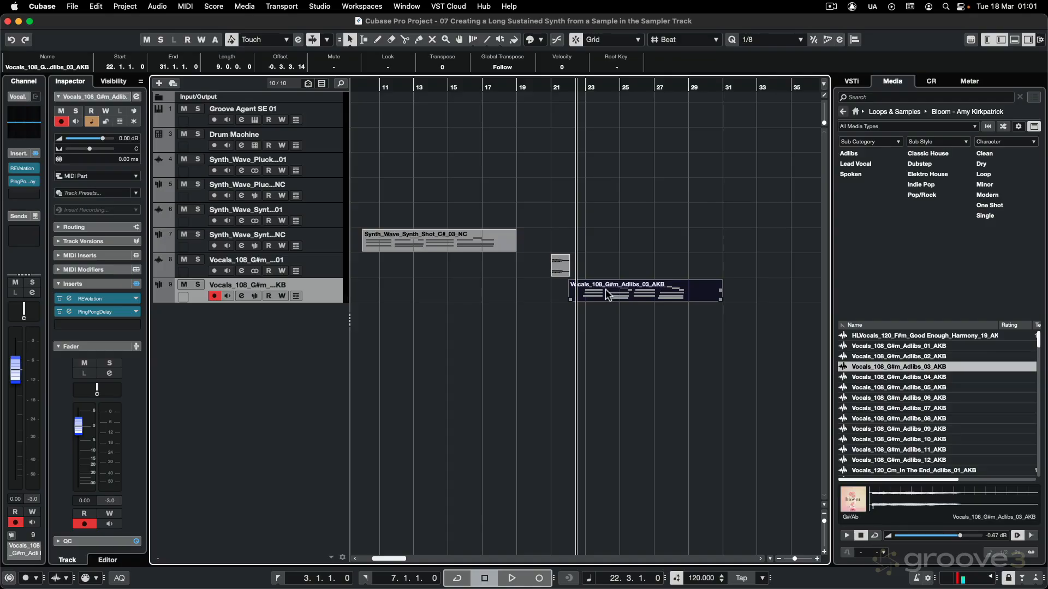
{"action": "left_click", "coordinate": [249, 296]}
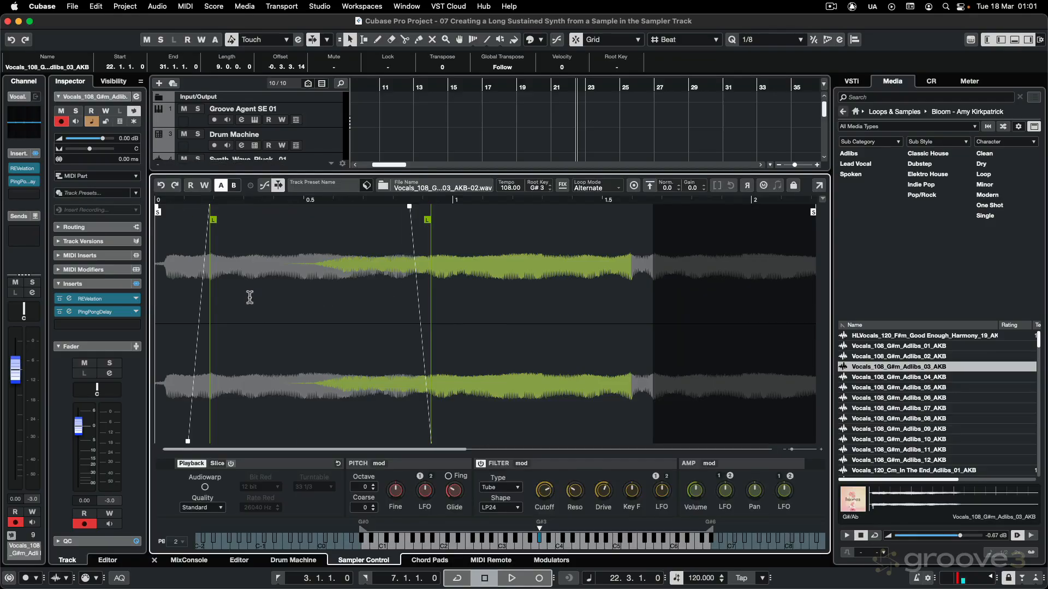
{"action": "key", "text": "space"}
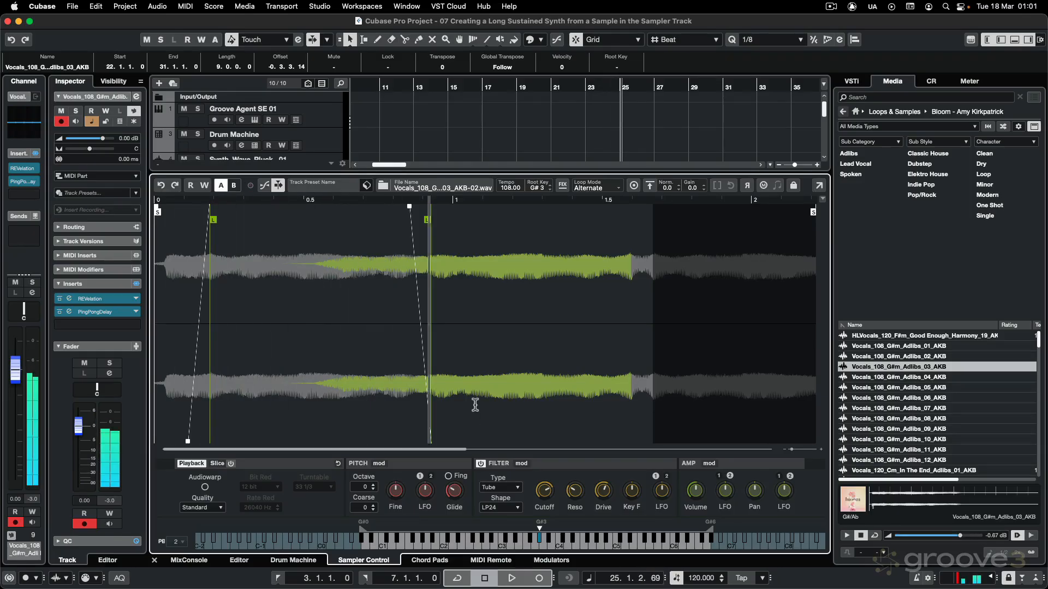
{"action": "key", "text": "space"}
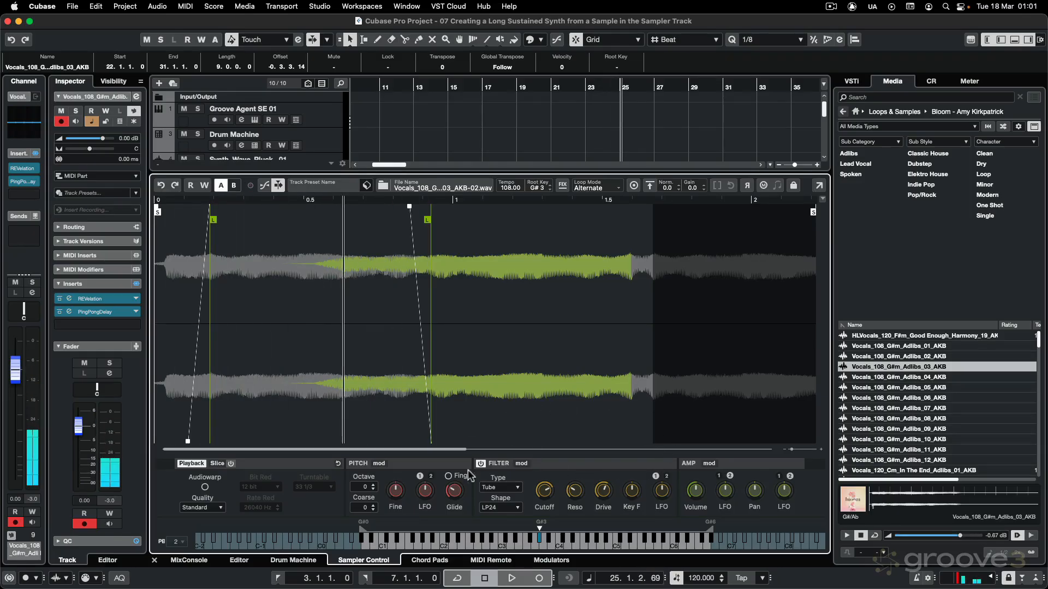
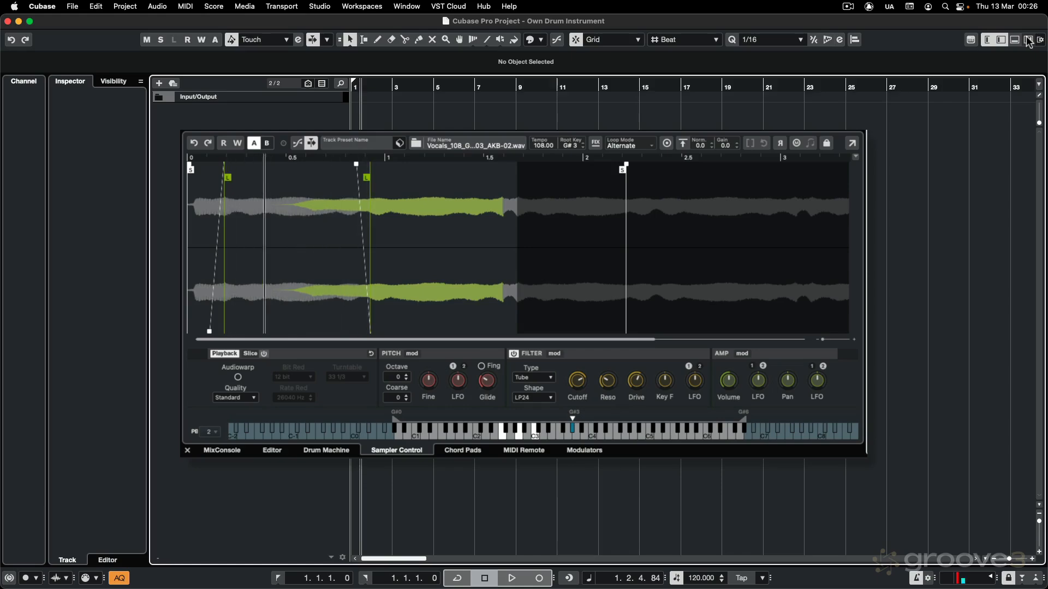
Show the Media browser in the Own Drum Instrument project.
{"action": "left_click", "coordinate": [1028, 40]}
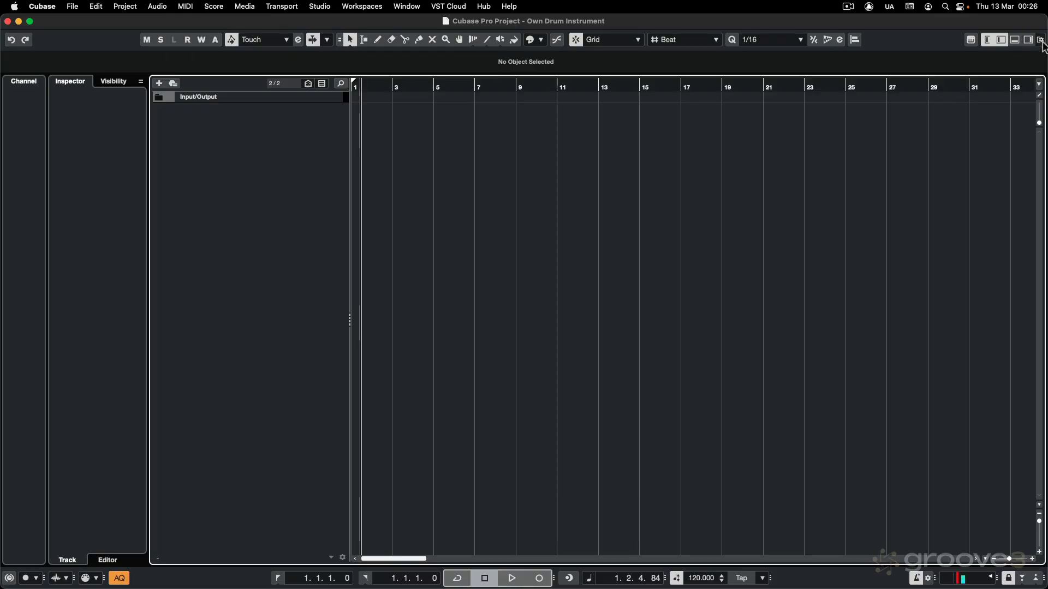
{"action": "left_click", "coordinate": [1028, 41]}
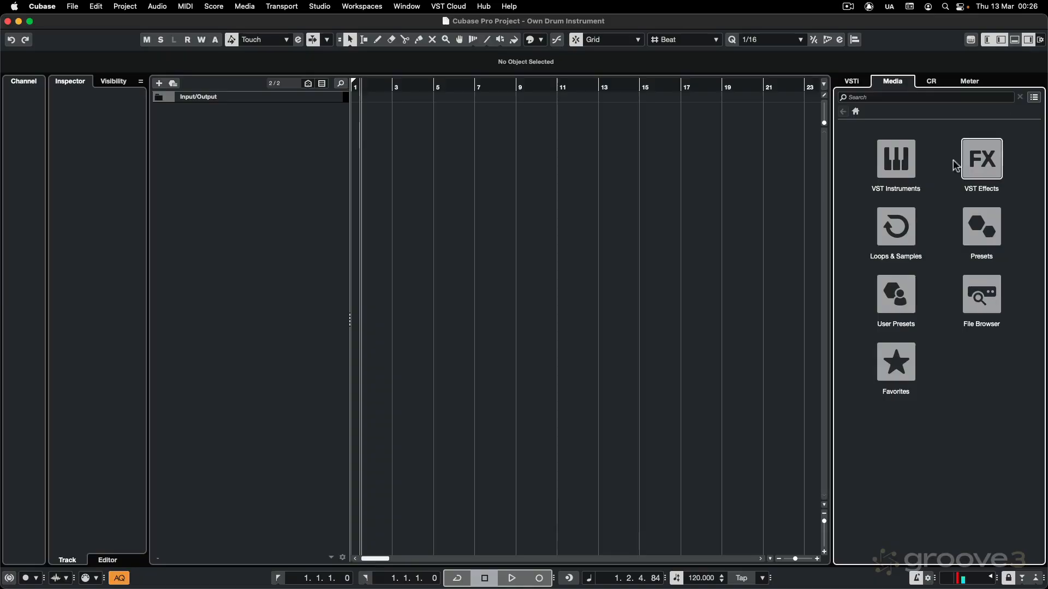
Create a Groove Agent SE instrument track from the VST Instruments library and open its interface.
{"action": "left_click", "coordinate": [910, 191]}
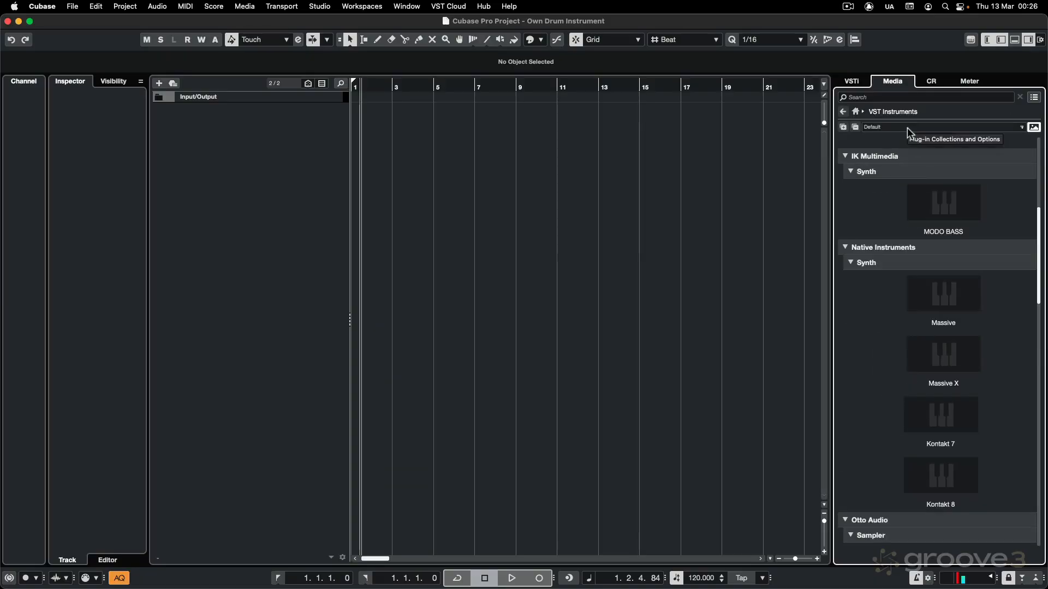
{"action": "scroll", "coordinate": [920, 347], "scroll_direction": "down", "scroll_amount": 5}
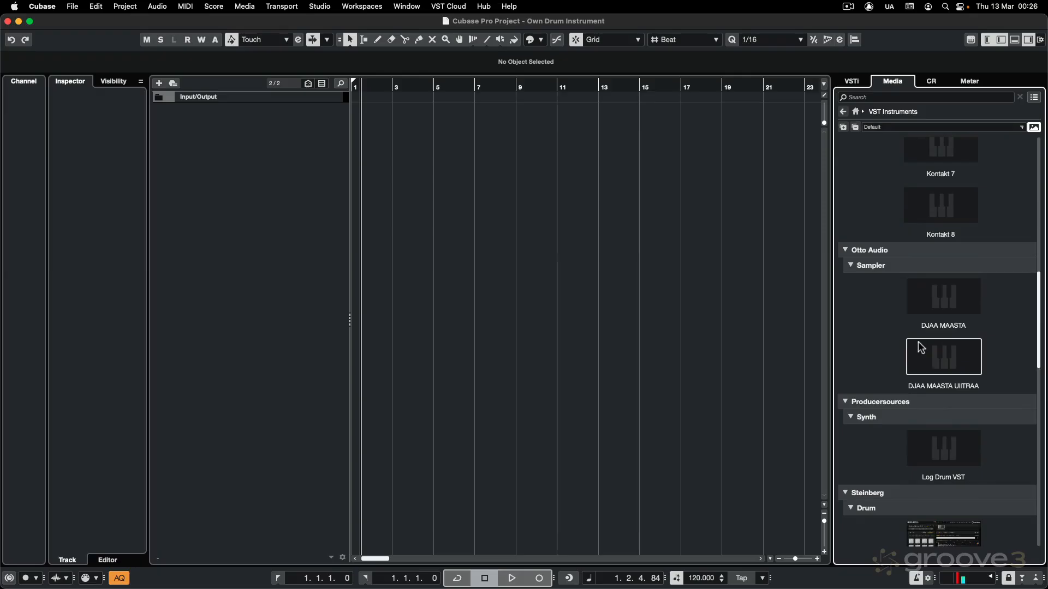
{"action": "scroll", "coordinate": [920, 347], "scroll_direction": "down", "scroll_amount": 3}
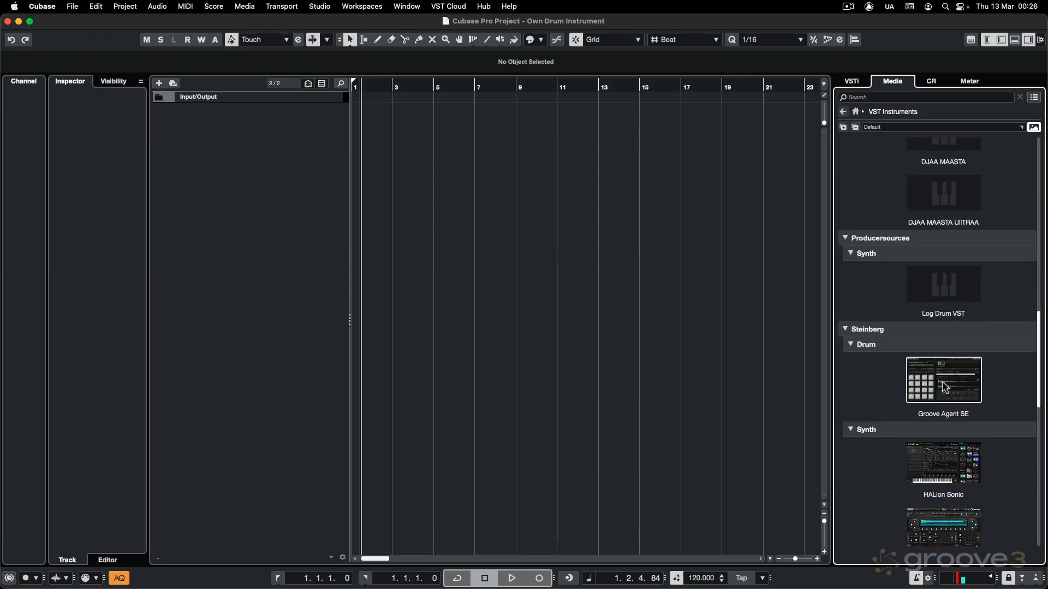
{"action": "left_click_drag", "start_coordinate": [937, 385], "coordinate": [254, 202]}
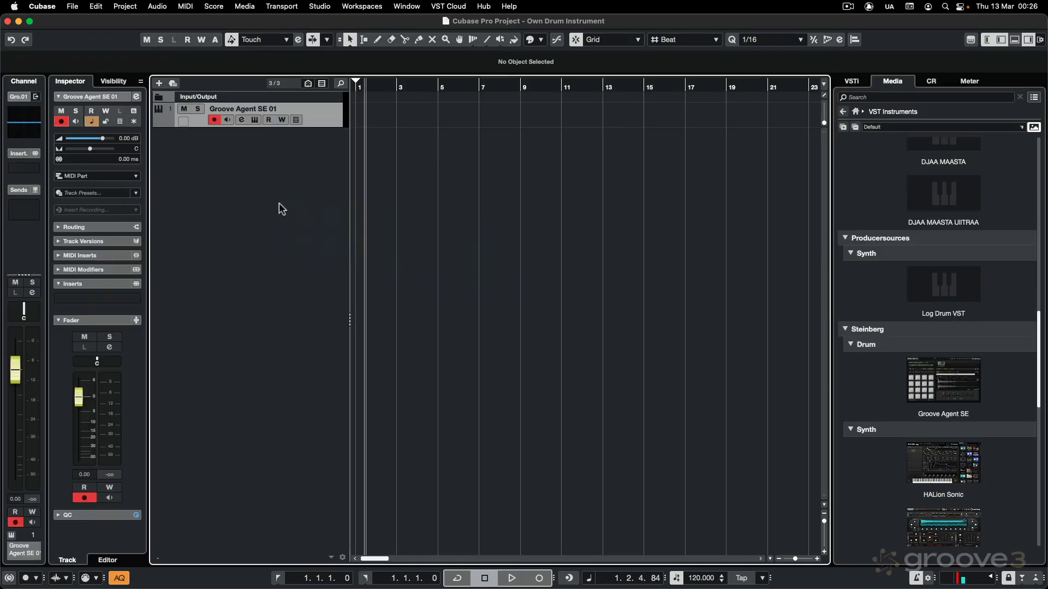
{"action": "left_click", "coordinate": [254, 120]}
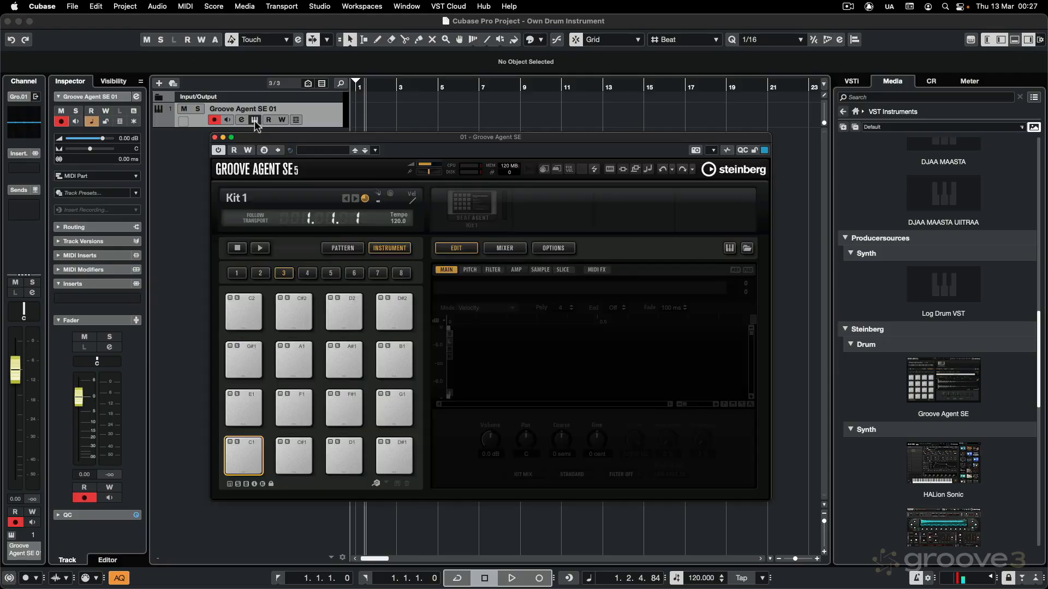
Load the Brighton kit from the Rock Pop Toolbox content set into Groove Agent SE.
{"action": "left_click", "coordinate": [315, 152]}
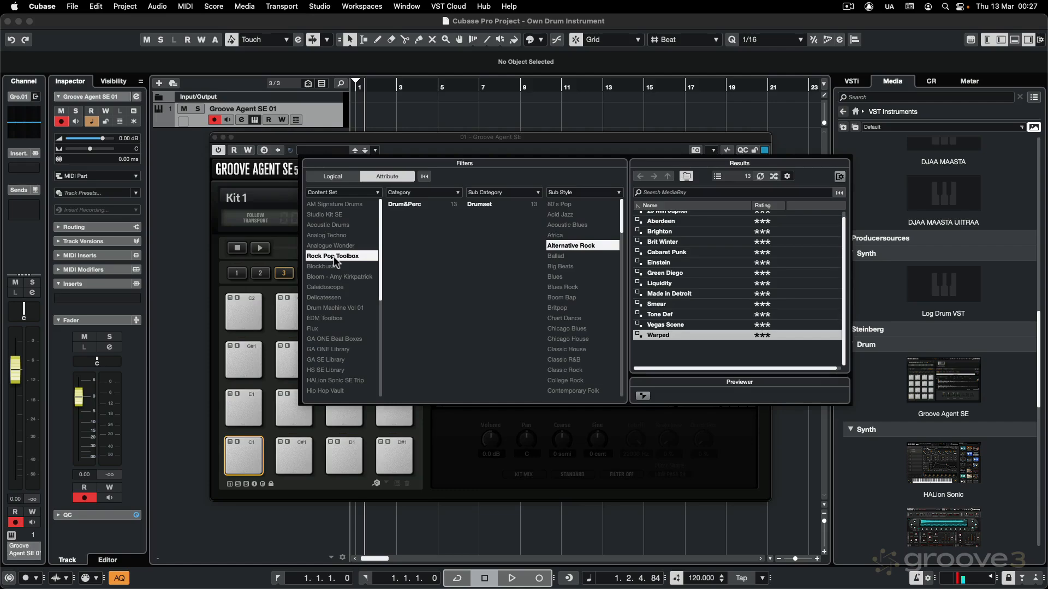
{"action": "scroll", "coordinate": [647, 280], "scroll_direction": "up", "scroll_amount": 1}
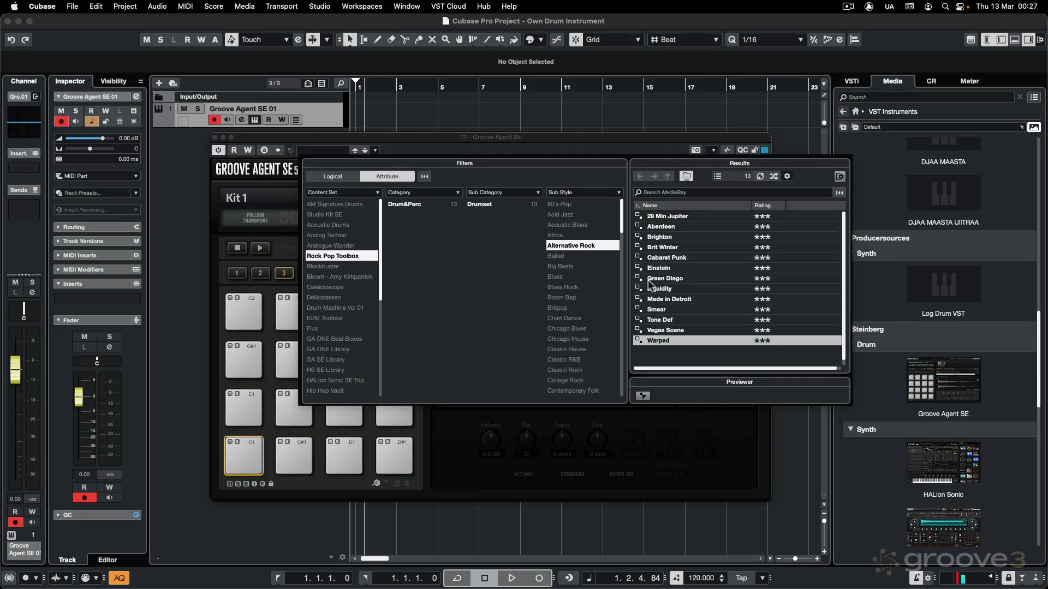
{"action": "double_click", "coordinate": [657, 237]}
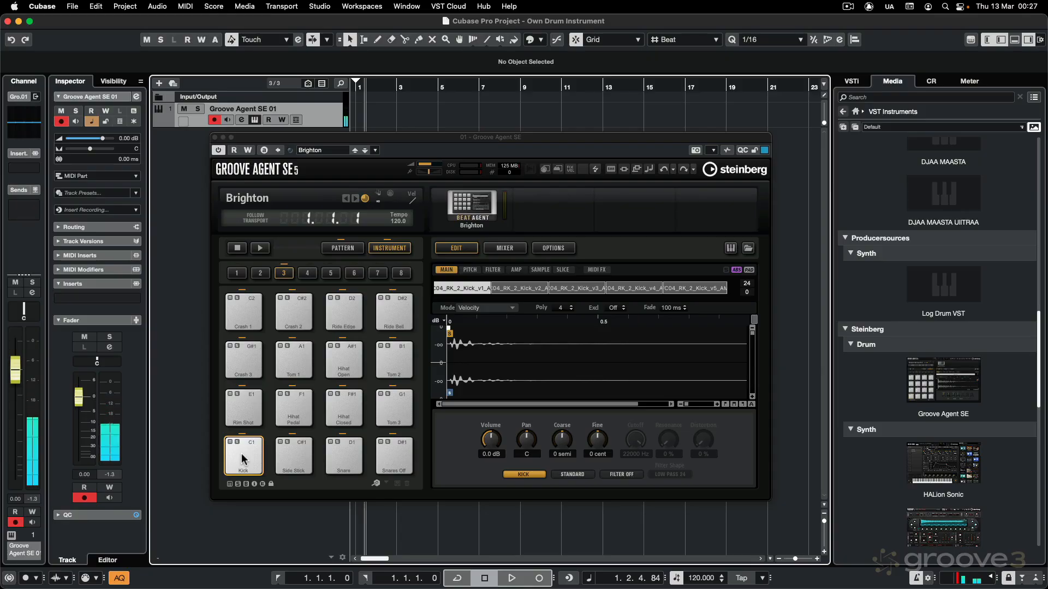
Close the Groove Agent SE interface and remove its track from the project.
{"action": "left_click", "coordinate": [214, 138]}
{"action": "right_click", "coordinate": [326, 120]}
{"action": "left_click", "coordinate": [346, 164]}
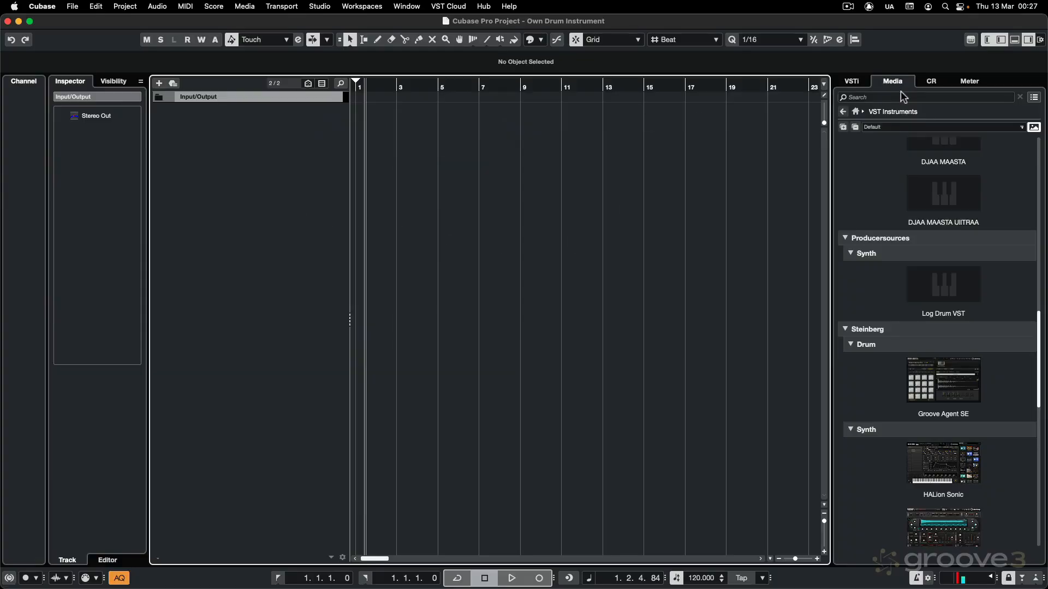
Show the Loops & Samples library and add an instrument track with an empty Groove Agent SE opened.
{"action": "left_click", "coordinate": [855, 111]}
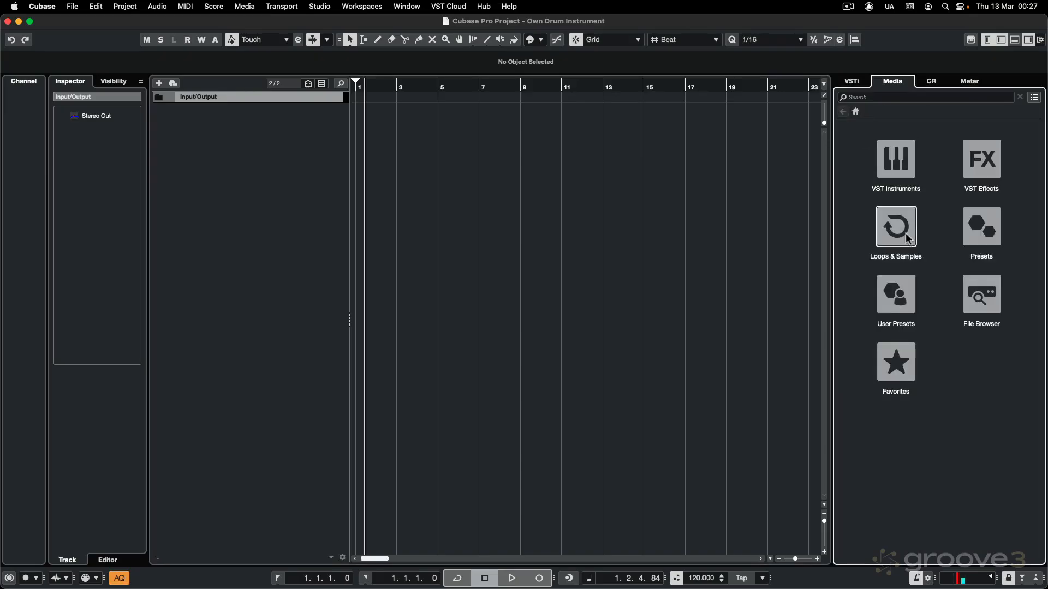
{"action": "left_click", "coordinate": [888, 244]}
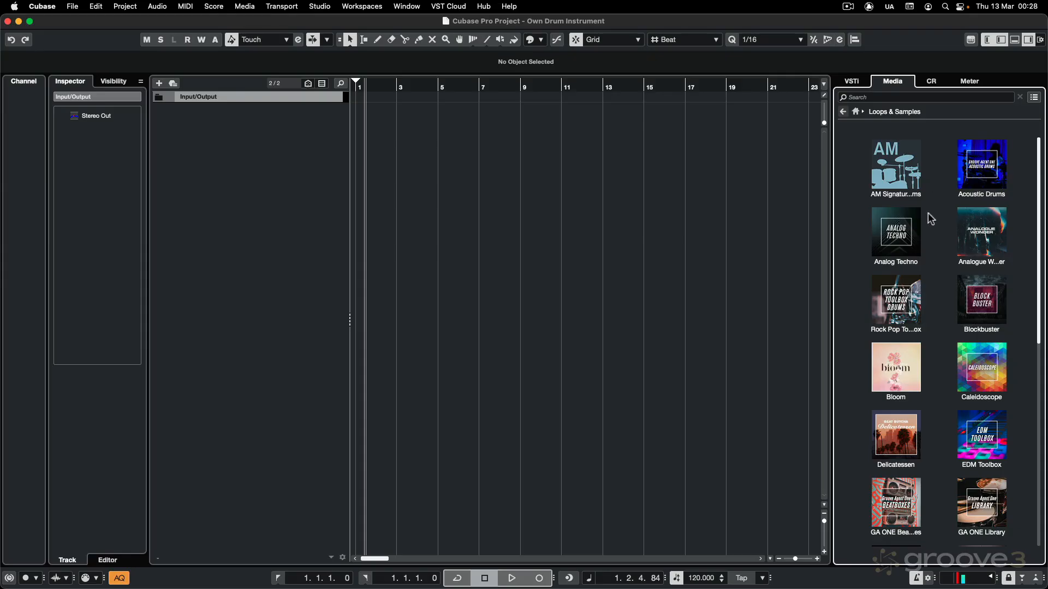
{"action": "right_click", "coordinate": [242, 131]}
{"action": "left_click", "coordinate": [272, 154]}
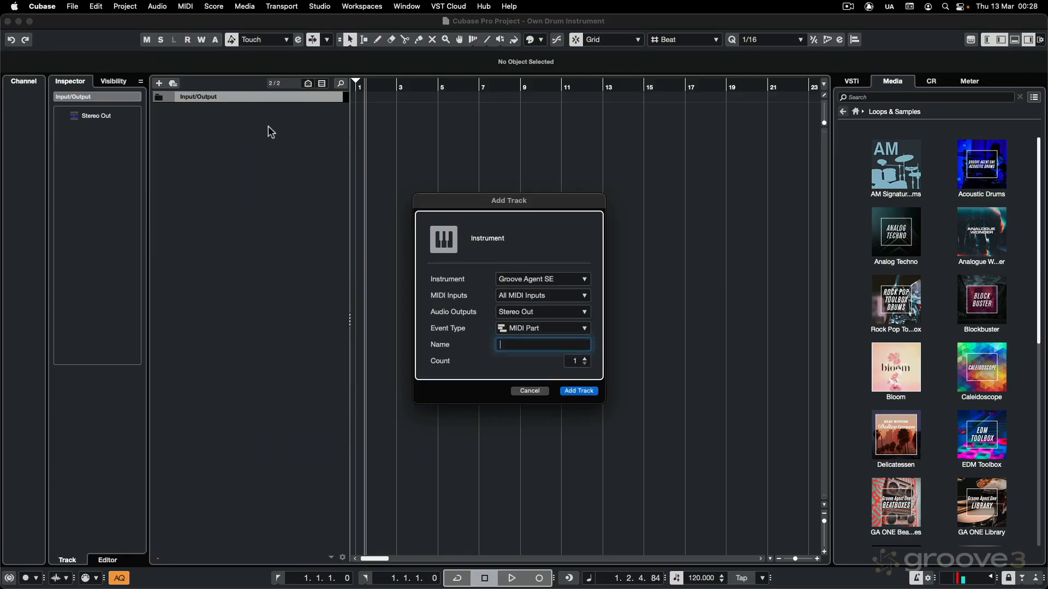
{"action": "left_click", "coordinate": [578, 393]}
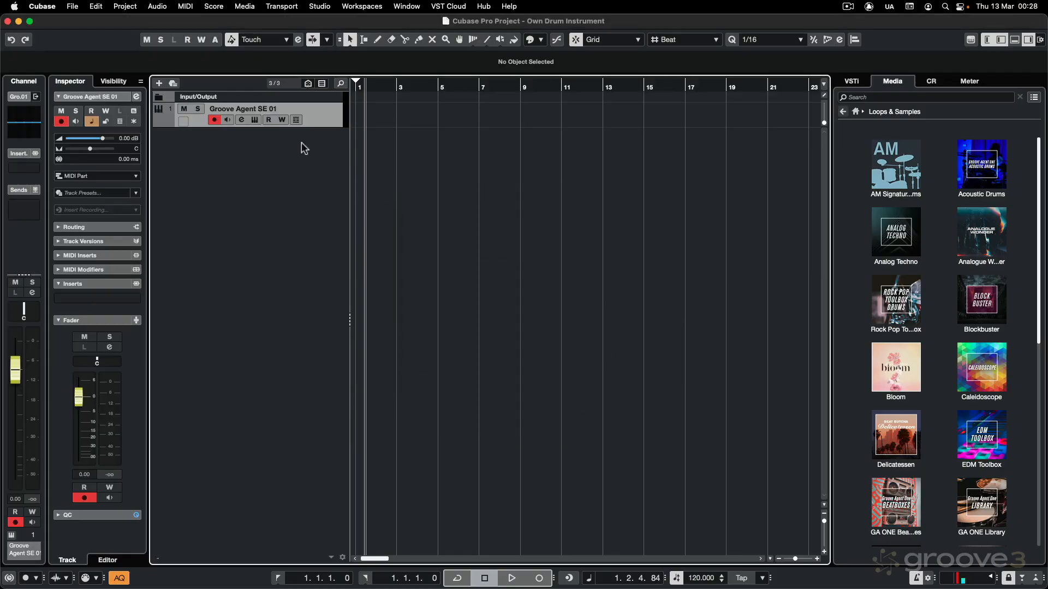
{"action": "left_click", "coordinate": [254, 119]}
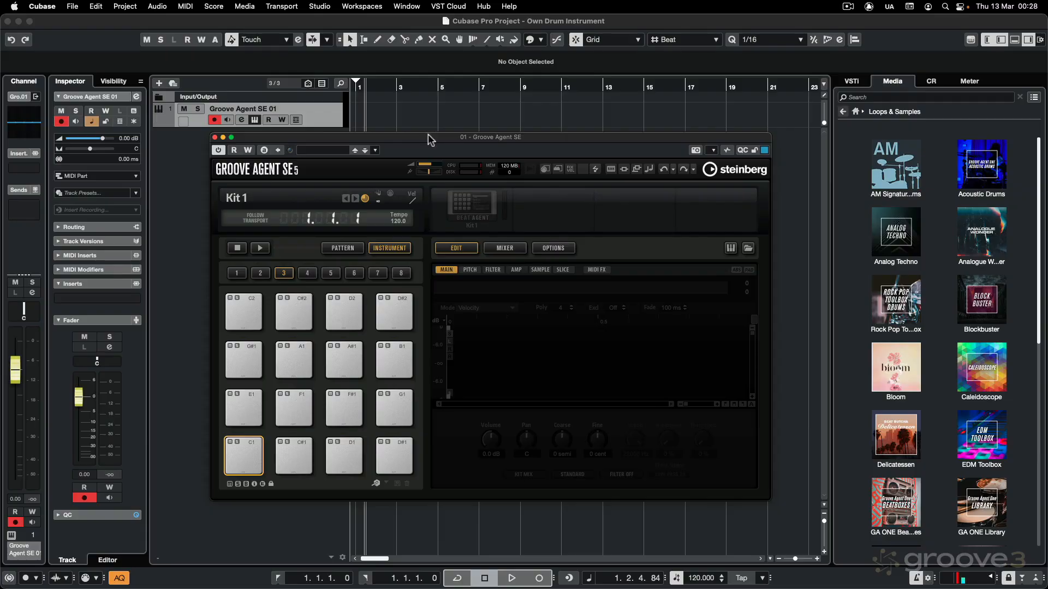
Open the AM Signature Drums sample set, reset its filters and show only Kick Drum samples.
{"action": "left_click_drag", "start_coordinate": [428, 138], "coordinate": [329, 121]}
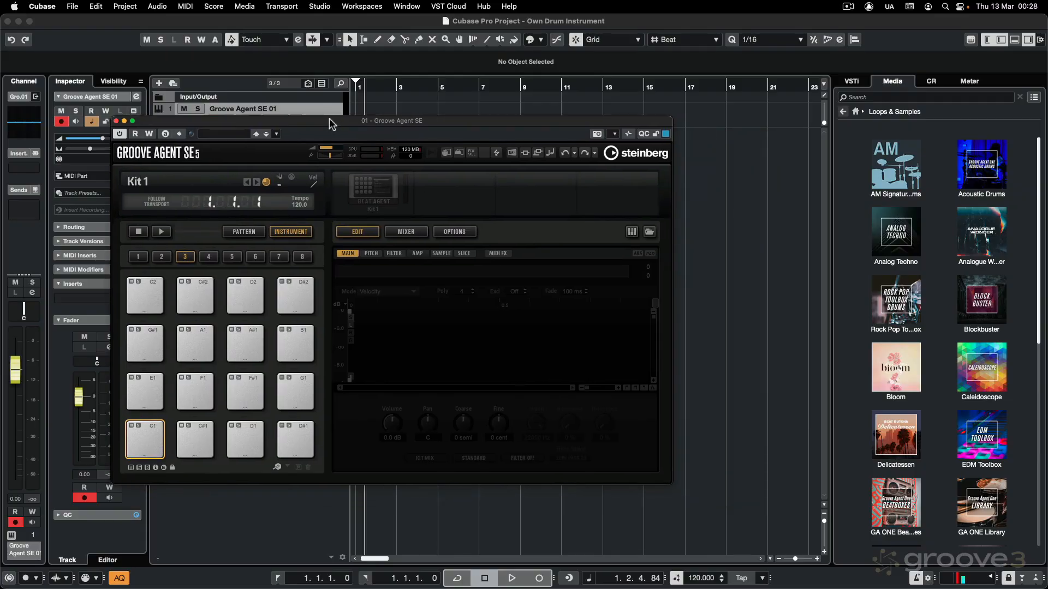
{"action": "left_click", "coordinate": [900, 164]}
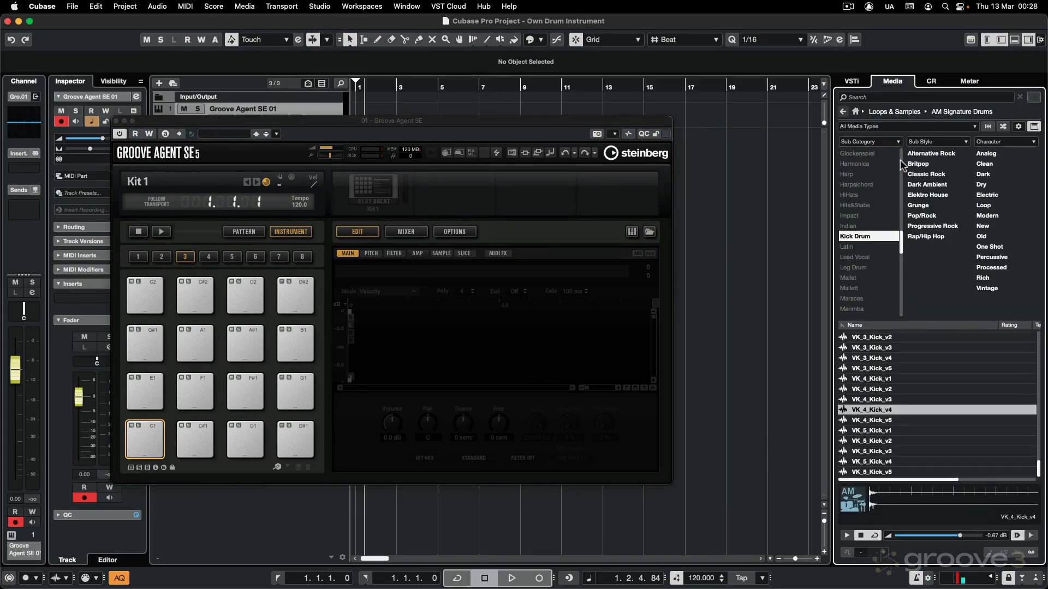
{"action": "left_click", "coordinate": [987, 127]}
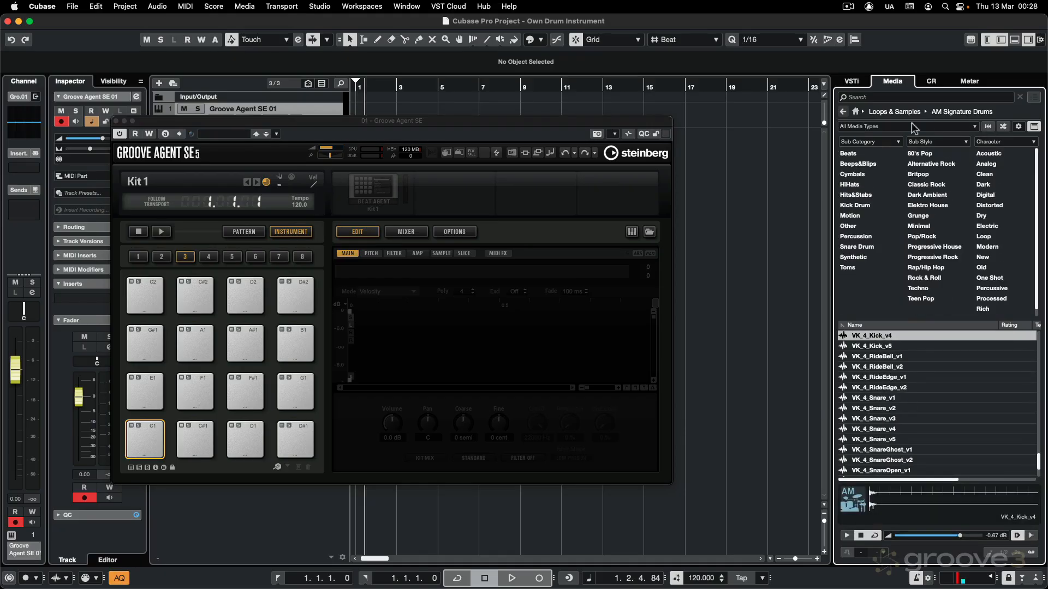
{"action": "left_click", "coordinate": [861, 206]}
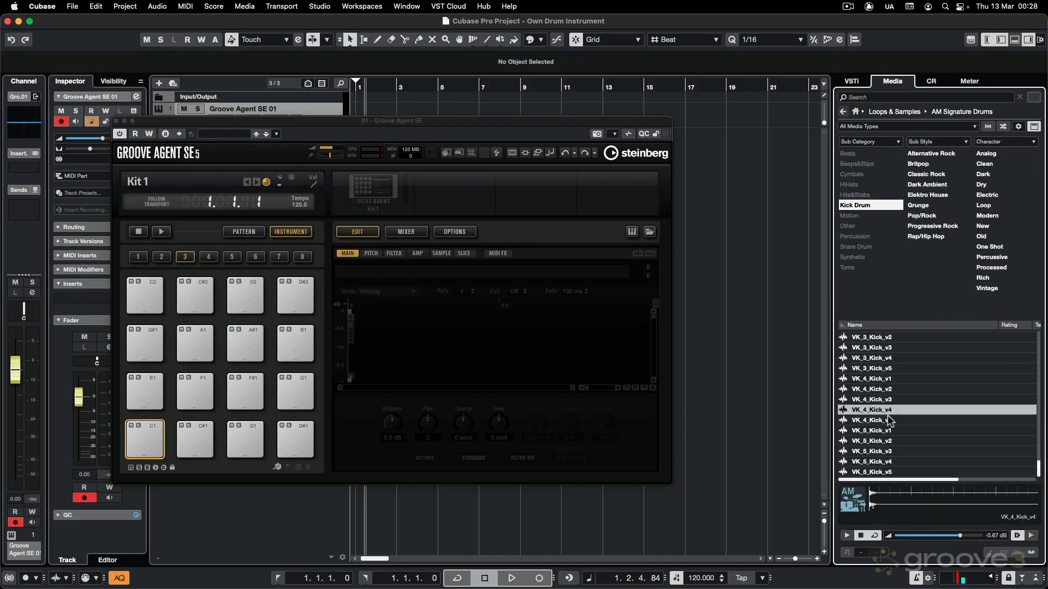
Audition the kick samples VK_1_Kick_v1 through VK_1_Kick_v4.
{"action": "scroll", "coordinate": [888, 420], "scroll_direction": "up", "scroll_amount": 1}
{"action": "scroll", "coordinate": [888, 420], "scroll_direction": "up", "scroll_amount": 2}
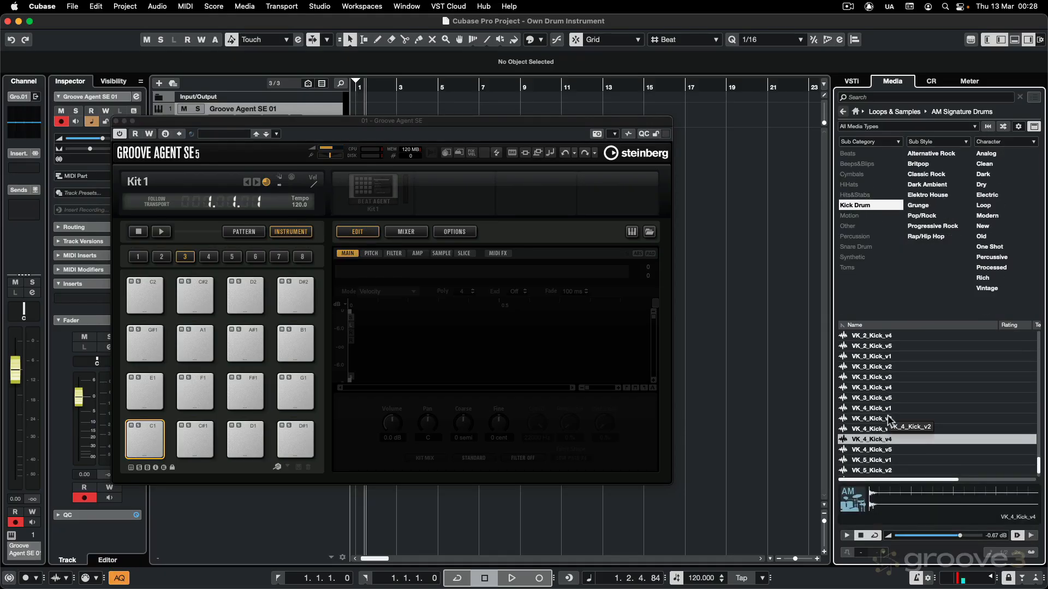
{"action": "scroll", "coordinate": [888, 420], "scroll_direction": "up", "scroll_amount": 6}
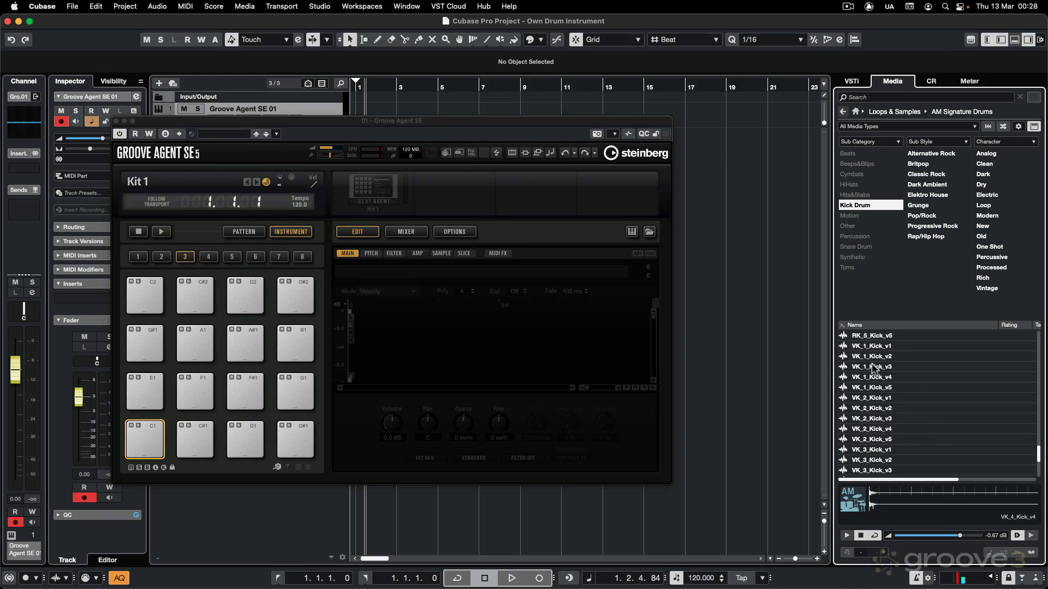
{"action": "left_click", "coordinate": [876, 347]}
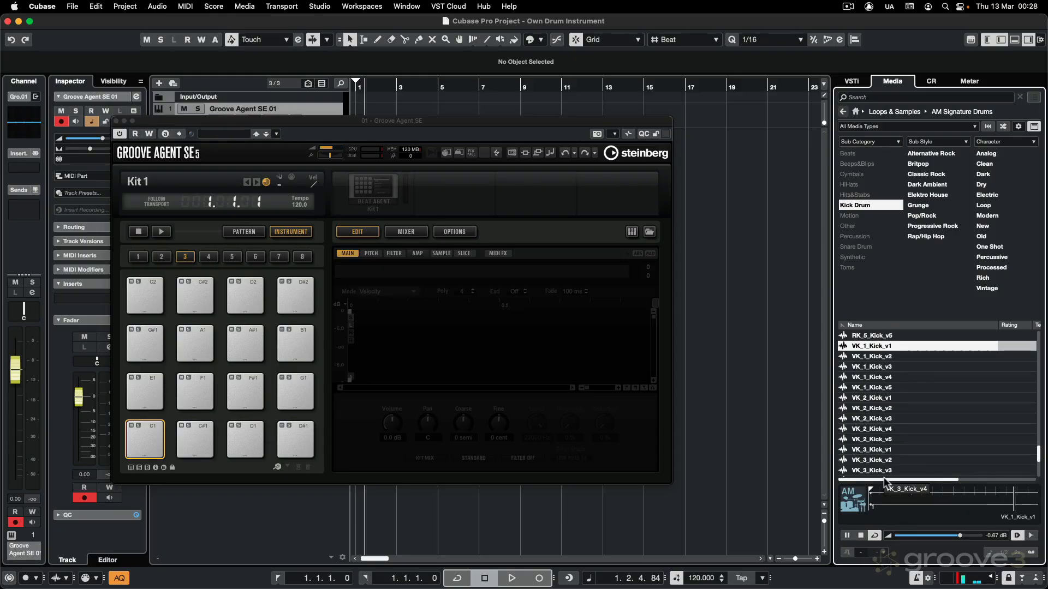
{"action": "key", "text": "Down"}
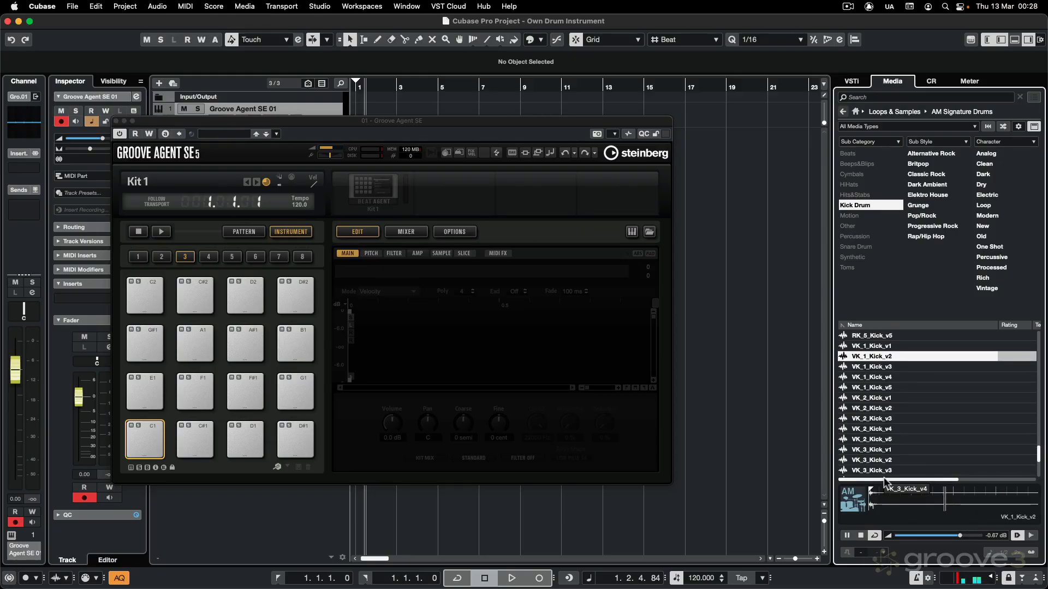
{"action": "key", "text": "Down"}
{"action": "key", "text": "Down"}
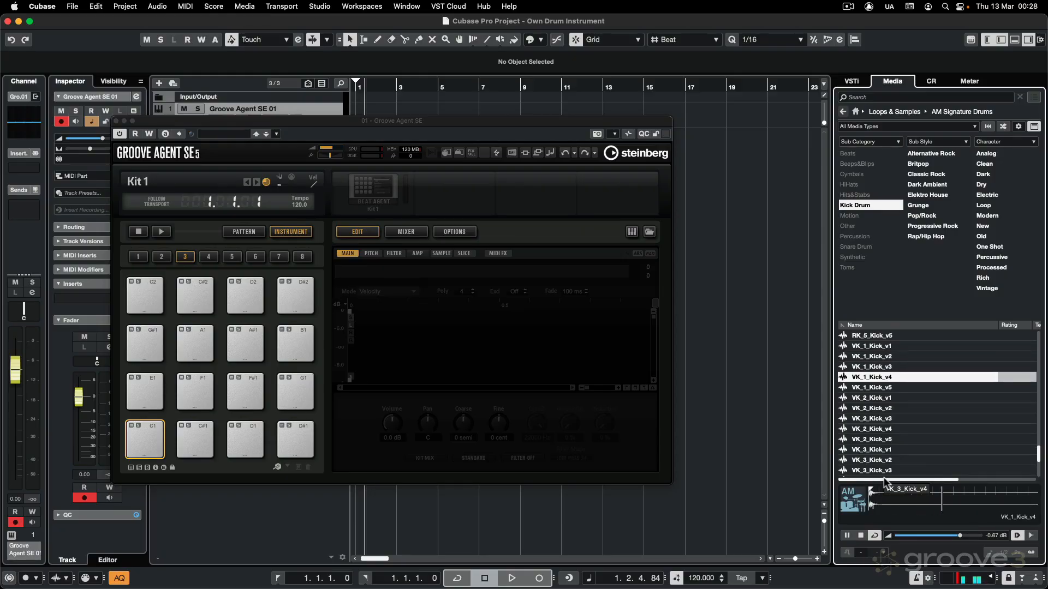
Load VK_1_Kick_v4 onto pad C1 and shorten the sample so it ends at about 1 second.
{"action": "left_click_drag", "start_coordinate": [867, 377], "coordinate": [162, 440]}
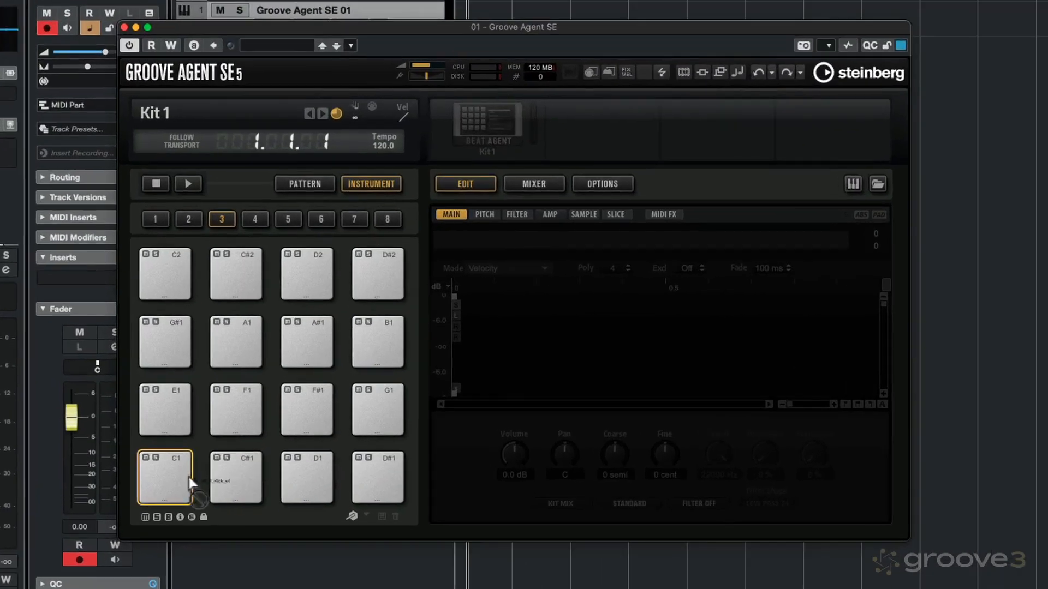
{"action": "left_click_drag", "start_coordinate": [189, 476], "coordinate": [168, 477]}
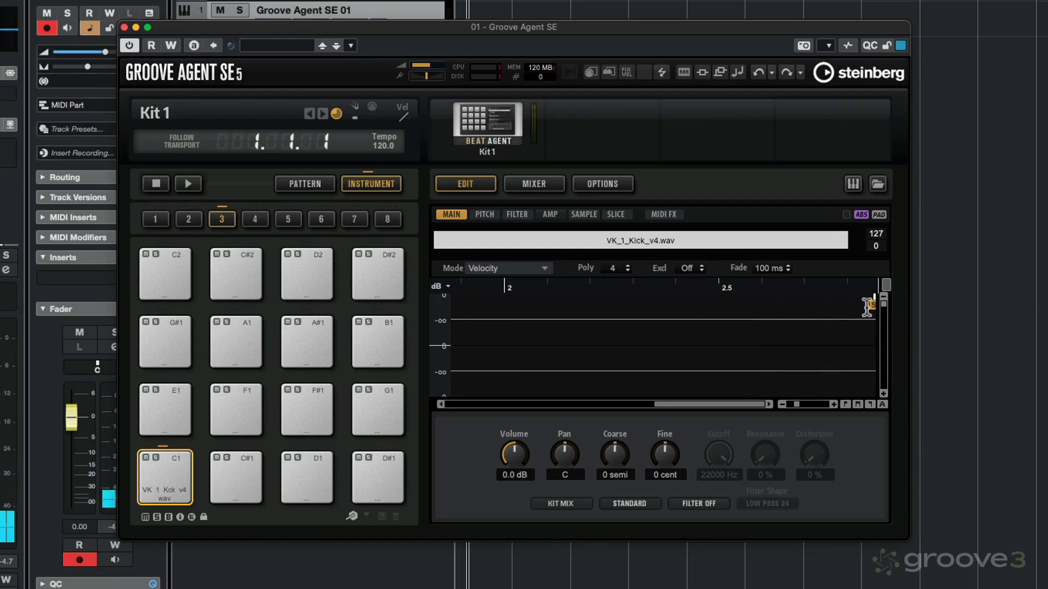
{"action": "left_click_drag", "start_coordinate": [783, 402], "coordinate": [777, 398]}
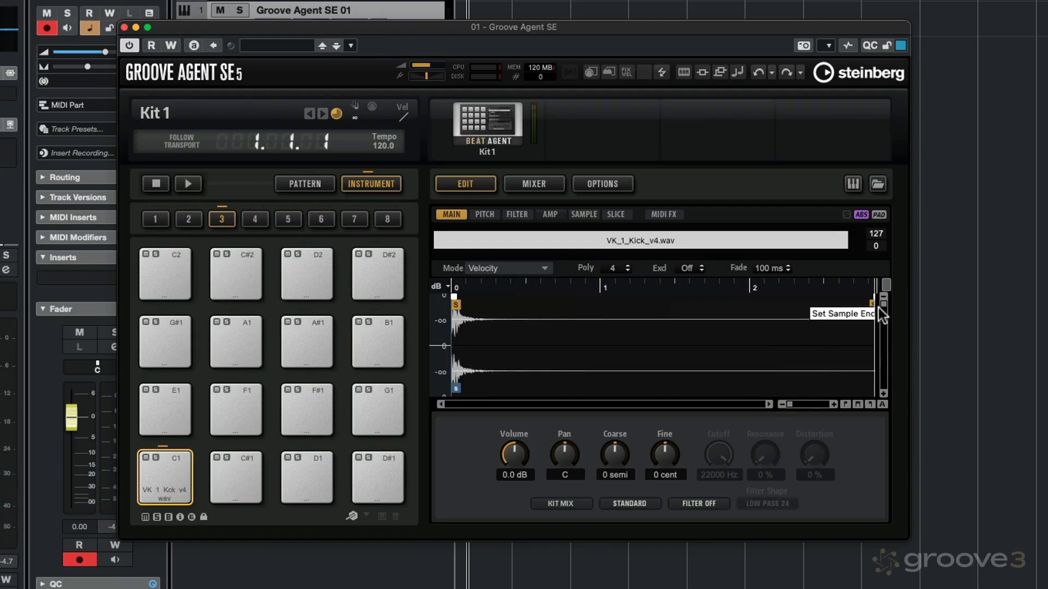
{"action": "left_click_drag", "start_coordinate": [876, 307], "coordinate": [592, 321]}
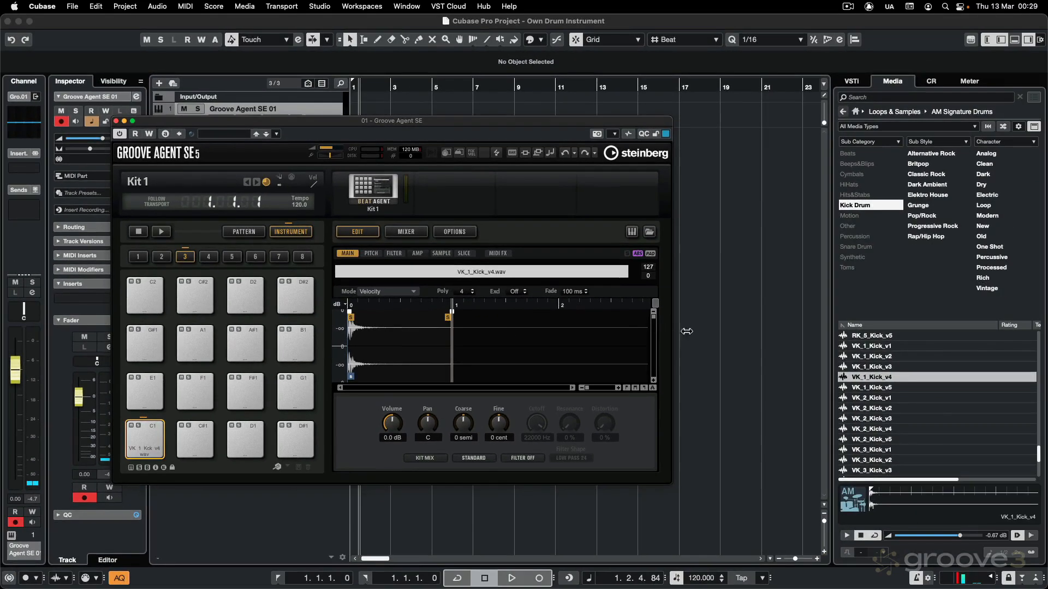
Add VK_1_Kick_v1 to pad C1 as a second layer and set VK_1_Kick_v4 to cover velocities 0 to 92.
{"action": "left_click", "coordinate": [875, 346]}
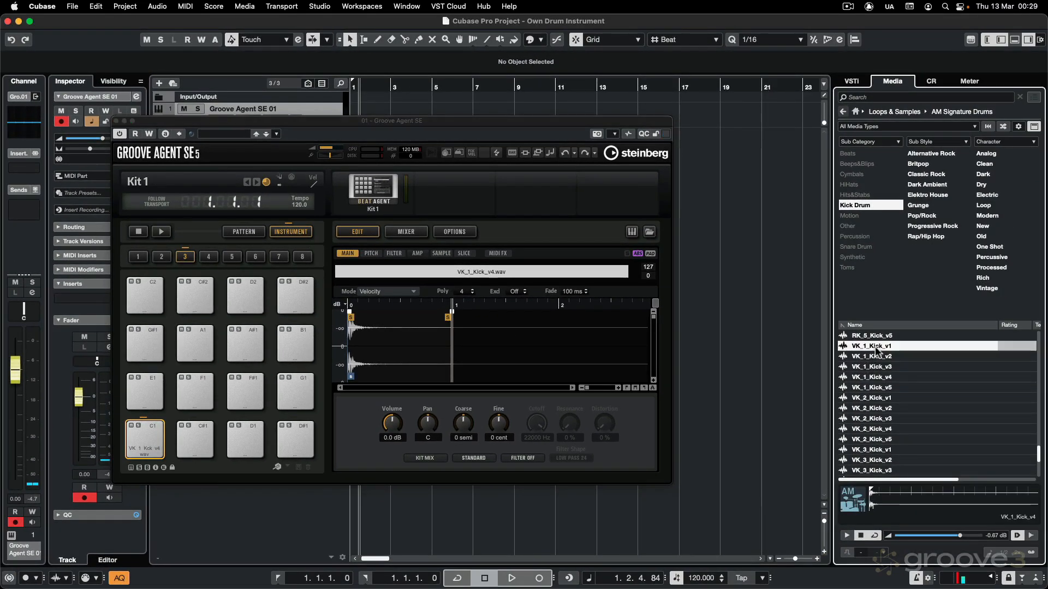
{"action": "left_click_drag", "start_coordinate": [875, 348], "coordinate": [165, 458]}
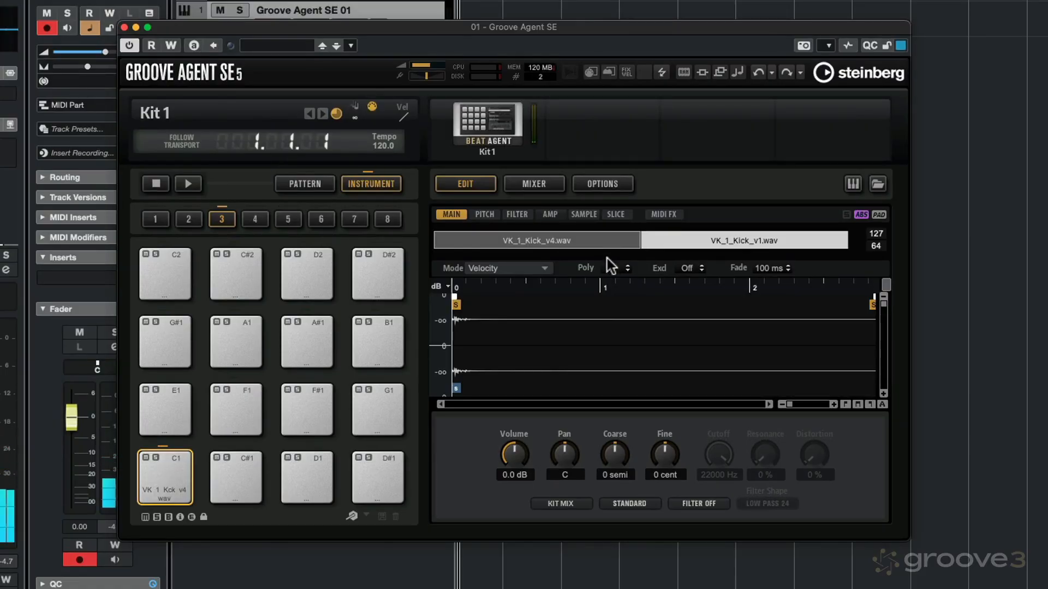
{"action": "left_click", "coordinate": [637, 239]}
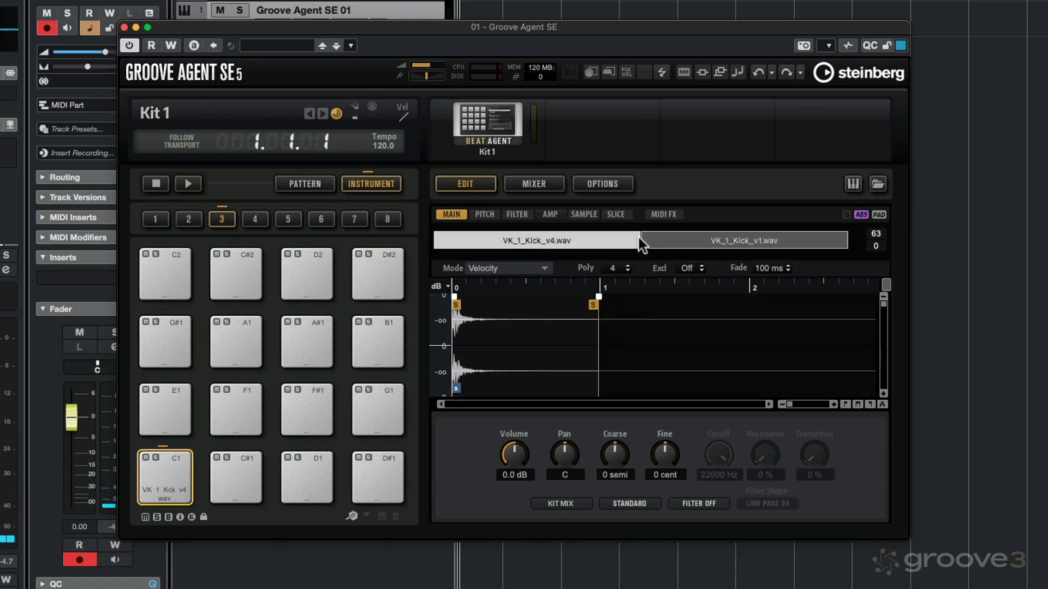
{"action": "left_click_drag", "start_coordinate": [638, 239], "coordinate": [483, 248]}
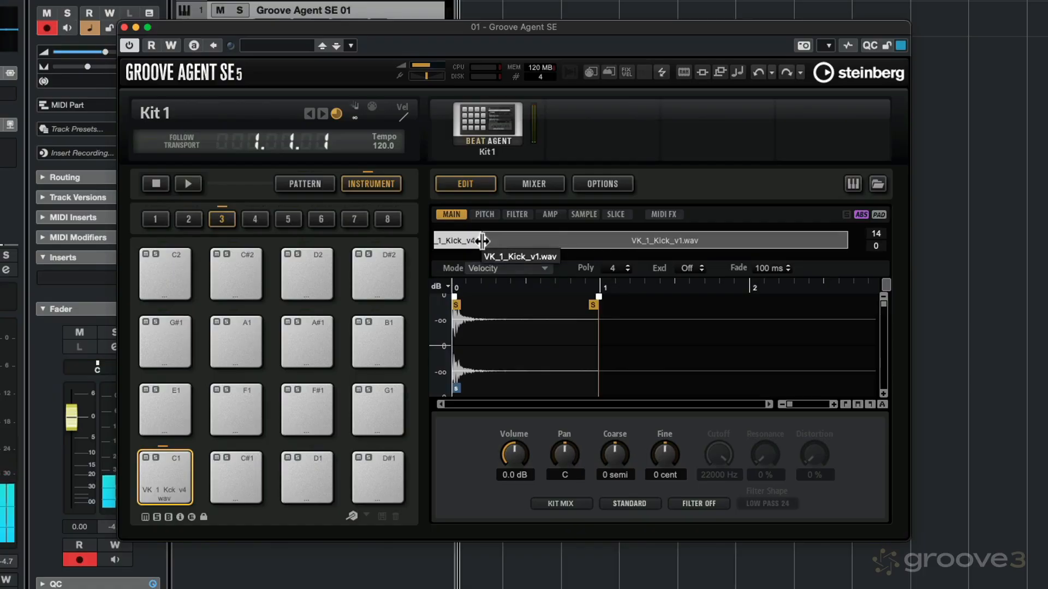
{"action": "left_click_drag", "start_coordinate": [482, 240], "coordinate": [768, 240]}
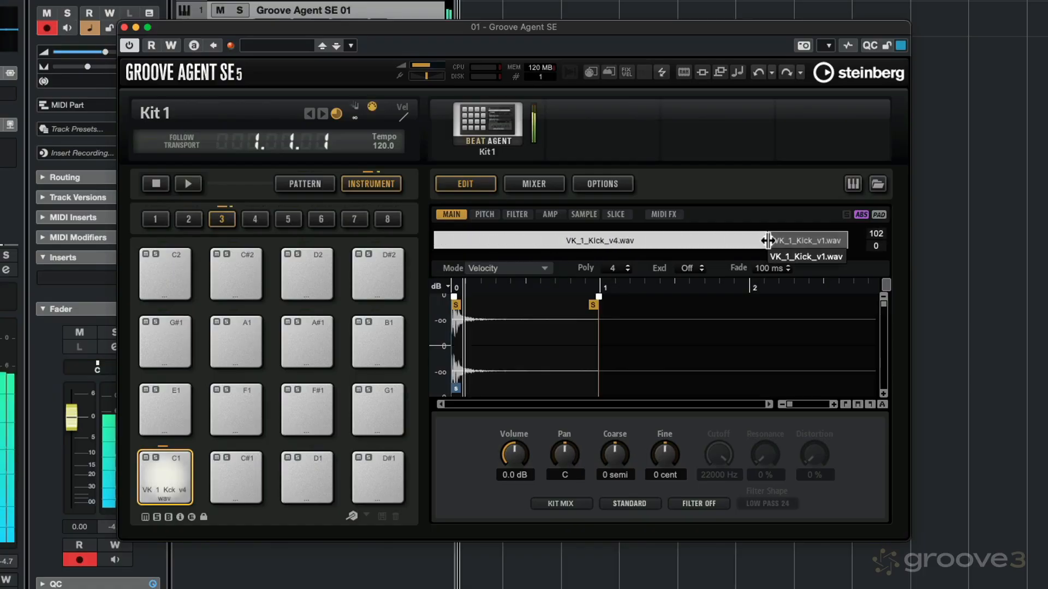
{"action": "left_click_drag", "start_coordinate": [771, 239], "coordinate": [736, 244]}
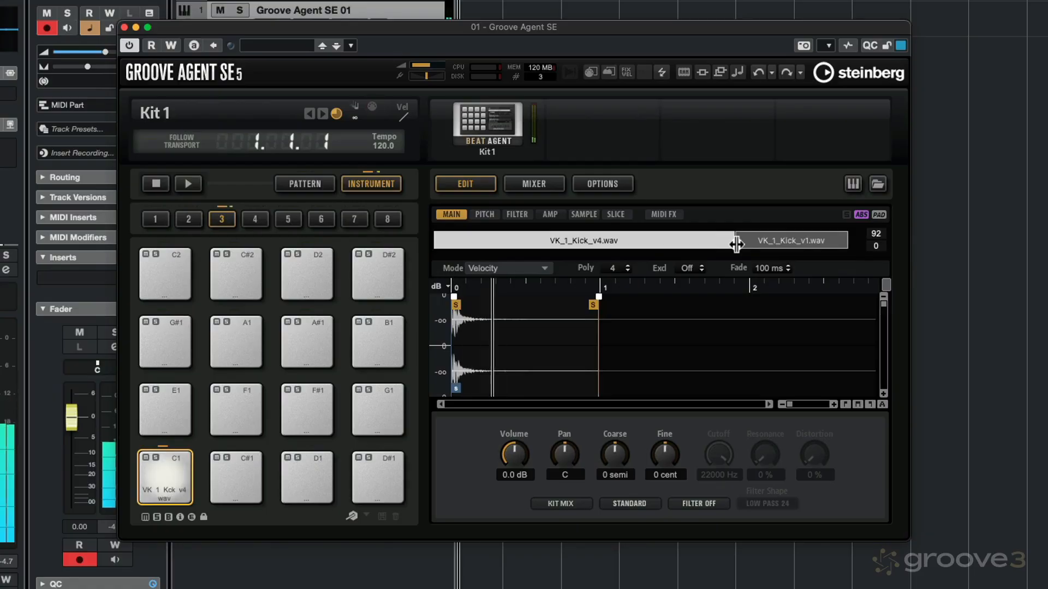
Move the sample end of the VK_1_Kick_v1 layer close to the hit, and reselect the VK_1_Kick_v4 layer.
{"action": "left_click", "coordinate": [762, 238]}
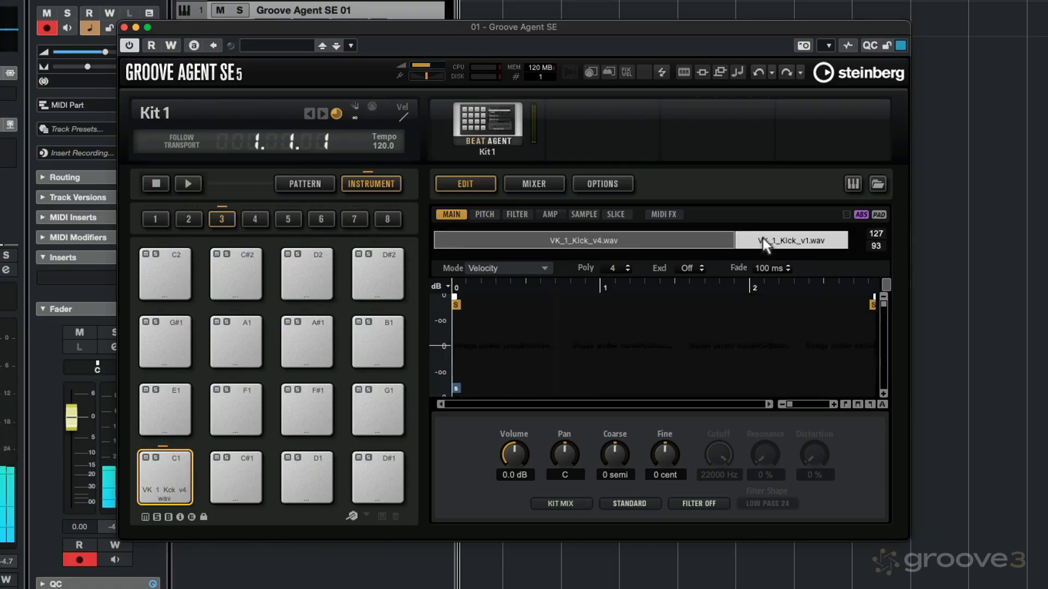
{"action": "left_click_drag", "start_coordinate": [873, 304], "coordinate": [496, 303]}
{"action": "left_click", "coordinate": [547, 238]}
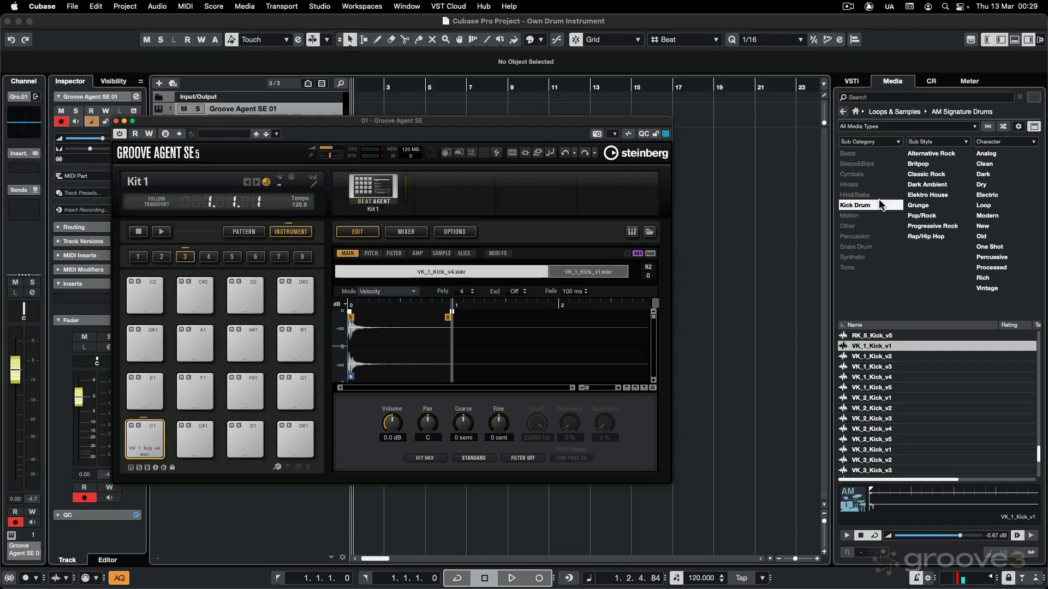
Filter the AM Signature Drums samples to Snare Drum and audition the PK_4 ghost, open and regular snares, up to PK_4_Snare_v2.
{"action": "left_click", "coordinate": [870, 246]}
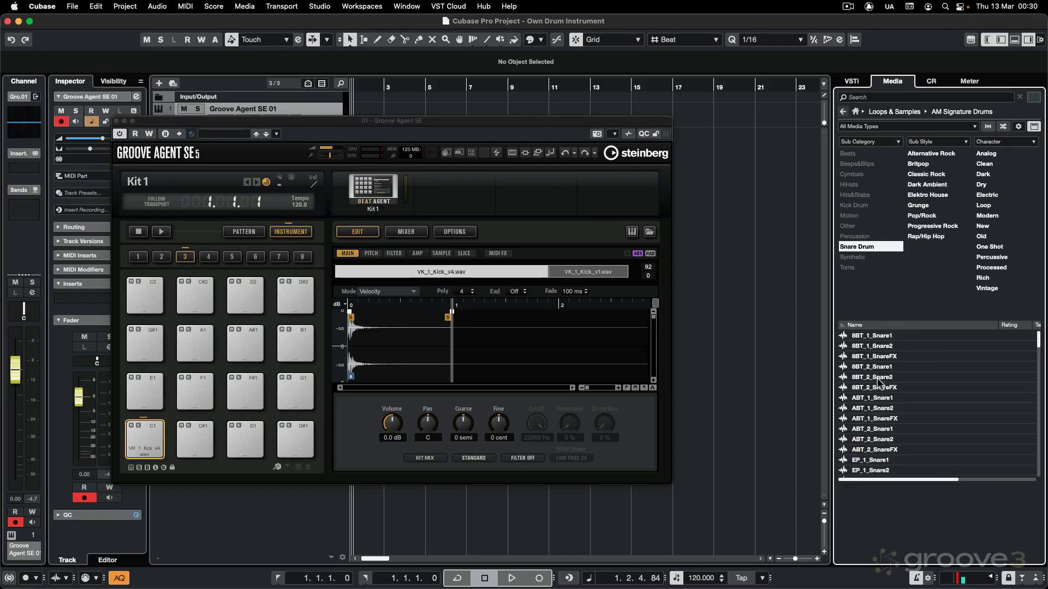
{"action": "scroll", "coordinate": [876, 378], "scroll_direction": "down", "scroll_amount": 5}
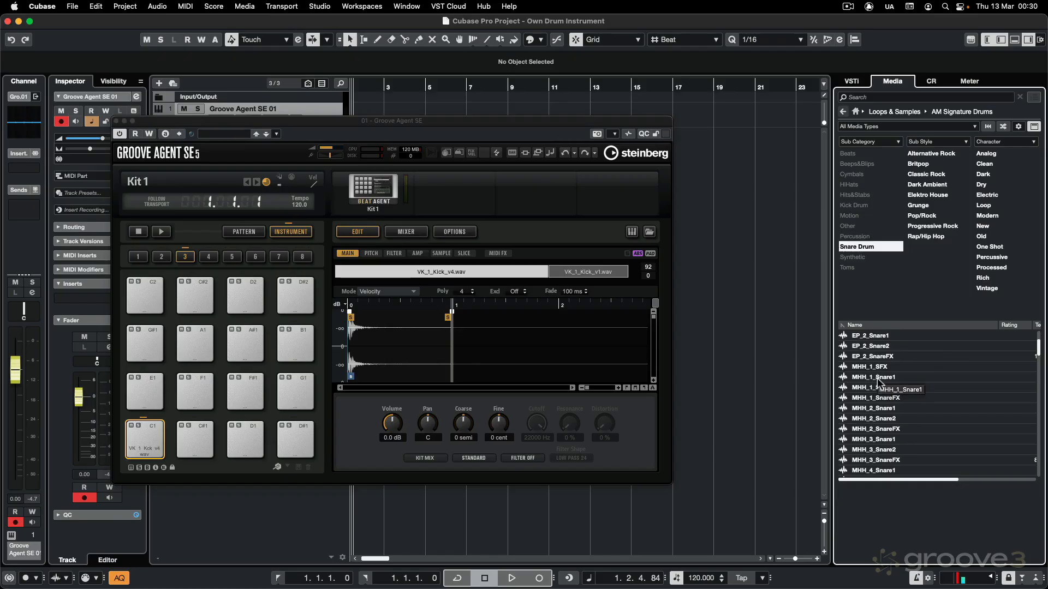
{"action": "scroll", "coordinate": [877, 377], "scroll_direction": "down", "scroll_amount": 5}
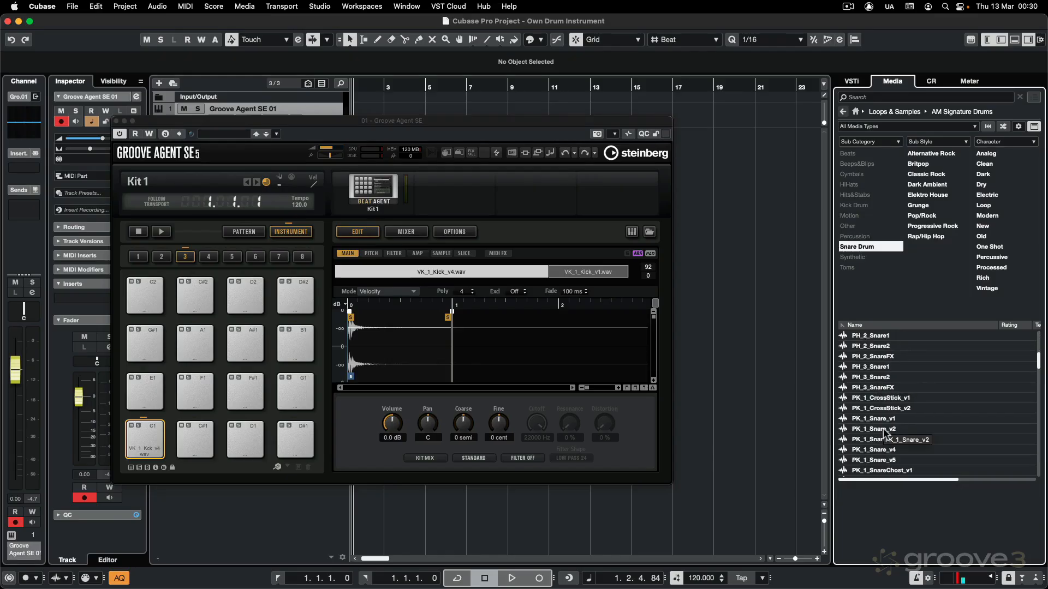
{"action": "scroll", "coordinate": [886, 409], "scroll_direction": "down", "scroll_amount": 8}
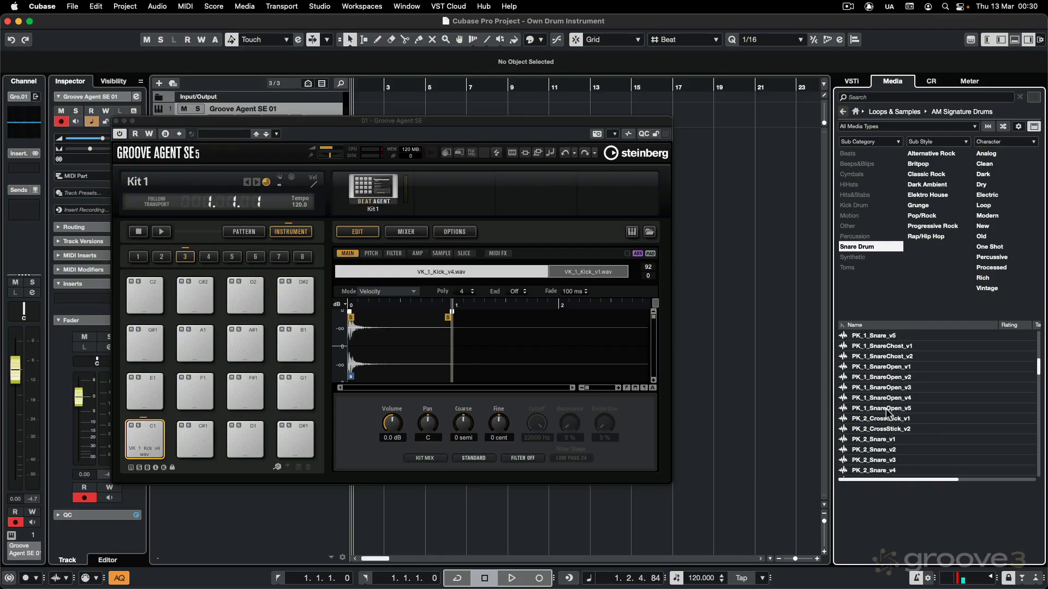
{"action": "scroll", "coordinate": [885, 408], "scroll_direction": "down", "scroll_amount": 6}
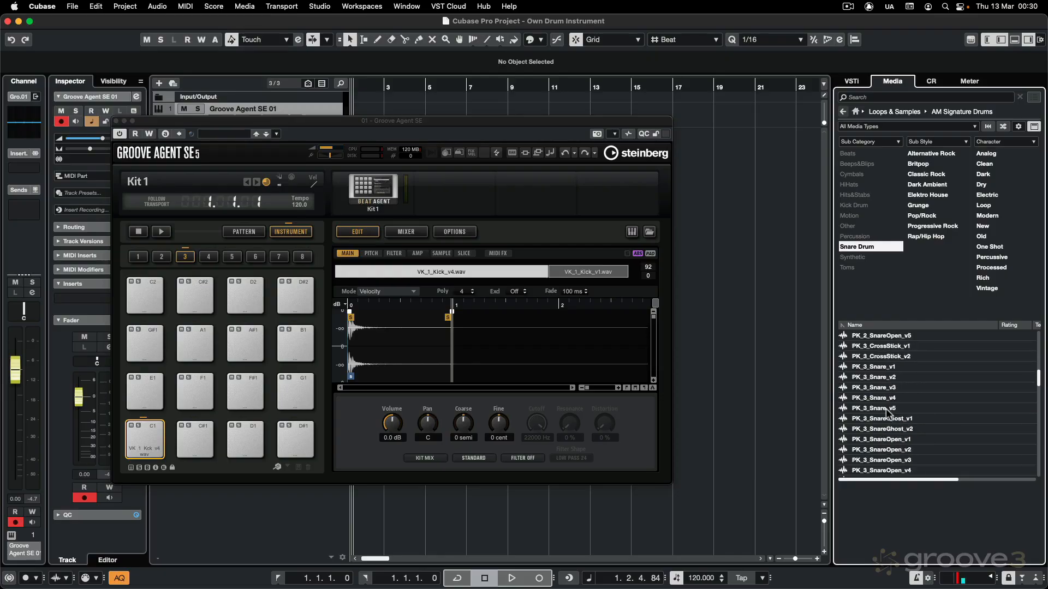
{"action": "scroll", "coordinate": [885, 408], "scroll_direction": "down", "scroll_amount": 3}
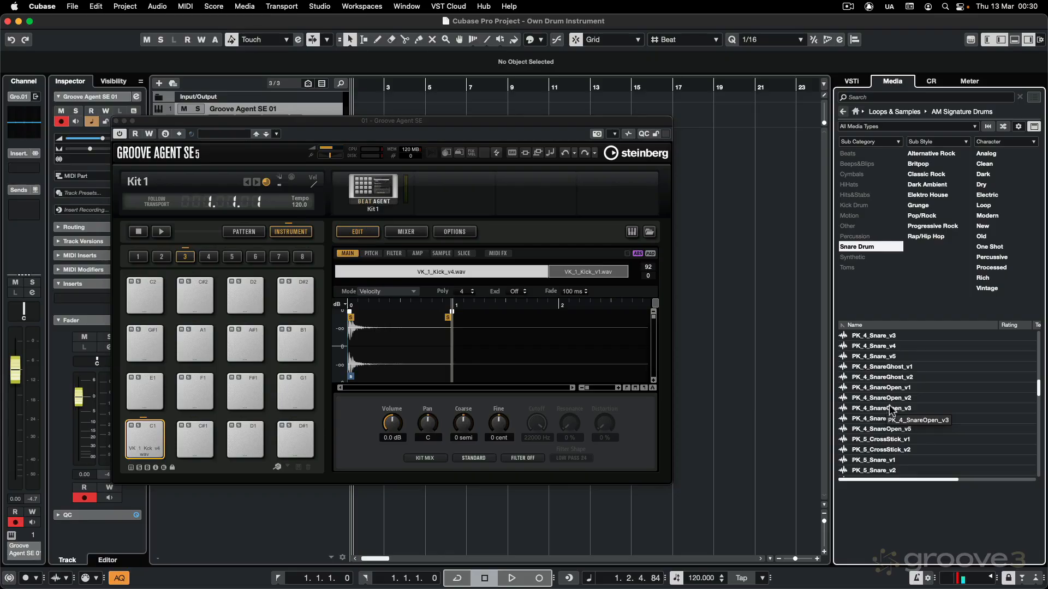
{"action": "left_click", "coordinate": [885, 368]}
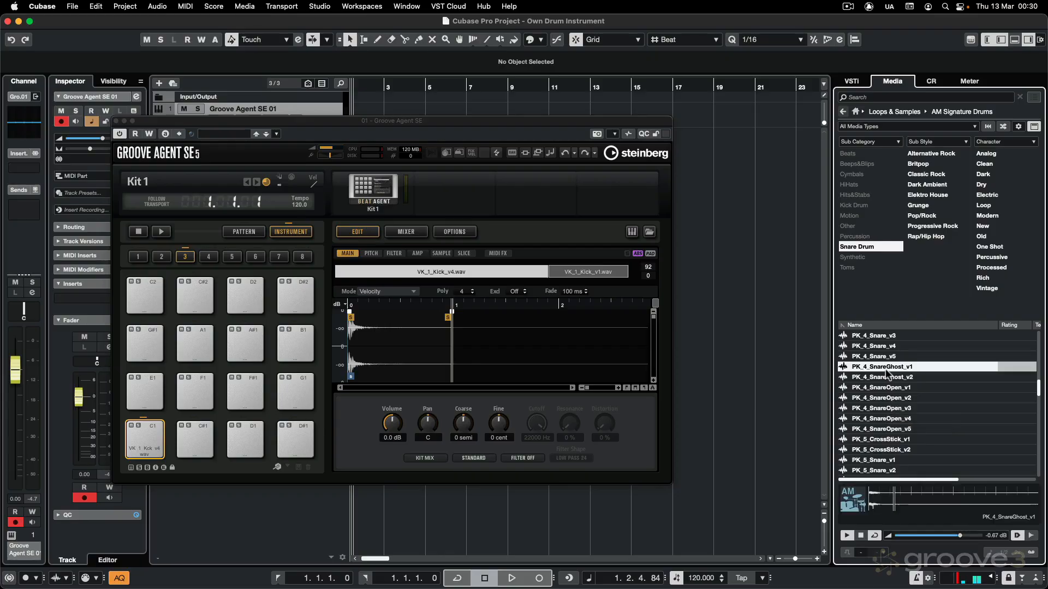
{"action": "left_click", "coordinate": [885, 378]}
{"action": "left_click", "coordinate": [885, 385]}
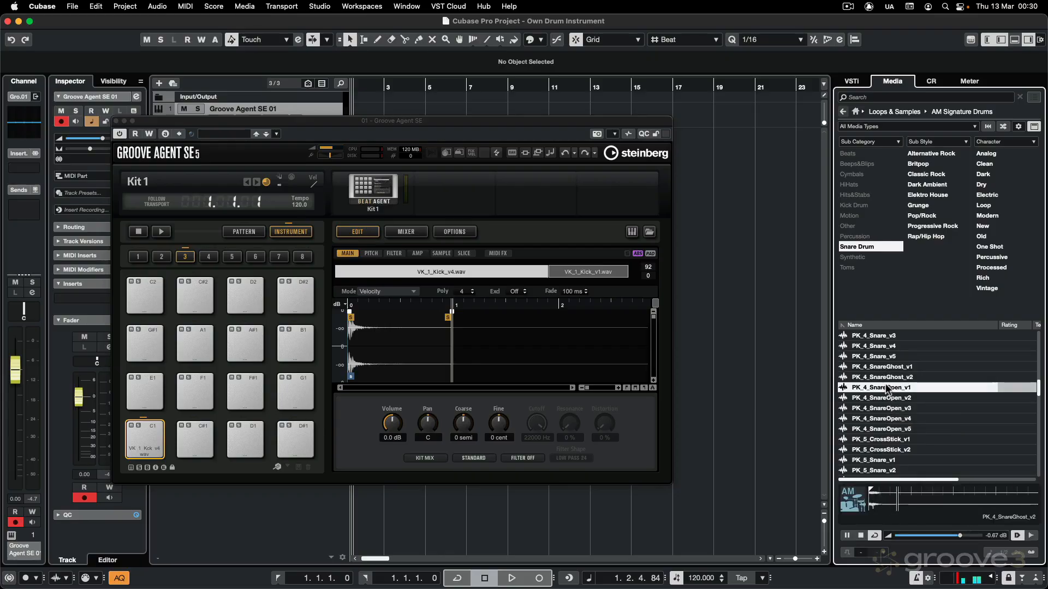
{"action": "scroll", "coordinate": [873, 403], "scroll_direction": "up", "scroll_amount": 3}
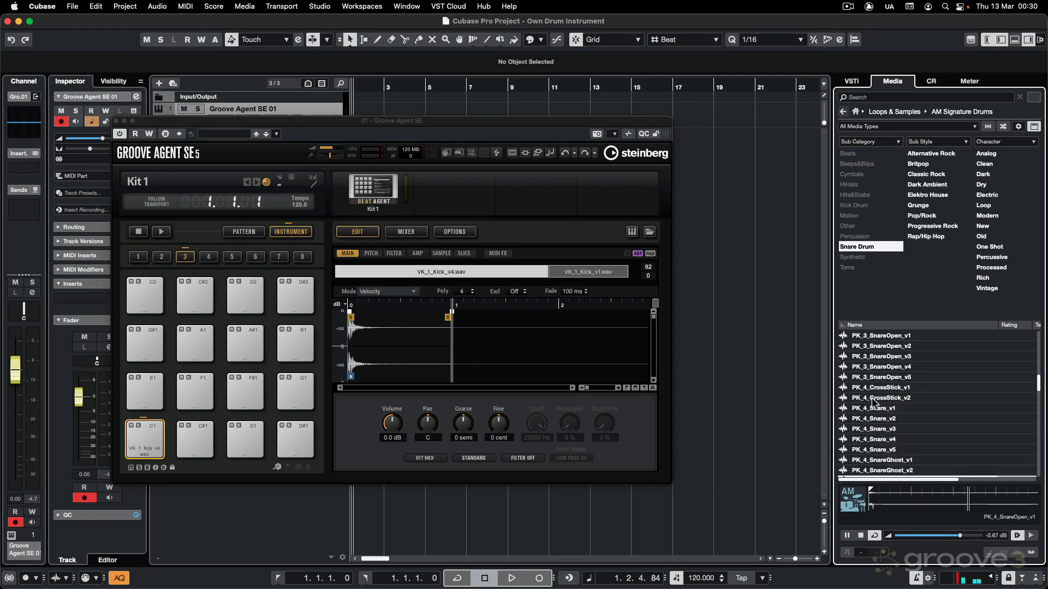
{"action": "left_click", "coordinate": [886, 409]}
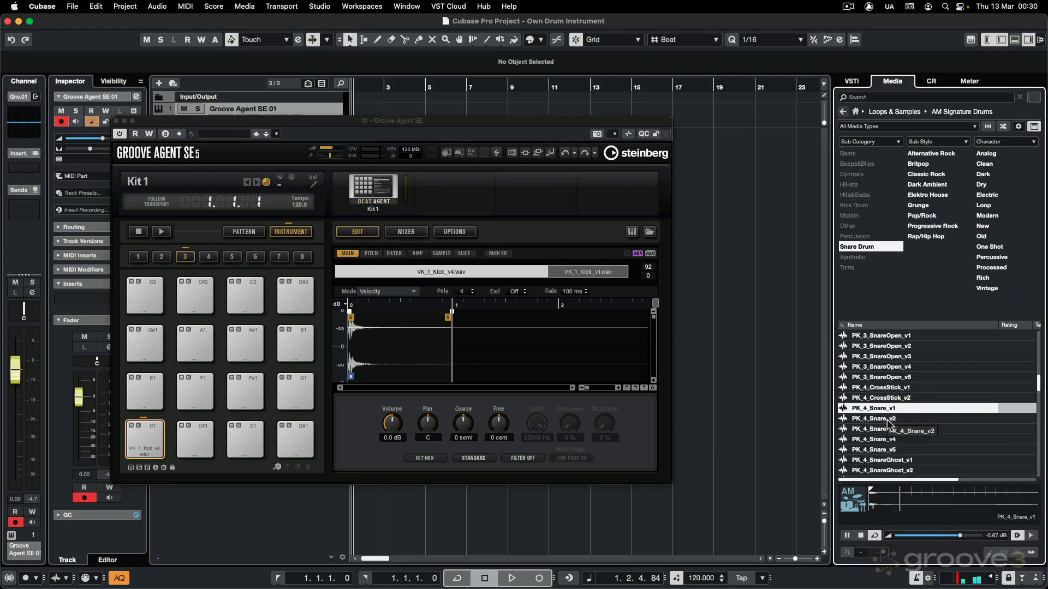
{"action": "left_click", "coordinate": [887, 418]}
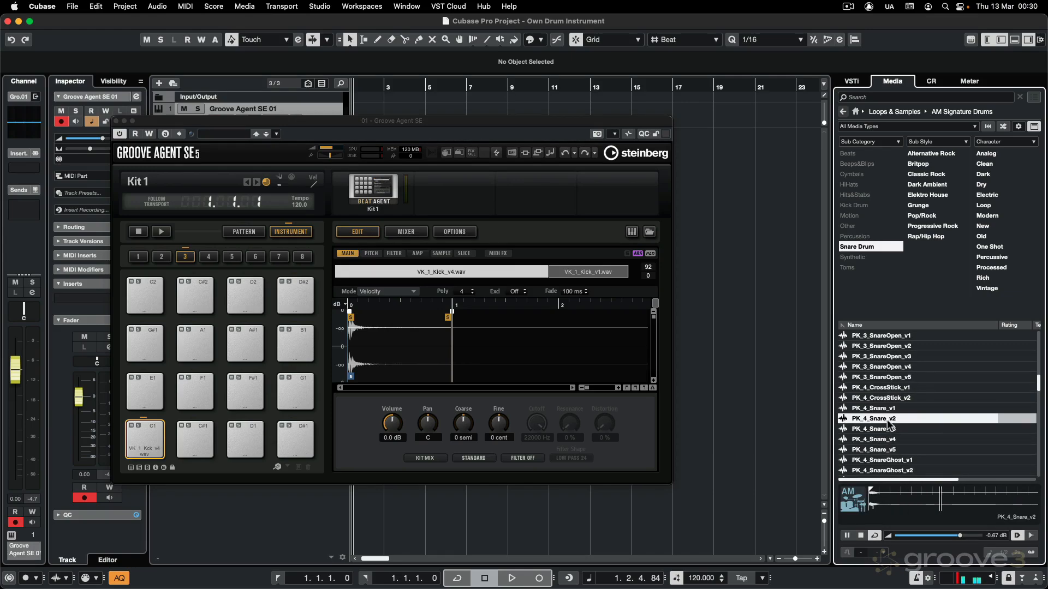
Load PK_4_Snare_v2 onto pad D1 and shorten the sample so it ends at about 0.35 seconds.
{"action": "left_click_drag", "start_coordinate": [887, 423], "coordinate": [251, 442]}
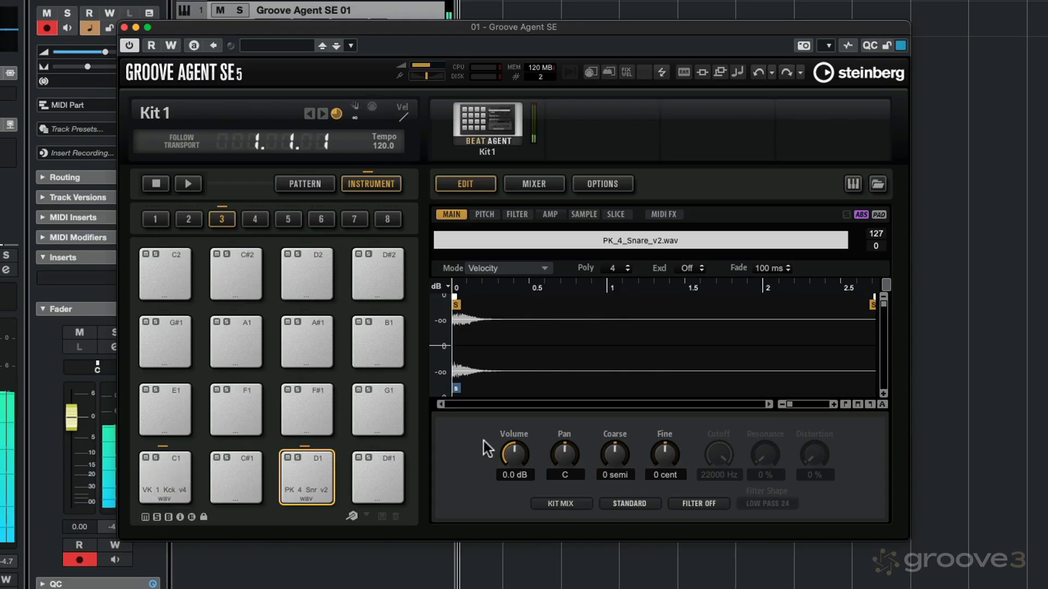
{"action": "left_click", "coordinate": [316, 479]}
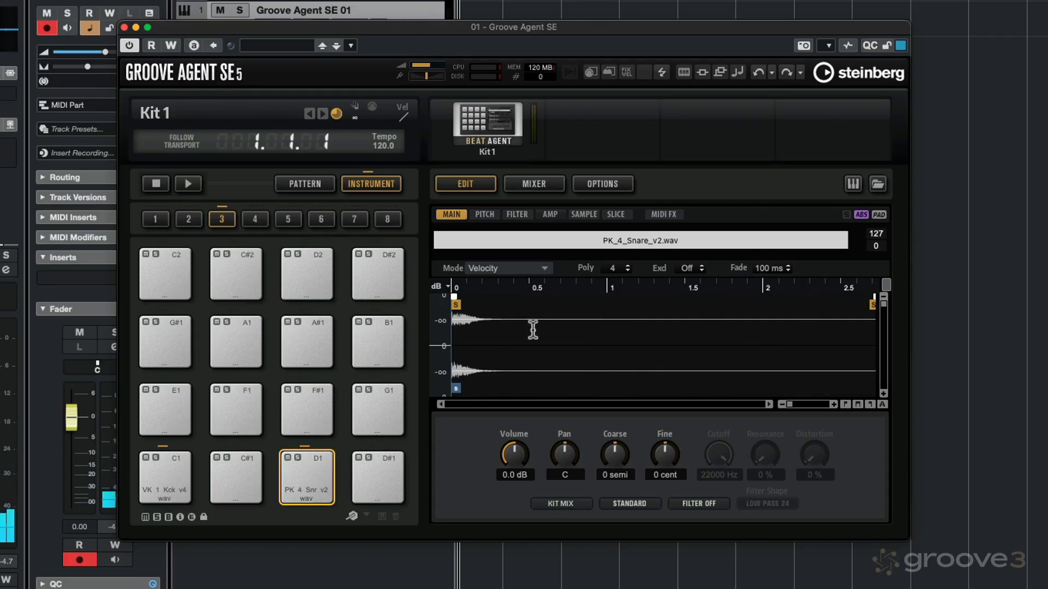
{"action": "left_click_drag", "start_coordinate": [875, 305], "coordinate": [508, 316]}
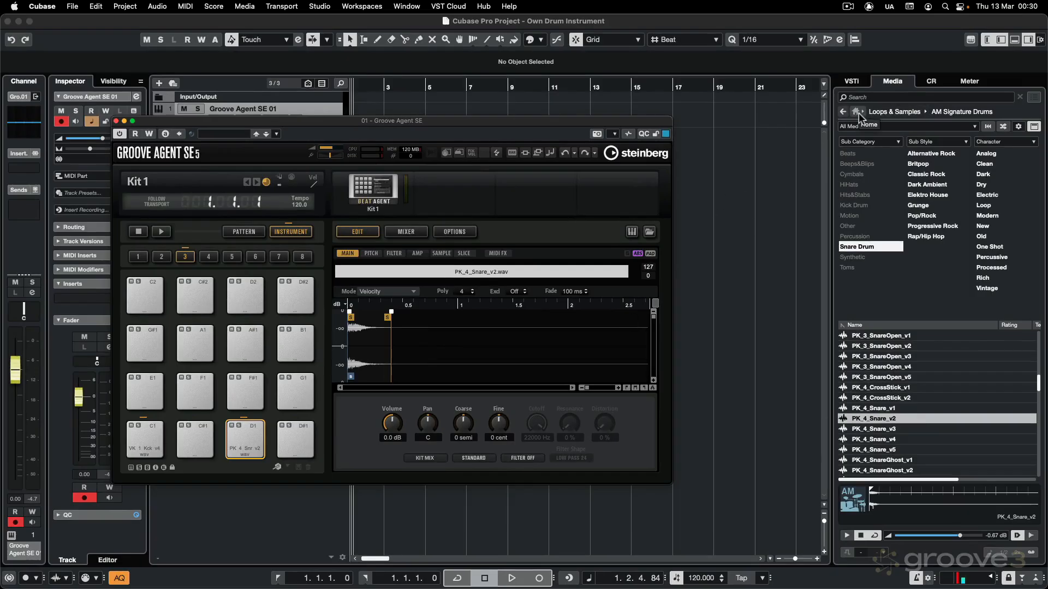
Open the Acoustic Drums set from Loops & Samples, filter it to HiHats only and audition ClsdHiHat_bk_42_110.
{"action": "left_click", "coordinate": [859, 112]}
{"action": "left_click", "coordinate": [901, 230]}
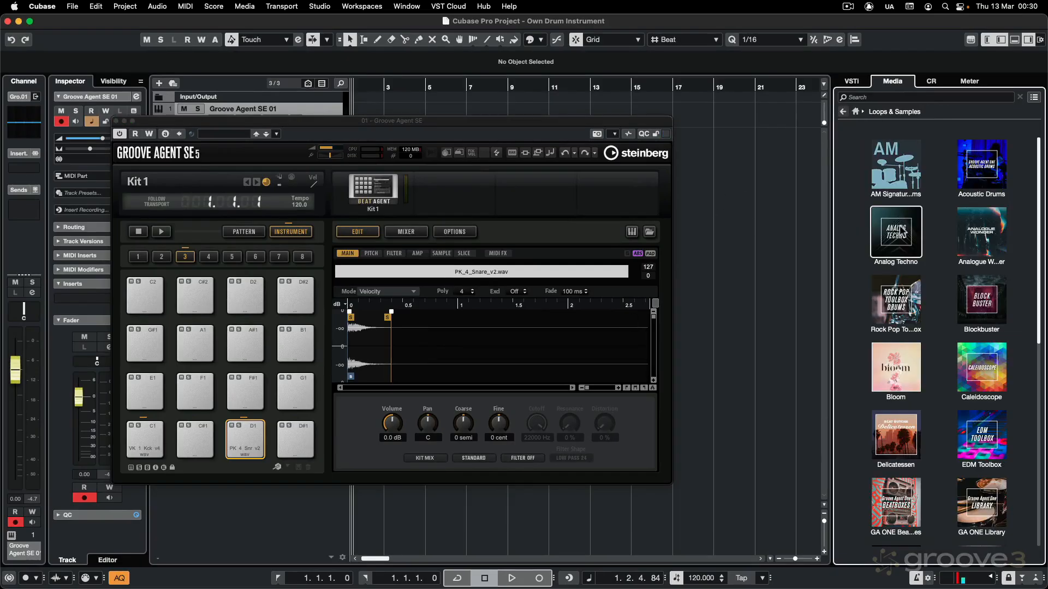
{"action": "left_click", "coordinate": [992, 165]}
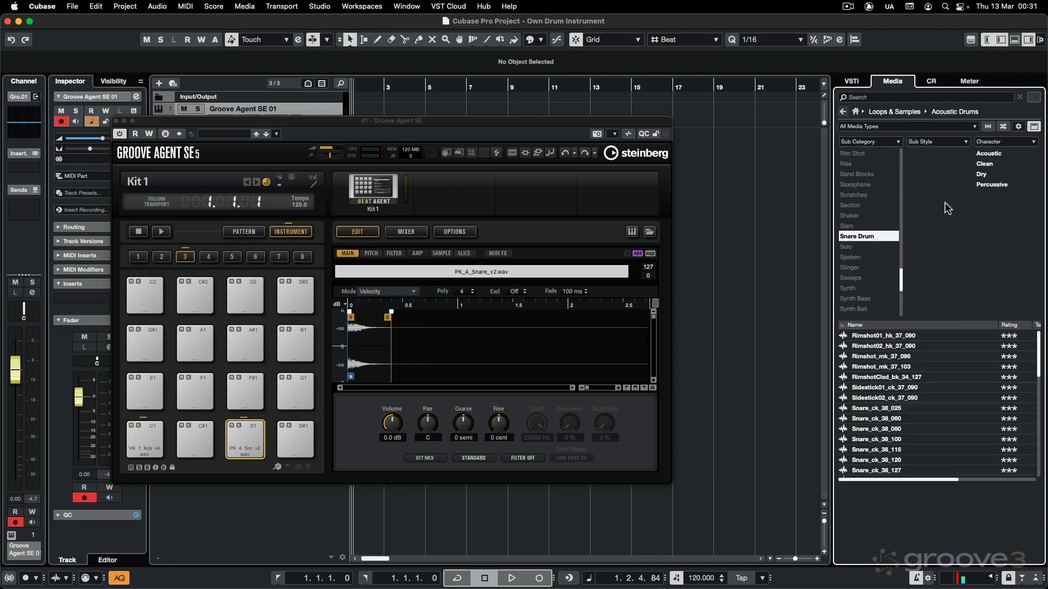
{"action": "left_click", "coordinate": [989, 128]}
{"action": "left_click", "coordinate": [862, 163]}
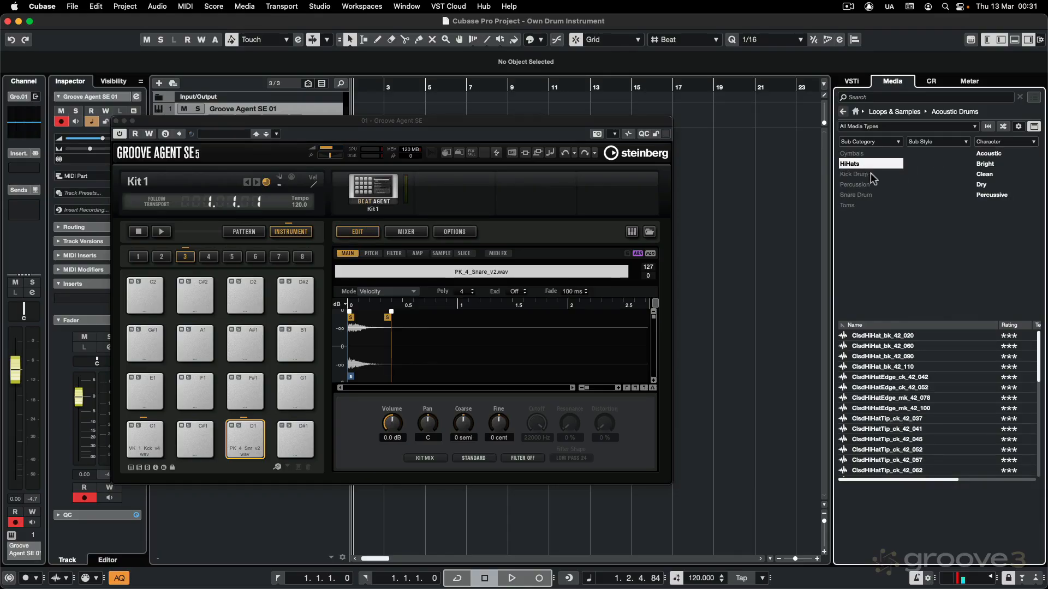
{"action": "left_click", "coordinate": [876, 367]}
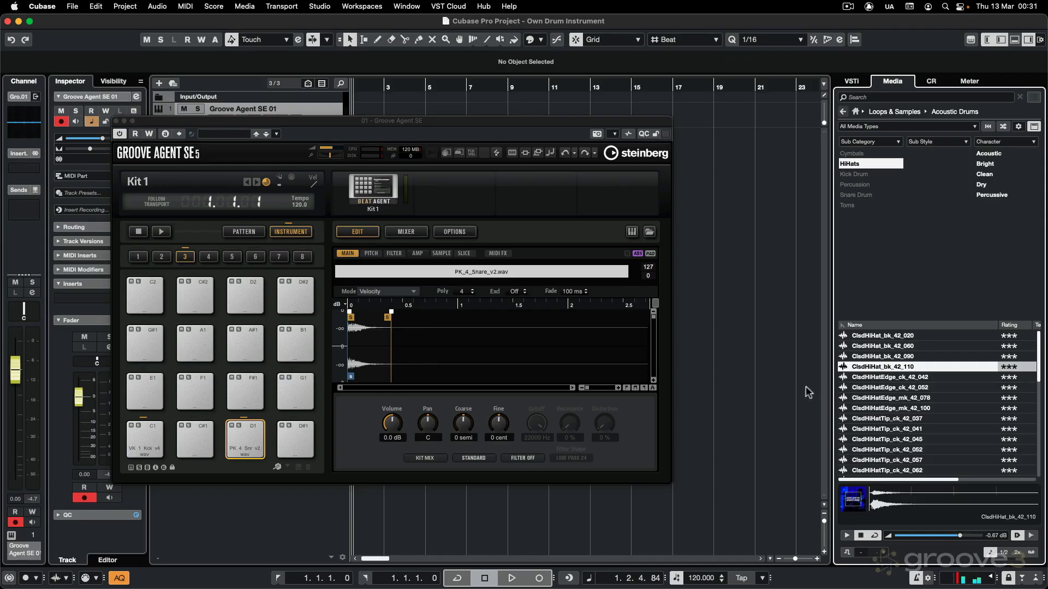
Load the ClsdHiHat_bk_42_110 sample onto pad F#1 and set its fine tuning to -2 cent.
{"action": "left_click_drag", "start_coordinate": [860, 369], "coordinate": [252, 384]}
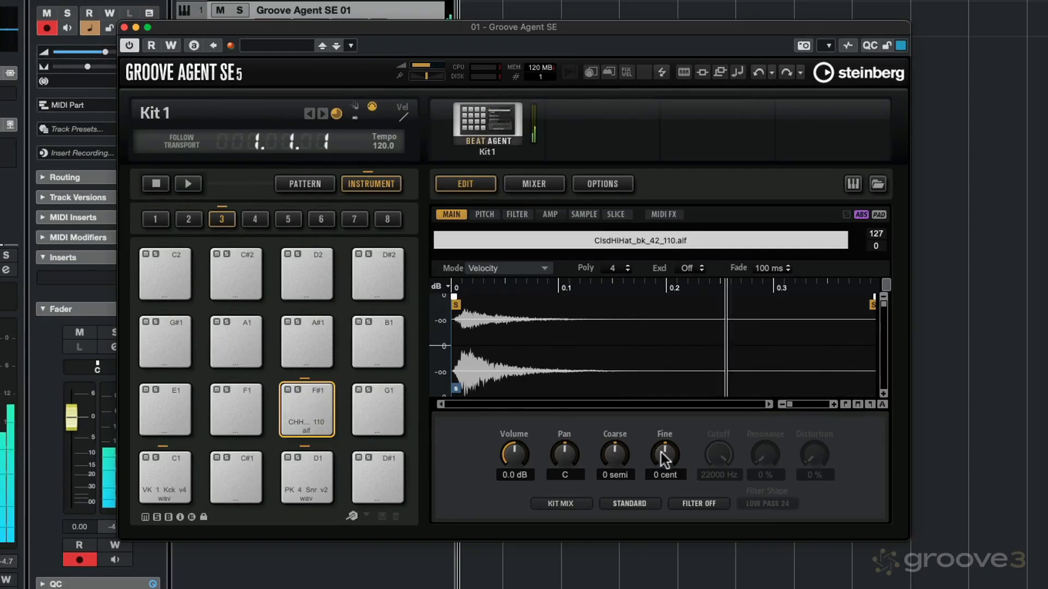
{"action": "mouse_move", "coordinate": [660, 453]}
{"action": "left_mouse_down"}
{"action": "mouse_move", "coordinate": [663, 387]}
{"action": "mouse_move", "coordinate": [661, 480]}
{"action": "mouse_move", "coordinate": [661, 447]}
{"action": "left_mouse_up"}
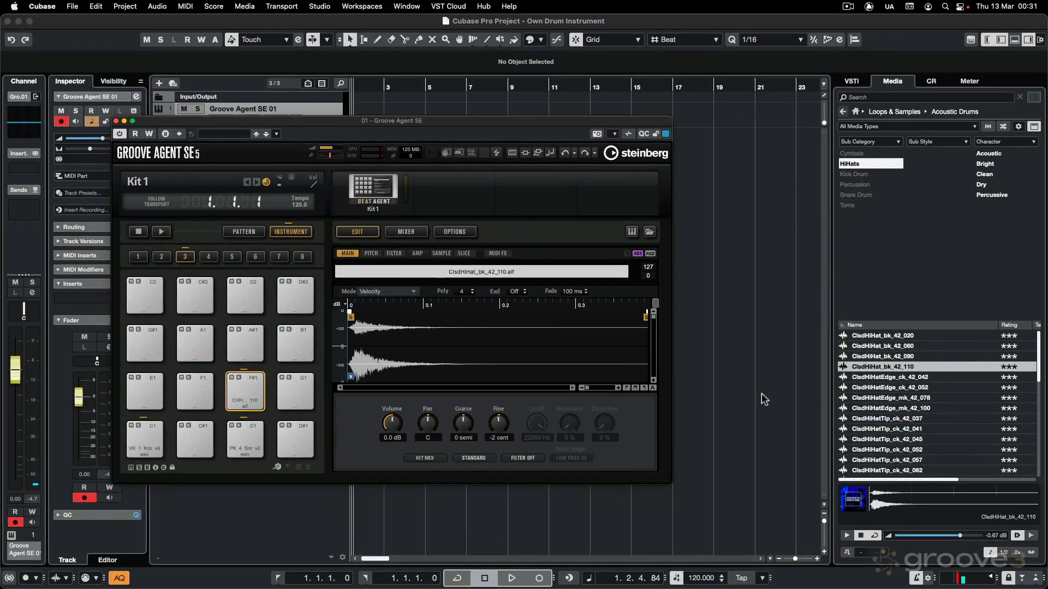
Load the OpenHiHatTip_mk_46_070 sample onto pad G#1 and audition it.
{"action": "scroll", "coordinate": [935, 390], "scroll_direction": "down", "scroll_amount": 8}
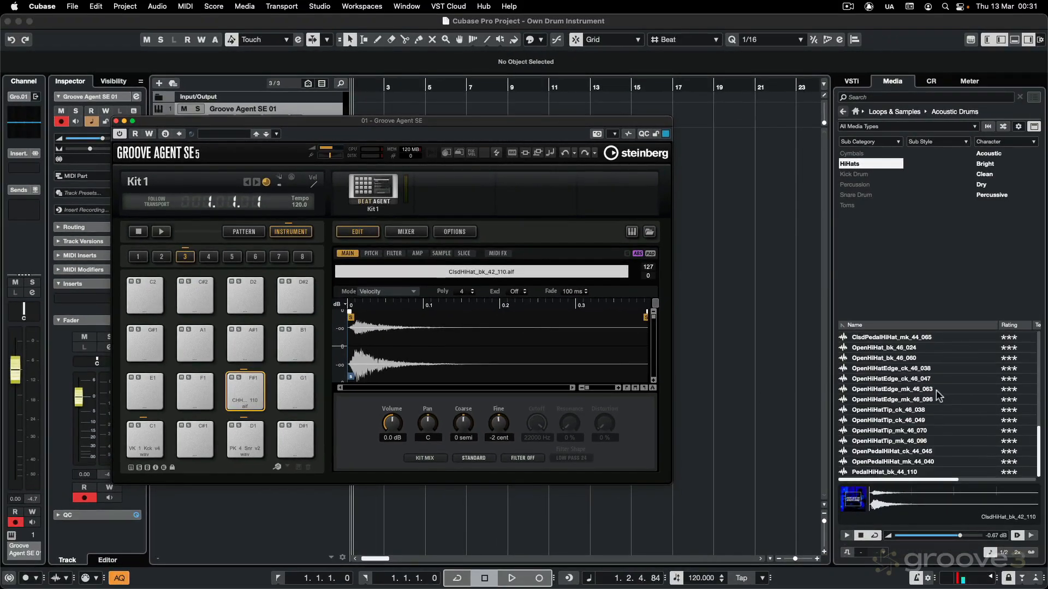
{"action": "left_click", "coordinate": [898, 433]}
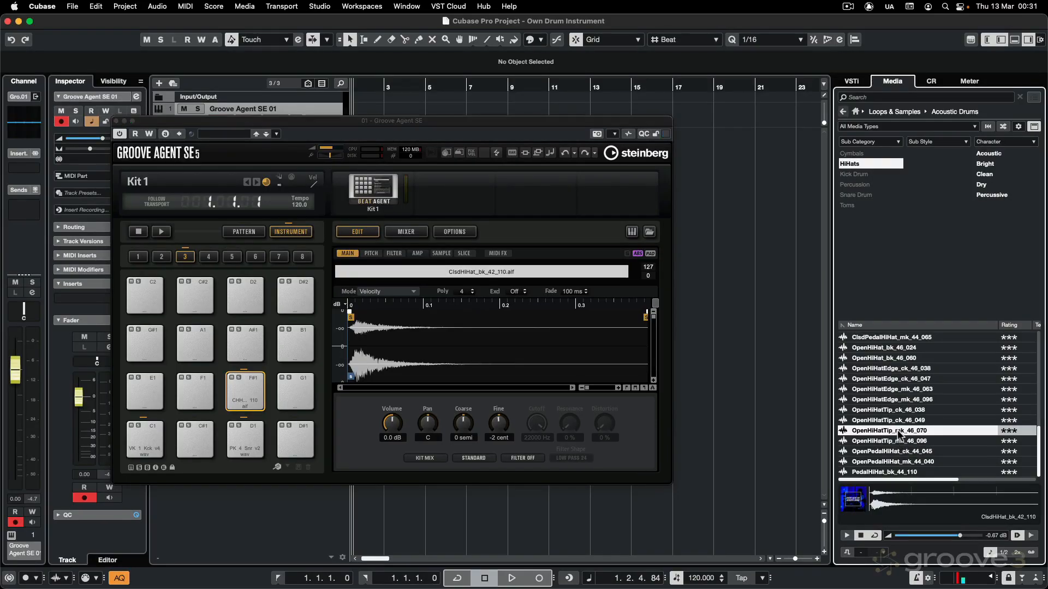
{"action": "left_click_drag", "start_coordinate": [899, 432], "coordinate": [148, 349]}
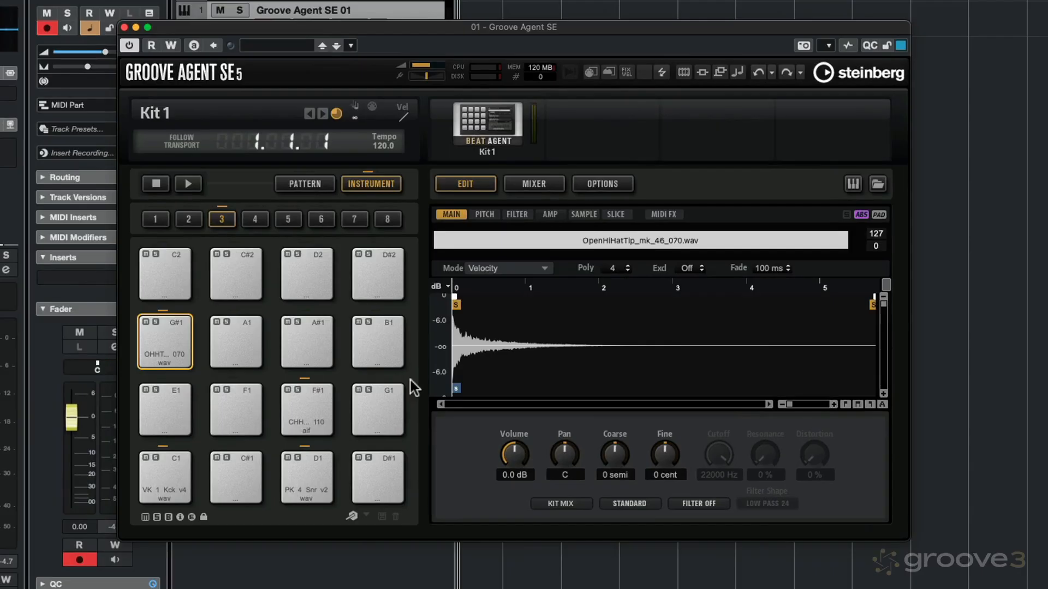
{"action": "key", "text": "space"}
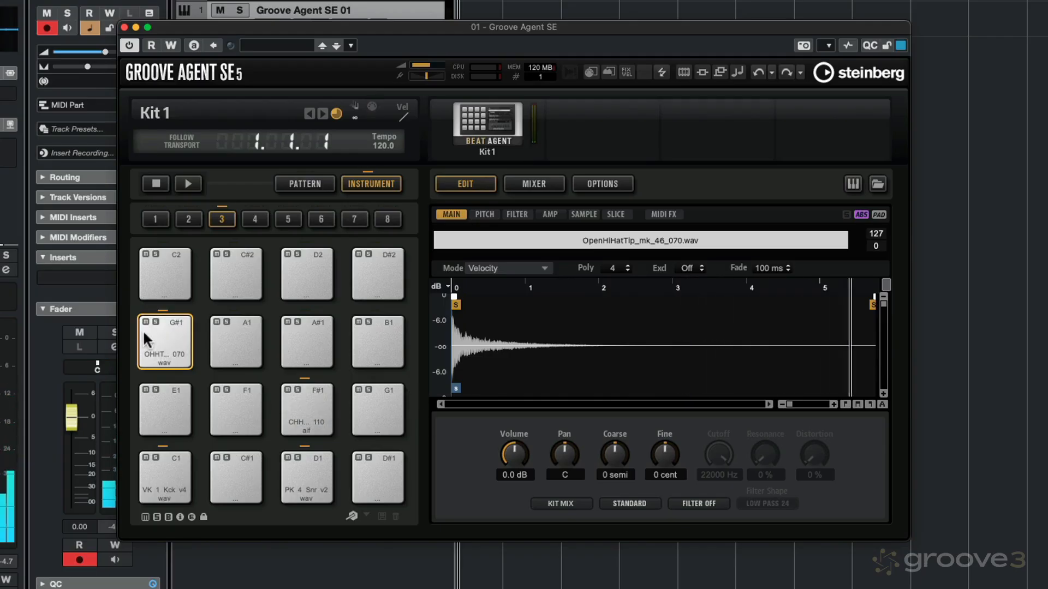
Assign both the closed hi-hat pad F#1 and the open hi-hat pad G#1 to exclusive group 1.
{"action": "left_click", "coordinate": [290, 402]}
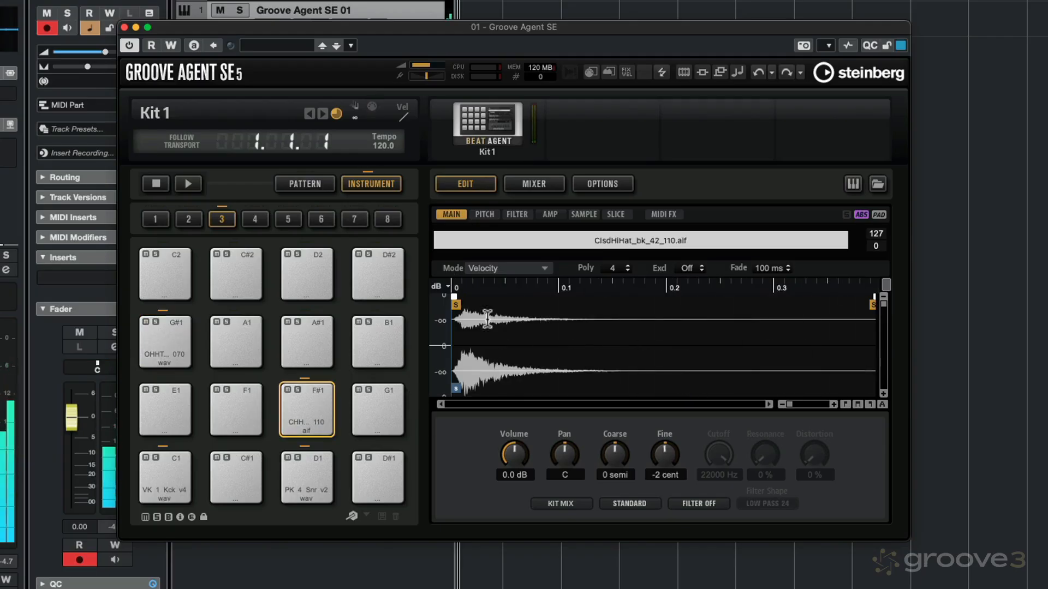
{"action": "double_click", "coordinate": [687, 269]}
{"action": "type", "text": "1"}
{"action": "key", "text": "Return"}
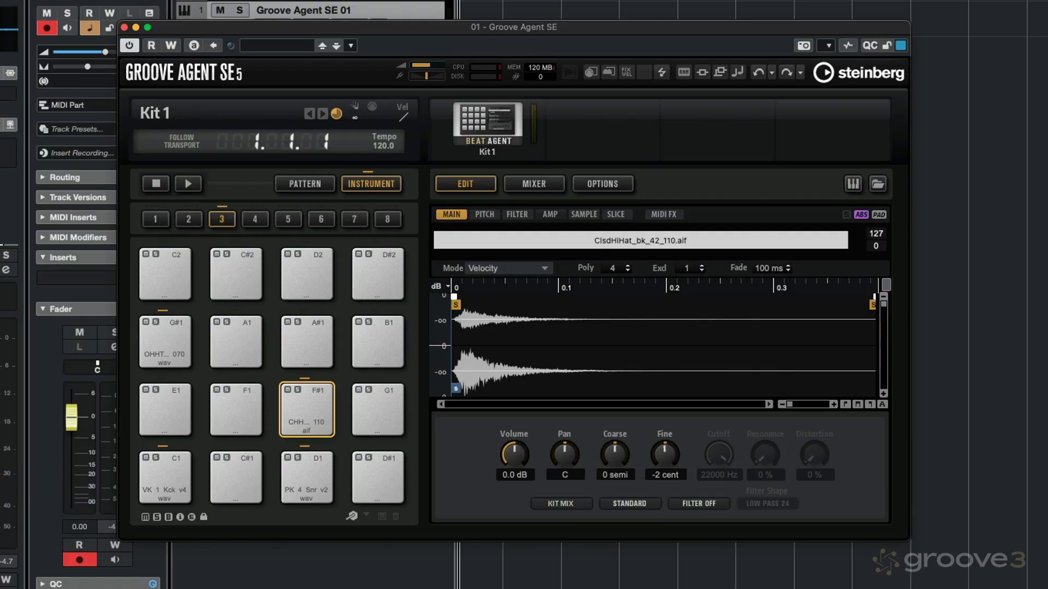
{"action": "left_click", "coordinate": [164, 336]}
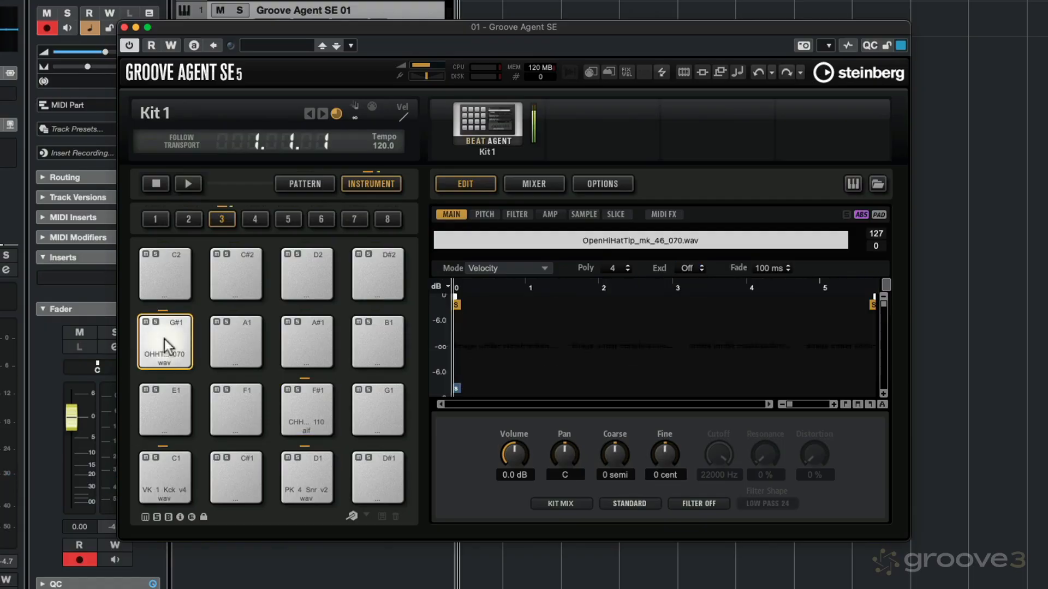
{"action": "double_click", "coordinate": [691, 270]}
{"action": "type", "text": "1"}
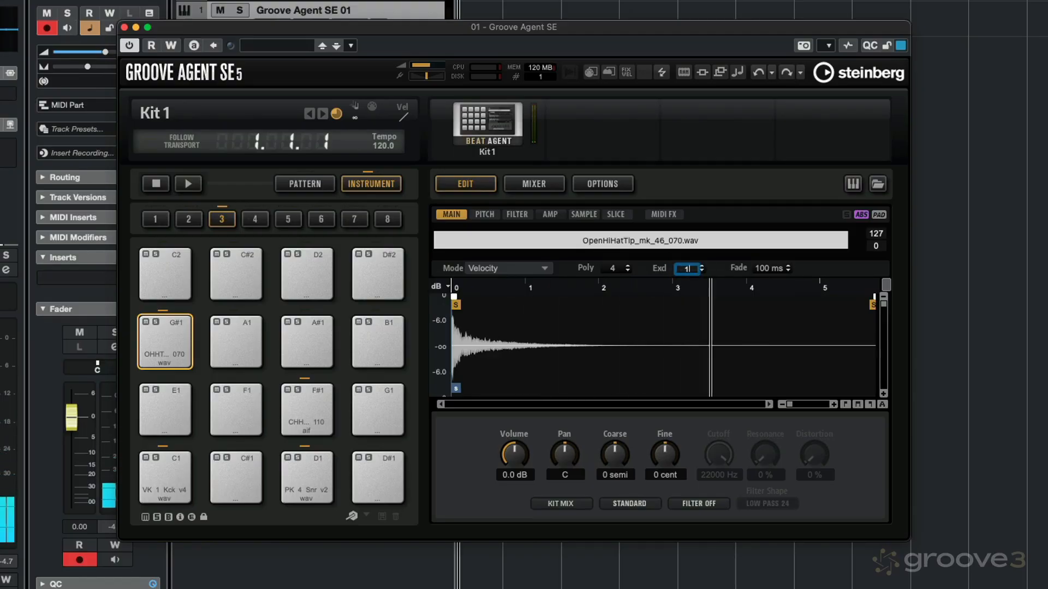
{"action": "key", "text": "Return"}
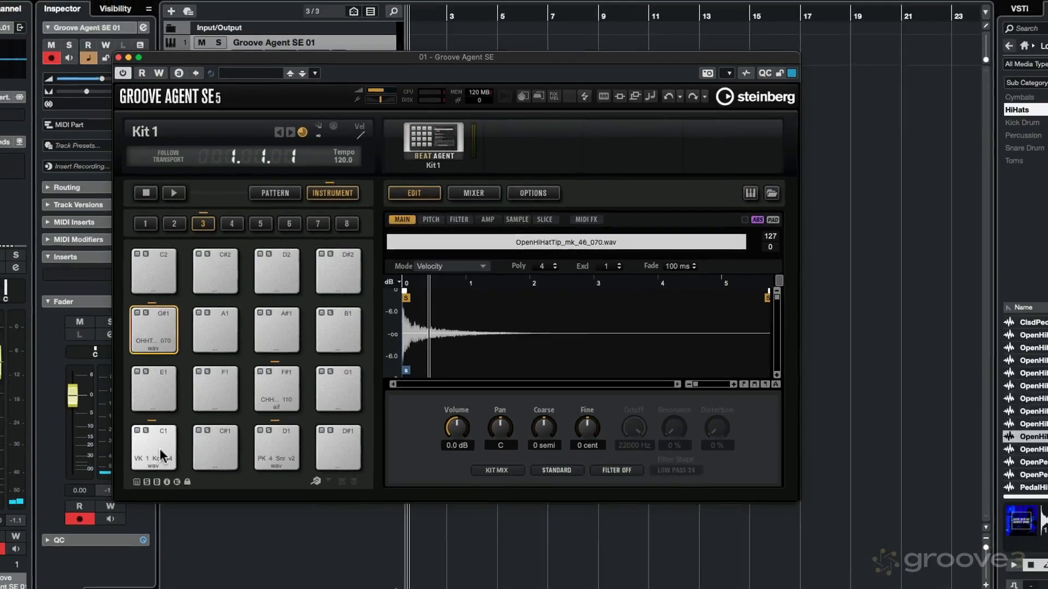
Set the kick pad C1 to Color 1 and the snare pad D1 to Color 3.
{"action": "right_click", "coordinate": [172, 478]}
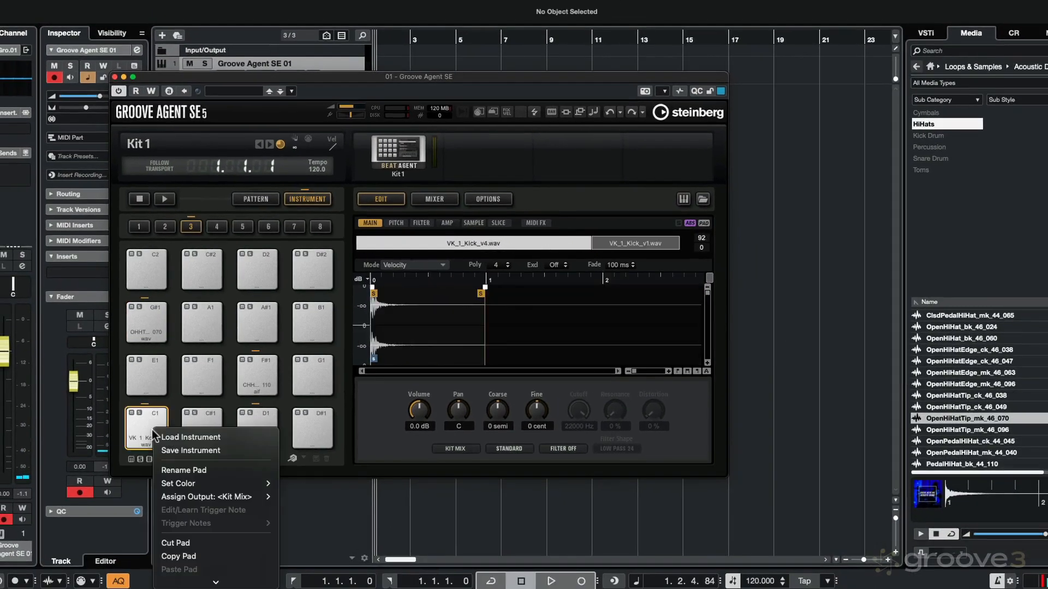
{"action": "mouse_move", "coordinate": [210, 483]}
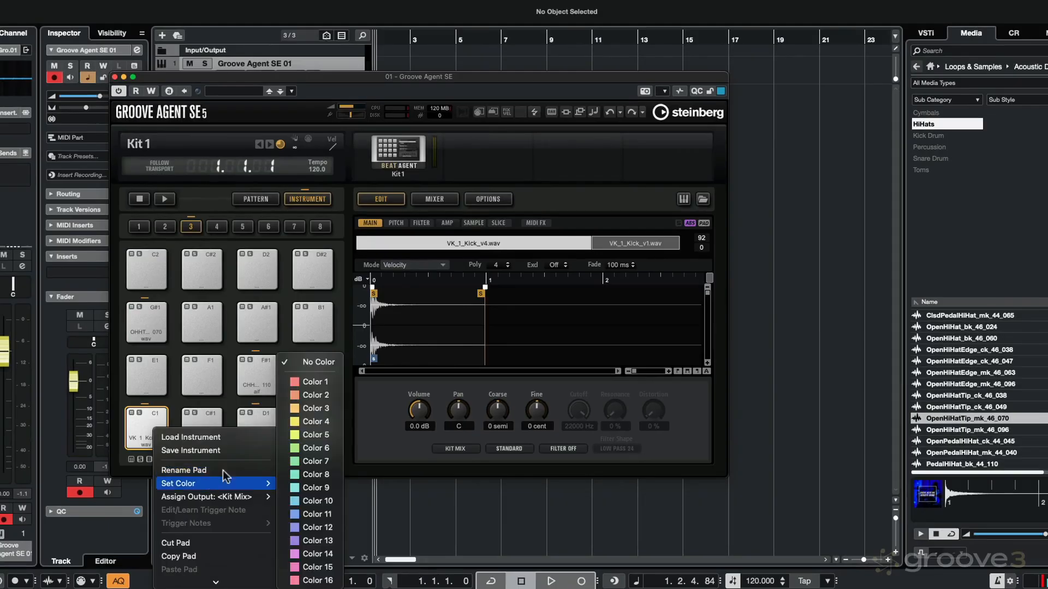
{"action": "left_click", "coordinate": [293, 387]}
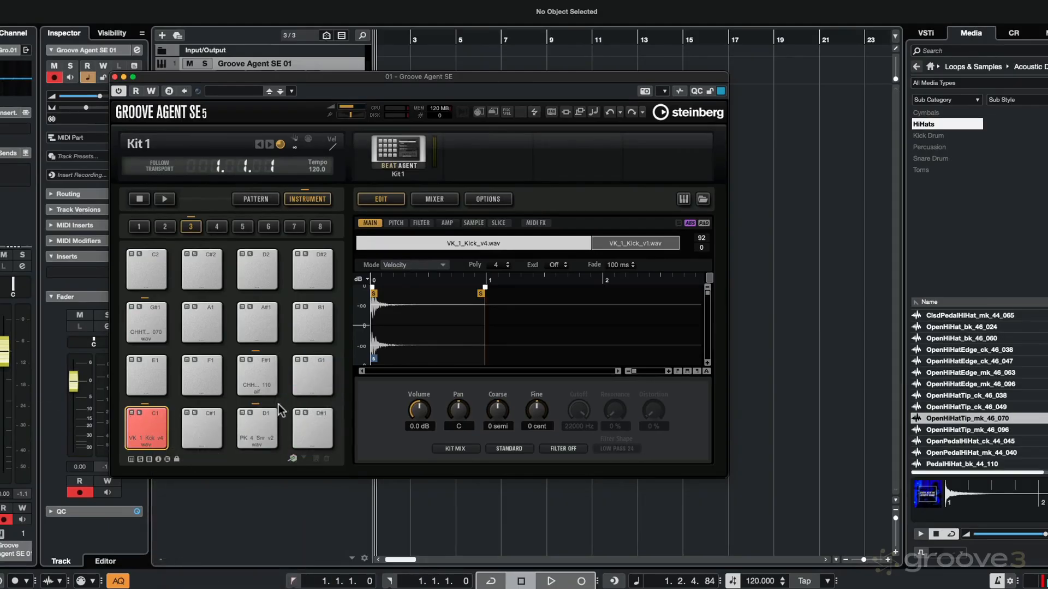
{"action": "right_click", "coordinate": [263, 424]}
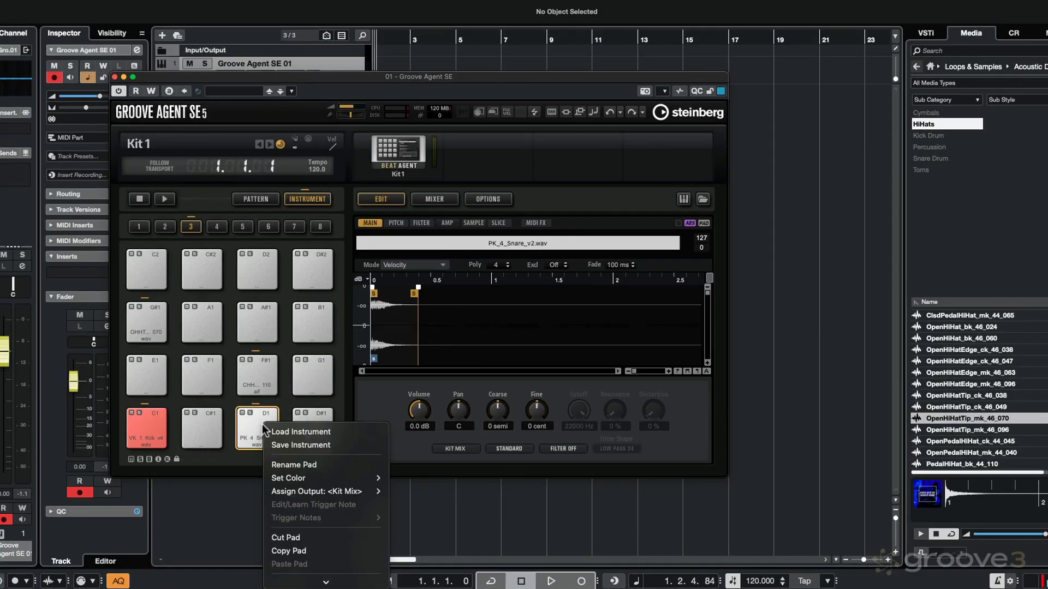
{"action": "mouse_move", "coordinate": [304, 479]}
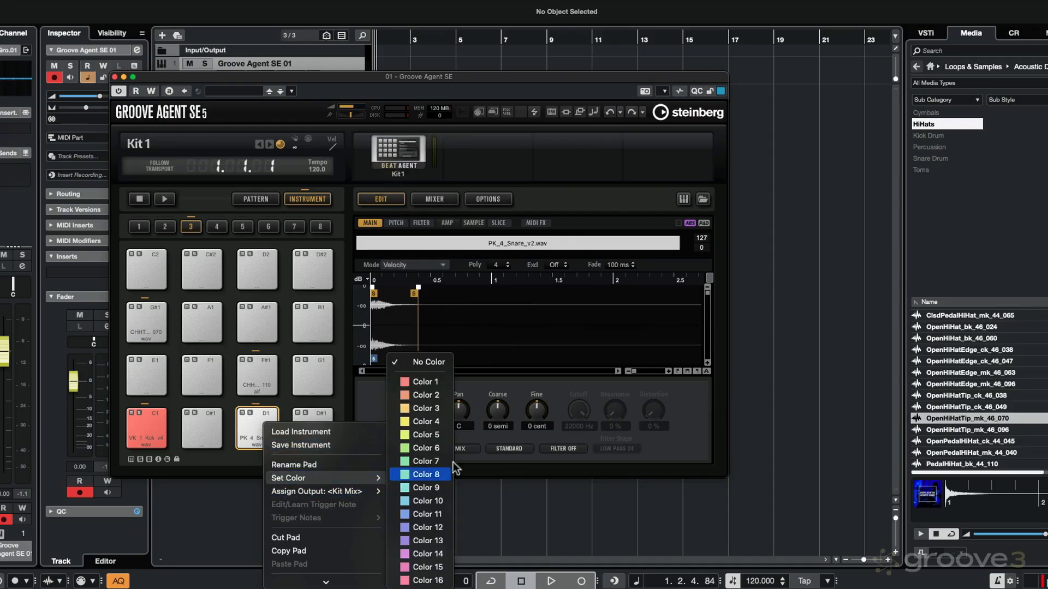
{"action": "left_click", "coordinate": [425, 408]}
Color both hi-hat pads, F#1 and G#1, the same green.
{"action": "right_click", "coordinate": [256, 381]}
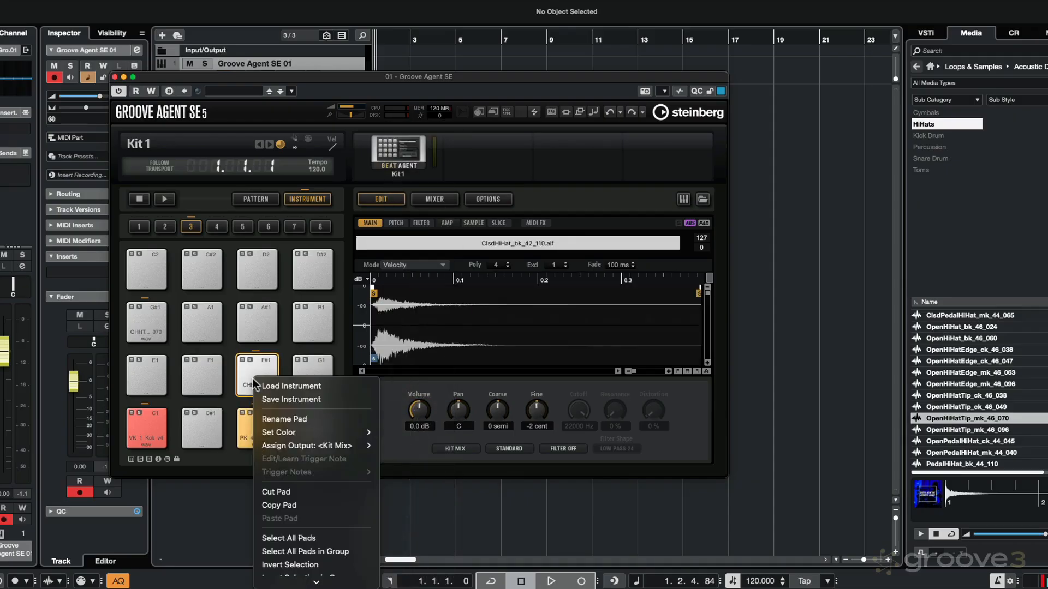
{"action": "mouse_move", "coordinate": [290, 444]}
{"action": "left_click", "coordinate": [428, 463]}
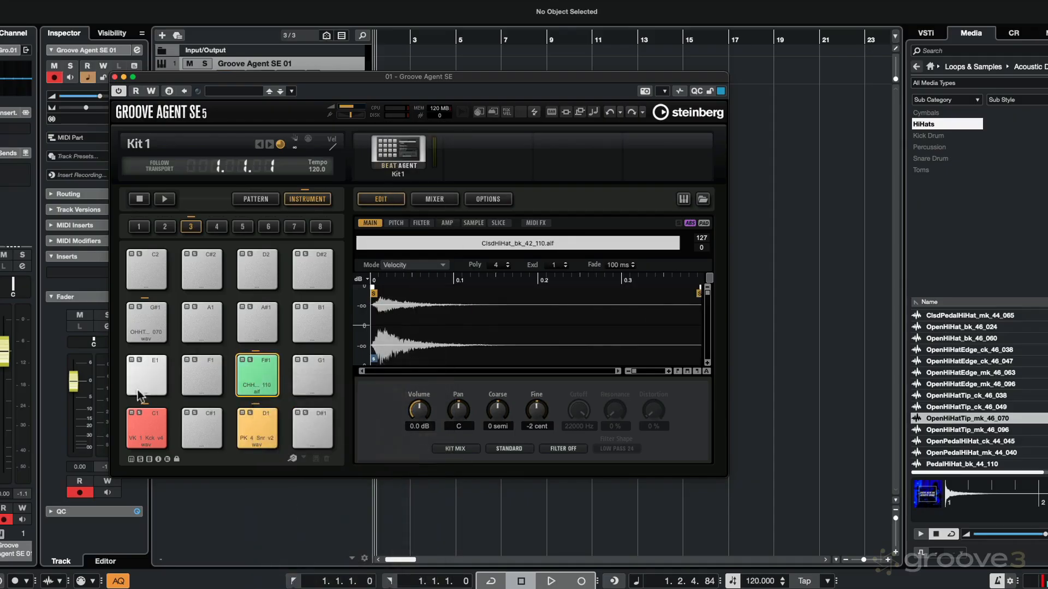
{"action": "right_click", "coordinate": [136, 331]}
{"action": "mouse_move", "coordinate": [164, 385]}
{"action": "left_click", "coordinate": [295, 462]}
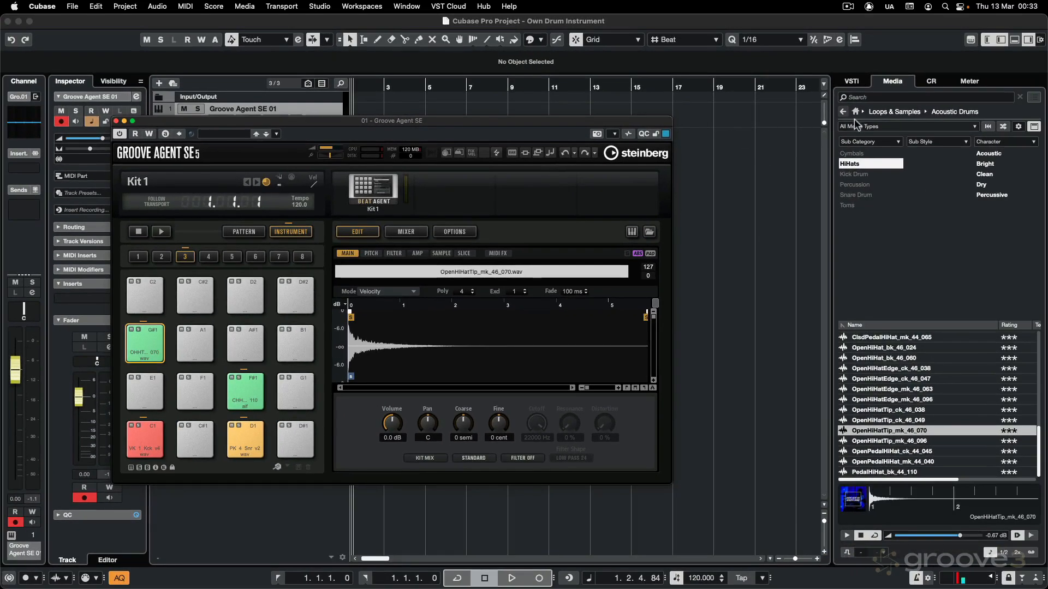
Browse the Loops & Samples library to the Night Call Synthwave set and filter it to the Percussion subcategory.
{"action": "left_click", "coordinate": [855, 112]}
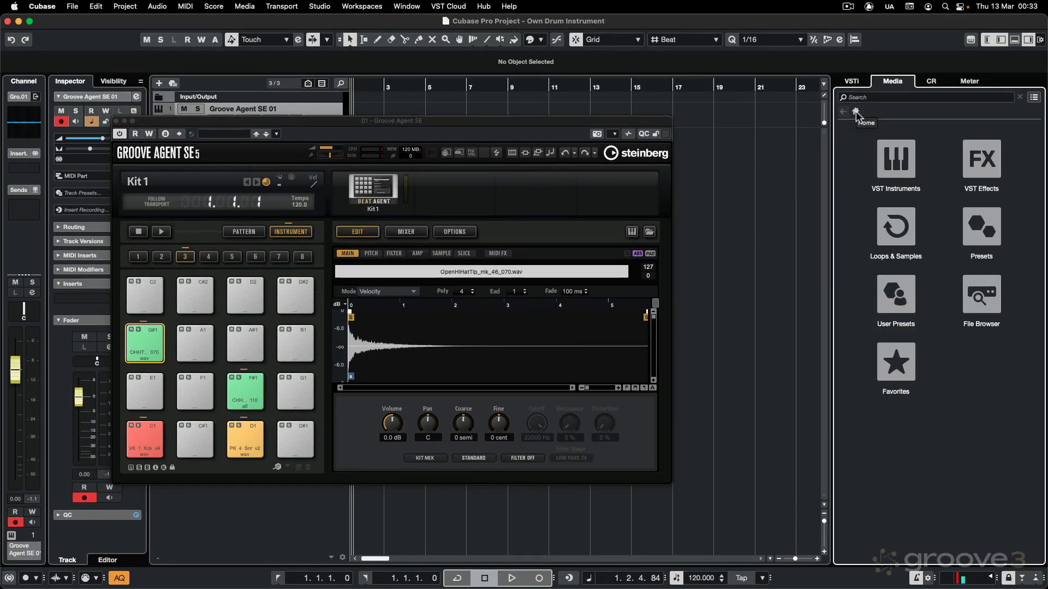
{"action": "left_click", "coordinate": [875, 257]}
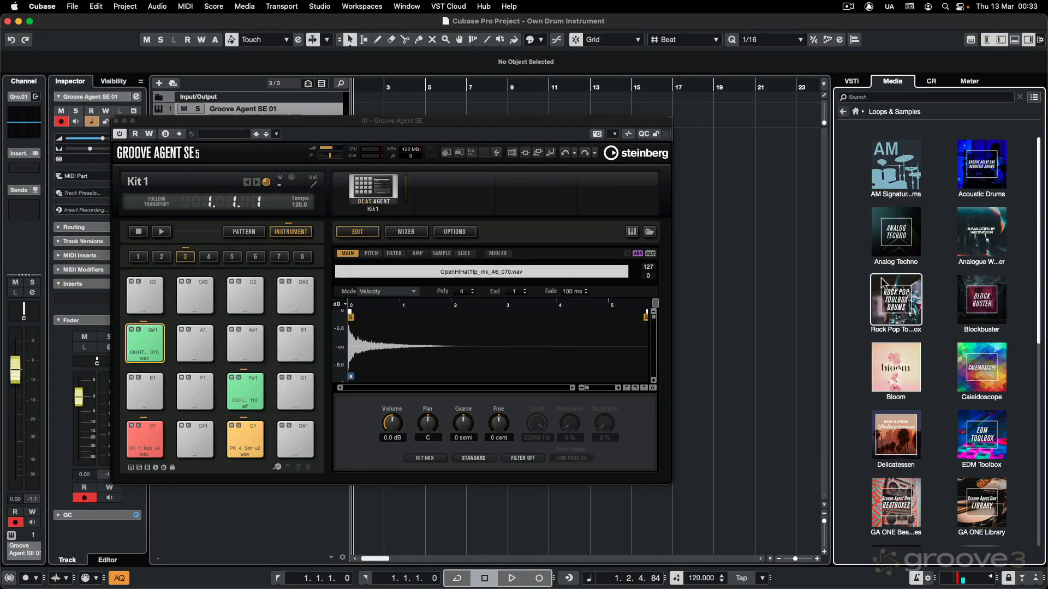
{"action": "left_click", "coordinate": [904, 502]}
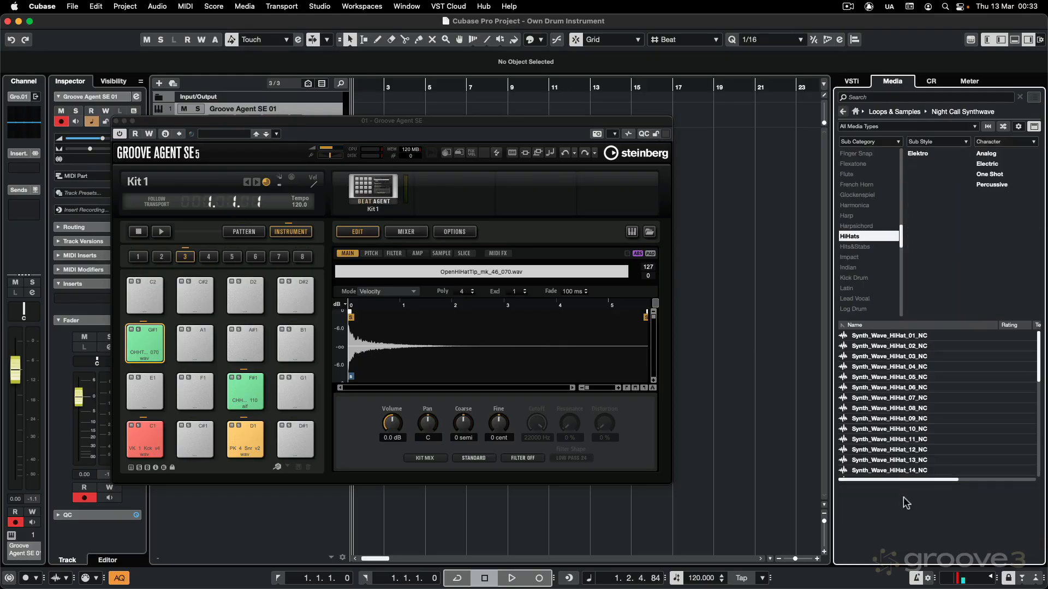
{"action": "left_click", "coordinate": [987, 127]}
{"action": "left_click", "coordinate": [871, 248]}
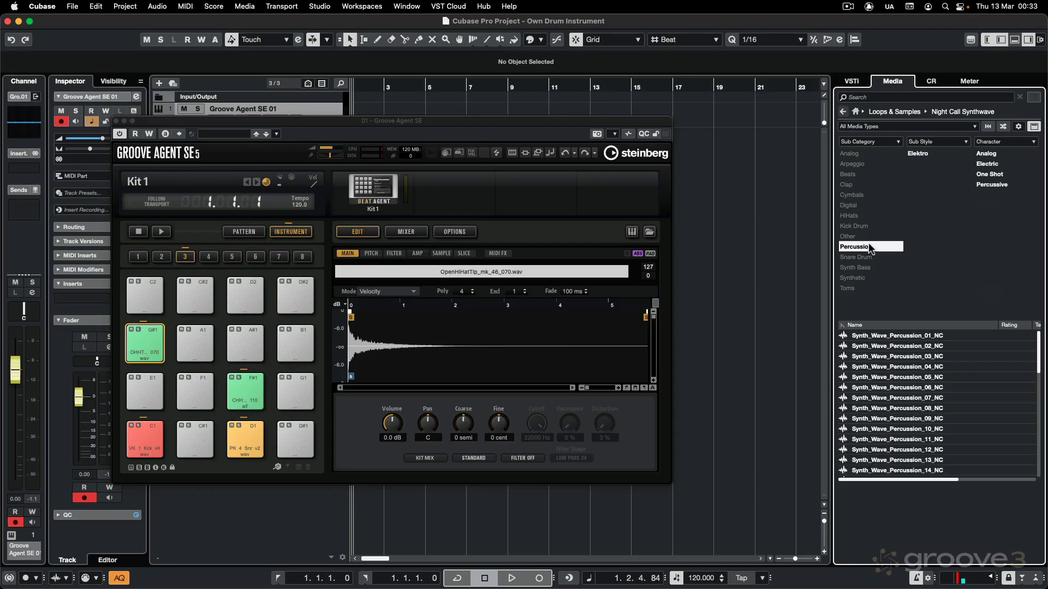
Preview the first two Synth_Wave_Percussion samples and load Synth_Wave_Percussion_02_NC onto pad A#1.
{"action": "left_click", "coordinate": [907, 336]}
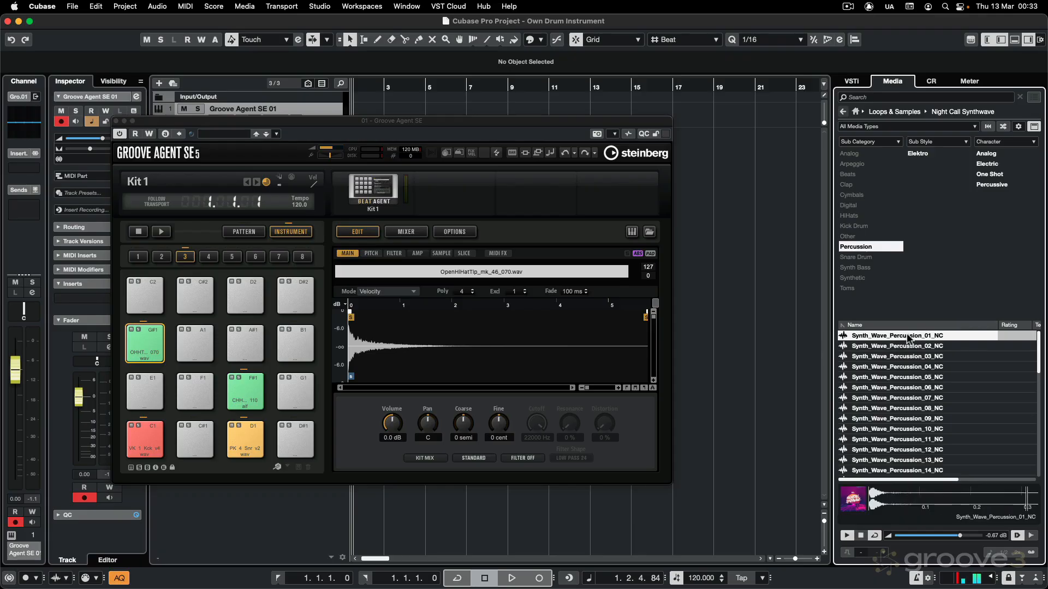
{"action": "key", "text": "Down"}
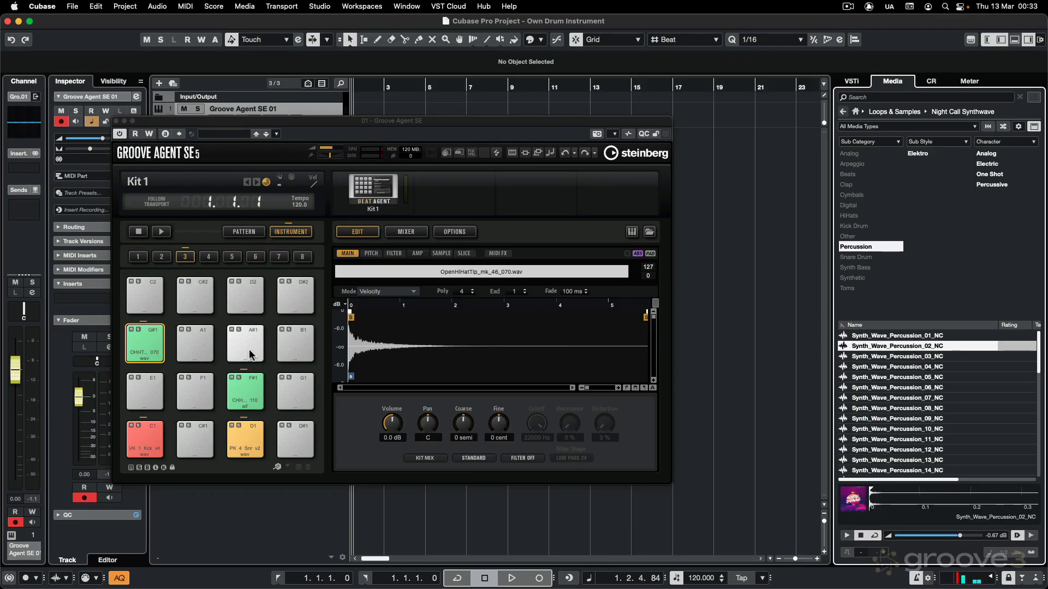
{"action": "left_click_drag", "start_coordinate": [873, 346], "coordinate": [267, 337]}
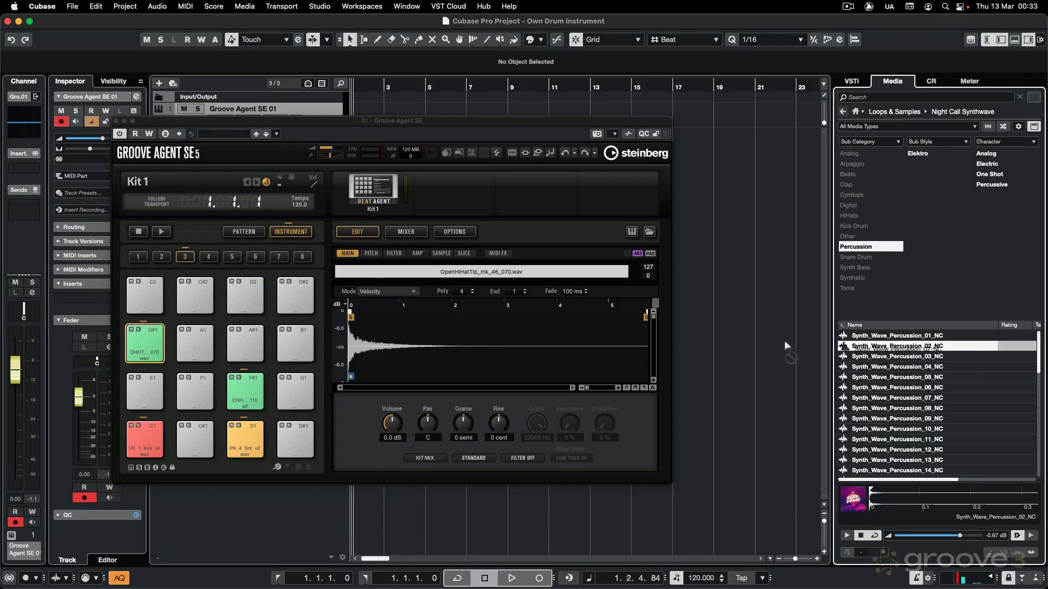
{"action": "left_click_drag", "start_coordinate": [338, 333], "coordinate": [315, 335]}
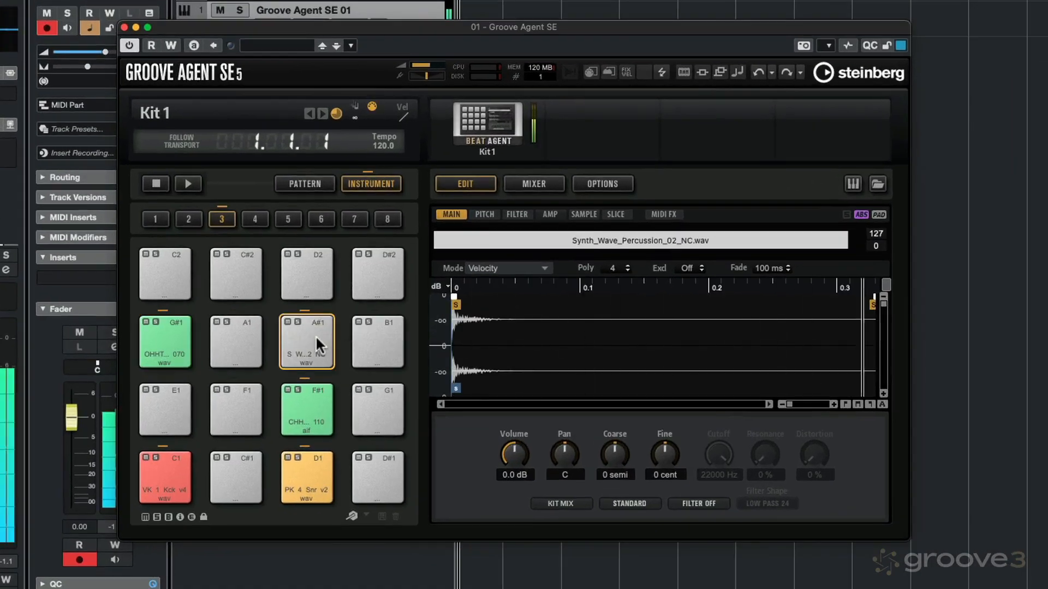
Play pad A#1 repeatedly to audition its percussion sample.
{"action": "left_click", "coordinate": [315, 335]}
{"action": "left_click", "coordinate": [316, 335]}
{"action": "left_click", "coordinate": [316, 335]}
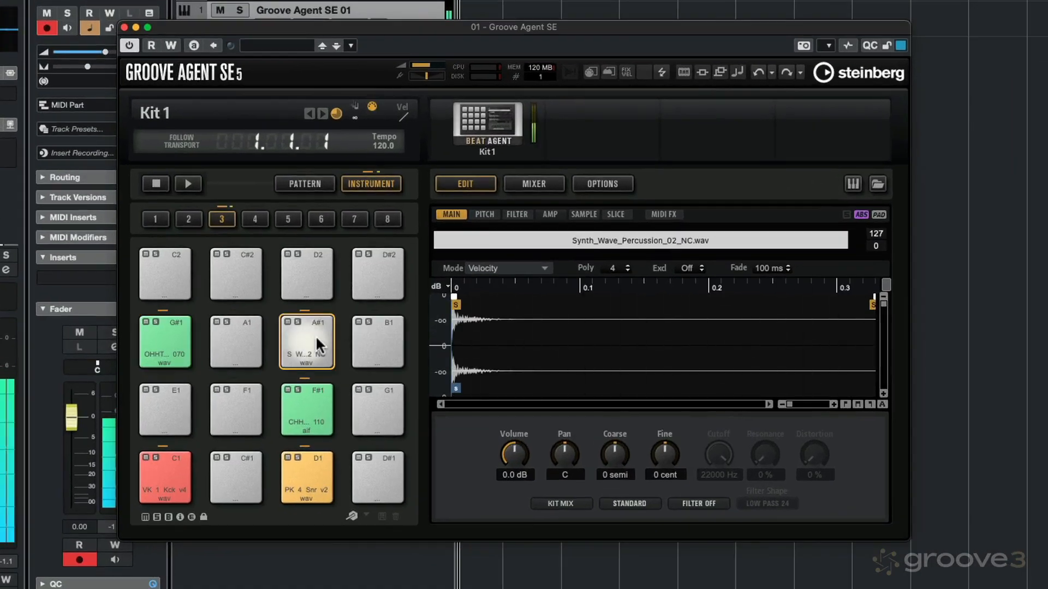
{"action": "left_click", "coordinate": [316, 335]}
{"action": "left_click", "coordinate": [315, 335]}
{"action": "left_click", "coordinate": [315, 335]}
{"action": "left_click", "coordinate": [315, 335]}
{"action": "left_click", "coordinate": [315, 335]}
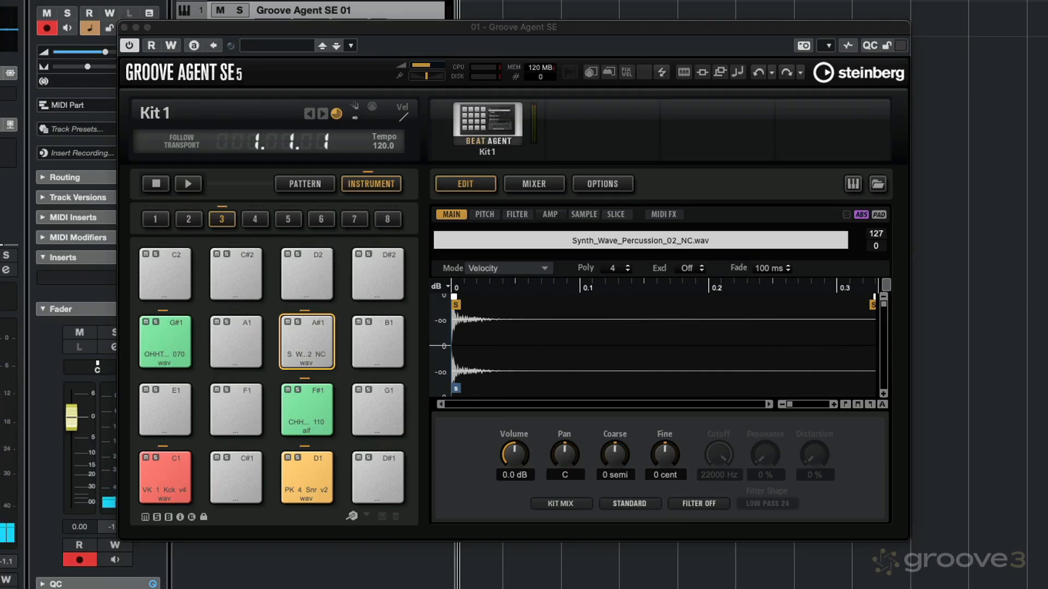
Load Synth_Wave_Percussion_03_NC to 06_NC onto pads C2 through D#2 and audition the percussion pads.
{"action": "left_click_drag", "start_coordinate": [290, 328], "coordinate": [165, 286]}
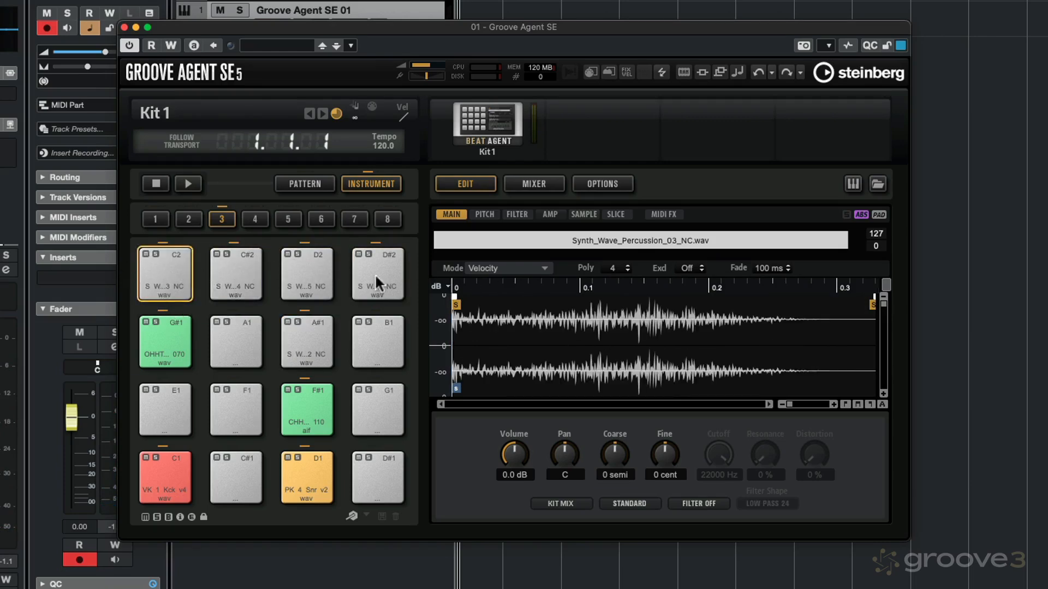
{"action": "left_click", "coordinate": [176, 281]}
{"action": "left_click", "coordinate": [242, 270]}
{"action": "left_click", "coordinate": [322, 273]}
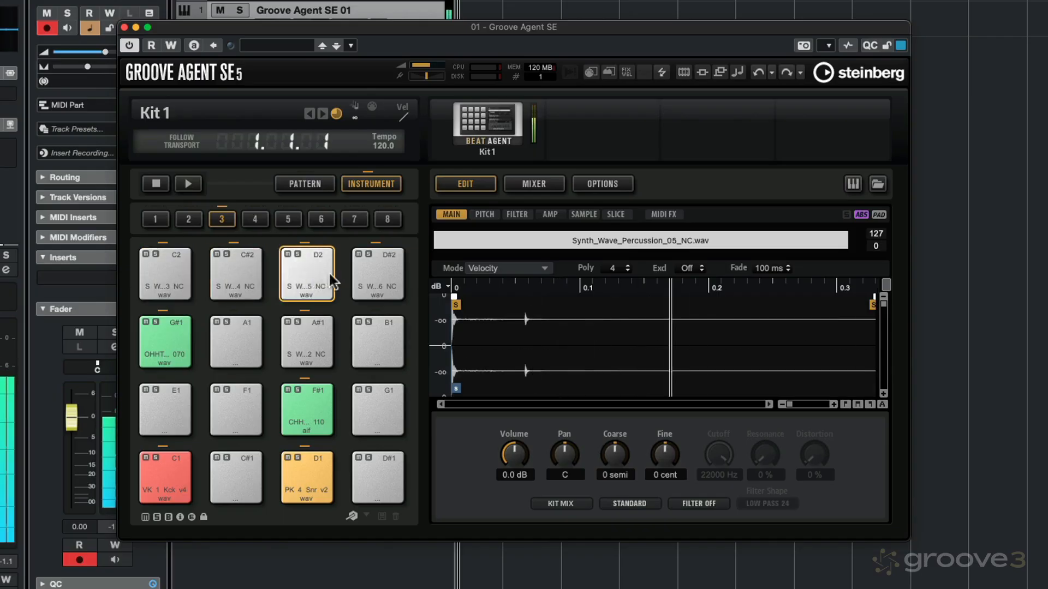
{"action": "left_click", "coordinate": [397, 272]}
{"action": "left_click", "coordinate": [294, 323]}
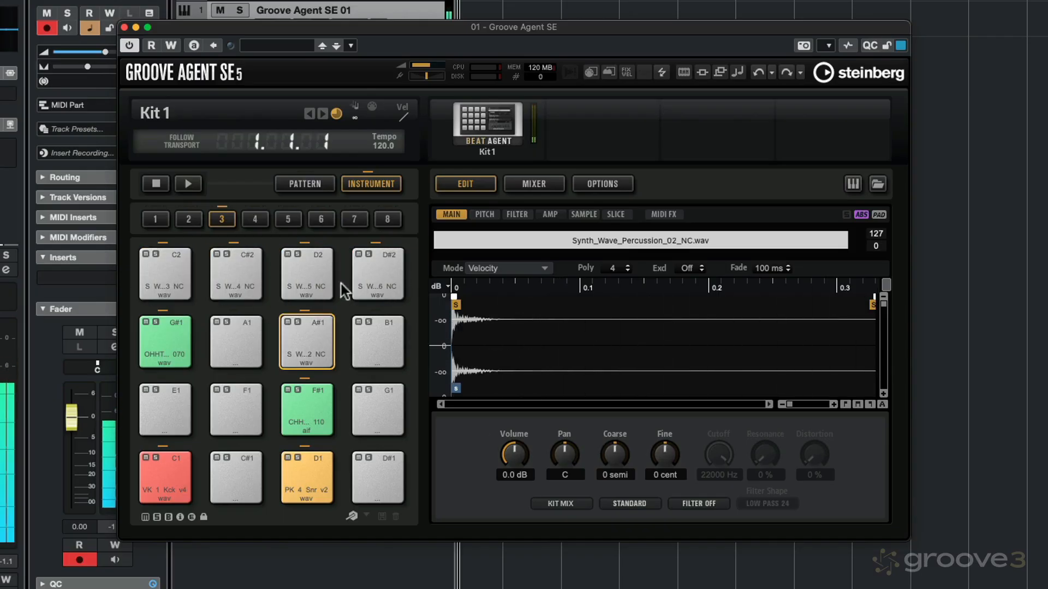
Select the percussion pads A#1 and C2 through D#2 together and set their colour to Color 13.
{"action": "left_click", "coordinate": [157, 255]}
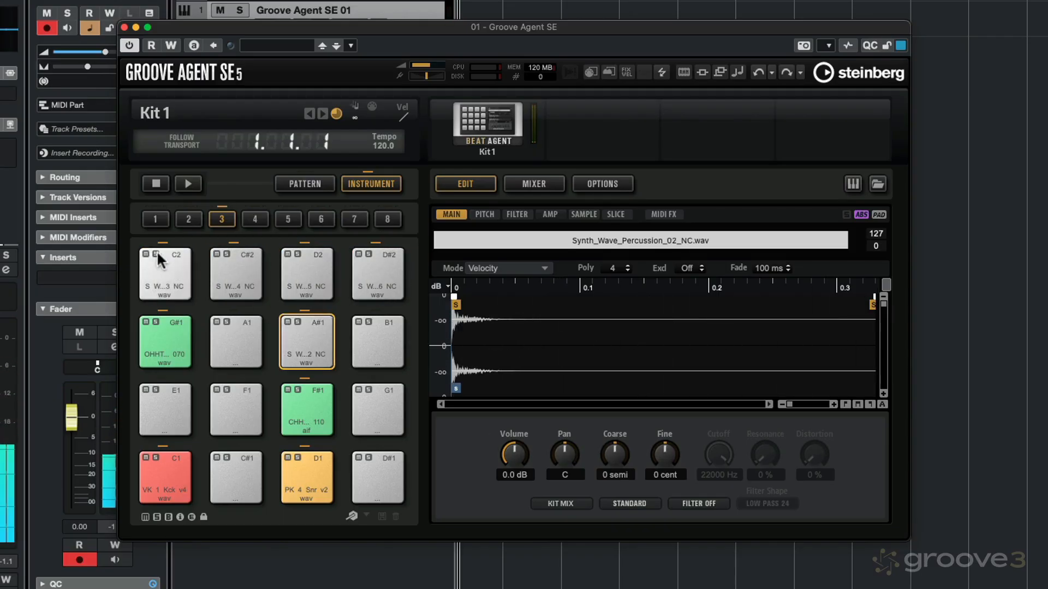
{"action": "left_click", "coordinate": [232, 269]}
{"action": "left_click", "coordinate": [369, 265]}
{"action": "left_click", "coordinate": [330, 316]}
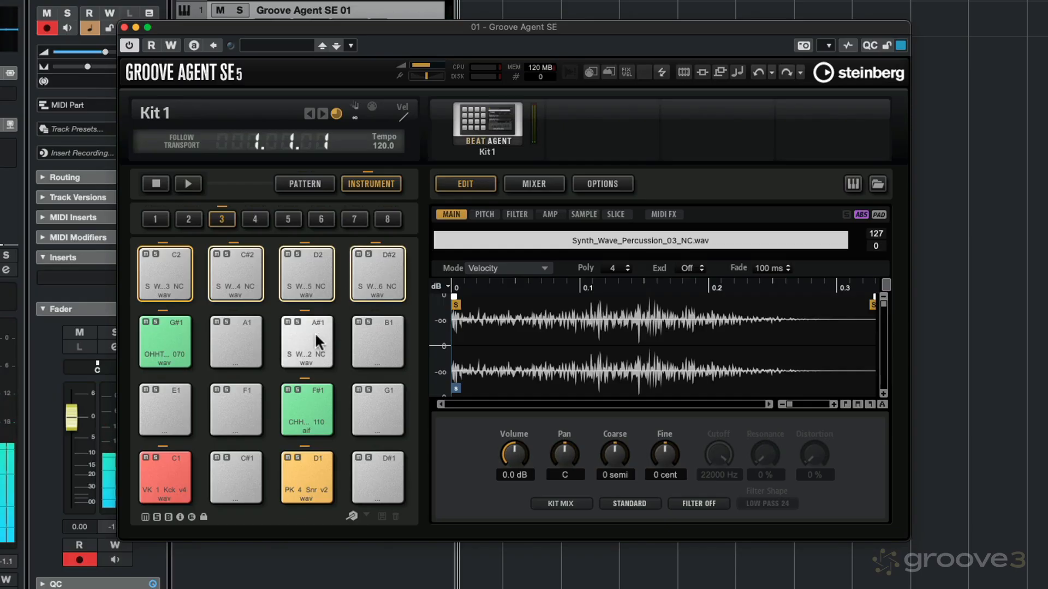
{"action": "right_click", "coordinate": [312, 331]}
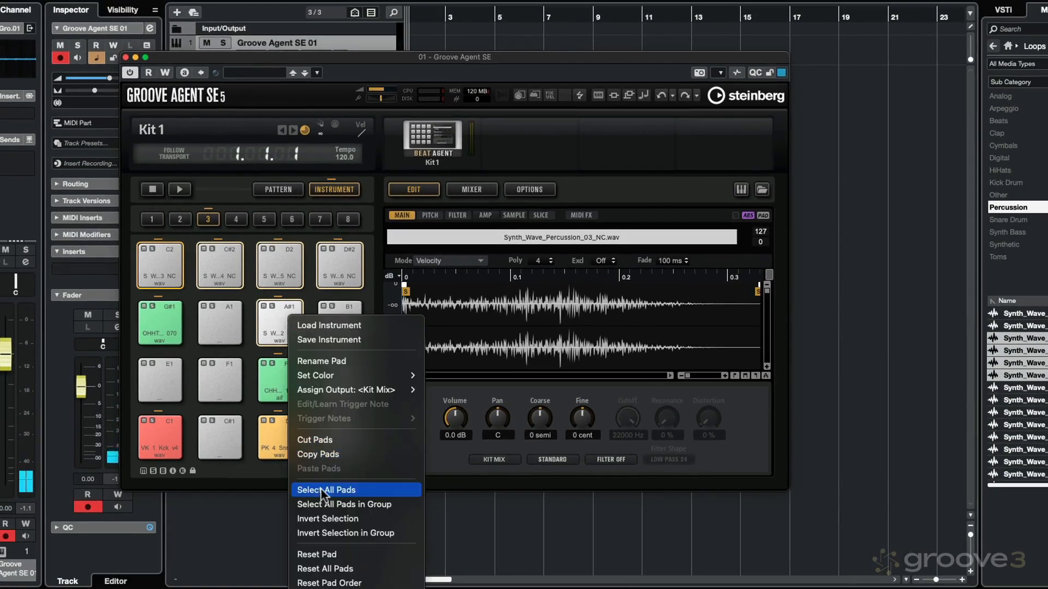
{"action": "mouse_move", "coordinate": [330, 378]}
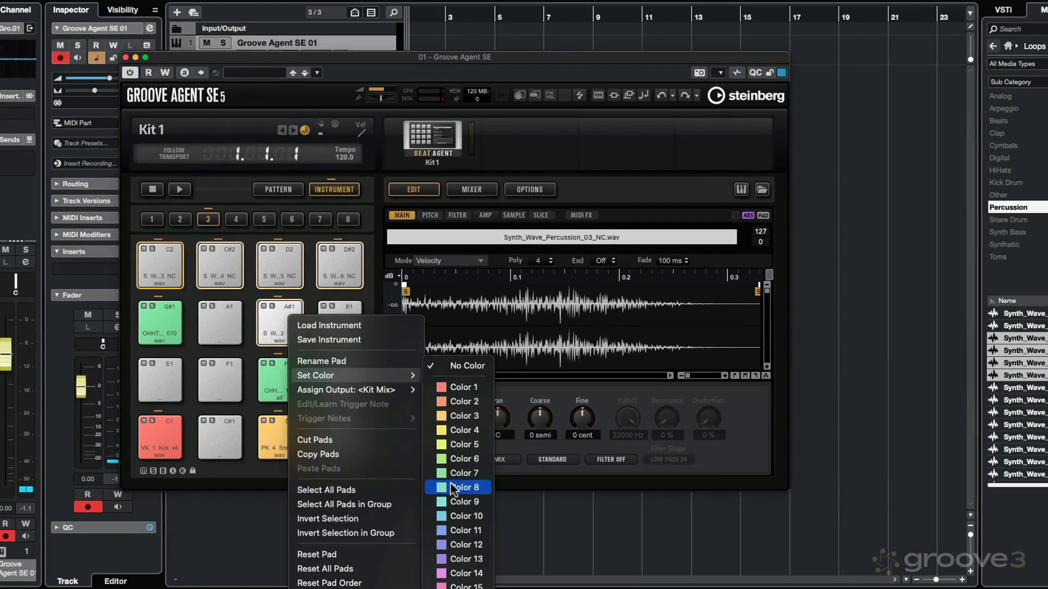
{"action": "left_click", "coordinate": [458, 558]}
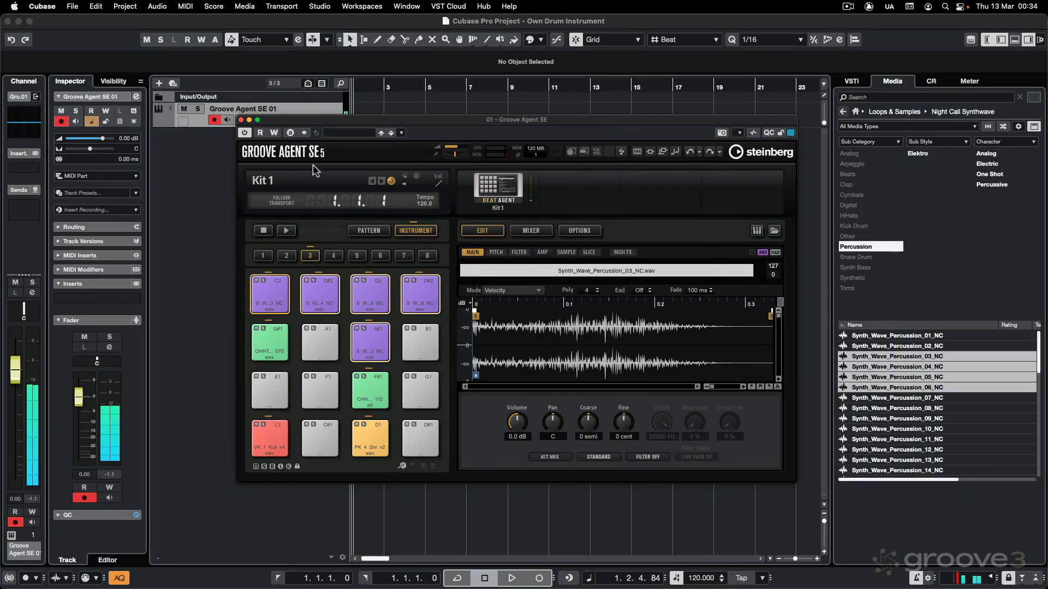
Insert the RoomWorks reverb in the first insert slot of the Groove Agent SE 01 channel.
{"action": "left_click", "coordinate": [24, 209]}
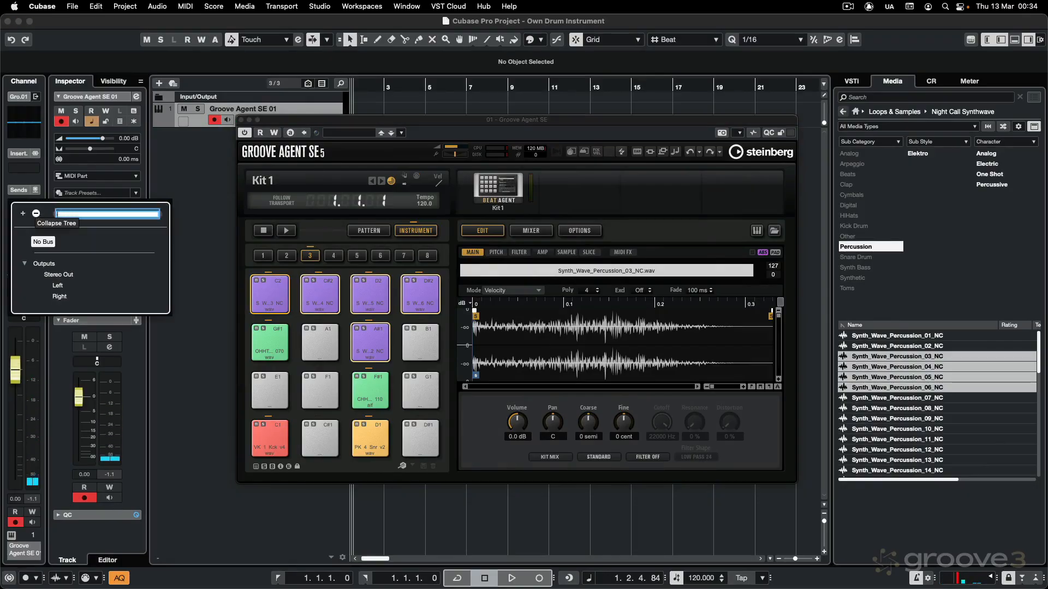
{"action": "left_click", "coordinate": [26, 164]}
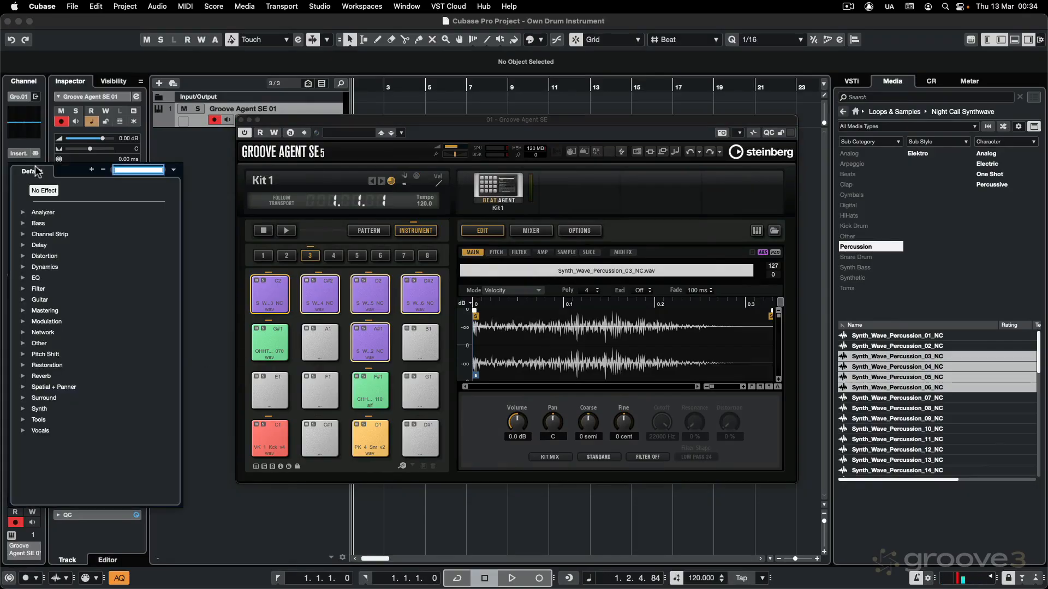
{"action": "type", "text": "room"}
{"action": "key", "text": "Return"}
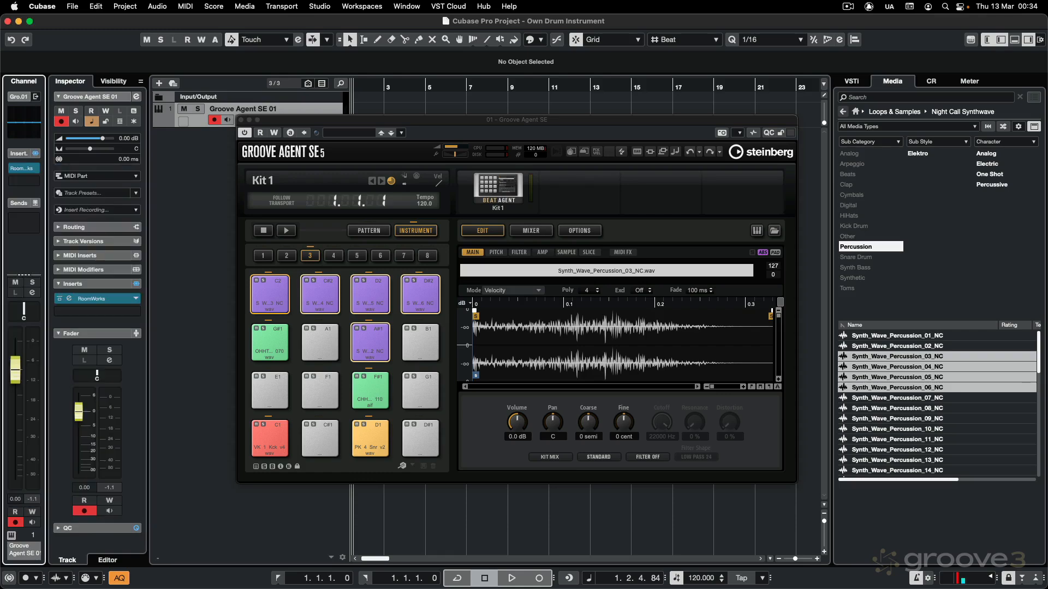
Set the RoomWorks reverb mix to 2 % and close the plug-in window.
{"action": "left_click", "coordinate": [24, 168]}
{"action": "left_click_drag", "start_coordinate": [423, 250], "coordinate": [430, 100]}
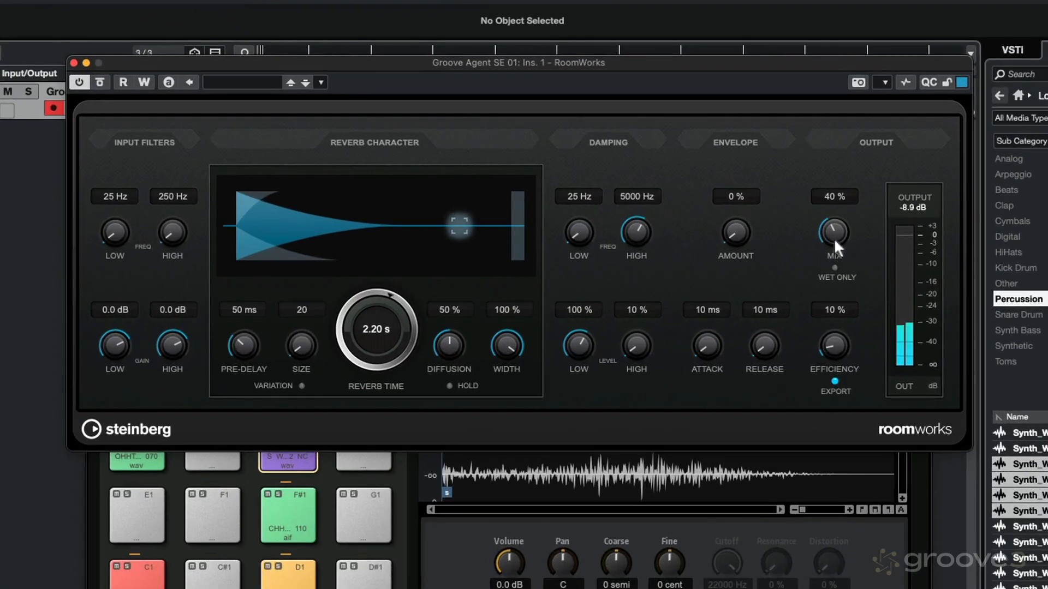
{"action": "left_click_drag", "start_coordinate": [733, 206], "coordinate": [727, 229]}
{"action": "left_click_drag", "start_coordinate": [833, 238], "coordinate": [832, 247]}
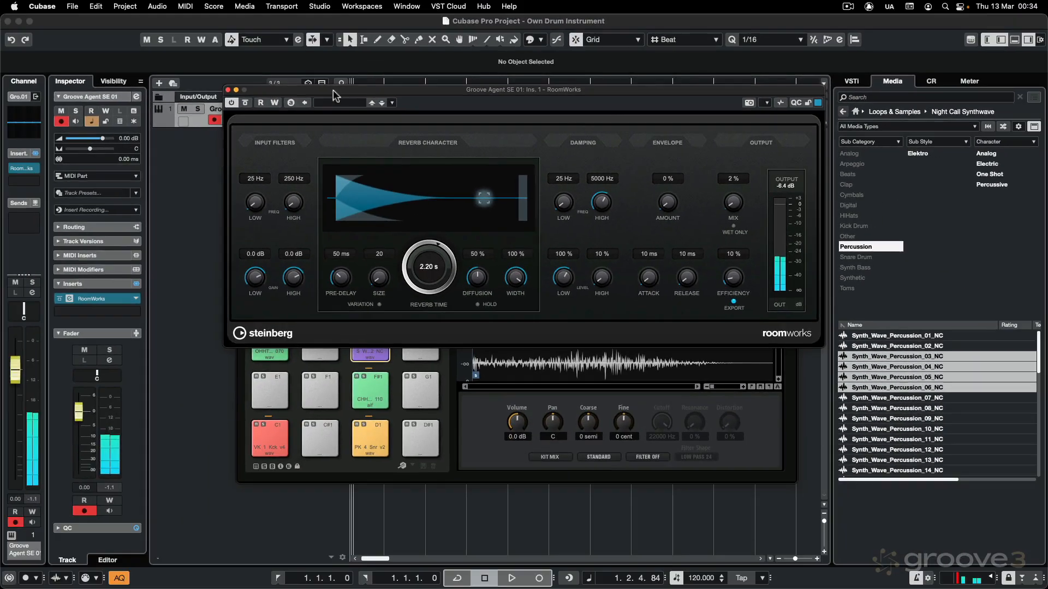
{"action": "left_click", "coordinate": [228, 89]}
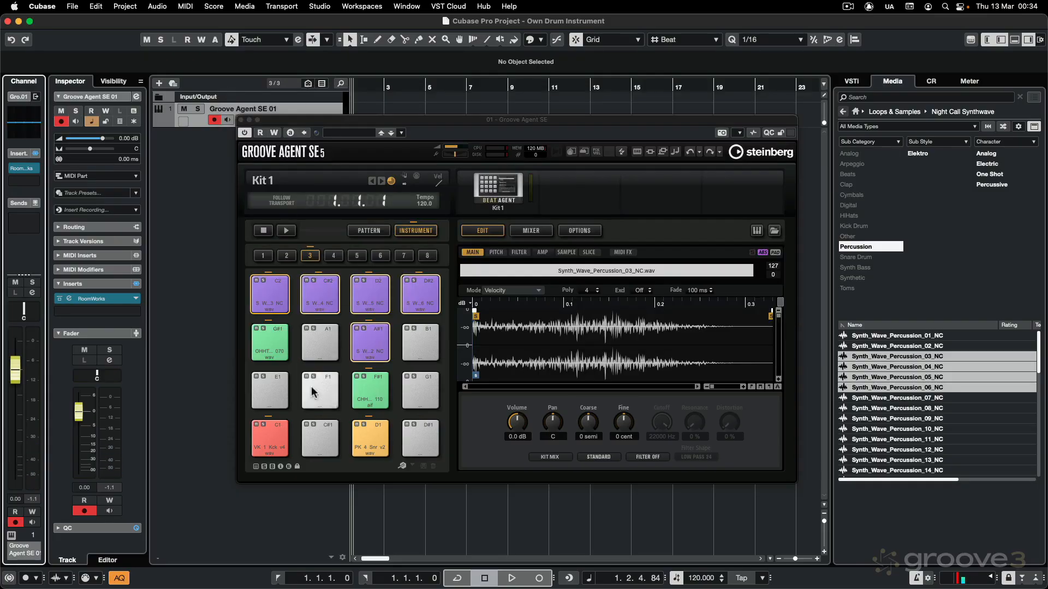
Assign the snare pad D1 to the separate output Out 2.
{"action": "right_click", "coordinate": [374, 444]}
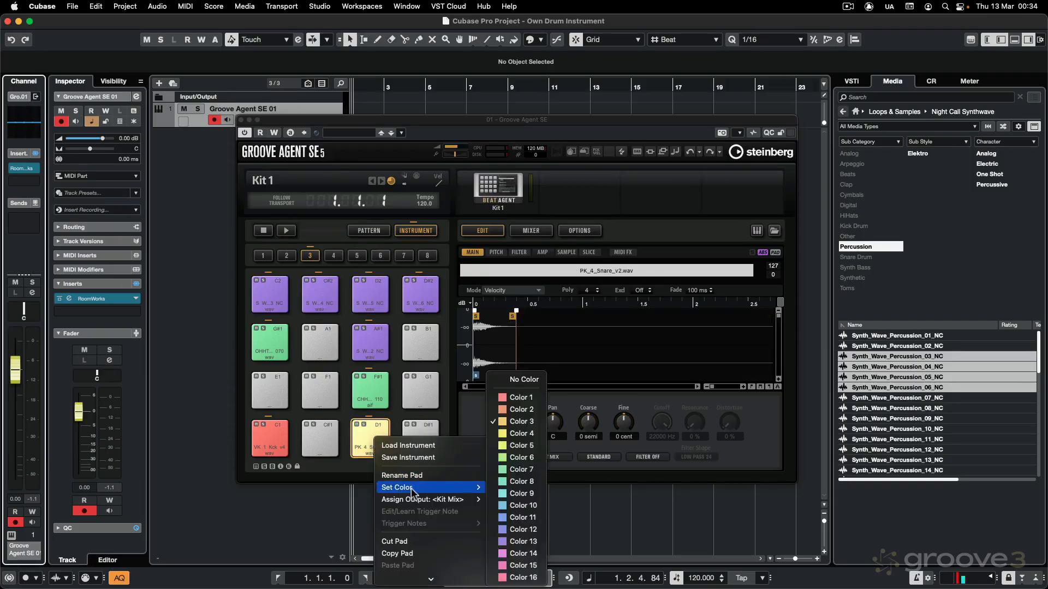
{"action": "mouse_move", "coordinate": [469, 499]}
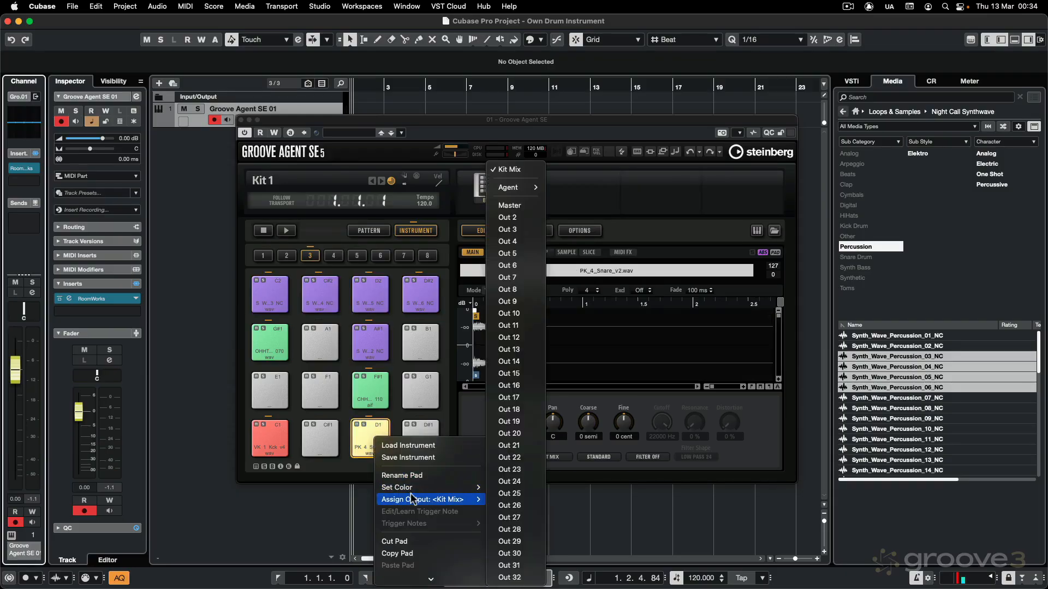
{"action": "left_click", "coordinate": [522, 218]}
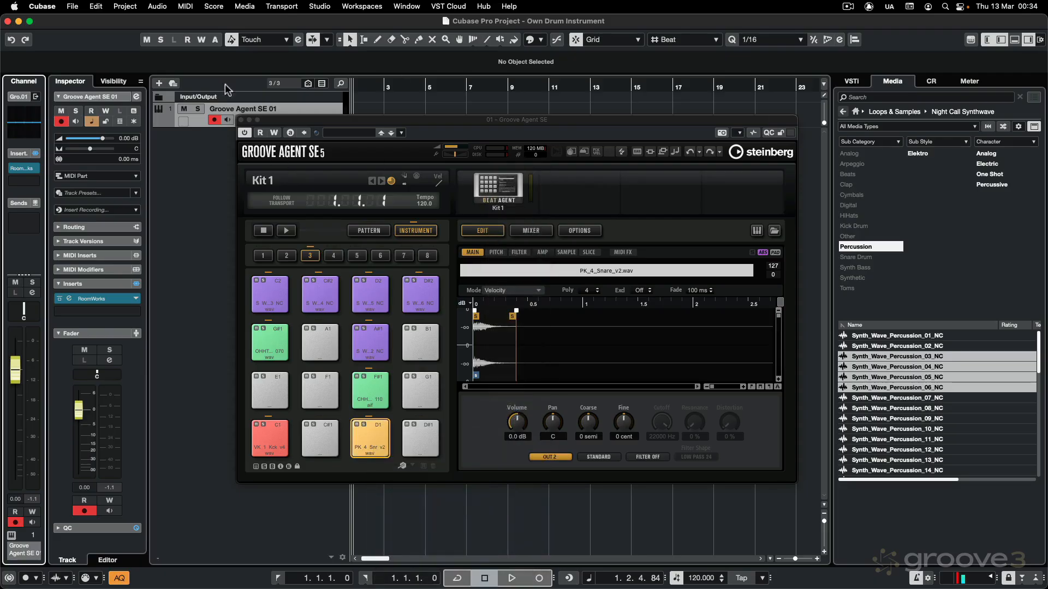
Close the instrument window and examine the snare's separate output channel in an enlarged lower-zone MixConsole, then hide the mixer.
{"action": "left_click", "coordinate": [241, 120]}
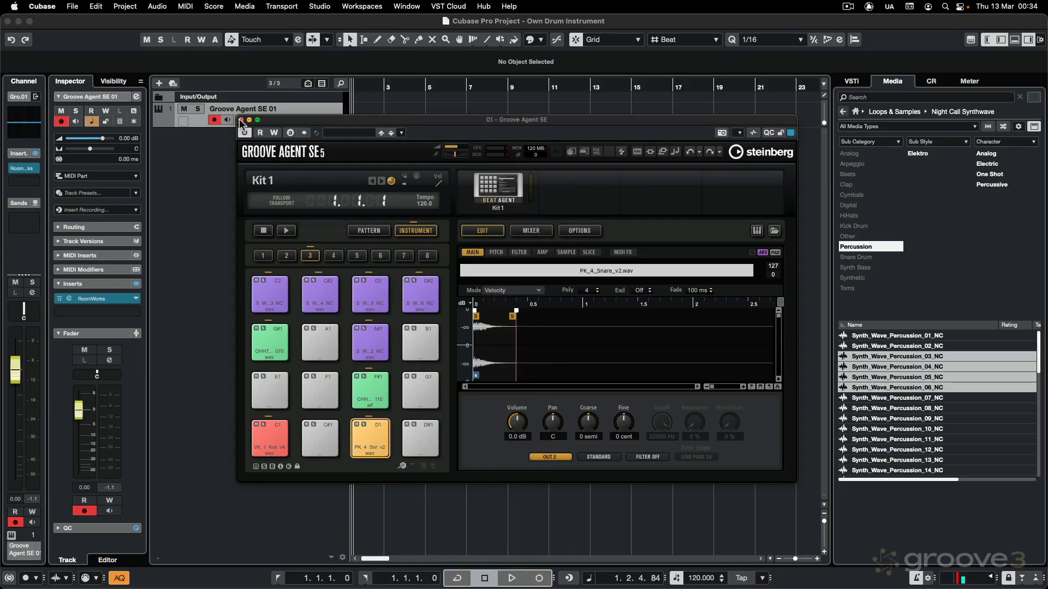
{"action": "left_click", "coordinate": [241, 119]}
{"action": "key", "text": "alt+F3"}
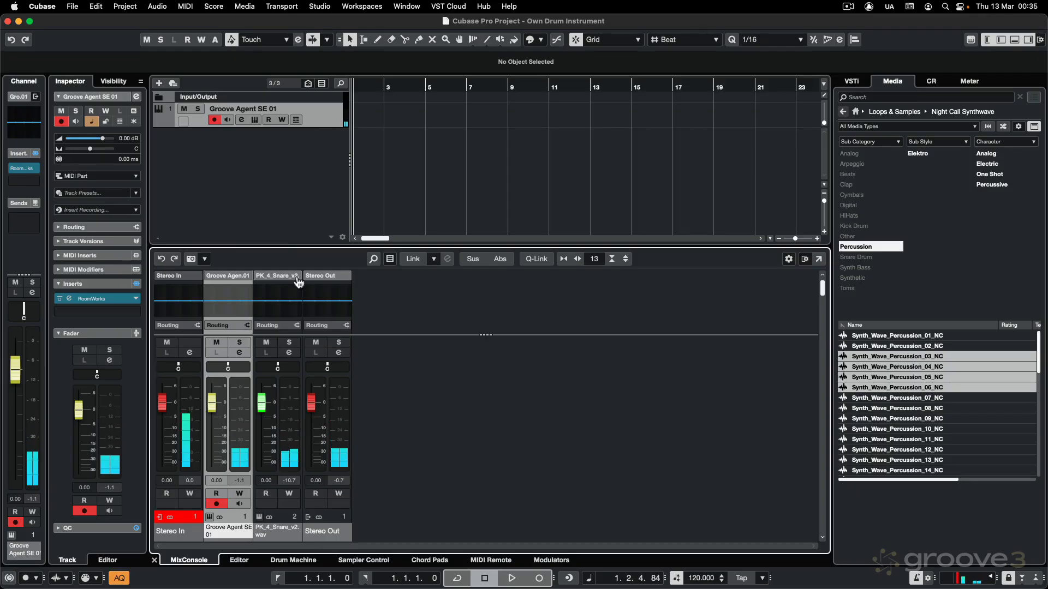
{"action": "left_click_drag", "start_coordinate": [295, 246], "coordinate": [302, 138]}
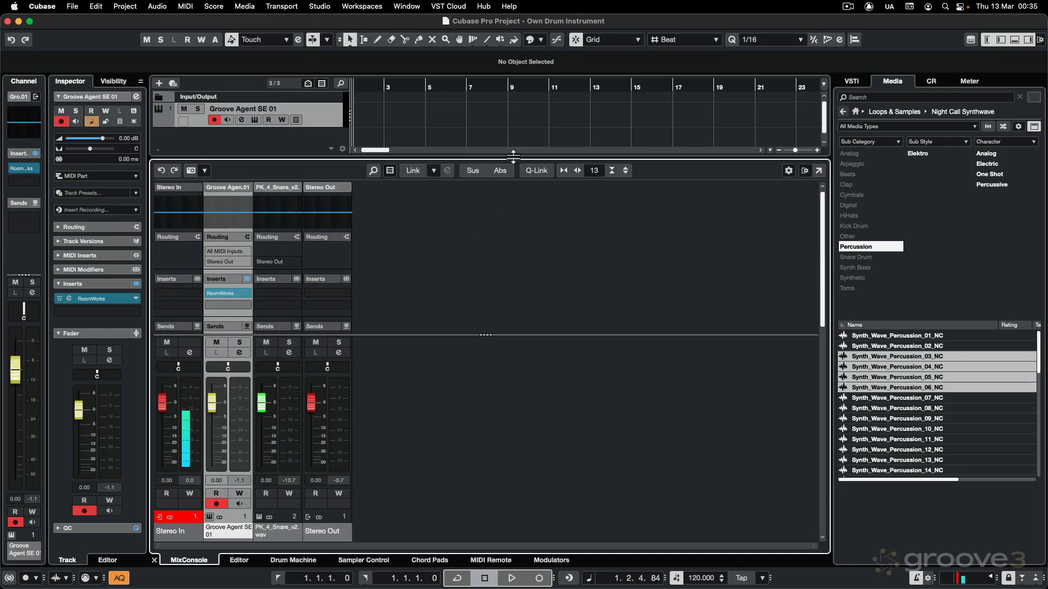
{"action": "left_click_drag", "start_coordinate": [510, 159], "coordinate": [509, 201]}
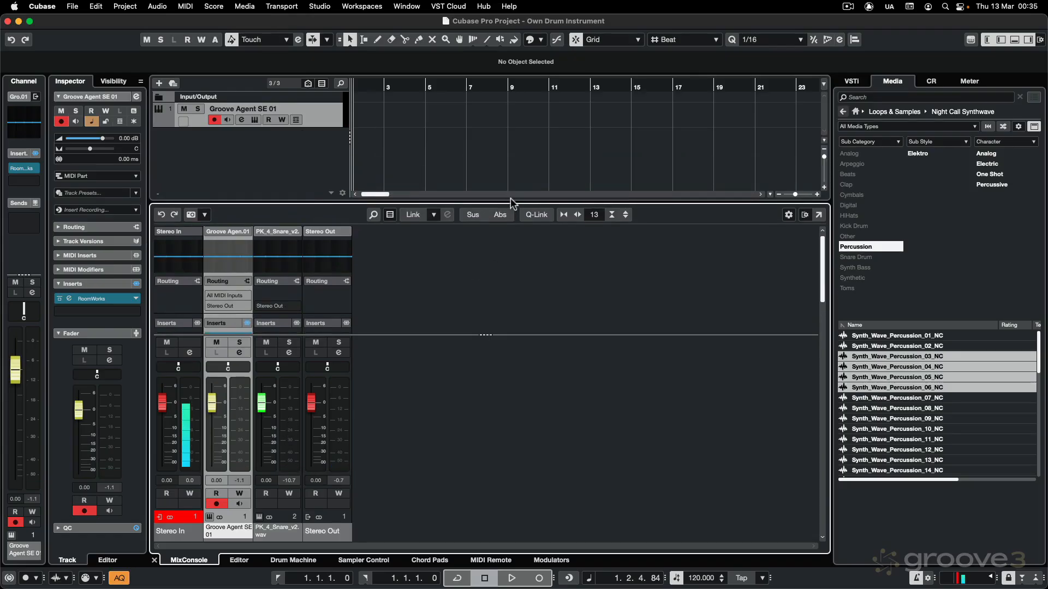
{"action": "key", "text": "super+alt+e"}
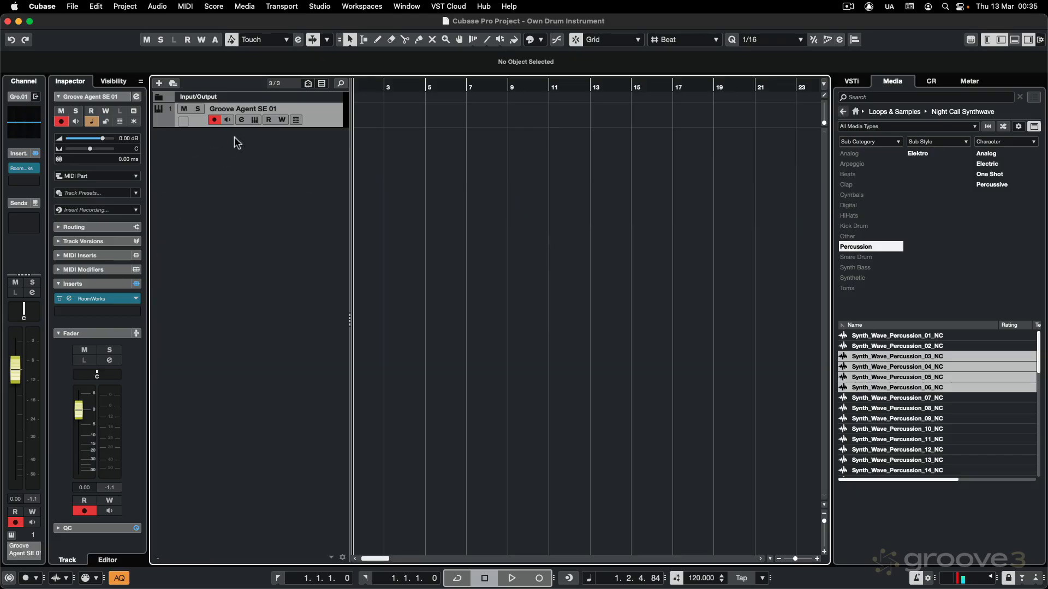
Reopen the Groove Agent SE instrument and save it as a preset named with the author's first name plus "Groove Agent Custom".
{"action": "left_click", "coordinate": [254, 120]}
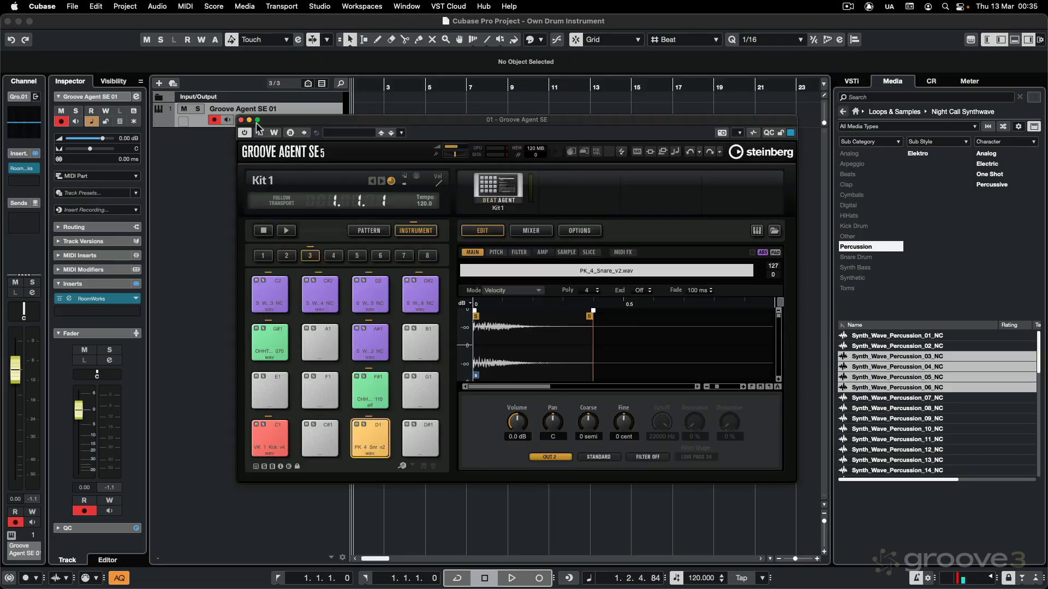
{"action": "left_click", "coordinate": [402, 133]}
{"action": "left_click", "coordinate": [426, 155]}
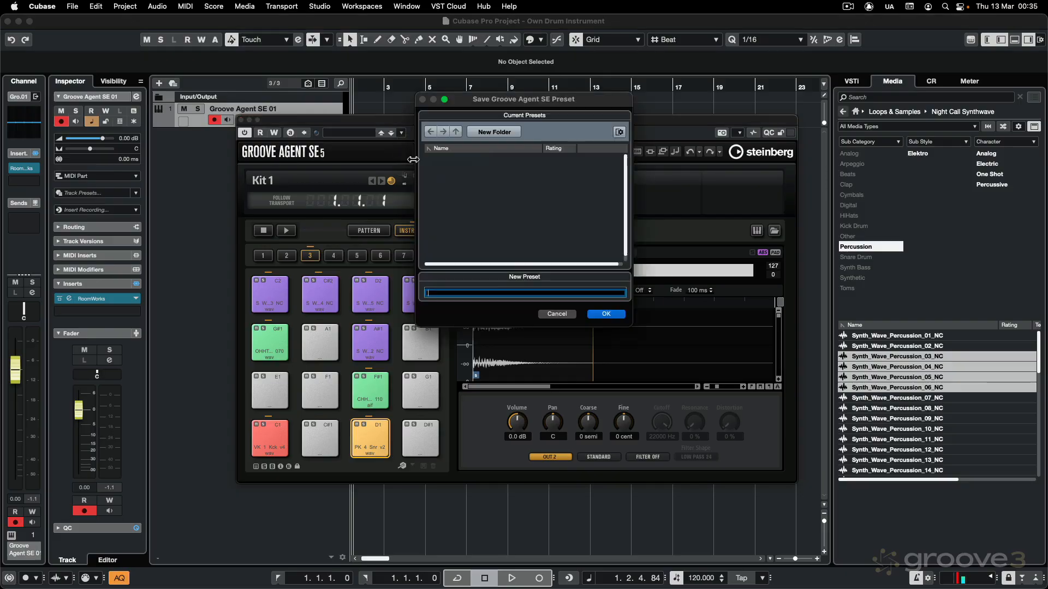
{"action": "type", "text": "Gary Groove Agent Custom"}
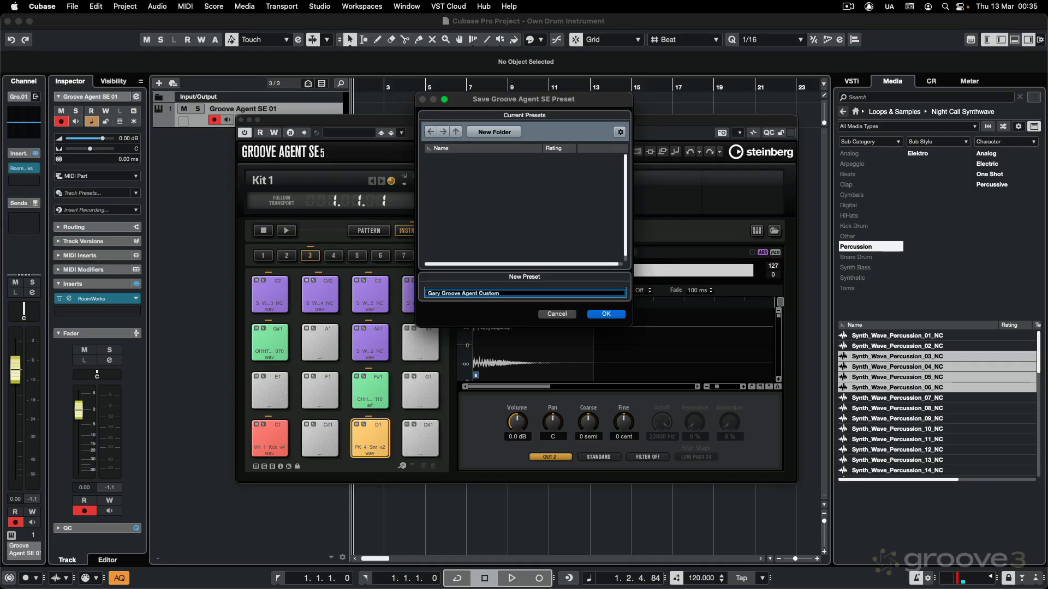
{"action": "key", "text": "Return"}
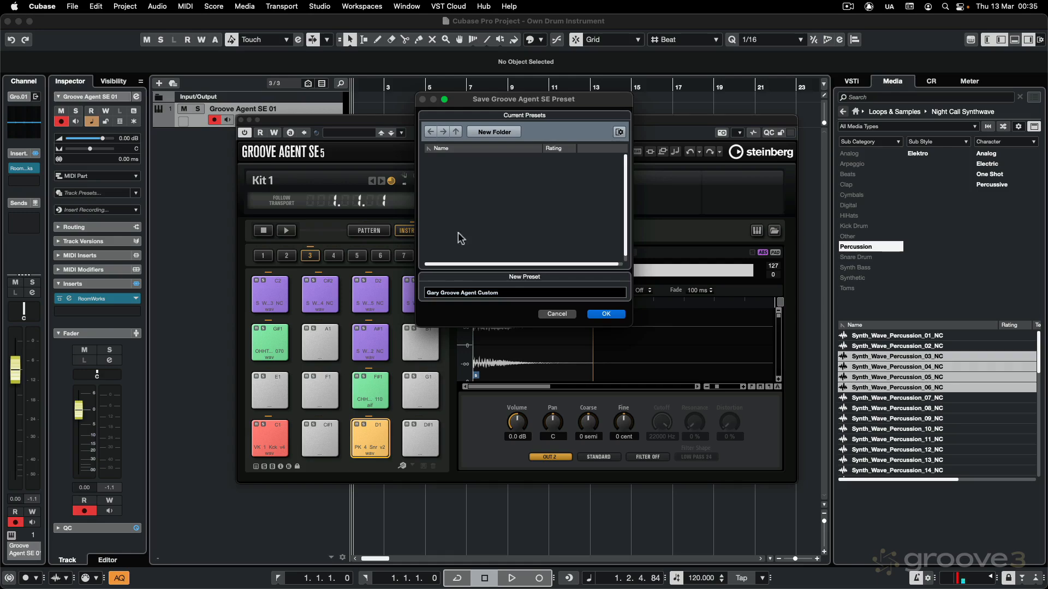
{"action": "left_click", "coordinate": [604, 314]}
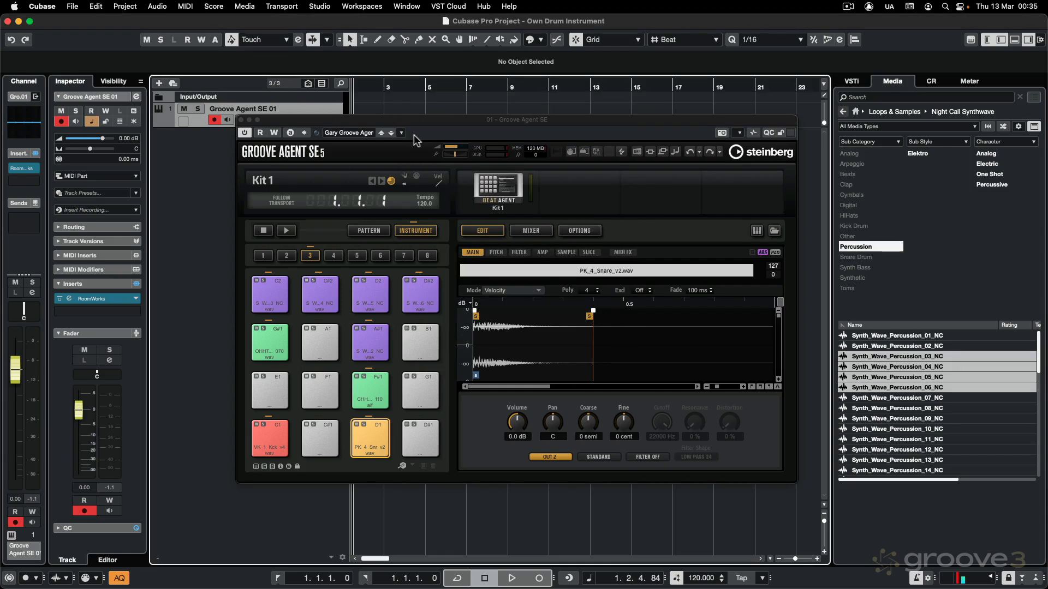
{"action": "left_click", "coordinate": [241, 120]}
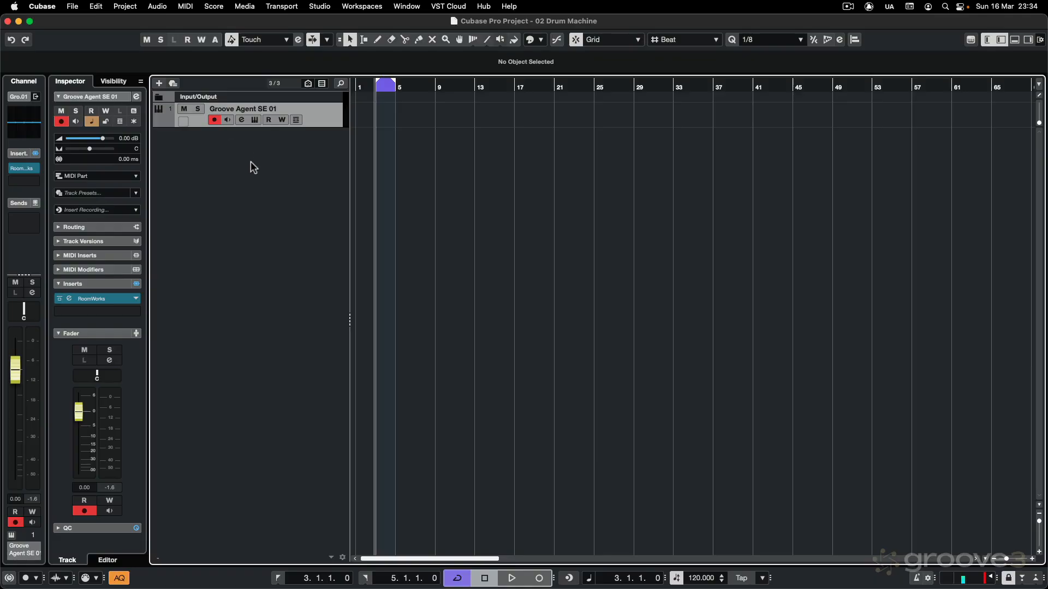
Add one drum track named Drum Machine with Pattern Event as its event type and Stereo Out as its output.
{"action": "left_click", "coordinate": [136, 7]}
{"action": "mouse_move", "coordinate": [142, 23]}
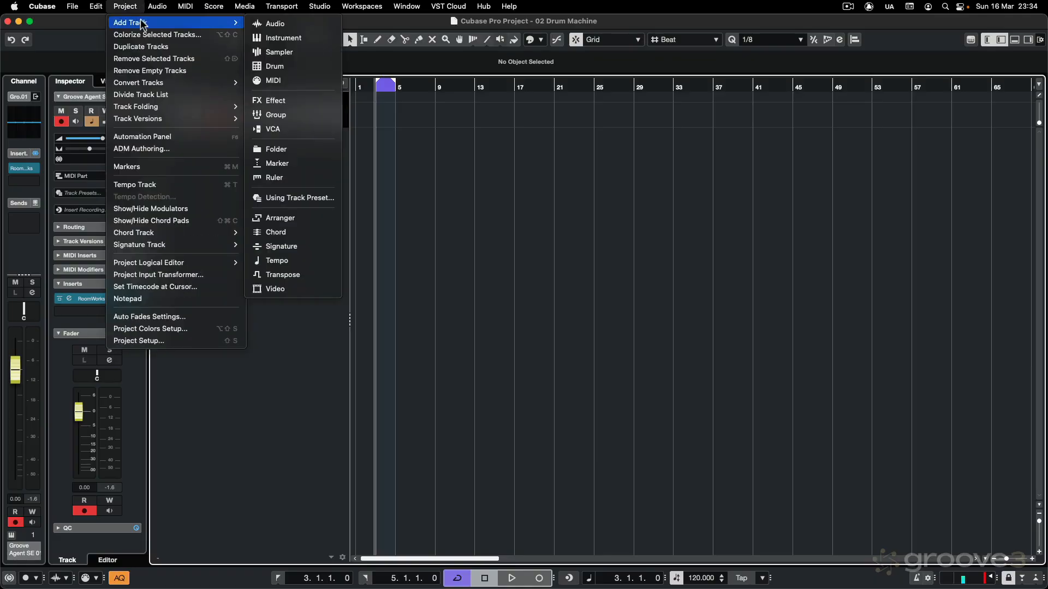
{"action": "left_click", "coordinate": [273, 66]}
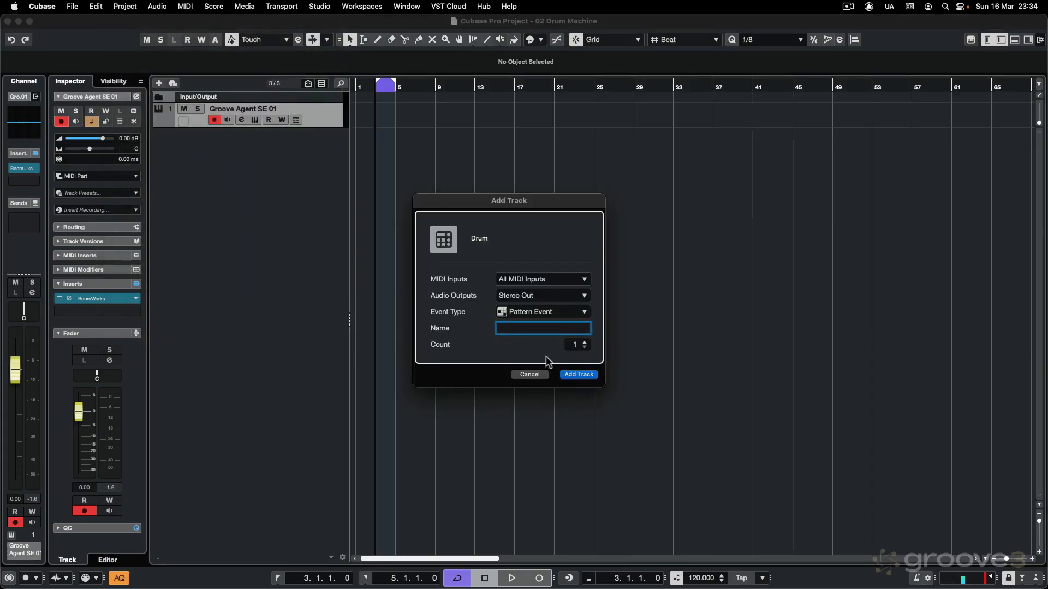
{"action": "type", "text": "Drum Machine"}
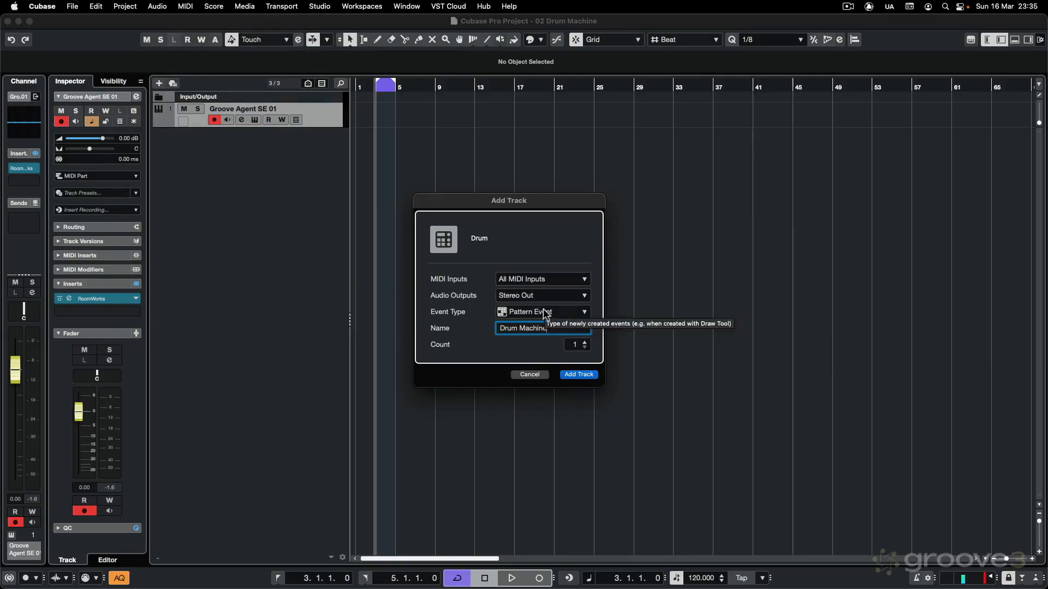
{"action": "left_click", "coordinate": [579, 374]}
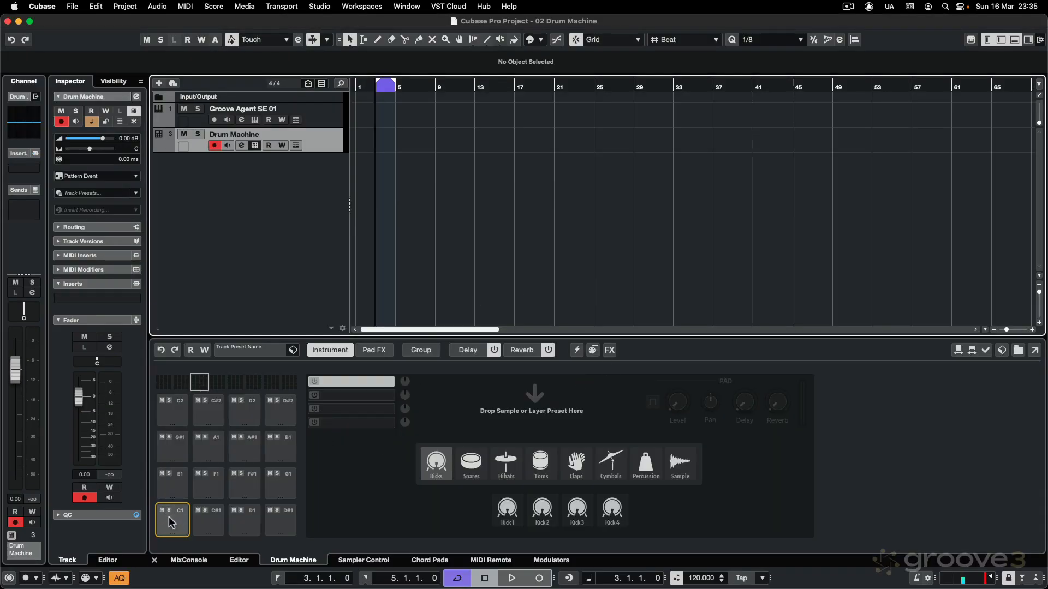
Open the Night Call Synthwave set in the Loops & Samples library, reset its filters and filter it to the Kick Drum subcategory.
{"action": "left_click", "coordinate": [1028, 40]}
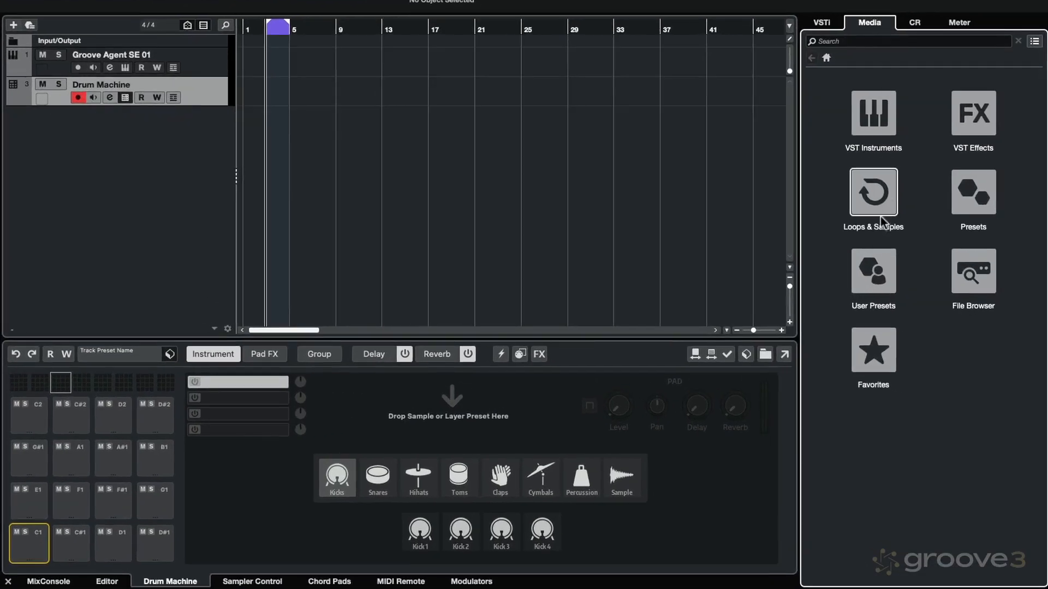
{"action": "left_click", "coordinate": [880, 231]}
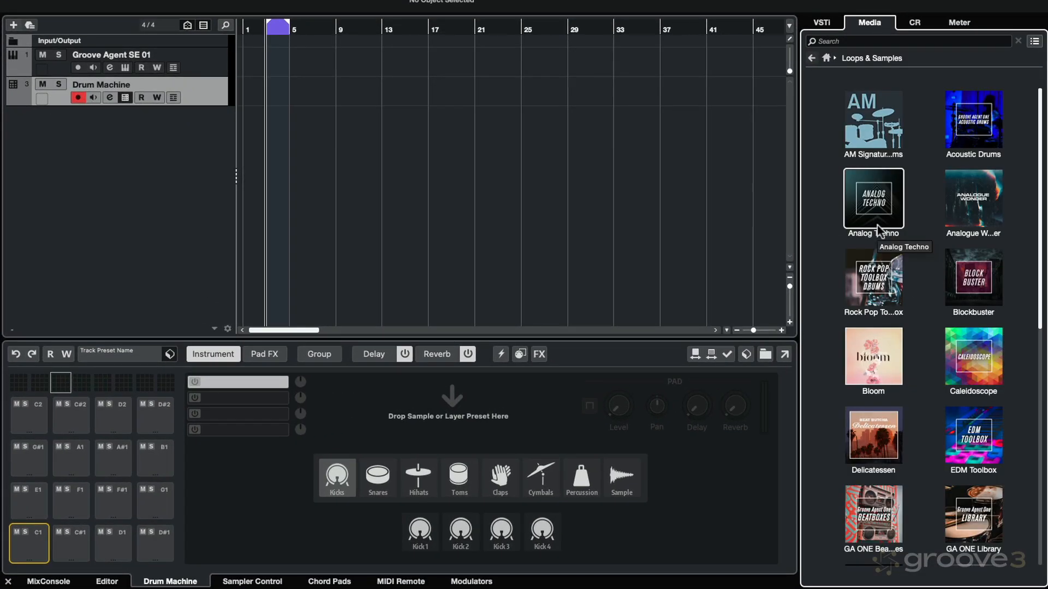
{"action": "scroll", "coordinate": [879, 232], "scroll_direction": "down", "scroll_amount": 8}
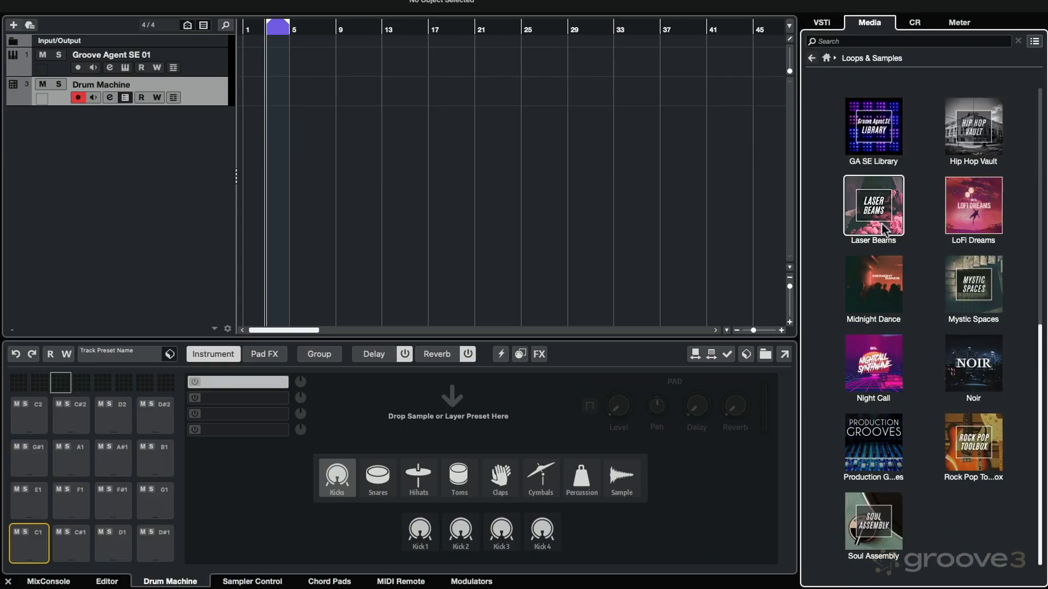
{"action": "left_click", "coordinate": [873, 376]}
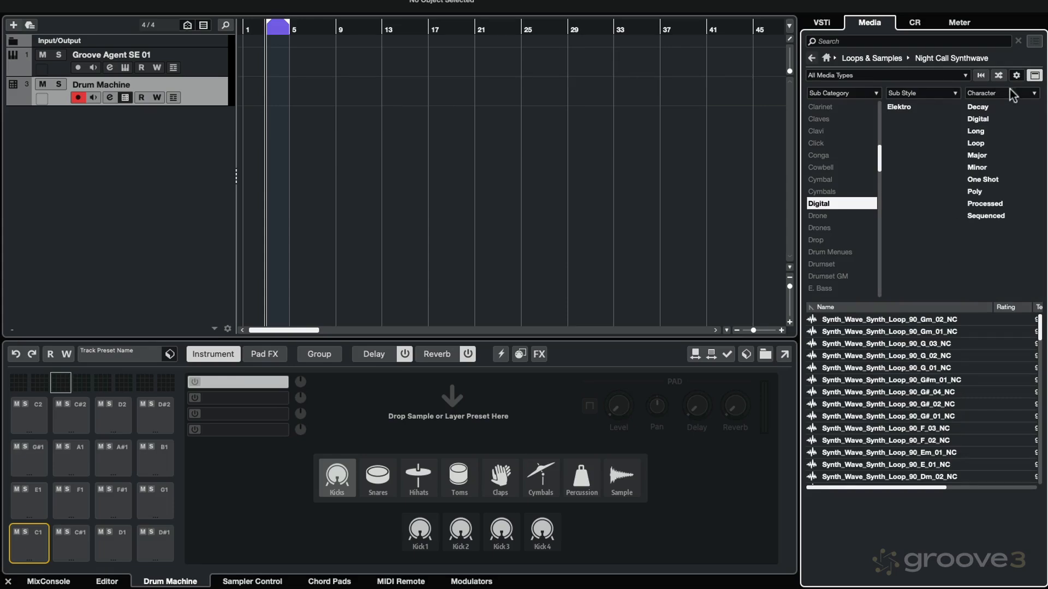
{"action": "left_click", "coordinate": [985, 76]}
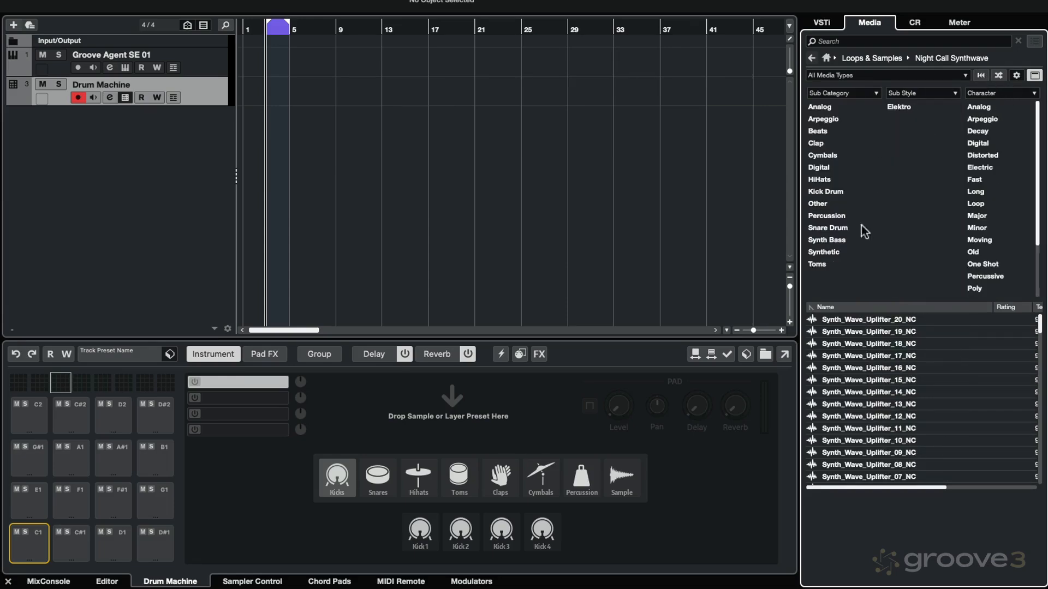
{"action": "left_click", "coordinate": [824, 191]}
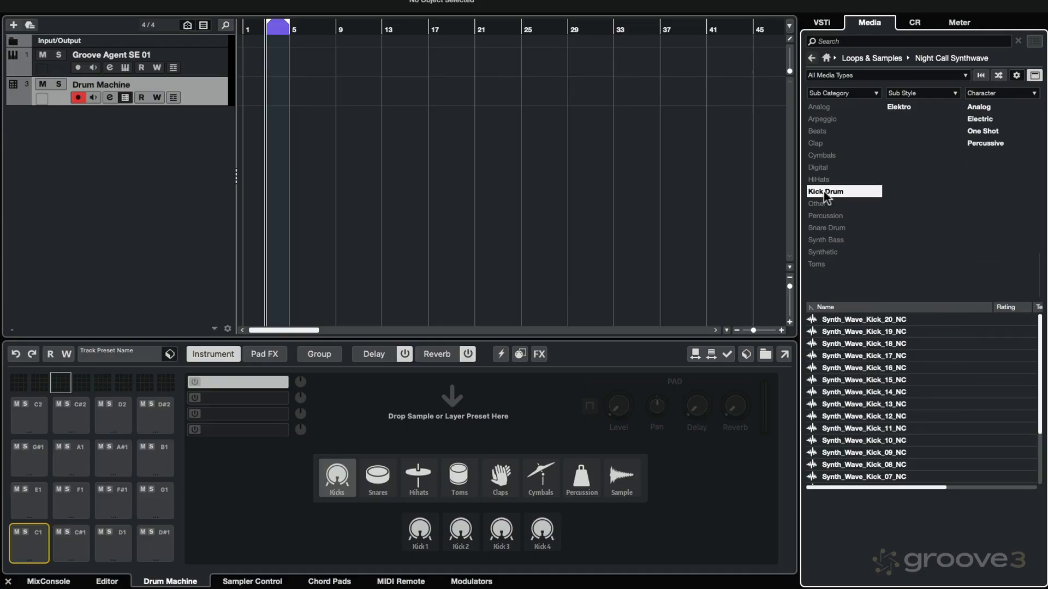
Audition several kick samples and load Synth_Wave_Kick_10_NC onto pad C1 of the drum machine.
{"action": "left_click", "coordinate": [866, 319]}
{"action": "left_click", "coordinate": [866, 344]}
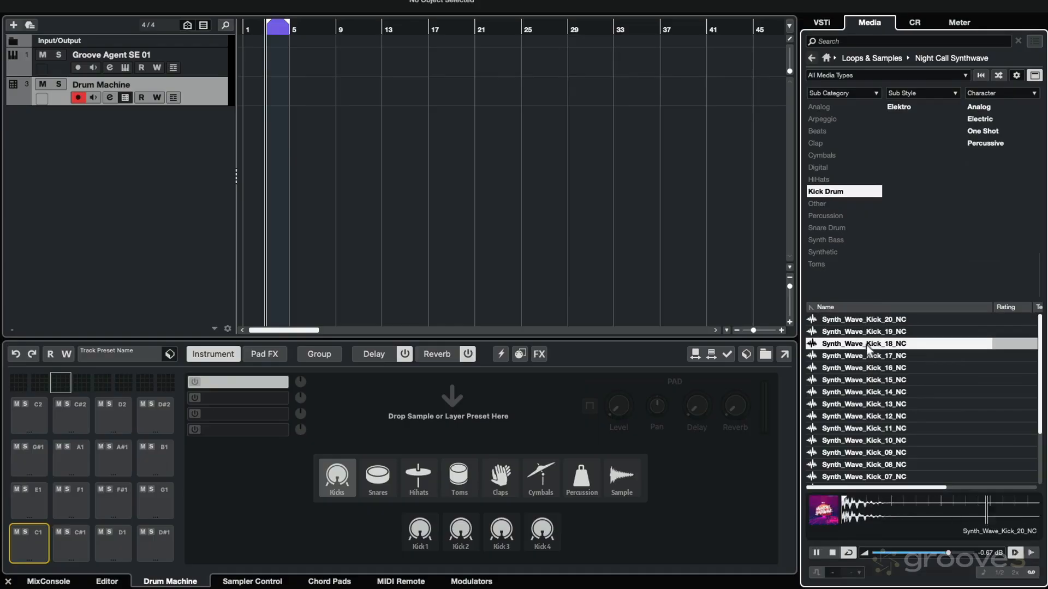
{"action": "left_click", "coordinate": [865, 379]}
{"action": "left_click", "coordinate": [869, 416]}
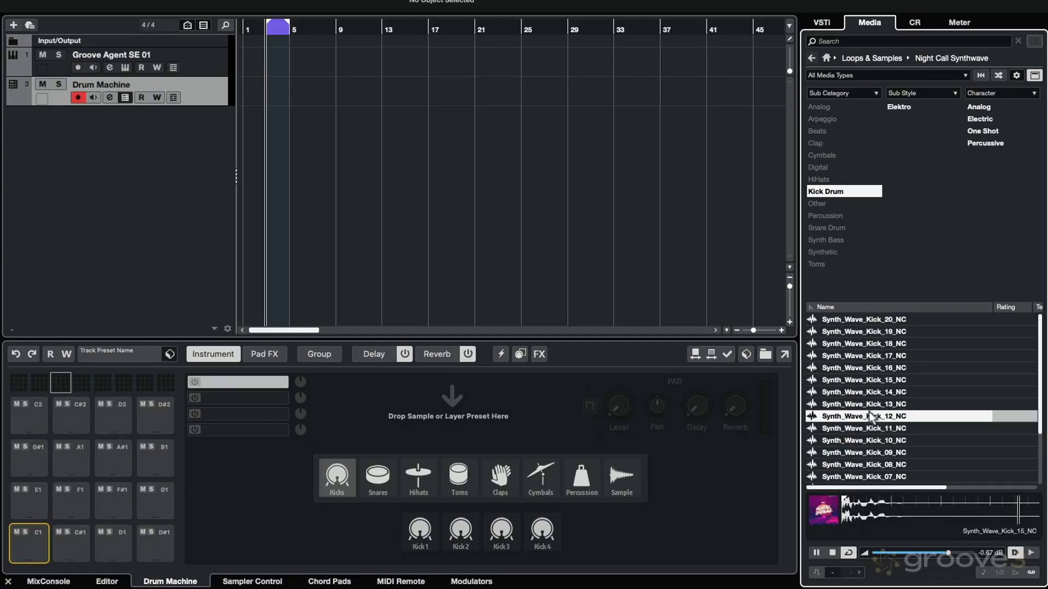
{"action": "left_click", "coordinate": [868, 439]}
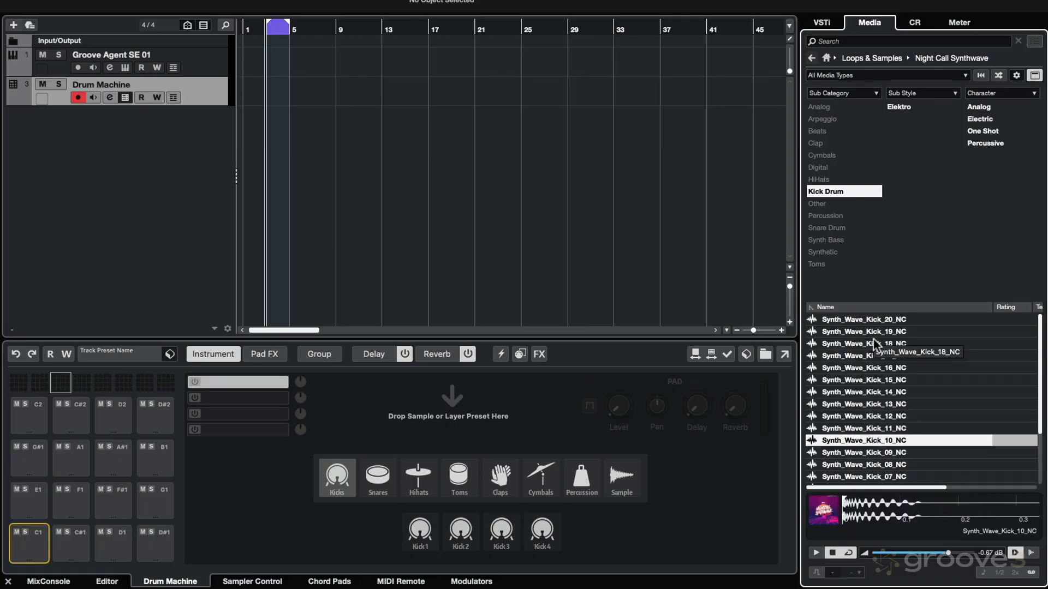
{"action": "left_click_drag", "start_coordinate": [853, 441], "coordinate": [223, 381]}
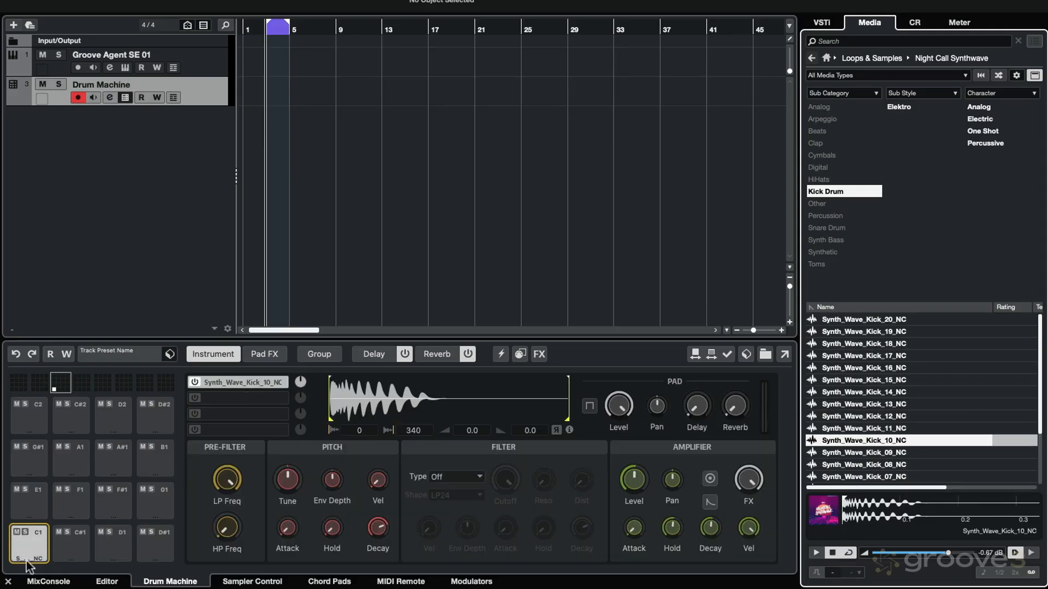
Raise the reverb send of the C1 kick pad and audition the pad.
{"action": "left_click", "coordinate": [28, 542]}
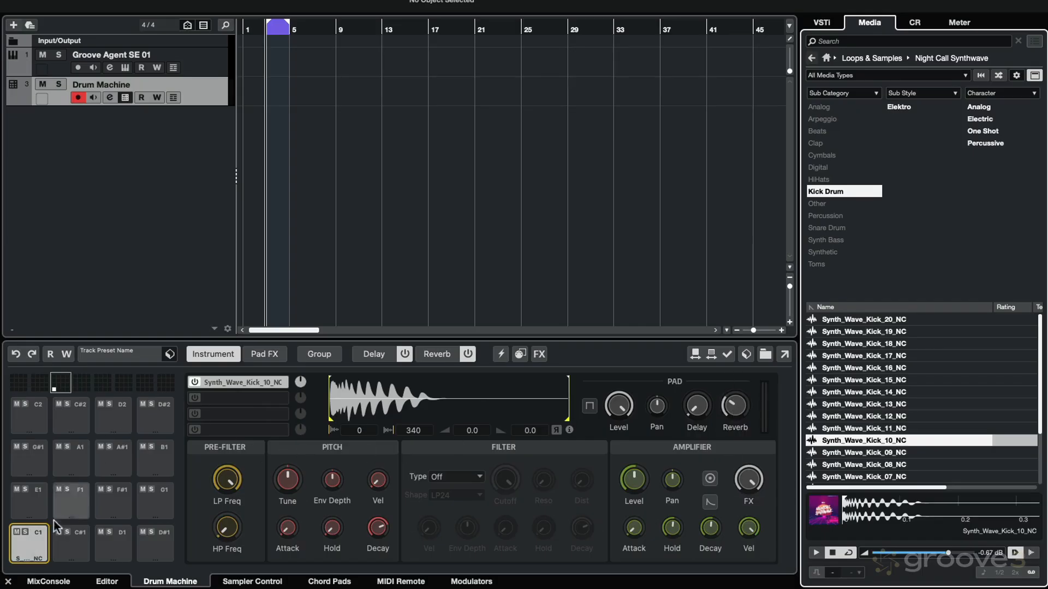
{"action": "left_click", "coordinate": [33, 540]}
{"action": "mouse_move", "coordinate": [731, 407]}
{"action": "left_click", "coordinate": [34, 556]}
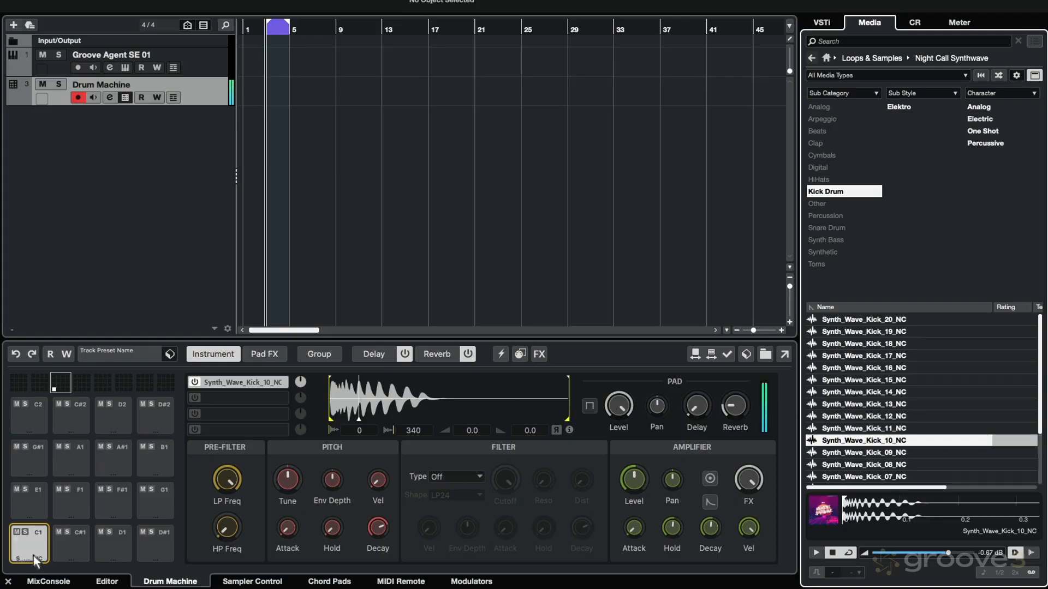
Add the synthesized Kick 1 as the second layer of pad C1, lower its layer level to about -13.4 and audition the blend.
{"action": "left_click", "coordinate": [231, 398]}
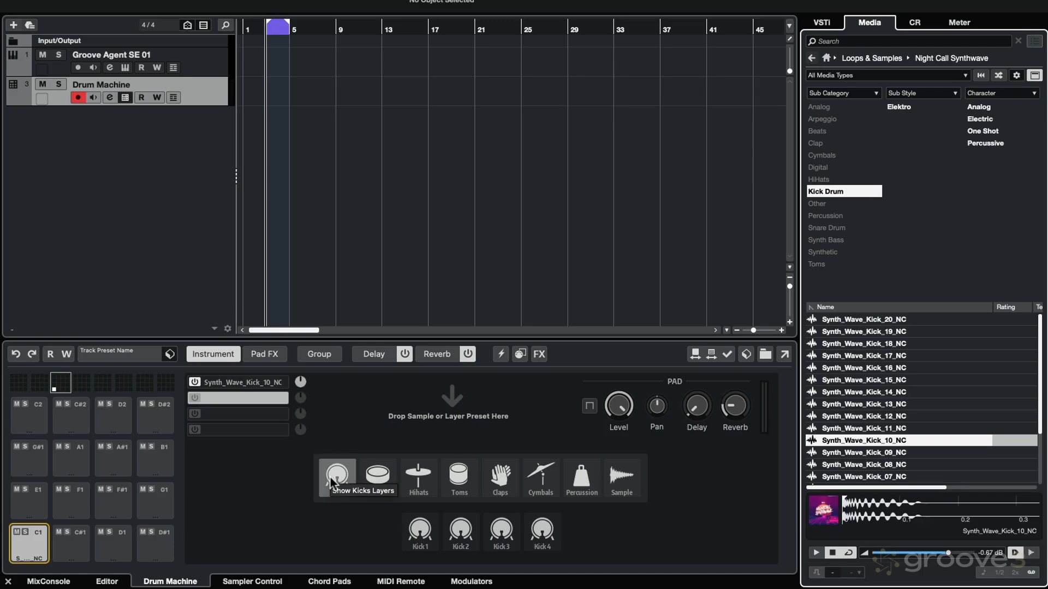
{"action": "left_click", "coordinate": [407, 526]}
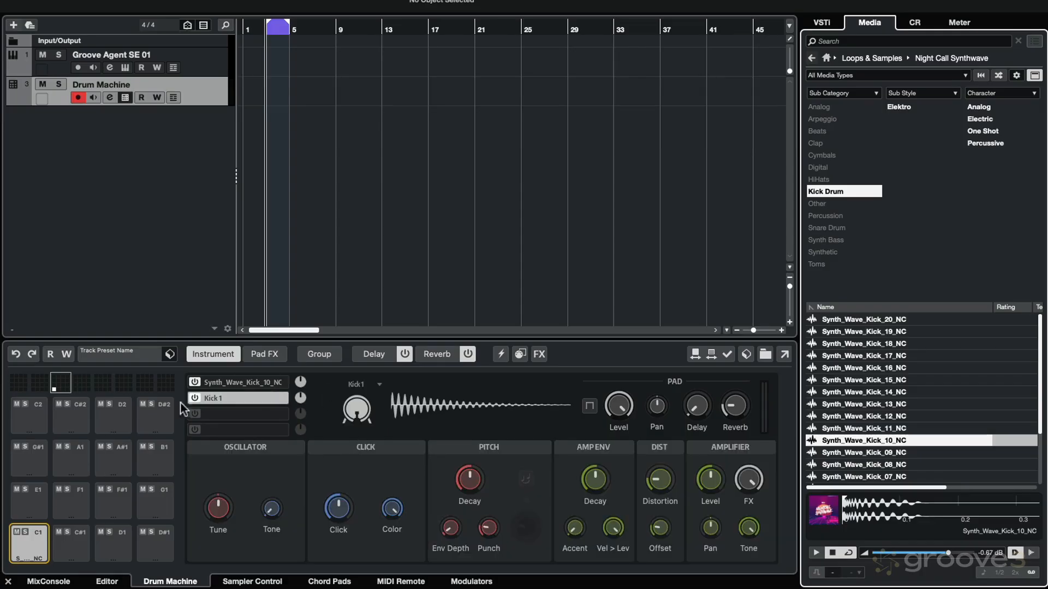
{"action": "left_click", "coordinate": [21, 539]}
{"action": "left_click_drag", "start_coordinate": [300, 398], "coordinate": [296, 413]}
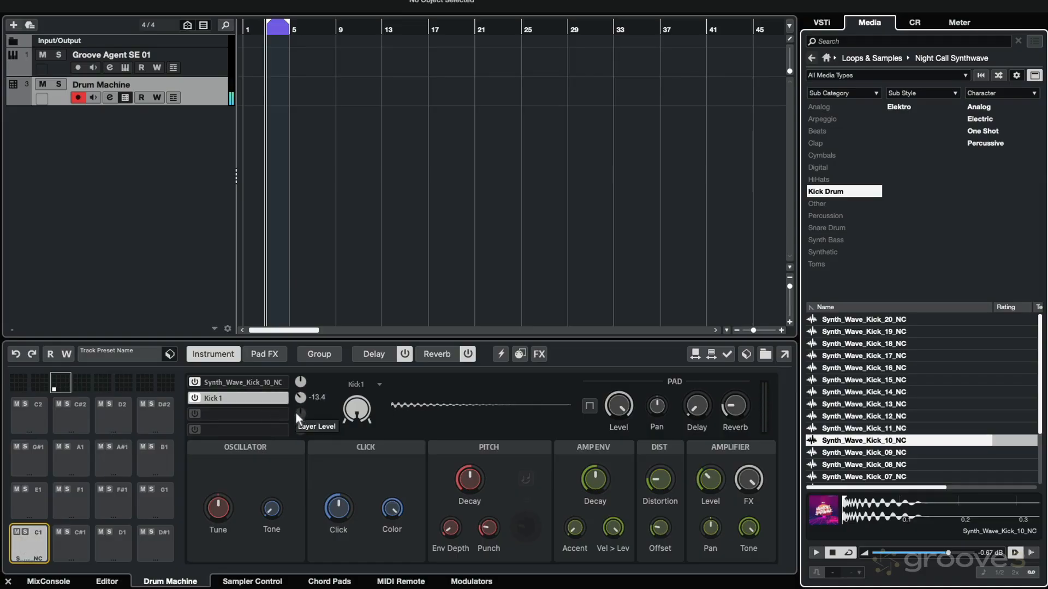
{"action": "left_click", "coordinate": [22, 544]}
{"action": "left_click", "coordinate": [22, 545]}
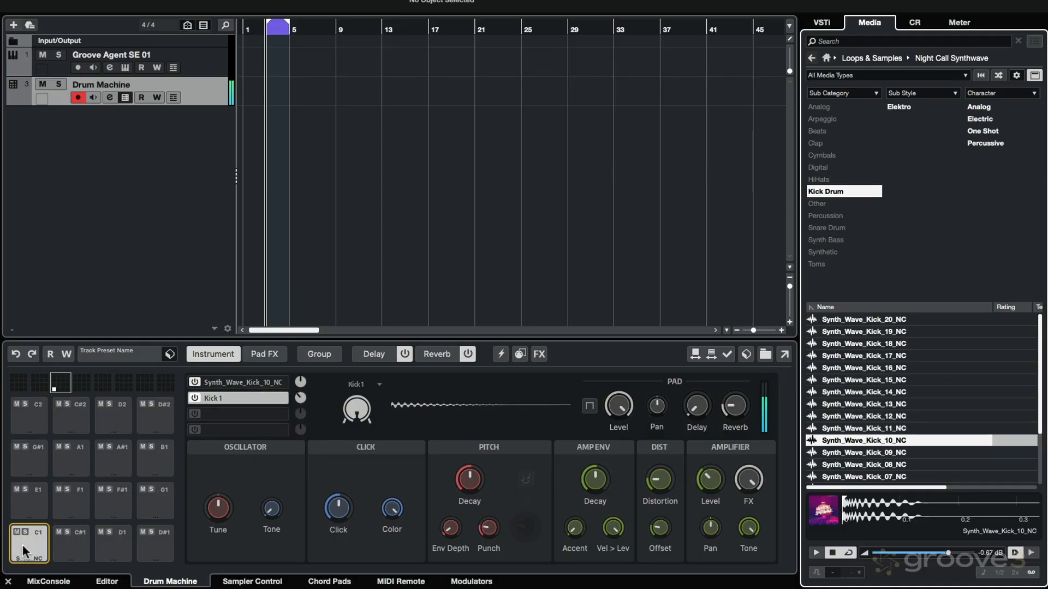
{"action": "left_click", "coordinate": [21, 545]}
Filter the Night Call Synthwave samples to Snare Drum and load Synth_Wave_Snare_19_NC onto pad D1.
{"action": "left_click", "coordinate": [116, 548]}
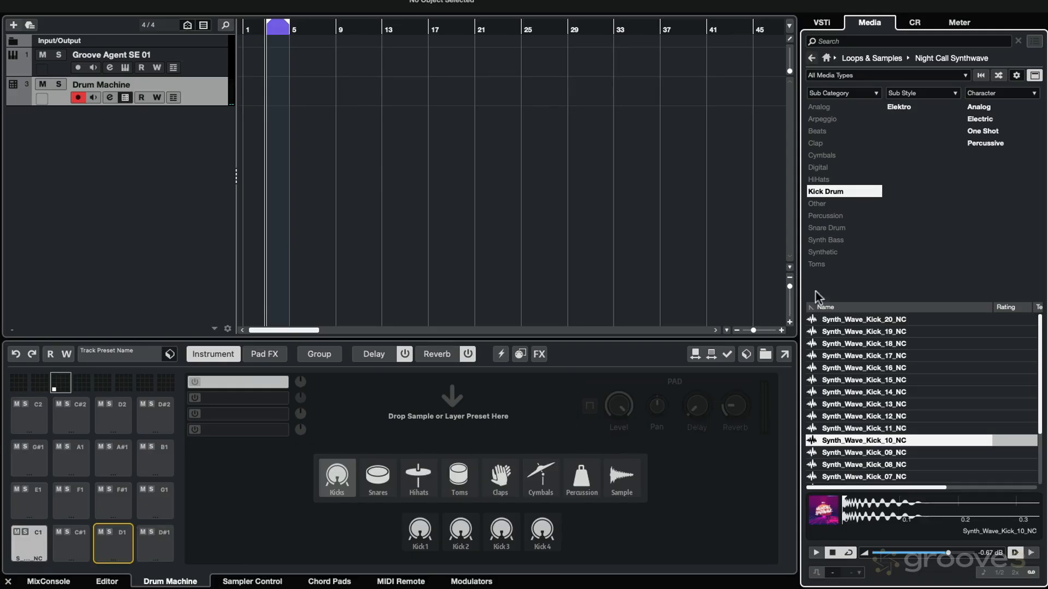
{"action": "left_click", "coordinate": [980, 75]}
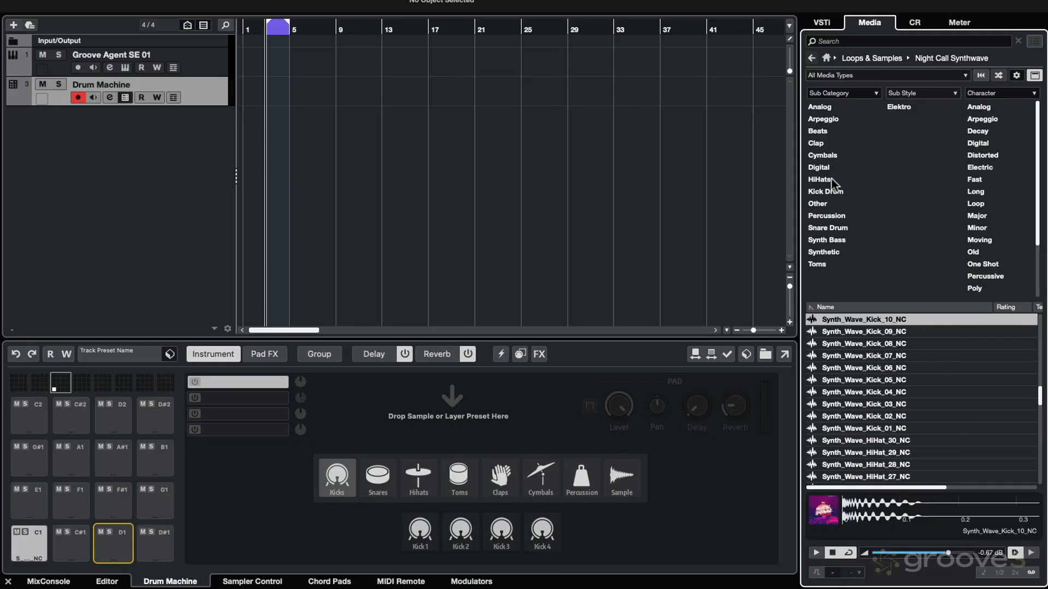
{"action": "left_click", "coordinate": [829, 228]}
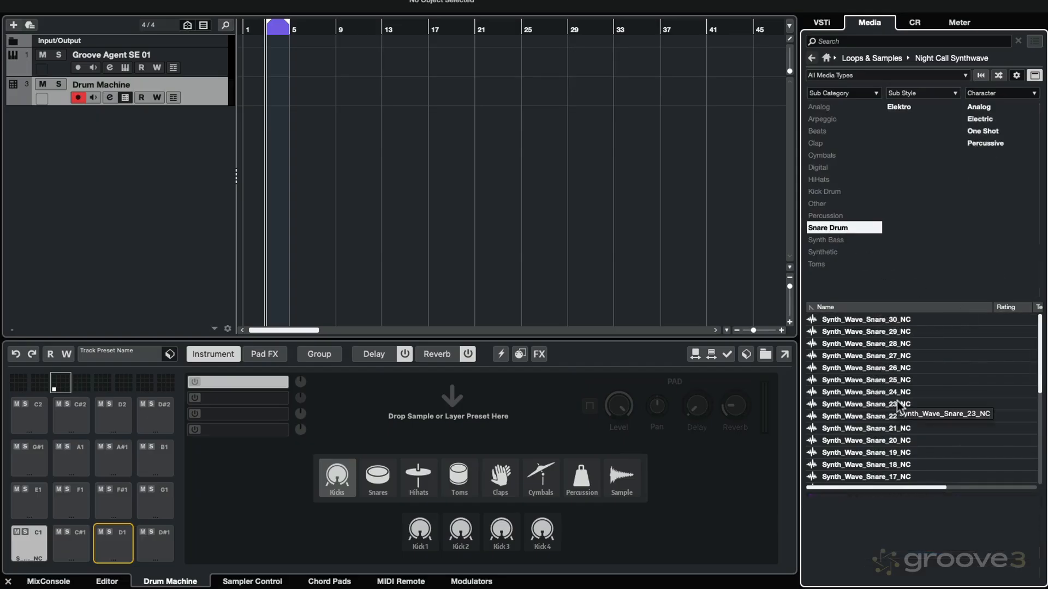
{"action": "left_click", "coordinate": [879, 452]}
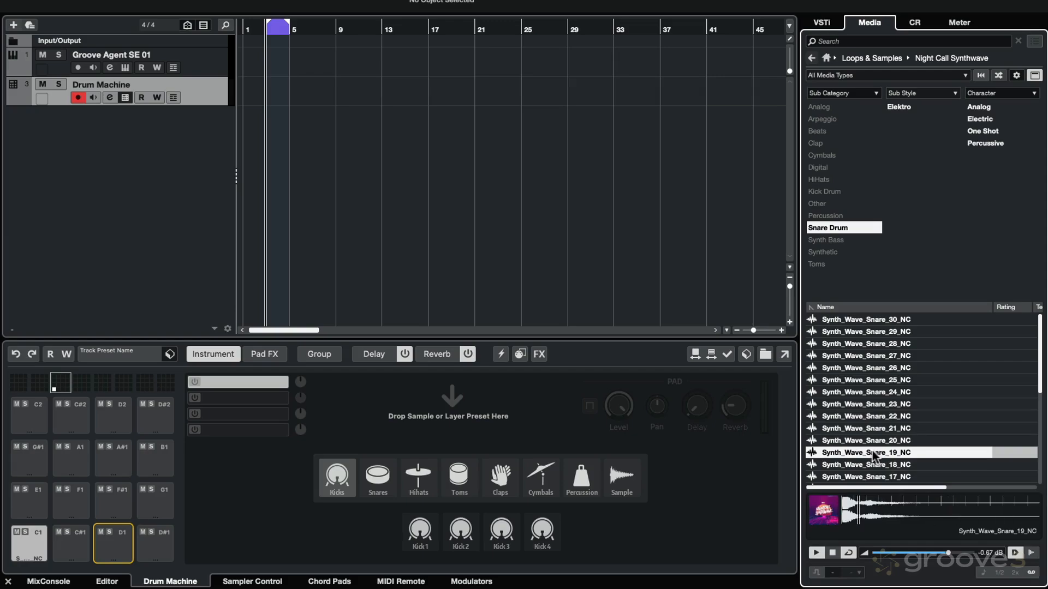
{"action": "left_click", "coordinate": [872, 451]}
{"action": "left_click_drag", "start_coordinate": [872, 451], "coordinate": [113, 539]}
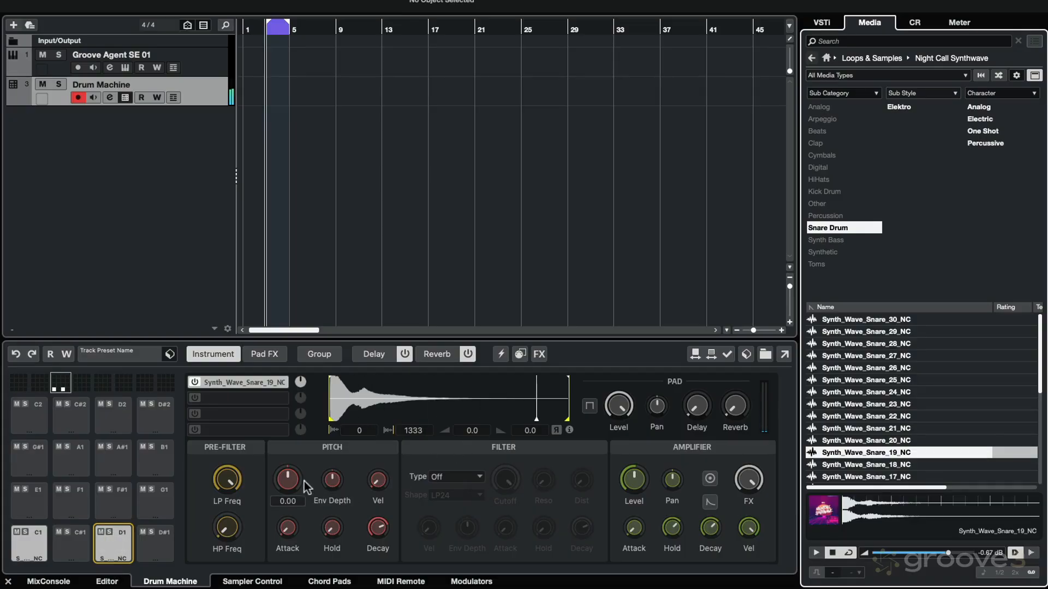
Shape the D1 snare with higher tuning, a Rate Red filter with more distortion and lower envelope depth, and more reverb send.
{"action": "left_click_drag", "start_coordinate": [283, 480], "coordinate": [287, 465]}
{"action": "left_click", "coordinate": [465, 474]}
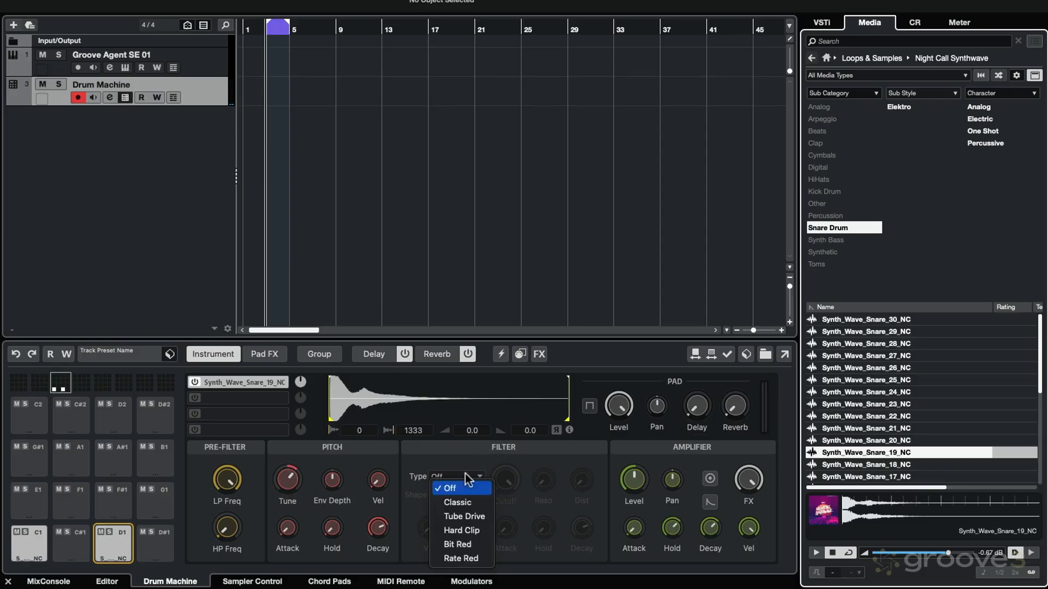
{"action": "left_click", "coordinate": [457, 559]}
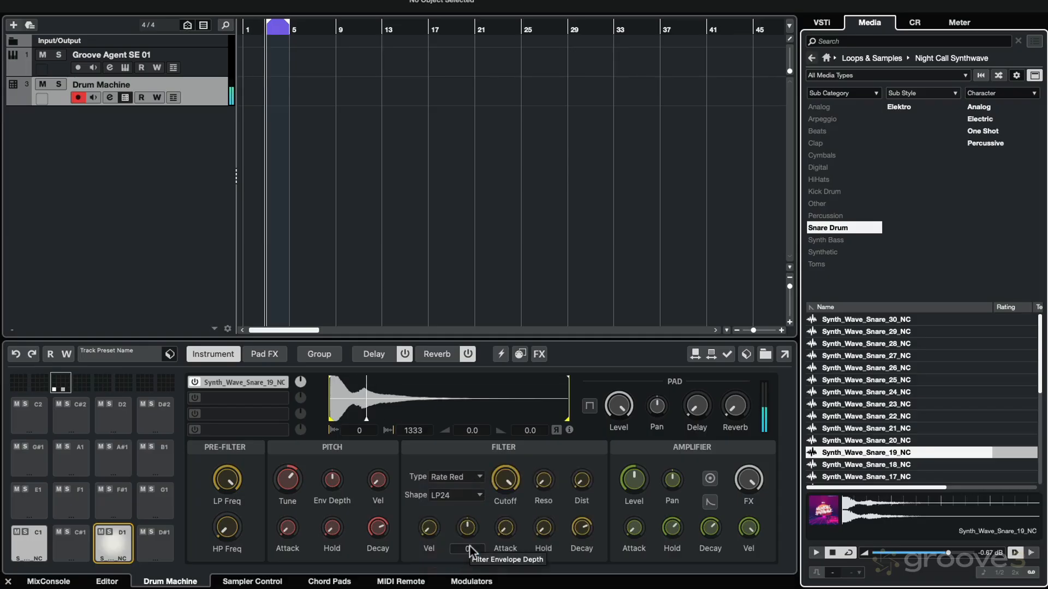
{"action": "left_click_drag", "start_coordinate": [587, 489], "coordinate": [582, 421]}
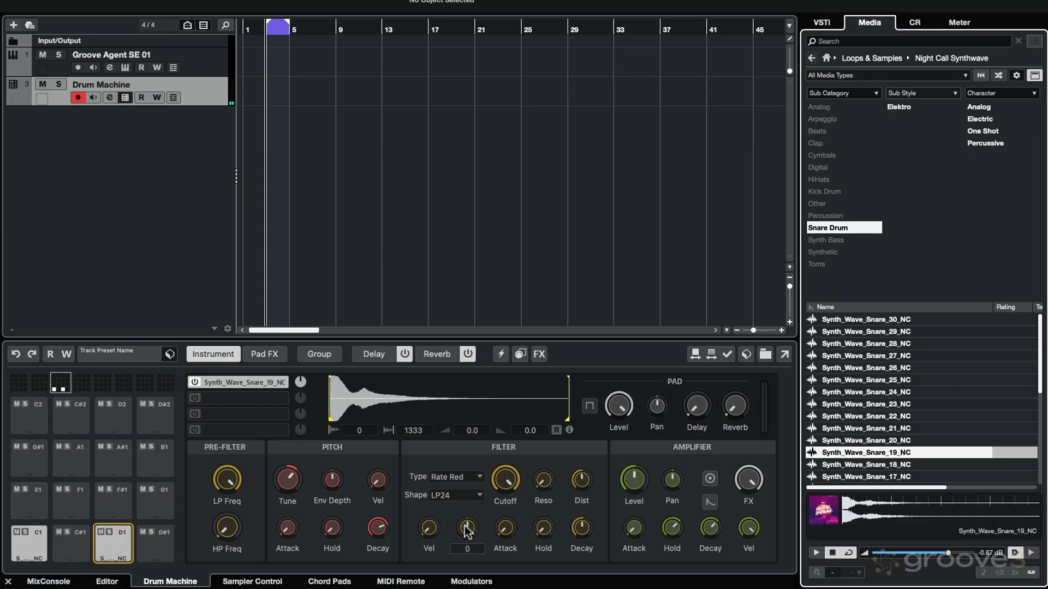
{"action": "left_click_drag", "start_coordinate": [465, 527], "coordinate": [465, 543]}
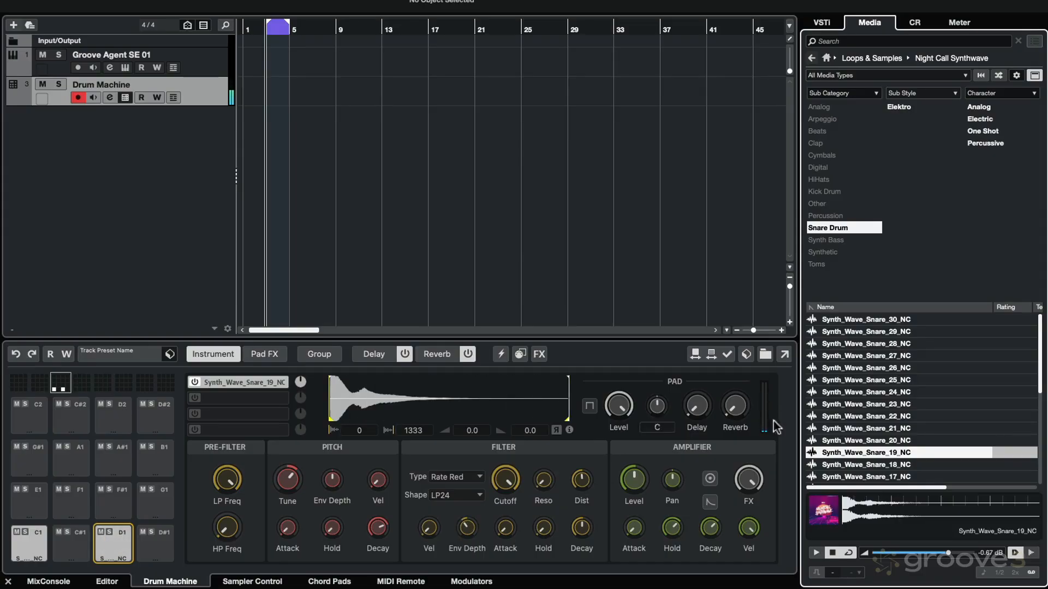
{"action": "left_click_drag", "start_coordinate": [737, 378], "coordinate": [737, 371]}
Add the Noise 1 percussion layer to the D1 snare, raise its distortion and lower its layer level to about -10.9.
{"action": "left_click", "coordinate": [218, 401]}
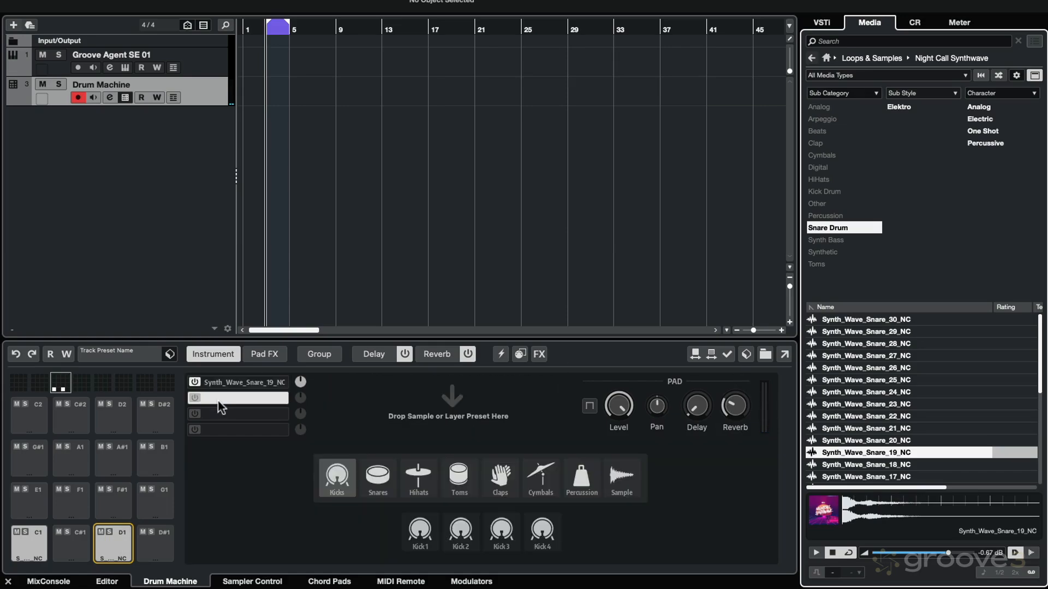
{"action": "left_click", "coordinate": [376, 474]}
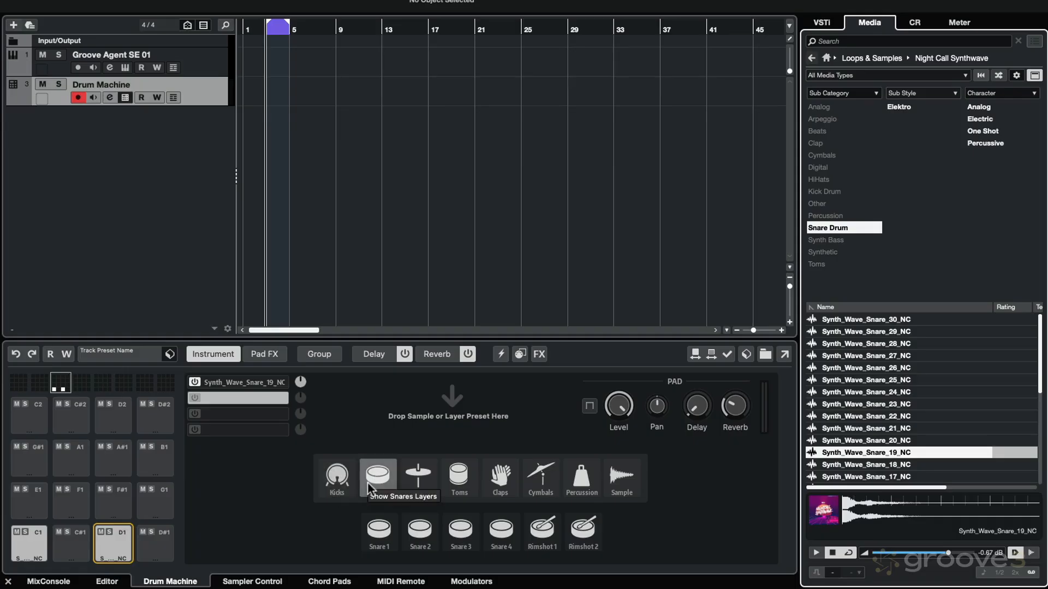
{"action": "left_click", "coordinate": [585, 474]}
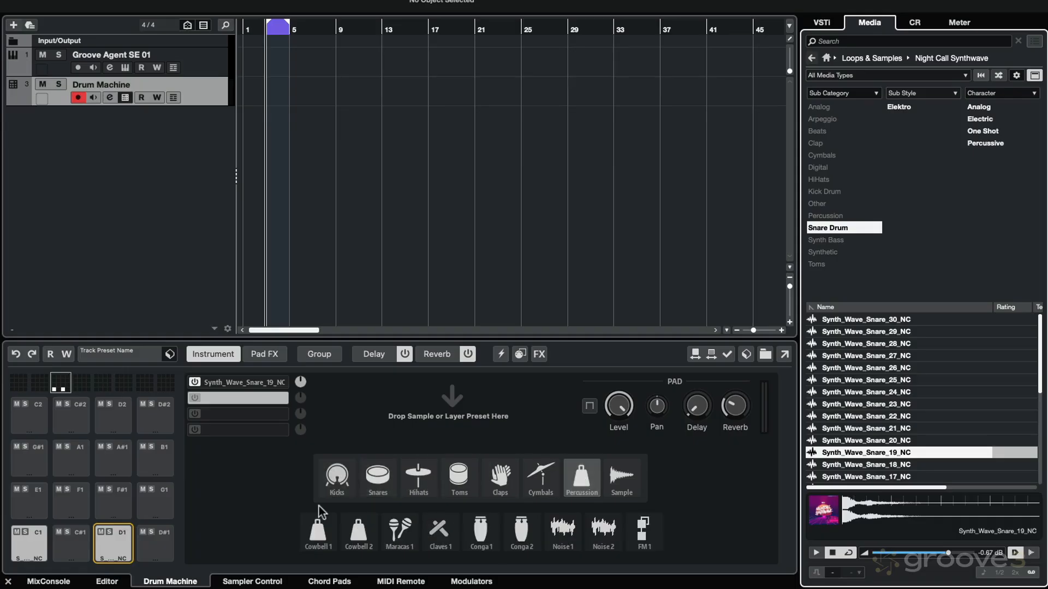
{"action": "left_click", "coordinate": [554, 518]}
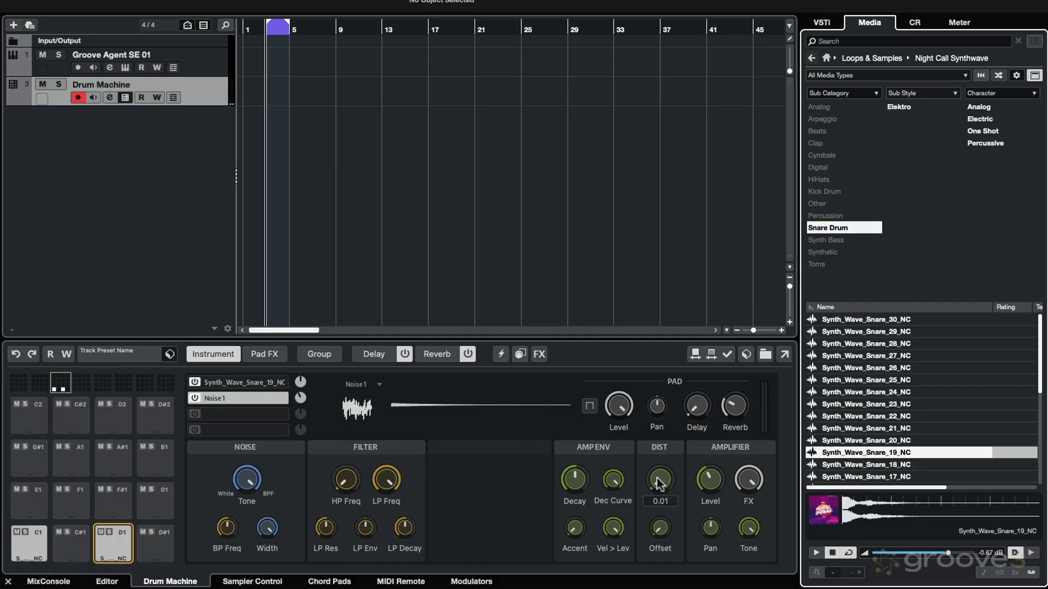
{"action": "left_click_drag", "start_coordinate": [656, 477], "coordinate": [659, 430]}
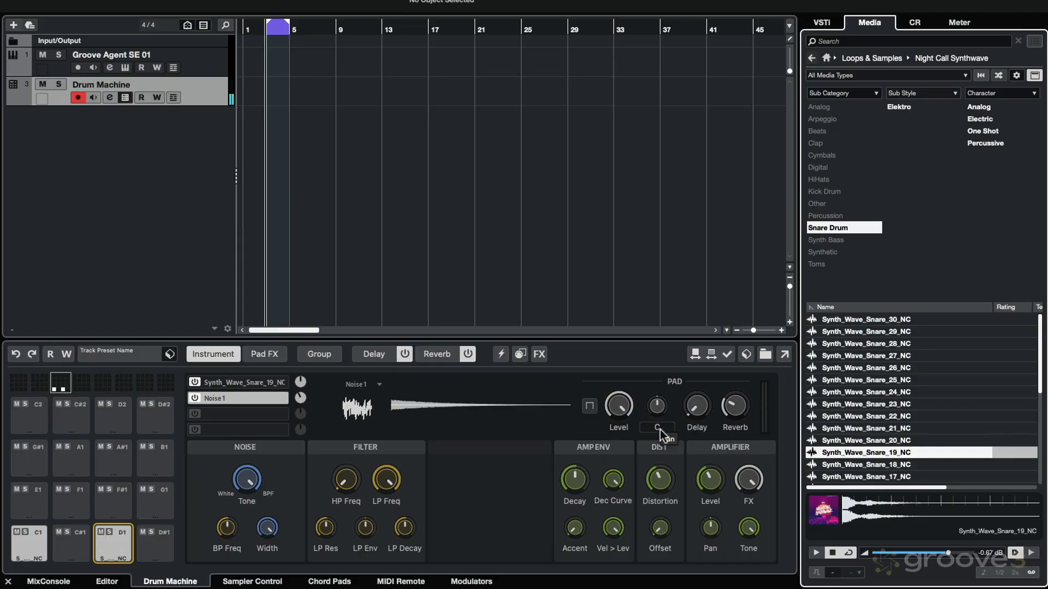
{"action": "left_click_drag", "start_coordinate": [296, 394], "coordinate": [297, 398]}
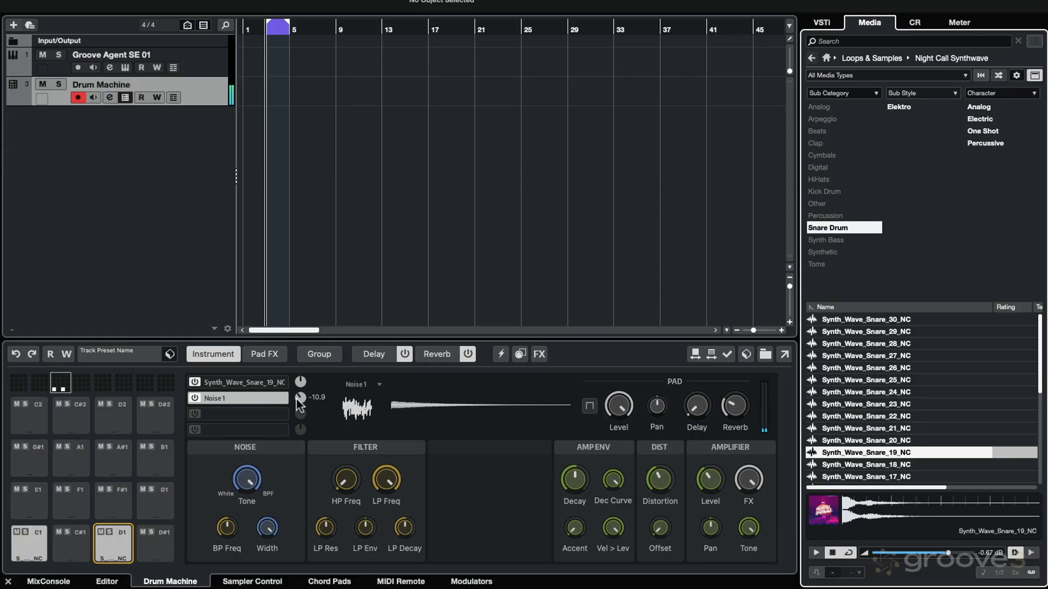
Filter the Night Call Synthwave samples to HiHats and load Synth_Wave_HiHat_04_NC onto pad F#1.
{"action": "left_click", "coordinate": [120, 499]}
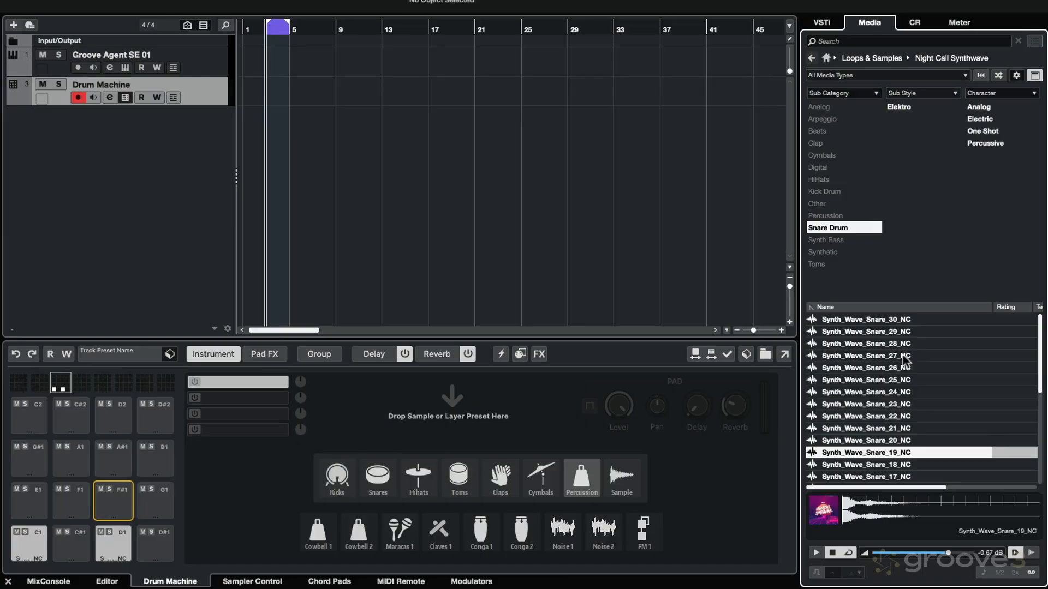
{"action": "left_click", "coordinate": [980, 75]}
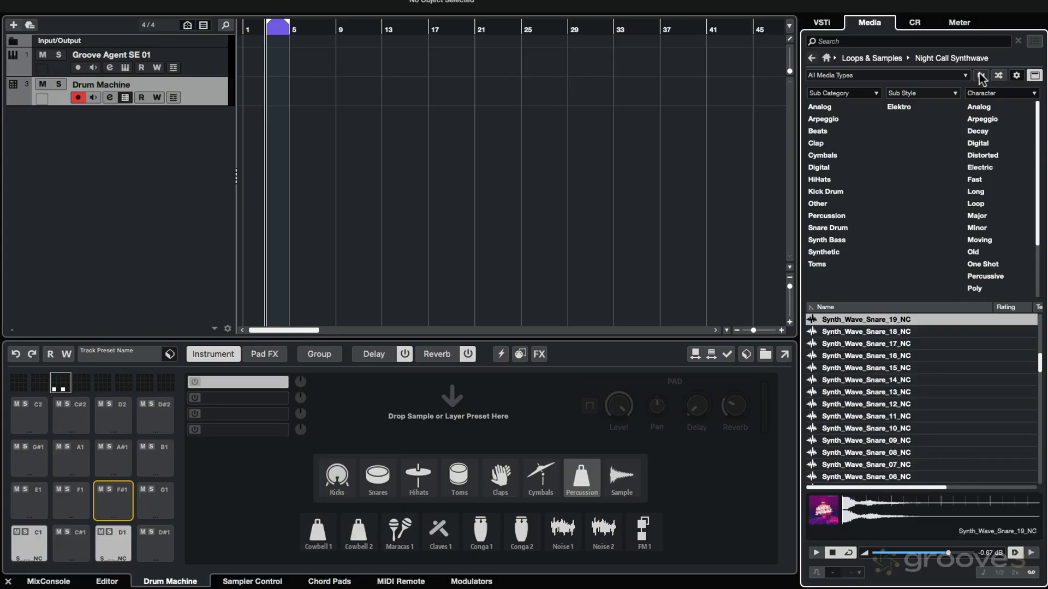
{"action": "left_click", "coordinate": [824, 179]}
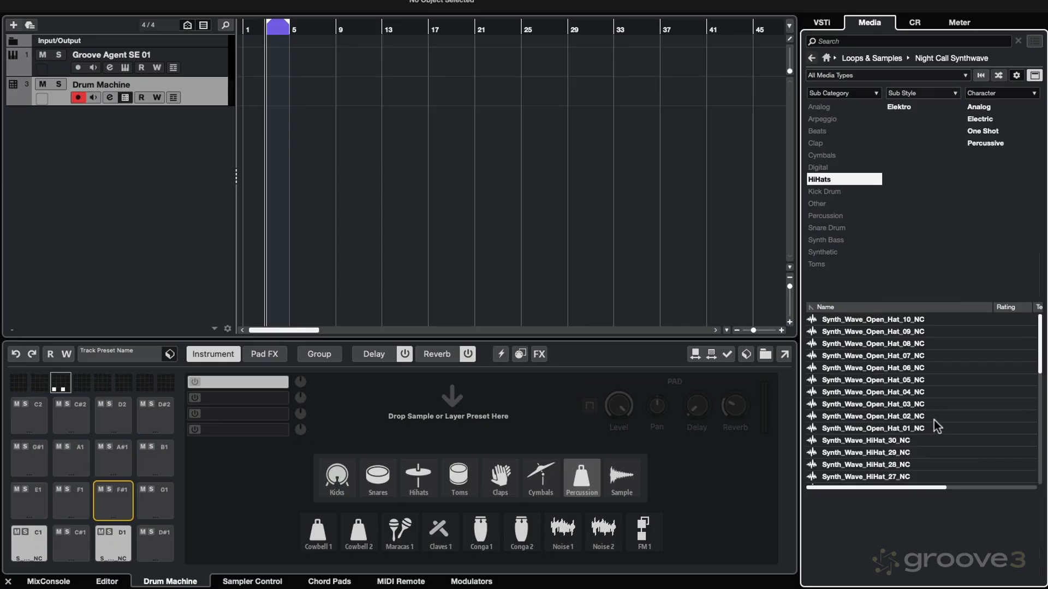
{"action": "scroll", "coordinate": [934, 420], "scroll_direction": "down", "scroll_amount": 8}
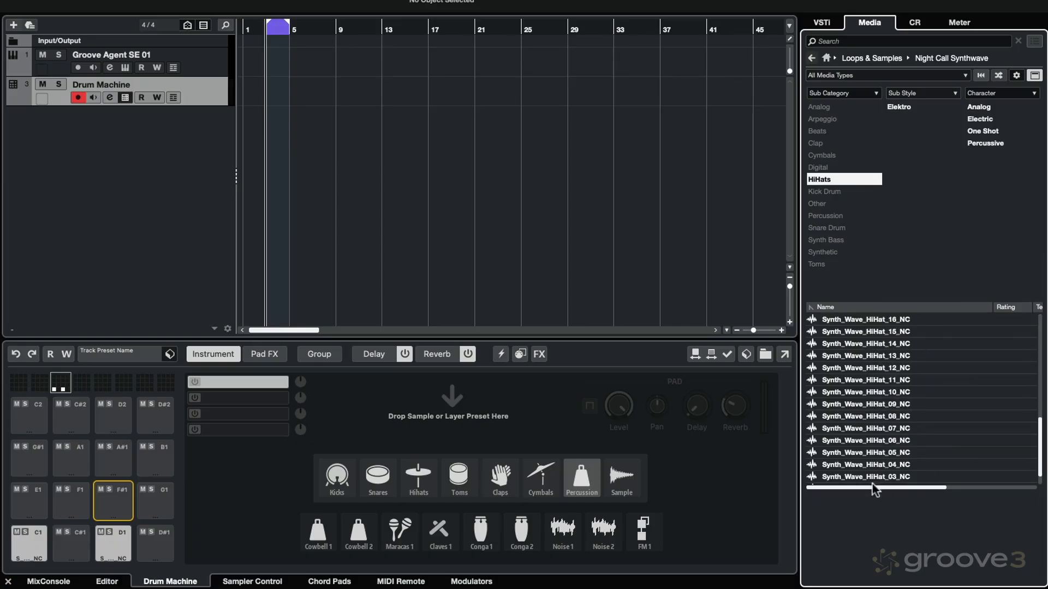
{"action": "left_click", "coordinate": [864, 466]}
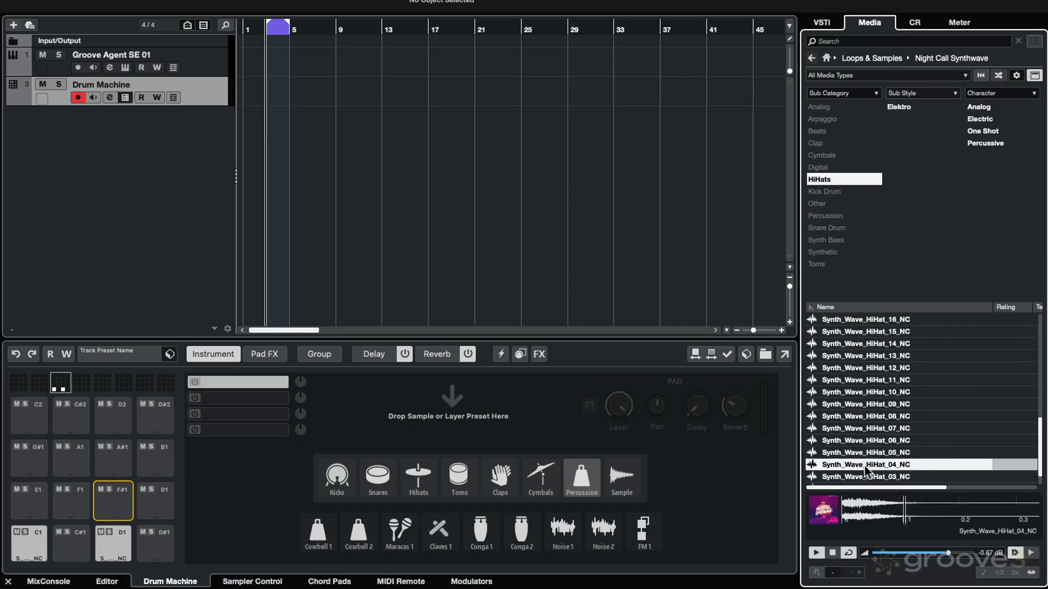
{"action": "left_click_drag", "start_coordinate": [864, 466], "coordinate": [117, 490]}
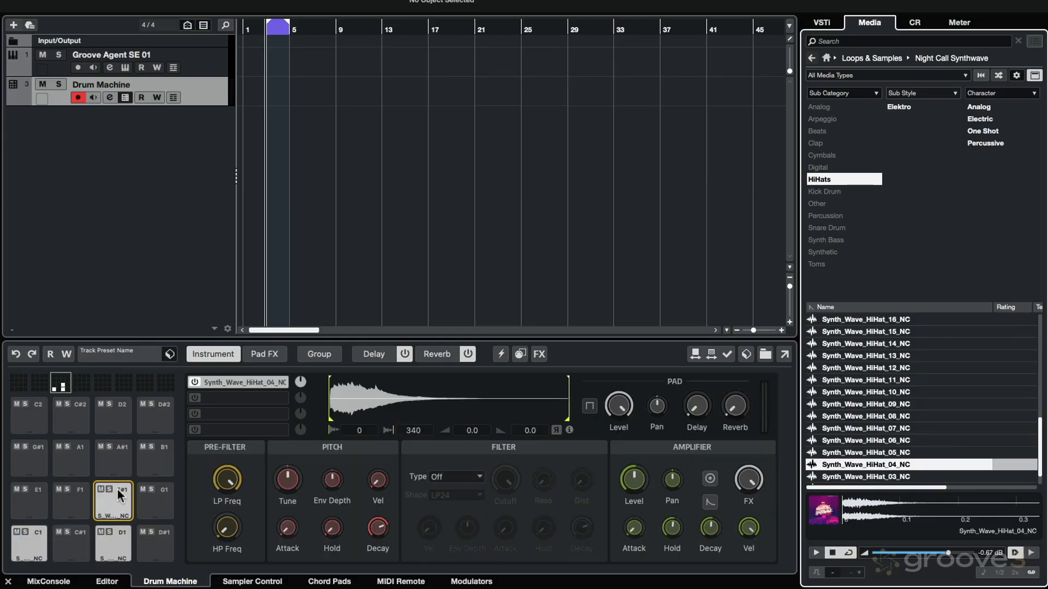
Audition the F#1 hi-hat, tune it up to about 4.98, set its delay send to about -32.2 and raise its reverb send.
{"action": "left_click", "coordinate": [122, 493]}
{"action": "left_click", "coordinate": [121, 494]}
{"action": "scroll", "coordinate": [286, 465], "scroll_direction": "up", "scroll_amount": 3}
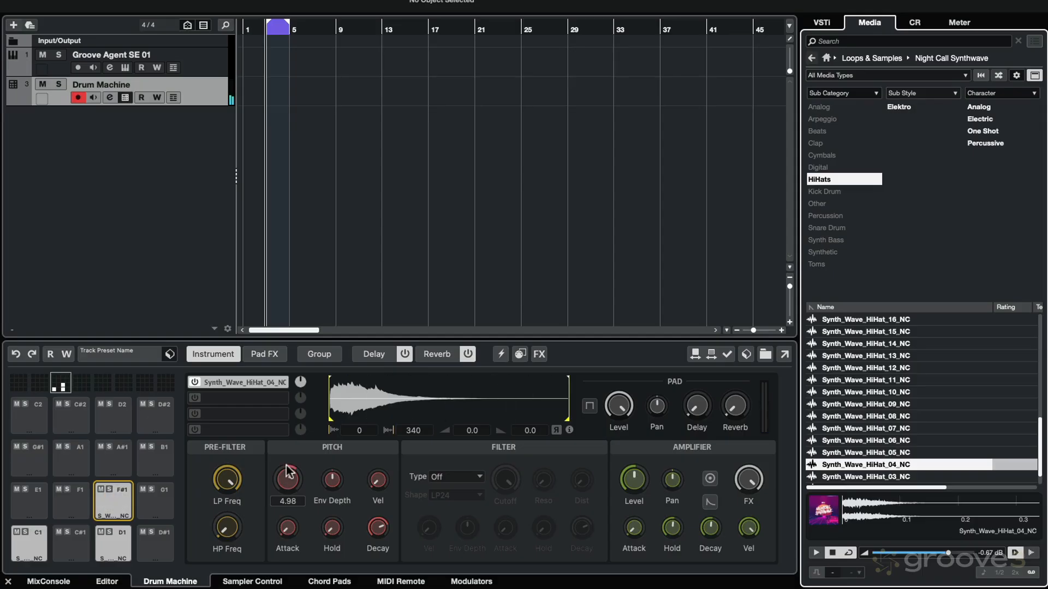
{"action": "left_click_drag", "start_coordinate": [695, 408], "coordinate": [691, 379]}
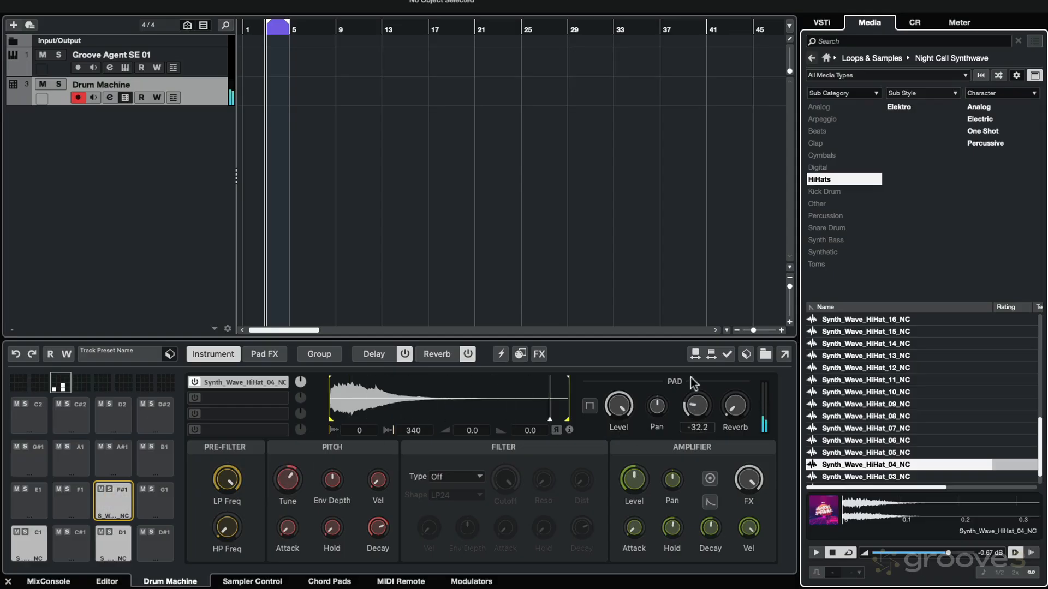
{"action": "left_click_drag", "start_coordinate": [739, 403], "coordinate": [734, 350]}
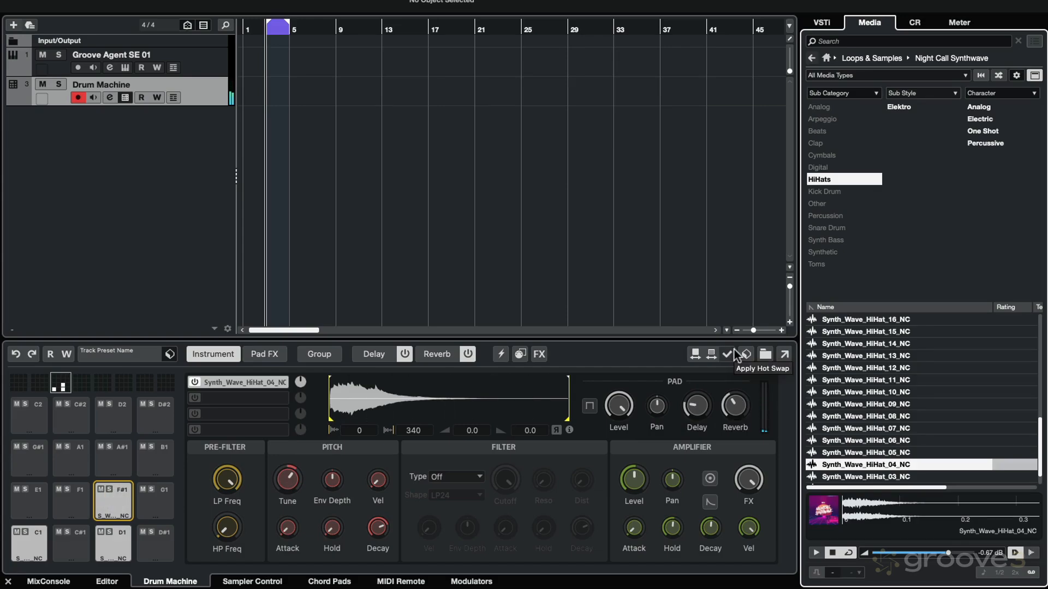
Load the Synth_Wave_Open_Hat_02_NC sample onto pad A#1 and adjust its tuning.
{"action": "left_click", "coordinate": [113, 468]}
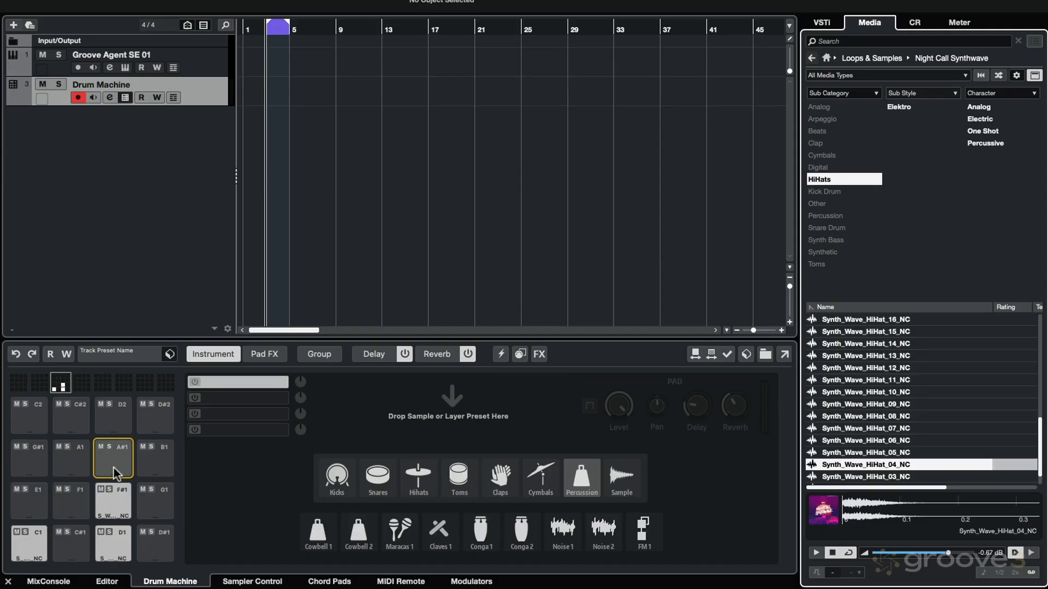
{"action": "scroll", "coordinate": [969, 428], "scroll_direction": "up", "scroll_amount": 7}
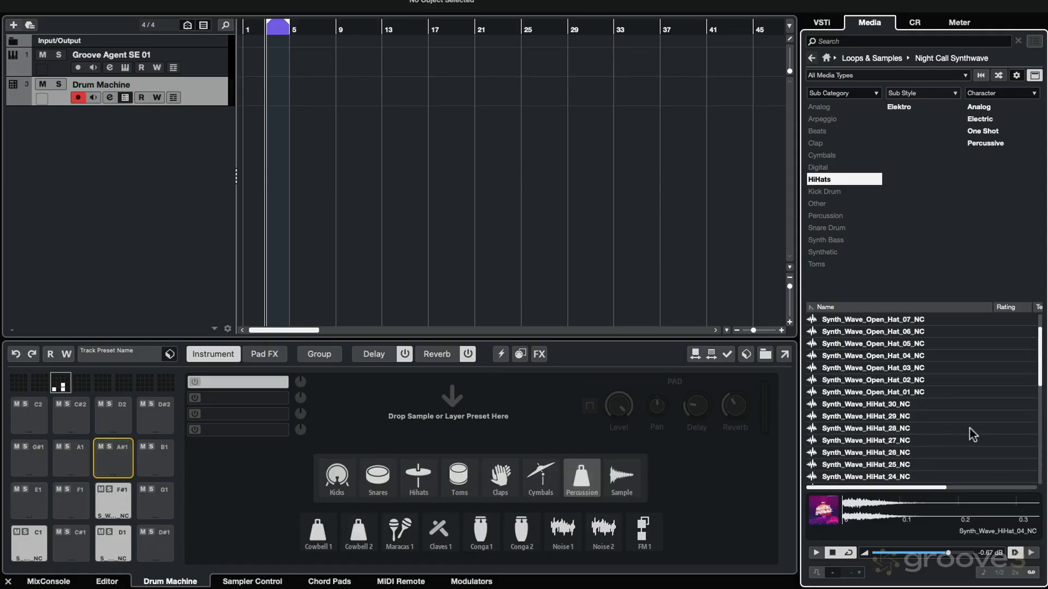
{"action": "left_click", "coordinate": [906, 383]}
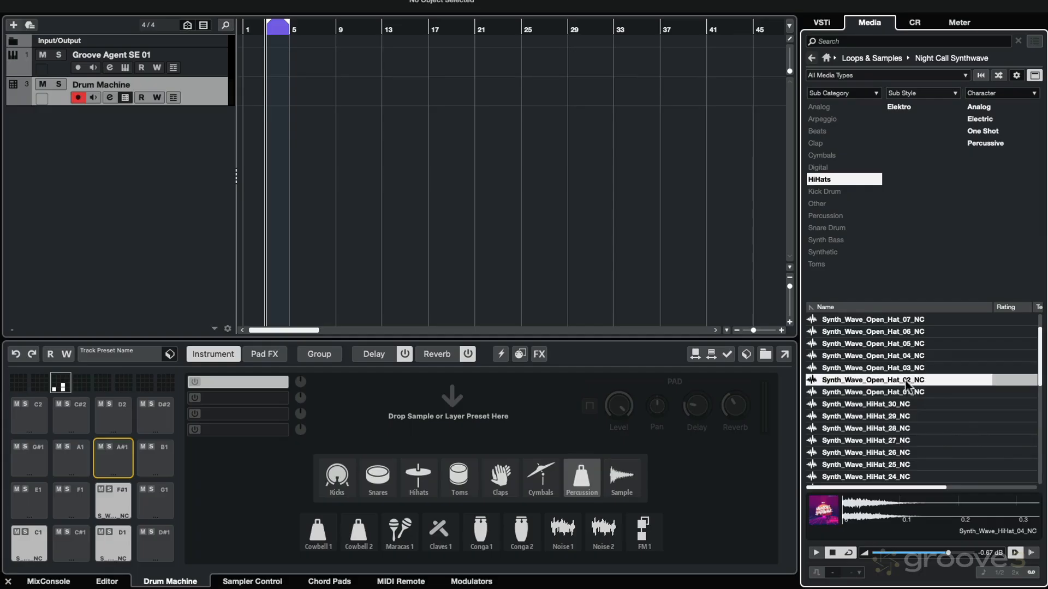
{"action": "left_click_drag", "start_coordinate": [906, 383], "coordinate": [111, 460]}
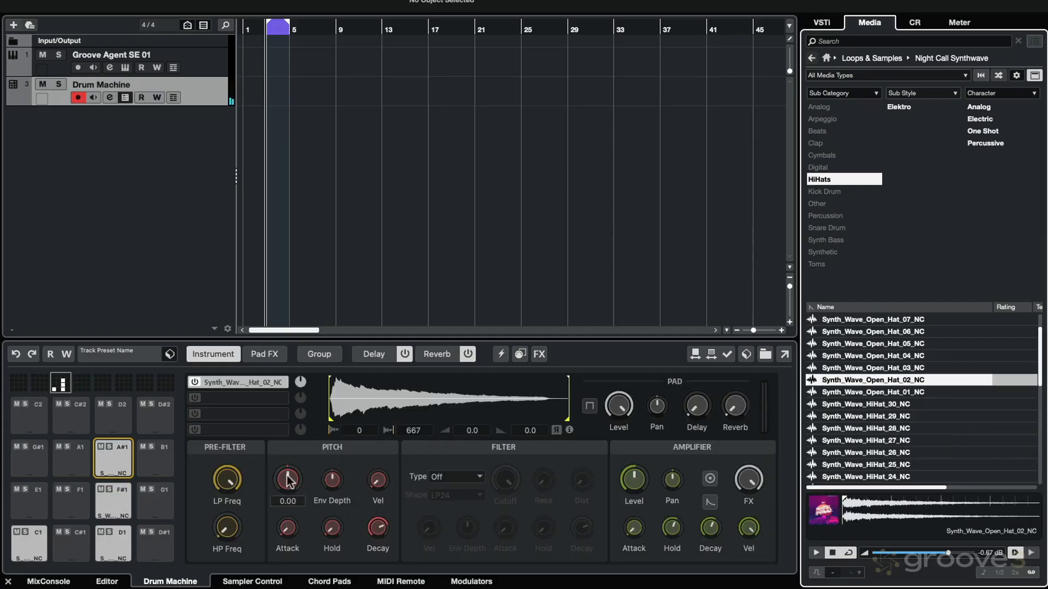
{"action": "mouse_move", "coordinate": [287, 480]}
{"action": "left_mouse_down"}
{"action": "mouse_move", "coordinate": [287, 463]}
{"action": "mouse_move", "coordinate": [291, 479]}
{"action": "left_mouse_up"}
Assign the F#1 closed hi-hat and the A#1 open hat to exclusive group 1.
{"action": "left_click", "coordinate": [320, 354]}
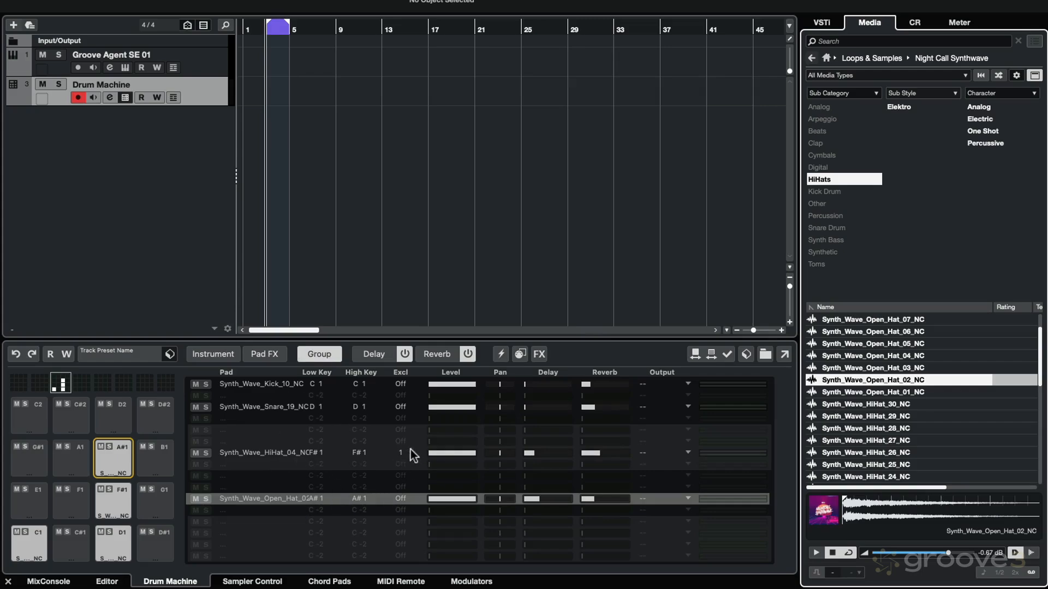
{"action": "left_click", "coordinate": [412, 498]}
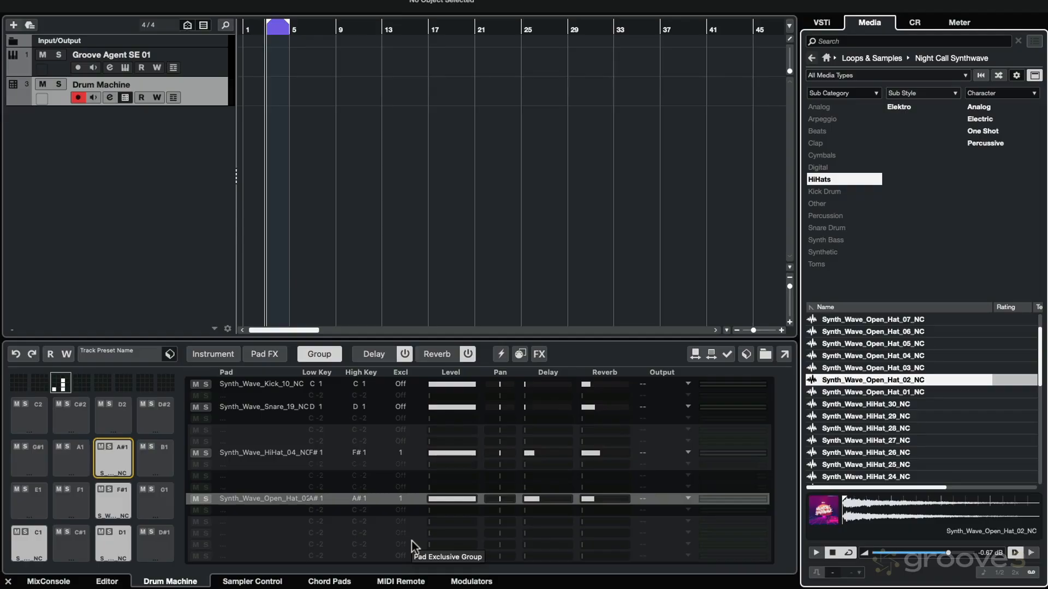
Create a pattern event at the cycle range with kick on step 1, snare on 9, closed hi-hat on 1 to 14 and open hat on 15.
{"action": "double_click", "coordinate": [269, 94]}
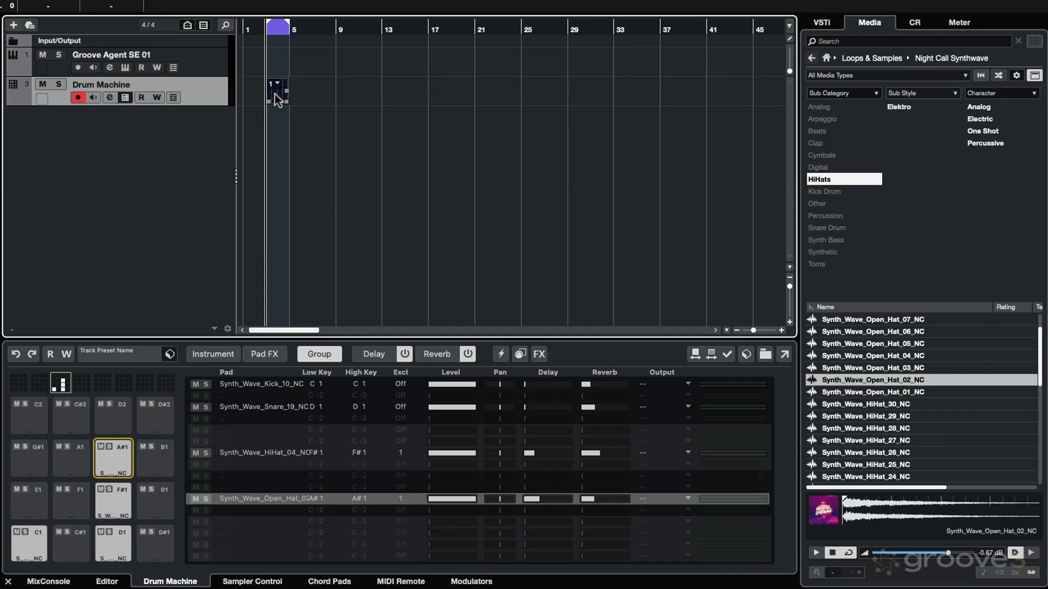
{"action": "double_click", "coordinate": [273, 94]}
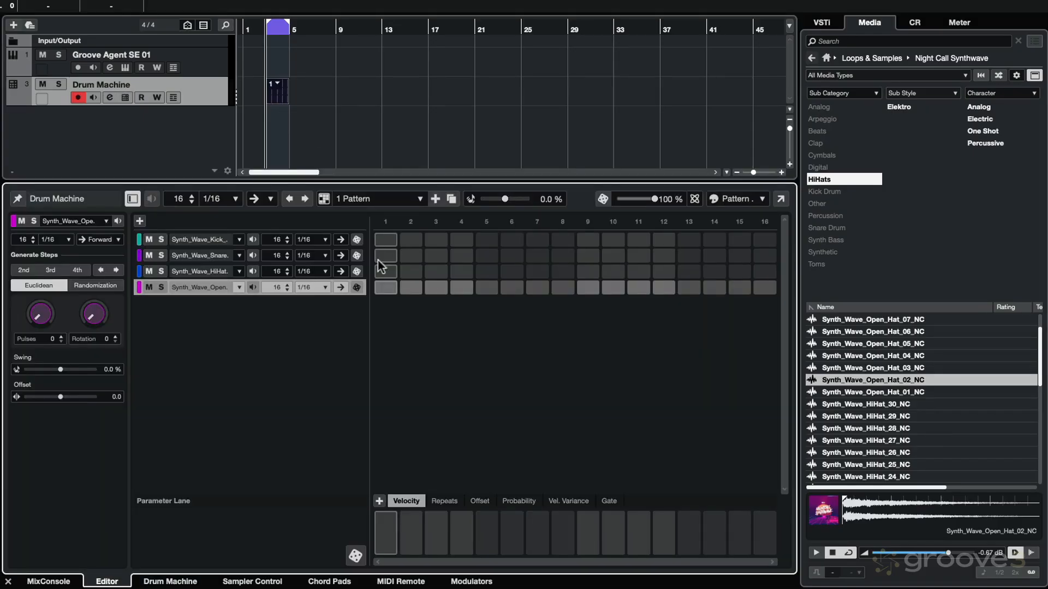
{"action": "left_click", "coordinate": [385, 241]}
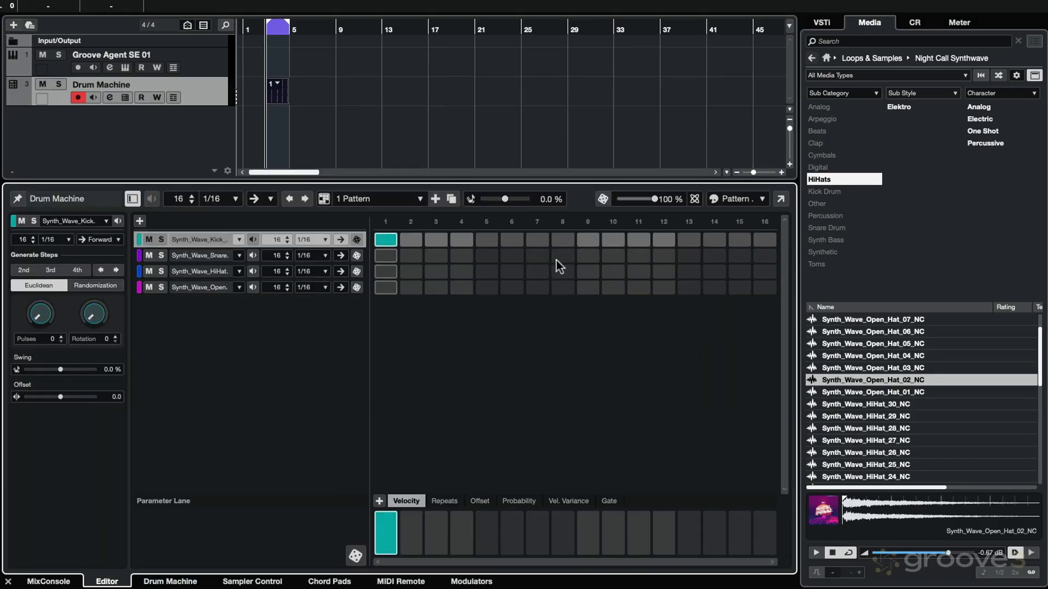
{"action": "left_click", "coordinate": [585, 256]}
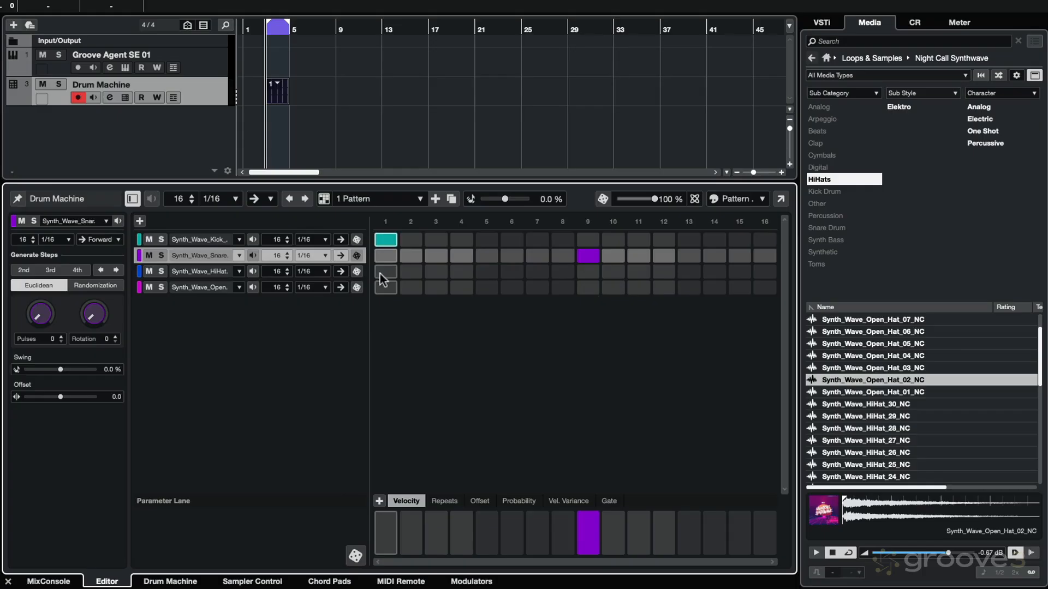
{"action": "left_click_drag", "start_coordinate": [381, 272], "coordinate": [716, 272]}
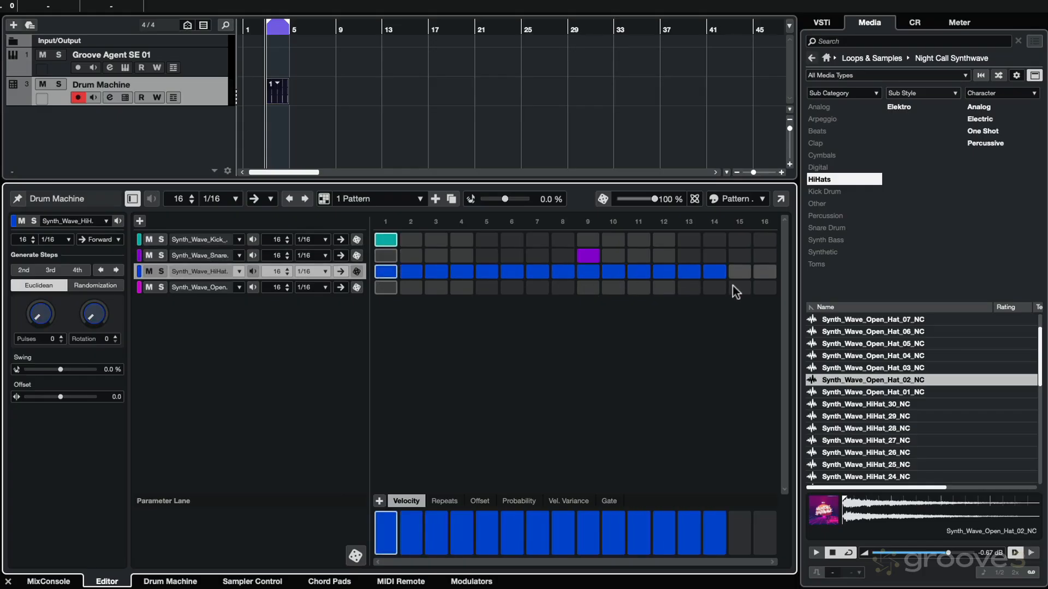
{"action": "left_click", "coordinate": [735, 288]}
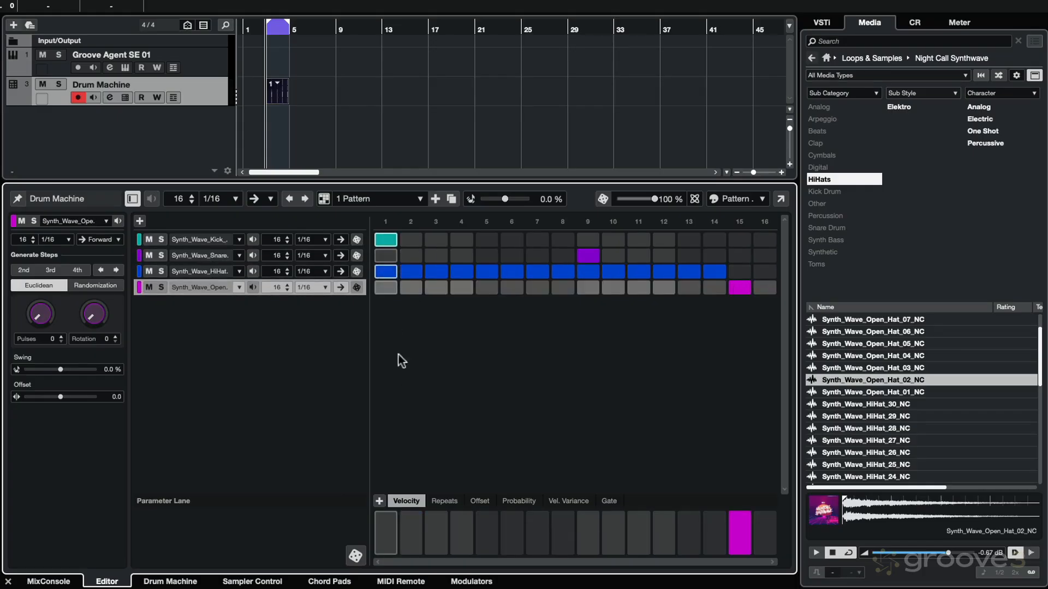
Vary the closed hi-hat velocities, keeping steps 1 and 9 full, 5 and 13 medium-high, and the remaining steps low.
{"action": "left_click", "coordinate": [191, 274]}
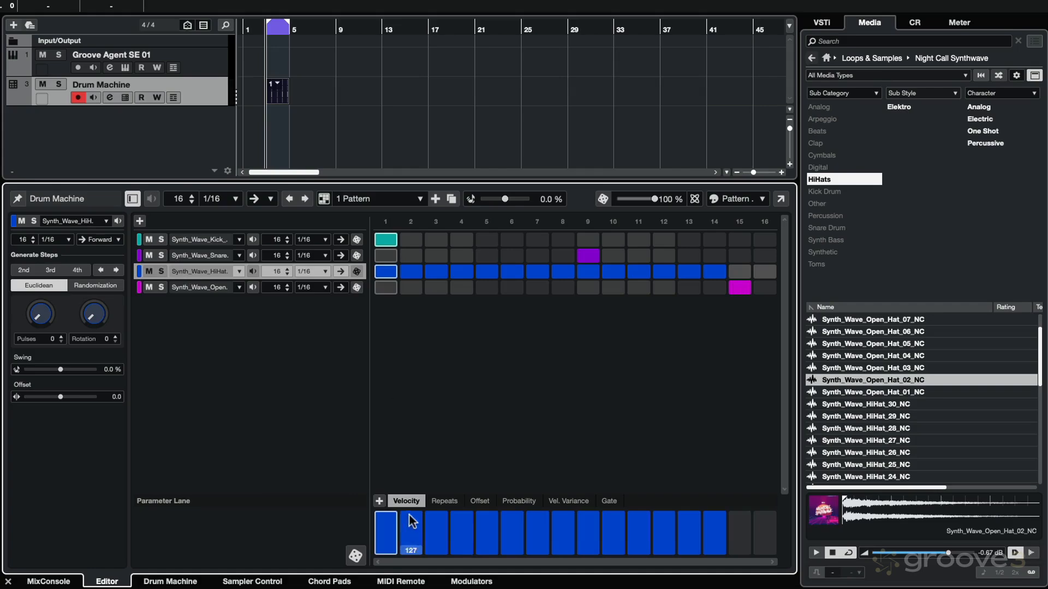
{"action": "left_click", "coordinate": [411, 545]}
{"action": "left_click", "coordinate": [436, 539]}
{"action": "left_click", "coordinate": [461, 542]}
{"action": "left_click", "coordinate": [486, 537]}
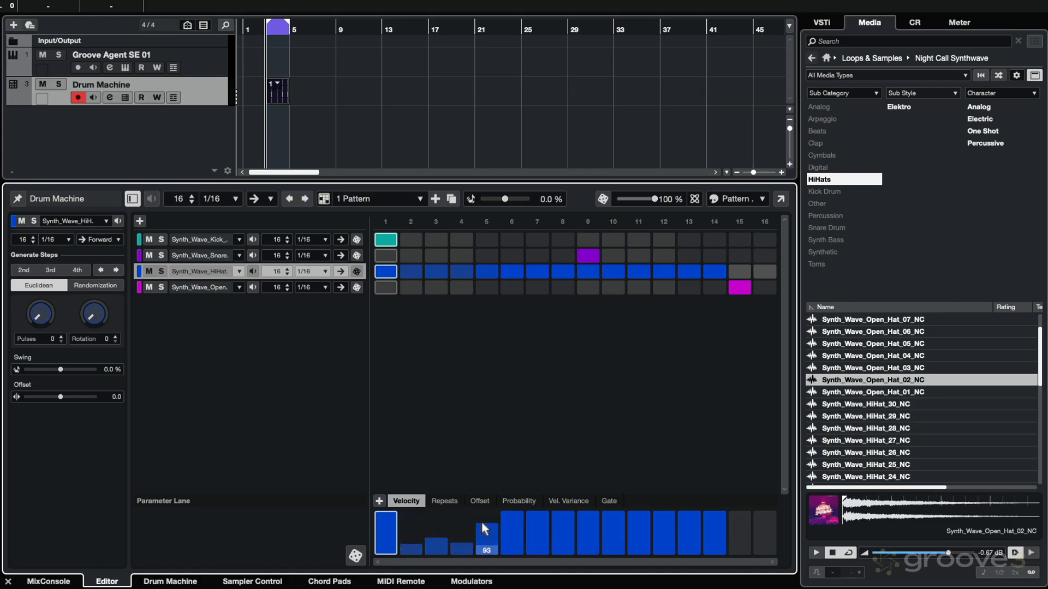
{"action": "left_click", "coordinate": [512, 542]}
{"action": "left_click", "coordinate": [489, 519]}
{"action": "left_click", "coordinate": [537, 537]}
{"action": "left_click", "coordinate": [562, 544]}
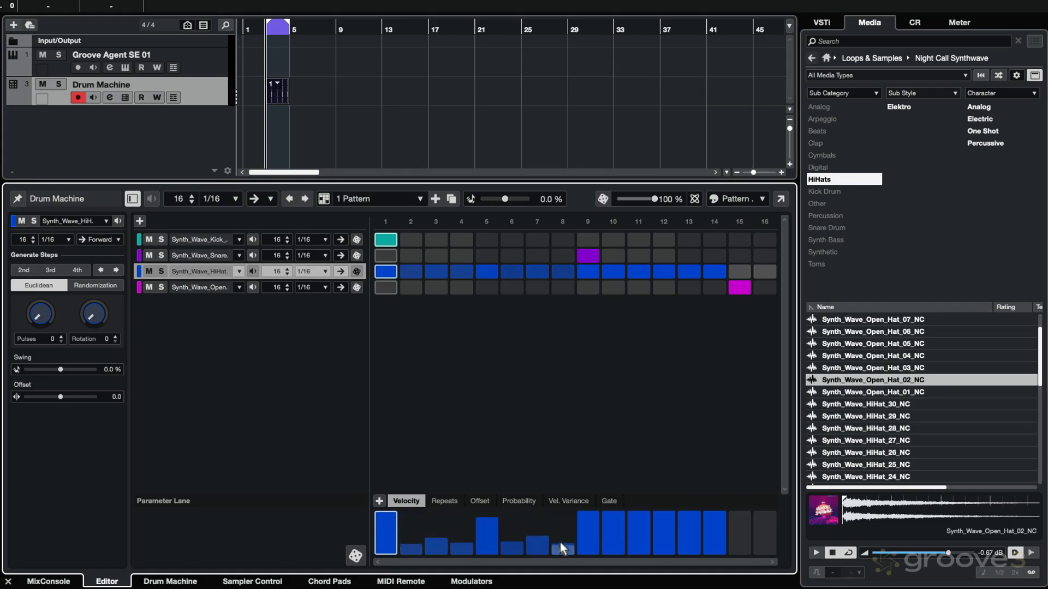
{"action": "left_click", "coordinate": [613, 544]}
{"action": "left_click", "coordinate": [635, 535]}
{"action": "left_click", "coordinate": [664, 541]}
{"action": "left_click", "coordinate": [689, 525]}
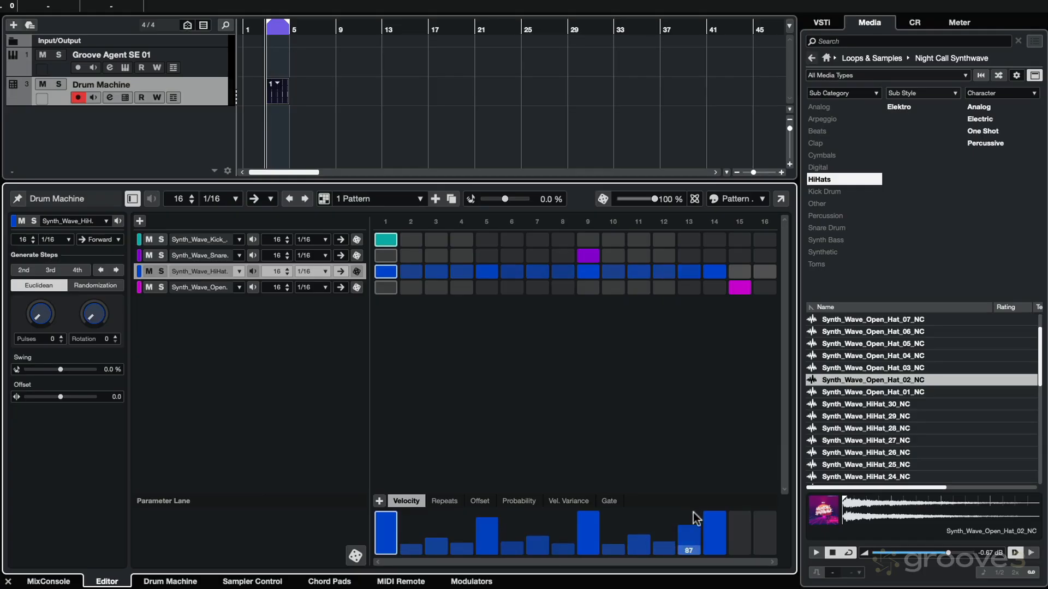
{"action": "left_click", "coordinate": [714, 545]}
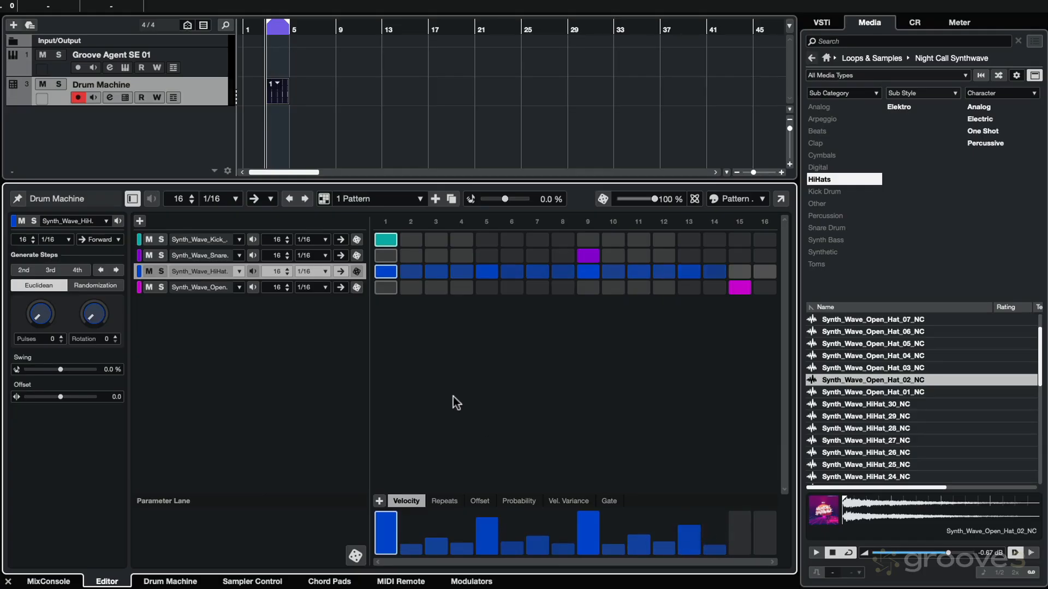
Play the pattern, enable the Bit Crusher pad effect on the D1 snare, and lower its decimation and mix.
{"action": "key", "text": "space"}
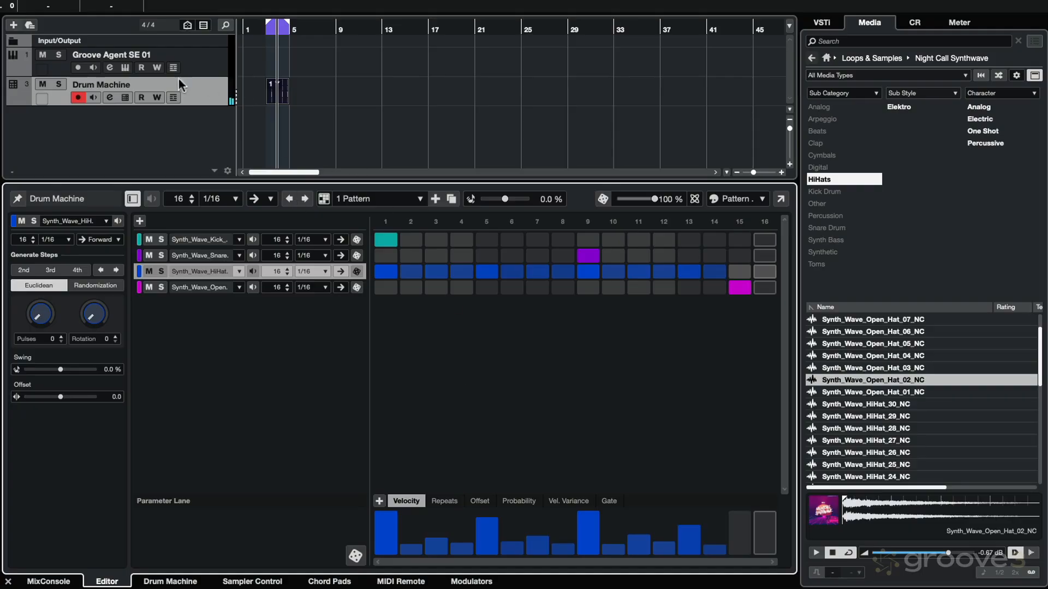
{"action": "left_click", "coordinate": [125, 97]}
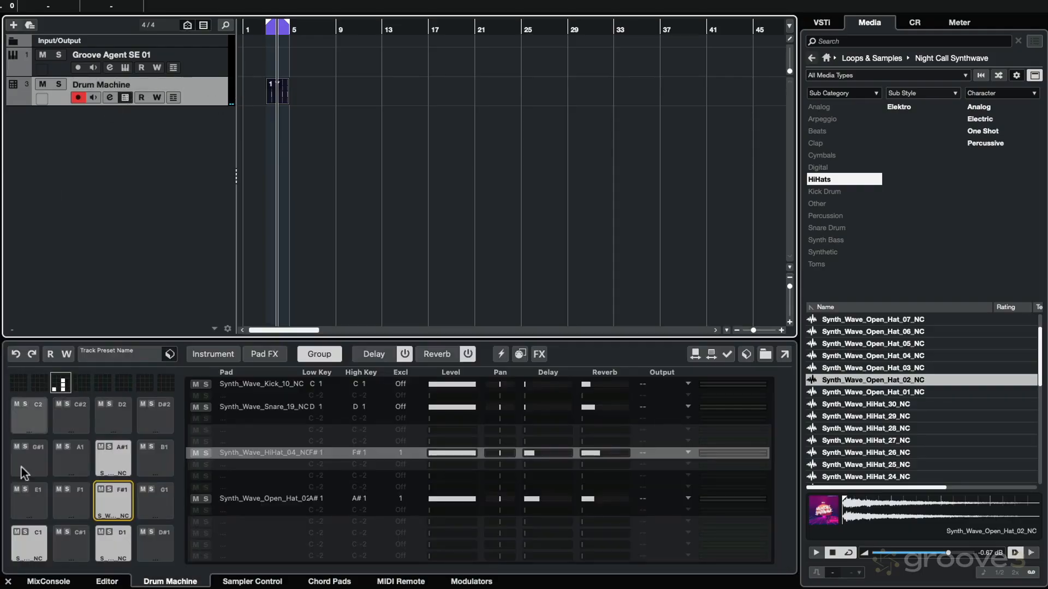
{"action": "left_click", "coordinate": [28, 546]}
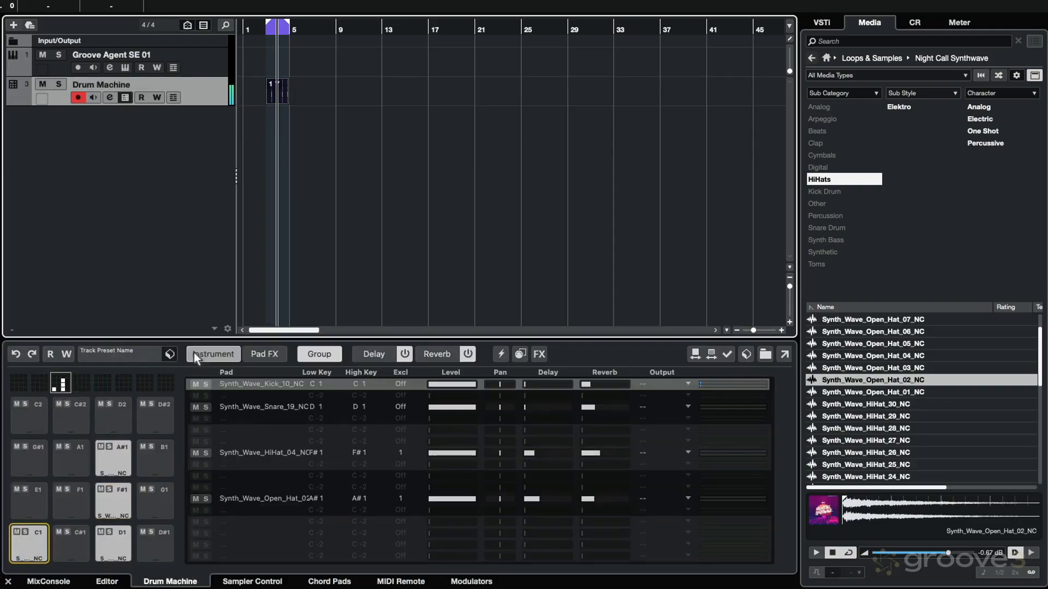
{"action": "left_click", "coordinate": [213, 353]}
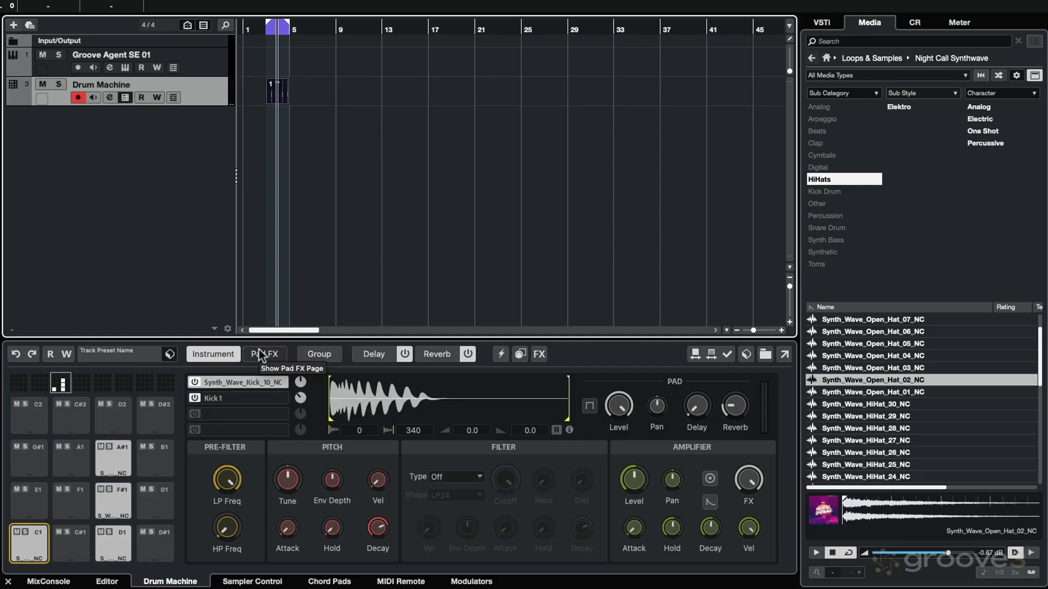
{"action": "left_click", "coordinate": [118, 542]}
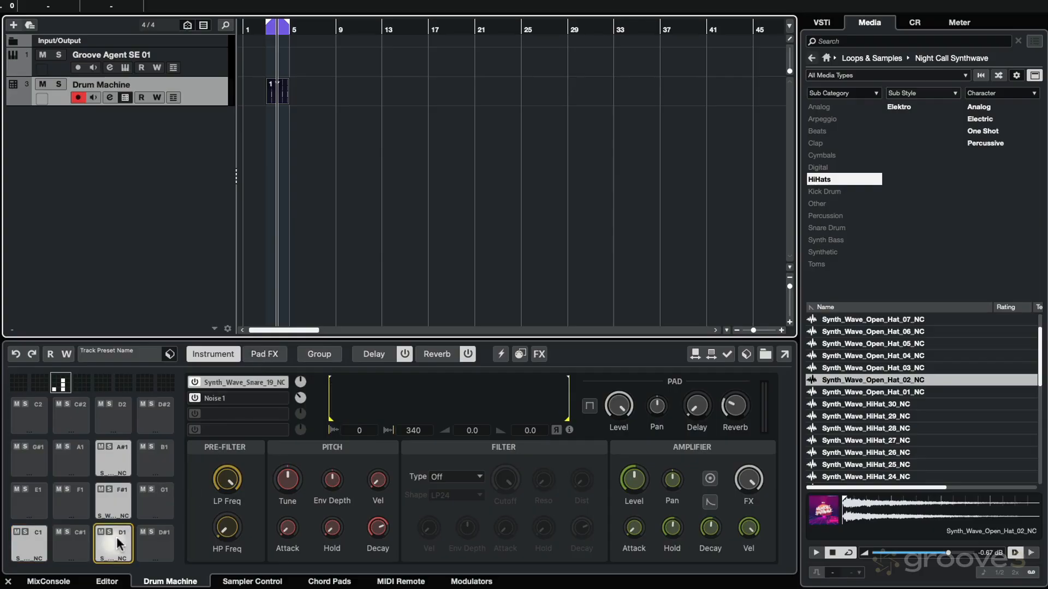
{"action": "left_click", "coordinate": [262, 355]}
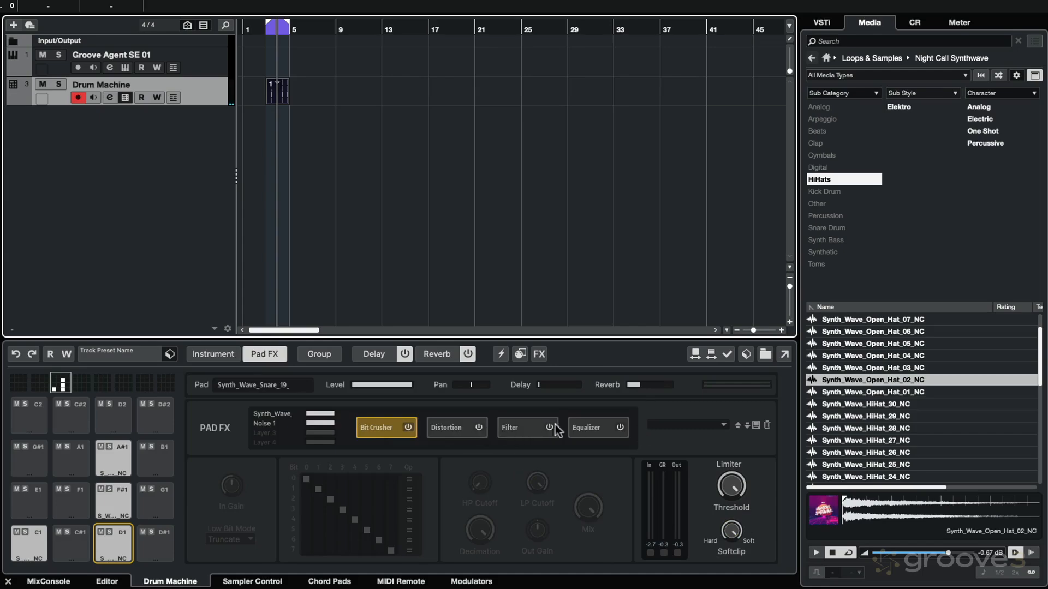
{"action": "left_click", "coordinate": [408, 427]}
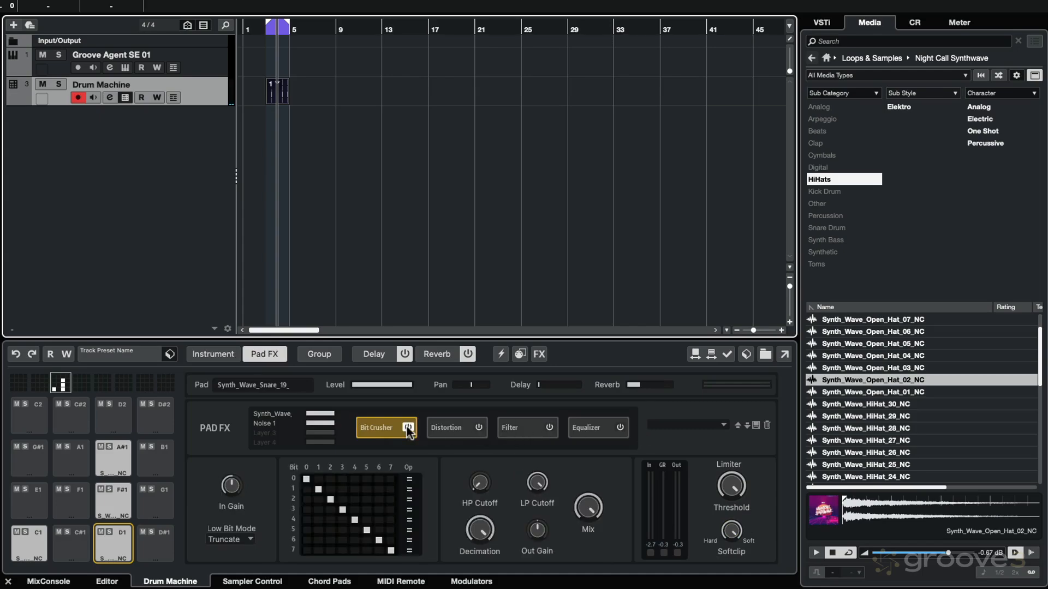
{"action": "mouse_move", "coordinate": [484, 530]}
{"action": "left_mouse_down"}
{"action": "mouse_move", "coordinate": [489, 586]}
{"action": "mouse_move", "coordinate": [483, 549]}
{"action": "left_mouse_up"}
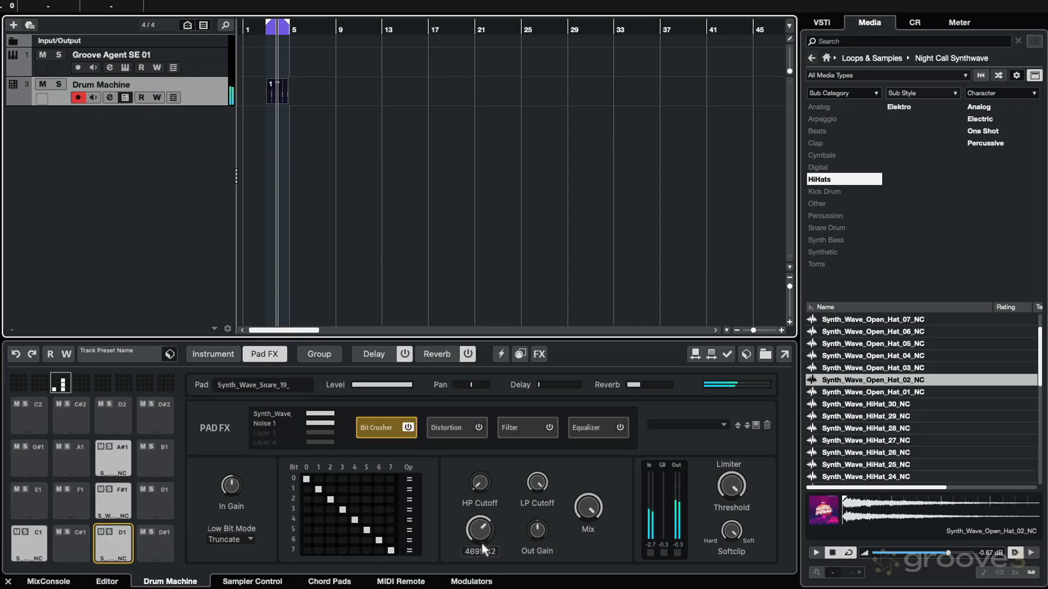
{"action": "left_click_drag", "start_coordinate": [595, 504], "coordinate": [597, 541]}
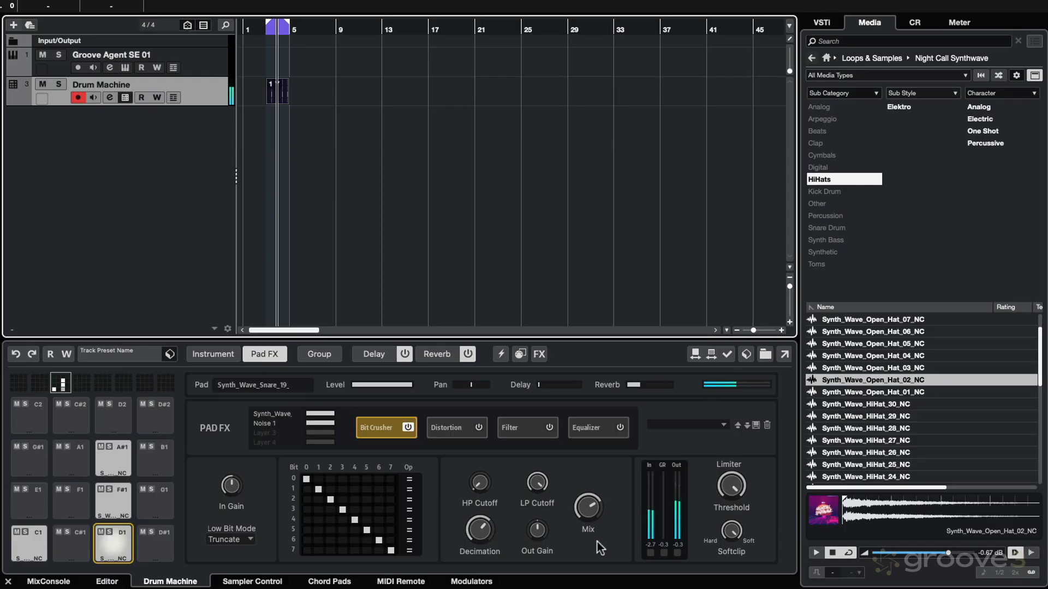
Enable the Bit Crusher on the C1 kick, with decimation at about 58047.75 and mix at 30.
{"action": "left_click", "coordinate": [14, 540]}
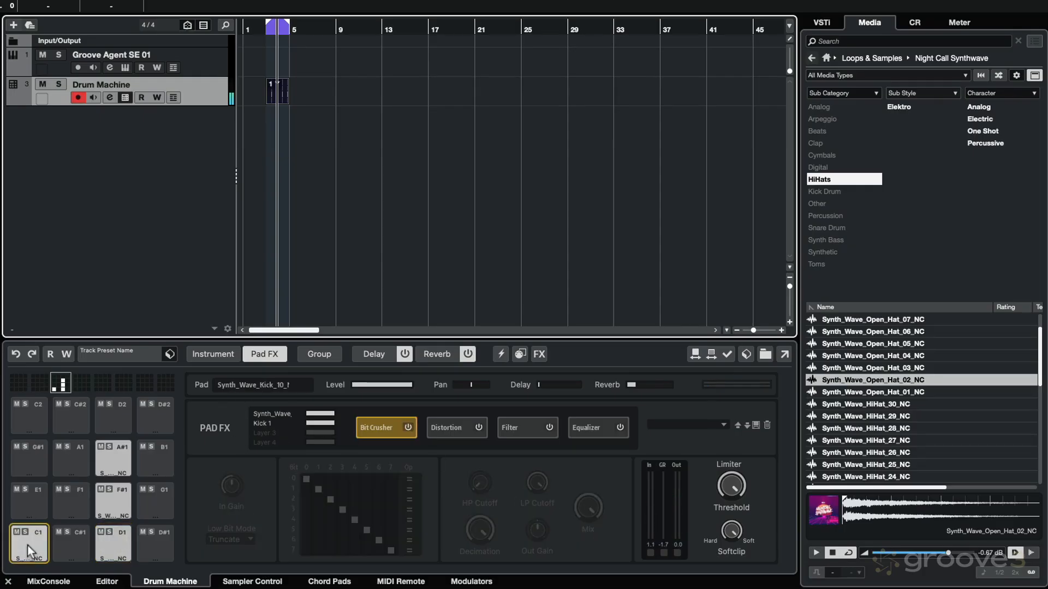
{"action": "left_click", "coordinate": [408, 428]}
{"action": "left_click_drag", "start_coordinate": [481, 525], "coordinate": [481, 532]}
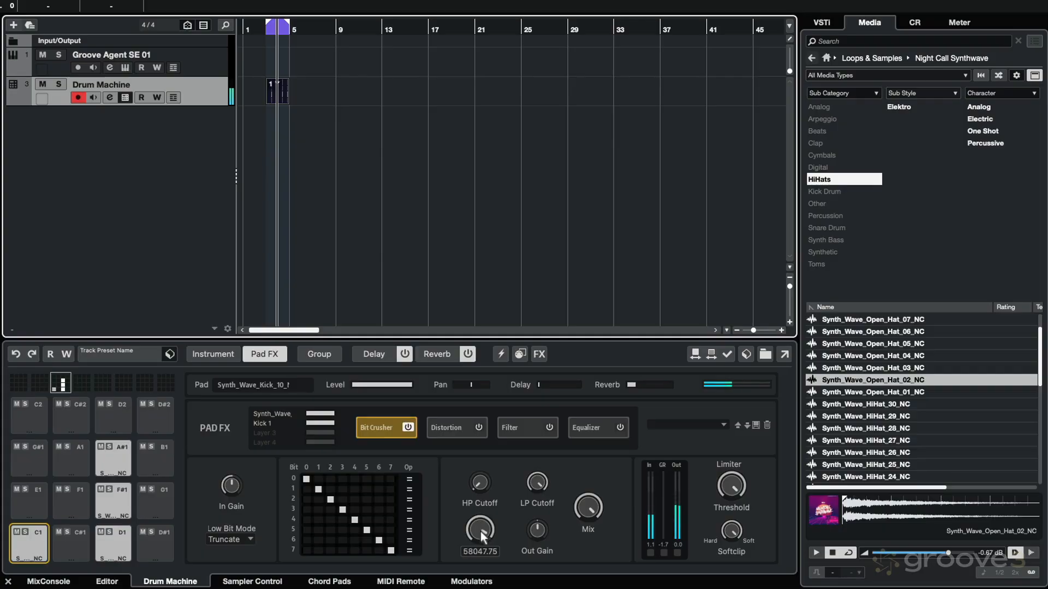
{"action": "mouse_move", "coordinate": [585, 510]}
{"action": "left_mouse_down"}
{"action": "mouse_move", "coordinate": [589, 588]}
{"action": "mouse_move", "coordinate": [588, 524]}
{"action": "left_mouse_up"}
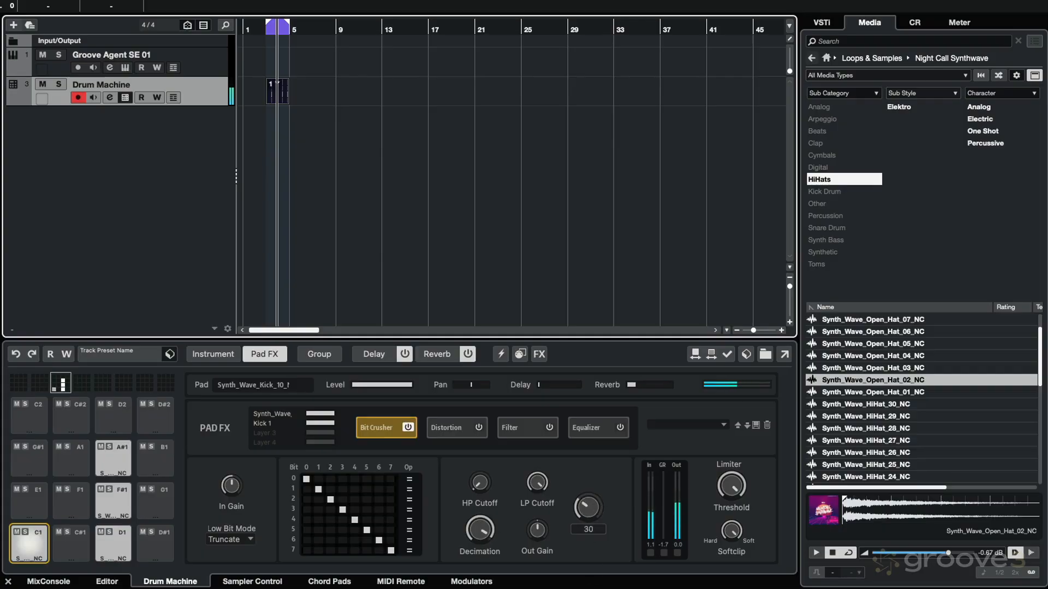
Enable the Equalizer on the C1 kick, cutting band 1 slightly and boosting band 2 around 100 Hz.
{"action": "left_click", "coordinate": [588, 429]}
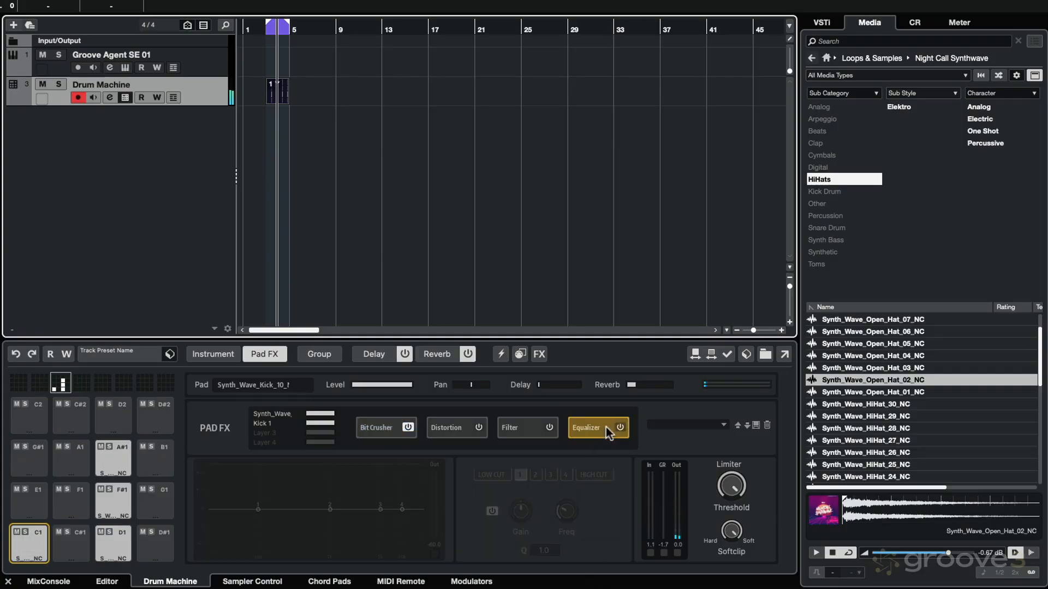
{"action": "left_click", "coordinate": [620, 427]}
{"action": "mouse_move", "coordinate": [258, 510]}
{"action": "left_mouse_down"}
{"action": "mouse_move", "coordinate": [258, 500]}
{"action": "mouse_move", "coordinate": [251, 513]}
{"action": "left_mouse_up"}
{"action": "left_click_drag", "start_coordinate": [329, 508], "coordinate": [259, 500]}
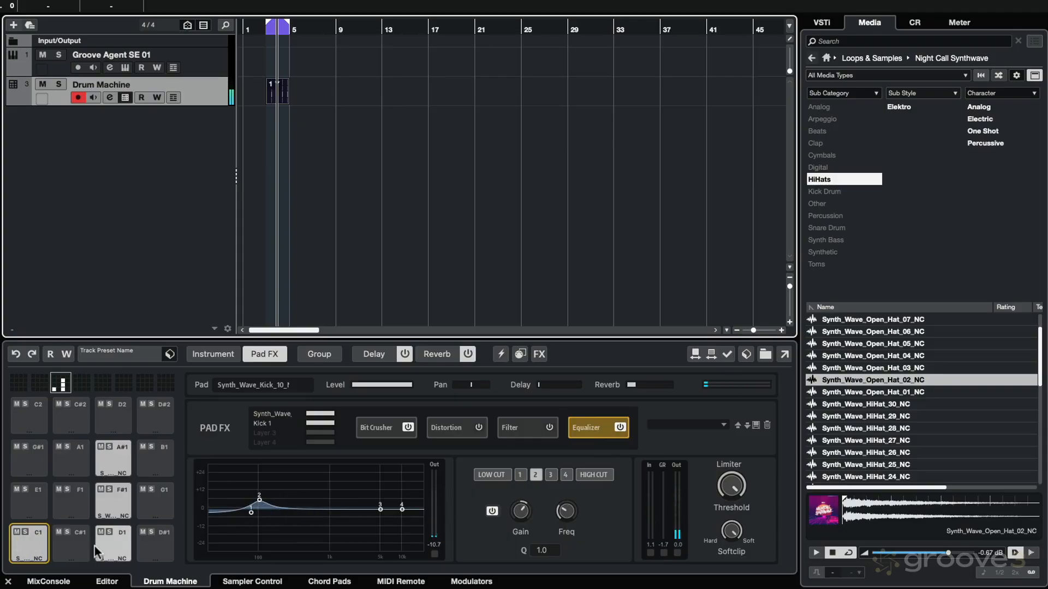
Enable the Equalizer on the D1 snare, cutting the lows with band 1, dipping band 2 and boosting band 3 slightly around 1 kHz.
{"action": "left_click", "coordinate": [112, 551]}
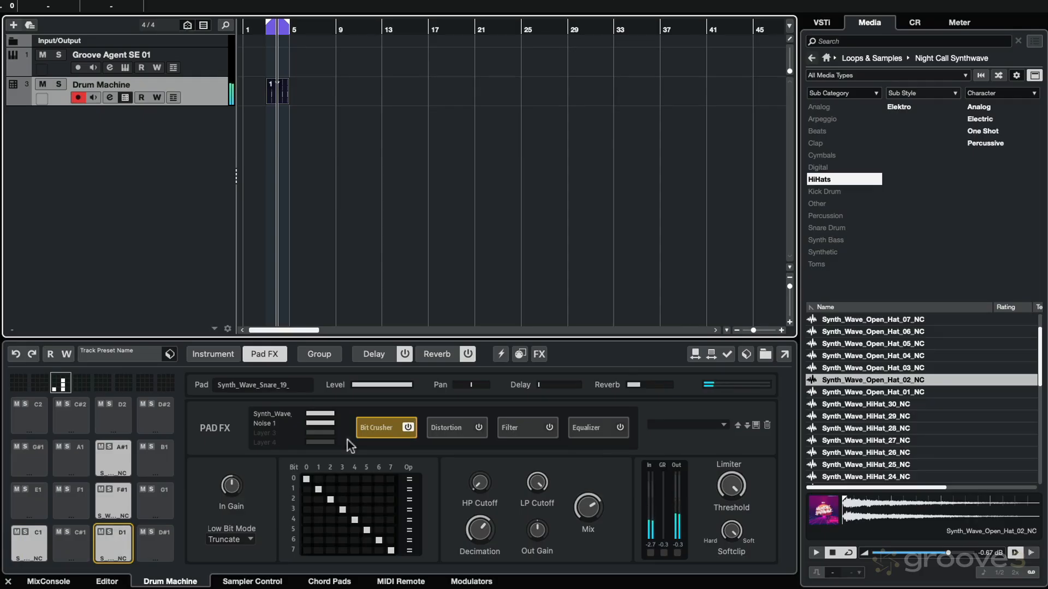
{"action": "left_click", "coordinate": [585, 431]}
{"action": "left_click", "coordinate": [620, 427]}
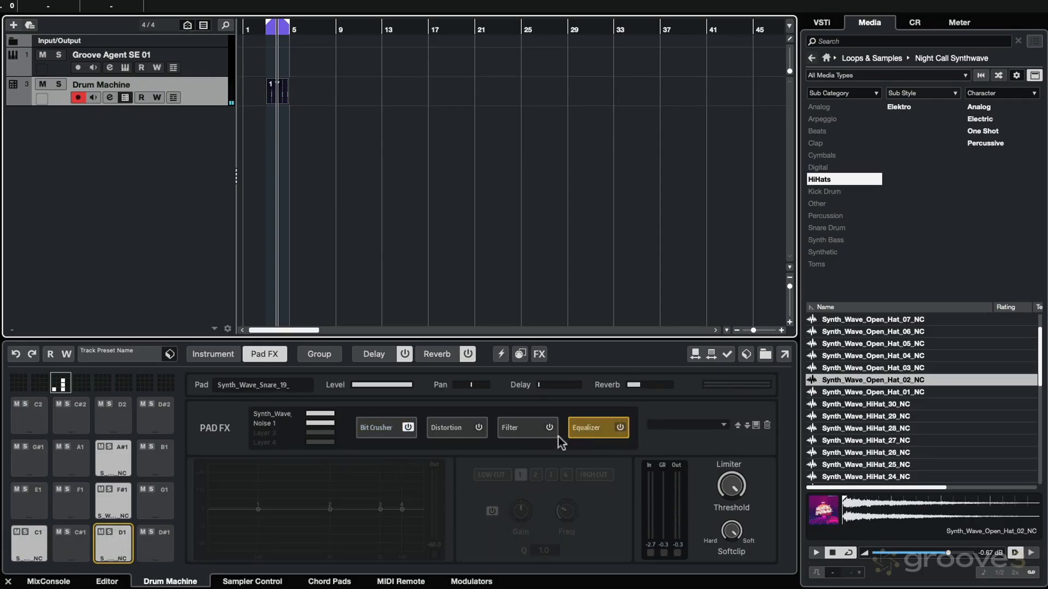
{"action": "left_click", "coordinate": [619, 427]}
{"action": "left_click_drag", "start_coordinate": [258, 509], "coordinate": [247, 539]}
{"action": "left_click_drag", "start_coordinate": [330, 508], "coordinate": [287, 518]}
{"action": "left_click_drag", "start_coordinate": [381, 509], "coordinate": [334, 504]}
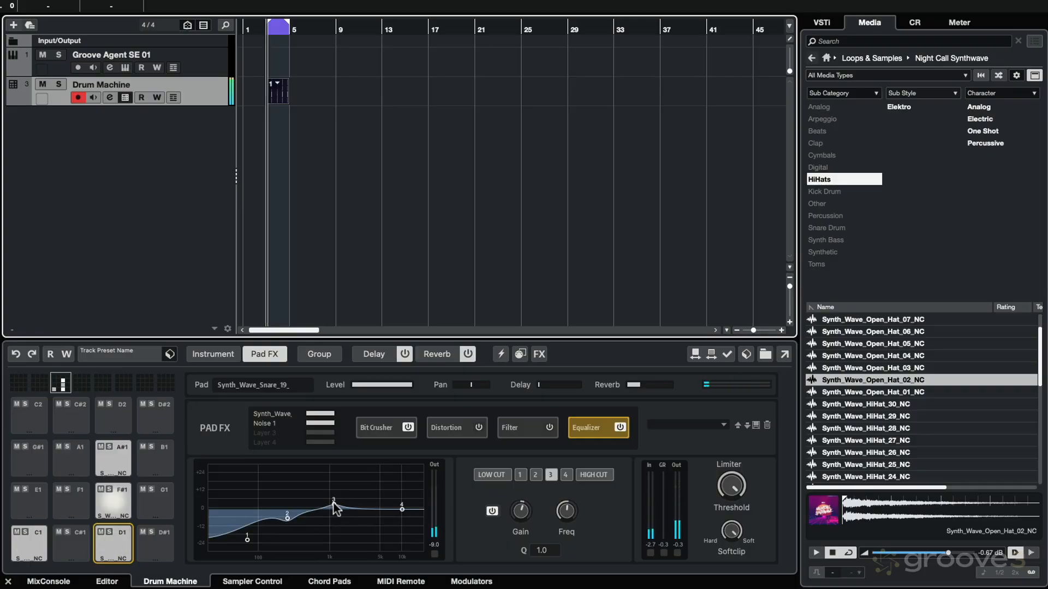
Open the drum pattern in the pattern editor, and return to the C1 kick's instrument settings in the Drum Machine.
{"action": "double_click", "coordinate": [278, 94]}
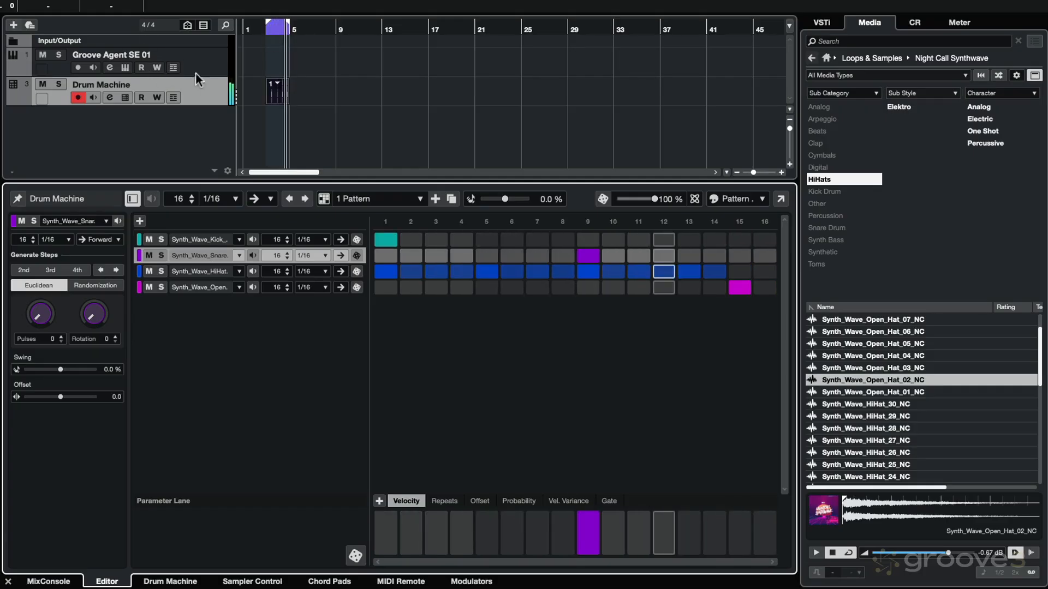
{"action": "left_click", "coordinate": [205, 90]}
{"action": "left_click", "coordinate": [124, 100]}
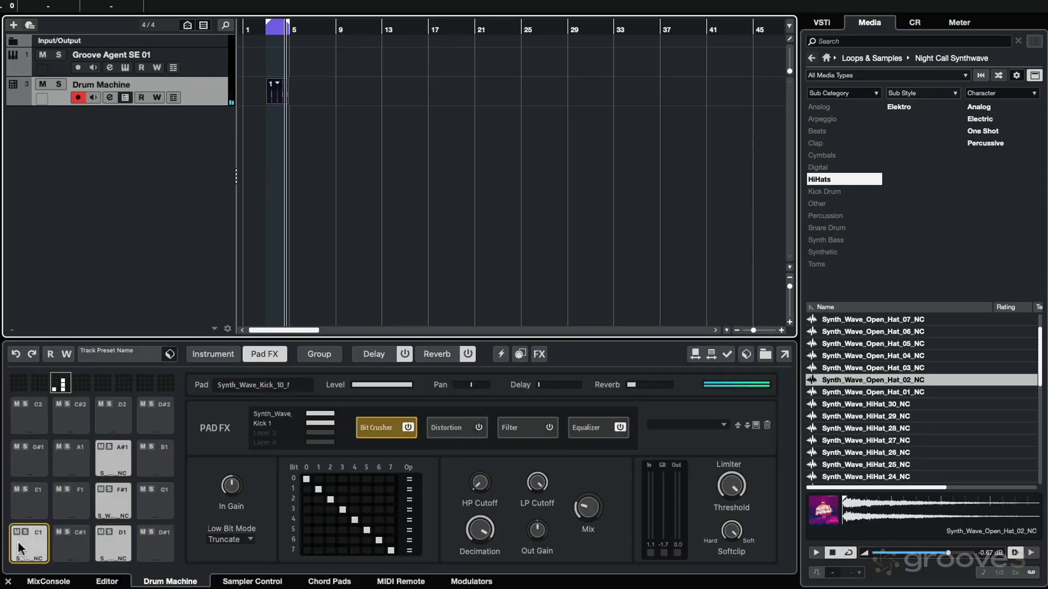
{"action": "left_click", "coordinate": [218, 354]}
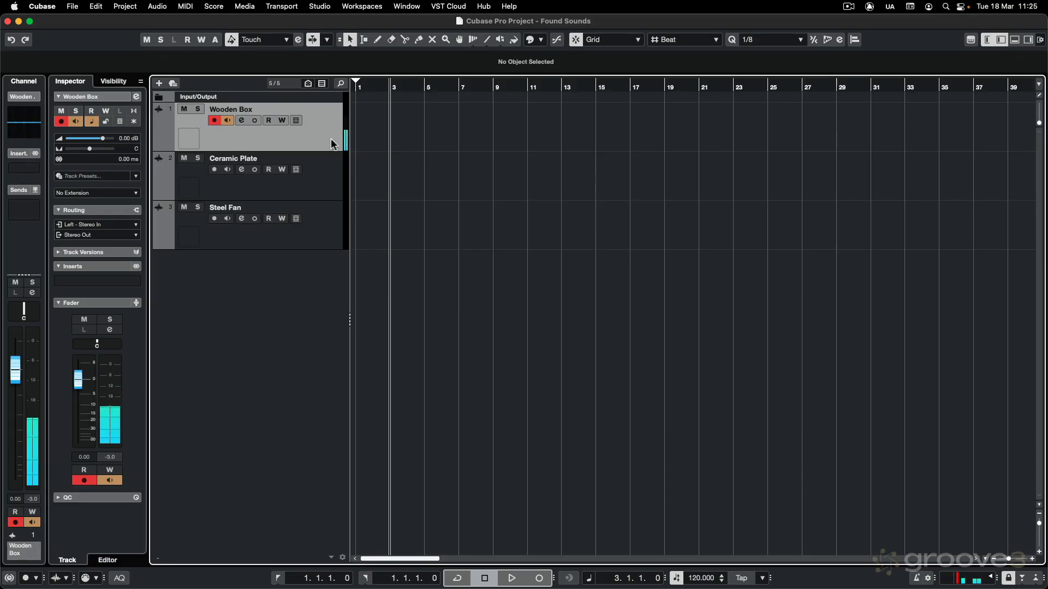
Record a take of hits on the Wooden Box track from bar 3 to about bar 12.
{"action": "left_click", "coordinate": [316, 187]}
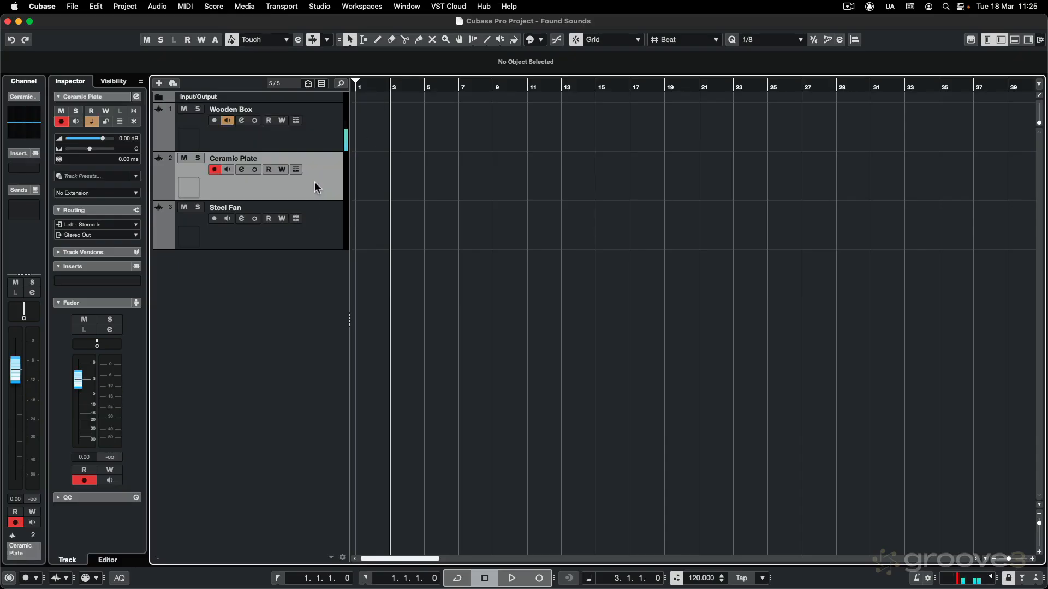
{"action": "left_click", "coordinate": [317, 245]}
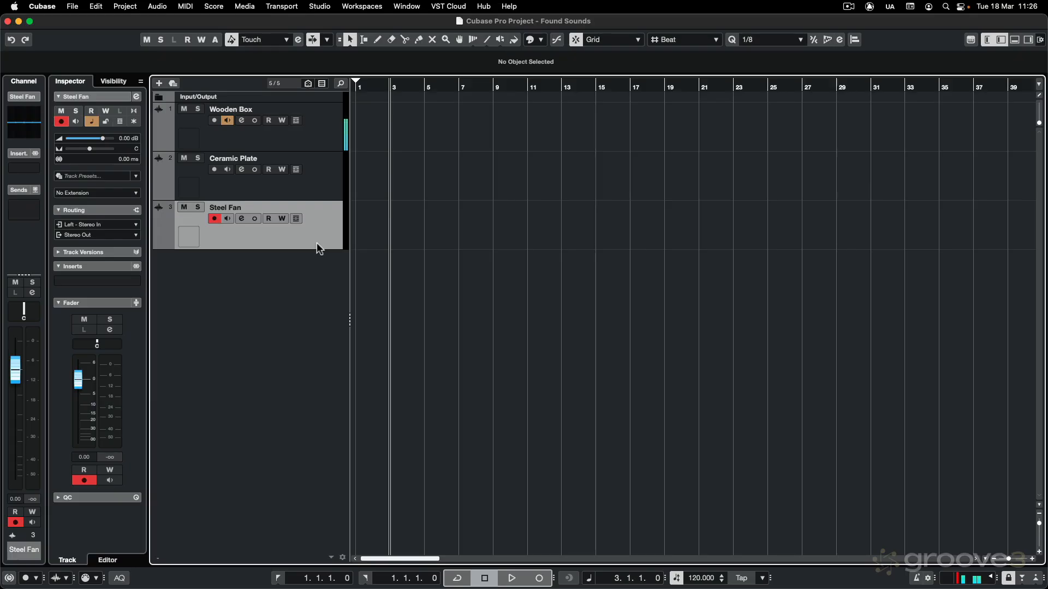
{"action": "left_click", "coordinate": [214, 218]}
{"action": "left_click", "coordinate": [236, 138]}
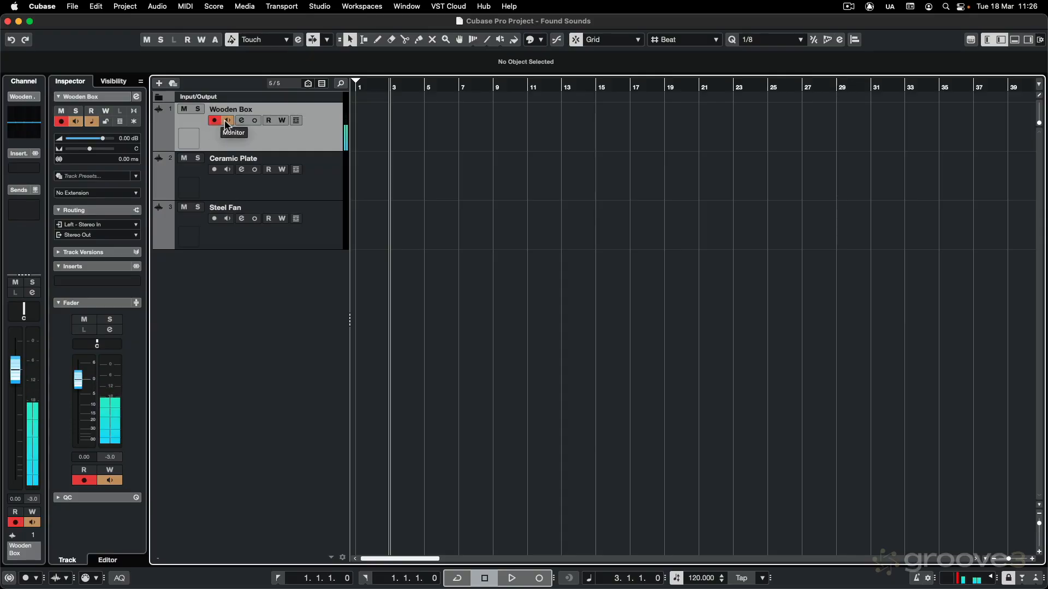
{"action": "key", "text": "KP_Multiply"}
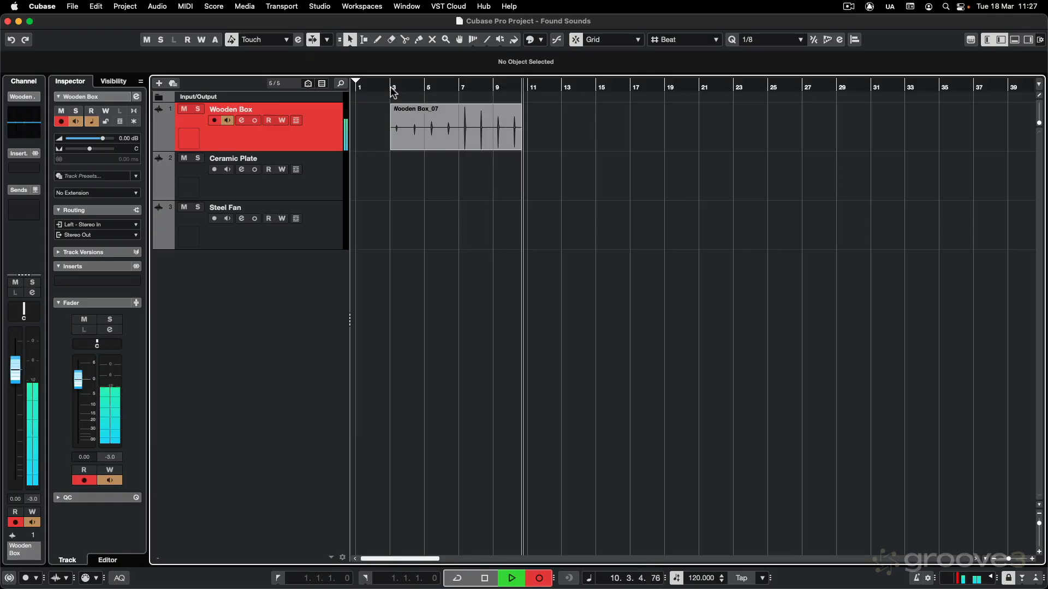
{"action": "key", "text": "space"}
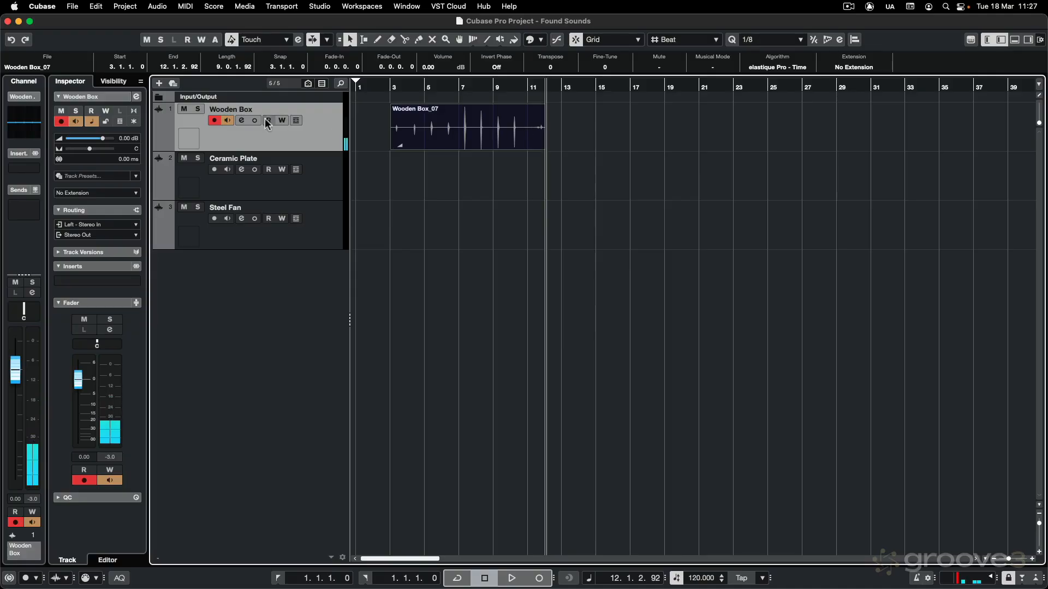
Record a take of hits on the Ceramic Plate track from bar 15 to about bar 25.
{"action": "left_click", "coordinate": [225, 185]}
{"action": "key", "text": "KP_Multiply"}
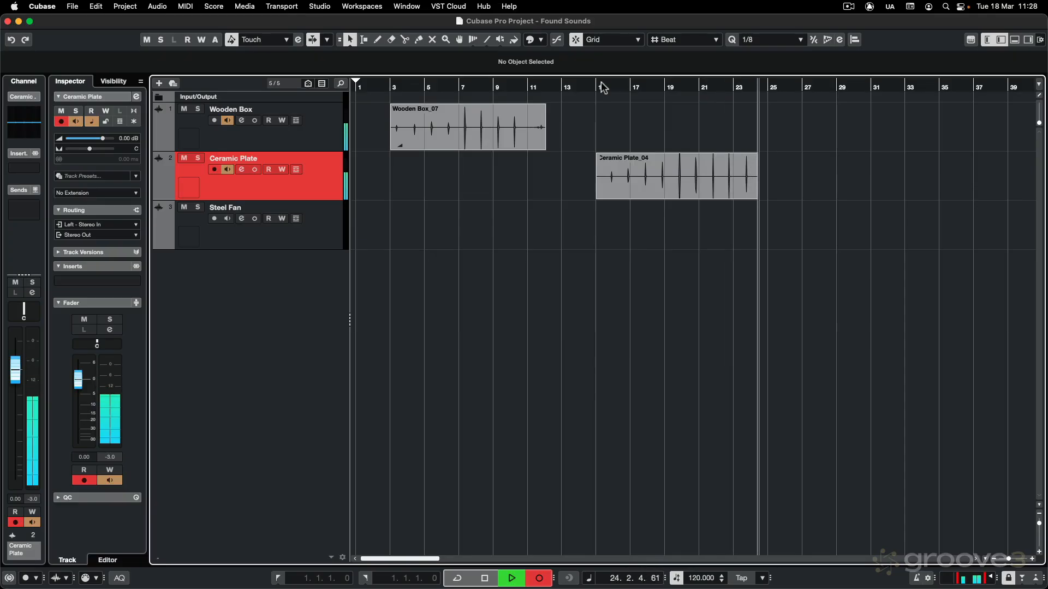
{"action": "key", "text": "space"}
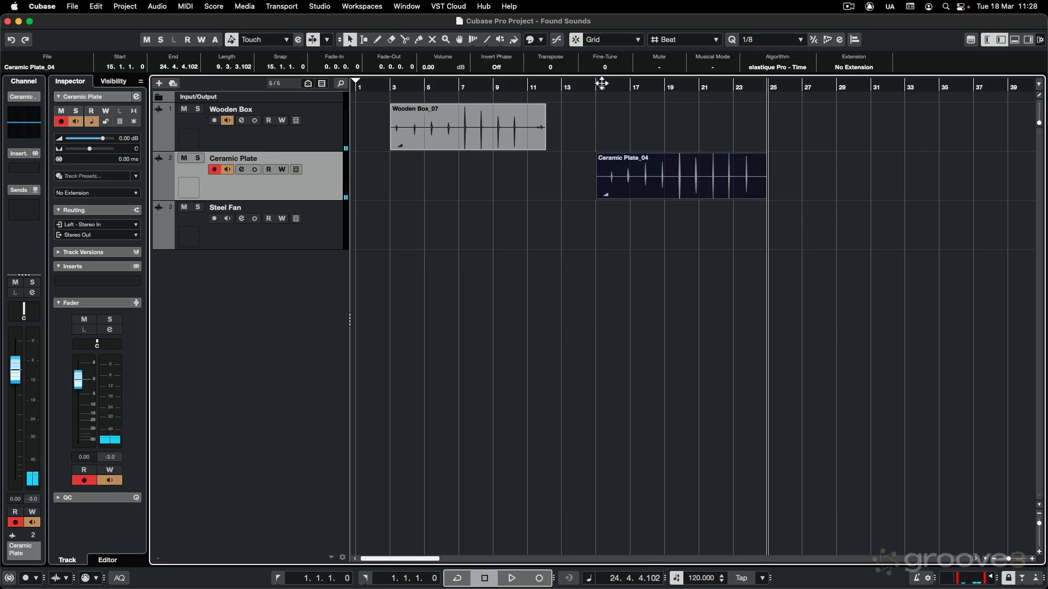
Record a take on the Steel Fan track from bar 27 to about bar 36, with input monitoring enabled.
{"action": "left_click", "coordinate": [800, 85]}
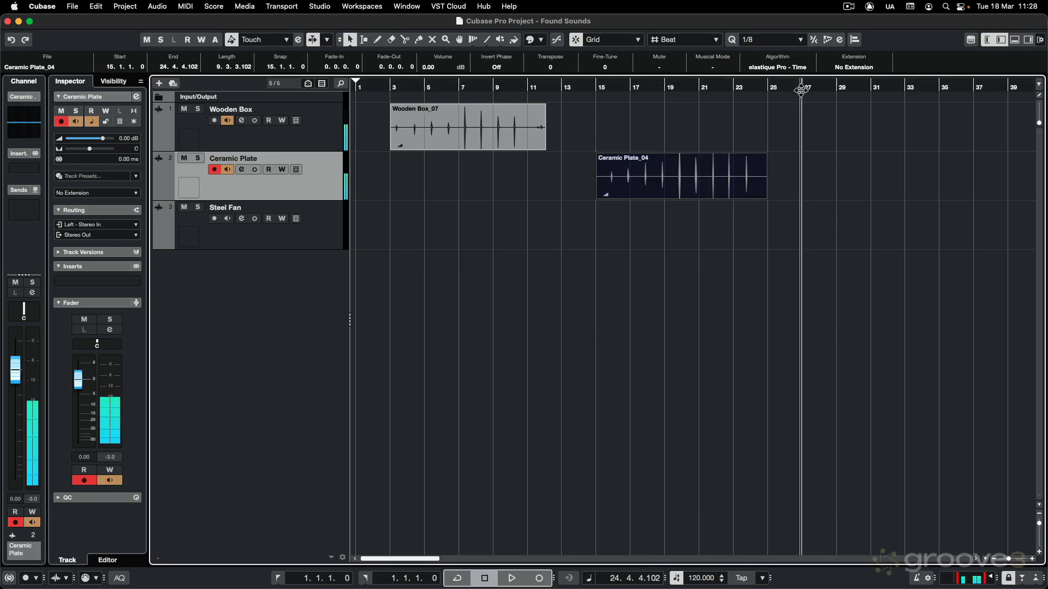
{"action": "left_click", "coordinate": [231, 240]}
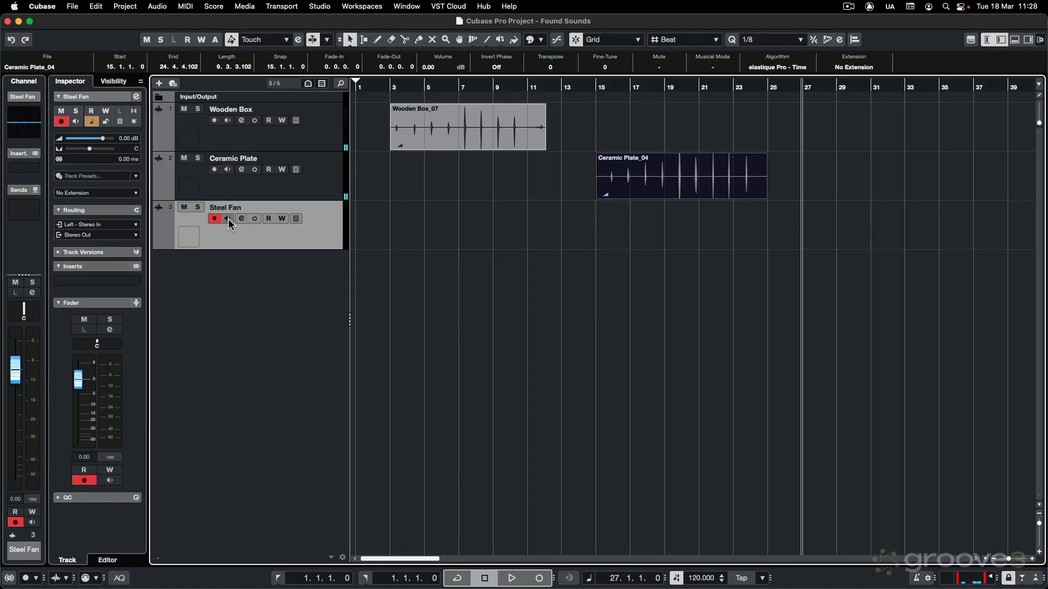
{"action": "left_click", "coordinate": [228, 218]}
{"action": "key", "text": "KP_Multiply"}
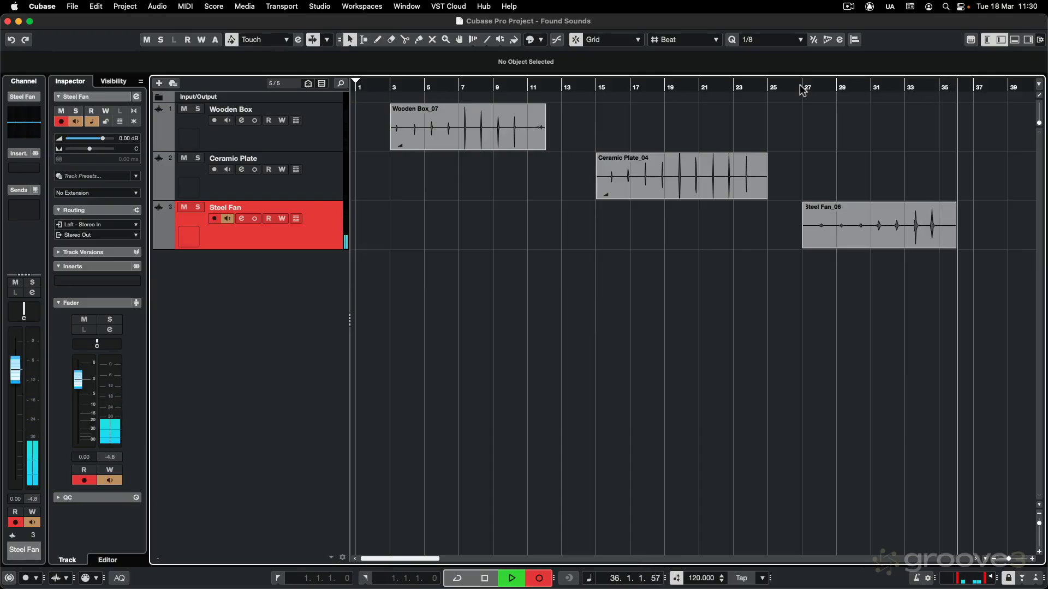
{"action": "key", "text": "space"}
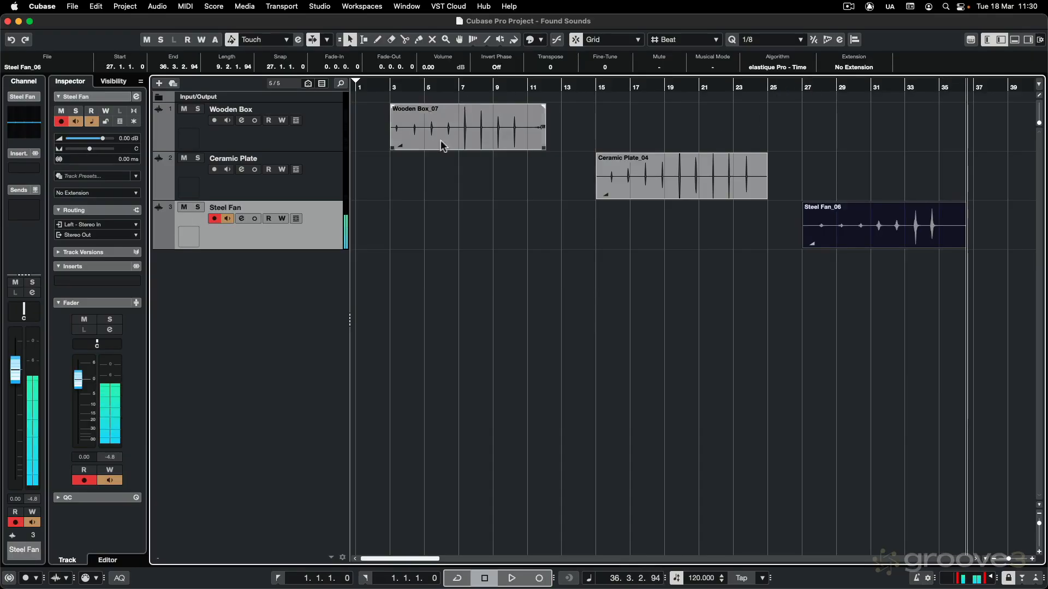
{"action": "left_click", "coordinate": [325, 142]}
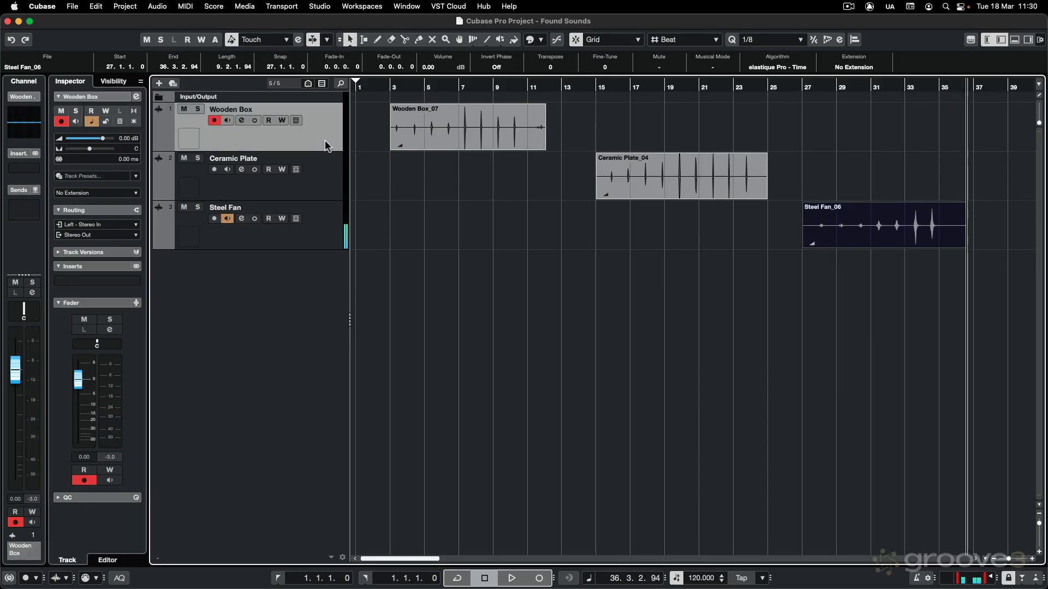
{"action": "left_click", "coordinate": [334, 189]}
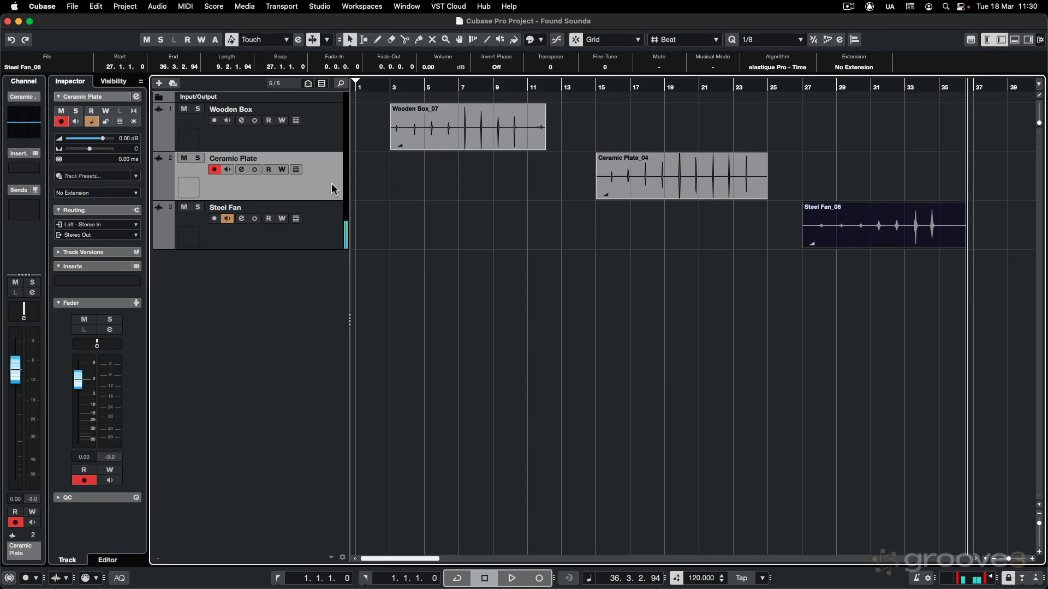
{"action": "left_click", "coordinate": [326, 218]}
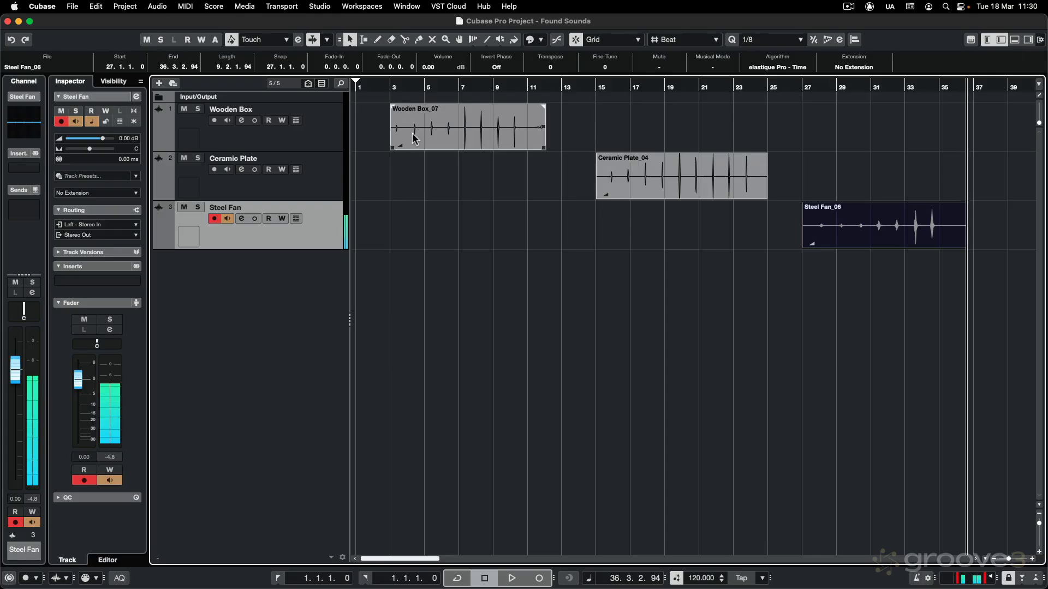
Enlarge the Steel Fan track and trim the silence off the start of its recording, up to 27.4.1.0.
{"action": "key", "text": "h"}
{"action": "key", "text": "h"}
{"action": "key", "text": "h"}
{"action": "key", "text": "h"}
{"action": "key", "text": "h"}
{"action": "key", "text": "h"}
{"action": "key", "text": "h"}
{"action": "key", "text": "h"}
{"action": "key", "text": "h"}
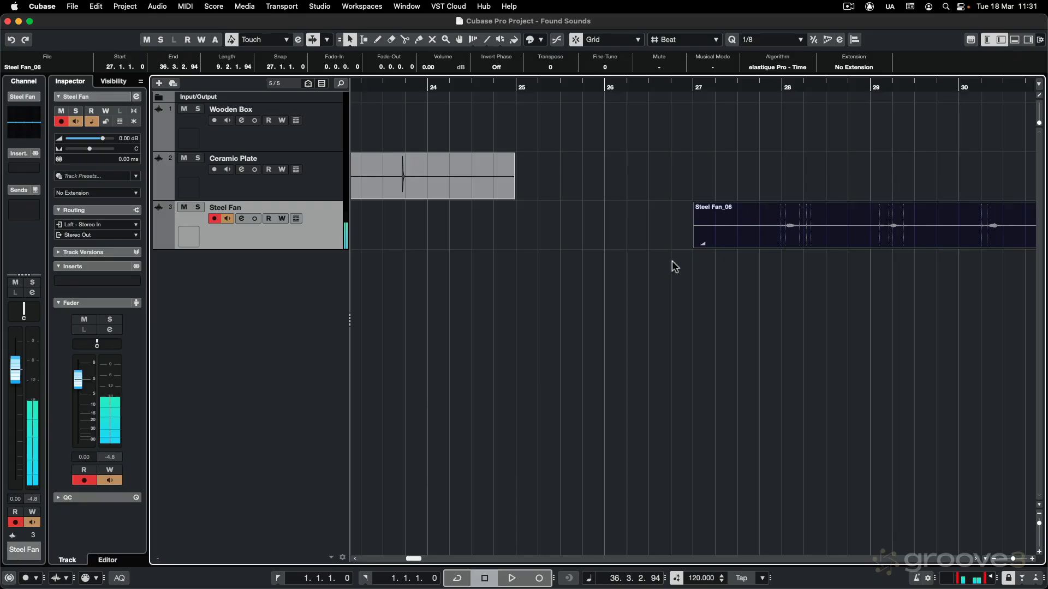
{"action": "scroll", "coordinate": [675, 266], "scroll_direction": "right", "scroll_amount": 4}
{"action": "left_click", "coordinate": [631, 185]}
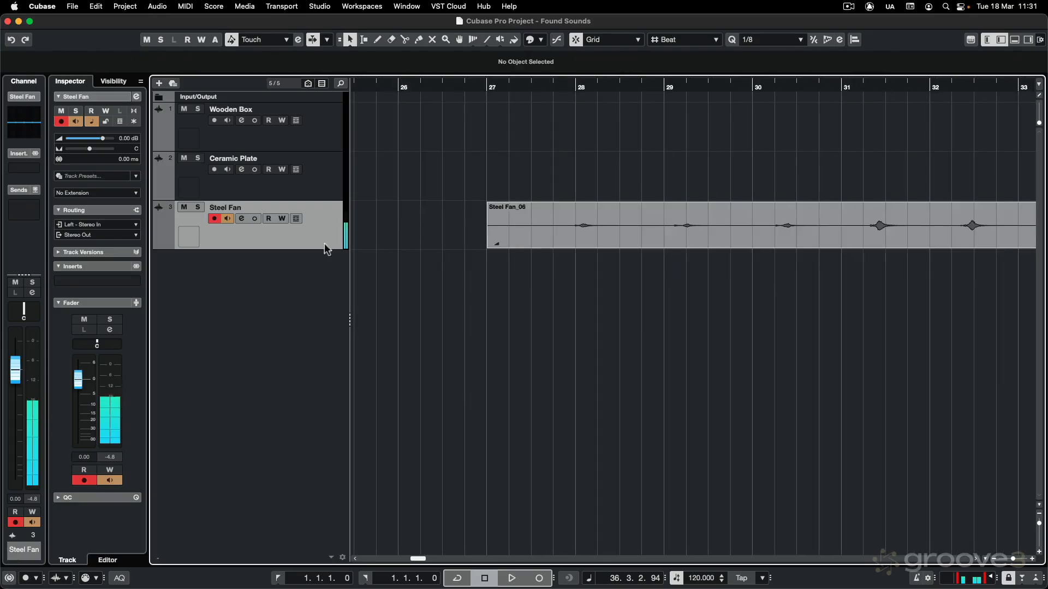
{"action": "left_click_drag", "start_coordinate": [320, 249], "coordinate": [328, 465]}
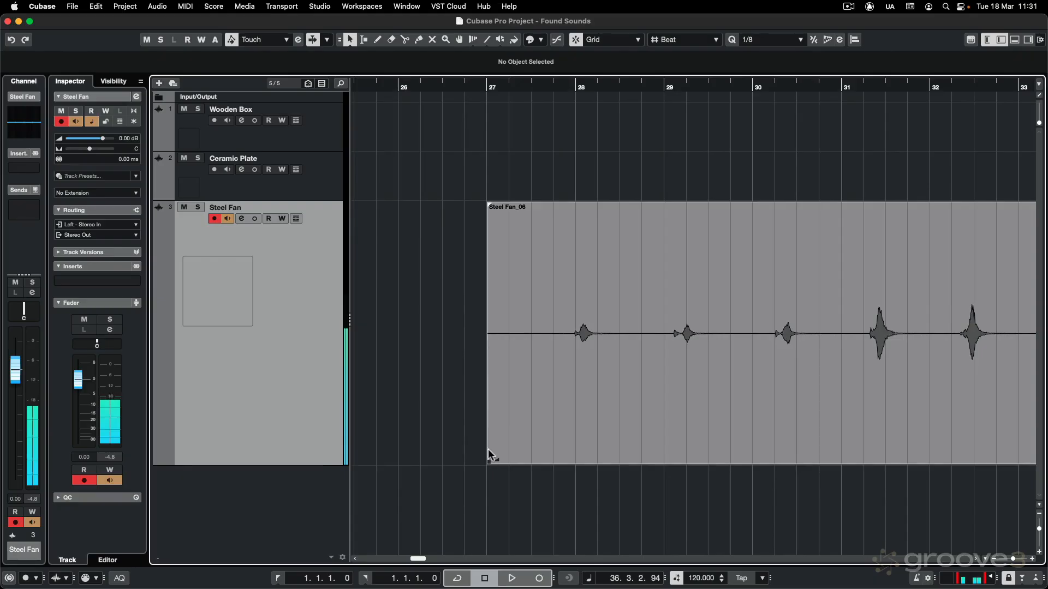
{"action": "left_click_drag", "start_coordinate": [488, 460], "coordinate": [564, 460]}
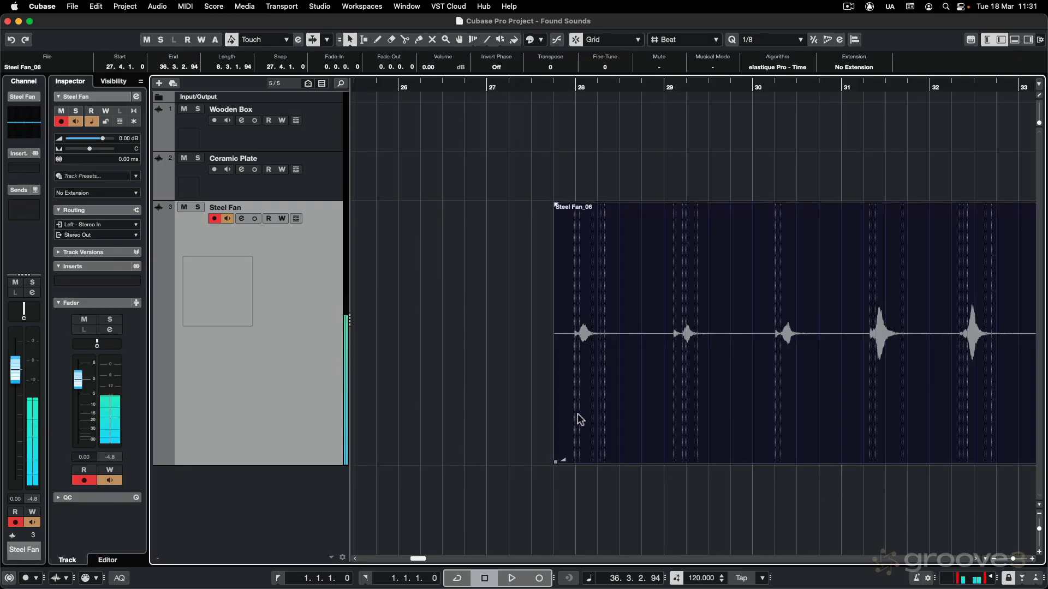
Trim the Steel Fan recording's start tightly to the first hit at 27.4.4.91, and split off that hit just before 28.3.
{"action": "key", "text": "h"}
{"action": "key", "text": "h"}
{"action": "key", "text": "h"}
{"action": "key", "text": "h"}
{"action": "key", "text": "h"}
{"action": "key", "text": "h"}
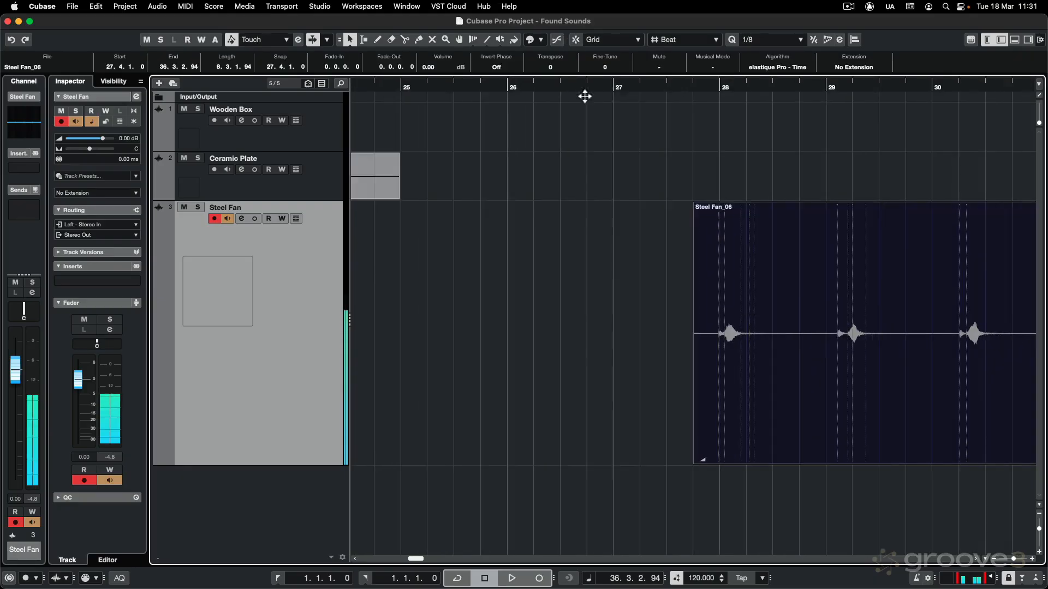
{"action": "left_click_drag", "start_coordinate": [701, 466], "coordinate": [757, 451]}
{"action": "key", "text": "h"}
{"action": "key", "text": "h"}
{"action": "key", "text": "h"}
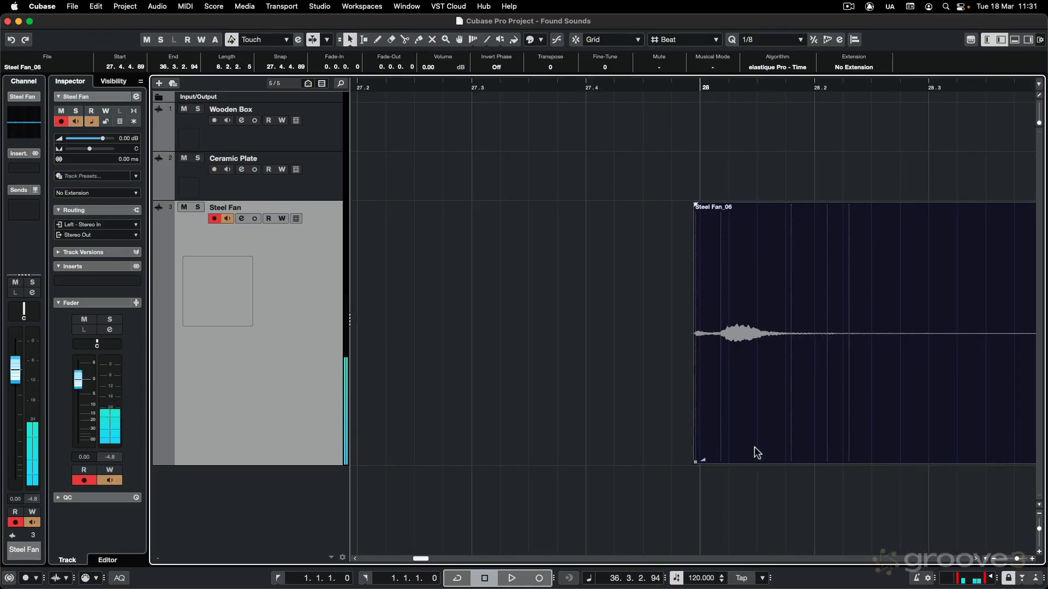
{"action": "left_click_drag", "start_coordinate": [698, 462], "coordinate": [697, 462]}
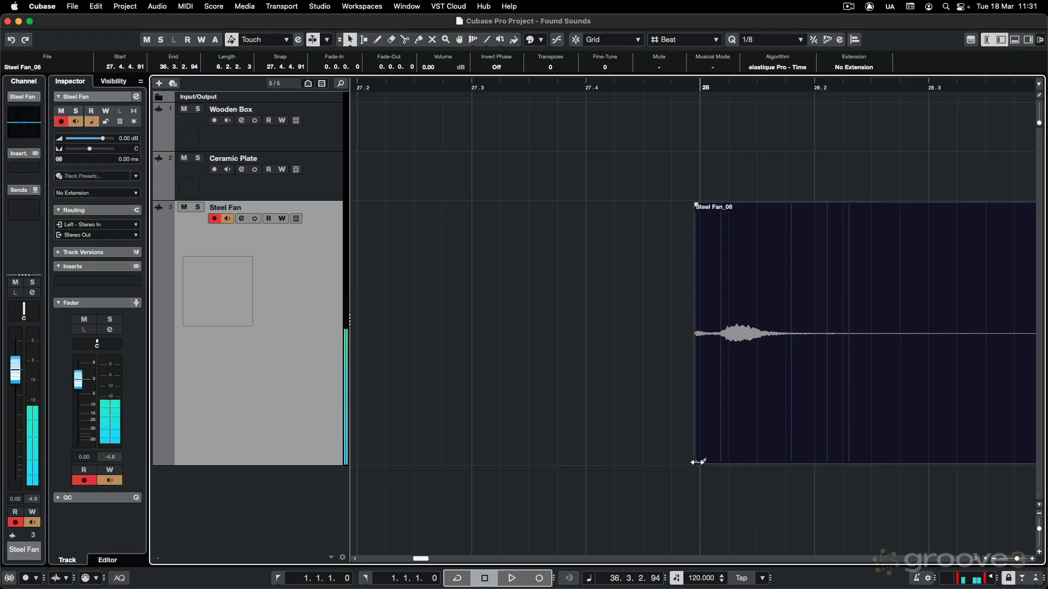
{"action": "left_click", "coordinate": [928, 346], "text": "alt"}
{"action": "left_click", "coordinate": [884, 305]}
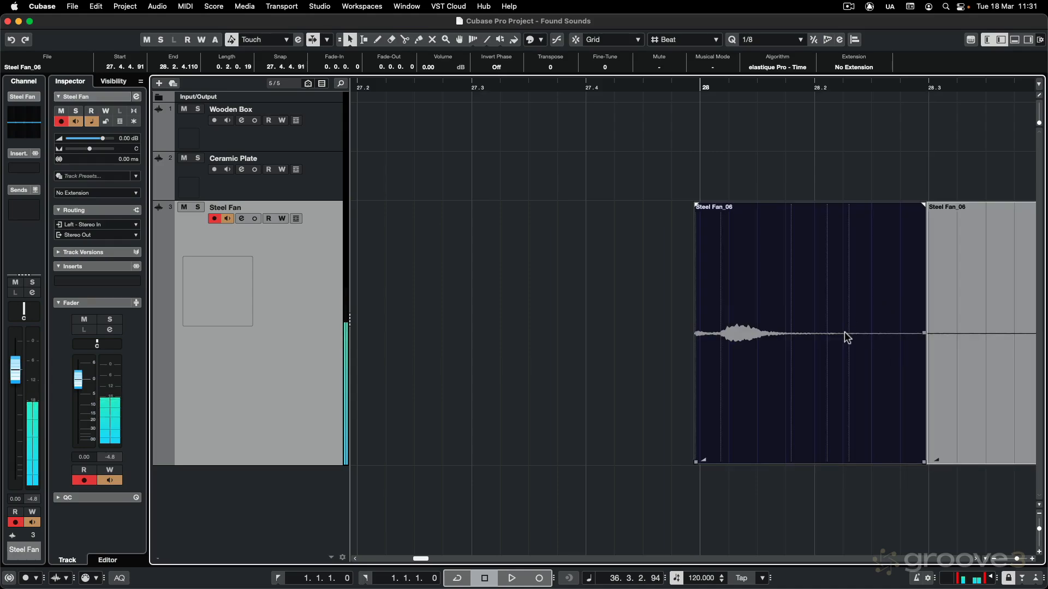
Examine the remaining hits of the Steel Fan recording alongside the other takes in the whole arrangement.
{"action": "key", "text": "g"}
{"action": "key", "text": "g"}
{"action": "key", "text": "g"}
{"action": "key", "text": "g"}
{"action": "key", "text": "g"}
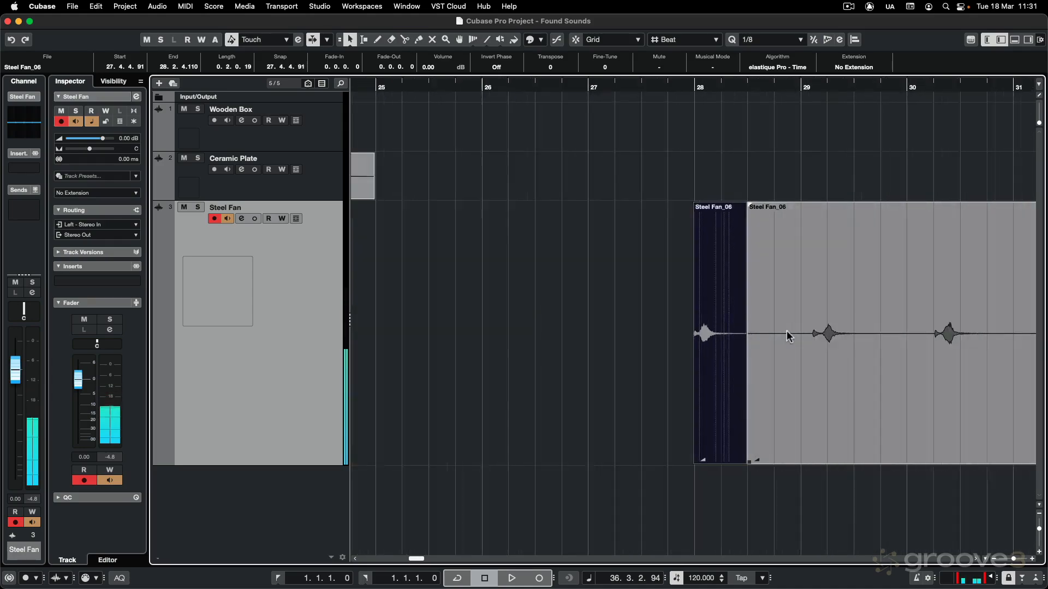
{"action": "key", "text": "shift+g"}
{"action": "key", "text": "shift+g"}
{"action": "key", "text": "shift+g"}
{"action": "key", "text": "g"}
{"action": "key", "text": "g"}
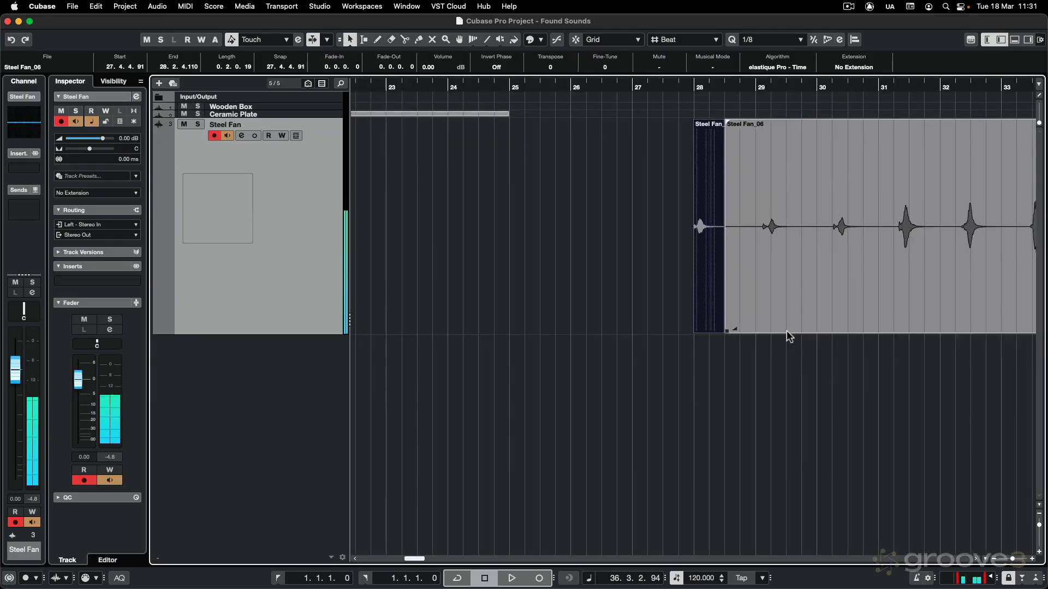
{"action": "key", "text": "g"}
{"action": "key", "text": "g"}
{"action": "key", "text": "g"}
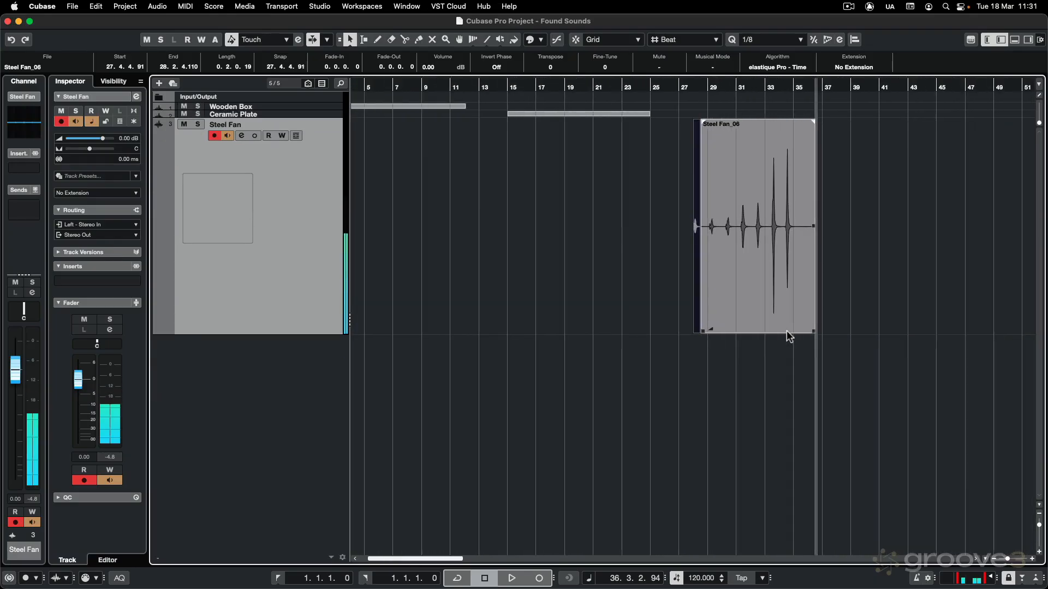
{"action": "key", "text": "shift+g"}
{"action": "key", "text": "shift+g"}
{"action": "key", "text": "shift+g"}
{"action": "key", "text": "shift+g"}
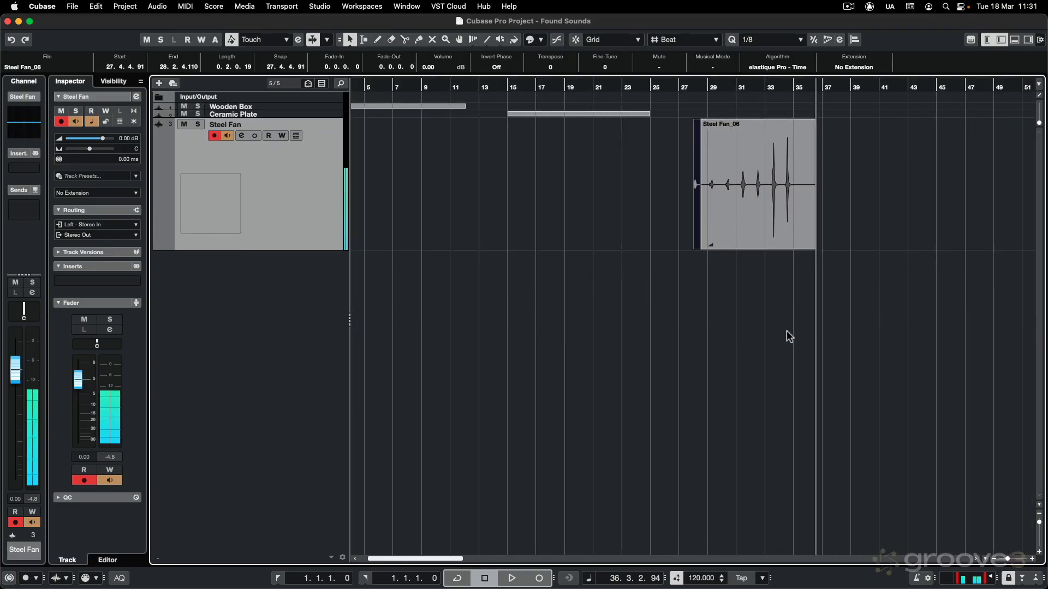
{"action": "key", "text": "shift+g"}
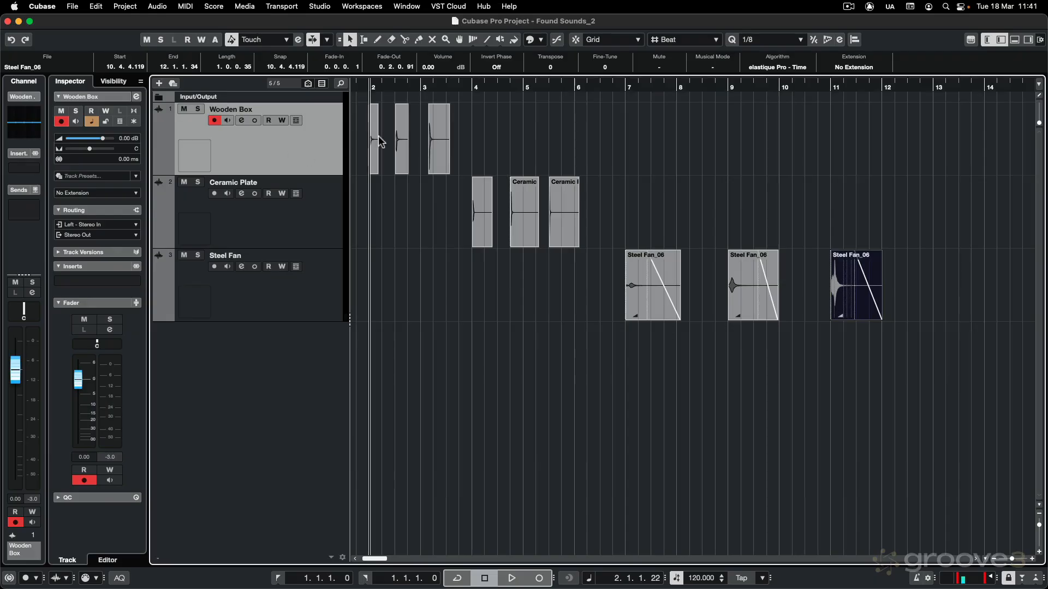
Examine the waveform closely at the start of the first Ceramic Plate slice near bar 4, enlarging that track's height.
{"action": "left_click", "coordinate": [471, 89]}
{"action": "key", "text": "h"}
{"action": "key", "text": "h"}
{"action": "key", "text": "h"}
{"action": "key", "text": "h"}
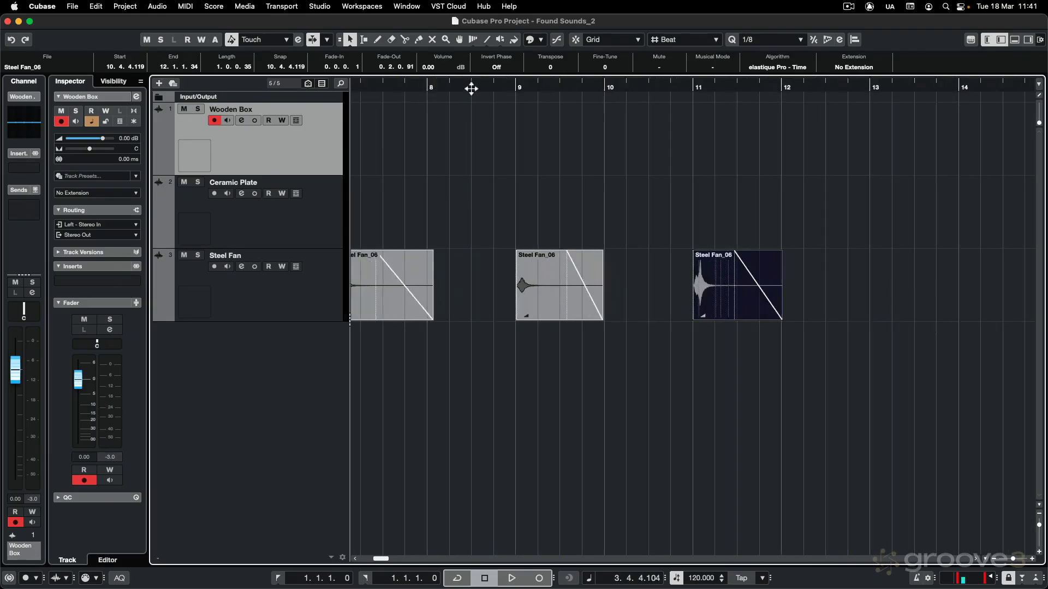
{"action": "scroll", "coordinate": [474, 232], "scroll_direction": "left", "scroll_amount": 8}
{"action": "scroll", "coordinate": [474, 229], "scroll_direction": "left", "scroll_amount": 2}
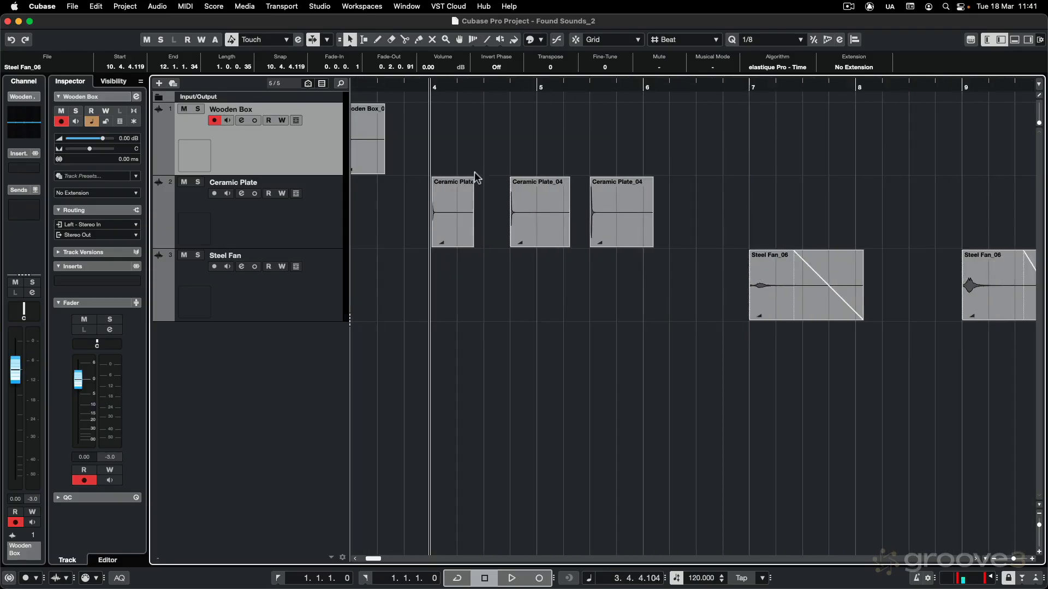
{"action": "left_click_drag", "start_coordinate": [431, 94], "coordinate": [435, 185]}
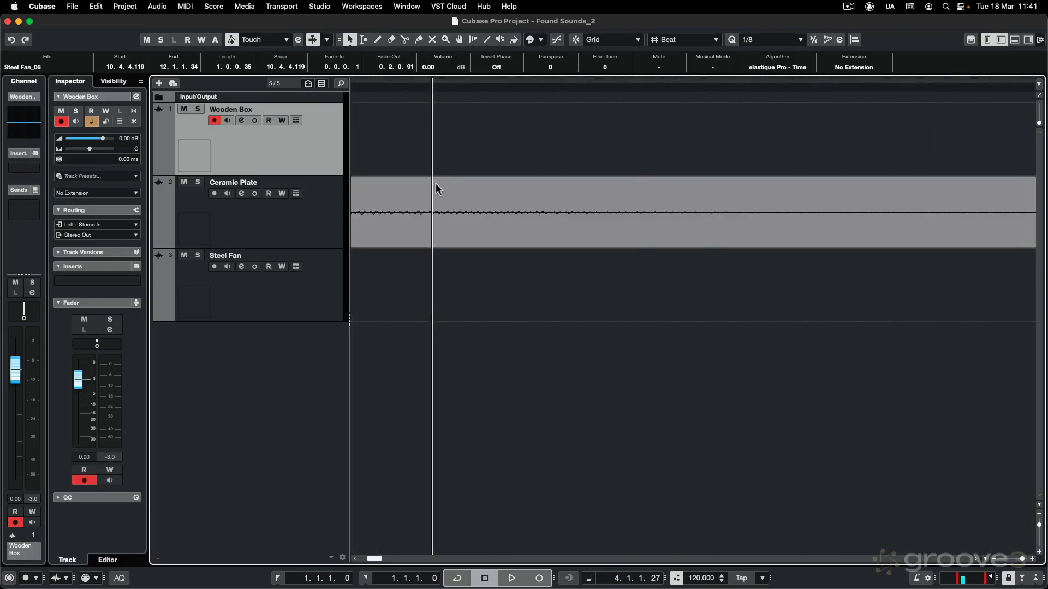
{"action": "scroll", "coordinate": [435, 183], "scroll_direction": "left", "scroll_amount": 8}
{"action": "left_click_drag", "start_coordinate": [478, 86], "coordinate": [478, 127]}
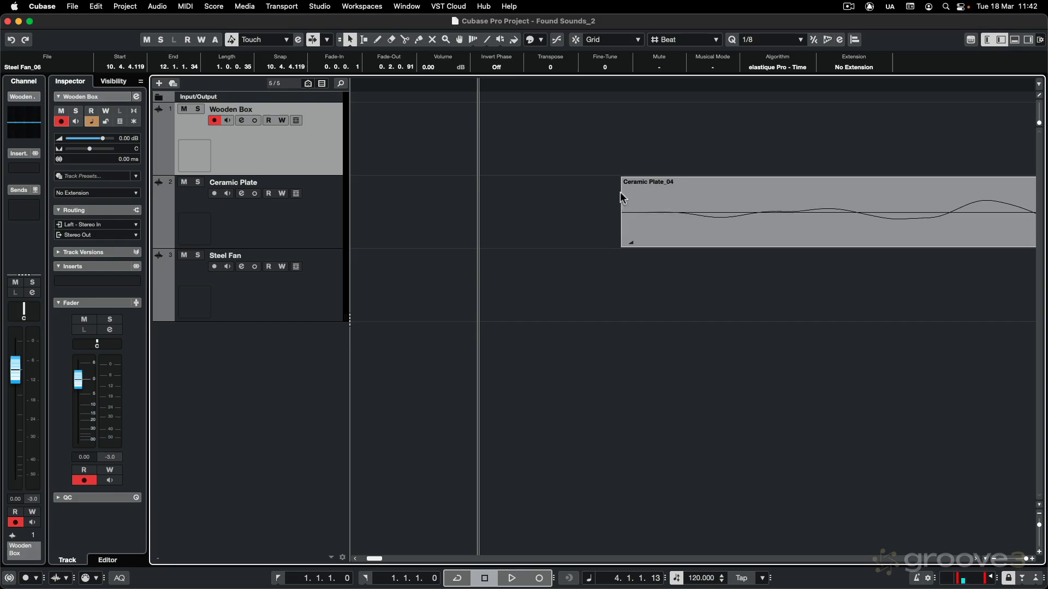
{"action": "left_click_drag", "start_coordinate": [305, 249], "coordinate": [305, 465]}
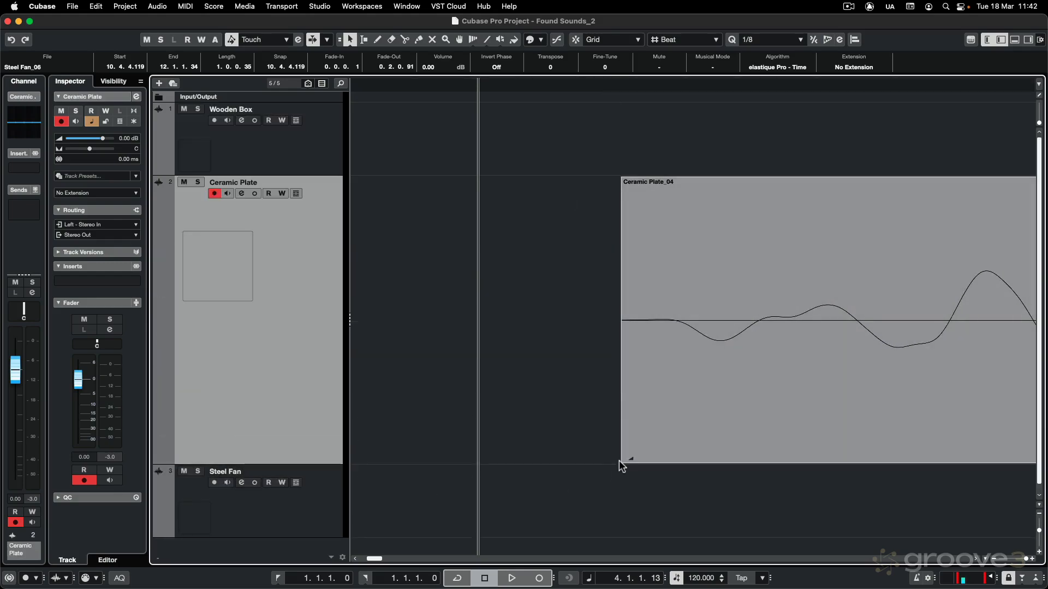
Extend the start of the first Ceramic Plate slice slightly earlier to 4.1.1.14 and give it a tiny fade-in.
{"action": "mouse_move", "coordinate": [620, 461]}
{"action": "left_mouse_down"}
{"action": "mouse_move", "coordinate": [587, 463]}
{"action": "mouse_move", "coordinate": [615, 463]}
{"action": "left_mouse_up"}
{"action": "left_click_drag", "start_coordinate": [619, 179], "coordinate": [622, 179]}
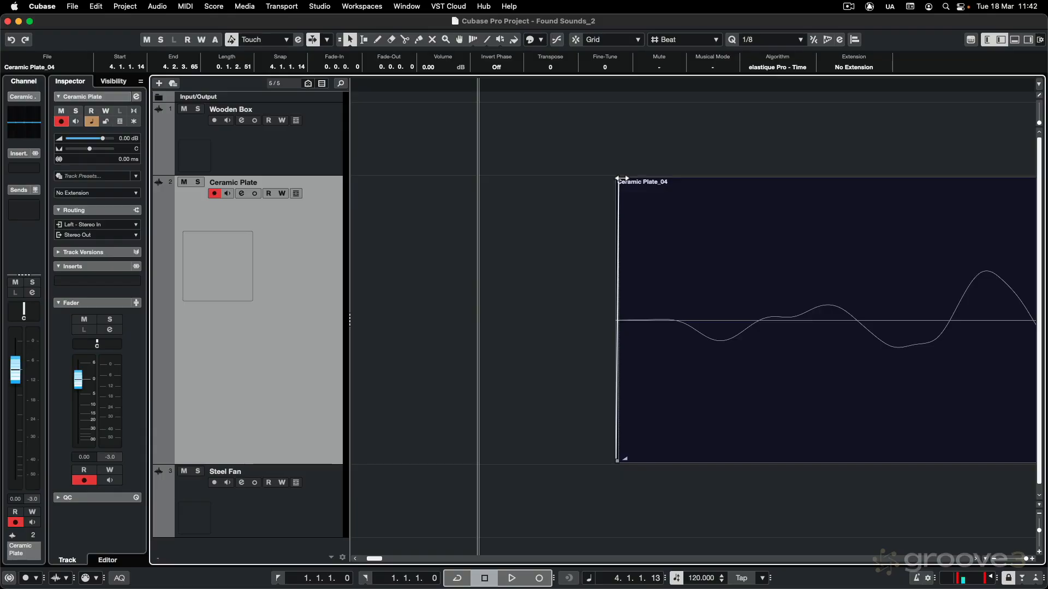
Add a fade-out of 0.0.0.51 at the end of the first Ceramic Plate slice.
{"action": "key", "text": "g"}
{"action": "key", "text": "g"}
{"action": "key", "text": "g"}
{"action": "key", "text": "g"}
{"action": "key", "text": "g"}
{"action": "key", "text": "g"}
{"action": "key", "text": "g"}
{"action": "key", "text": "g"}
{"action": "key", "text": "g"}
{"action": "key", "text": "g"}
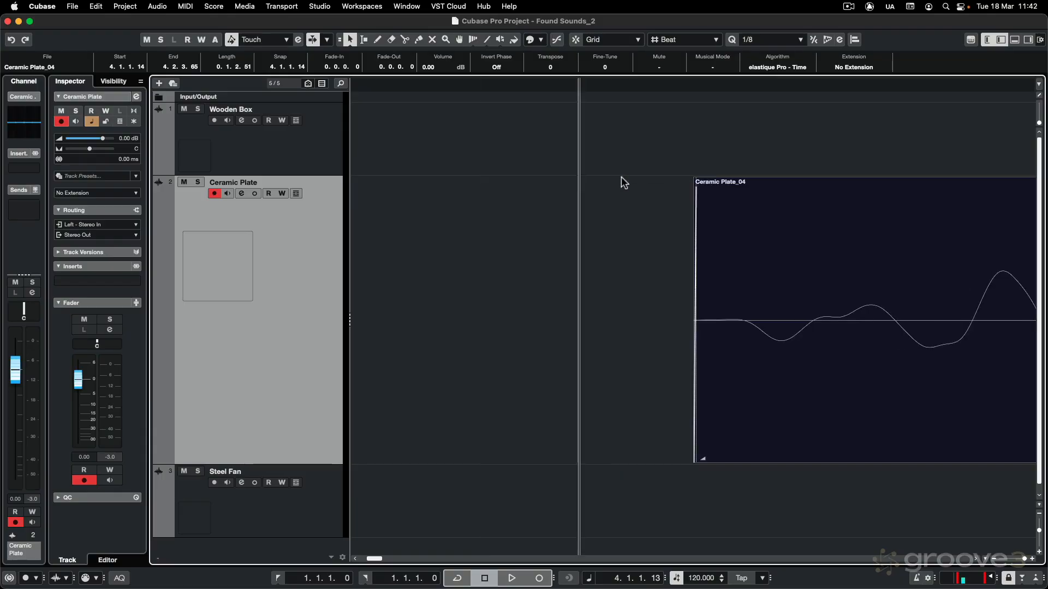
{"action": "key", "text": "g"}
{"action": "key", "text": "g"}
{"action": "key", "text": "g"}
{"action": "key", "text": "g"}
{"action": "key", "text": "g"}
{"action": "key", "text": "g"}
{"action": "key", "text": "g"}
{"action": "key", "text": "g"}
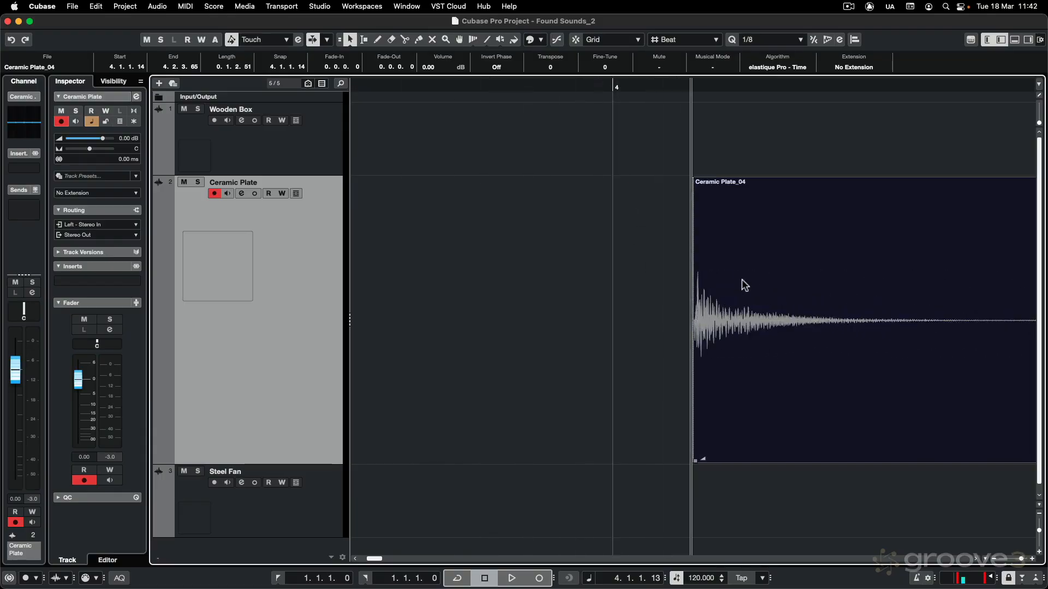
{"action": "scroll", "coordinate": [704, 276], "scroll_direction": "right", "scroll_amount": 3}
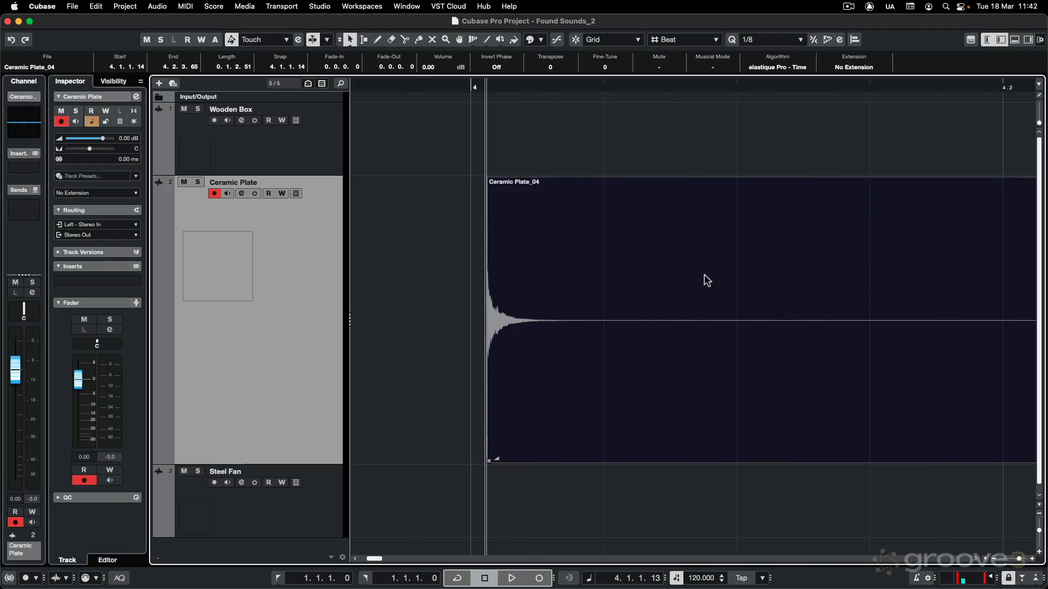
{"action": "key", "text": "g"}
{"action": "key", "text": "g"}
{"action": "key", "text": "g"}
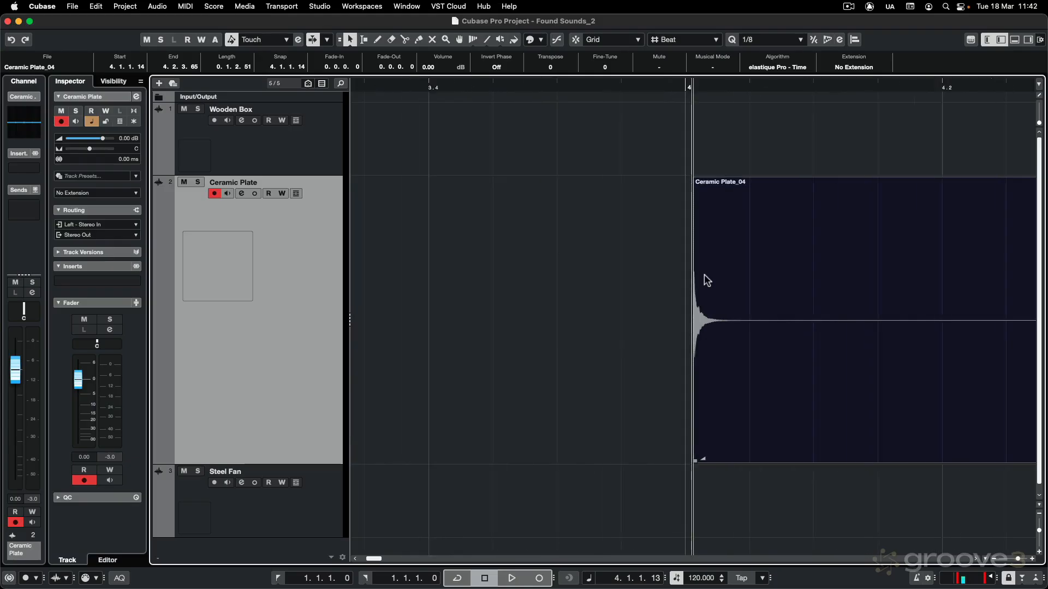
{"action": "left_click_drag", "start_coordinate": [928, 179], "coordinate": [915, 179]}
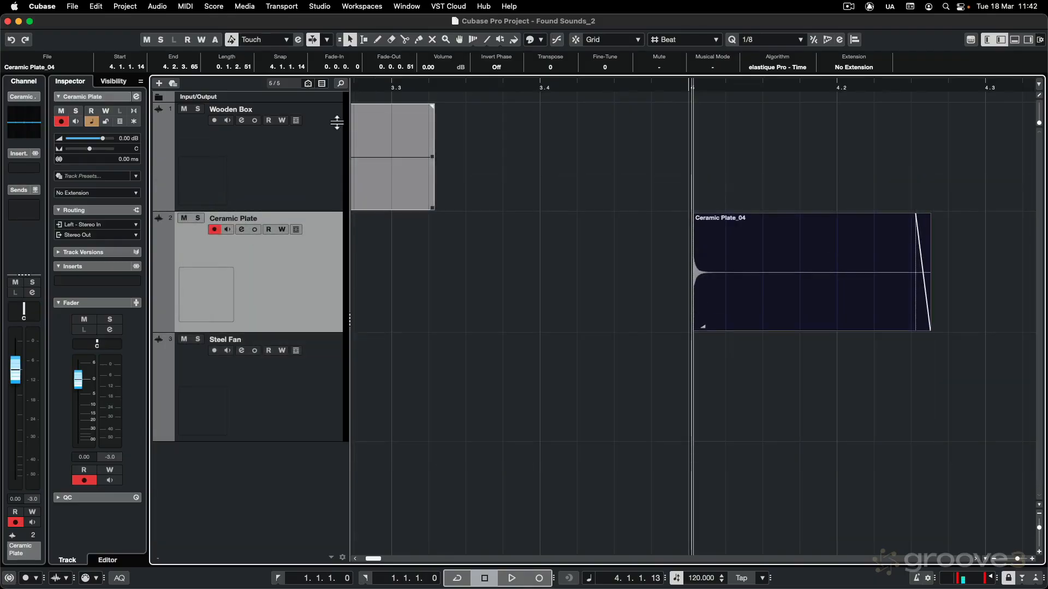
Play back the Wooden Box slices from bar 2 and the Ceramic Plate slices from just before bar 4 to check the edits.
{"action": "key", "text": "g"}
{"action": "key", "text": "g"}
{"action": "key", "text": "g"}
{"action": "key", "text": "g"}
{"action": "key", "text": "g"}
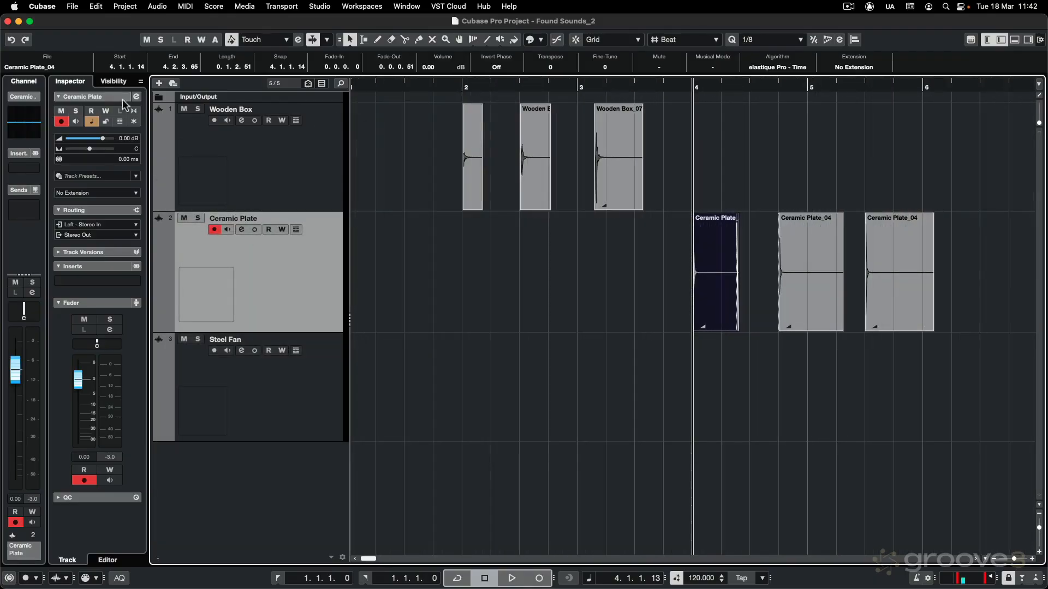
{"action": "left_click", "coordinate": [461, 87]}
{"action": "key", "text": "space"}
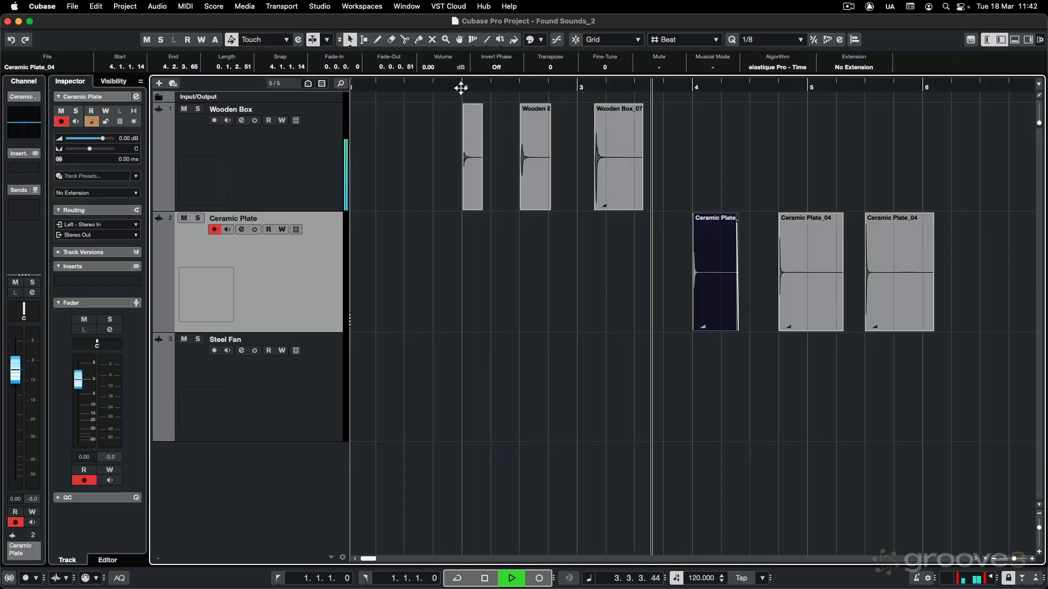
{"action": "key", "text": "space"}
{"action": "left_click", "coordinate": [688, 87]}
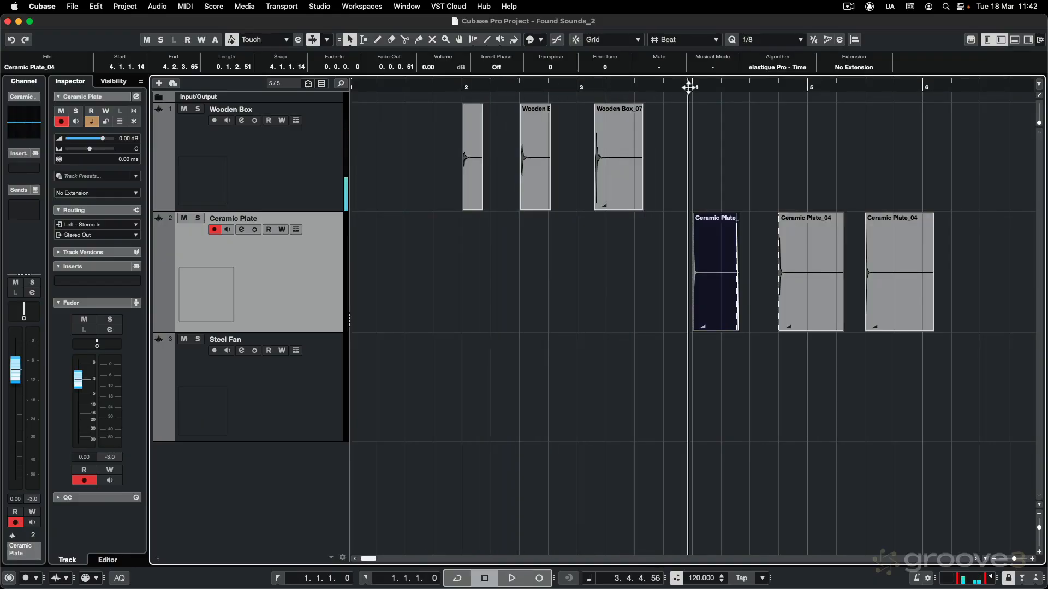
{"action": "key", "text": "space"}
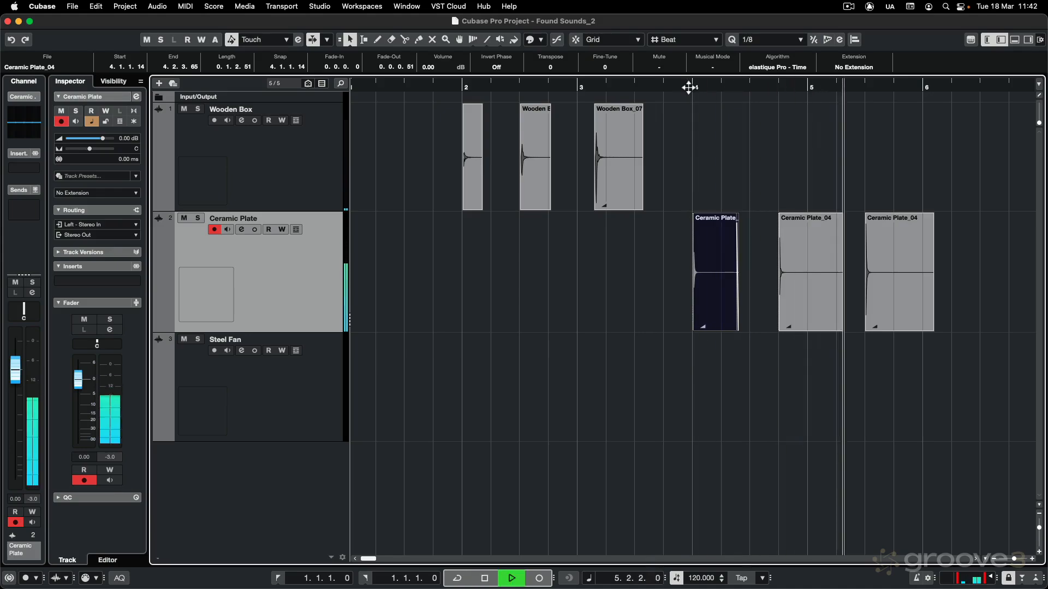
{"action": "key", "text": "space"}
Play back the three Steel Fan slices, starting just before bars 7, 9 and 11.
{"action": "scroll", "coordinate": [688, 280], "scroll_direction": "right", "scroll_amount": 10}
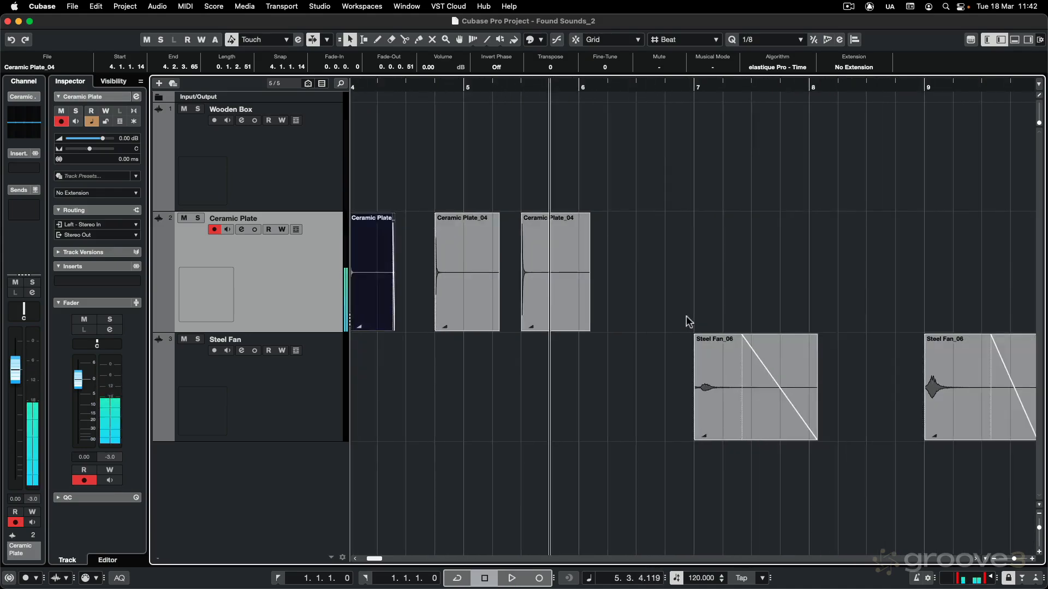
{"action": "left_click", "coordinate": [415, 88]}
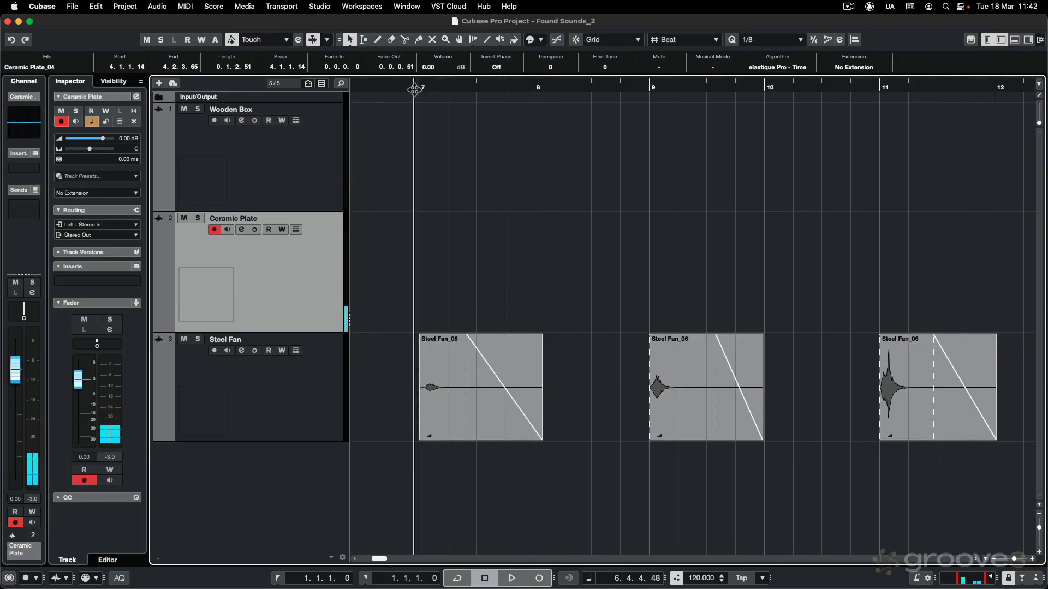
{"action": "key", "text": "space"}
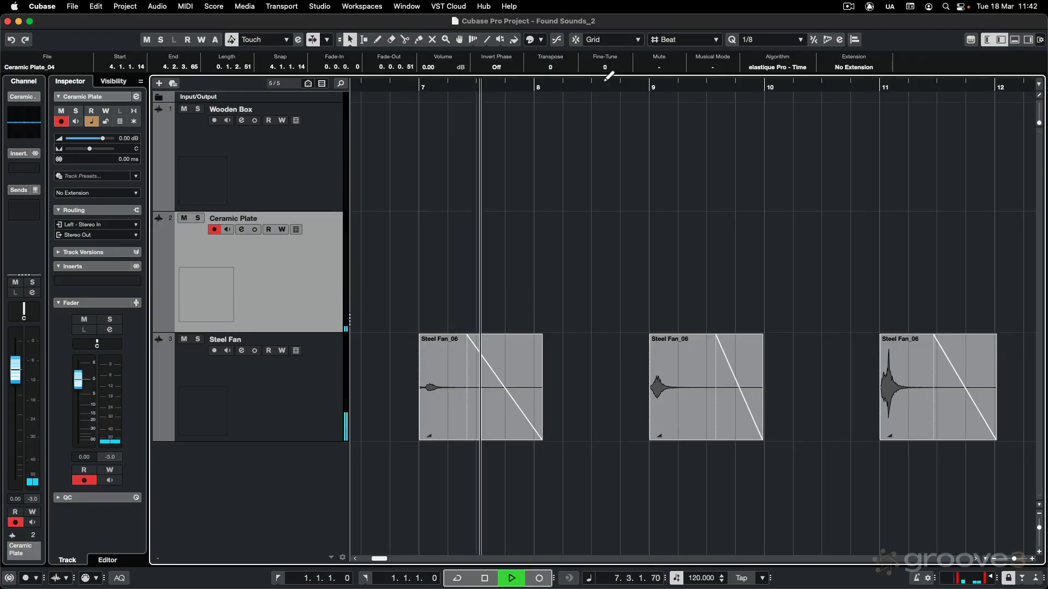
{"action": "left_click", "coordinate": [630, 86]}
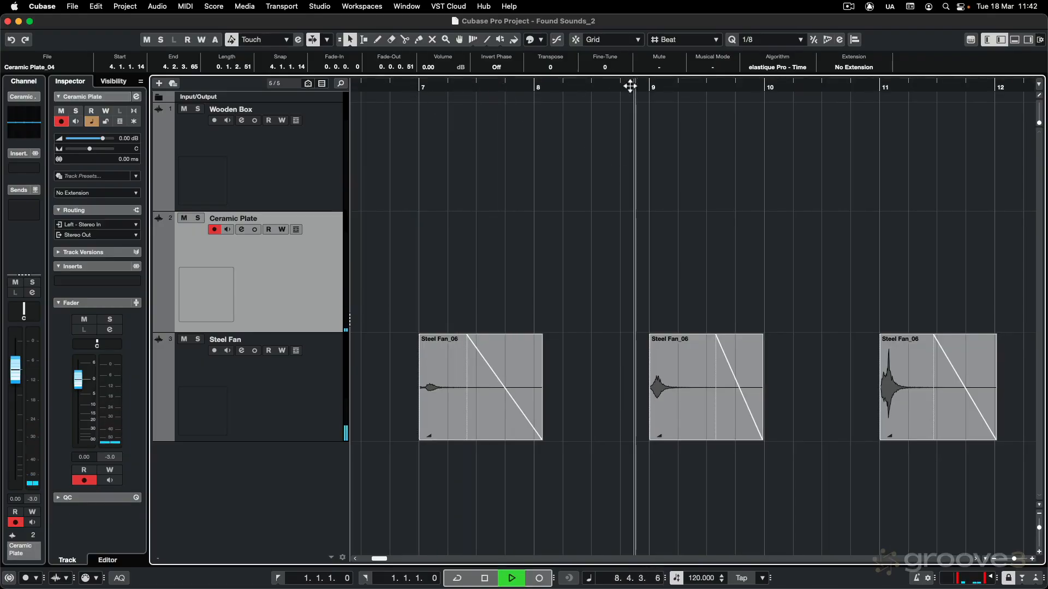
{"action": "left_click", "coordinate": [871, 87]}
{"action": "key", "text": "space"}
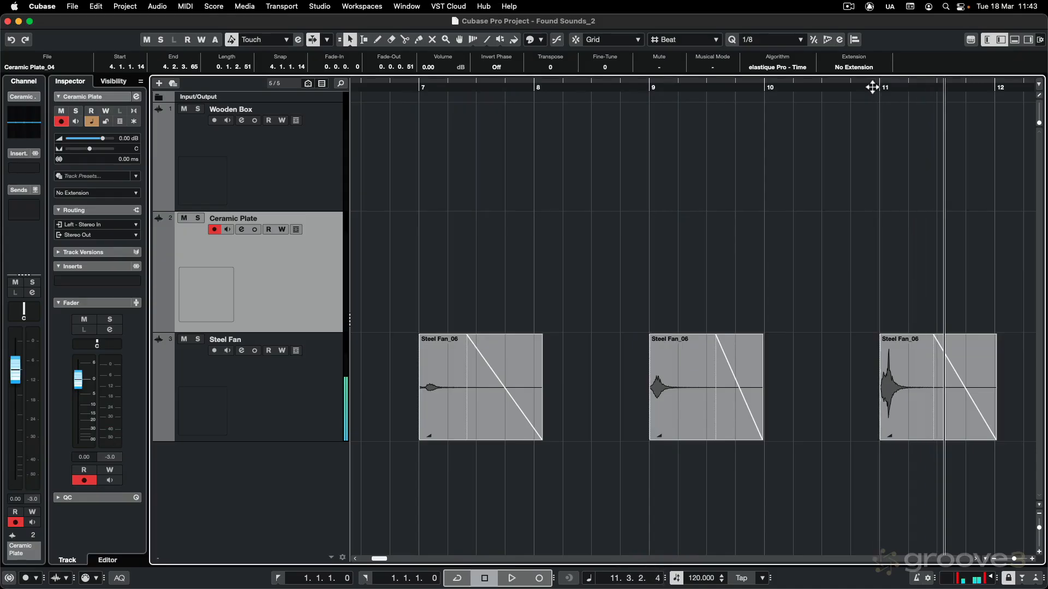
Reduce the track heights and examine the trimmed slices of all three tracks across the whole arrangement.
{"action": "key", "text": "shift+g"}
{"action": "key", "text": "shift+g"}
{"action": "key", "text": "g"}
{"action": "key", "text": "g"}
{"action": "key", "text": "g"}
{"action": "key", "text": "g"}
{"action": "key", "text": "g"}
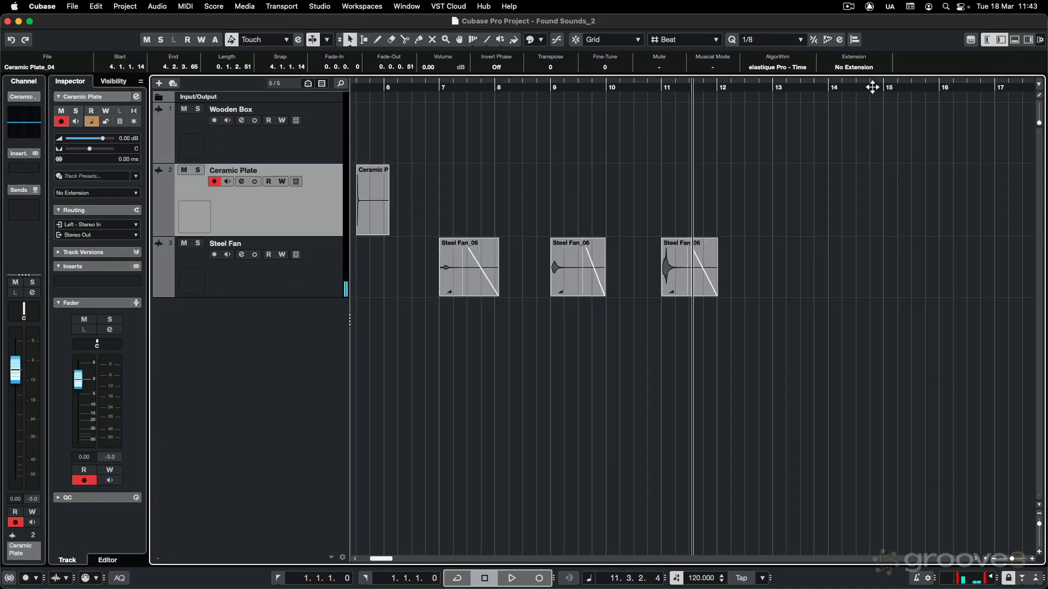
{"action": "key", "text": "g"}
{"action": "key", "text": "g"}
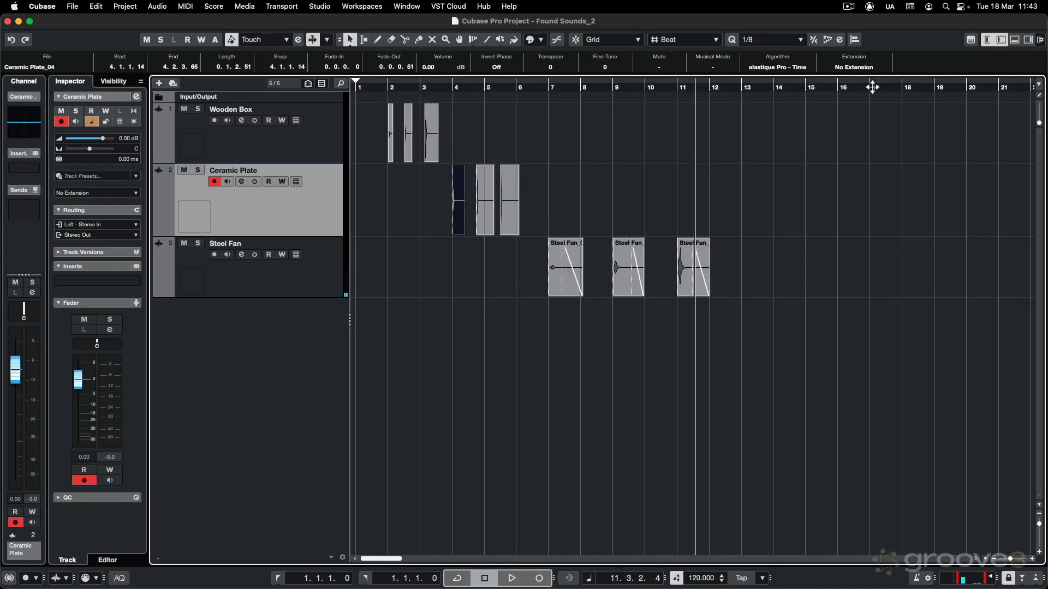
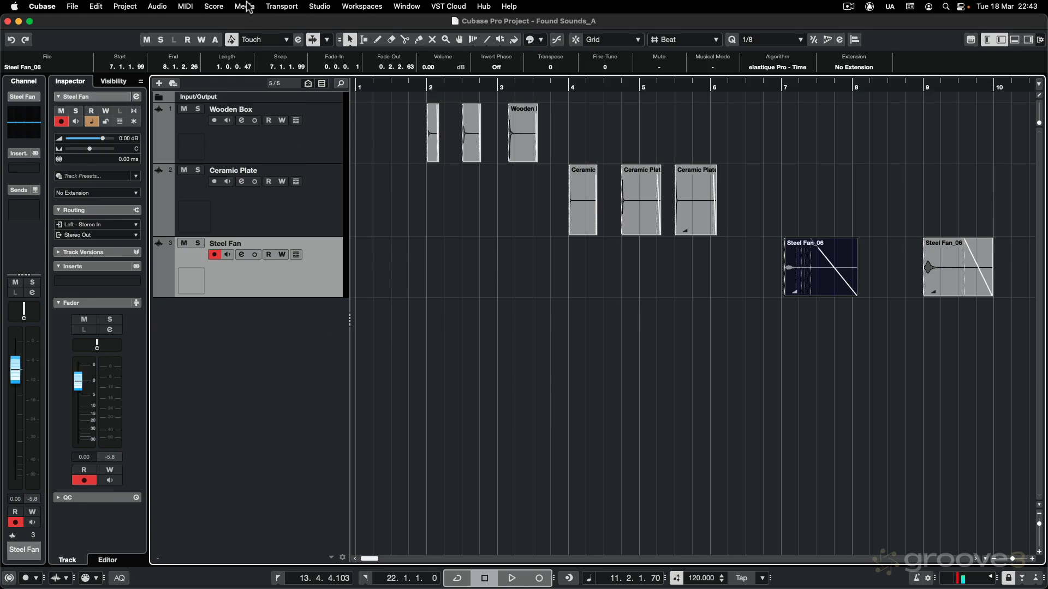
Add a Groove Agent SE instrument track named FOUND INST and open its instrument editor.
{"action": "left_click", "coordinate": [138, 6]}
{"action": "mouse_move", "coordinate": [139, 24]}
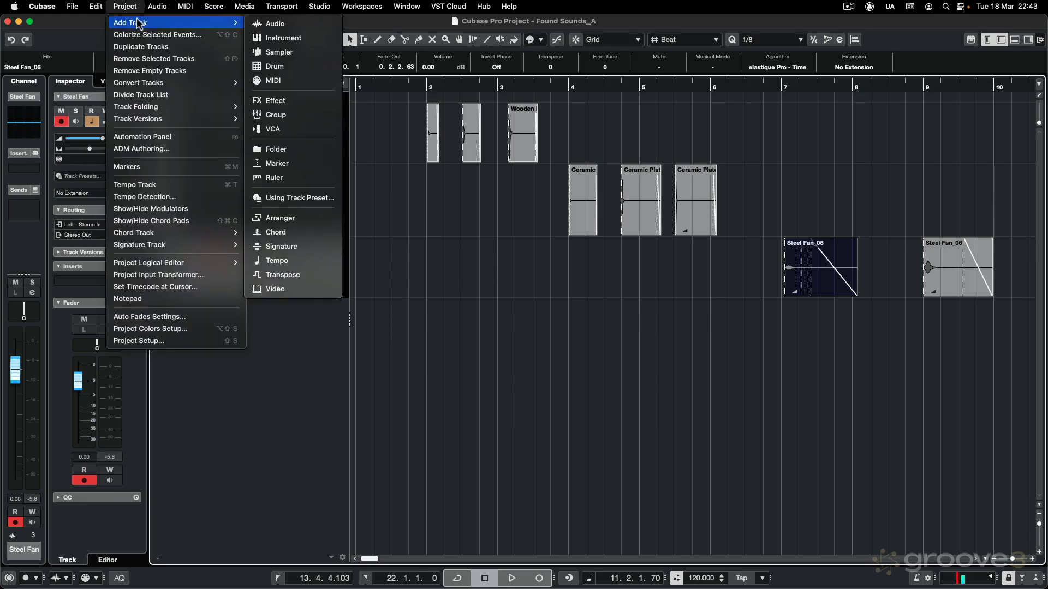
{"action": "left_click", "coordinate": [294, 38]}
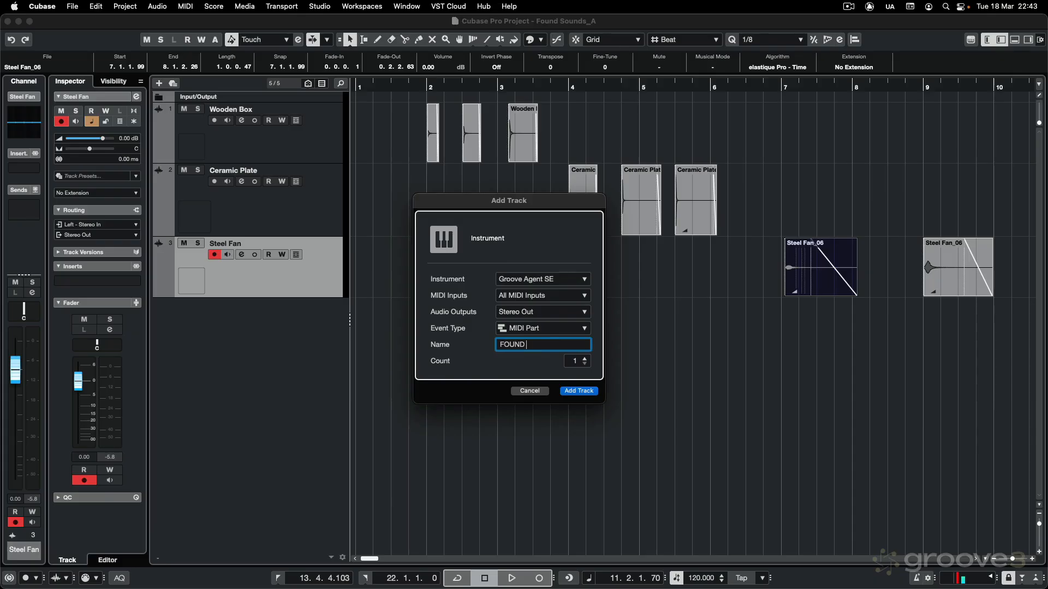
{"action": "left_click", "coordinate": [580, 390]}
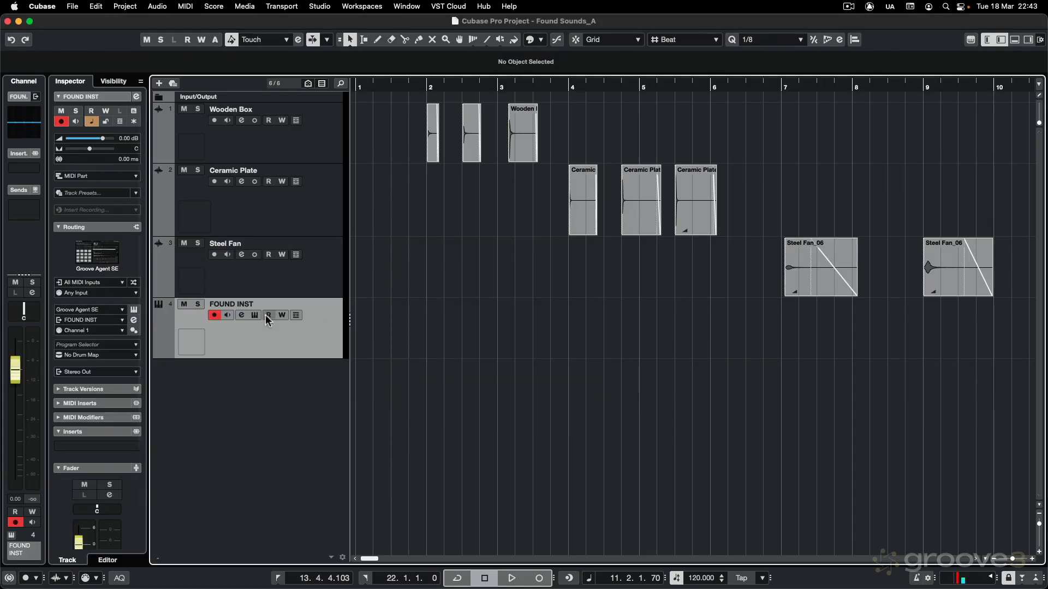
{"action": "left_click", "coordinate": [253, 315]}
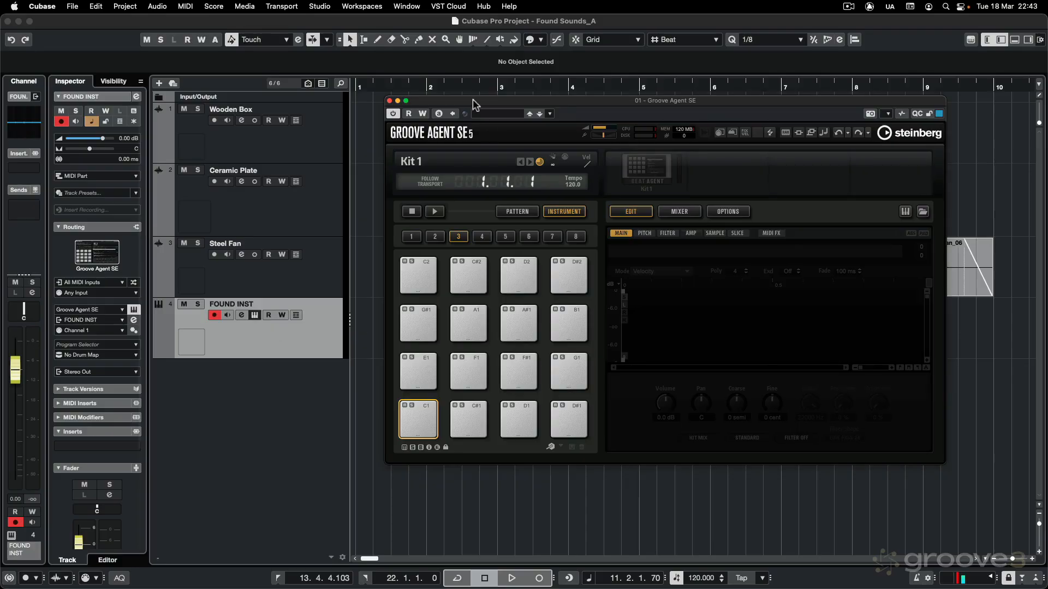
Load the three Wooden Box slices onto the C1 pad of Groove Agent SE as stacked velocity layers.
{"action": "left_click_drag", "start_coordinate": [474, 103], "coordinate": [539, 203]}
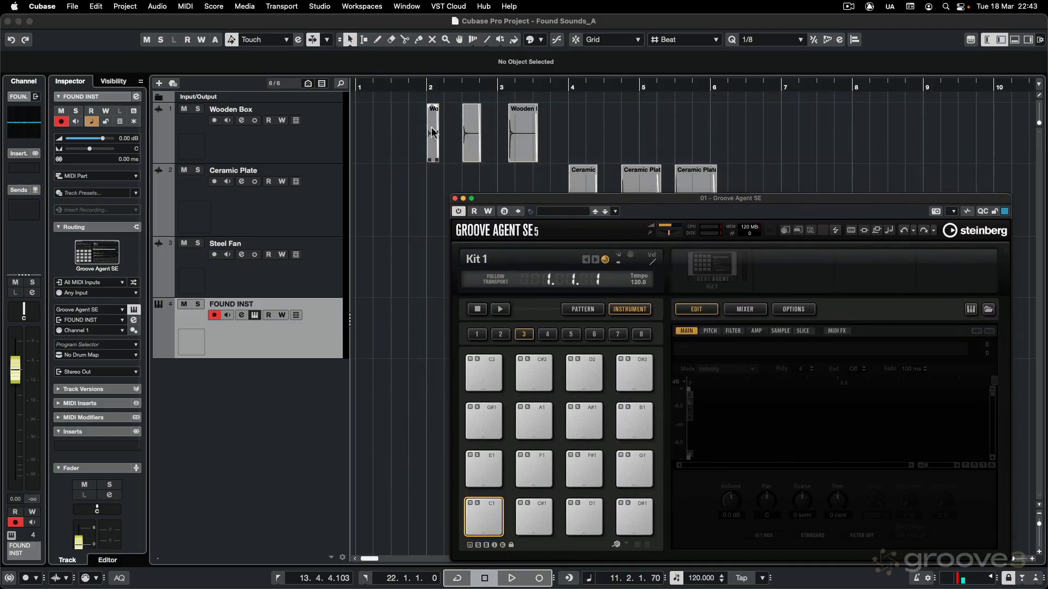
{"action": "left_click_drag", "start_coordinate": [431, 122], "coordinate": [483, 521]}
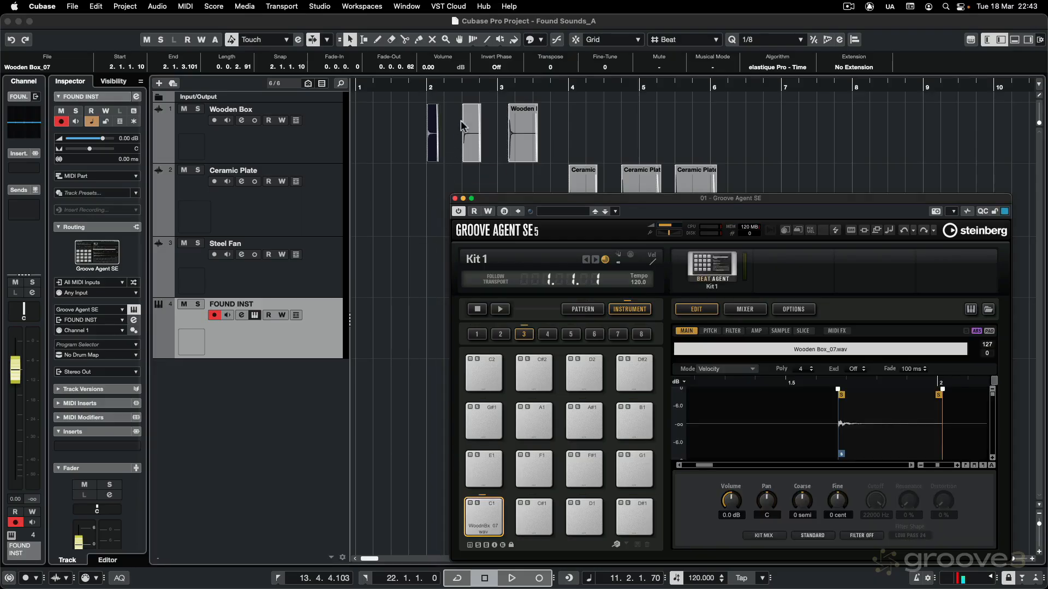
{"action": "left_click_drag", "start_coordinate": [462, 125], "coordinate": [485, 510]}
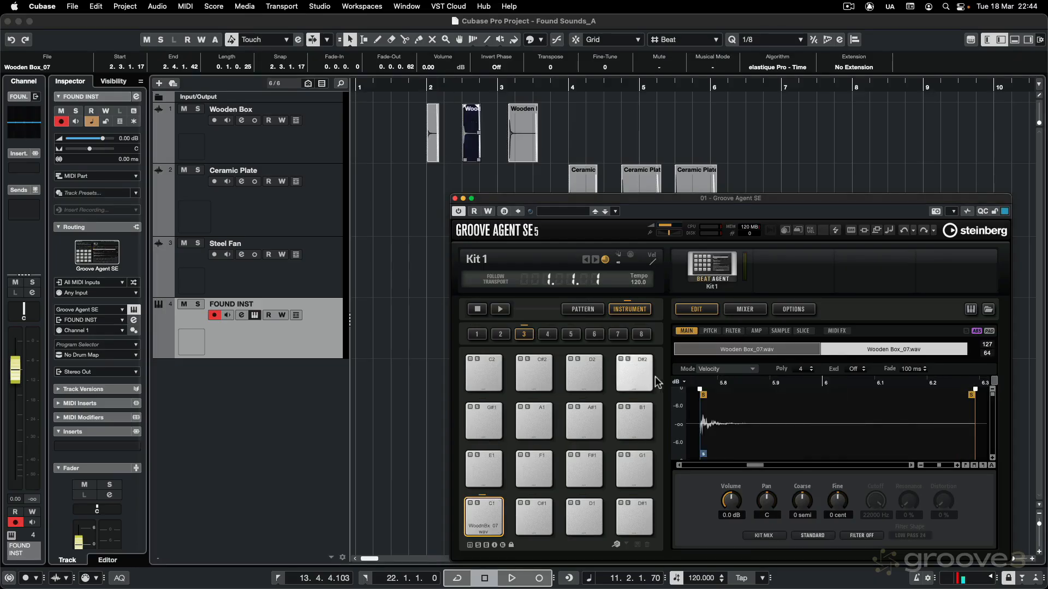
{"action": "left_click_drag", "start_coordinate": [528, 131], "coordinate": [490, 508]}
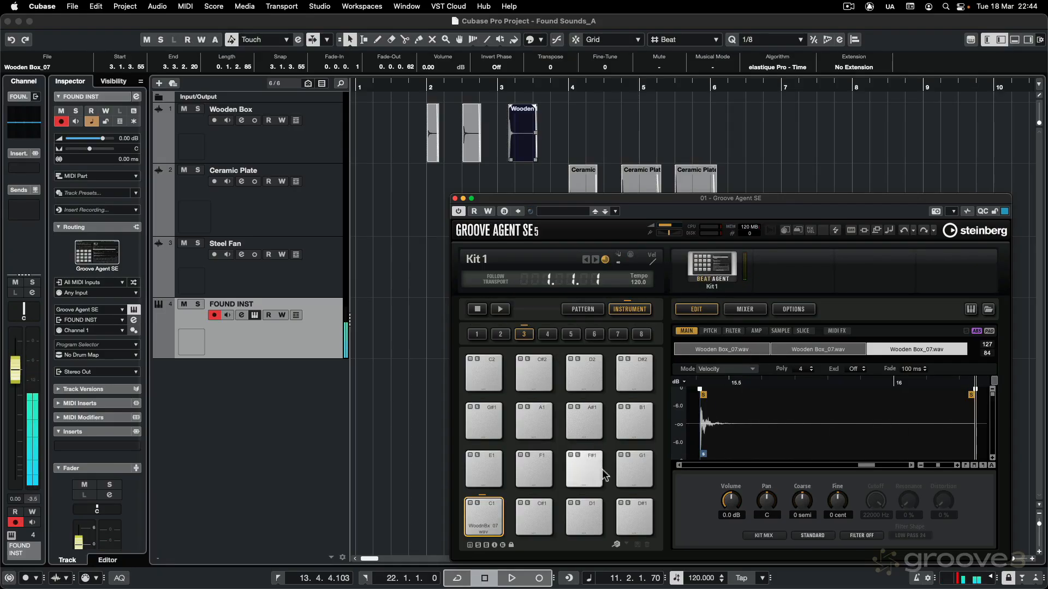
Load the three Ceramic Plate slices onto the D1 pad as velocity layers and audition the pad.
{"action": "left_click", "coordinate": [574, 182]}
{"action": "left_click_drag", "start_coordinate": [567, 526], "coordinate": [588, 507]}
{"action": "left_click_drag", "start_coordinate": [633, 185], "coordinate": [586, 516]}
{"action": "left_click_drag", "start_coordinate": [688, 177], "coordinate": [585, 511]}
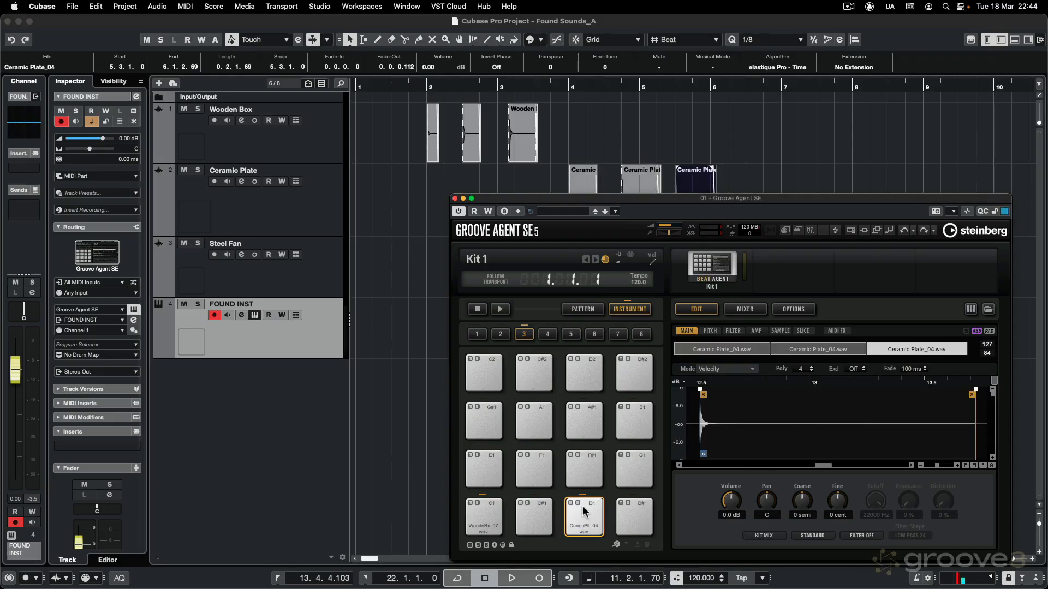
{"action": "left_click", "coordinate": [584, 511]}
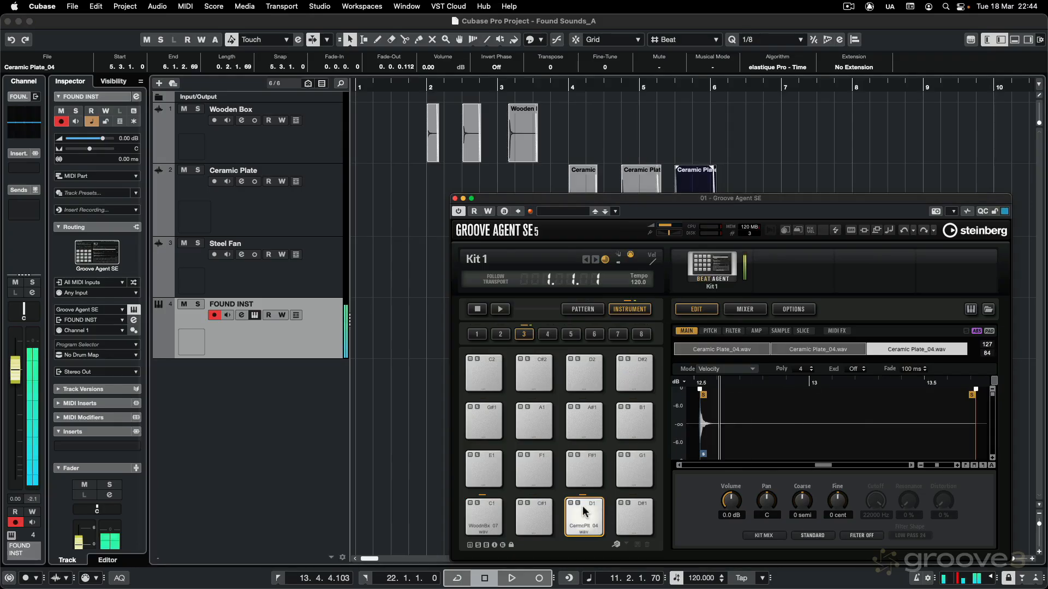
{"action": "left_click", "coordinate": [584, 511]}
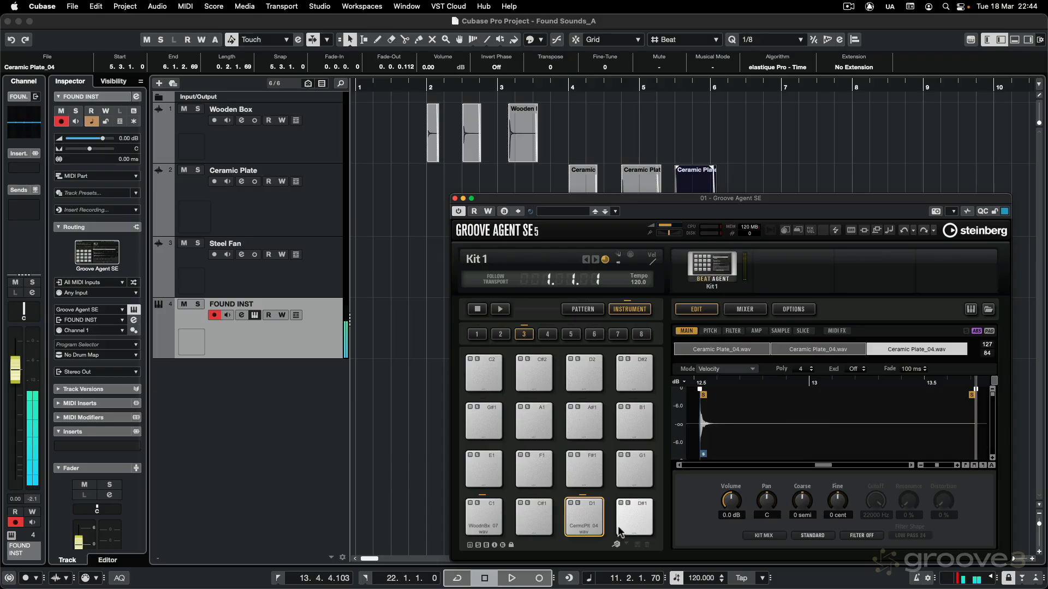
Load the three Steel Fan slices onto the E1 pad as velocity layers, and audition the Ceramic Plate pad.
{"action": "left_click_drag", "start_coordinate": [571, 199], "coordinate": [275, 188]}
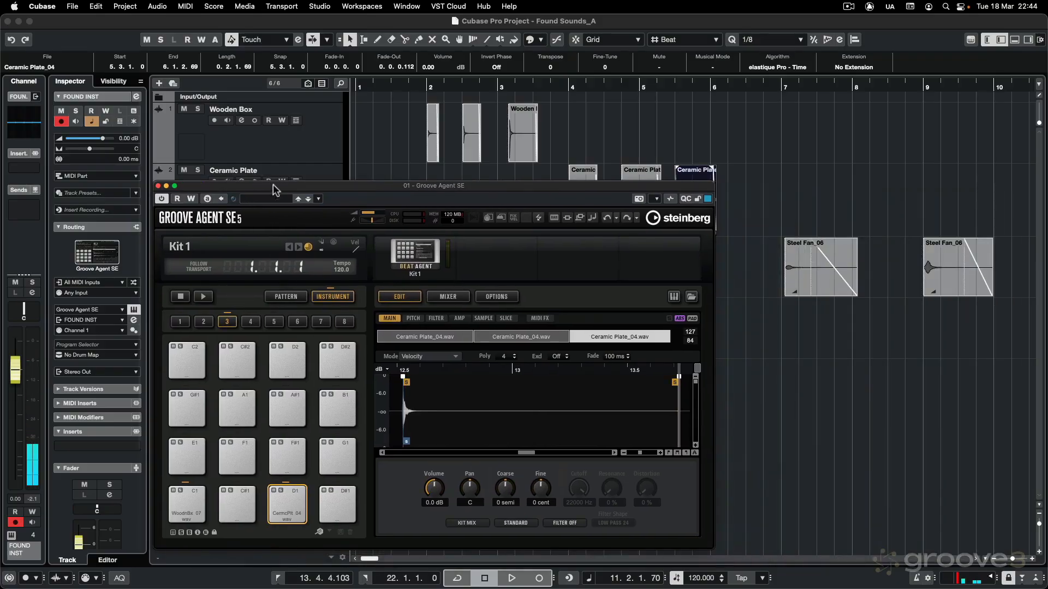
{"action": "scroll", "coordinate": [794, 463], "scroll_direction": "right", "scroll_amount": 2}
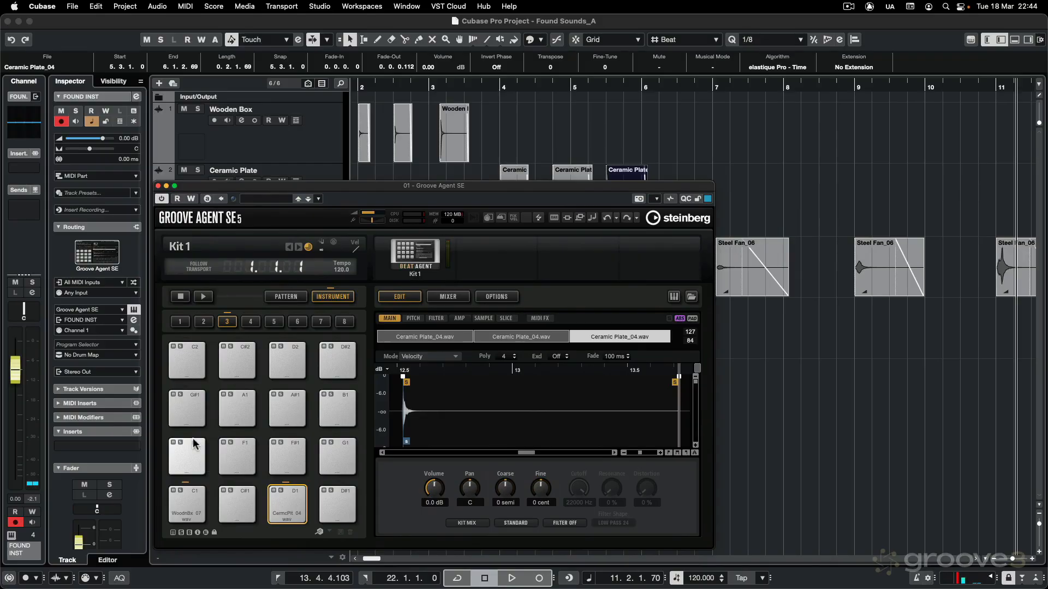
{"action": "left_click_drag", "start_coordinate": [738, 270], "coordinate": [187, 456]}
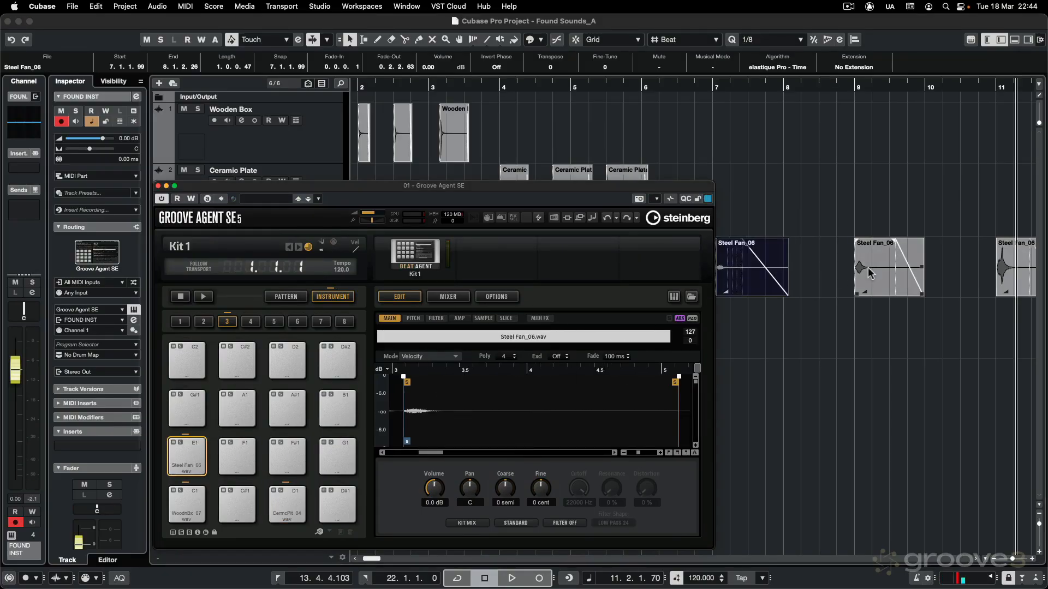
{"action": "left_click_drag", "start_coordinate": [867, 267], "coordinate": [187, 449]}
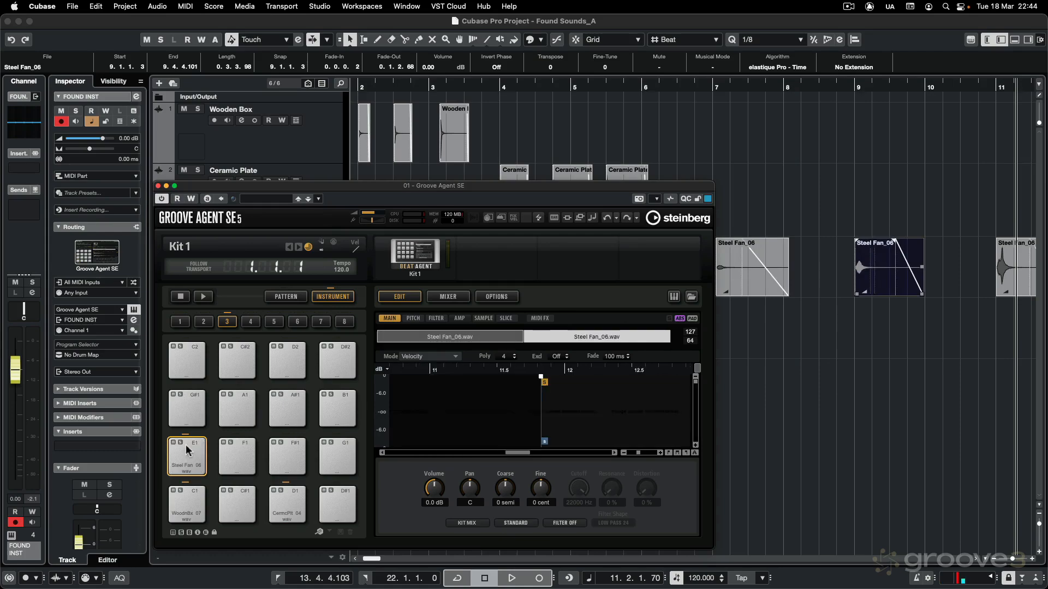
{"action": "left_click_drag", "start_coordinate": [1009, 267], "coordinate": [189, 453]}
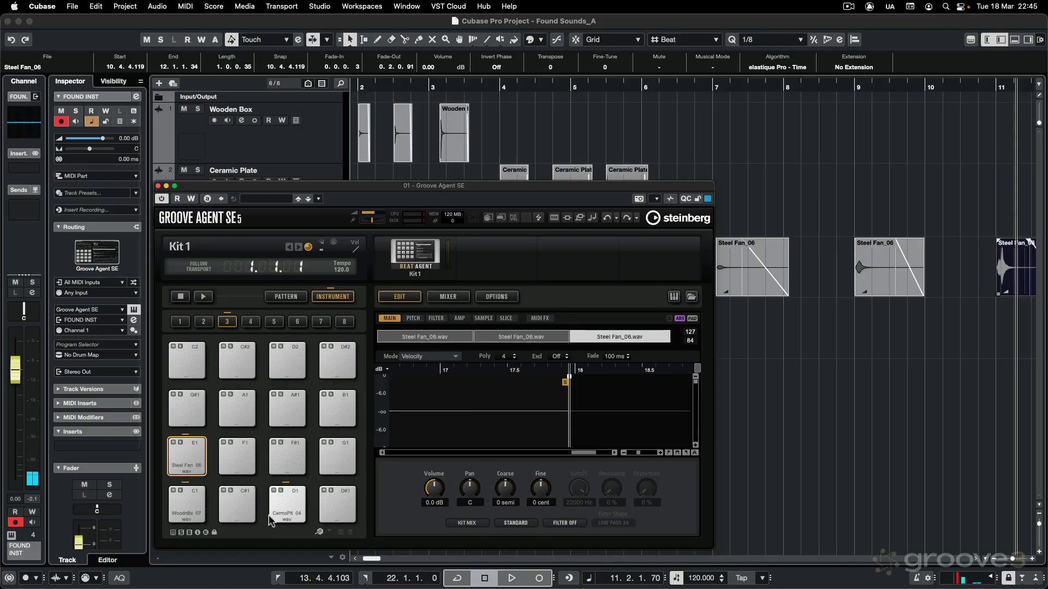
{"action": "left_click", "coordinate": [296, 507]}
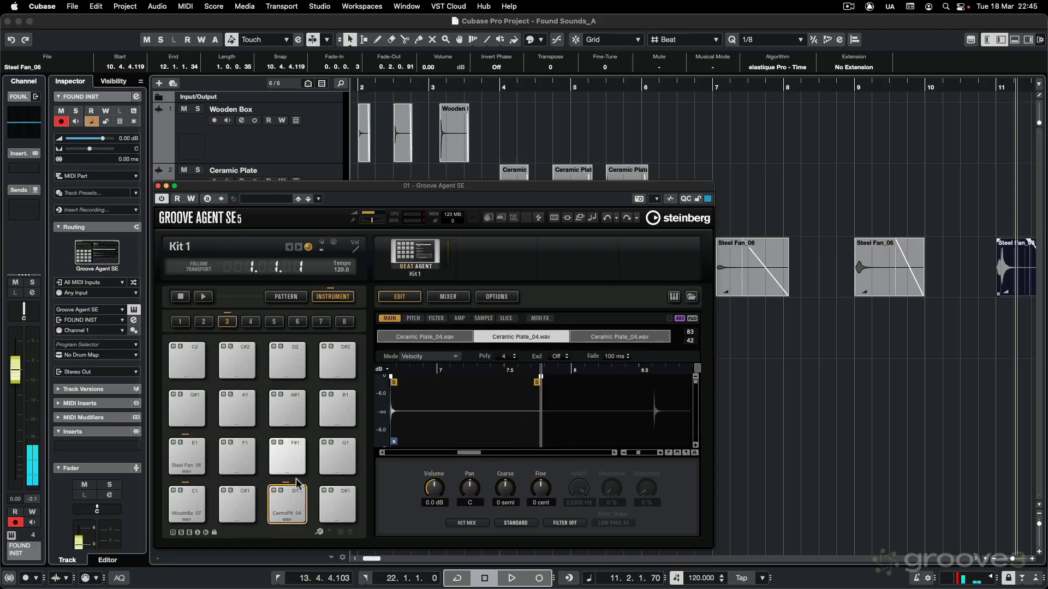
Set the Ceramic Plate pad's coarse tuning to -3 semitones.
{"action": "left_click", "coordinate": [413, 318]}
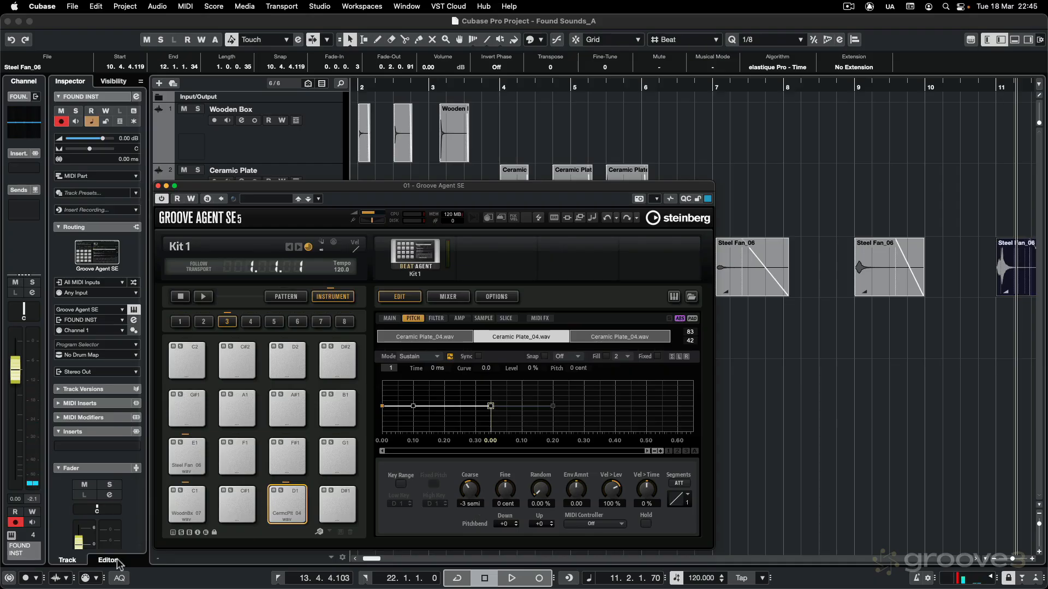
Assign the Wooden Box pad to Out 2, the Ceramic Plate pad to Out 3 and the Steel Fan pad to Out 4.
{"action": "right_click", "coordinate": [183, 510]}
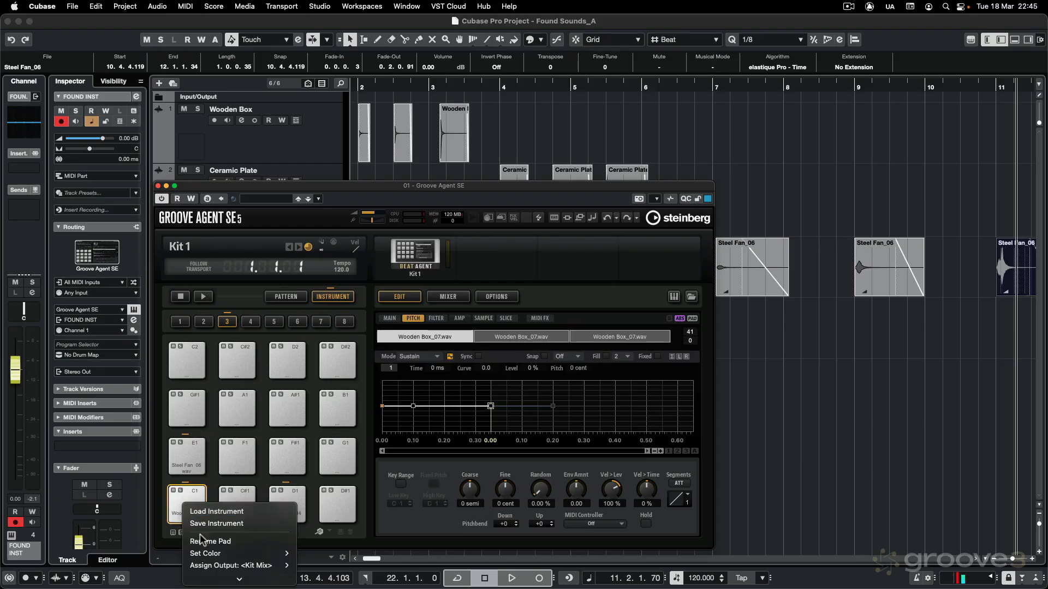
{"action": "mouse_move", "coordinate": [208, 567]}
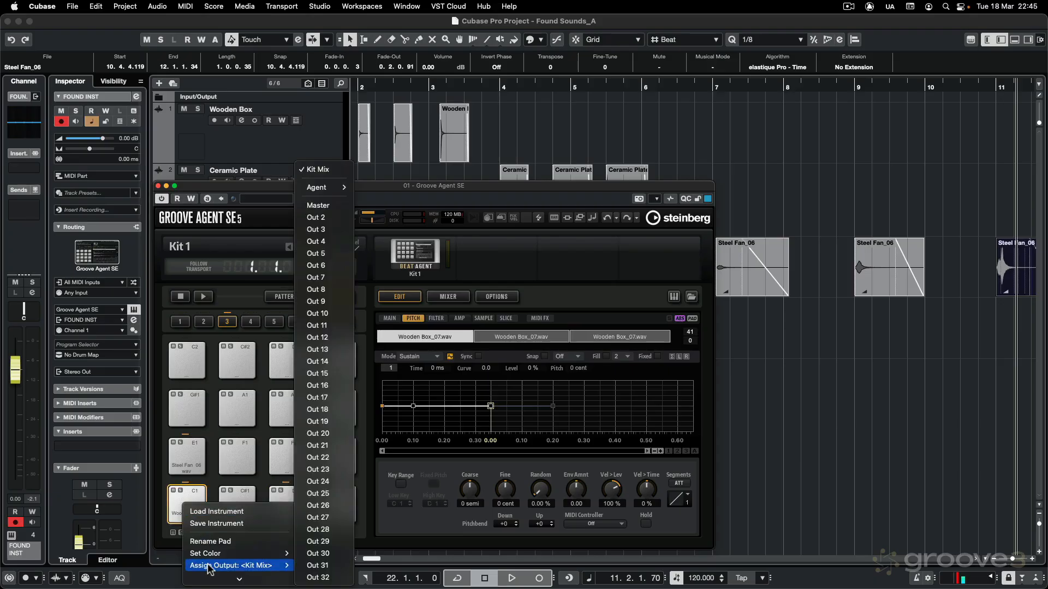
{"action": "left_click", "coordinate": [324, 219]}
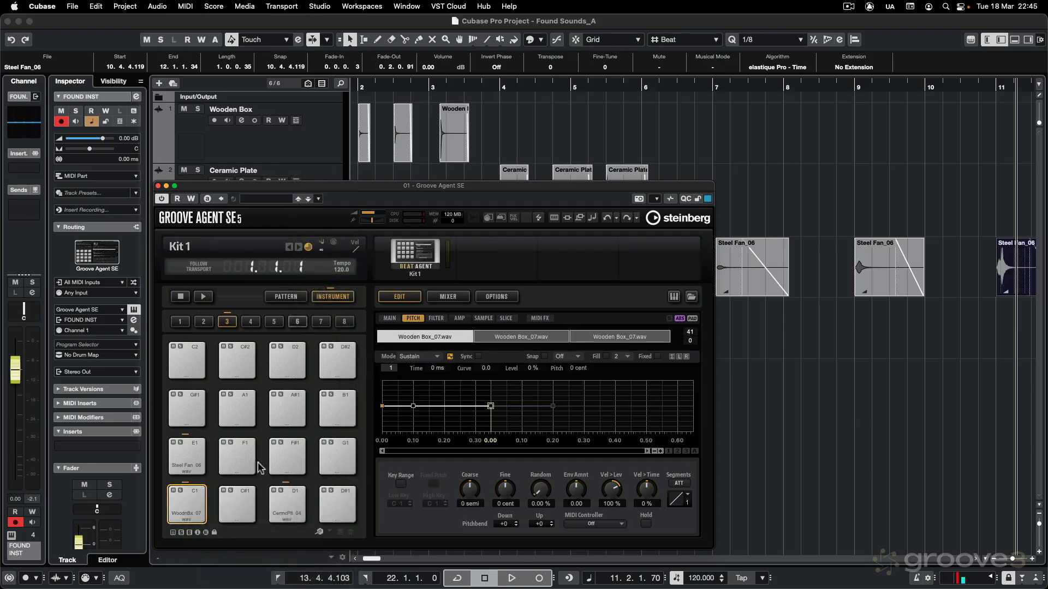
{"action": "right_click", "coordinate": [286, 503]}
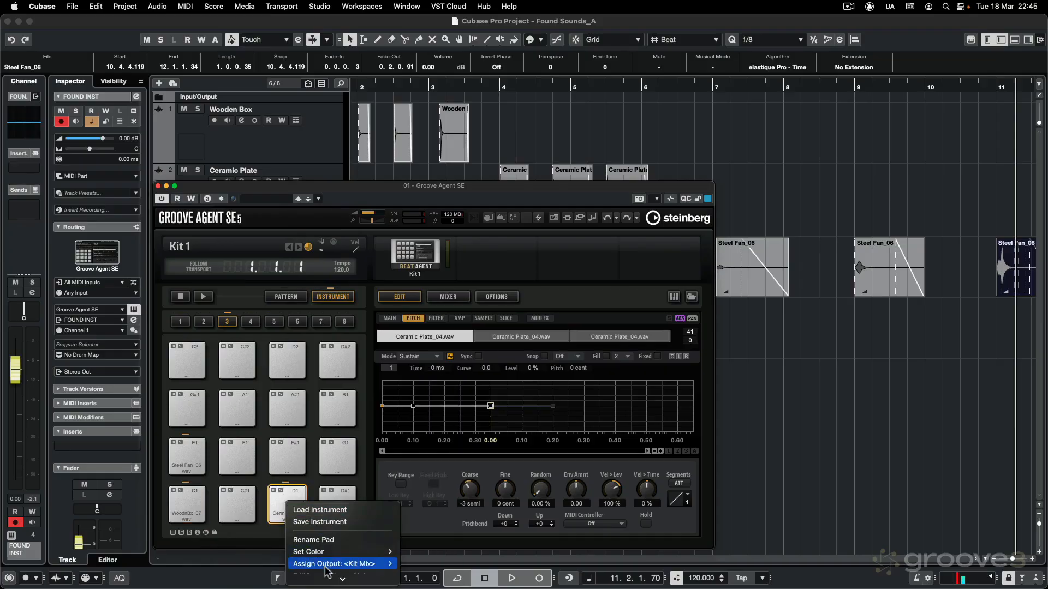
{"action": "mouse_move", "coordinate": [325, 567]}
{"action": "left_click", "coordinate": [422, 229]}
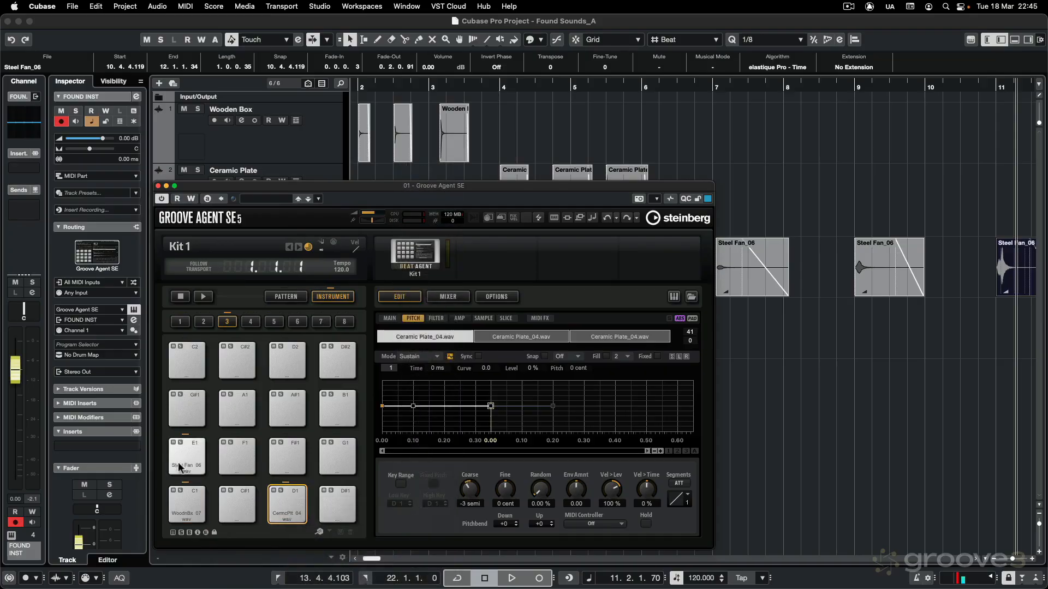
{"action": "right_click", "coordinate": [180, 467]}
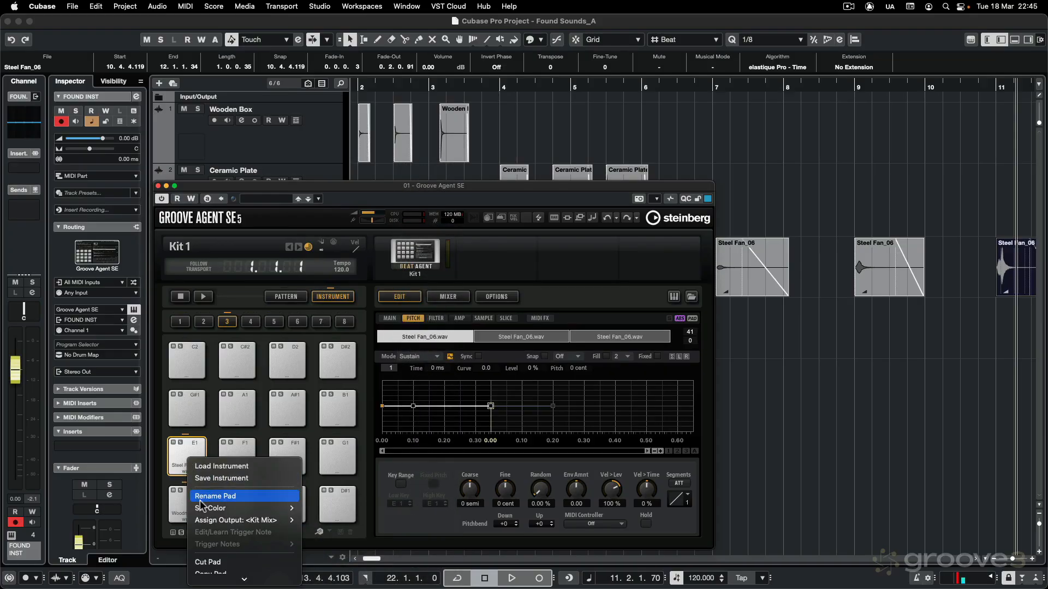
{"action": "mouse_move", "coordinate": [211, 523]}
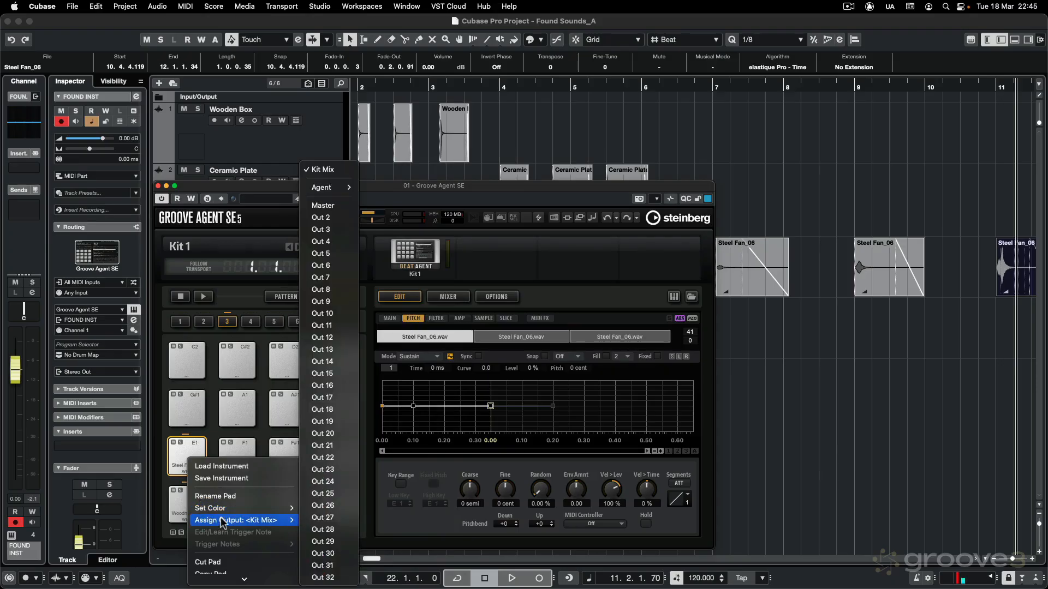
{"action": "left_click", "coordinate": [322, 241]}
Close the instrument editor, open the MixConsole and audition the three pads through their separate output channels.
{"action": "left_click", "coordinate": [158, 186]}
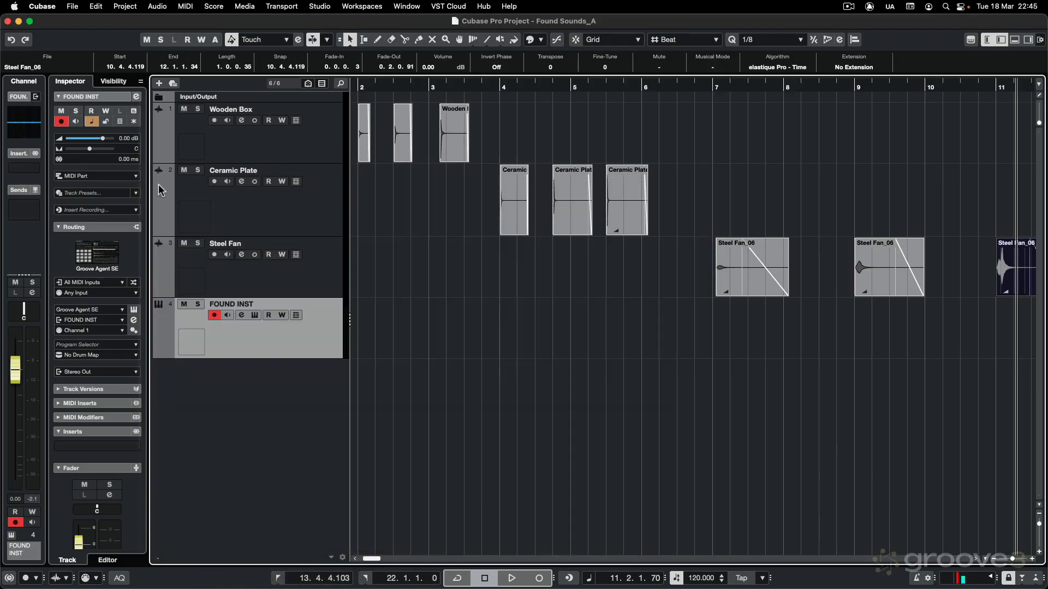
{"action": "key", "text": "F3"}
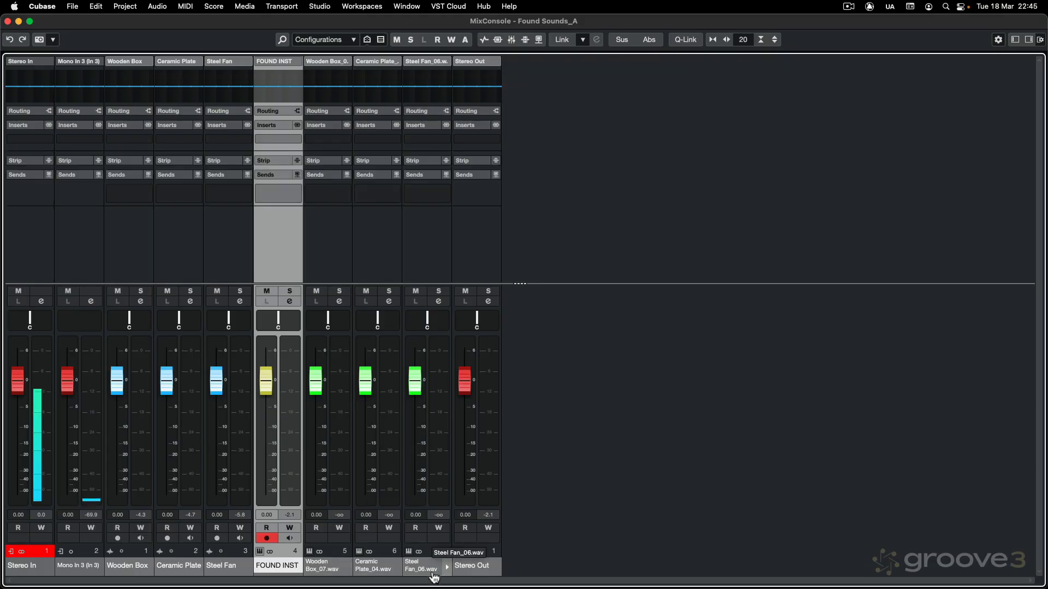
{"action": "key", "text": "space"}
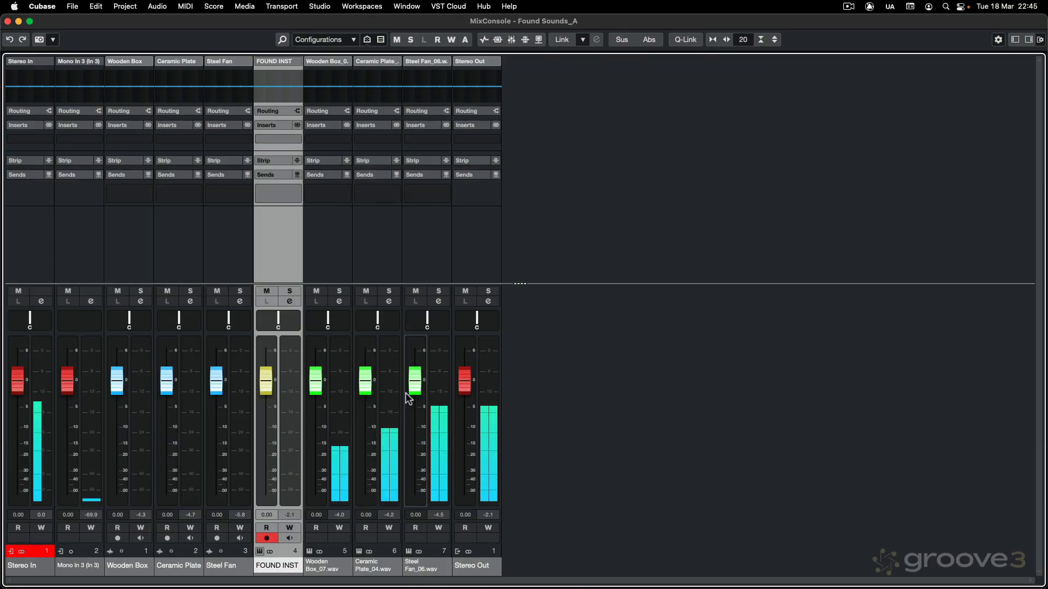
Lower the faders of the three pad output channels together to -6.26 dB using a temporary Q-Link.
{"action": "left_click", "coordinate": [350, 374]}
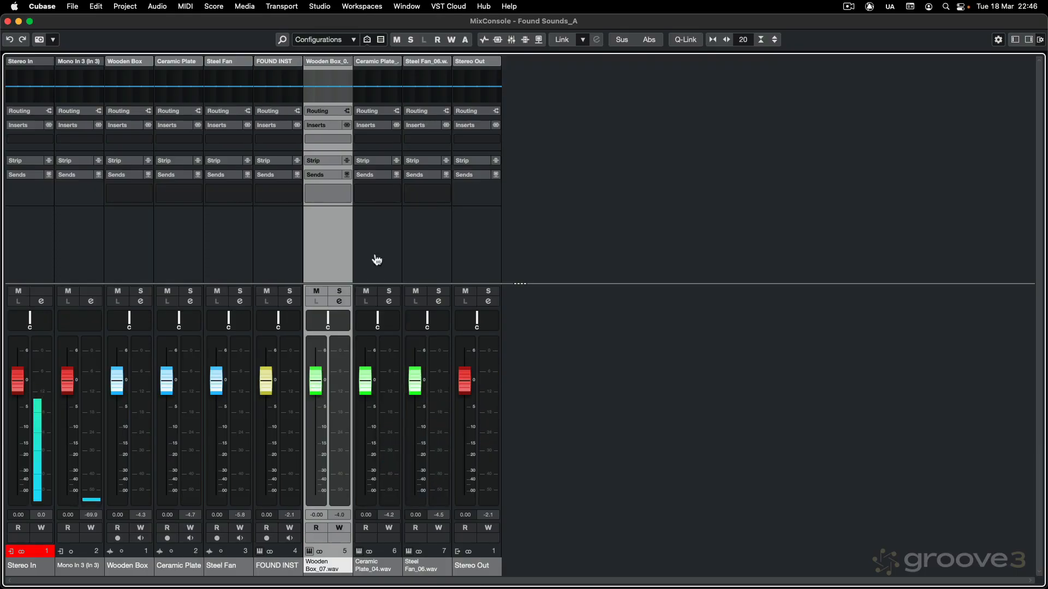
{"action": "left_click", "coordinate": [387, 235], "text": "super"}
{"action": "left_click", "coordinate": [426, 234], "text": "super"}
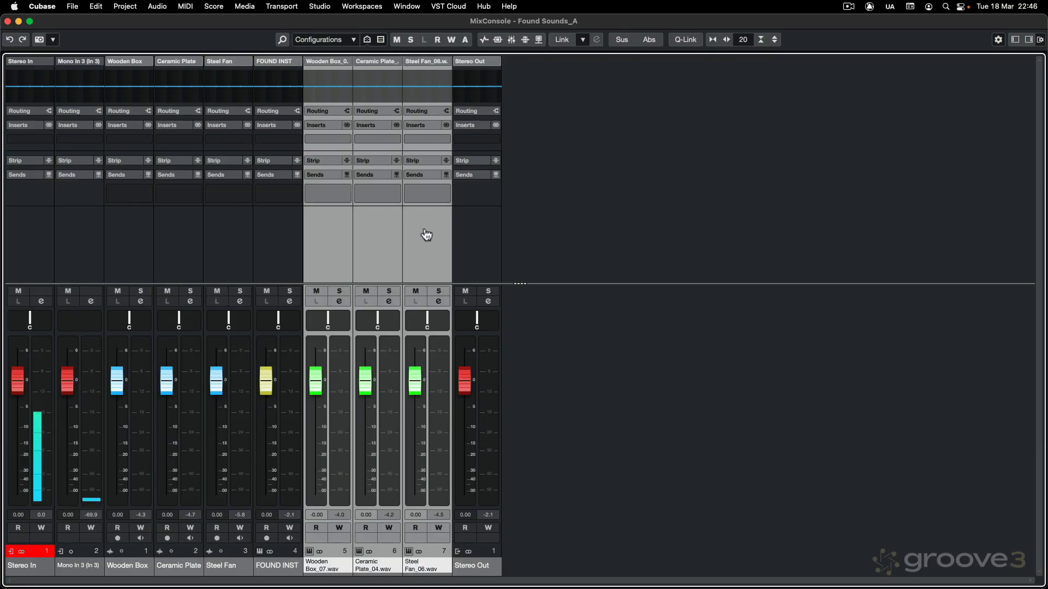
{"action": "left_click", "coordinate": [684, 39]}
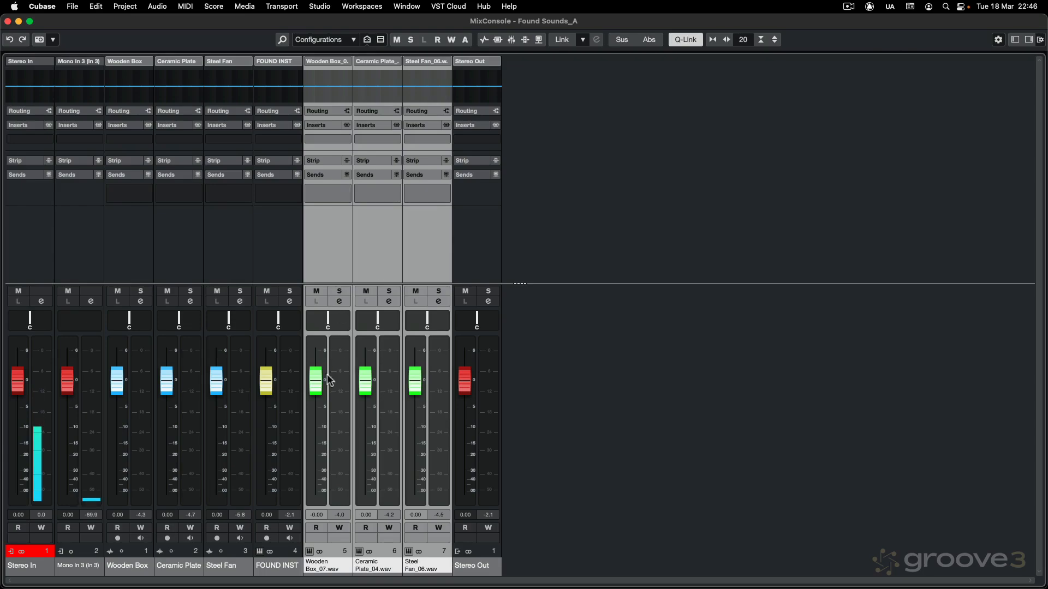
{"action": "left_click_drag", "start_coordinate": [316, 381], "coordinate": [315, 419]}
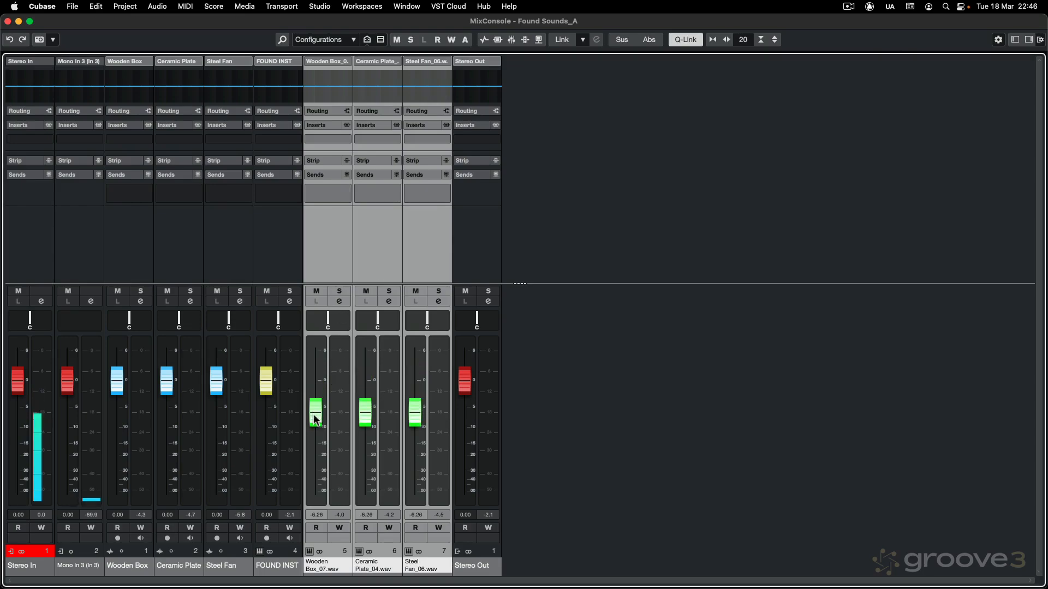
{"action": "left_click", "coordinate": [686, 40]}
{"action": "left_click", "coordinate": [529, 180]}
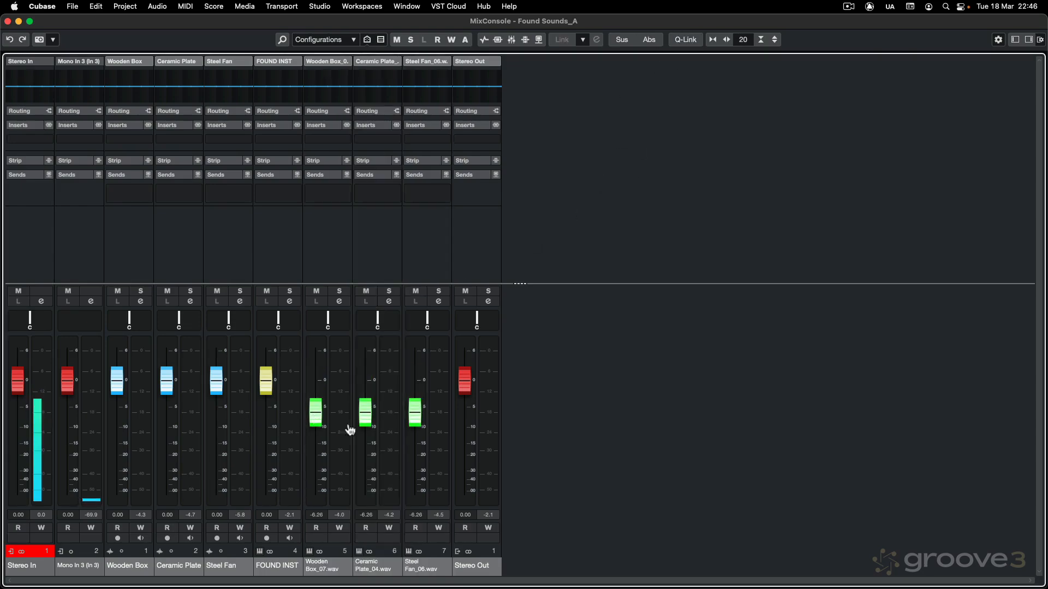
Pan the Ceramic Plate output channel to L44 and the Steel Fan output channel to R51.
{"action": "left_click", "coordinate": [365, 415]}
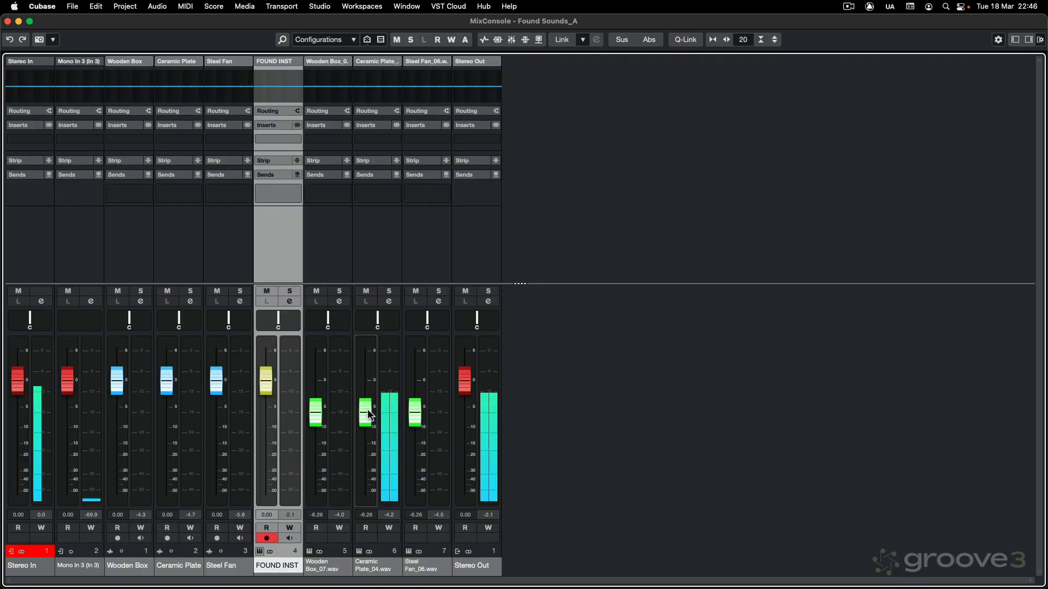
{"action": "left_click_drag", "start_coordinate": [379, 321], "coordinate": [433, 321]}
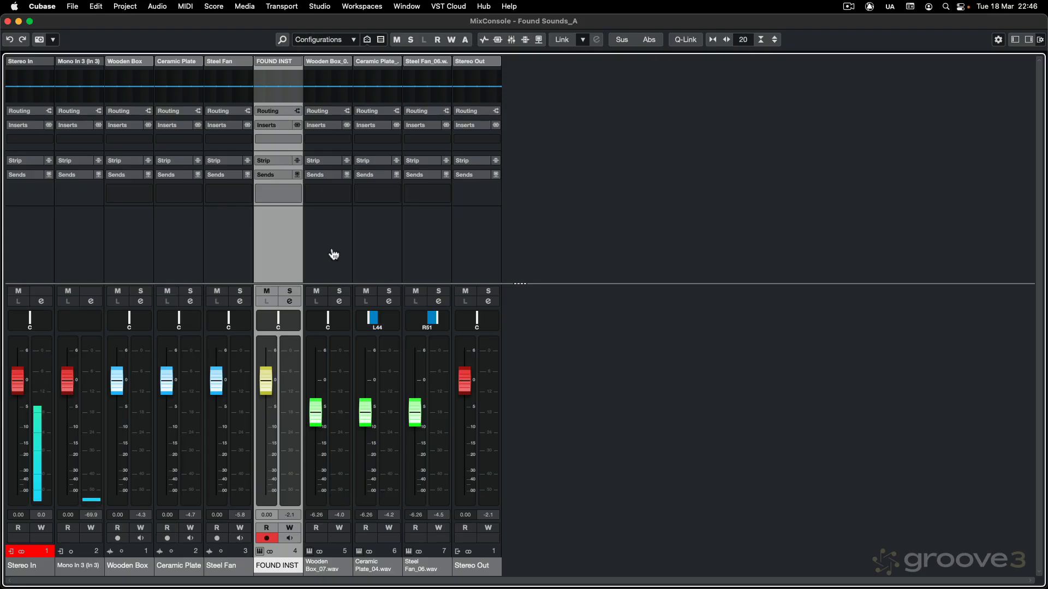
Insert StudioEQ in the first insert slot of the Wooden Box output channel.
{"action": "left_click", "coordinate": [345, 143]}
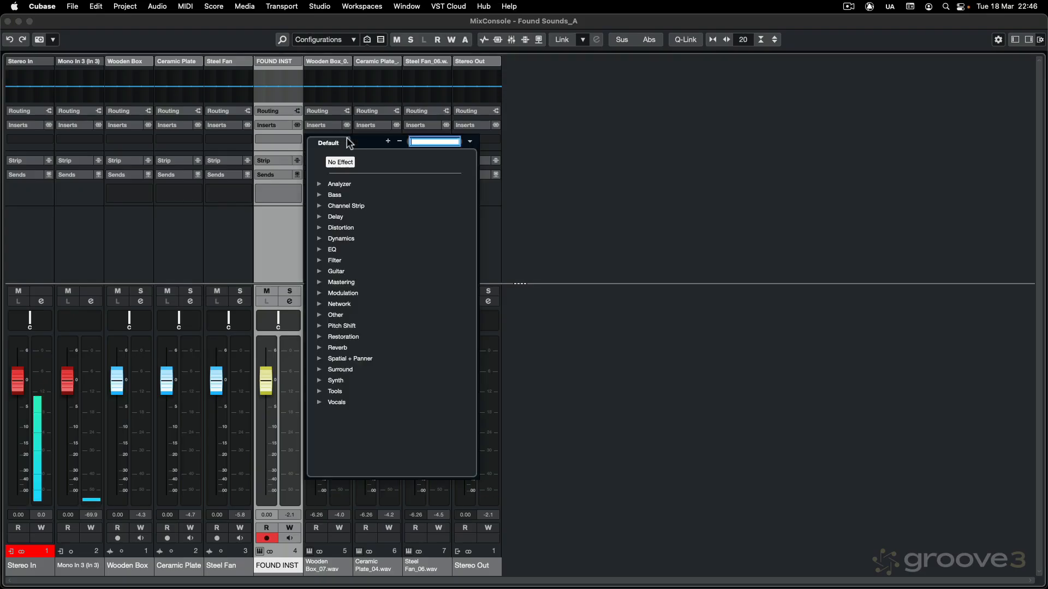
{"action": "type", "text": "studio eq"}
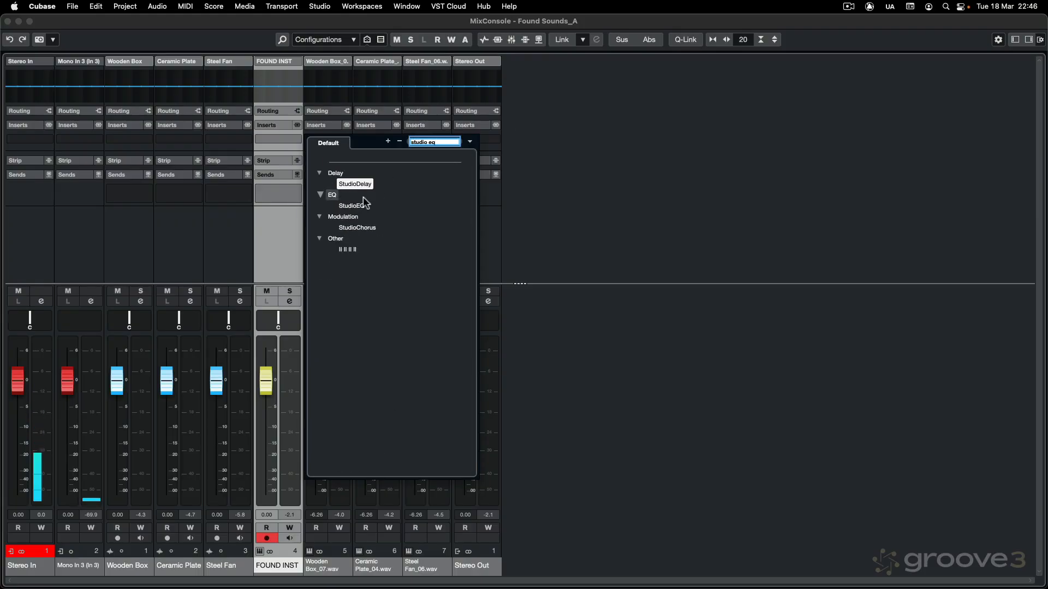
{"action": "left_click", "coordinate": [357, 206]}
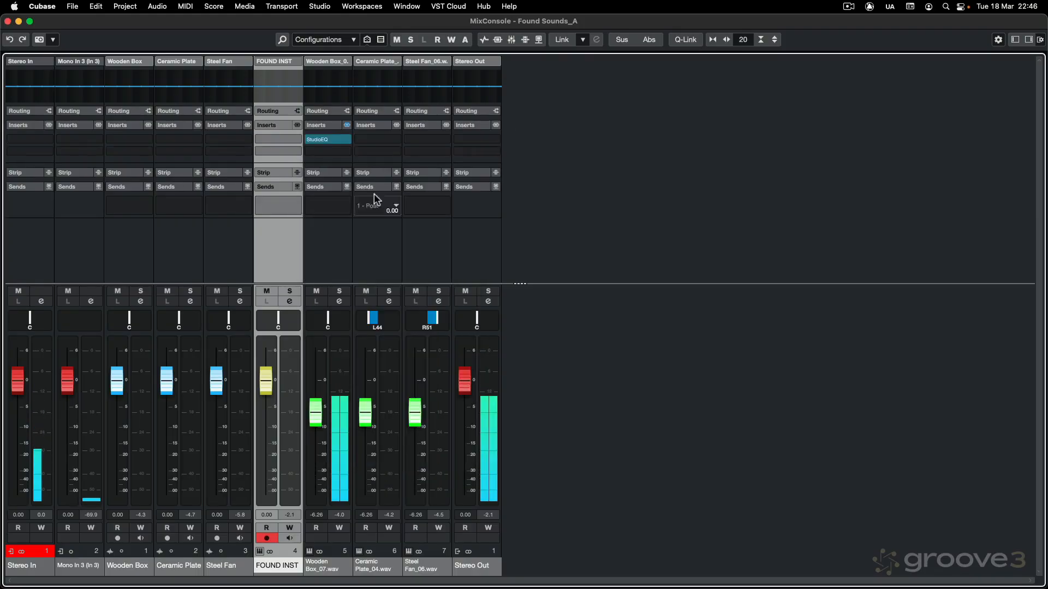
In the Wooden Box channel's StudioEQ, boost band 1 by 20.1 dB at 43 Hz and band 2 by 13.9 dB at 87 Hz.
{"action": "left_click", "coordinate": [320, 140]}
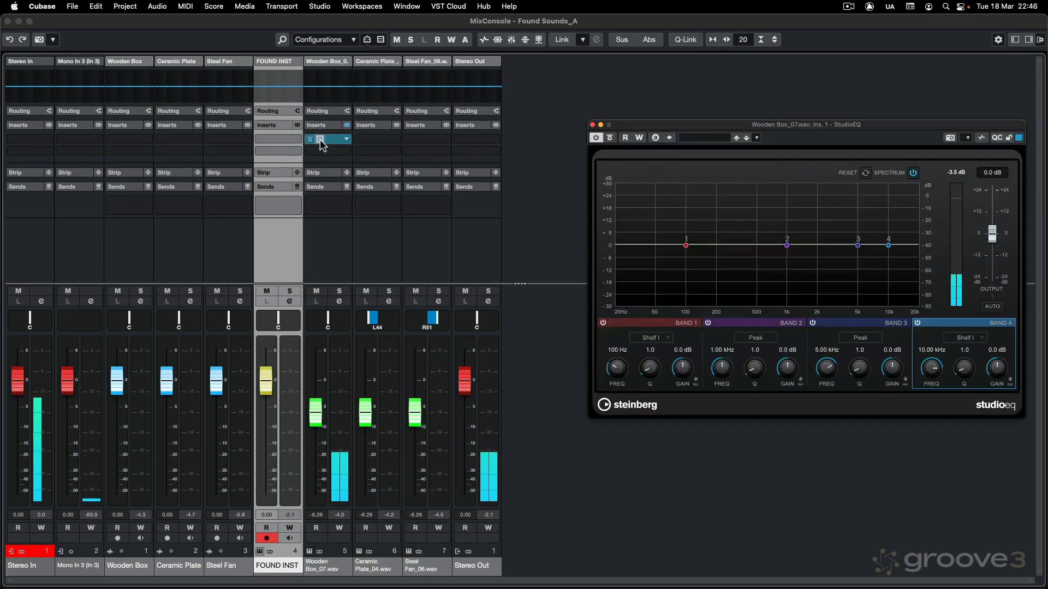
{"action": "left_click_drag", "start_coordinate": [686, 245], "coordinate": [649, 206]}
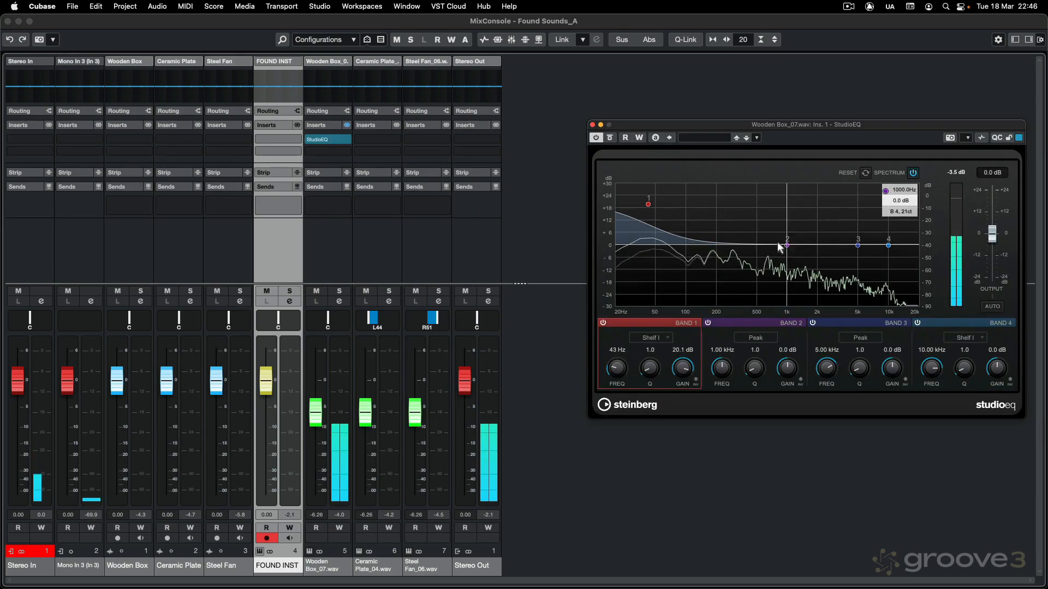
{"action": "left_click_drag", "start_coordinate": [786, 245], "coordinate": [678, 214]}
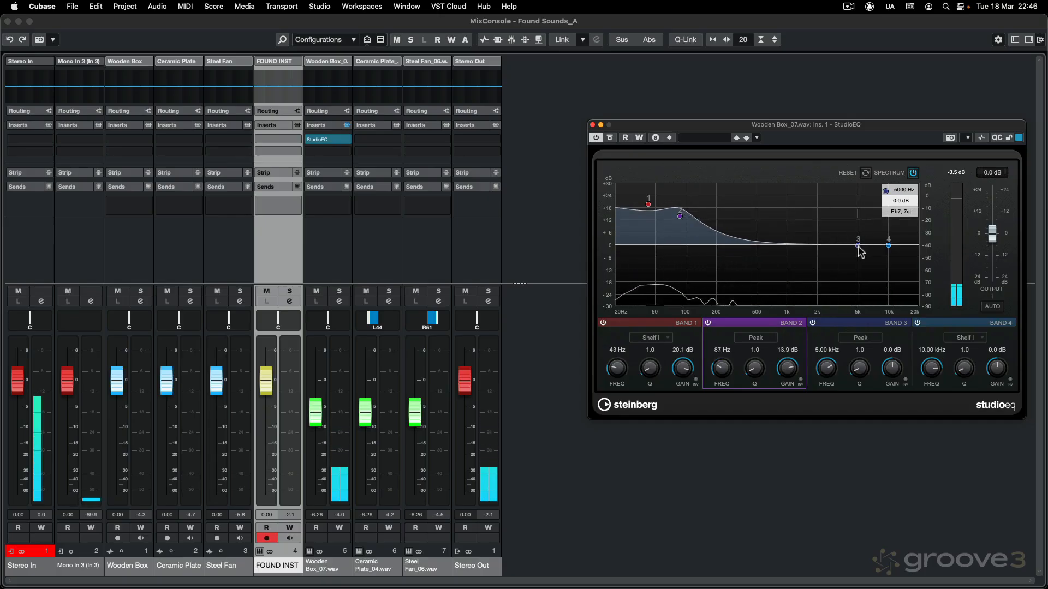
Cut StudioEQ band 3 to -13.9 dB at 362 Hz with a Q of 1.4, and band 4 to -8.8 dB at 9.37 kHz.
{"action": "left_click_drag", "start_coordinate": [858, 246], "coordinate": [742, 269]}
{"action": "scroll", "coordinate": [742, 269], "scroll_direction": "up", "scroll_amount": 5}
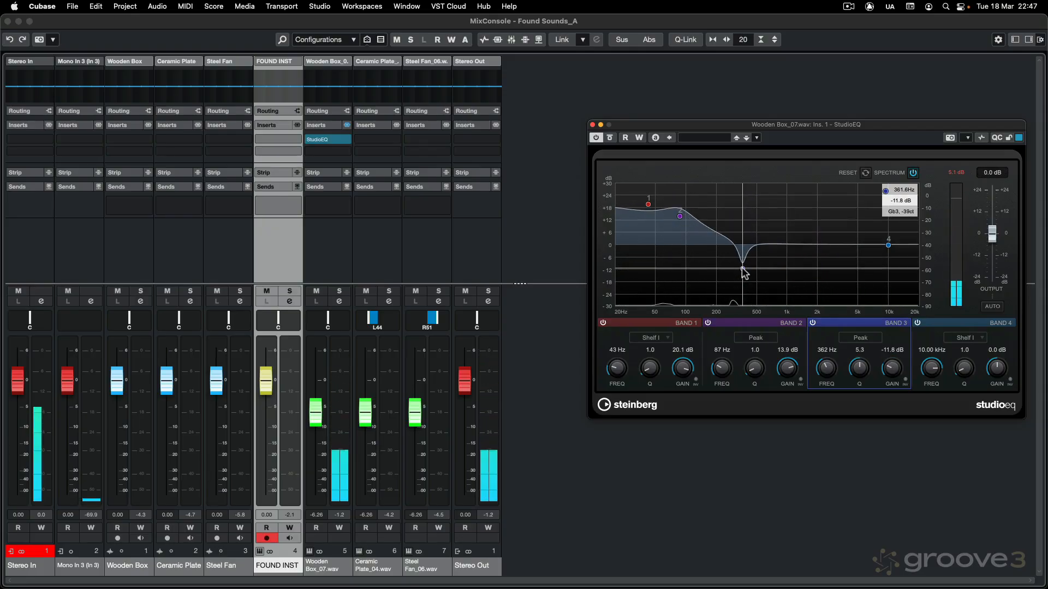
{"action": "scroll", "coordinate": [743, 271], "scroll_direction": "down", "scroll_amount": 3}
{"action": "left_click_drag", "start_coordinate": [743, 272], "coordinate": [744, 276]}
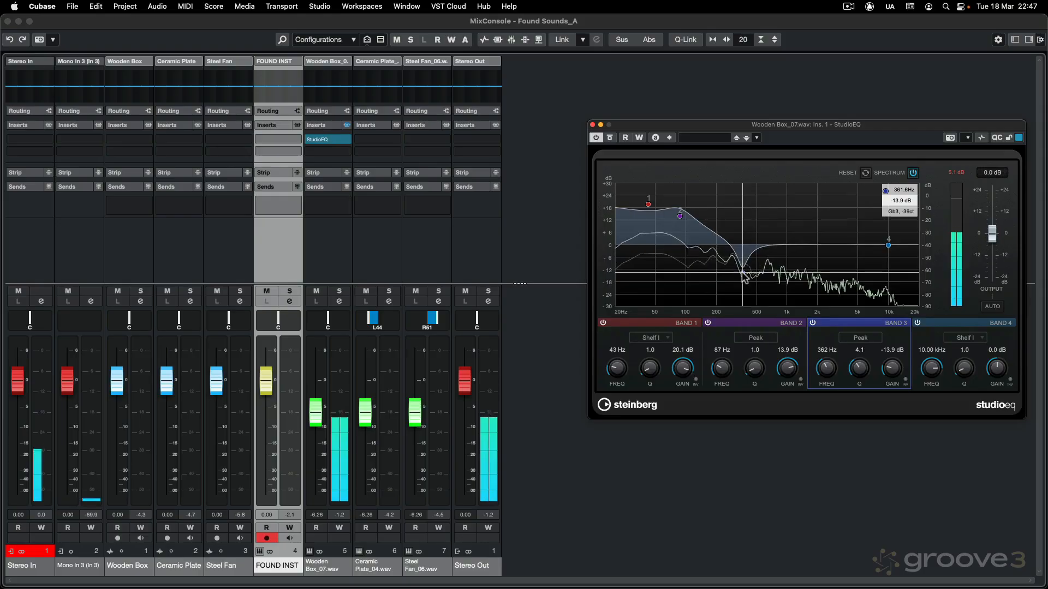
{"action": "scroll", "coordinate": [744, 276], "scroll_direction": "down", "scroll_amount": 6}
{"action": "scroll", "coordinate": [743, 274], "scroll_direction": "up", "scroll_amount": 2}
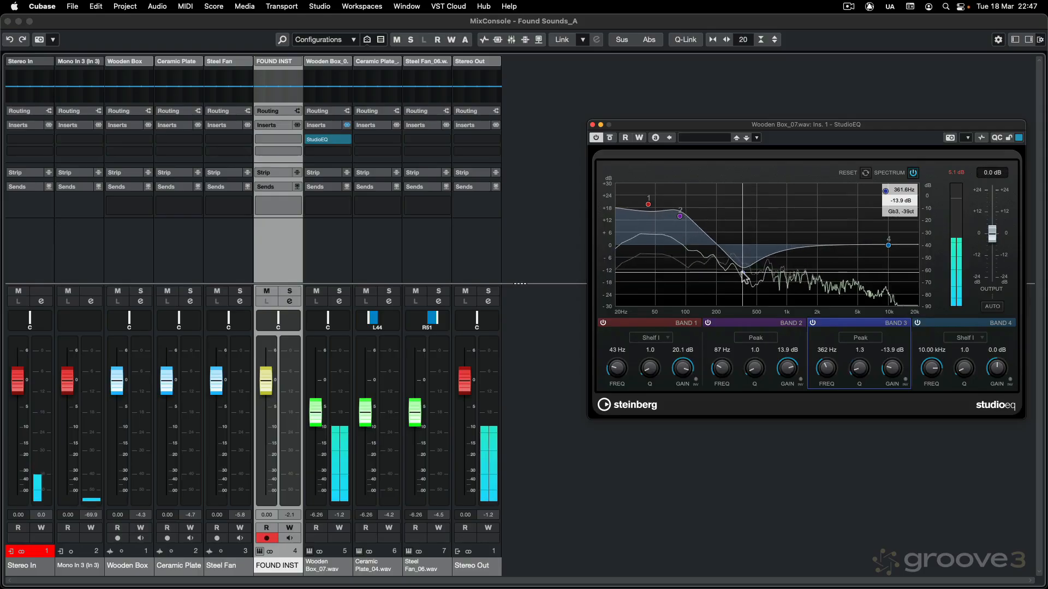
{"action": "left_click_drag", "start_coordinate": [888, 245], "coordinate": [885, 263]}
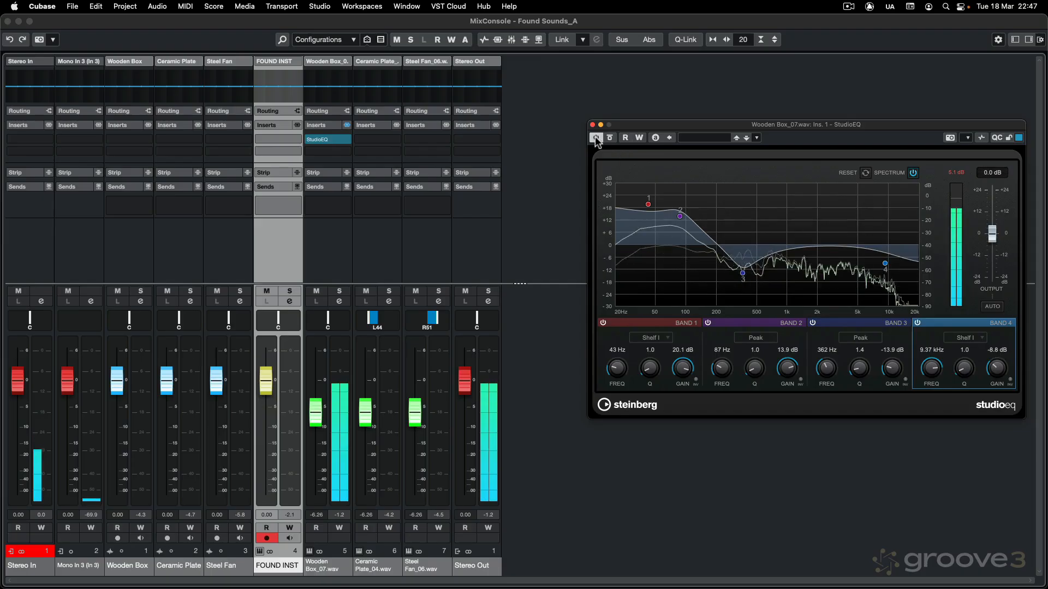
Compare the Wooden Box sound with StudioEQ bypassed and active, and close the EQ's editor.
{"action": "left_click", "coordinate": [595, 137]}
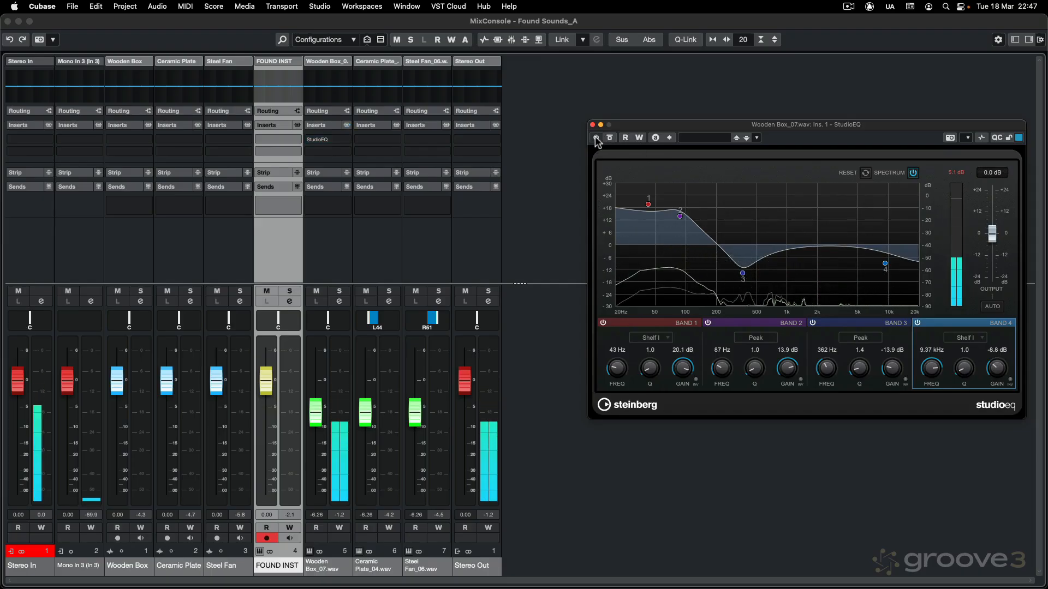
{"action": "left_click", "coordinate": [595, 137]}
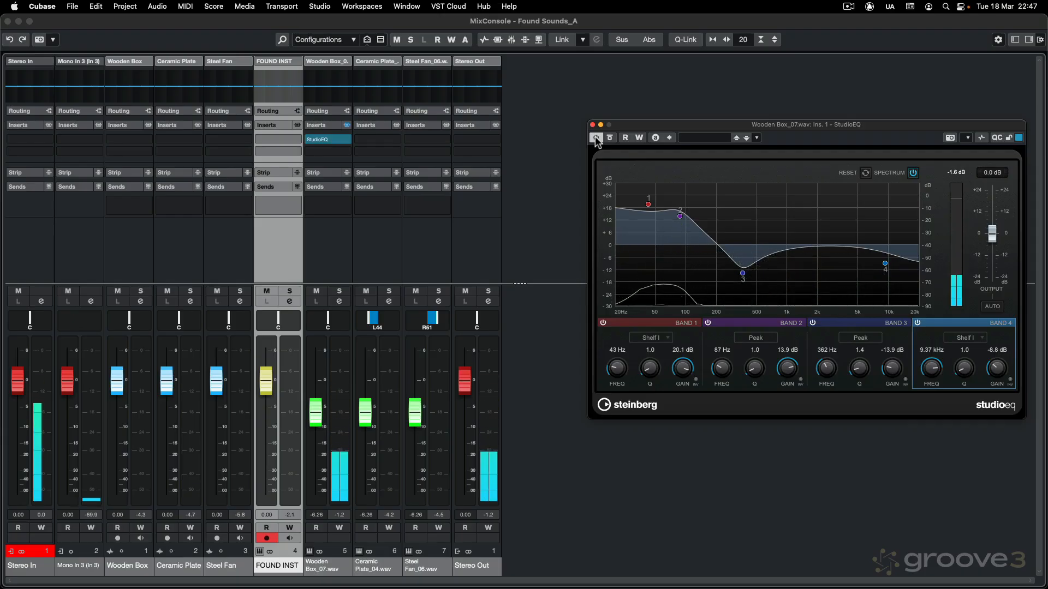
{"action": "left_click", "coordinate": [593, 125]}
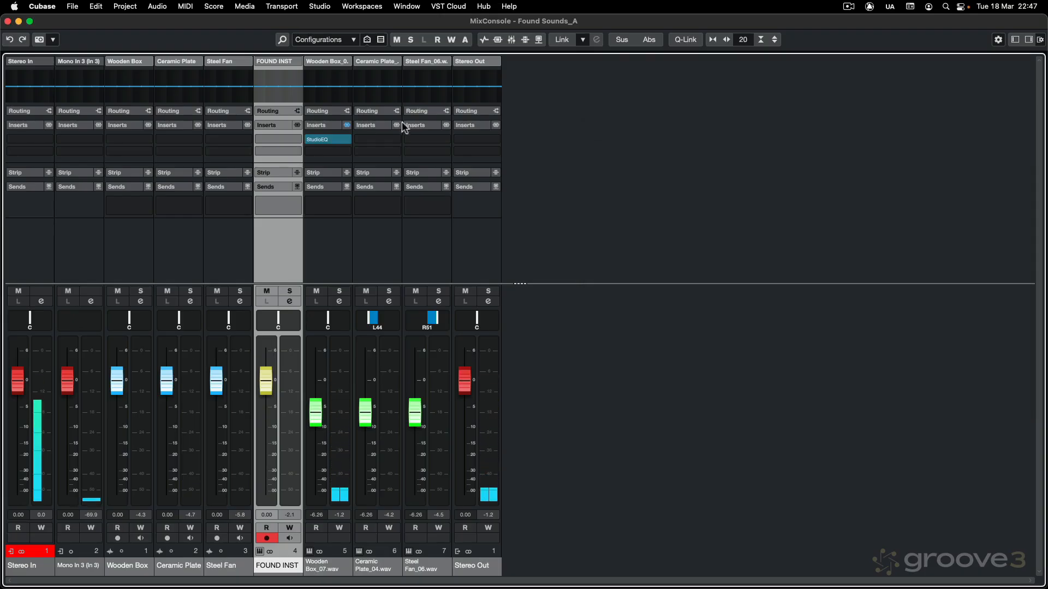
Insert the EQ-P1A equalizer after StudioEQ on the Wooden Box output channel.
{"action": "left_click", "coordinate": [345, 153]}
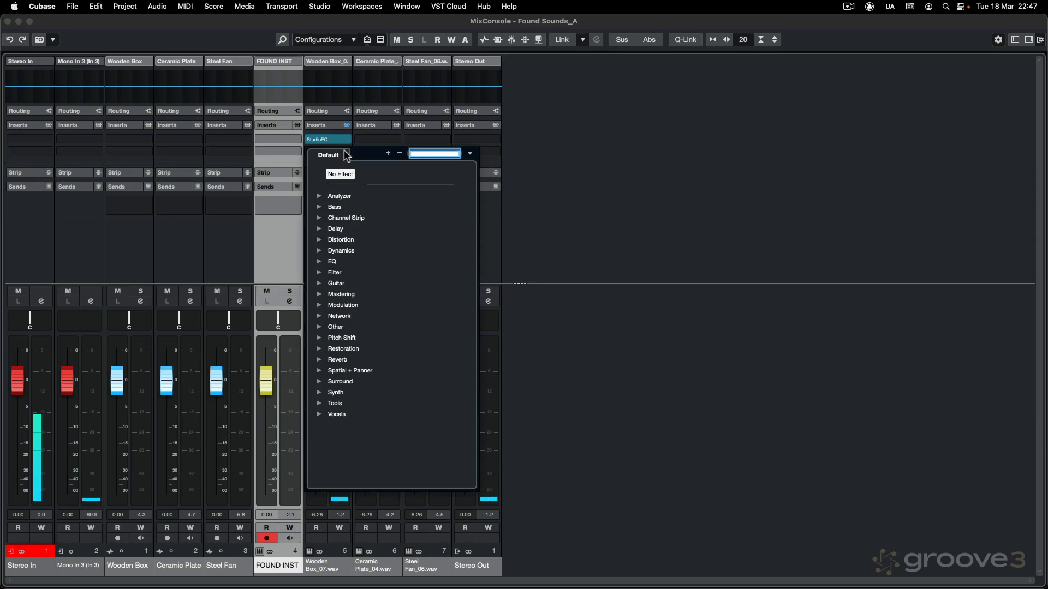
{"action": "type", "text": "e"}
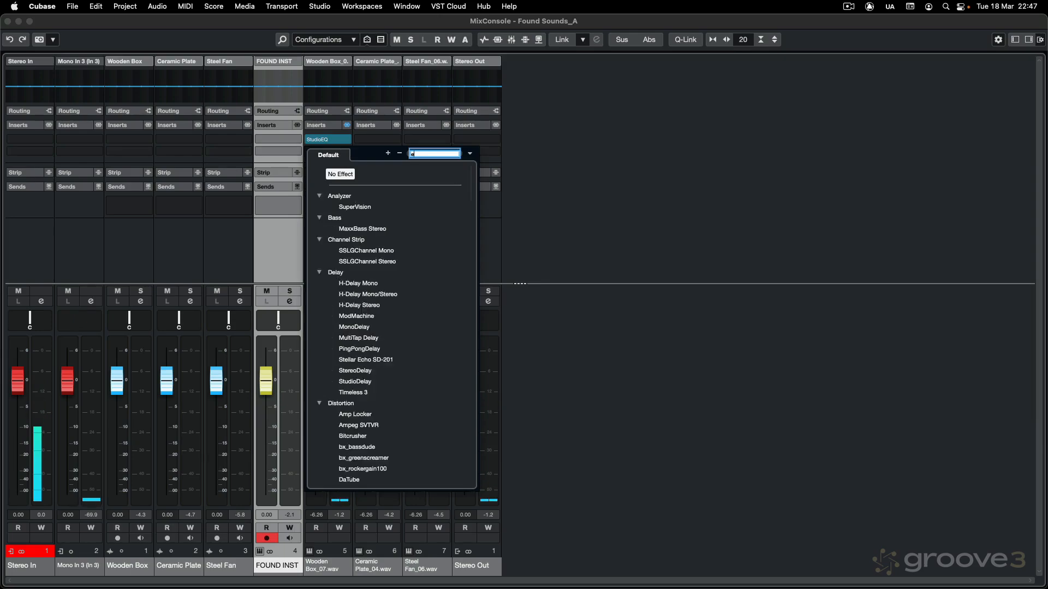
{"action": "type", "text": "q-p"}
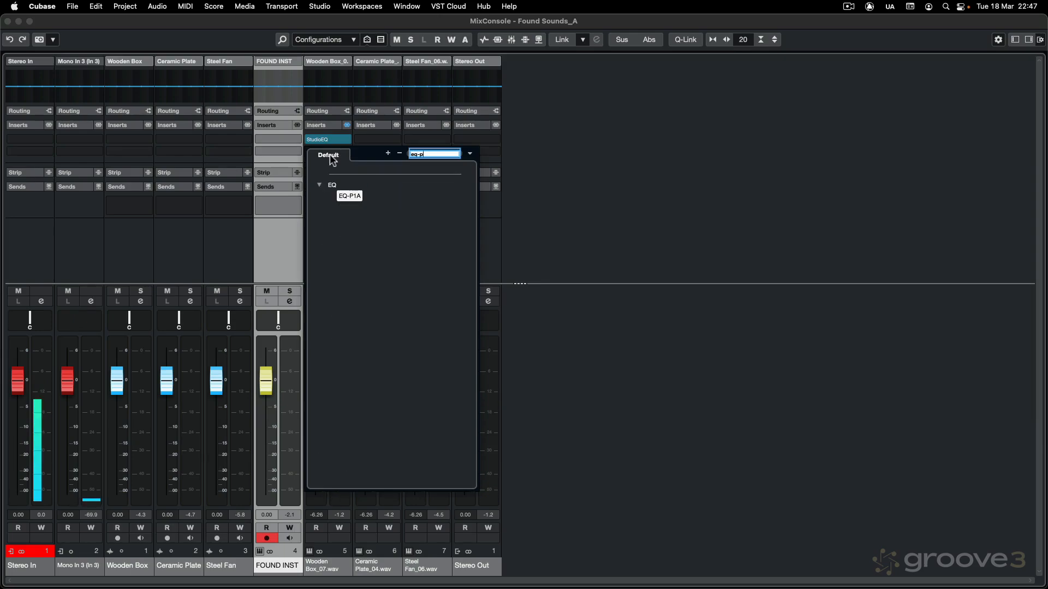
{"action": "left_click", "coordinate": [357, 195]}
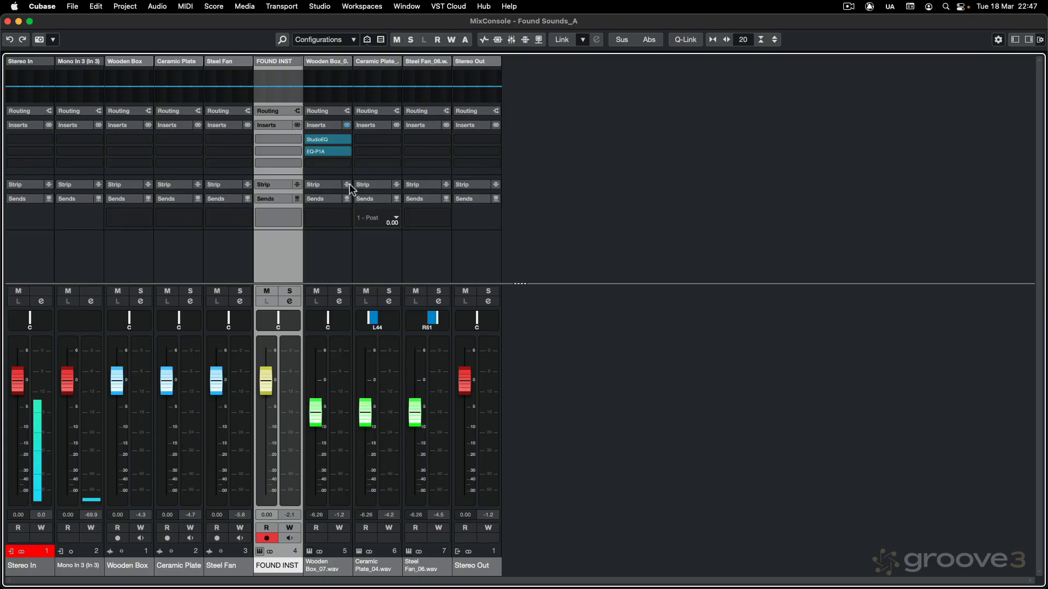
In the Wooden Box channel's EQ-P1A, set the low frequency to 69 Hz, low boost to 6.0 and low attenuation to 3.3.
{"action": "left_click", "coordinate": [320, 151]}
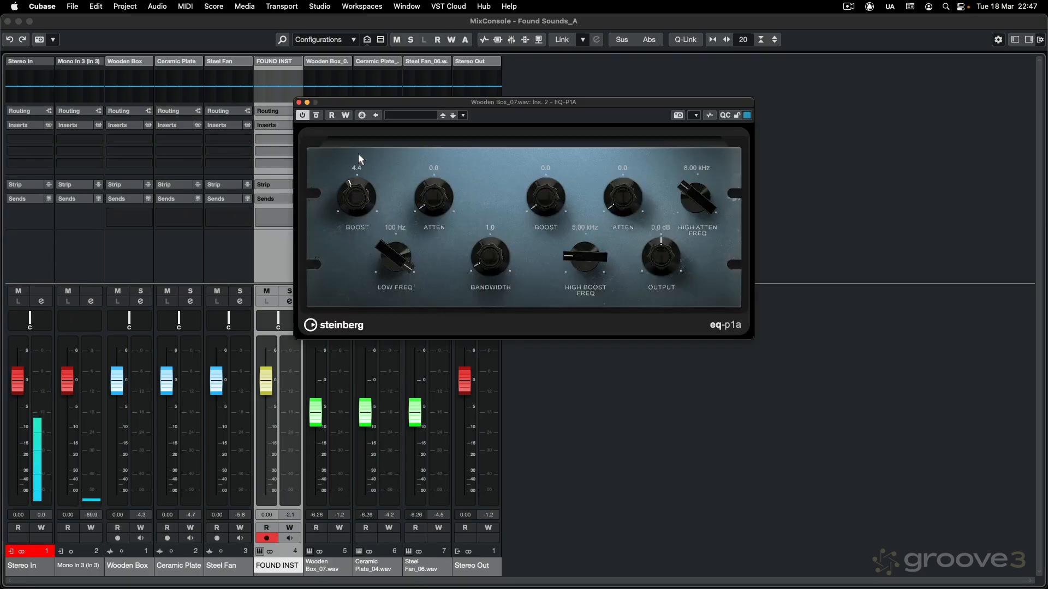
{"action": "left_click_drag", "start_coordinate": [398, 270], "coordinate": [401, 291]}
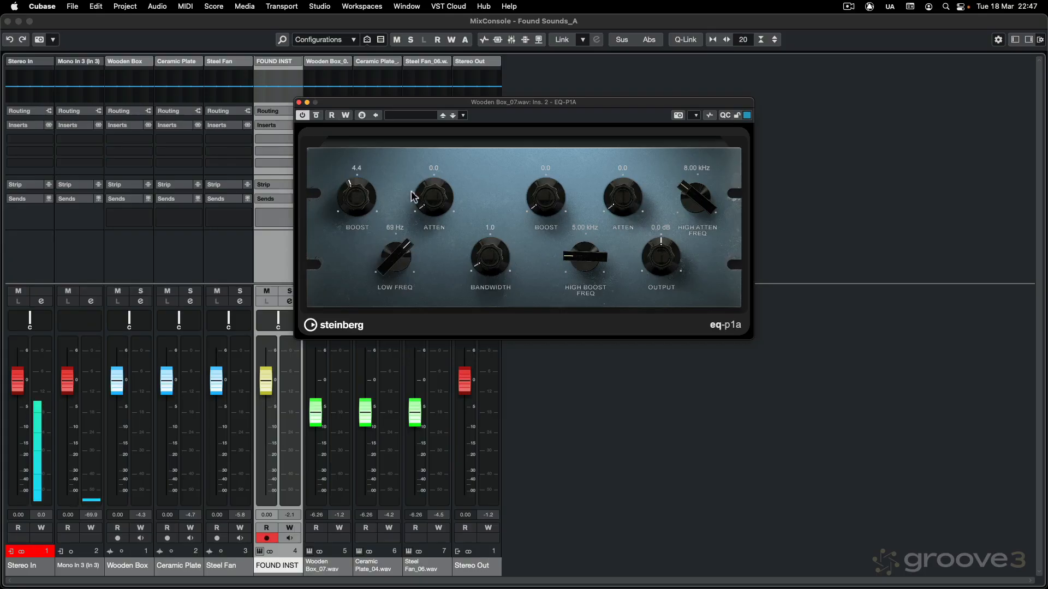
{"action": "left_click", "coordinate": [430, 202]}
{"action": "left_click_drag", "start_coordinate": [439, 180], "coordinate": [439, 177]}
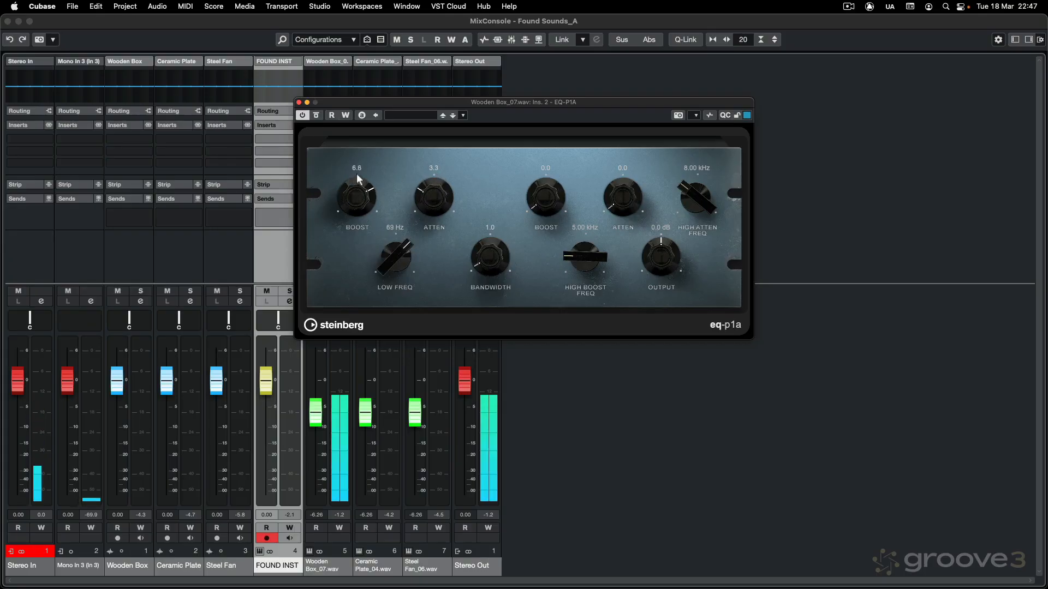
{"action": "left_click_drag", "start_coordinate": [356, 180], "coordinate": [341, 201]}
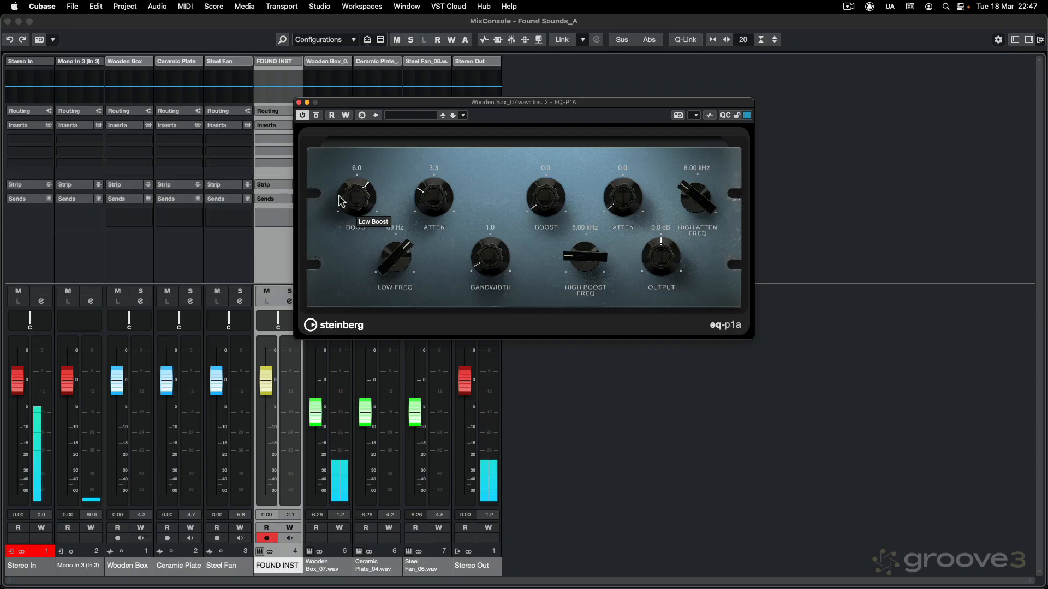
Set EQ-P1A's high boost to 7.2 and high attenuation to 3.1, and close its editor.
{"action": "left_click_drag", "start_coordinate": [545, 200], "coordinate": [549, 137]}
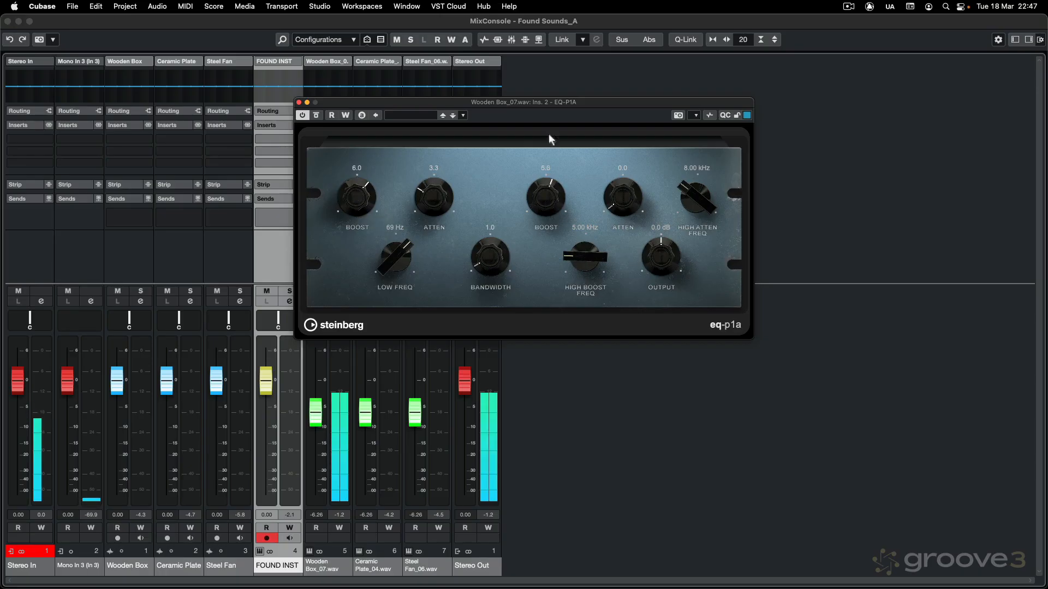
{"action": "left_click", "coordinate": [629, 189]}
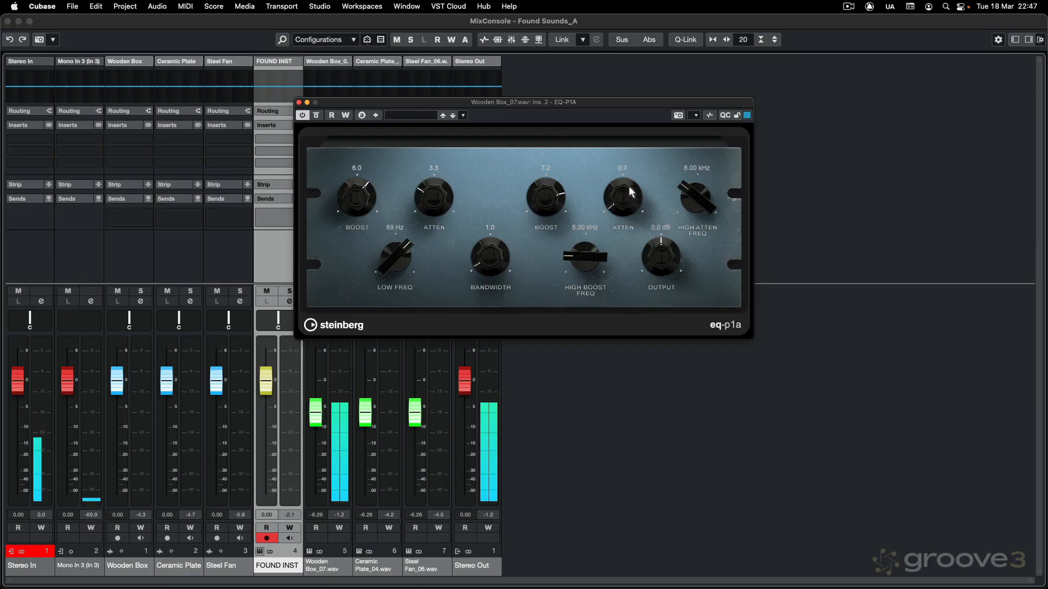
{"action": "left_click_drag", "start_coordinate": [629, 160], "coordinate": [630, 157]}
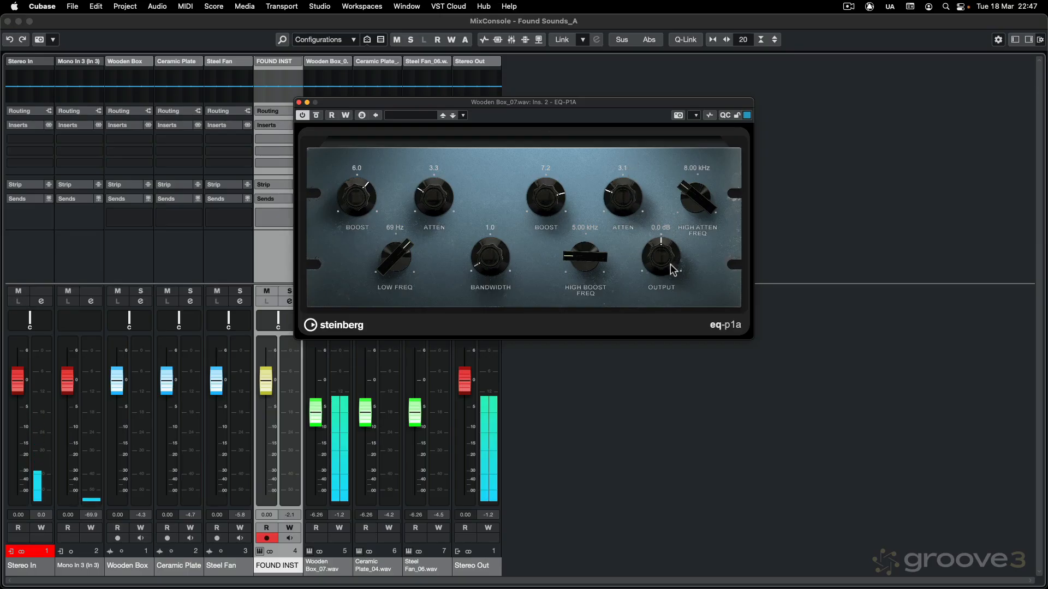
{"action": "left_click", "coordinate": [299, 102]}
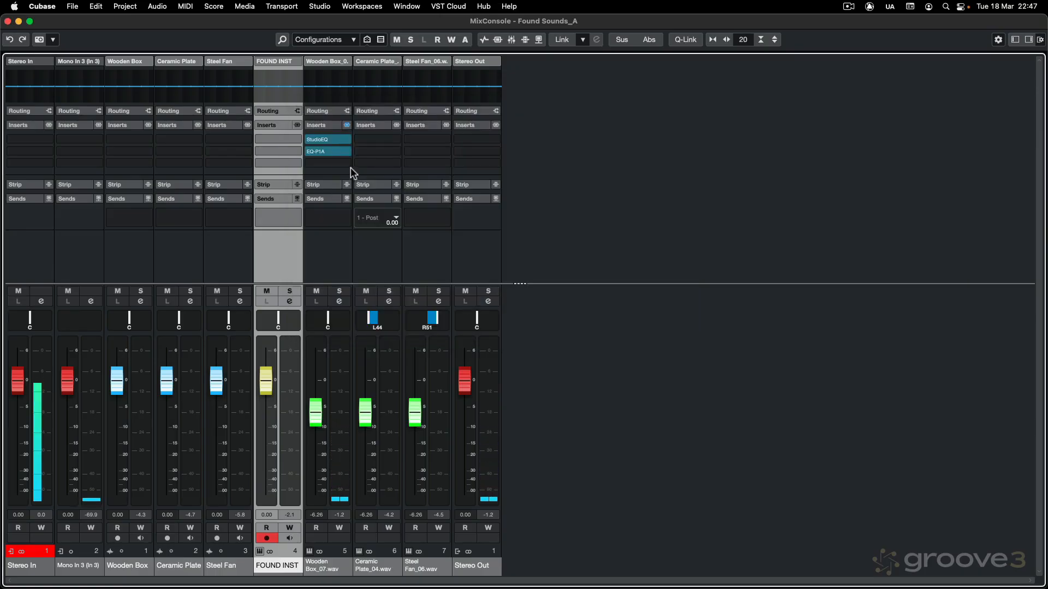
Insert the Black Valve compressor after EQ-P1A on the Wooden Box output channel.
{"action": "left_click", "coordinate": [347, 163]}
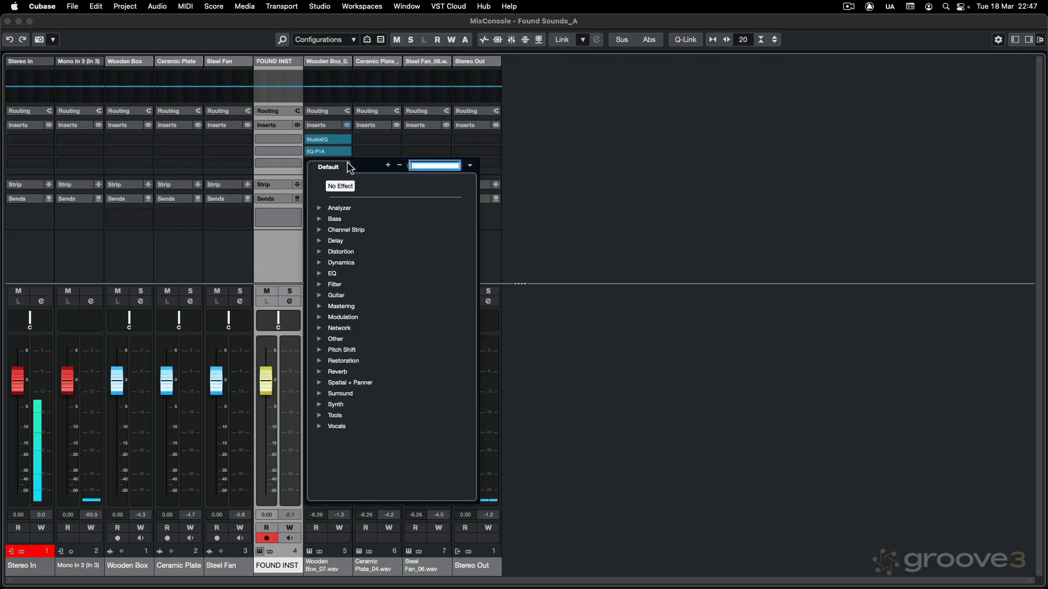
{"action": "type", "text": "black"}
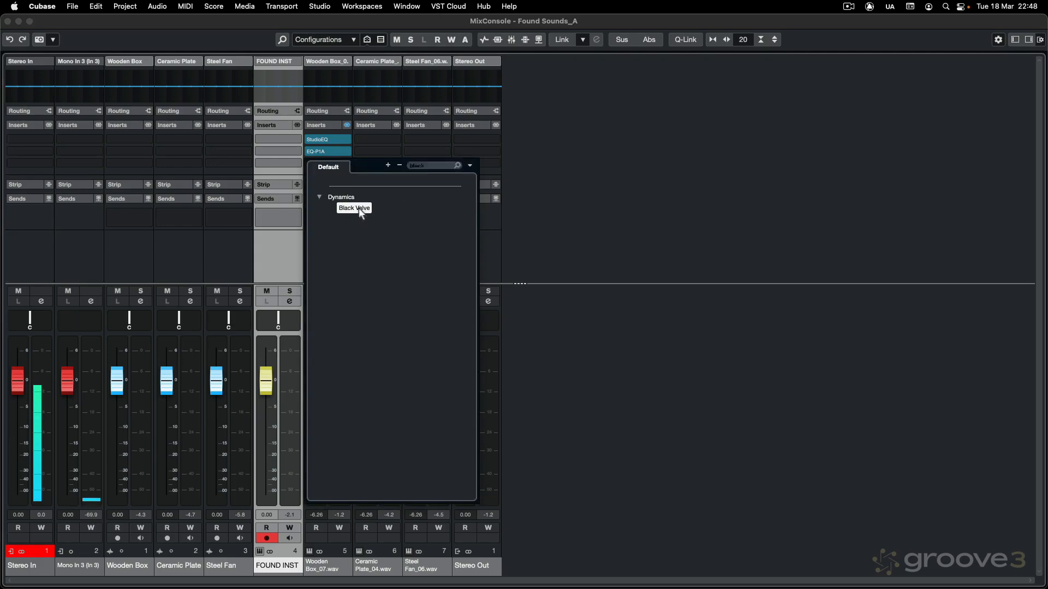
{"action": "left_click", "coordinate": [358, 208]}
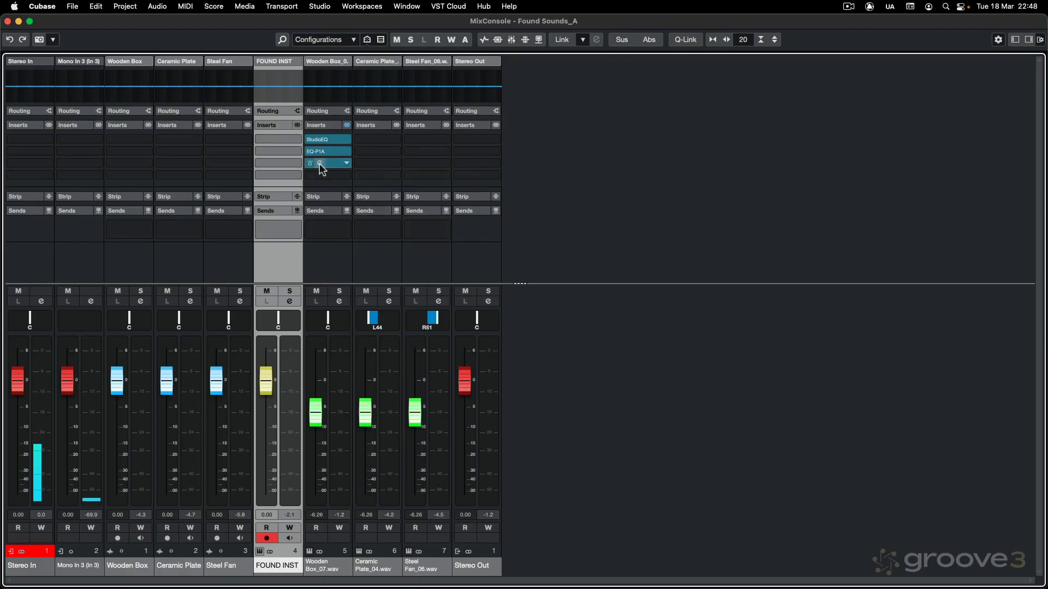
Set Black Valve's peak reduction to 6.0, drive to 6.3 and gain to 7.4 dB.
{"action": "left_click", "coordinate": [320, 163]}
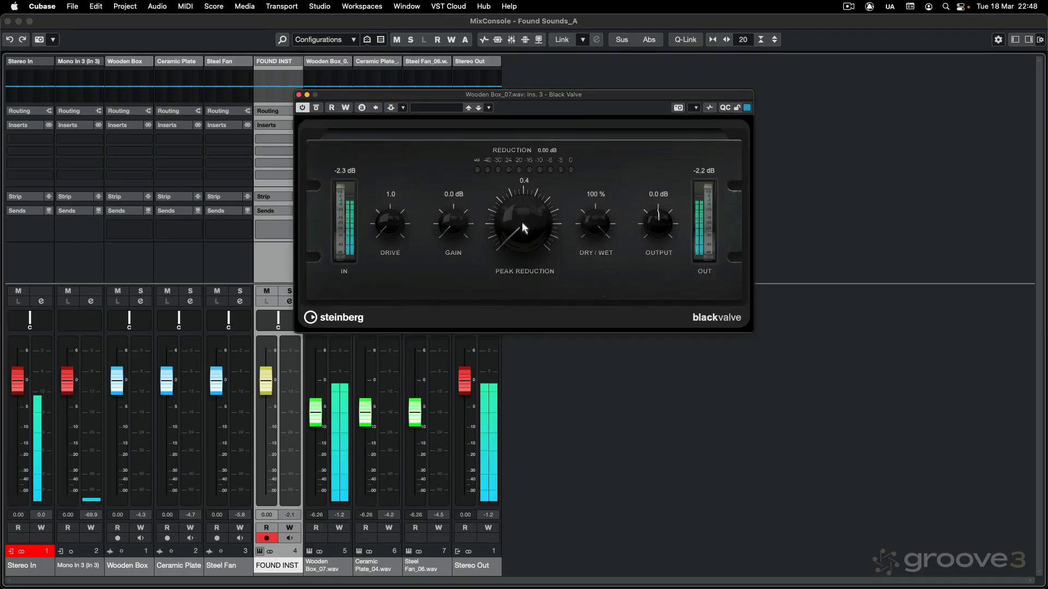
{"action": "left_click_drag", "start_coordinate": [520, 231], "coordinate": [519, 169]}
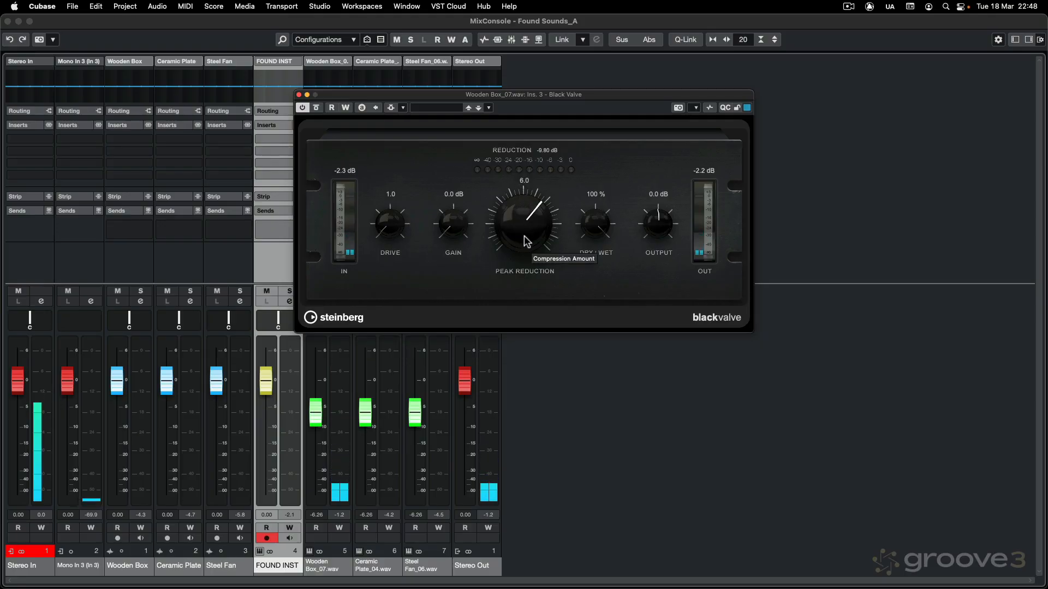
{"action": "left_click_drag", "start_coordinate": [384, 221], "coordinate": [382, 155]}
{"action": "left_click_drag", "start_coordinate": [452, 224], "coordinate": [451, 186]}
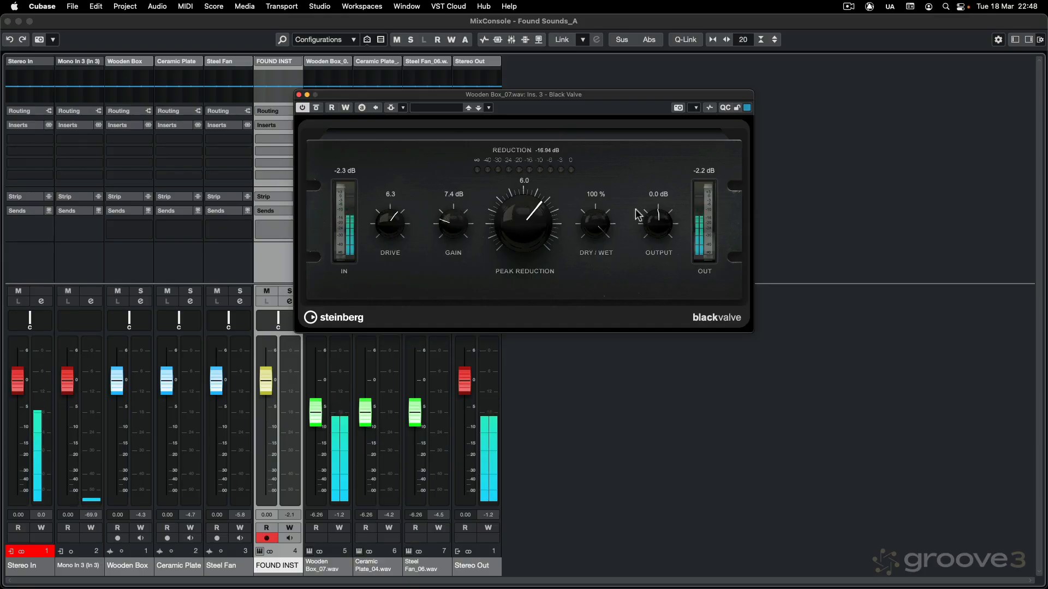
Set Black Valve's dry/wet to 74 % and output to -3.6 dB, reset its input peak meter, and close the editor.
{"action": "left_click_drag", "start_coordinate": [601, 218], "coordinate": [598, 296]}
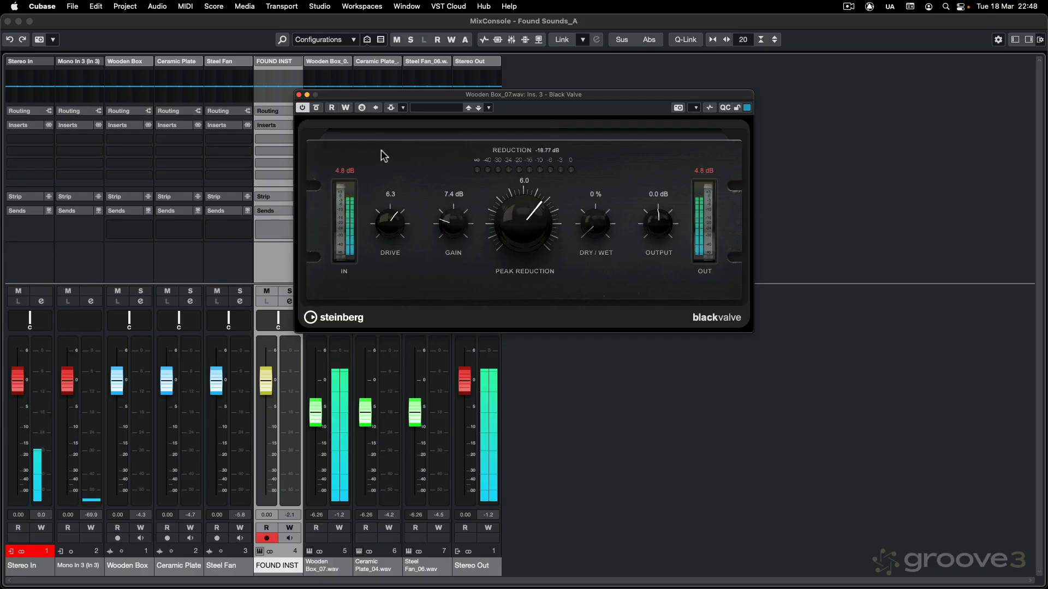
{"action": "left_click_drag", "start_coordinate": [605, 226], "coordinate": [603, 144]}
{"action": "left_click", "coordinate": [347, 171]}
{"action": "left_click_drag", "start_coordinate": [659, 226], "coordinate": [658, 241]}
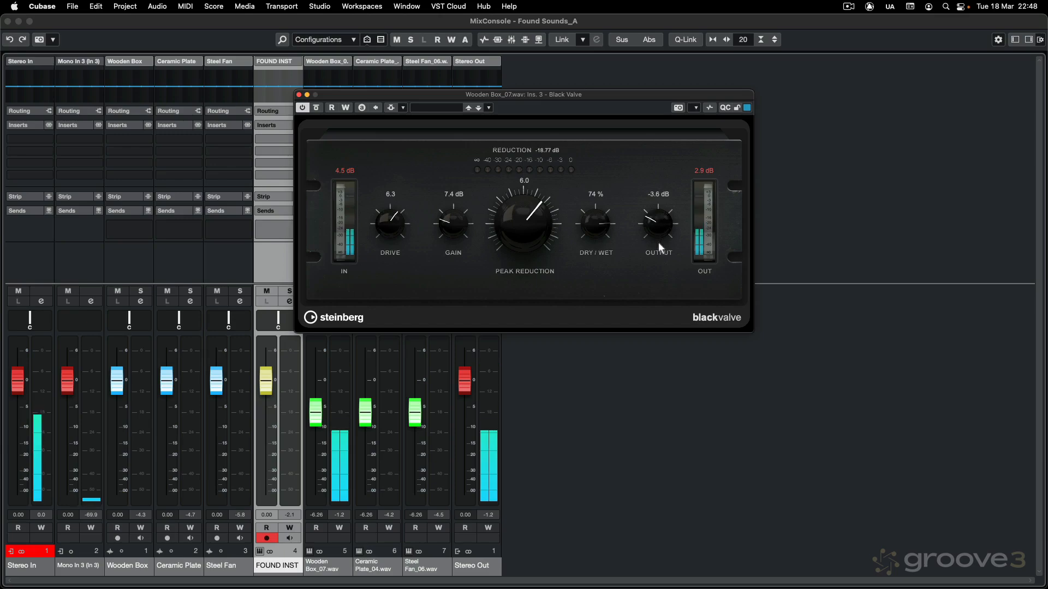
{"action": "left_click", "coordinate": [336, 171]}
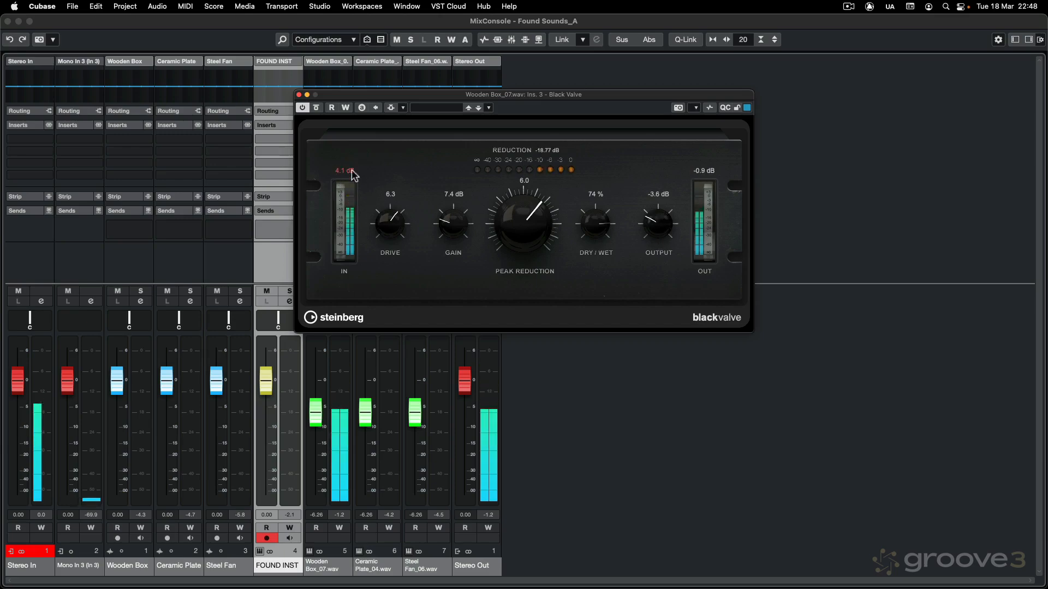
{"action": "left_click", "coordinate": [345, 169]}
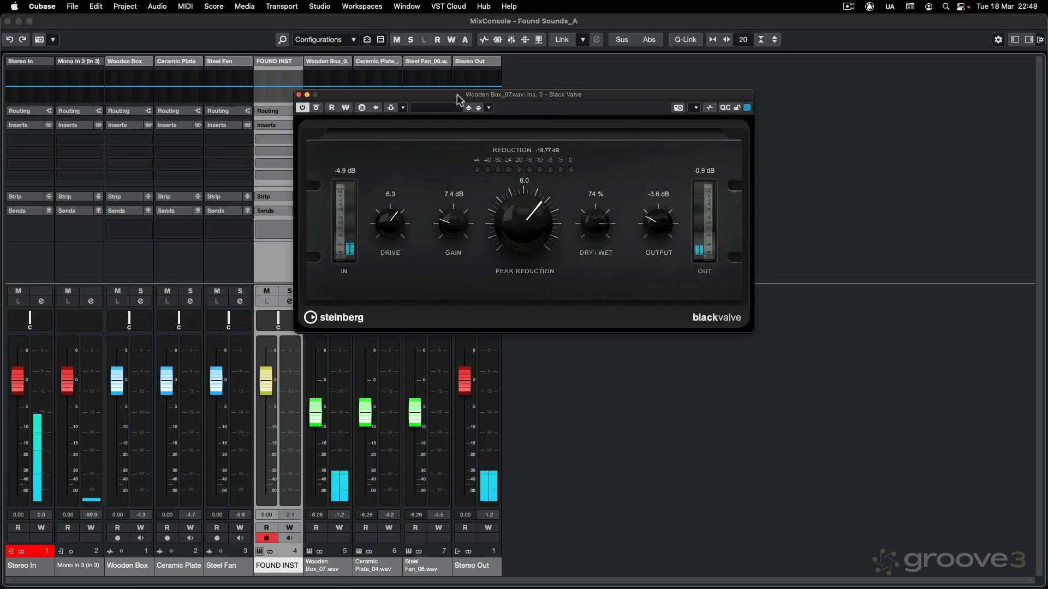
{"action": "left_click", "coordinate": [298, 95]}
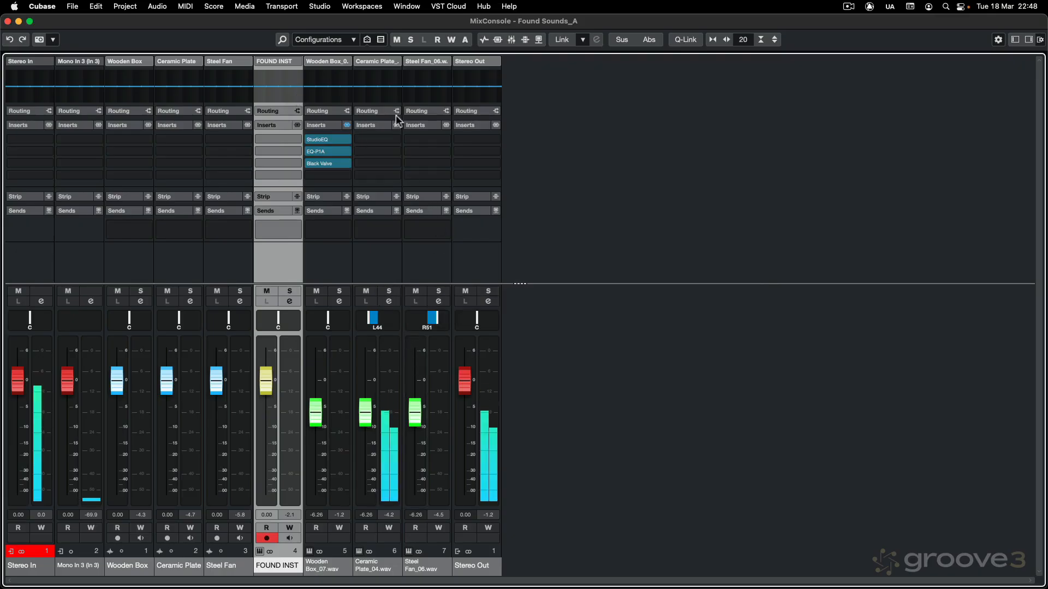
Insert the REVelation reverb in the first insert slot of the Ceramic Plate output channel.
{"action": "left_click", "coordinate": [394, 140]}
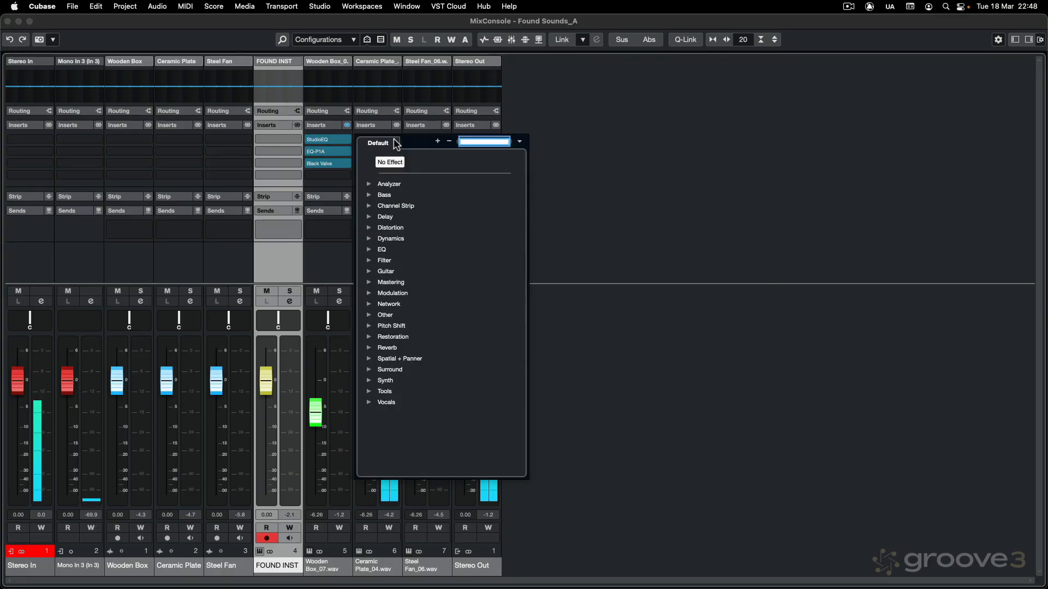
{"action": "type", "text": "reve"}
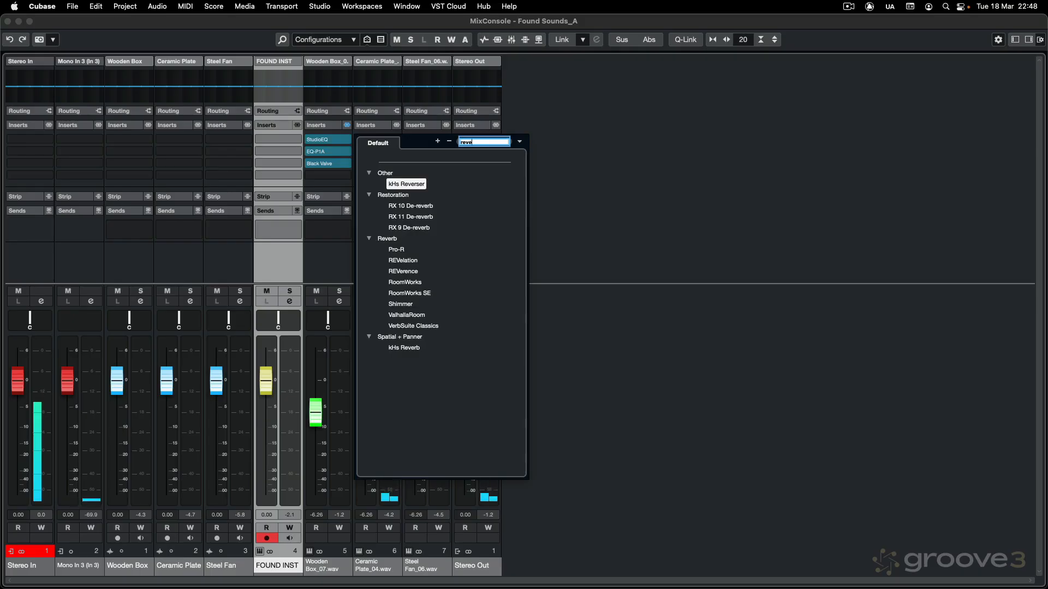
{"action": "left_click", "coordinate": [388, 256]}
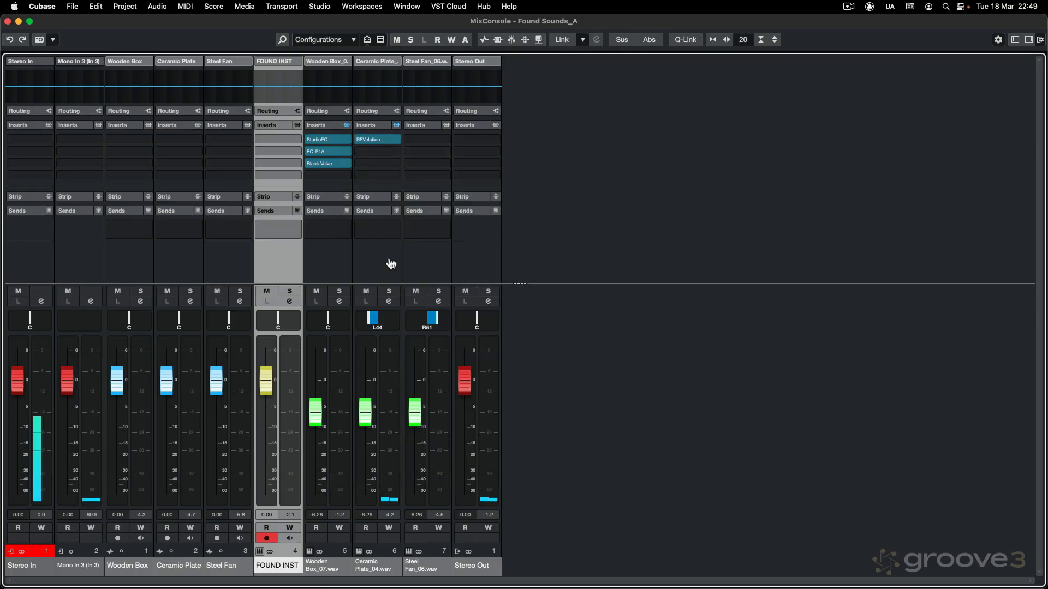
Set REVelation's mix to 20 %, close its editor, and raise the Ceramic Plate output fader to -3.96 dB.
{"action": "left_click", "coordinate": [367, 139]}
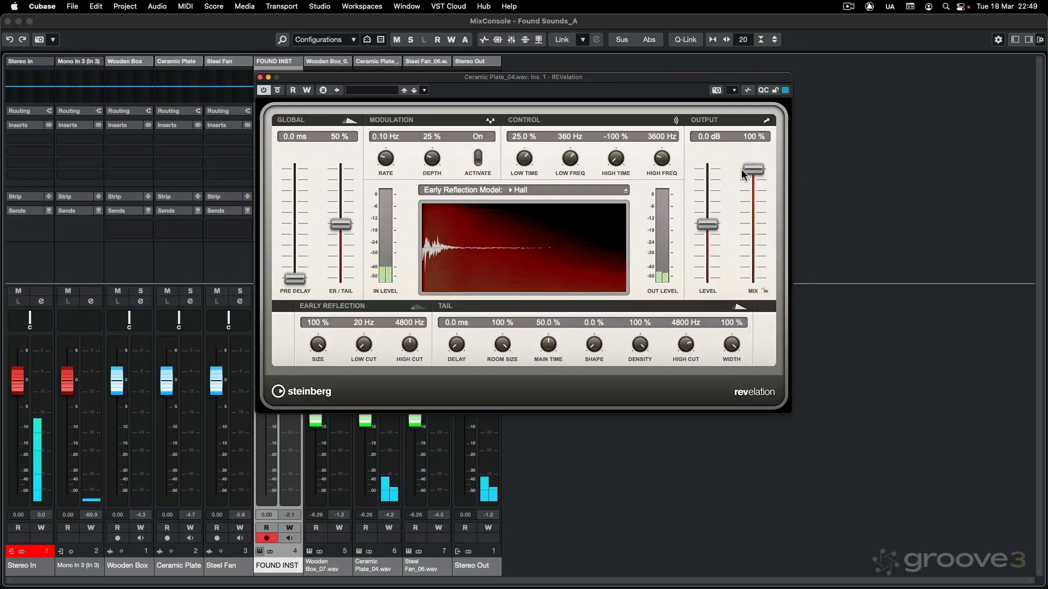
{"action": "left_click_drag", "start_coordinate": [752, 170], "coordinate": [753, 279]}
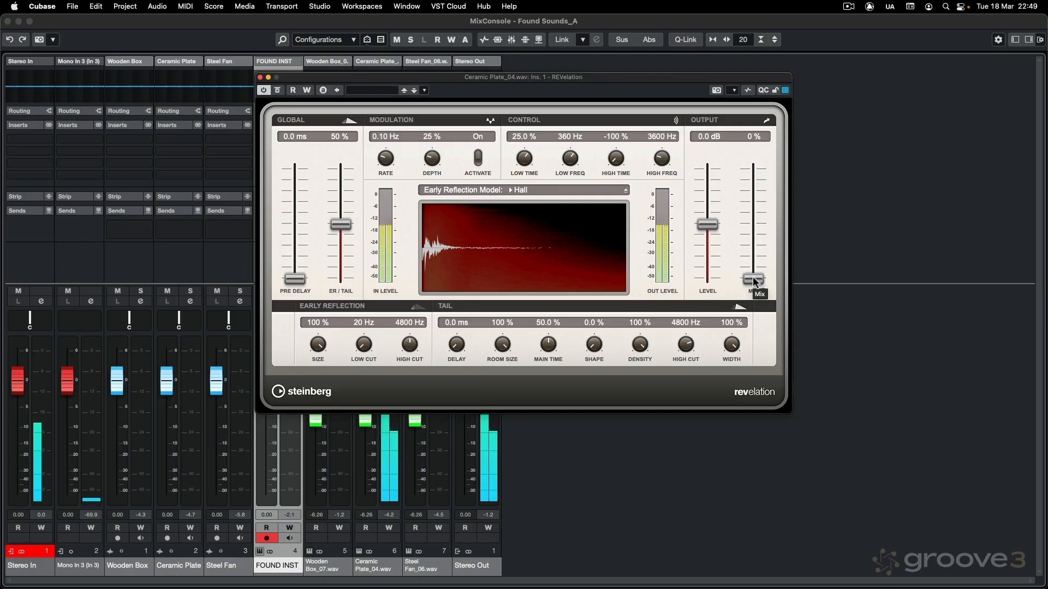
{"action": "left_click_drag", "start_coordinate": [755, 281], "coordinate": [756, 259]}
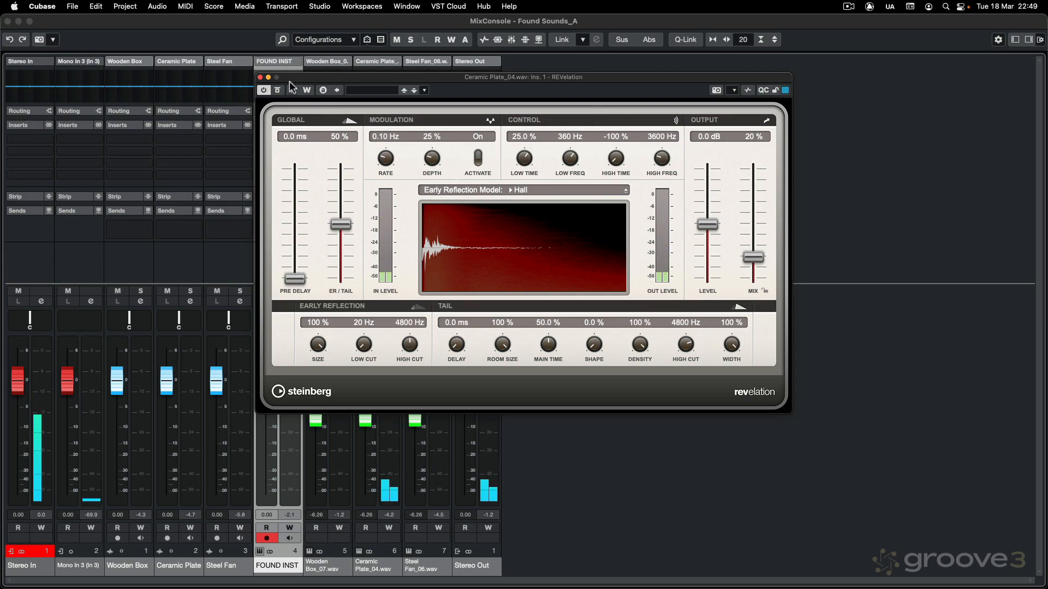
{"action": "left_click", "coordinate": [260, 78]}
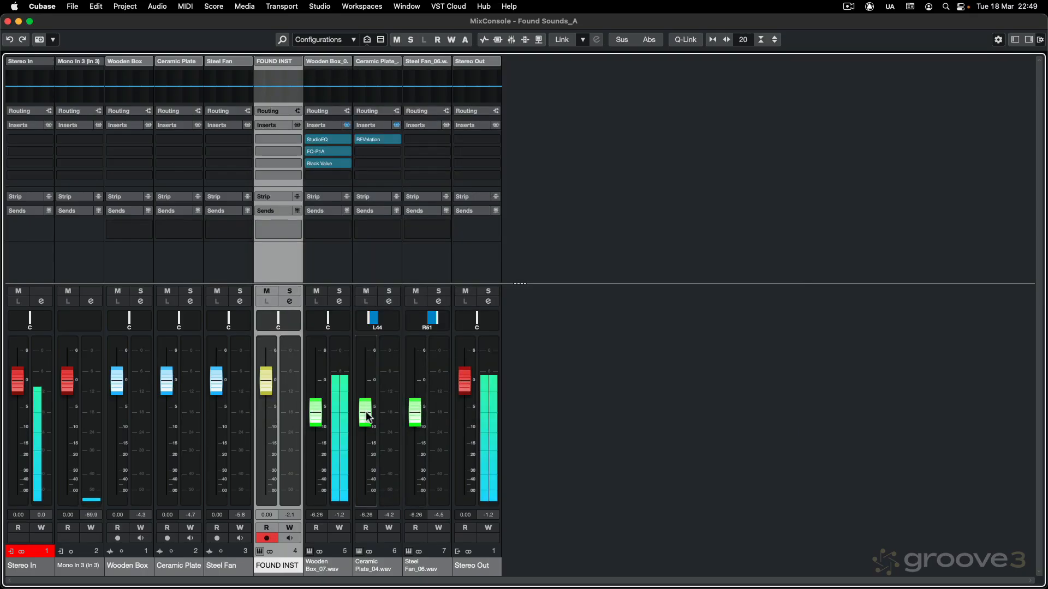
{"action": "left_click_drag", "start_coordinate": [367, 418], "coordinate": [369, 408]}
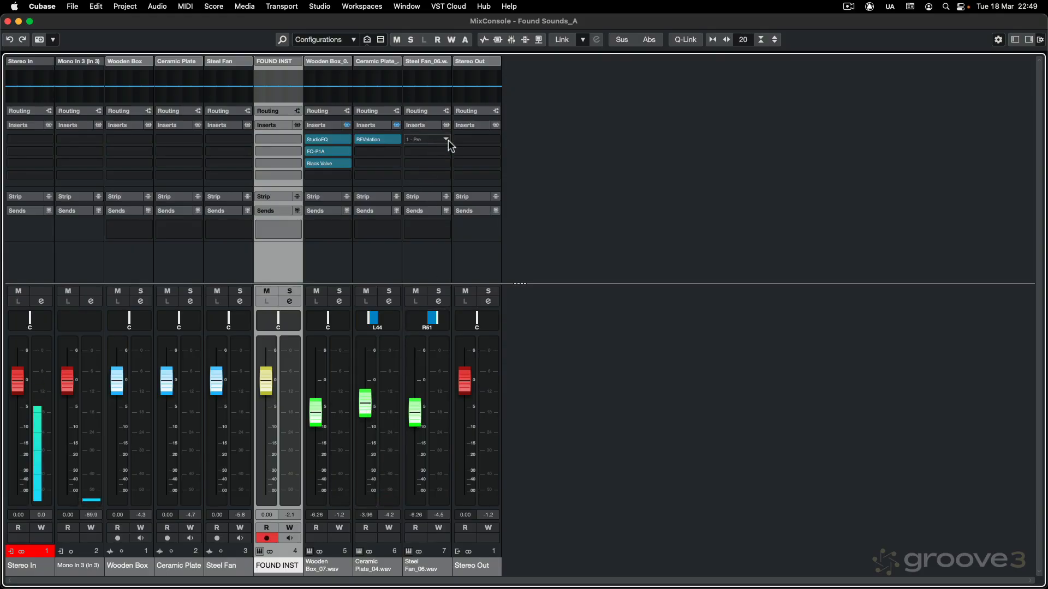
Insert PingPongDelay in the first insert slot of the Steel Fan output channel.
{"action": "left_click", "coordinate": [446, 140]}
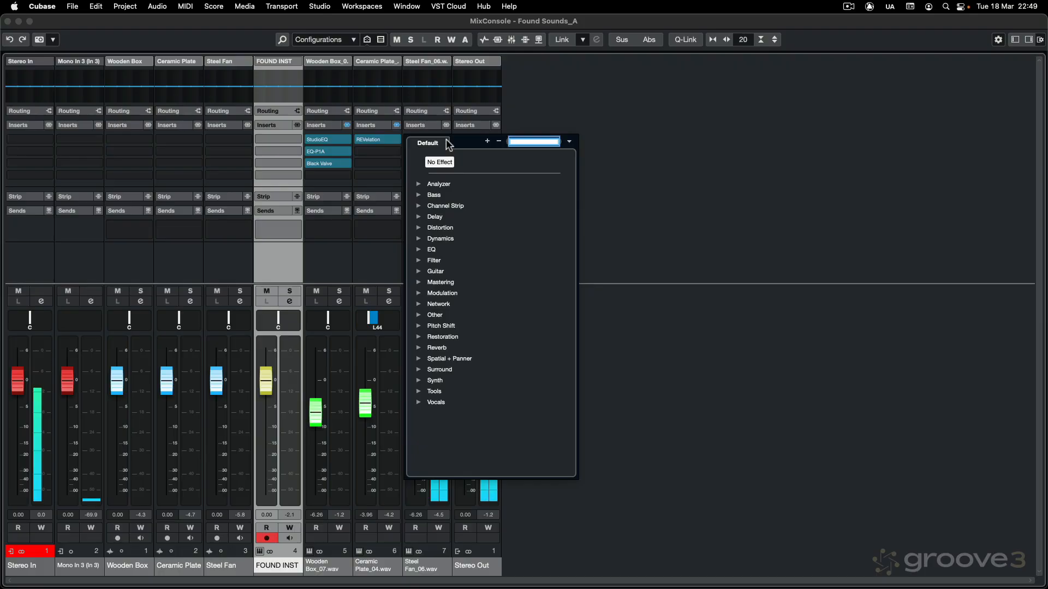
{"action": "type", "text": "ping"}
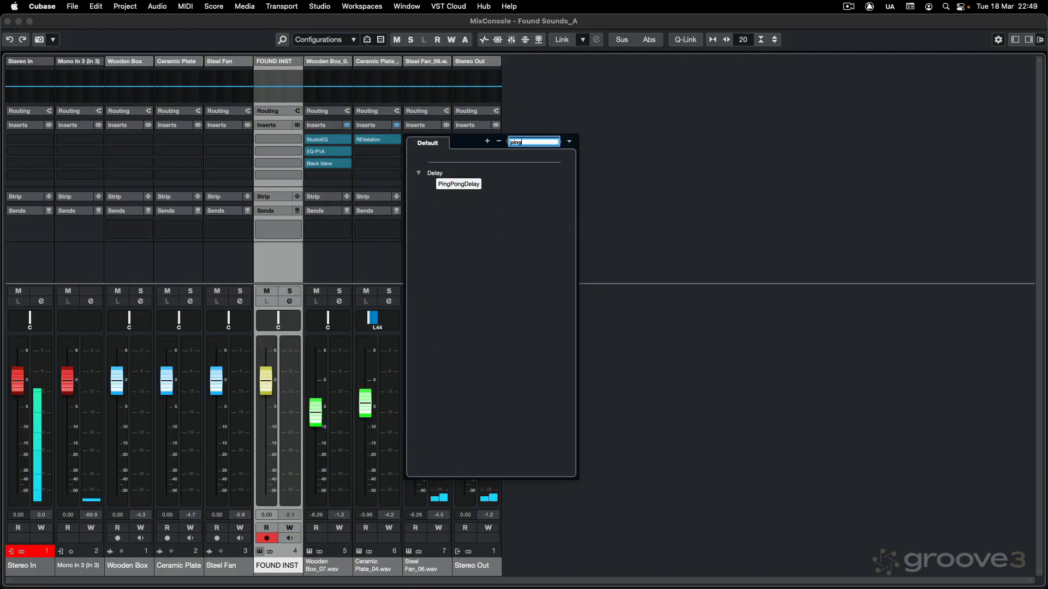
{"action": "left_click", "coordinate": [449, 184]}
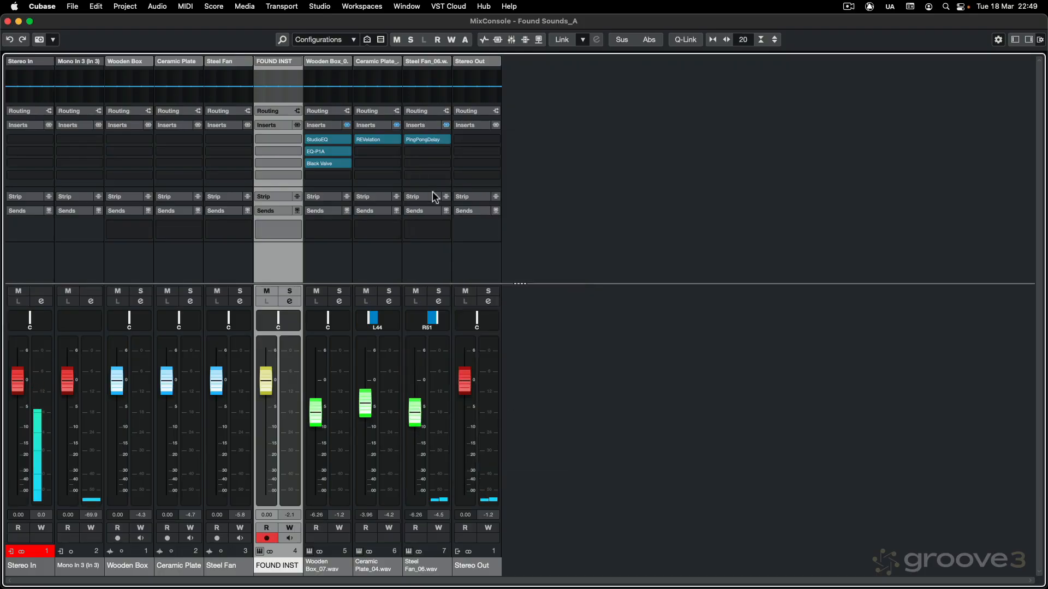
Set PingPongDelay's mix to 29.5 %, spatial to 94 %, lo filter to 156.6 Hz and hi filter to 7.29 kHz, and close its editor.
{"action": "left_click", "coordinate": [422, 139]}
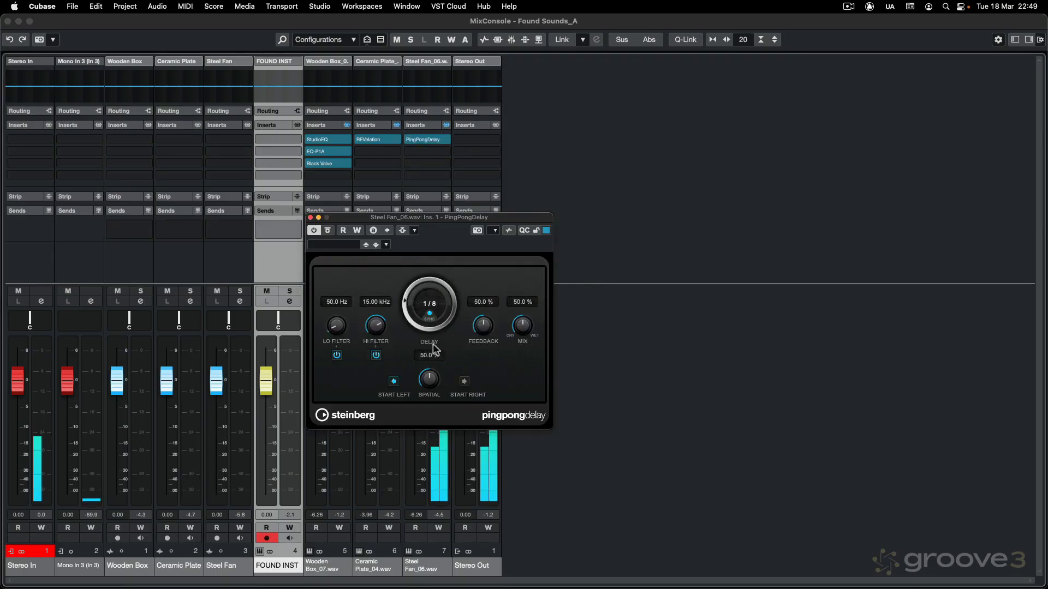
{"action": "left_click_drag", "start_coordinate": [525, 338], "coordinate": [523, 345]}
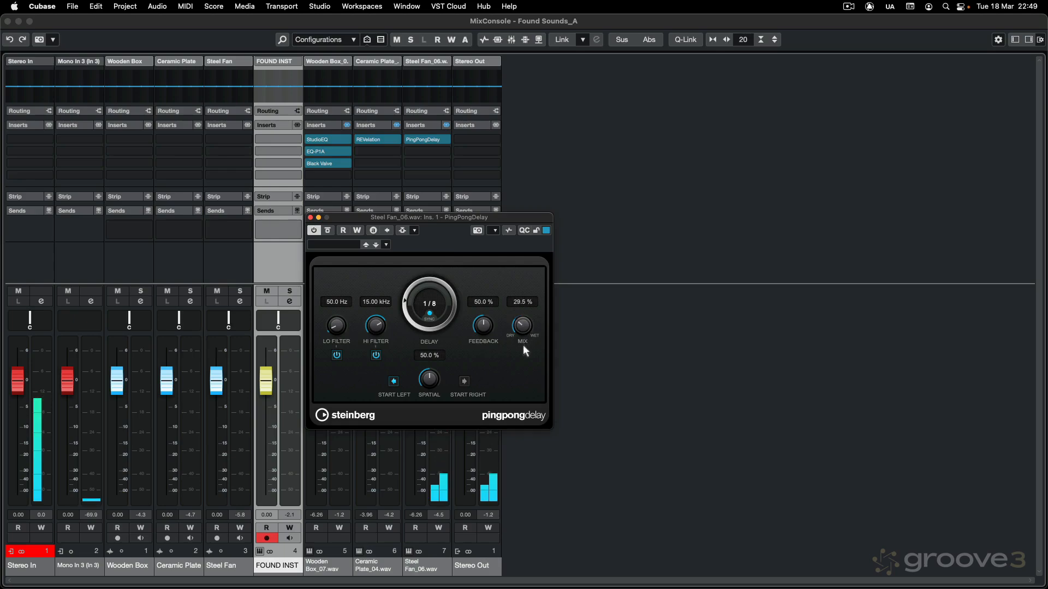
{"action": "left_click_drag", "start_coordinate": [428, 367], "coordinate": [433, 333]}
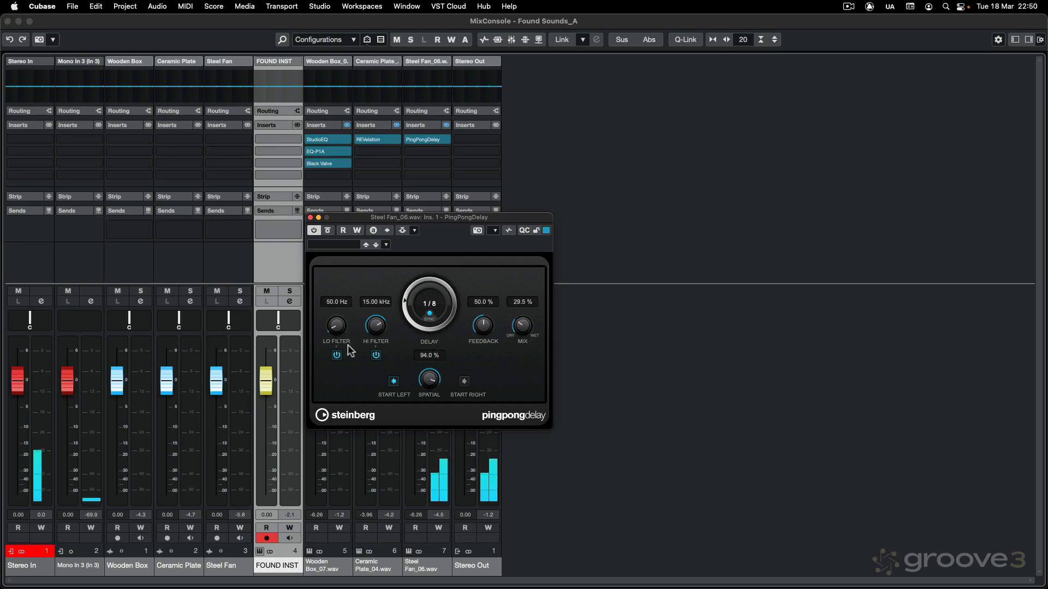
{"action": "left_click_drag", "start_coordinate": [336, 328], "coordinate": [371, 338]}
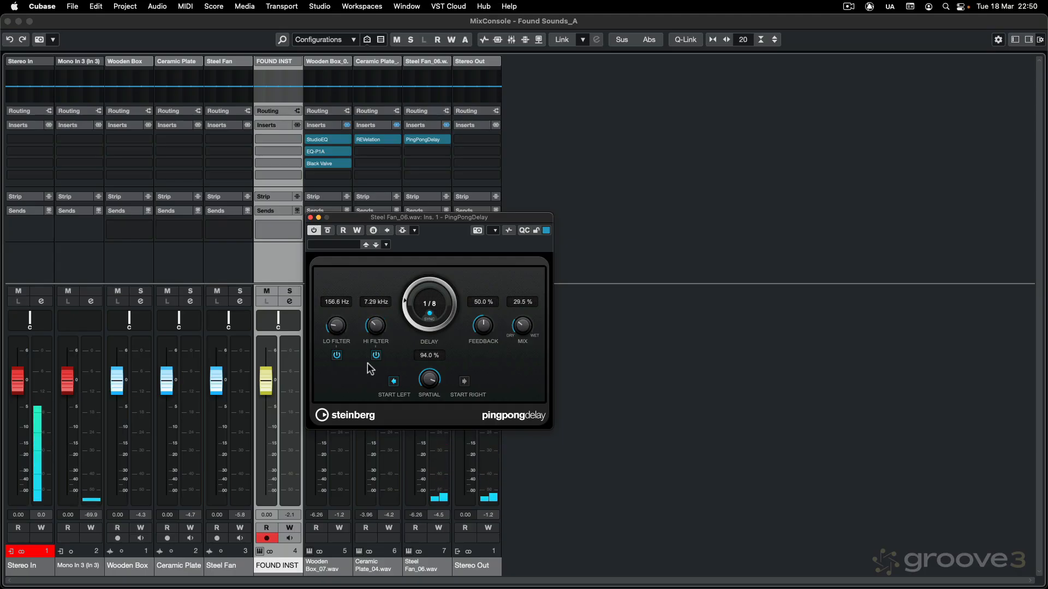
{"action": "left_click", "coordinate": [309, 218]}
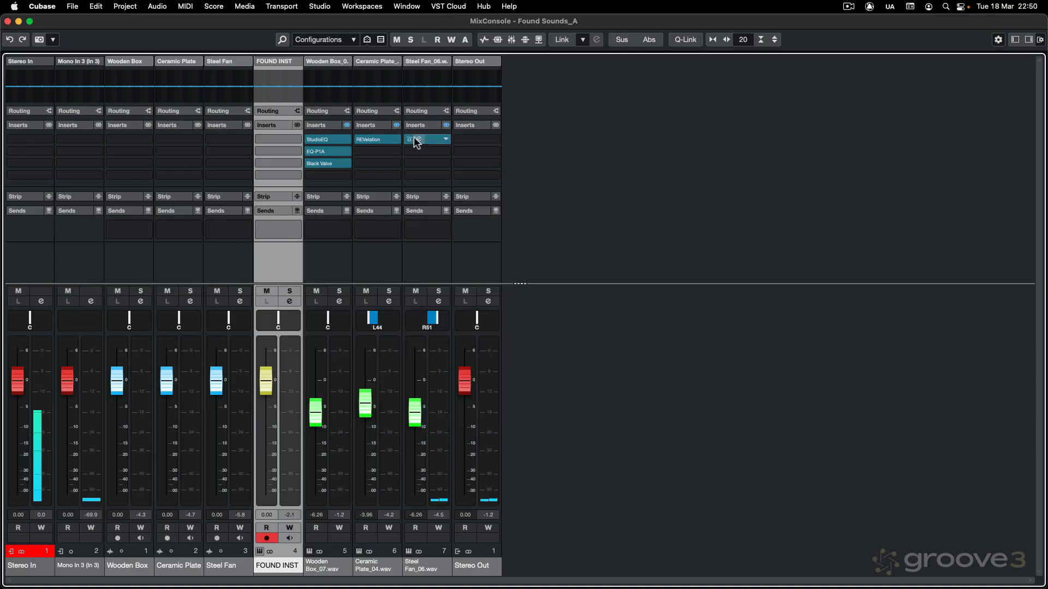
Insert StudioEQ in the second insert slot of the Steel Fan output channel and open its editor.
{"action": "left_click", "coordinate": [443, 151]}
{"action": "type", "text": "studio eq"}
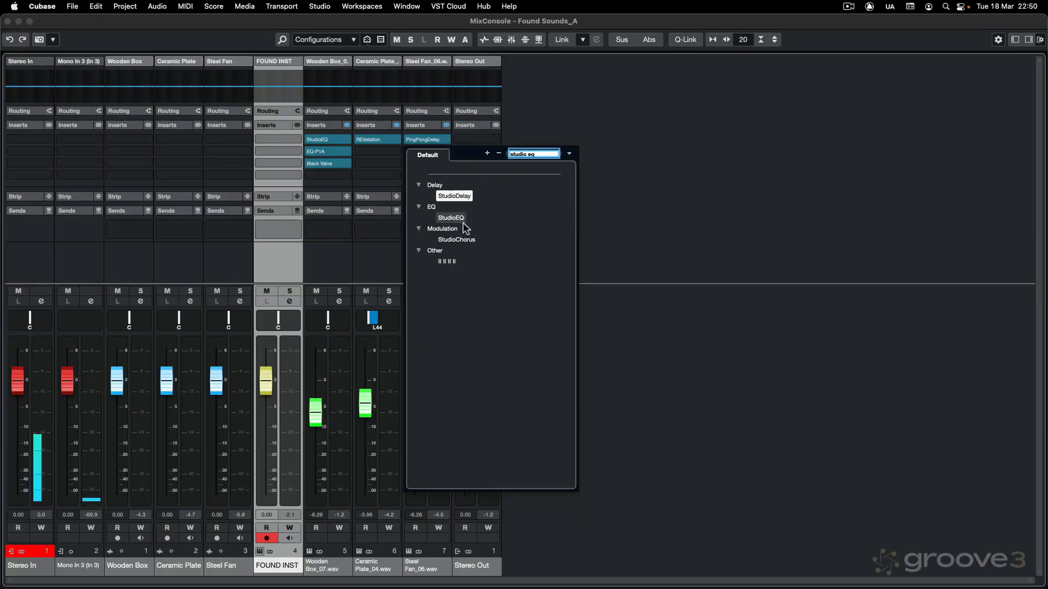
{"action": "left_click", "coordinate": [463, 221]}
{"action": "left_click", "coordinate": [462, 219]}
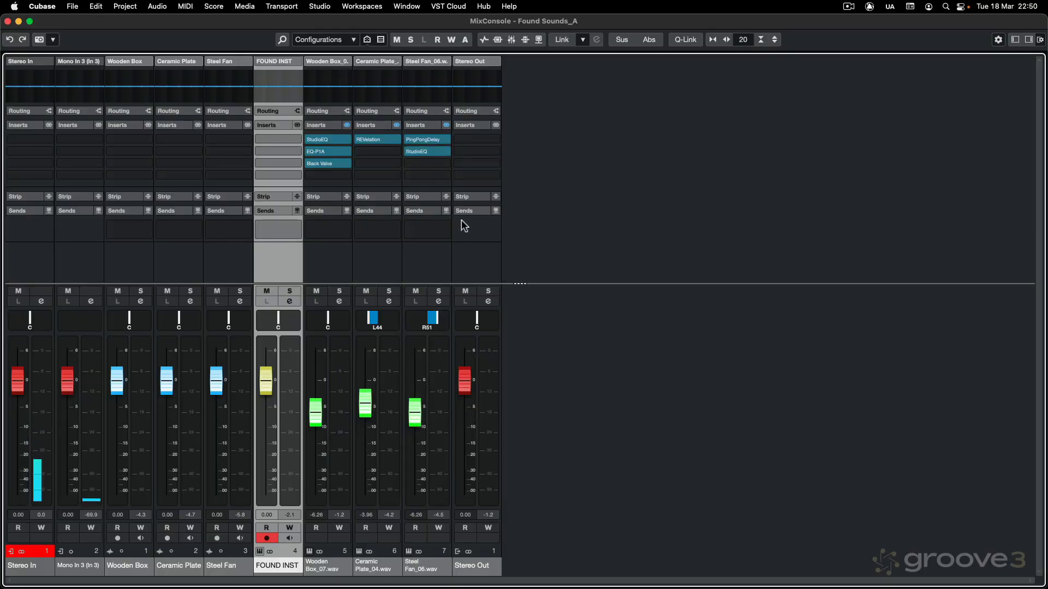
{"action": "left_click", "coordinate": [420, 151]}
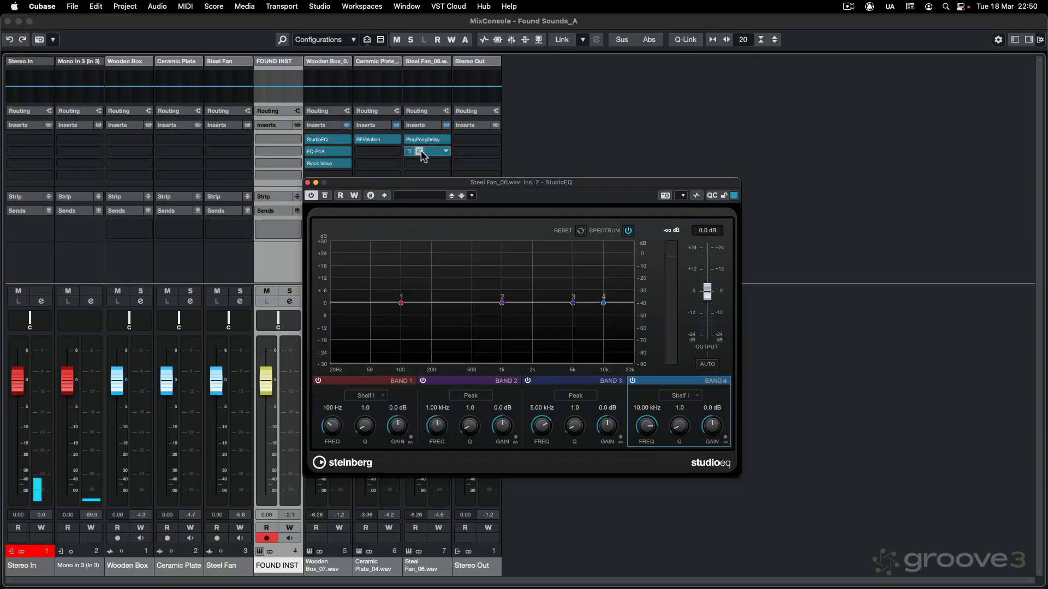
Set StudioEQ band 1 to 357 Hz at -24 dB and band 2 to 1.01 kHz at -5.1 dB, and close its editor.
{"action": "left_click_drag", "start_coordinate": [401, 304], "coordinate": [458, 367]}
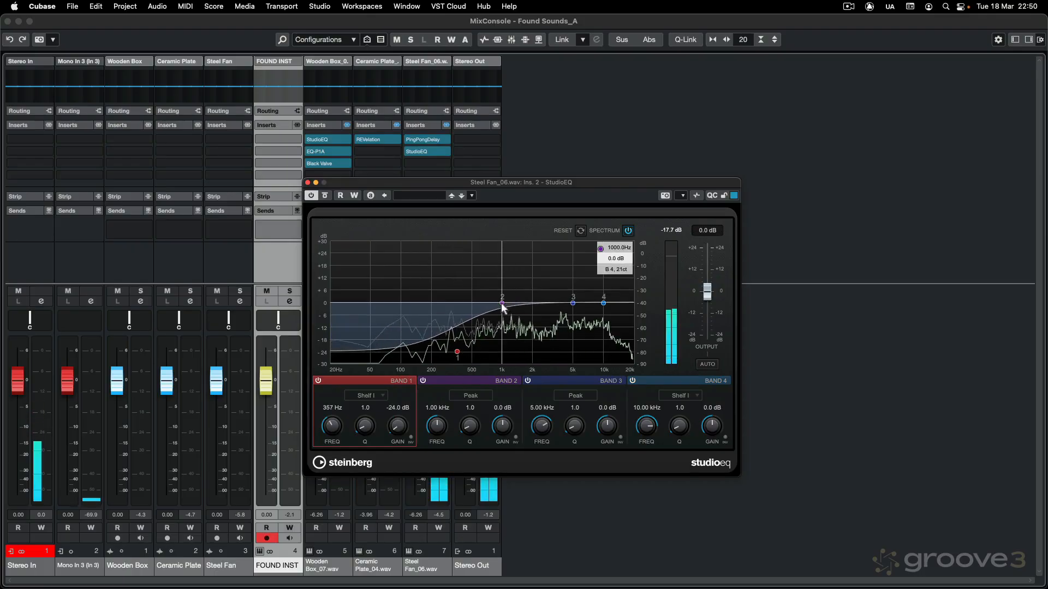
{"action": "left_click_drag", "start_coordinate": [502, 303], "coordinate": [502, 318]}
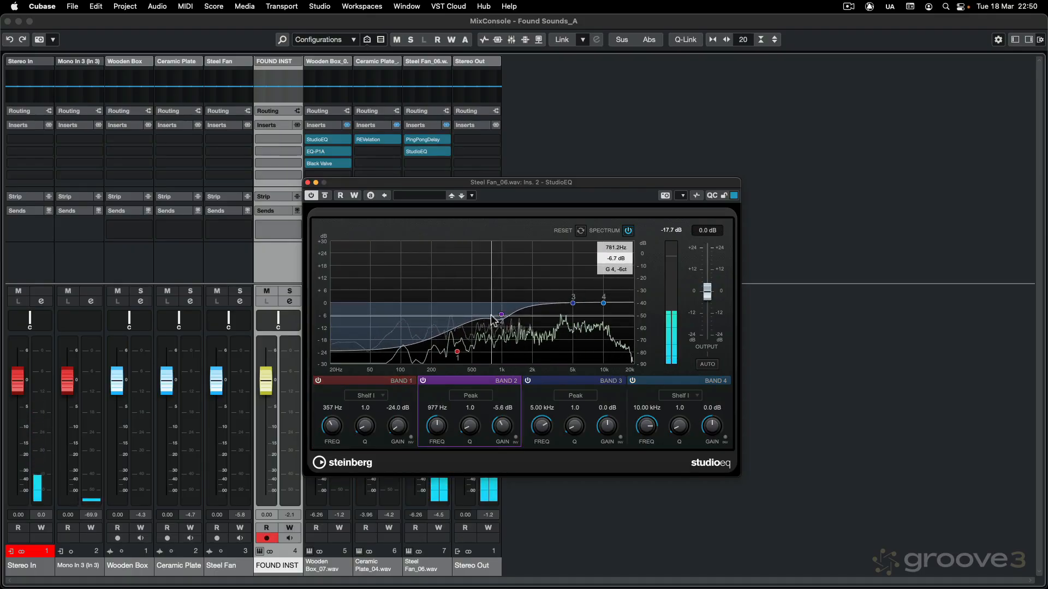
{"action": "left_click_drag", "start_coordinate": [501, 315], "coordinate": [503, 313]}
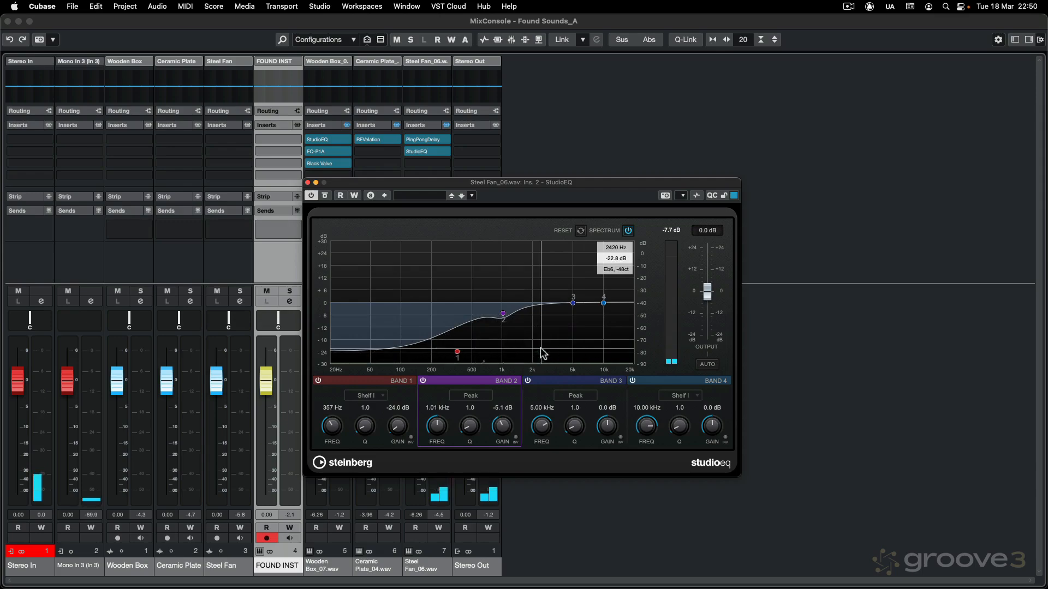
{"action": "left_click", "coordinate": [308, 183]}
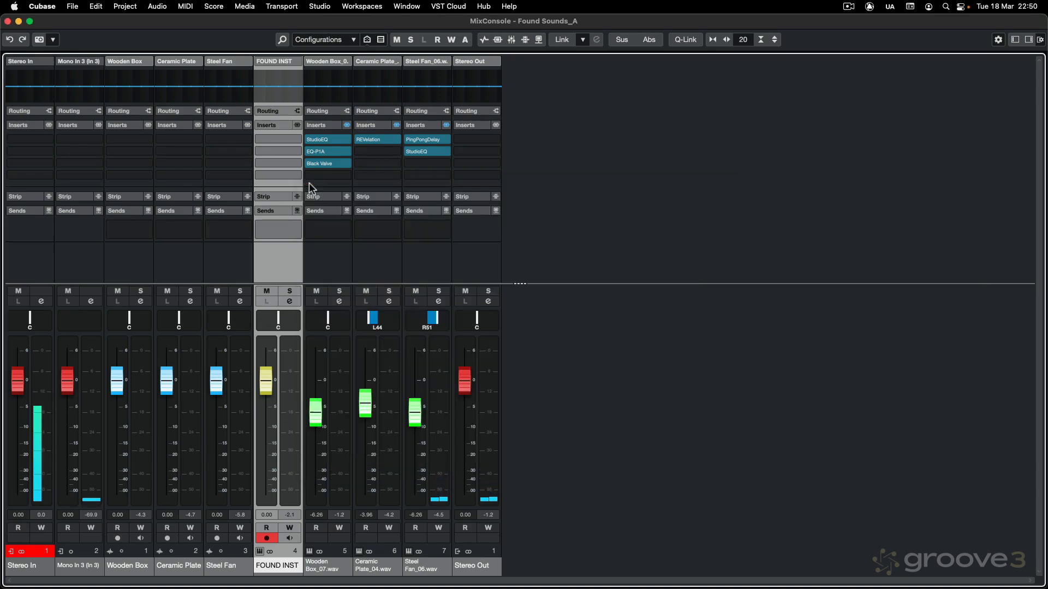
Insert Bitcrusher in the third insert slot of the Steel Fan output channel, adjust its sample divider and depth, and close its editor.
{"action": "left_click", "coordinate": [445, 164]}
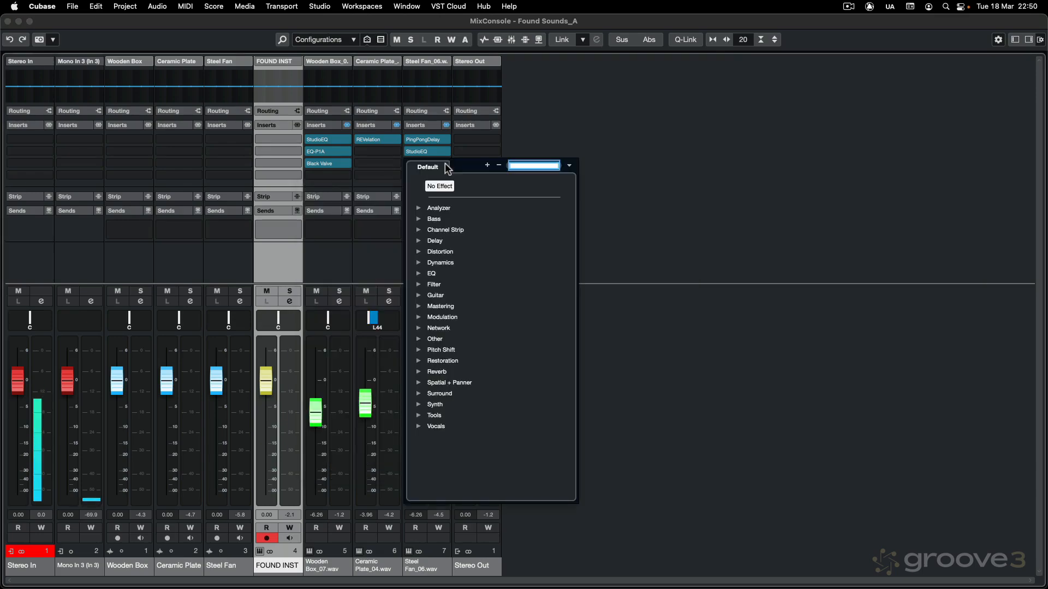
{"action": "type", "text": "bit"}
{"action": "left_click", "coordinate": [452, 206]}
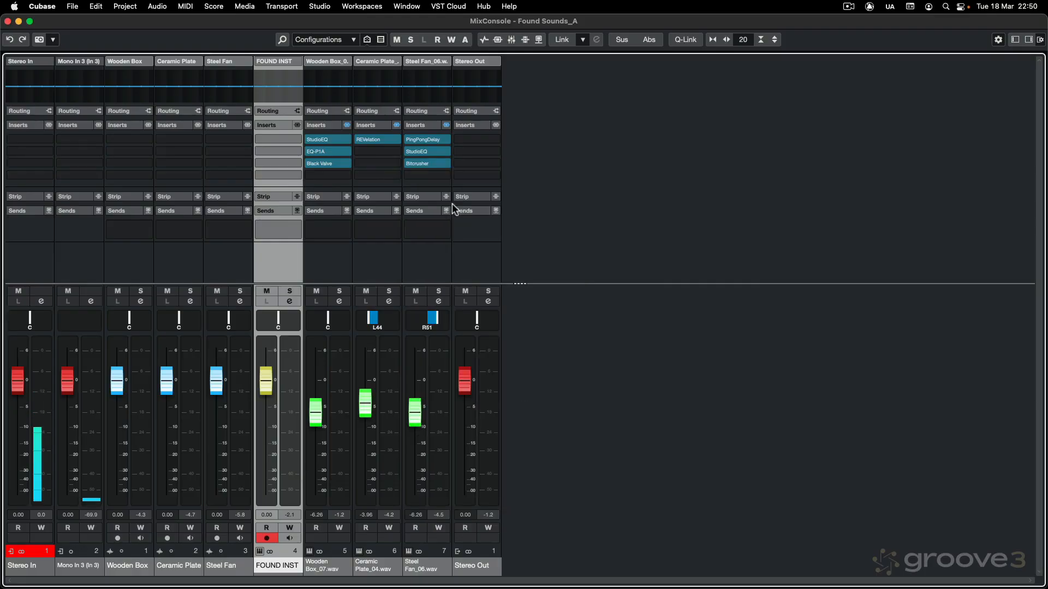
{"action": "left_click", "coordinate": [419, 163]}
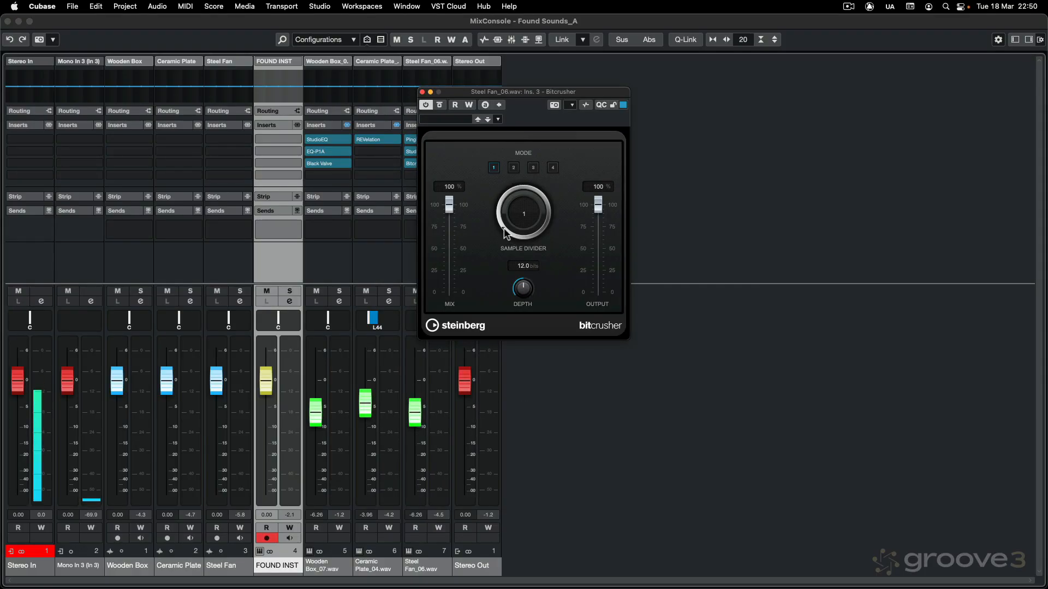
{"action": "left_click_drag", "start_coordinate": [503, 228], "coordinate": [505, 203]}
{"action": "left_click_drag", "start_coordinate": [516, 294], "coordinate": [520, 258]}
{"action": "left_click", "coordinate": [423, 92]}
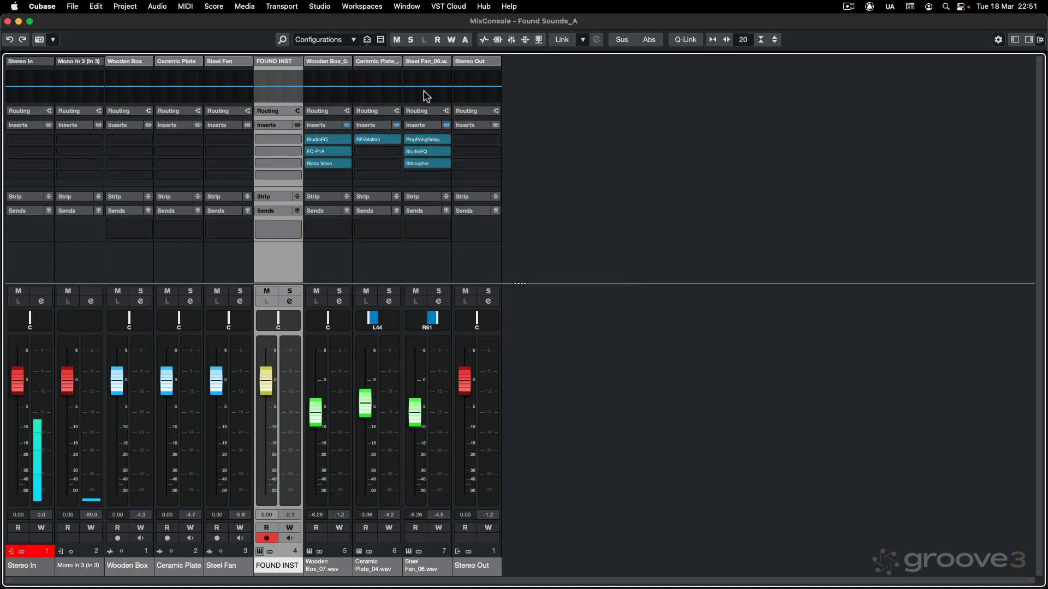
Insert the Chorus effect in the fourth insert slot of the Steel Fan output channel.
{"action": "left_click", "coordinate": [445, 175]}
{"action": "type", "text": "chorus"}
{"action": "left_click", "coordinate": [446, 221]}
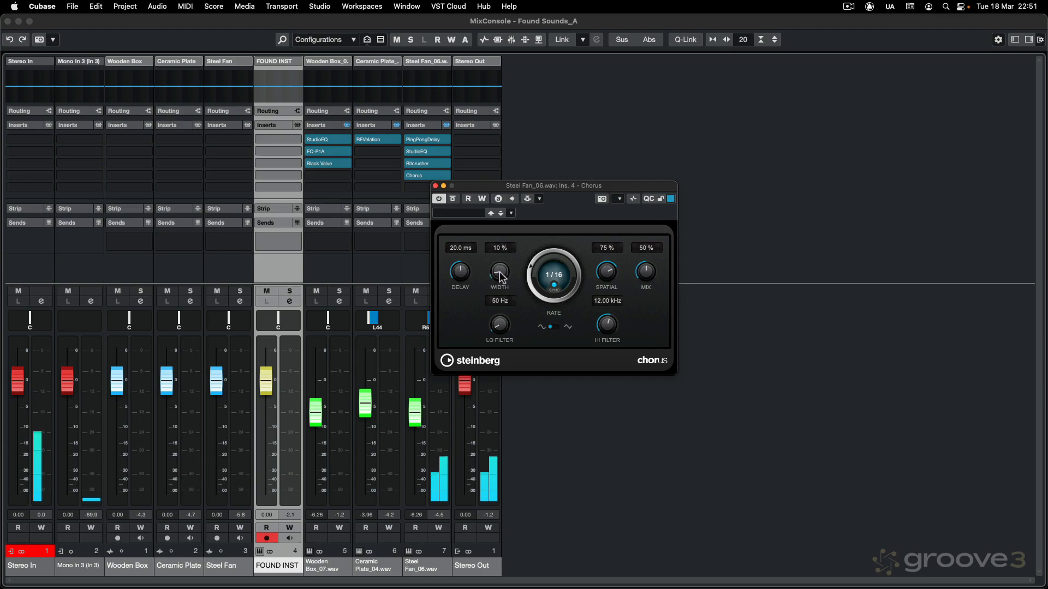
Set the Chorus width to 71 %, mix to 29 %, lo filter to 401 Hz and hi filter to 17.73 kHz, and close its editor.
{"action": "left_click_drag", "start_coordinate": [499, 243], "coordinate": [500, 210]}
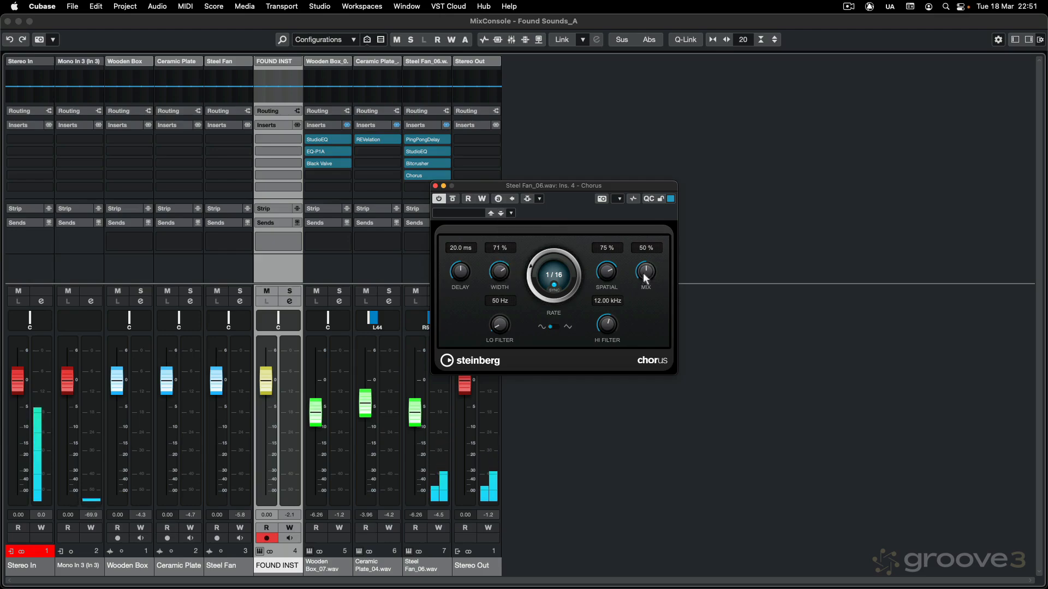
{"action": "left_click_drag", "start_coordinate": [644, 278], "coordinate": [585, 334]}
{"action": "left_click_drag", "start_coordinate": [499, 327], "coordinate": [499, 320]}
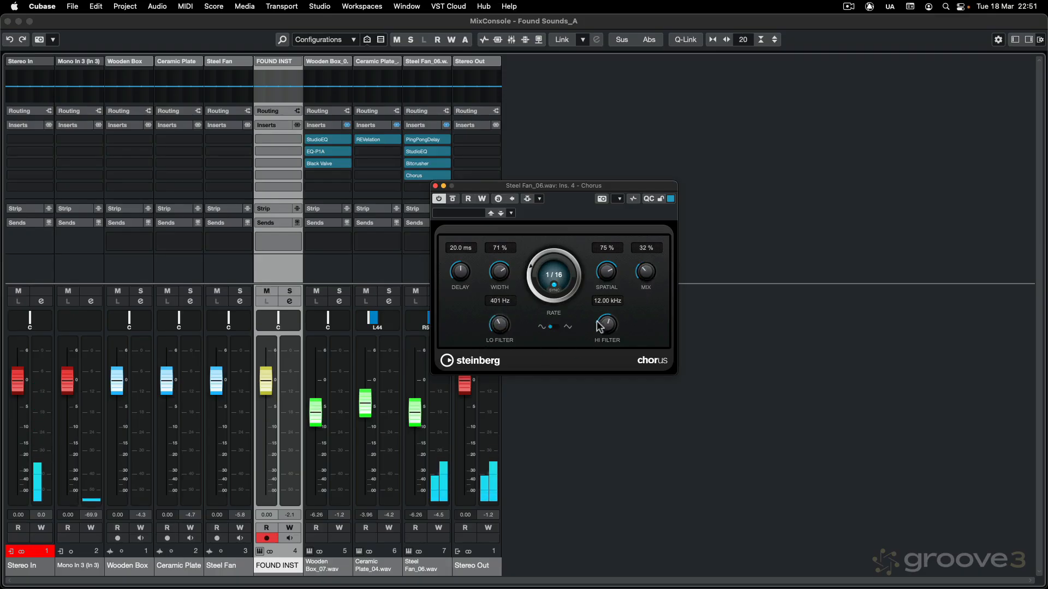
{"action": "left_click_drag", "start_coordinate": [605, 324], "coordinate": [648, 277]}
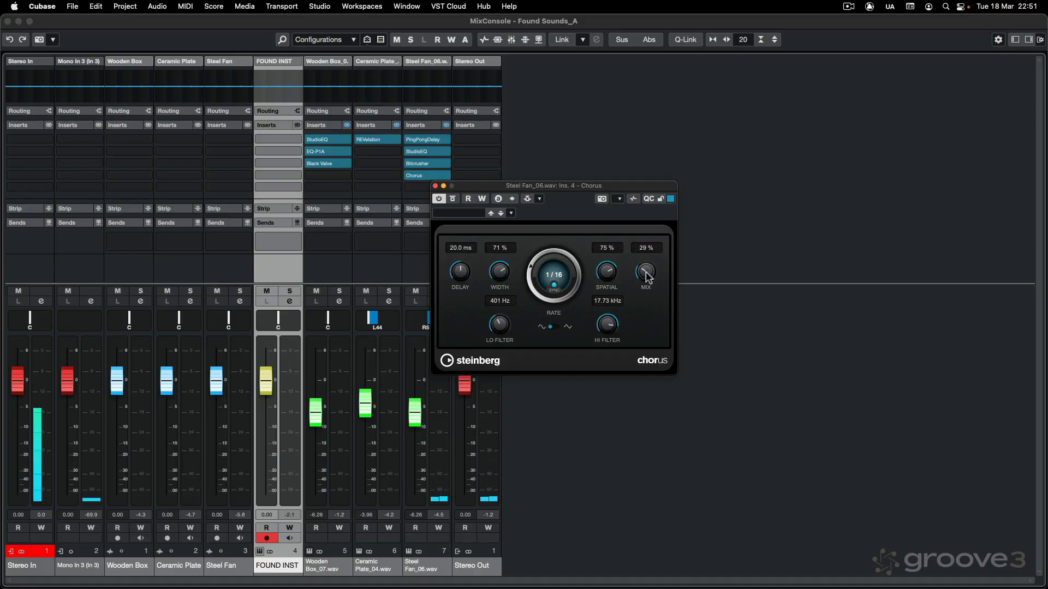
{"action": "left_click", "coordinate": [435, 186]}
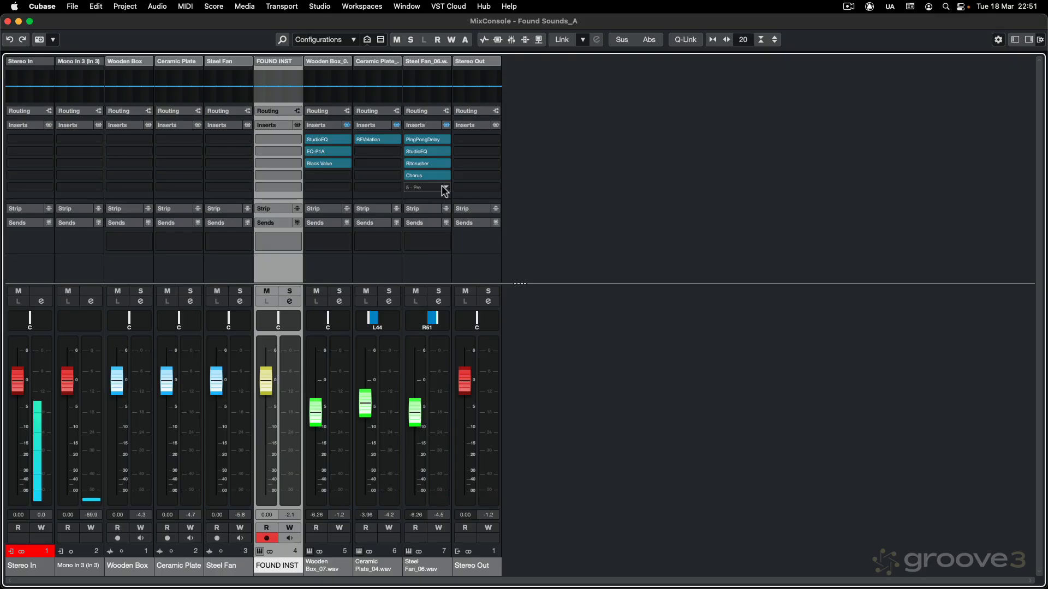
Insert the RoomWorks reverb in the fifth insert slot of the Steel Fan output channel, then open its editor and close it.
{"action": "left_click", "coordinate": [440, 186]}
{"action": "type", "text": "room"}
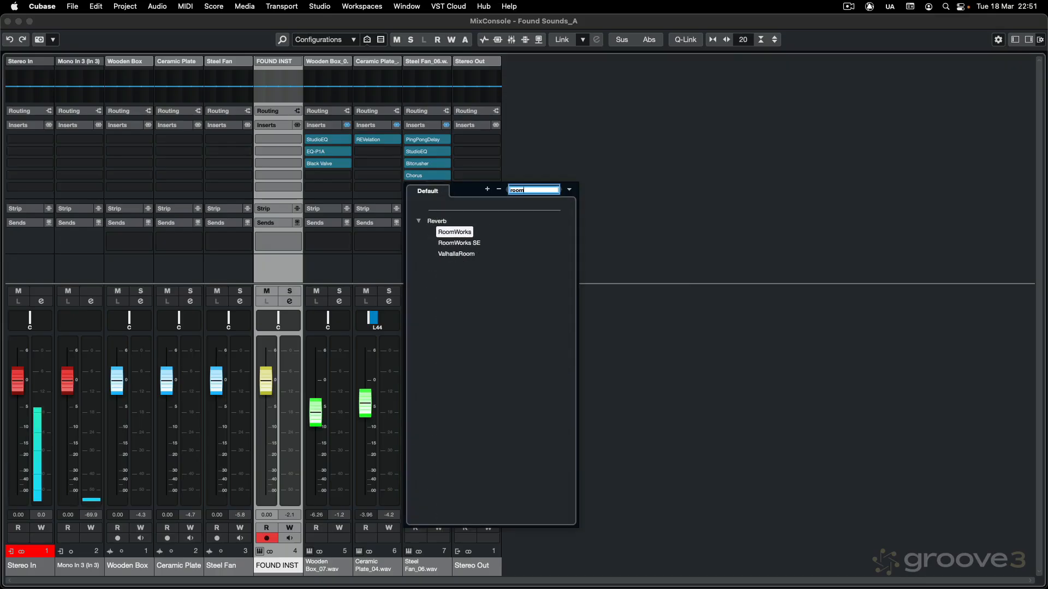
{"action": "left_click", "coordinate": [462, 232]}
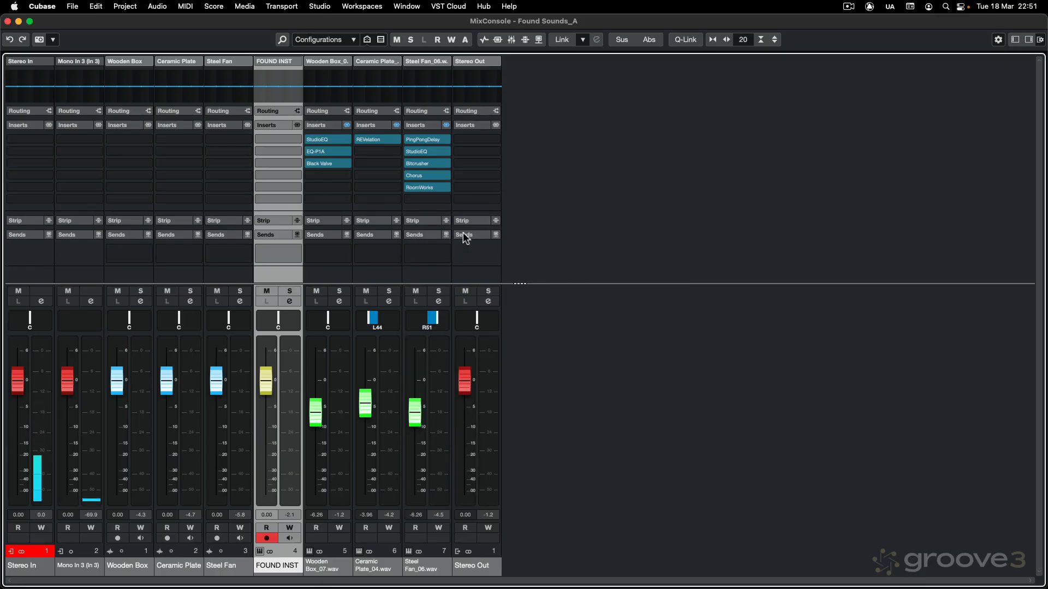
{"action": "left_click", "coordinate": [418, 187]}
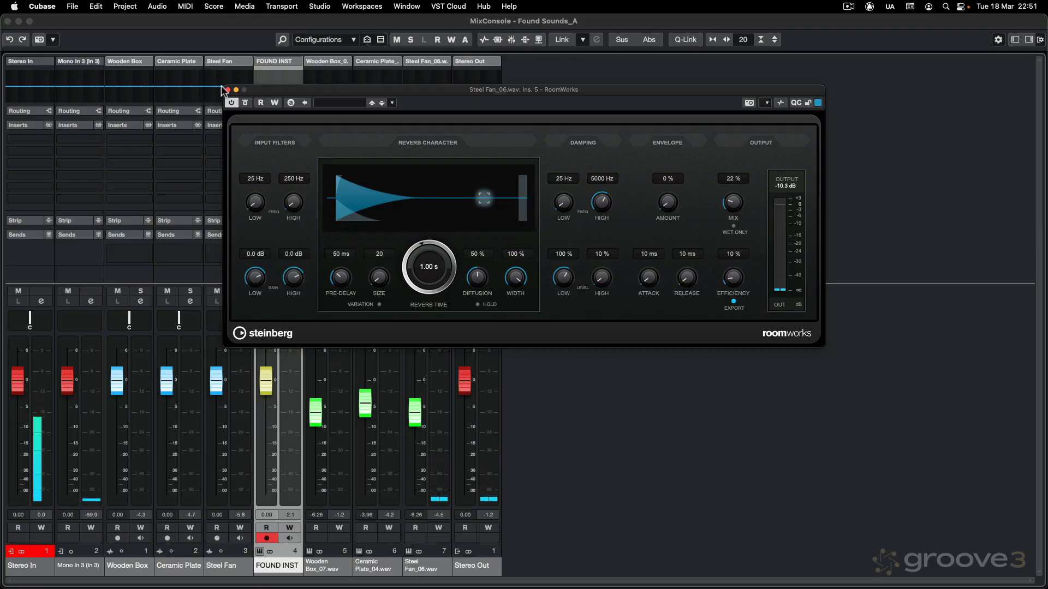
{"action": "left_click", "coordinate": [228, 90]}
Insert Flanger in the sixth insert slot of the Steel Fan output channel, set its mix to 21 %, and close its editor.
{"action": "left_click", "coordinate": [447, 201]}
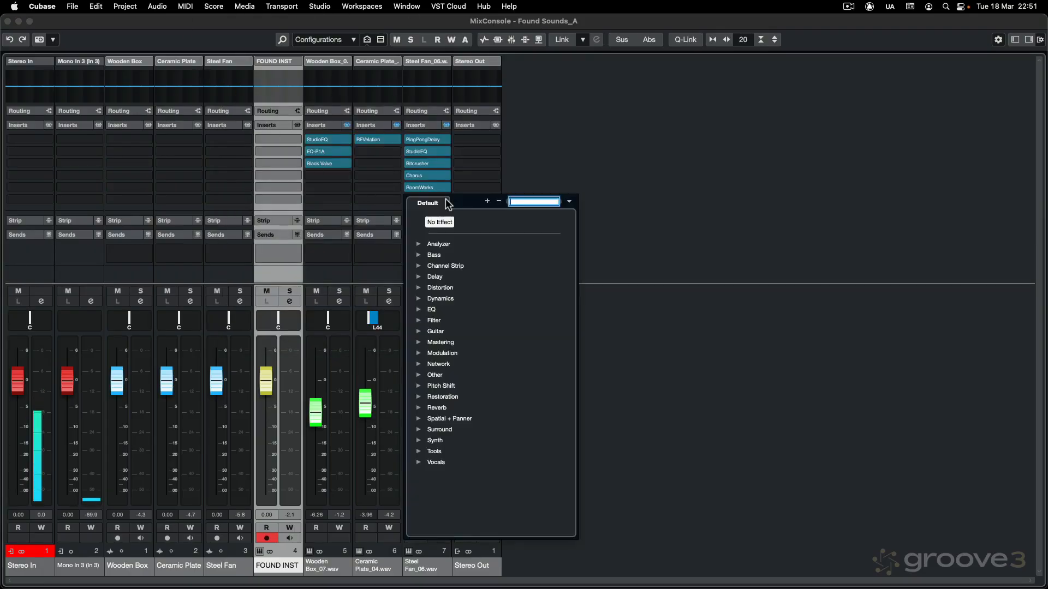
{"action": "type", "text": "flanger"}
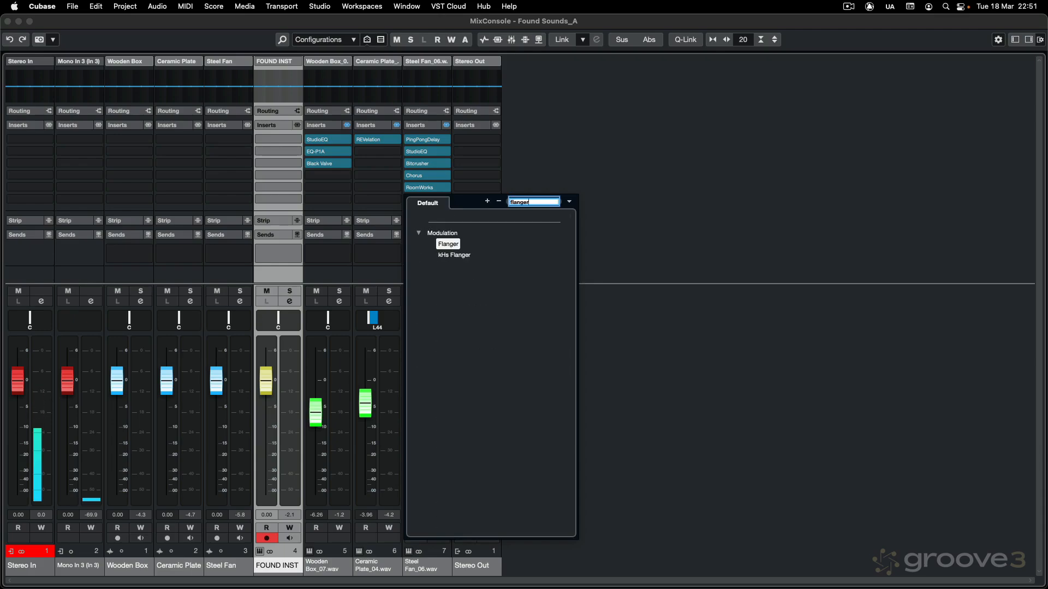
{"action": "left_click", "coordinate": [443, 245]}
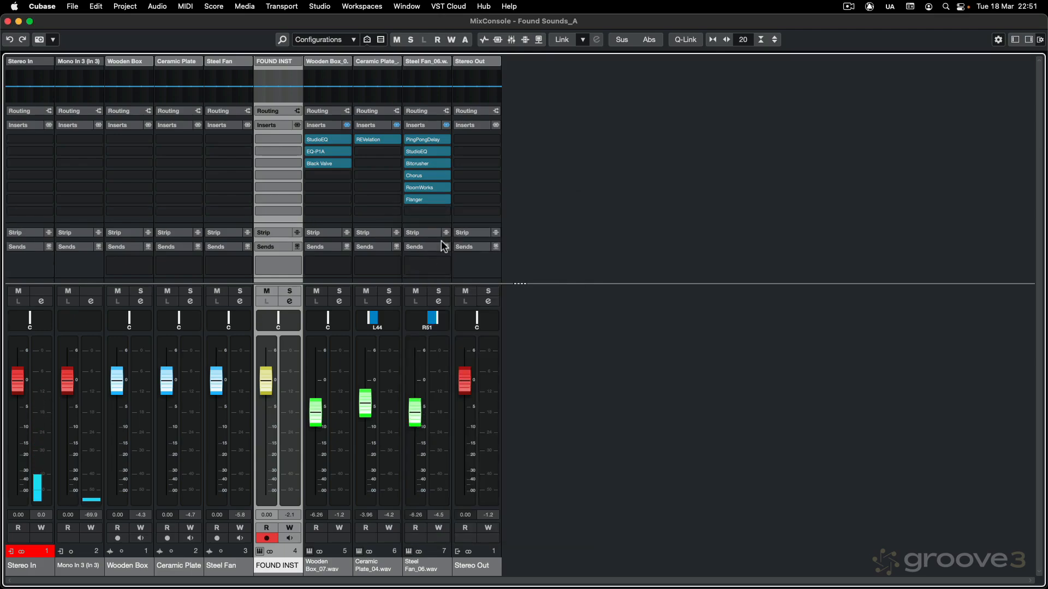
{"action": "left_click", "coordinate": [421, 199]}
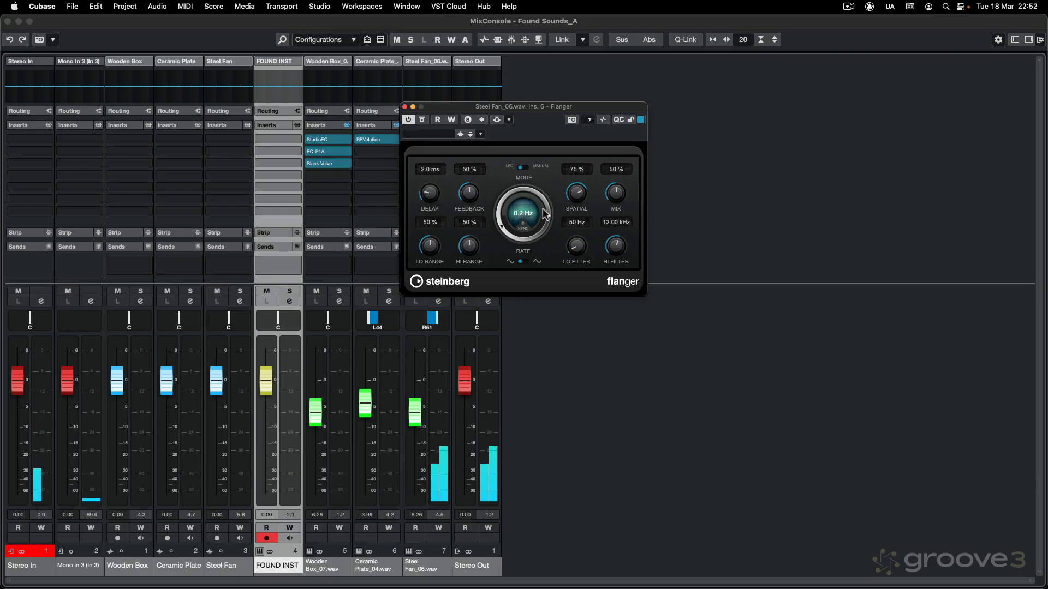
{"action": "left_click_drag", "start_coordinate": [615, 196], "coordinate": [616, 257]}
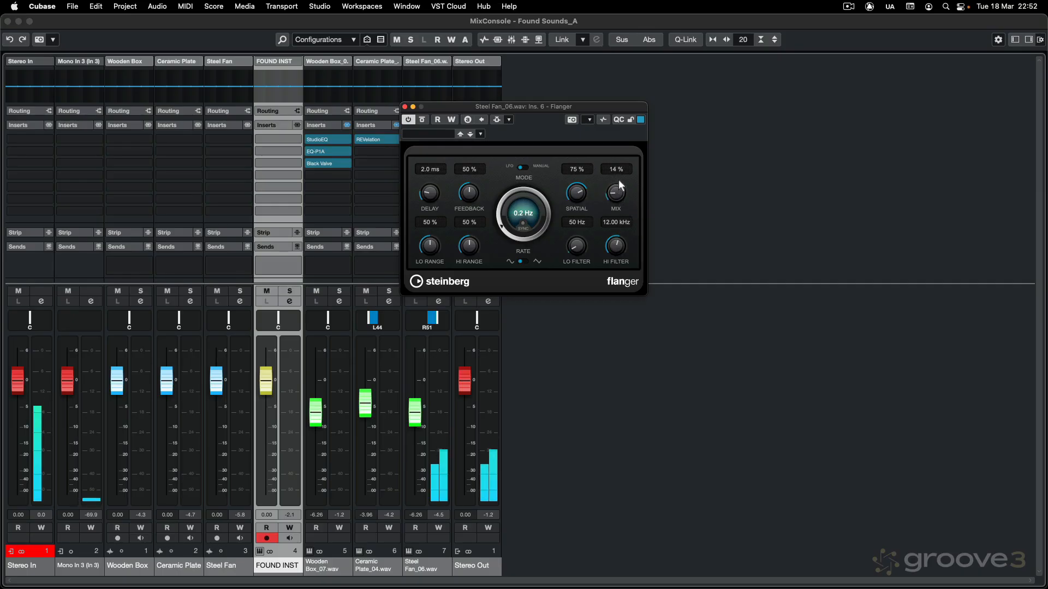
{"action": "scroll", "coordinate": [613, 193], "scroll_direction": "up", "scroll_amount": 1}
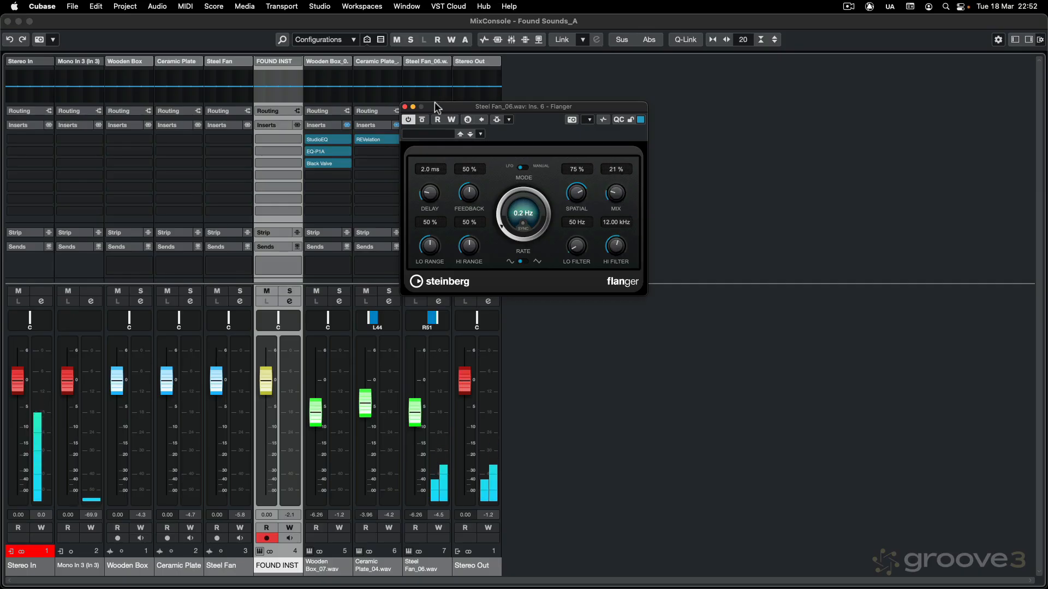
{"action": "left_click", "coordinate": [404, 106]}
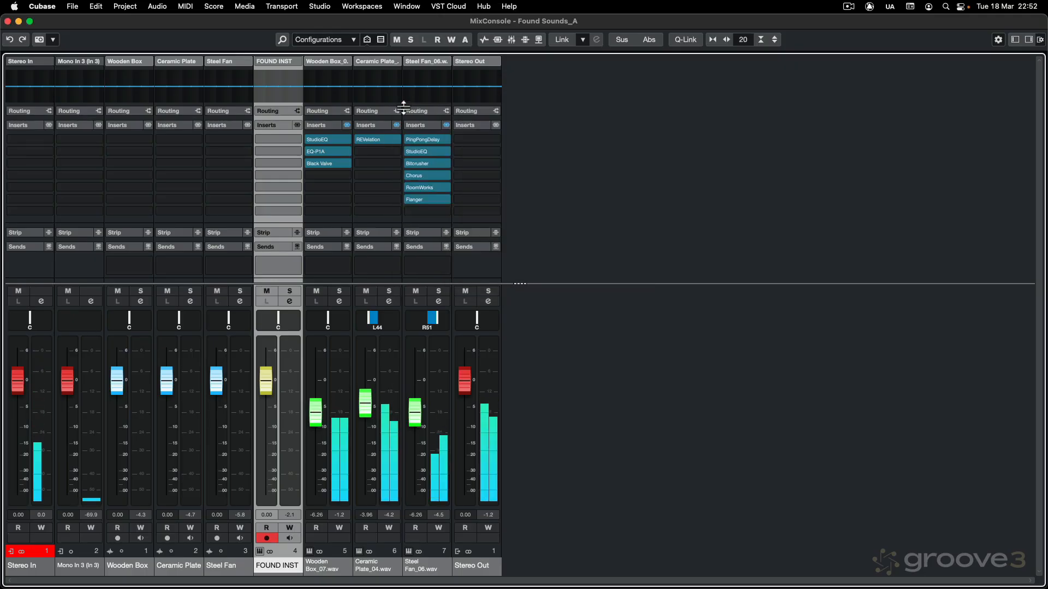
Lower the Steel Fan output fader to -9.43 dB and close the MixConsole.
{"action": "left_click_drag", "start_coordinate": [425, 427], "coordinate": [425, 441]}
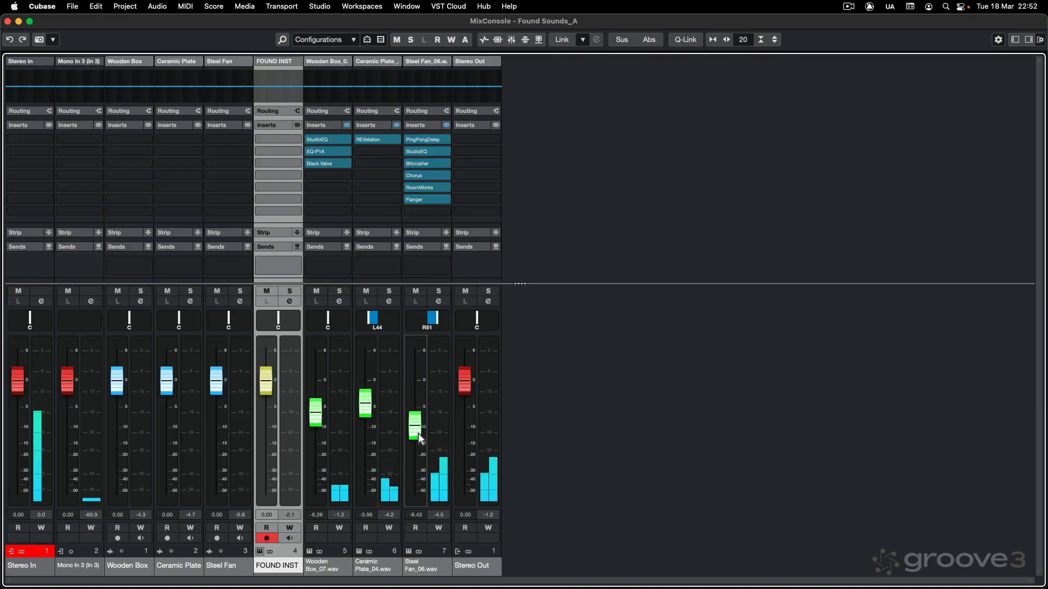
{"action": "left_click", "coordinate": [8, 21]}
Activate the cycle range from bar 14 to bar 22 and record a MIDI part over it on the FOUND INST track.
{"action": "scroll", "coordinate": [565, 287], "scroll_direction": "right", "scroll_amount": 15}
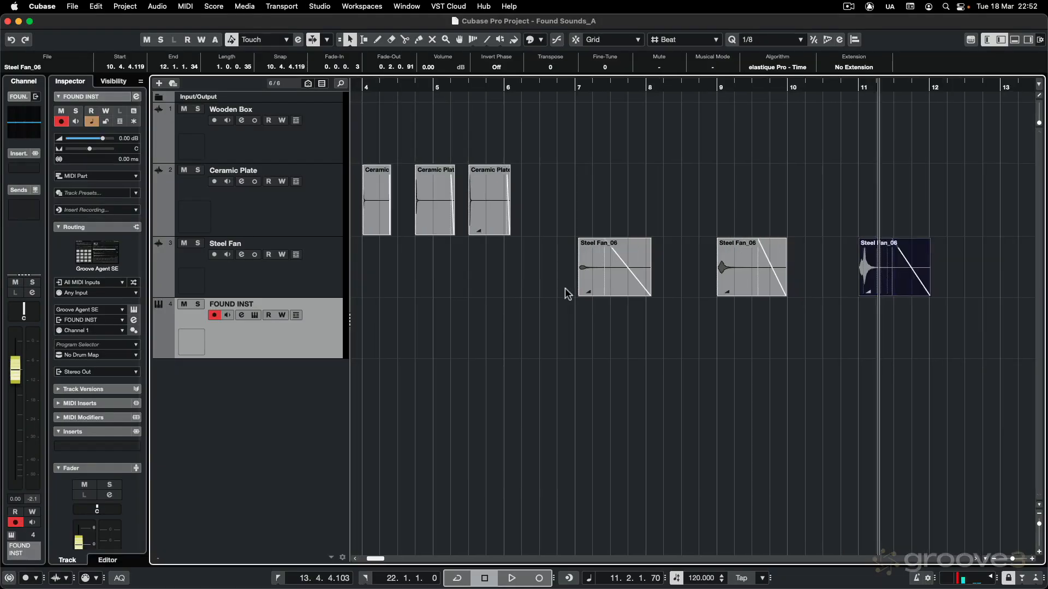
{"action": "scroll", "coordinate": [564, 287], "scroll_direction": "left", "scroll_amount": 10}
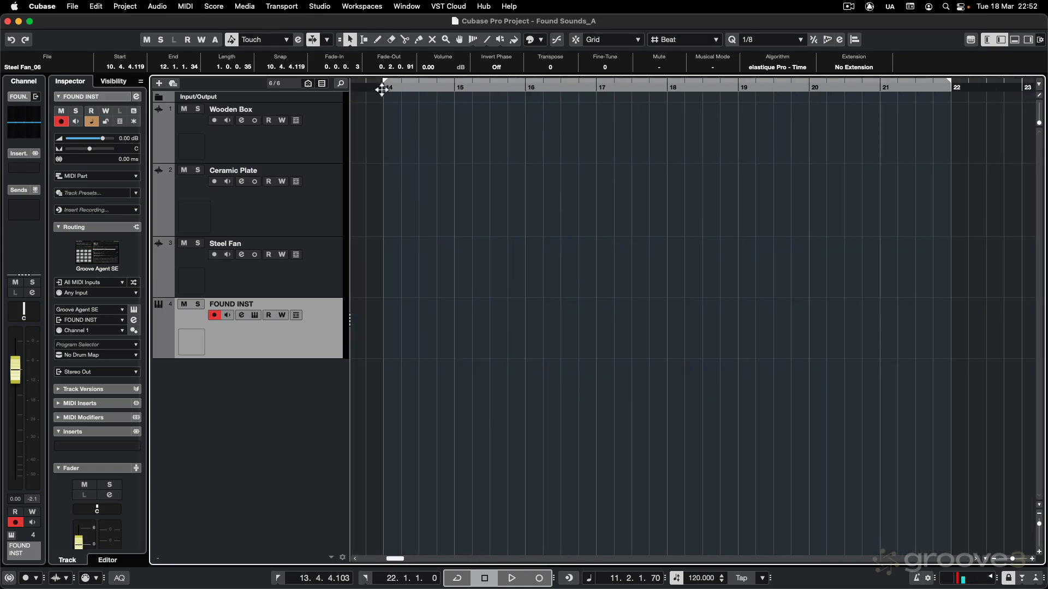
{"action": "left_click", "coordinate": [383, 88]}
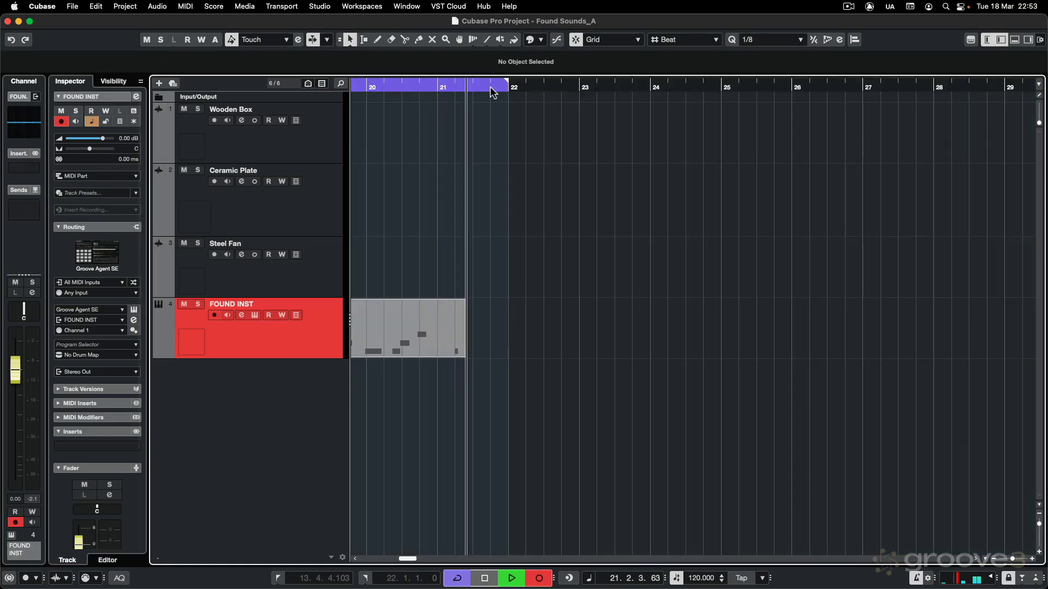
{"action": "key", "text": "space"}
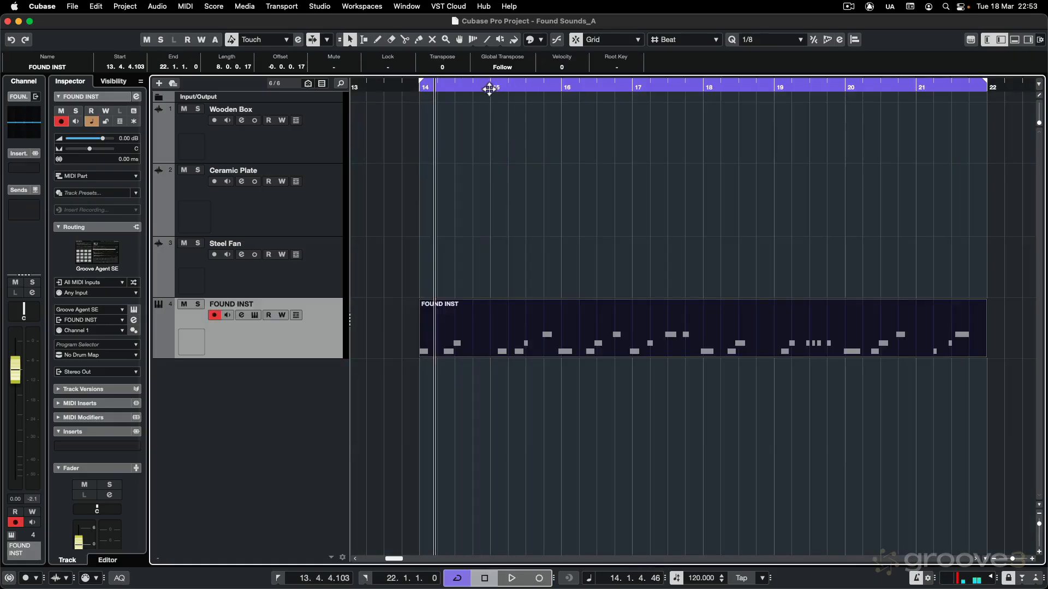
Open the recorded FOUND INST part, select all its notes, quantize them to 1/8, and close the editor.
{"action": "double_click", "coordinate": [520, 332]}
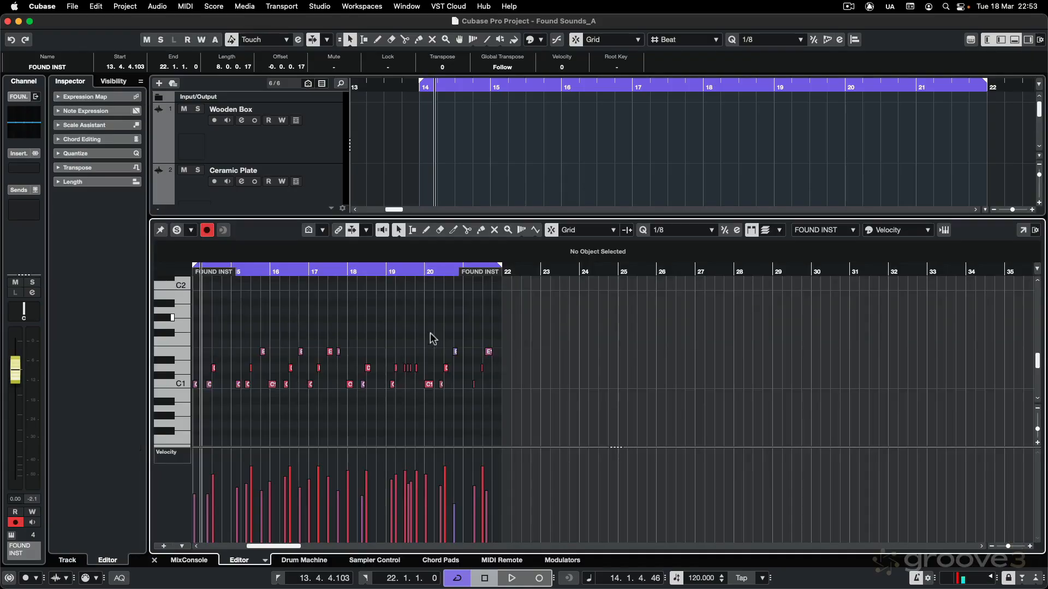
{"action": "key", "text": "super+a"}
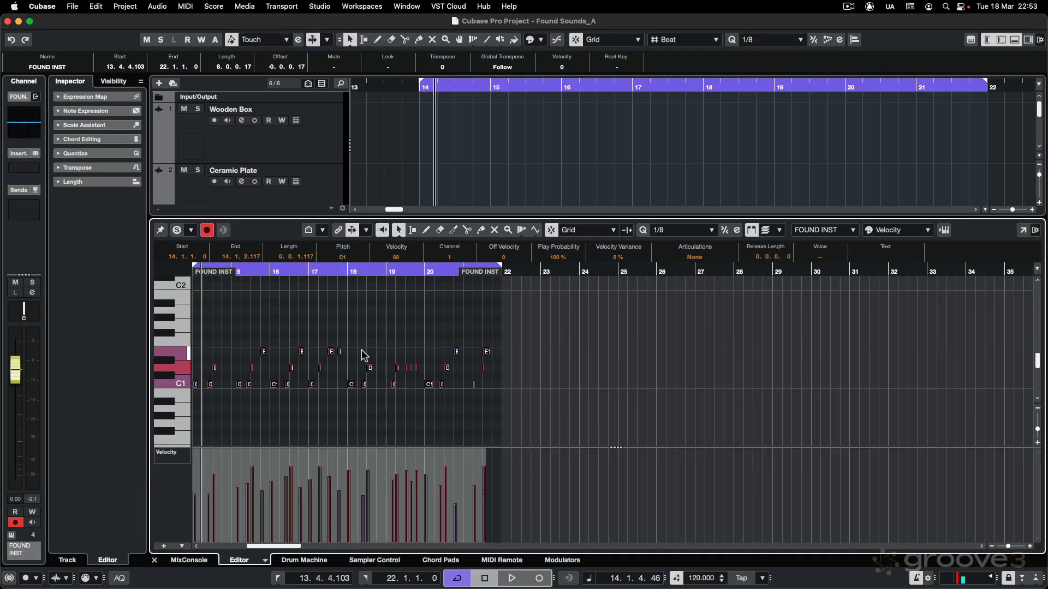
{"action": "key", "text": "super+e"}
{"action": "key", "text": "g"}
{"action": "key", "text": "g"}
{"action": "key", "text": "g"}
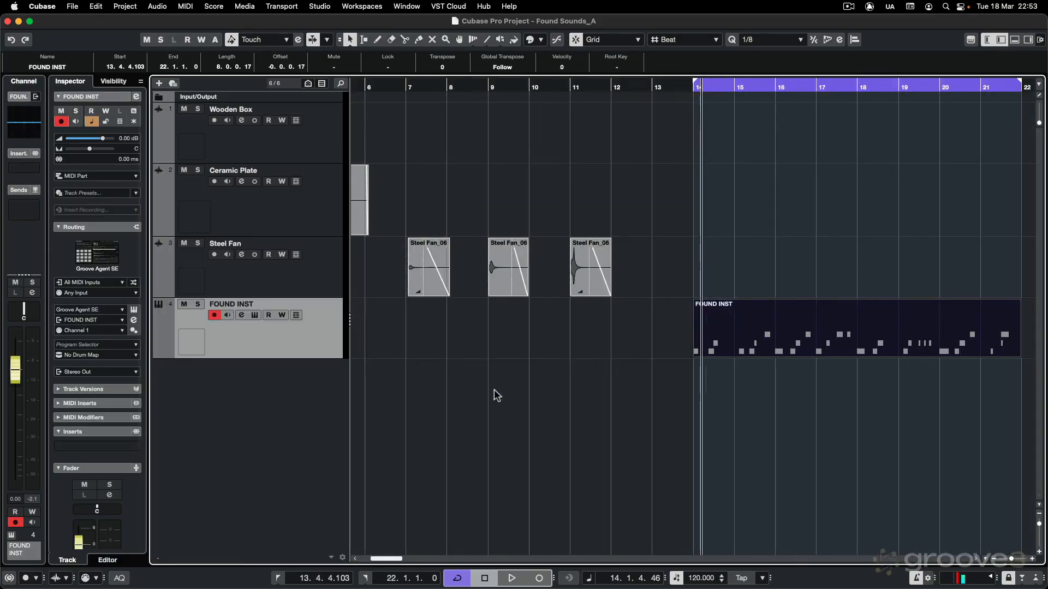
{"action": "scroll", "coordinate": [494, 389], "scroll_direction": "left", "scroll_amount": 4}
{"action": "key", "text": "g"}
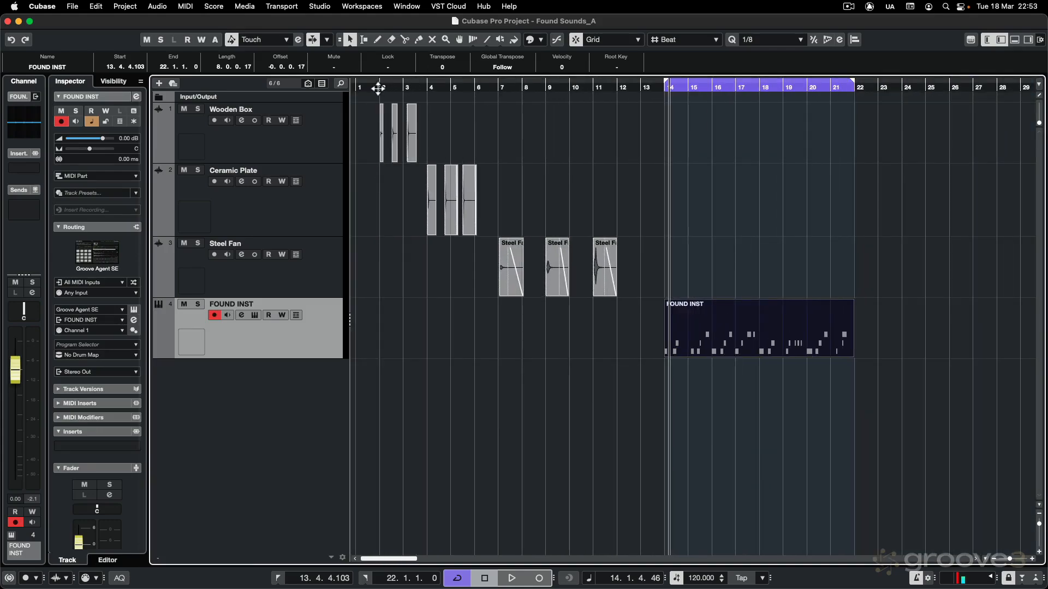
Deactivate the cycle and audition the original Wooden Box, Ceramic Plate and Steel Fan recordings in turn, and stop playback.
{"action": "left_click", "coordinate": [378, 87]}
{"action": "key", "text": "slash"}
{"action": "key", "text": "space"}
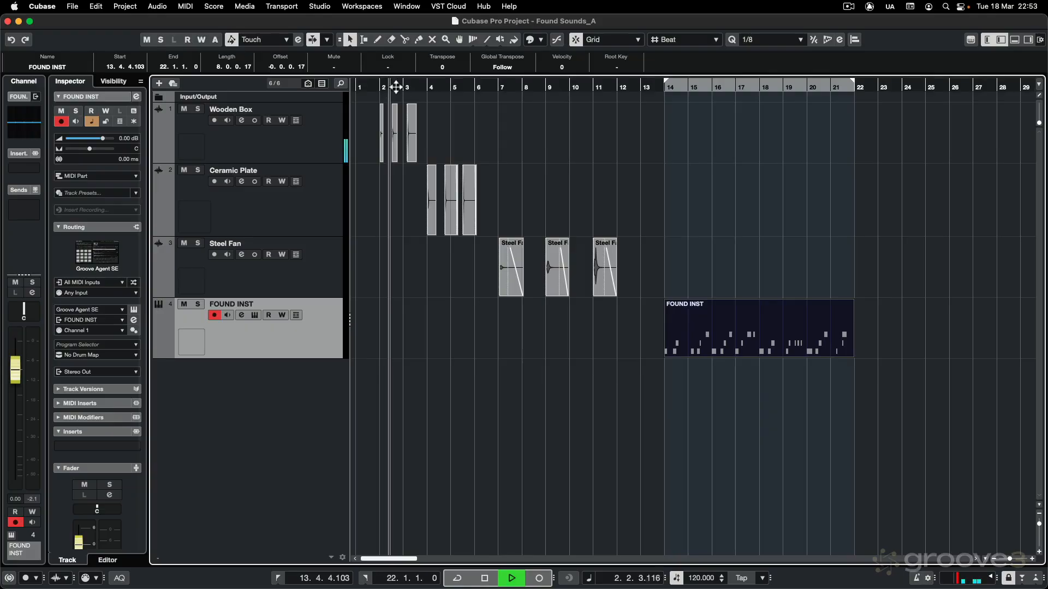
{"action": "left_click", "coordinate": [425, 87]}
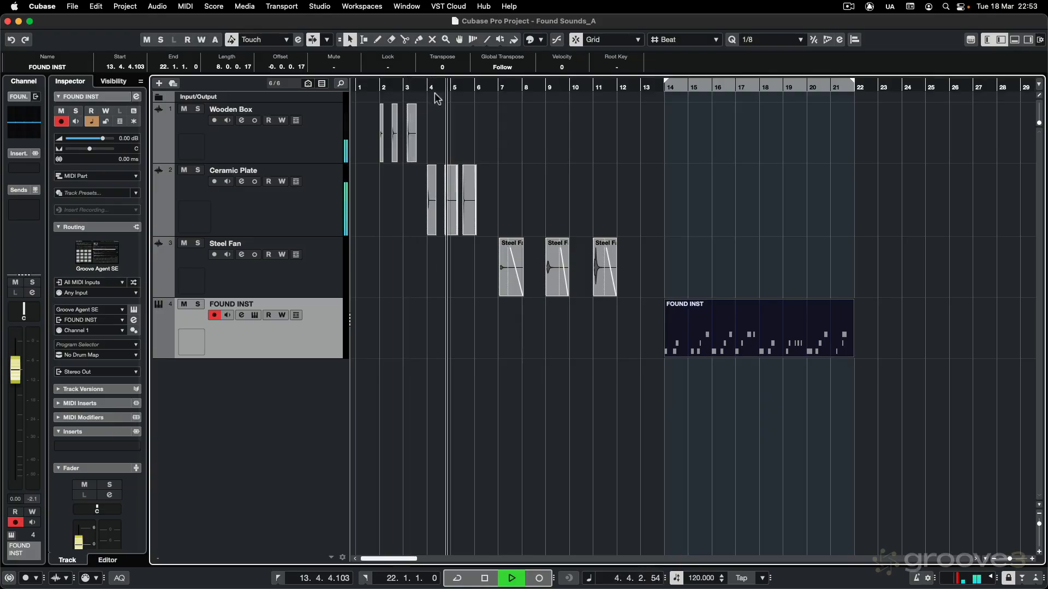
{"action": "left_click", "coordinate": [497, 87]}
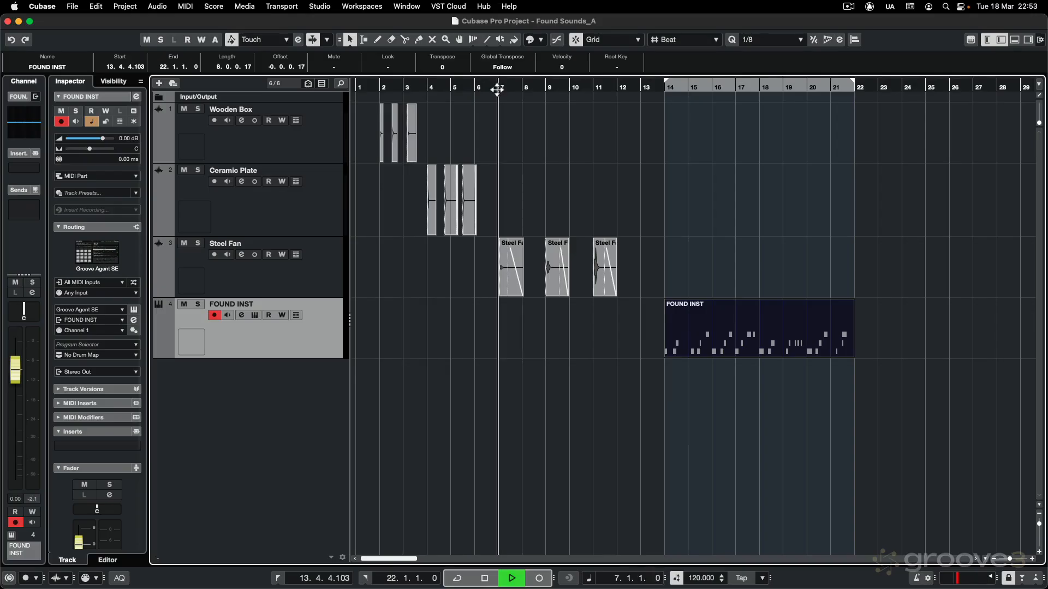
{"action": "left_click", "coordinate": [546, 87]}
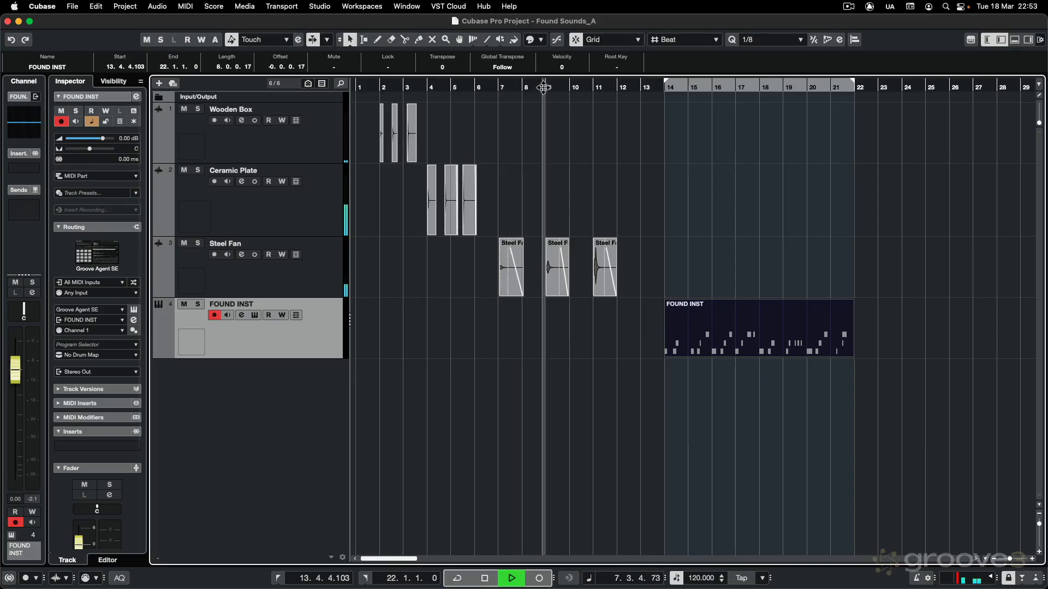
{"action": "left_click", "coordinate": [584, 87]}
{"action": "key", "text": "space"}
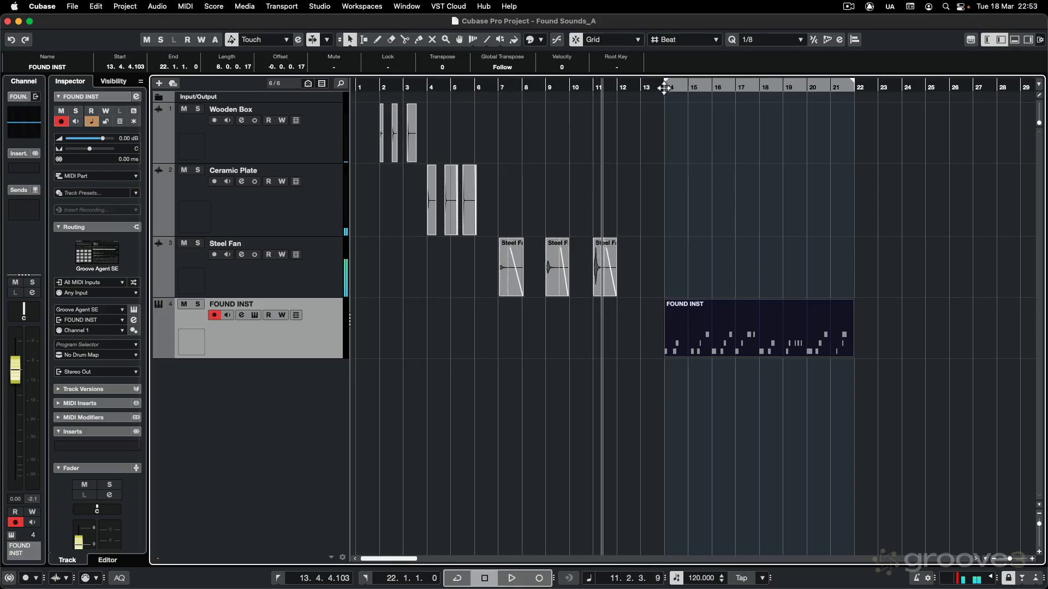
Play the quantized FOUND INST part from bar 14 to compare it with the original recordings, and stop playback.
{"action": "left_click", "coordinate": [662, 88]}
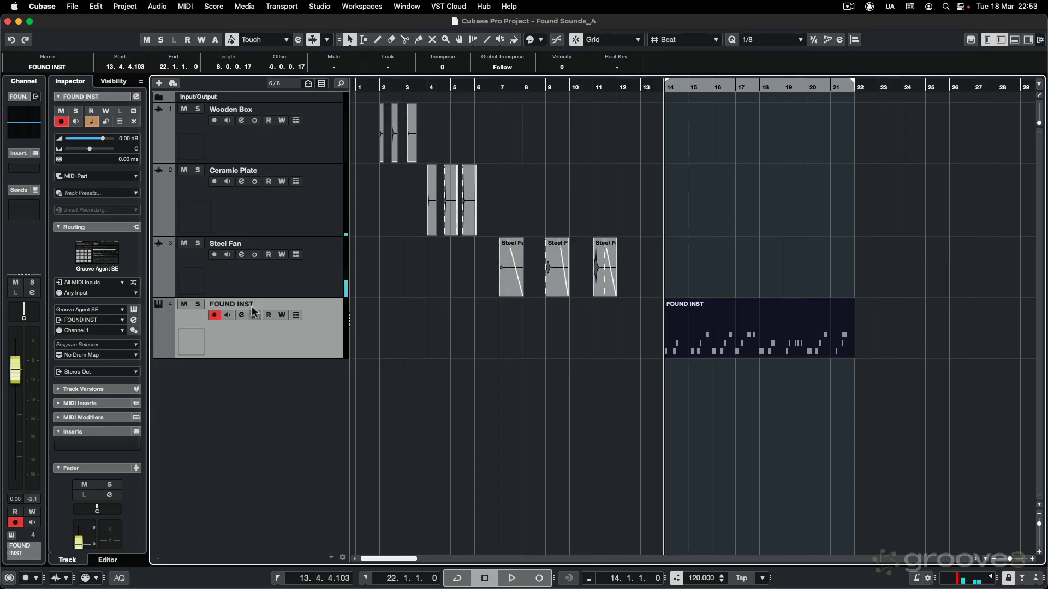
{"action": "key", "text": "space"}
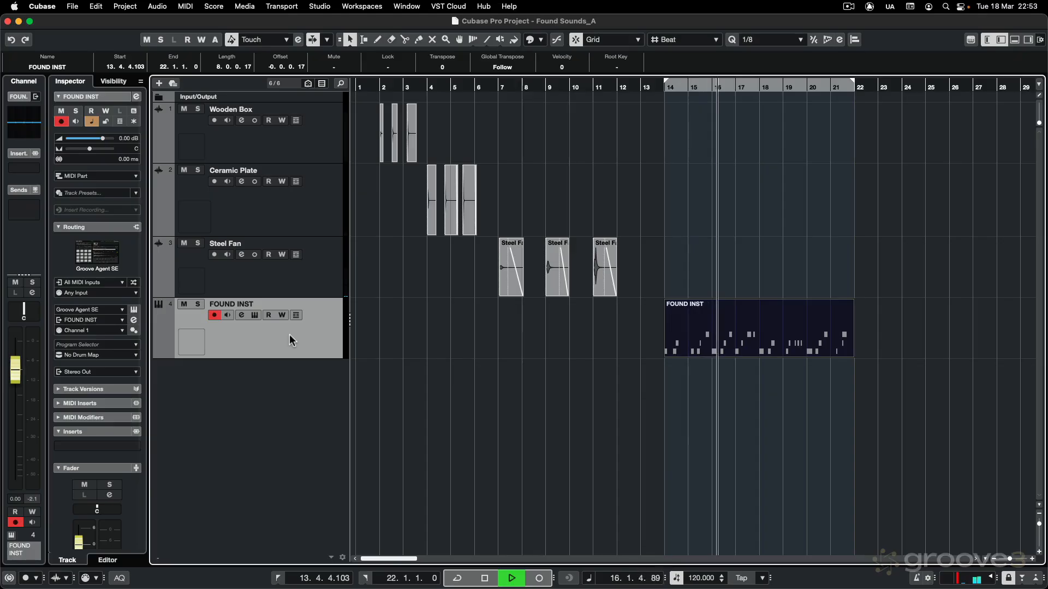
{"action": "key", "text": "space"}
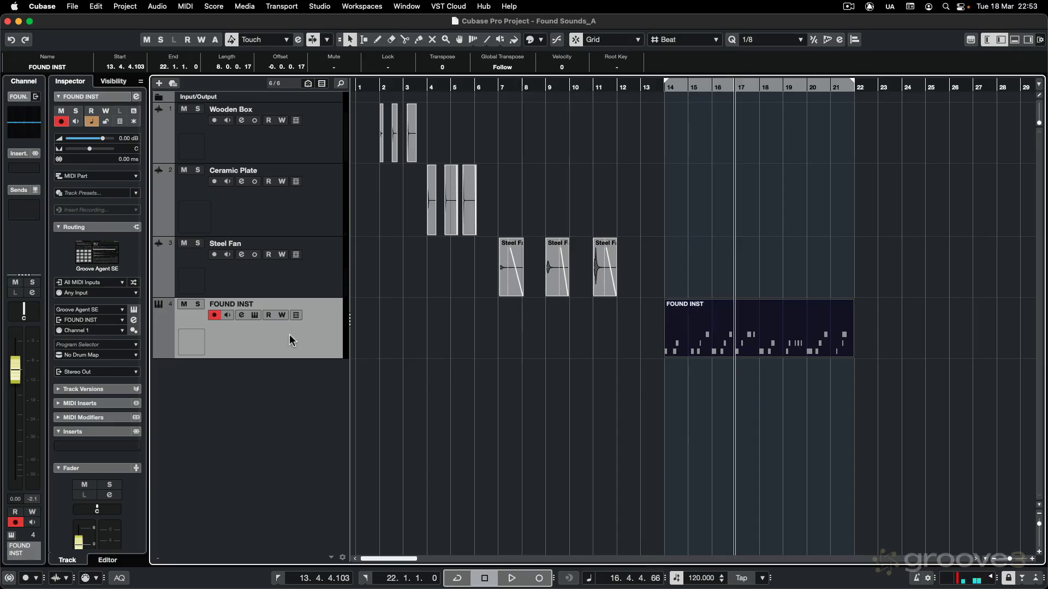